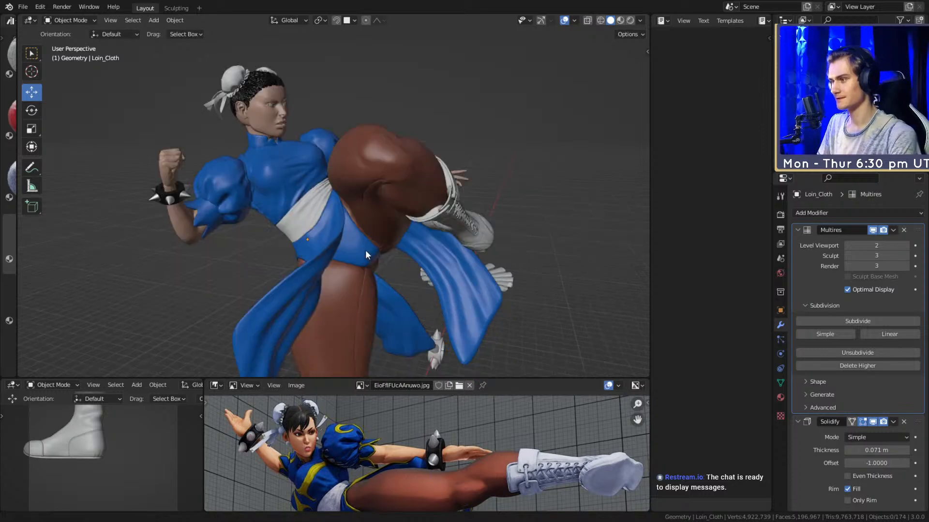
Examine the character's overall pose, outfit and head from several angles and distances.
{"action": "scroll", "coordinate": [310, 256], "scroll_direction": "down", "scroll_amount": 3}
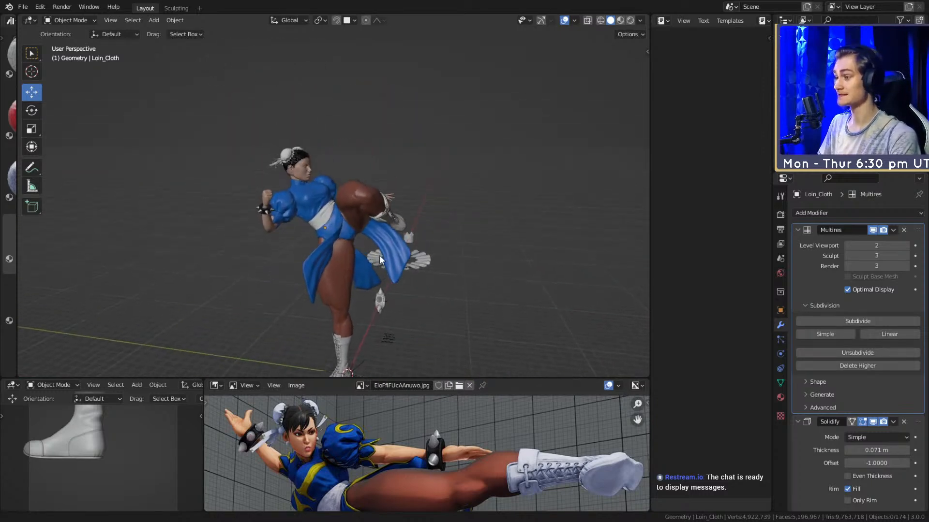
{"action": "scroll", "coordinate": [341, 257], "scroll_direction": "up", "scroll_amount": 4}
{"action": "scroll", "coordinate": [334, 233], "scroll_direction": "up", "scroll_amount": 3}
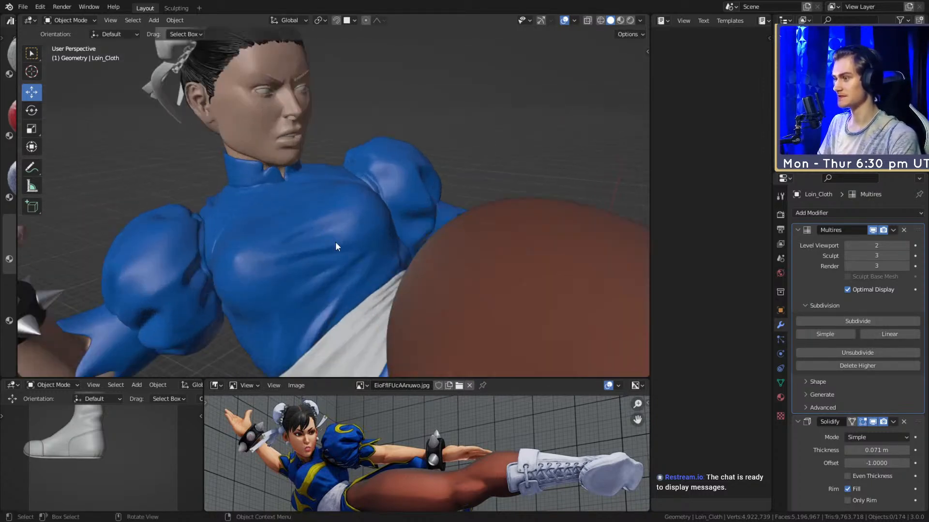
{"action": "scroll", "coordinate": [333, 242], "scroll_direction": "down", "scroll_amount": 5}
{"action": "left_click", "coordinate": [326, 207]}
{"action": "scroll", "coordinate": [330, 242], "scroll_direction": "down", "scroll_amount": 2}
{"action": "middle_click_drag", "start_coordinate": [330, 242], "coordinate": [536, 205]}
{"action": "scroll", "coordinate": [372, 216], "scroll_direction": "up", "scroll_amount": 4}
{"action": "scroll", "coordinate": [263, 269], "scroll_direction": "up", "scroll_amount": 4}
{"action": "scroll", "coordinate": [420, 190], "scroll_direction": "up", "scroll_amount": 3}
{"action": "scroll", "coordinate": [323, 289], "scroll_direction": "up", "scroll_amount": 3}
{"action": "middle_click_drag", "start_coordinate": [381, 250], "coordinate": [356, 280]}
{"action": "scroll", "coordinate": [329, 223], "scroll_direction": "up", "scroll_amount": 4}
{"action": "scroll", "coordinate": [290, 227], "scroll_direction": "down", "scroll_amount": 5}
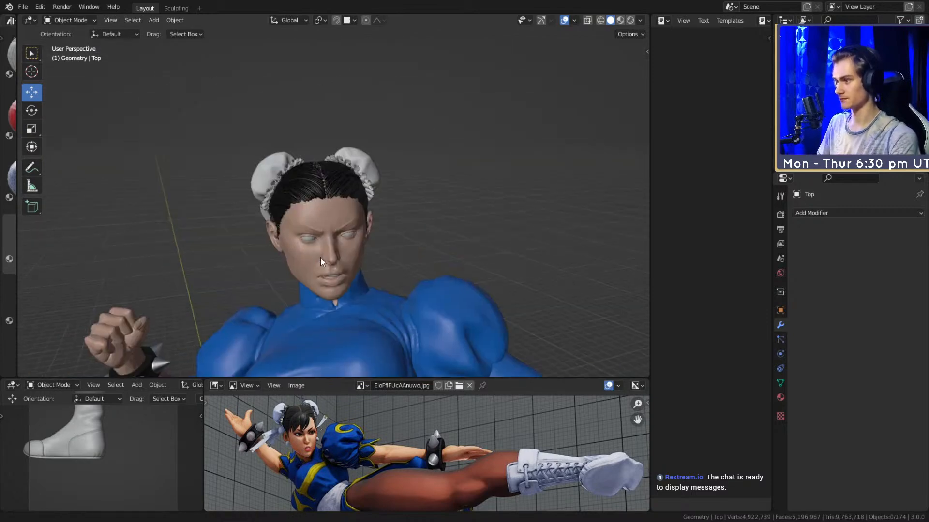
Enlarge the reference image on the face and bangs to compare it with the sculpted head.
{"action": "scroll", "coordinate": [368, 424], "scroll_direction": "up", "scroll_amount": 6}
{"action": "scroll", "coordinate": [382, 423], "scroll_direction": "down", "scroll_amount": 5}
{"action": "scroll", "coordinate": [406, 424], "scroll_direction": "up", "scroll_amount": 5}
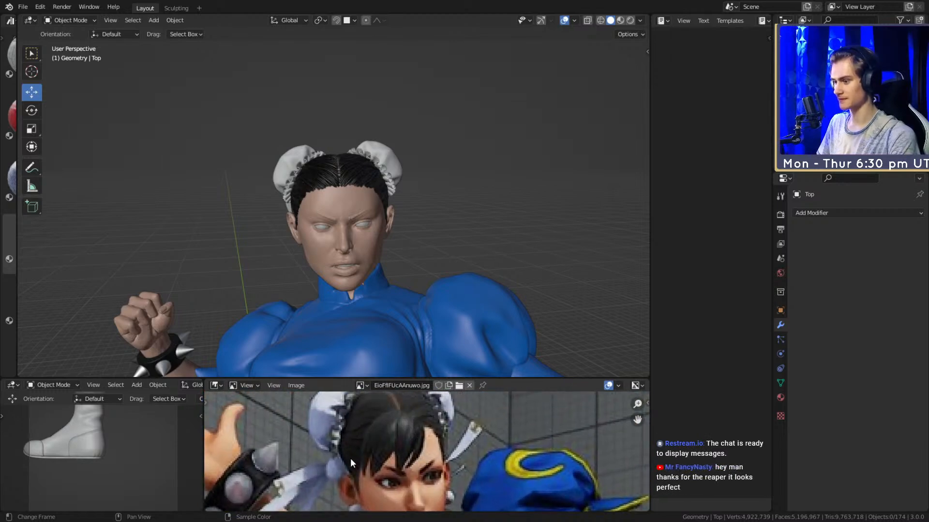
{"action": "scroll", "coordinate": [358, 196], "scroll_direction": "up", "scroll_amount": 3}
Examine the front hairline, center parting and strand flow on the sculpted head up close.
{"action": "middle_click_drag", "start_coordinate": [391, 236], "coordinate": [292, 254]}
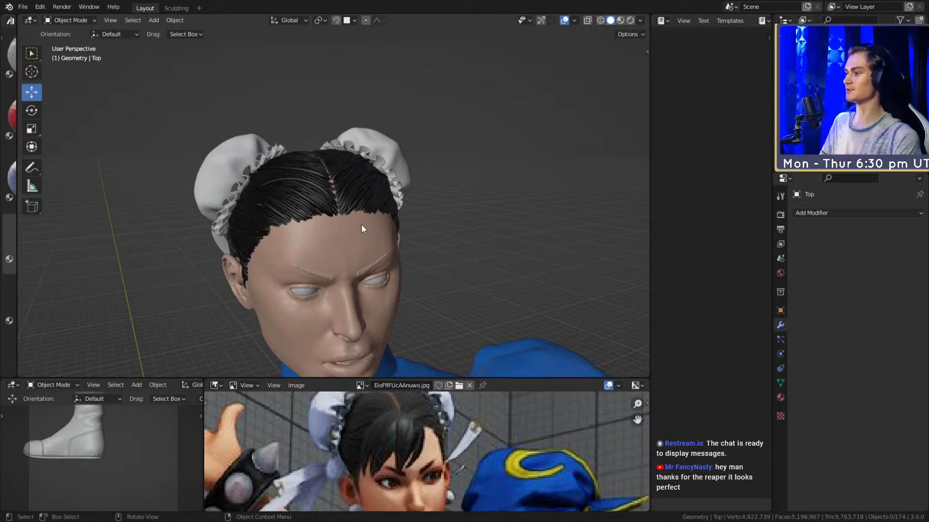
{"action": "middle_click_drag", "start_coordinate": [425, 237], "coordinate": [339, 252]}
{"action": "scroll", "coordinate": [335, 271], "scroll_direction": "down", "scroll_amount": 5}
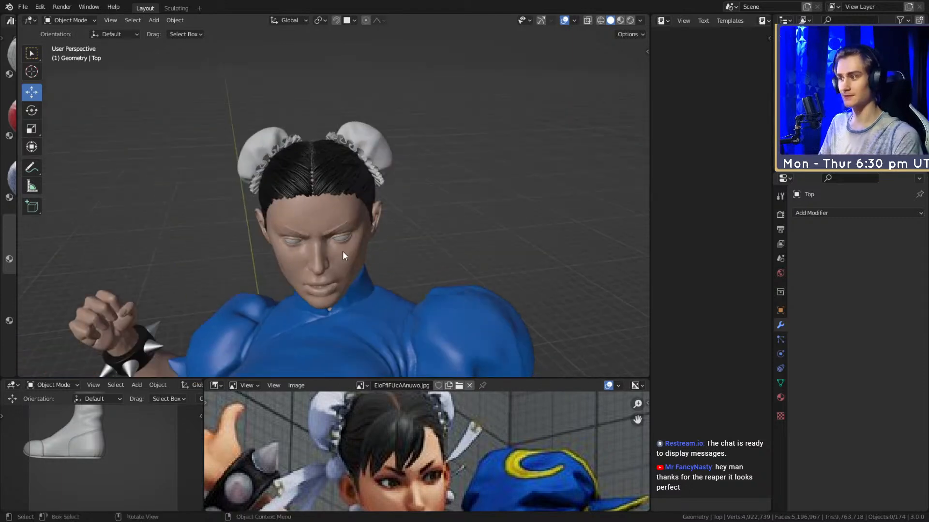
{"action": "scroll", "coordinate": [339, 252], "scroll_direction": "down", "scroll_amount": 3}
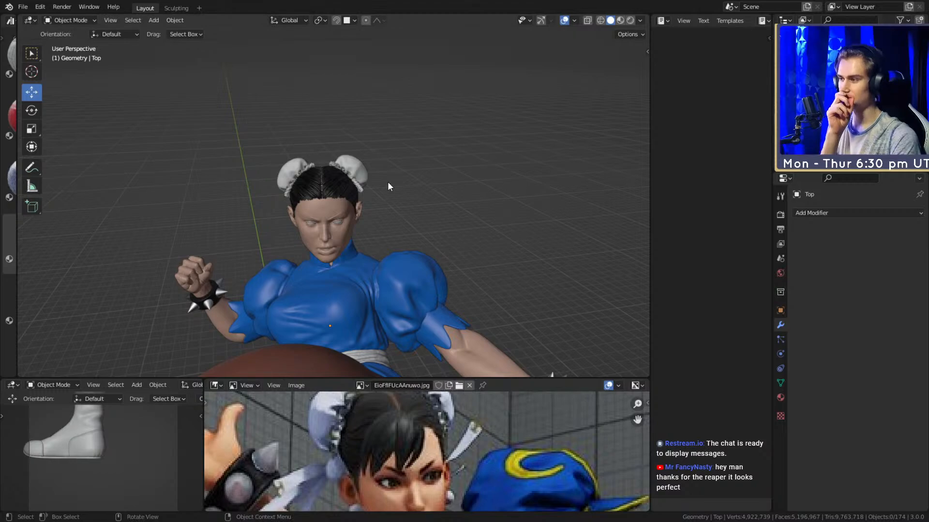
{"action": "scroll", "coordinate": [389, 199], "scroll_direction": "up", "scroll_amount": 4}
{"action": "middle_click_drag", "start_coordinate": [388, 199], "coordinate": [403, 172]}
{"action": "middle_click_drag", "start_coordinate": [343, 182], "coordinate": [293, 248]}
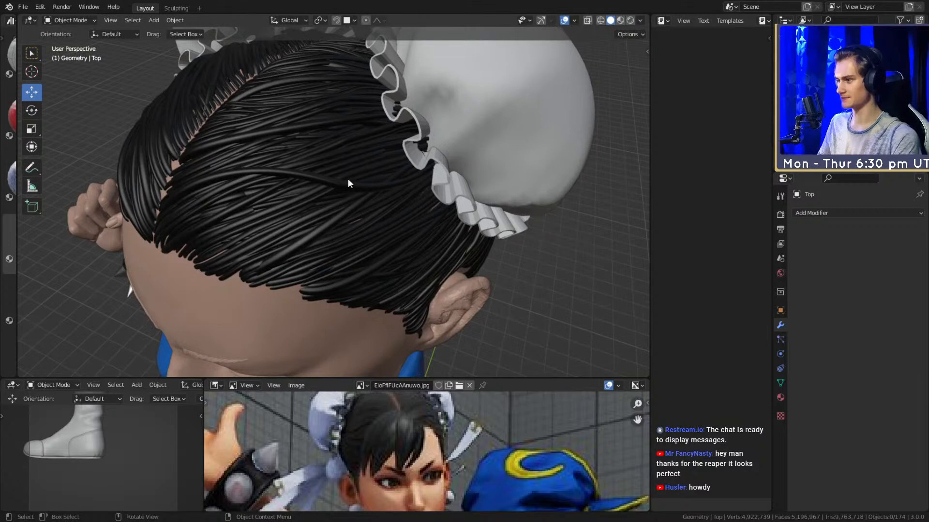
{"action": "mouse_move", "coordinate": [352, 215]}
{"action": "middle_mouse_down"}
{"action": "mouse_move", "coordinate": [341, 213]}
{"action": "mouse_move", "coordinate": [448, 179]}
{"action": "mouse_move", "coordinate": [393, 213]}
{"action": "mouse_move", "coordinate": [359, 217]}
{"action": "middle_mouse_up"}
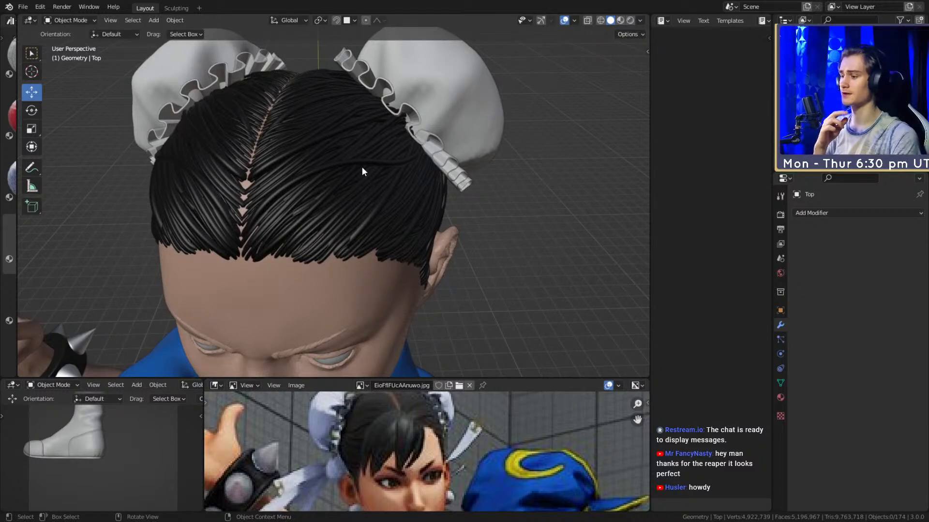
{"action": "middle_click_drag", "start_coordinate": [320, 198], "coordinate": [330, 226]}
{"action": "scroll", "coordinate": [368, 203], "scroll_direction": "down", "scroll_amount": 4}
{"action": "scroll", "coordinate": [349, 212], "scroll_direction": "up", "scroll_amount": 3}
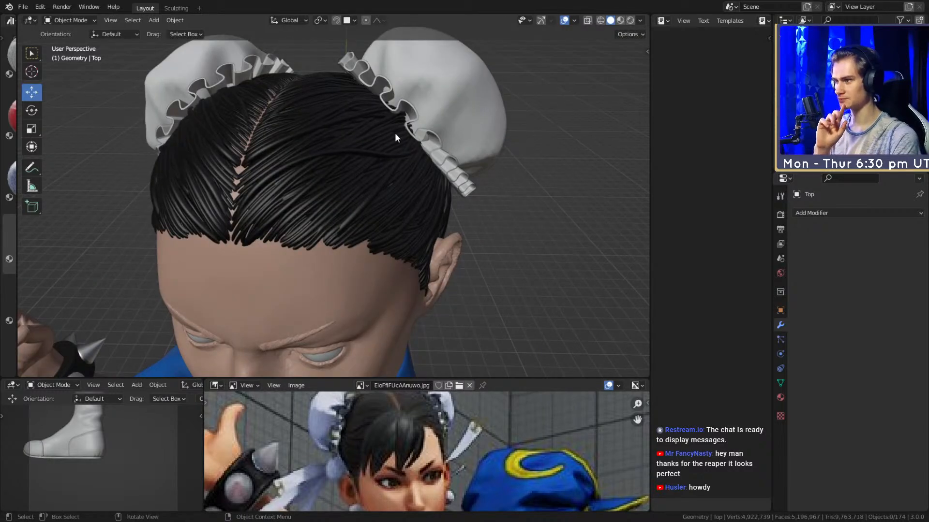
{"action": "middle_click_drag", "start_coordinate": [388, 165], "coordinate": [374, 191]}
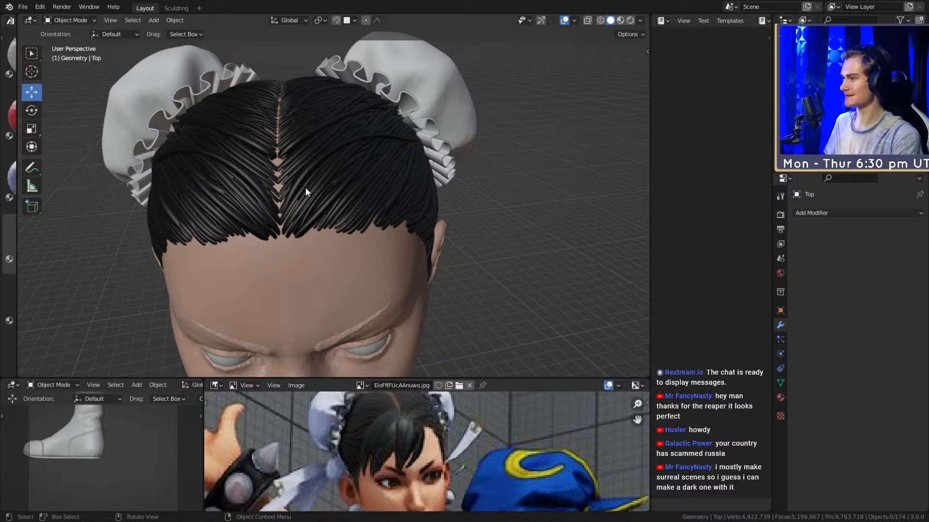
Identify the hair layer above the forehead by selecting it, and clear the selection.
{"action": "scroll", "coordinate": [329, 200], "scroll_direction": "down", "scroll_amount": 3}
{"action": "middle_click_drag", "start_coordinate": [318, 201], "coordinate": [332, 260]}
{"action": "scroll", "coordinate": [332, 260], "scroll_direction": "up", "scroll_amount": 4}
{"action": "scroll", "coordinate": [332, 260], "scroll_direction": "down", "scroll_amount": 3}
{"action": "middle_click_drag", "start_coordinate": [415, 225], "coordinate": [454, 199]}
{"action": "left_click", "coordinate": [346, 190]}
{"action": "left_click", "coordinate": [369, 186]}
{"action": "left_click", "coordinate": [452, 199]}
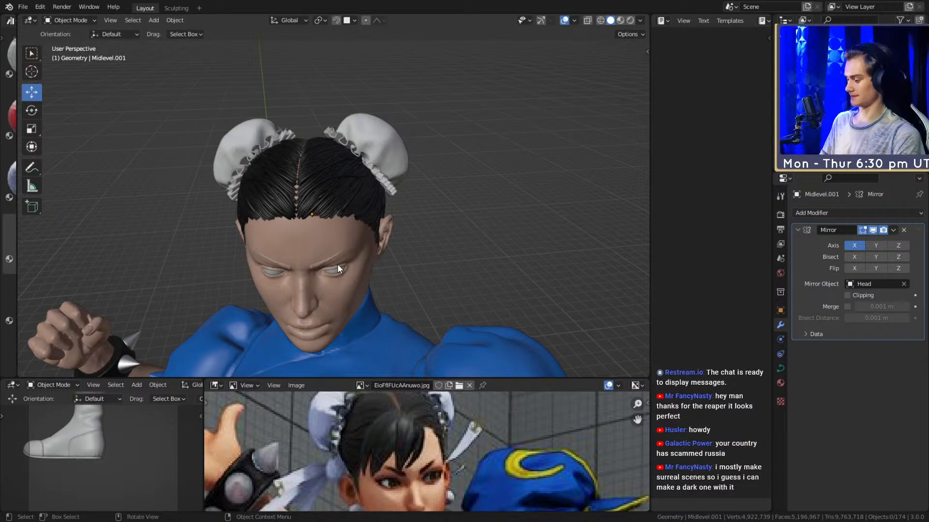
Select the widest hair strand template on the floor beside the figure and inspect it up close.
{"action": "scroll", "coordinate": [310, 177], "scroll_direction": "down", "scroll_amount": 6}
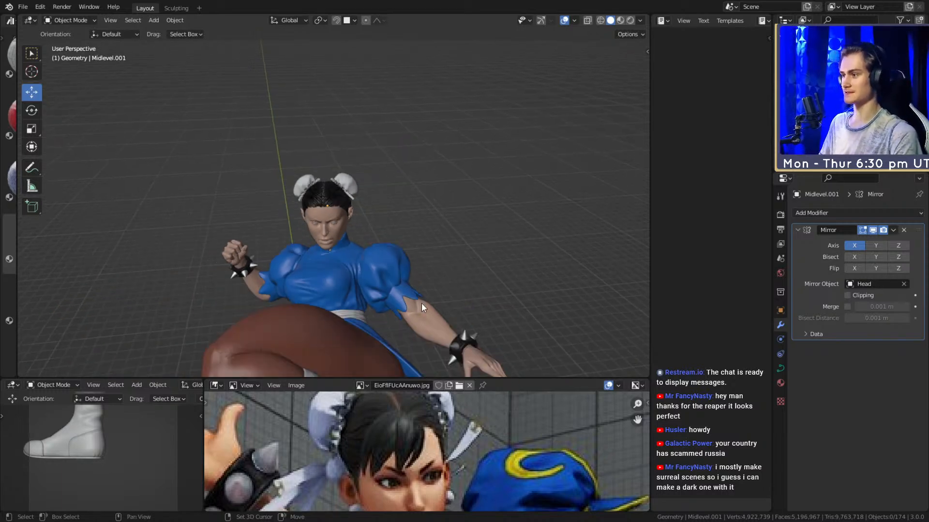
{"action": "middle_click_drag", "start_coordinate": [422, 303], "coordinate": [325, 130], "text": "shift"}
{"action": "scroll", "coordinate": [386, 309], "scroll_direction": "down", "scroll_amount": 3}
{"action": "middle_click_drag", "start_coordinate": [385, 308], "coordinate": [326, 252], "text": "shift"}
{"action": "scroll", "coordinate": [421, 219], "scroll_direction": "up", "scroll_amount": 6}
{"action": "left_click", "coordinate": [291, 197]}
{"action": "scroll", "coordinate": [291, 196], "scroll_direction": "up", "scroll_amount": 3}
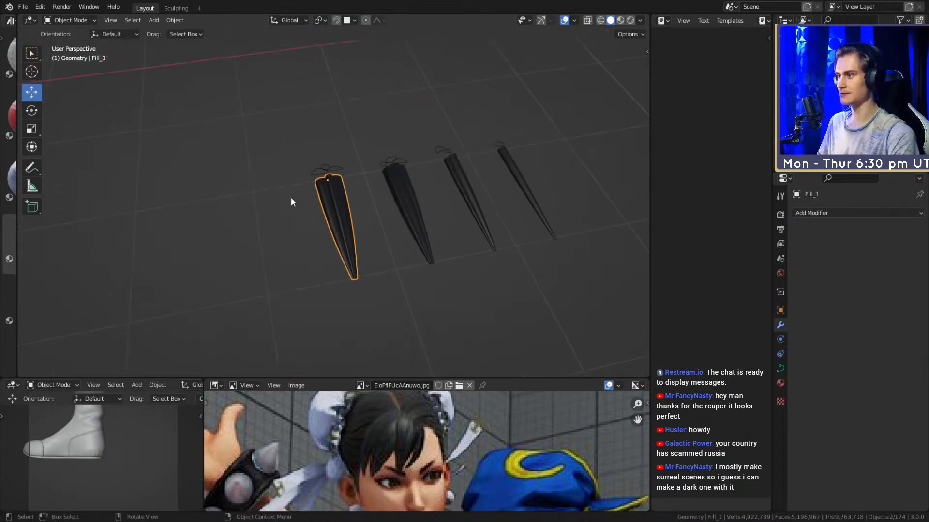
{"action": "middle_click_drag", "start_coordinate": [327, 258], "coordinate": [250, 267]}
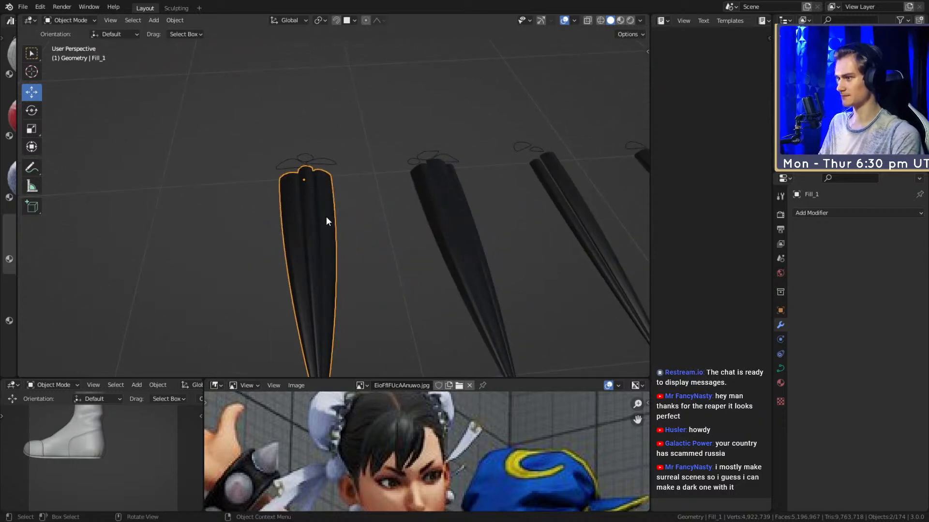
Select the detail and mid-level hair layers on the head in turn to inspect how their strands are arranged.
{"action": "scroll", "coordinate": [309, 210], "scroll_direction": "down", "scroll_amount": 8}
{"action": "middle_click_drag", "start_coordinate": [309, 208], "coordinate": [364, 198]}
{"action": "scroll", "coordinate": [315, 193], "scroll_direction": "up", "scroll_amount": 6}
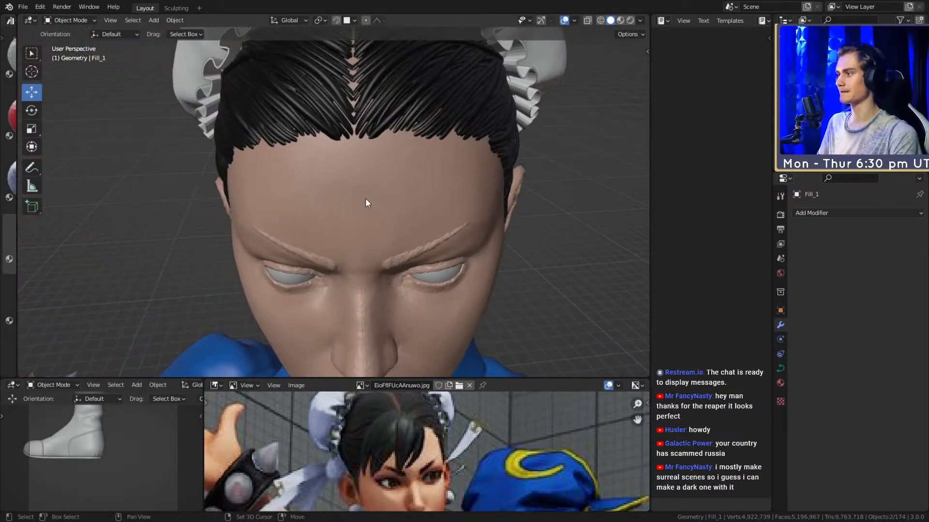
{"action": "left_click", "coordinate": [394, 138]}
{"action": "scroll", "coordinate": [391, 139], "scroll_direction": "down", "scroll_amount": 4}
{"action": "scroll", "coordinate": [361, 196], "scroll_direction": "up", "scroll_amount": 10}
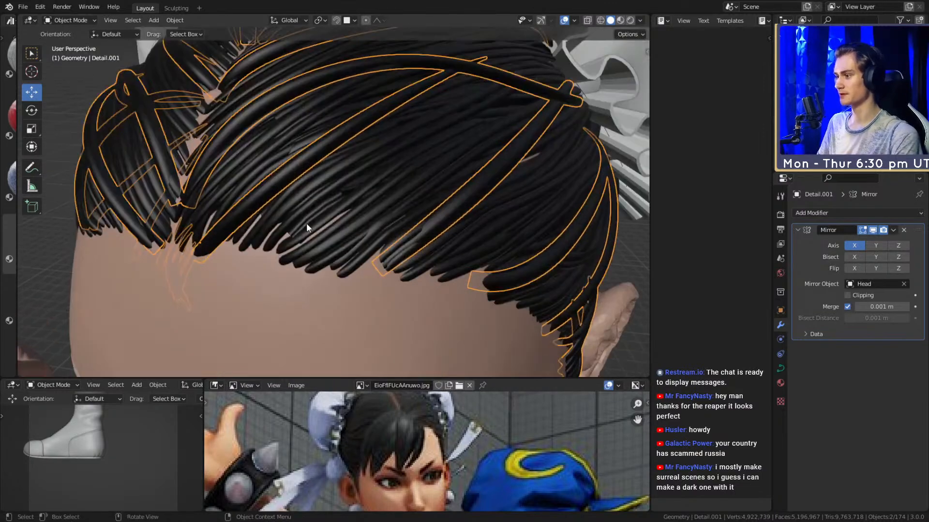
{"action": "left_click", "coordinate": [306, 223]}
{"action": "scroll", "coordinate": [338, 221], "scroll_direction": "down", "scroll_amount": 6}
{"action": "middle_click_drag", "start_coordinate": [359, 220], "coordinate": [373, 172]}
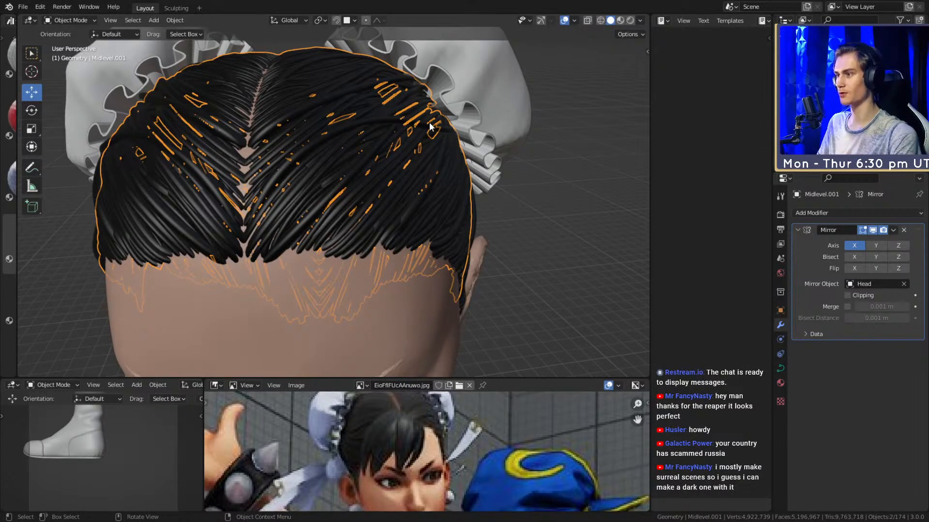
Return to the row of hair strand templates and reselect the widest one, Fill_1.
{"action": "middle_click_drag", "start_coordinate": [431, 129], "coordinate": [332, 231]}
{"action": "middle_click_drag", "start_coordinate": [416, 298], "coordinate": [444, 193], "text": "shift"}
{"action": "scroll", "coordinate": [367, 207], "scroll_direction": "up", "scroll_amount": 5}
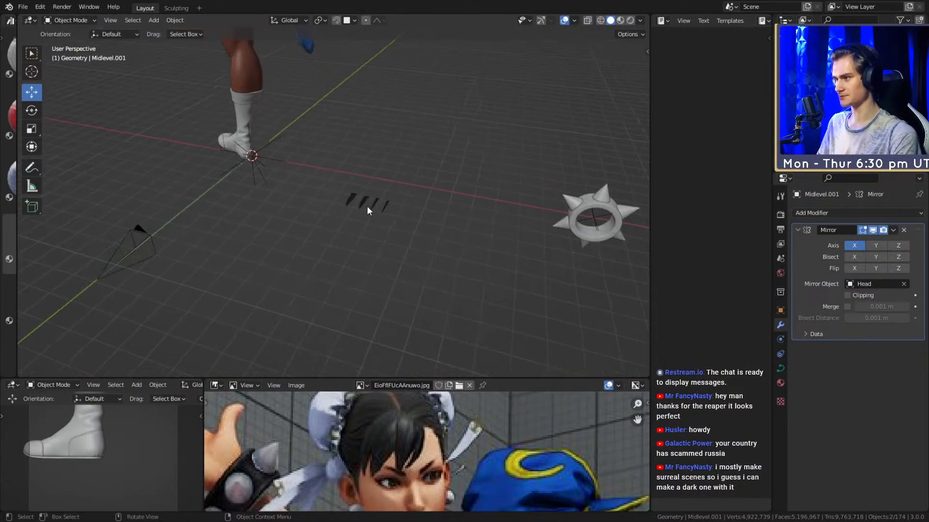
{"action": "middle_click_drag", "start_coordinate": [385, 245], "coordinate": [334, 269], "text": "shift"}
{"action": "left_click", "coordinate": [331, 228]}
{"action": "scroll", "coordinate": [331, 227], "scroll_direction": "up", "scroll_amount": 2}
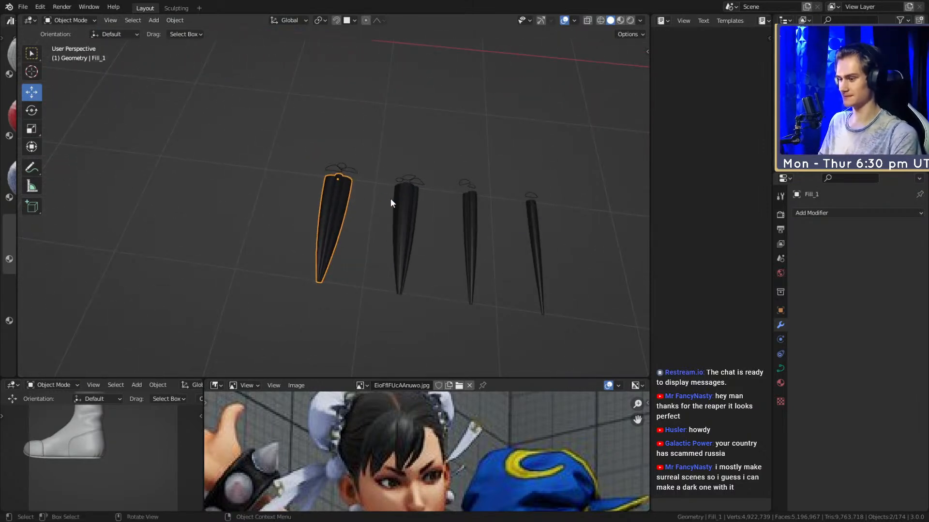
{"action": "middle_click_drag", "start_coordinate": [394, 237], "coordinate": [361, 252]}
{"action": "middle_click_drag", "start_coordinate": [384, 204], "coordinate": [373, 253]}
Select and frame the profile curve Fill_1_Profile, and inspect it alongside the four strand templates.
{"action": "left_click", "coordinate": [344, 219]}
{"action": "key", "text": "KP_Decimal"}
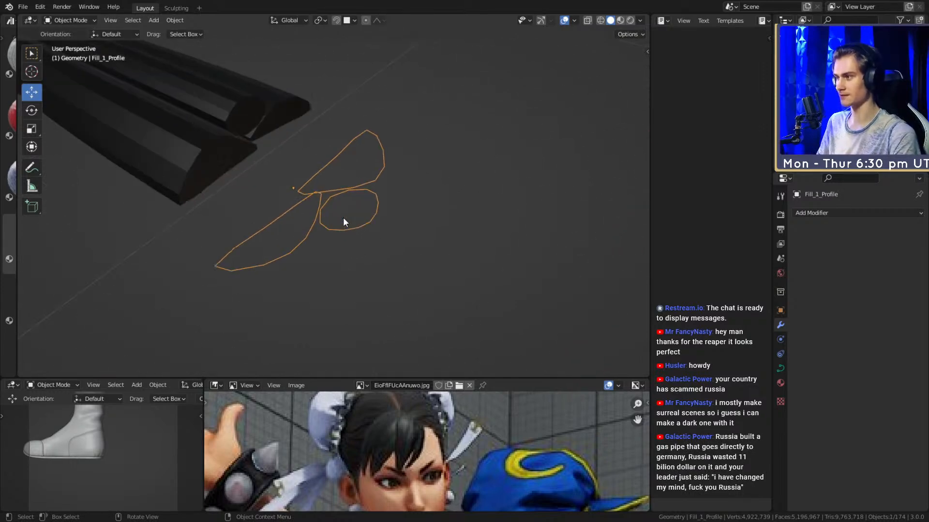
{"action": "scroll", "coordinate": [343, 216], "scroll_direction": "down", "scroll_amount": 3}
{"action": "middle_click_drag", "start_coordinate": [307, 224], "coordinate": [443, 226]}
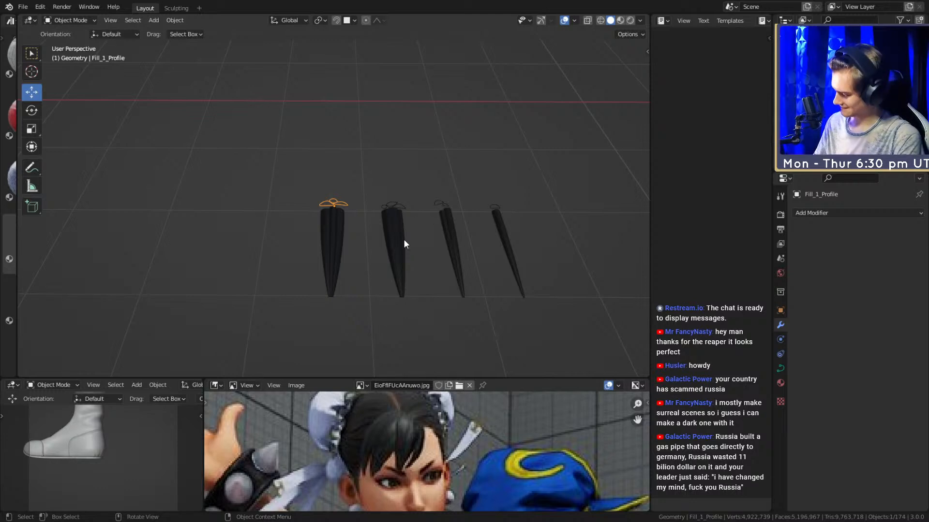
{"action": "middle_click_drag", "start_coordinate": [398, 224], "coordinate": [394, 252]}
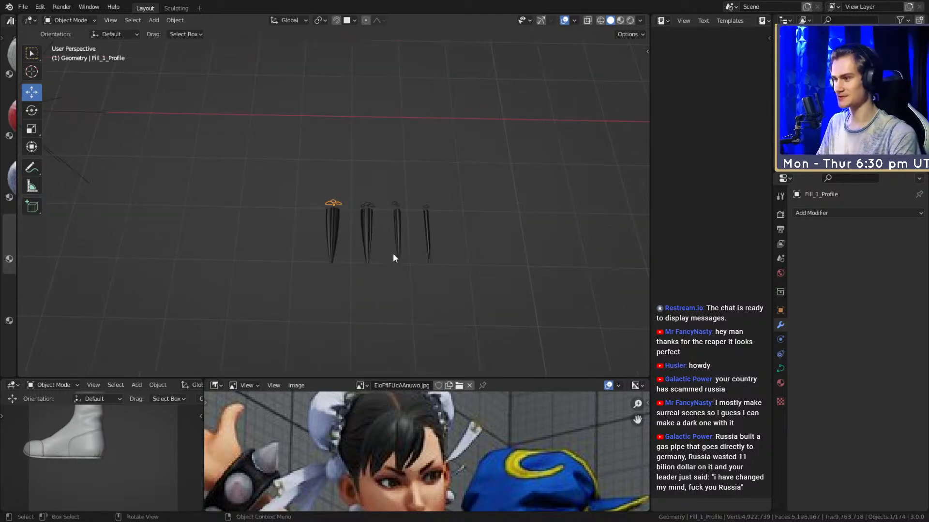
{"action": "middle_click_drag", "start_coordinate": [419, 202], "coordinate": [348, 277]}
{"action": "scroll", "coordinate": [379, 224], "scroll_direction": "up", "scroll_amount": 3}
{"action": "scroll", "coordinate": [379, 224], "scroll_direction": "down", "scroll_amount": 2}
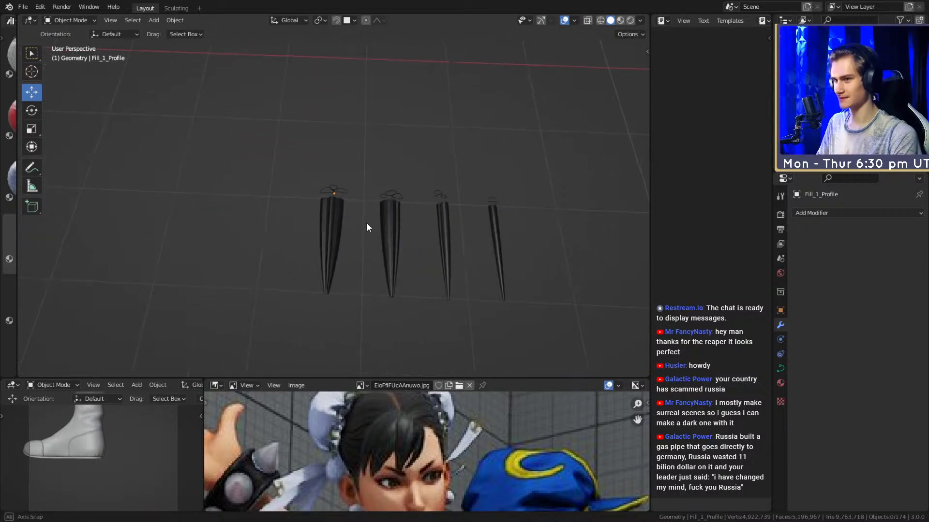
{"action": "middle_click_drag", "start_coordinate": [380, 178], "coordinate": [336, 226]}
Select the widest strand template seen from its root end, clear the selection and compare all four templates.
{"action": "left_click", "coordinate": [336, 226]}
{"action": "left_click", "coordinate": [331, 236], "text": "shift"}
{"action": "left_click", "coordinate": [330, 237]}
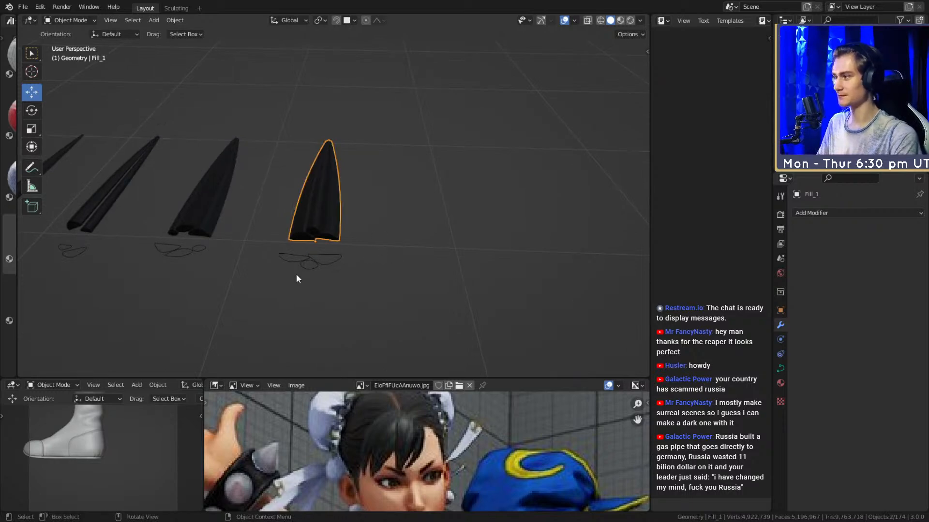
{"action": "left_click", "coordinate": [387, 211]}
{"action": "middle_click_drag", "start_coordinate": [332, 272], "coordinate": [375, 277]}
{"action": "scroll", "coordinate": [428, 258], "scroll_direction": "down", "scroll_amount": 5}
{"action": "scroll", "coordinate": [408, 271], "scroll_direction": "up", "scroll_amount": 2}
{"action": "scroll", "coordinate": [393, 245], "scroll_direction": "down", "scroll_amount": 2}
{"action": "scroll", "coordinate": [378, 227], "scroll_direction": "down", "scroll_amount": 4}
{"action": "middle_click_drag", "start_coordinate": [347, 199], "coordinate": [382, 245]}
{"action": "scroll", "coordinate": [348, 169], "scroll_direction": "up", "scroll_amount": 3}
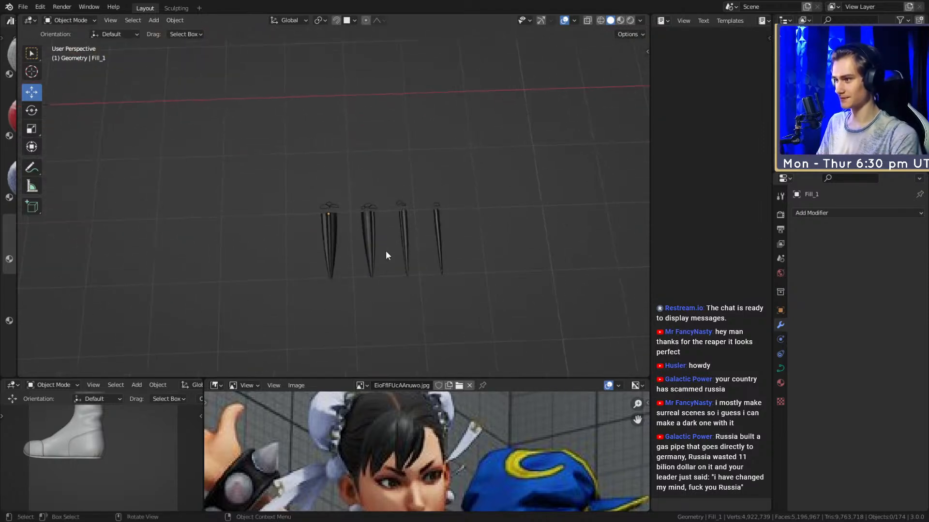
{"action": "scroll", "coordinate": [359, 268], "scroll_direction": "down", "scroll_amount": 5}
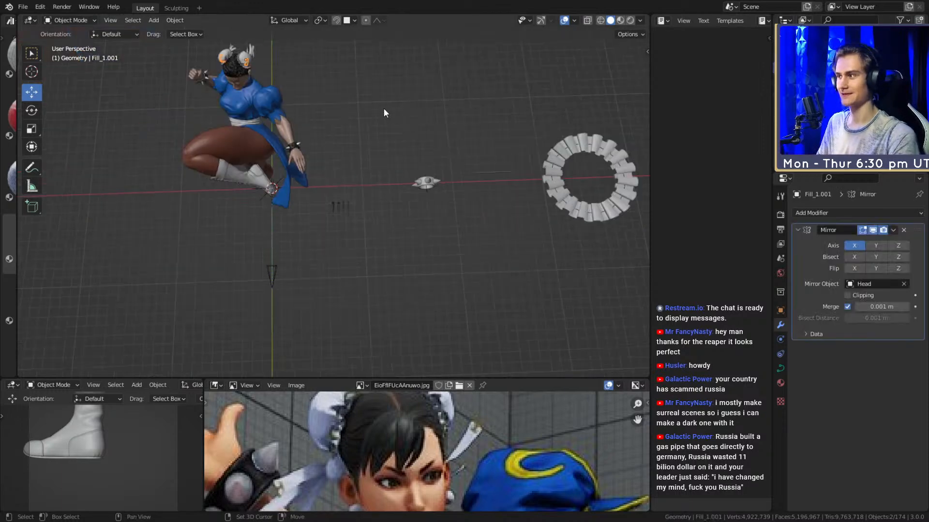
Frame the Fill_1.001 hair object at the buns and inspect it on the head.
{"action": "middle_click_drag", "start_coordinate": [384, 108], "coordinate": [472, 208], "text": "shift"}
{"action": "scroll", "coordinate": [472, 208], "scroll_direction": "up", "scroll_amount": 4}
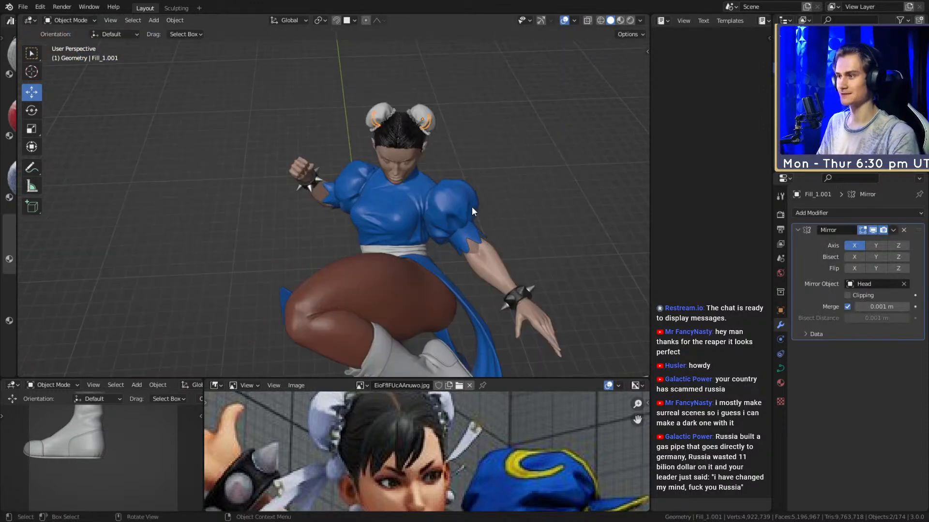
{"action": "key", "text": "KP_Decimal"}
{"action": "middle_click_drag", "start_coordinate": [440, 178], "coordinate": [399, 179]}
{"action": "scroll", "coordinate": [412, 250], "scroll_direction": "down", "scroll_amount": 5}
{"action": "scroll", "coordinate": [412, 251], "scroll_direction": "down", "scroll_amount": 3}
{"action": "middle_click_drag", "start_coordinate": [412, 251], "coordinate": [366, 216]}
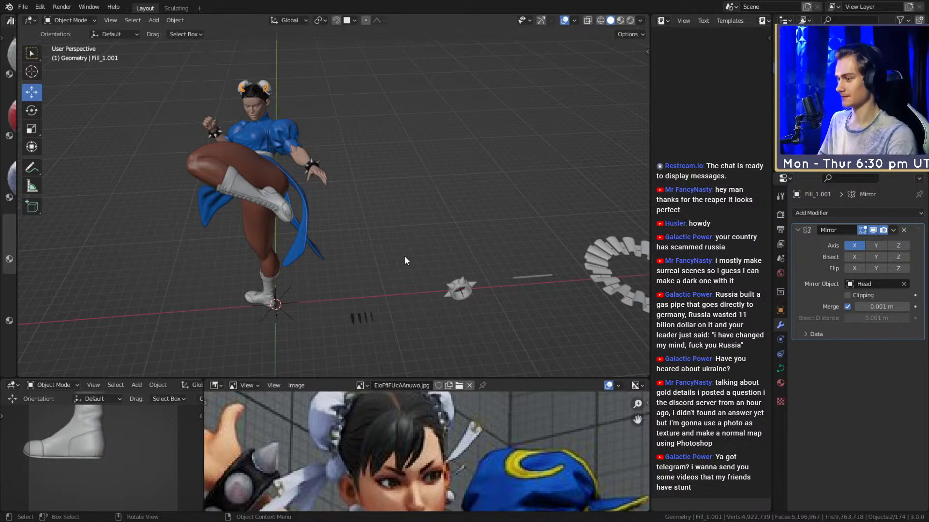
Examine the whole figure and the loose source parts laid out around it, ending at the head.
{"action": "middle_click_drag", "start_coordinate": [372, 257], "coordinate": [378, 177]}
{"action": "scroll", "coordinate": [395, 206], "scroll_direction": "down", "scroll_amount": 5}
{"action": "middle_click_drag", "start_coordinate": [414, 236], "coordinate": [374, 177], "text": "shift"}
{"action": "scroll", "coordinate": [323, 255], "scroll_direction": "up", "scroll_amount": 3}
{"action": "middle_click_drag", "start_coordinate": [320, 225], "coordinate": [352, 184]}
{"action": "scroll", "coordinate": [352, 183], "scroll_direction": "up", "scroll_amount": 2}
{"action": "middle_click_drag", "start_coordinate": [344, 237], "coordinate": [349, 243]}
{"action": "scroll", "coordinate": [291, 231], "scroll_direction": "up", "scroll_amount": 6}
{"action": "scroll", "coordinate": [291, 231], "scroll_direction": "down", "scroll_amount": 6}
{"action": "middle_click_drag", "start_coordinate": [274, 113], "coordinate": [359, 209]}
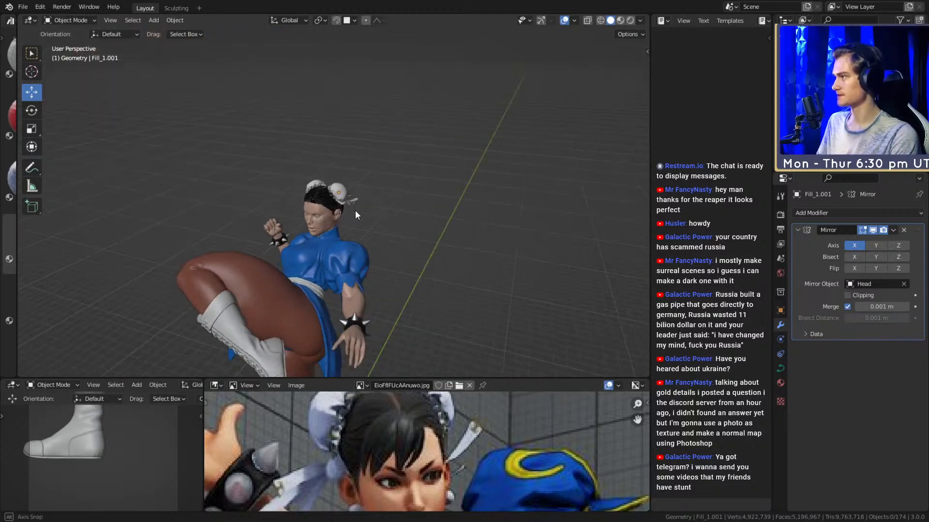
{"action": "scroll", "coordinate": [356, 222], "scroll_direction": "up", "scroll_amount": 3}
Select the white hair bun covers and frame them for a close inspection.
{"action": "left_click", "coordinate": [332, 184]}
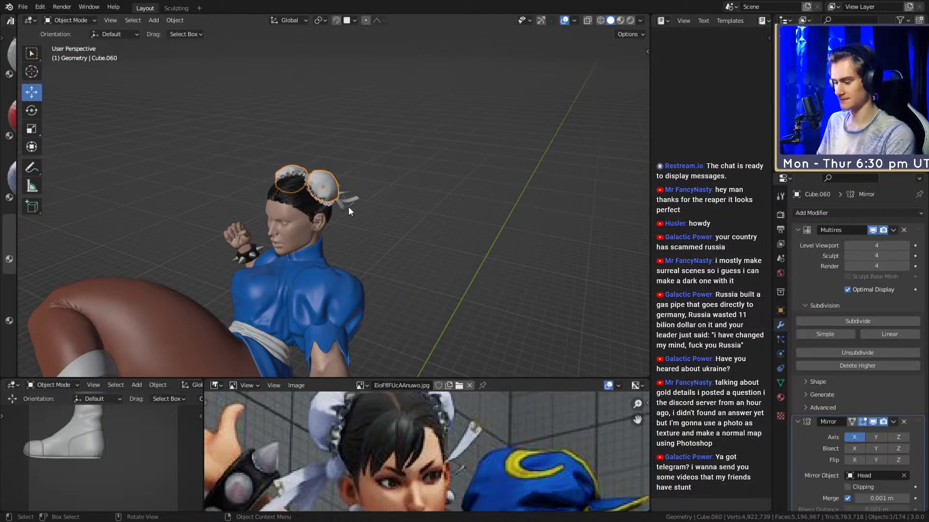
{"action": "key", "text": "KP_Decimal"}
{"action": "middle_click_drag", "start_coordinate": [344, 224], "coordinate": [371, 210]}
{"action": "scroll", "coordinate": [370, 211], "scroll_direction": "up", "scroll_amount": 3}
{"action": "scroll", "coordinate": [343, 217], "scroll_direction": "down", "scroll_amount": 8}
{"action": "scroll", "coordinate": [338, 228], "scroll_direction": "up", "scroll_amount": 8}
Apply smooth shading to the ruffled trim around the hair bun covers and check its surface.
{"action": "left_click", "coordinate": [308, 243]}
{"action": "right_click", "coordinate": [297, 234]}
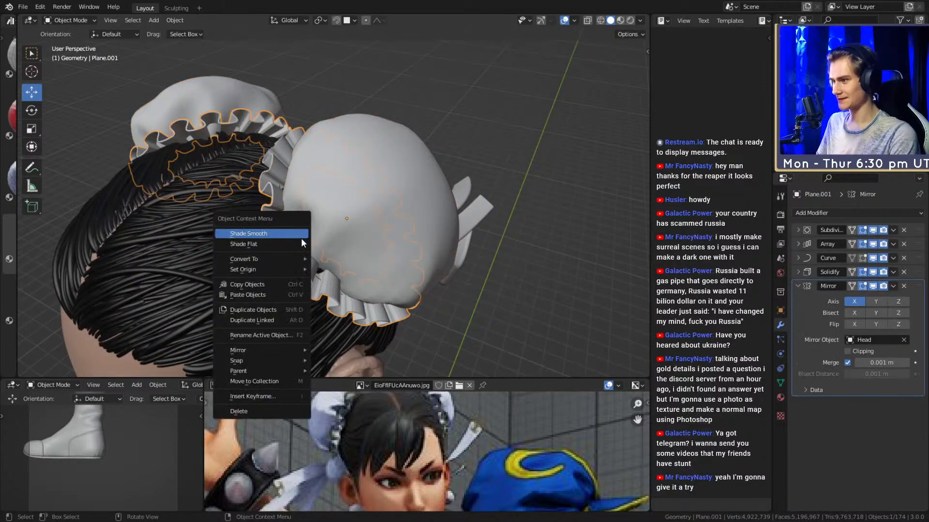
{"action": "left_click", "coordinate": [271, 233]}
{"action": "middle_click_drag", "start_coordinate": [544, 178], "coordinate": [349, 210]}
{"action": "scroll", "coordinate": [351, 210], "scroll_direction": "up", "scroll_amount": 6}
{"action": "scroll", "coordinate": [351, 214], "scroll_direction": "down", "scroll_amount": 6}
Apply flat shading to the ruffled trim around the hair bun covers.
{"action": "right_click", "coordinate": [287, 219]}
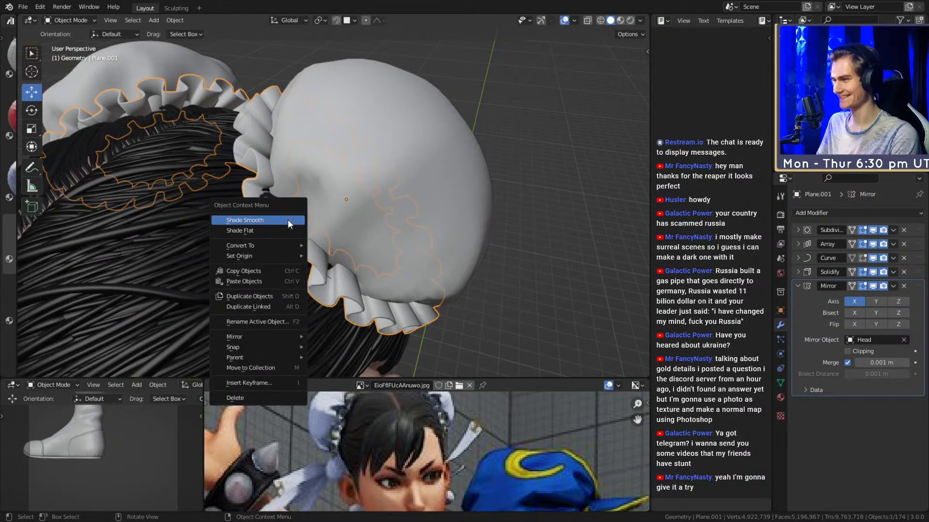
{"action": "left_click", "coordinate": [258, 231]}
{"action": "scroll", "coordinate": [489, 205], "scroll_direction": "down", "scroll_amount": 5}
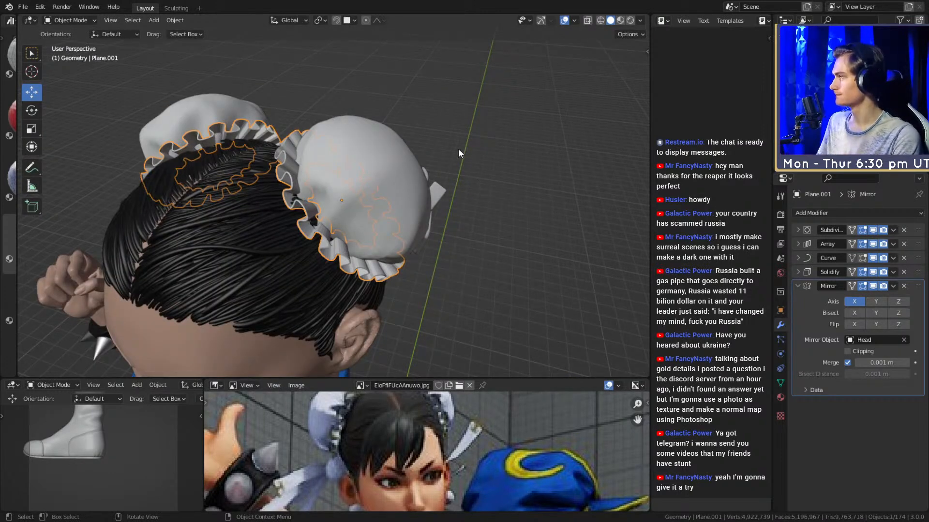
Deselect the ruffled trim and inspect the hair and face from the front.
{"action": "middle_click_drag", "start_coordinate": [404, 208], "coordinate": [300, 247]}
{"action": "left_click", "coordinate": [489, 173]}
{"action": "scroll", "coordinate": [489, 173], "scroll_direction": "down", "scroll_amount": 3}
{"action": "middle_click_drag", "start_coordinate": [489, 173], "coordinate": [431, 233]}
{"action": "scroll", "coordinate": [417, 211], "scroll_direction": "up", "scroll_amount": 5}
{"action": "scroll", "coordinate": [361, 221], "scroll_direction": "down", "scroll_amount": 2}
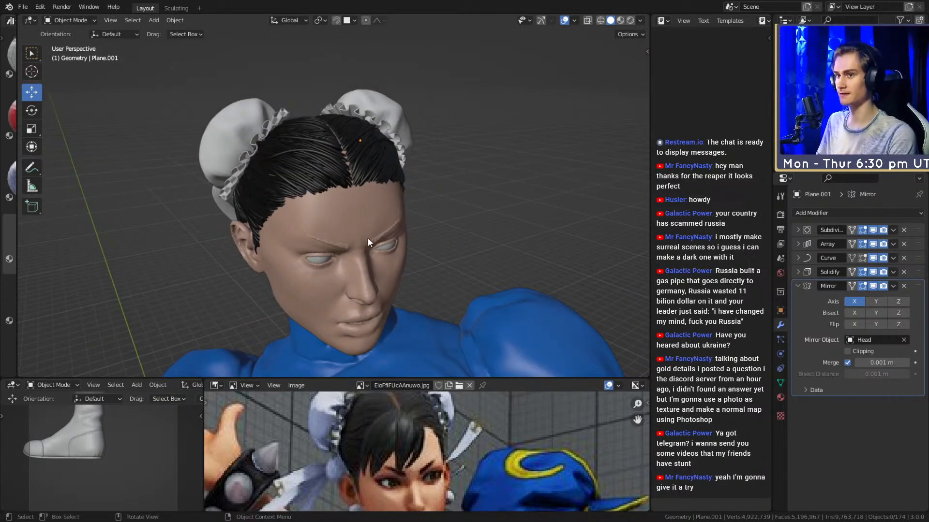
Duplicate the tapered hair strand template to start the front fringe of the hairstyle.
{"action": "middle_click_drag", "start_coordinate": [327, 233], "coordinate": [367, 256]}
{"action": "scroll", "coordinate": [297, 239], "scroll_direction": "down", "scroll_amount": 2}
{"action": "left_click", "coordinate": [314, 199]}
{"action": "middle_click_drag", "start_coordinate": [304, 259], "coordinate": [373, 240]}
{"action": "left_click", "coordinate": [331, 239]}
{"action": "middle_click_drag", "start_coordinate": [326, 272], "coordinate": [383, 207]}
{"action": "left_click", "coordinate": [344, 241]}
{"action": "key", "text": "shift+d"}
{"action": "left_click", "coordinate": [440, 357]}
{"action": "left_click_drag", "start_coordinate": [426, 181], "coordinate": [426, 272]}
{"action": "middle_click_drag", "start_coordinate": [425, 276], "coordinate": [358, 230]}
Move the duplicated strand to the front hairline above the forehead and frame it.
{"action": "key", "text": "g"}
{"action": "left_click", "coordinate": [118, 226]}
{"action": "middle_click_drag", "start_coordinate": [117, 227], "coordinate": [415, 175]}
{"action": "key", "text": "g"}
{"action": "left_click", "coordinate": [339, 184]}
{"action": "key", "text": "g"}
{"action": "left_click", "coordinate": [292, 219]}
{"action": "key", "text": "KP_Decimal"}
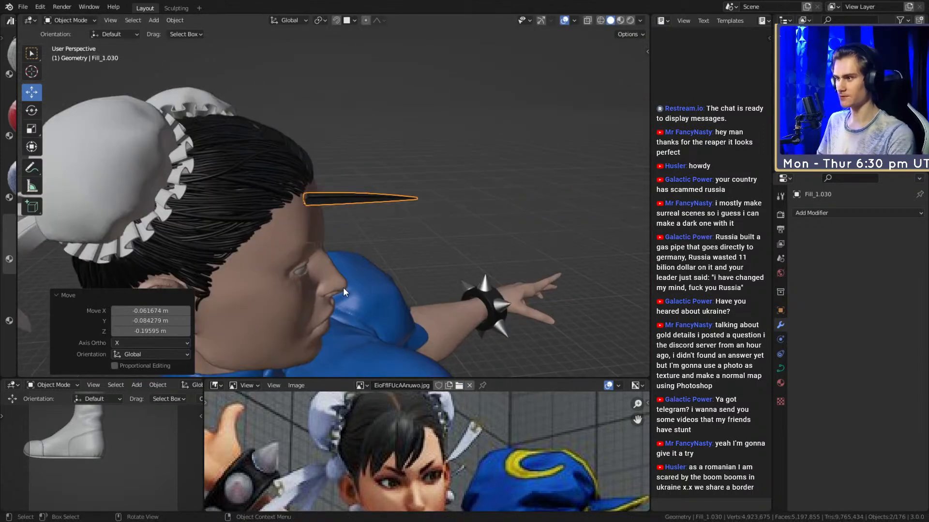
Position the strand at the base of the centre parting and compare its size and direction with the reference fringe.
{"action": "middle_click_drag", "start_coordinate": [402, 219], "coordinate": [443, 280]}
{"action": "key", "text": "g"}
{"action": "left_click", "coordinate": [373, 257]}
{"action": "scroll", "coordinate": [342, 236], "scroll_direction": "up", "scroll_amount": 5}
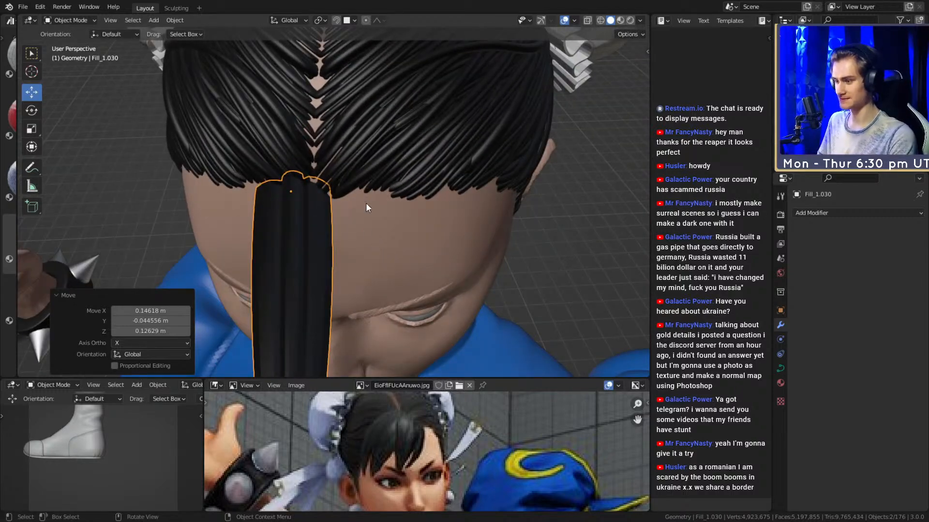
{"action": "middle_click_drag", "start_coordinate": [418, 427], "coordinate": [421, 444]}
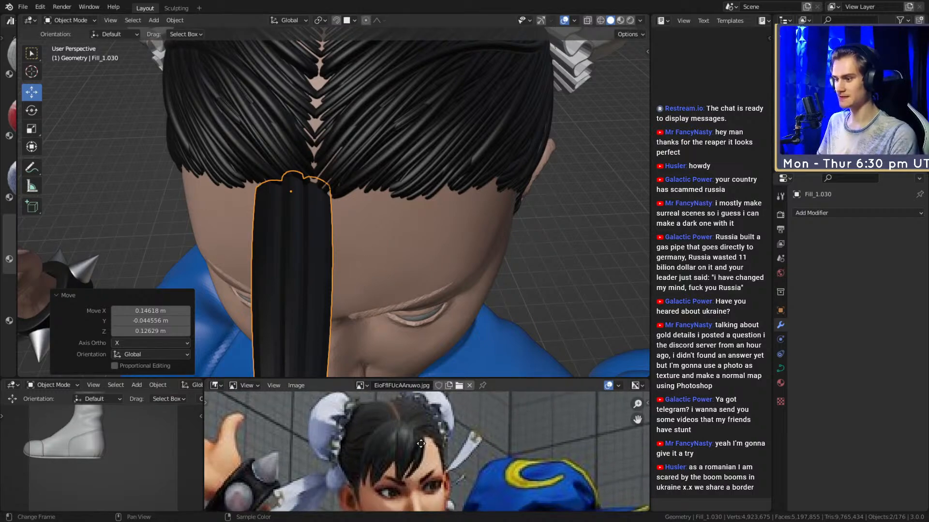
{"action": "scroll", "coordinate": [355, 234], "scroll_direction": "down", "scroll_amount": 5}
{"action": "middle_click_drag", "start_coordinate": [355, 234], "coordinate": [397, 252]}
{"action": "scroll", "coordinate": [396, 253], "scroll_direction": "up", "scroll_amount": 8}
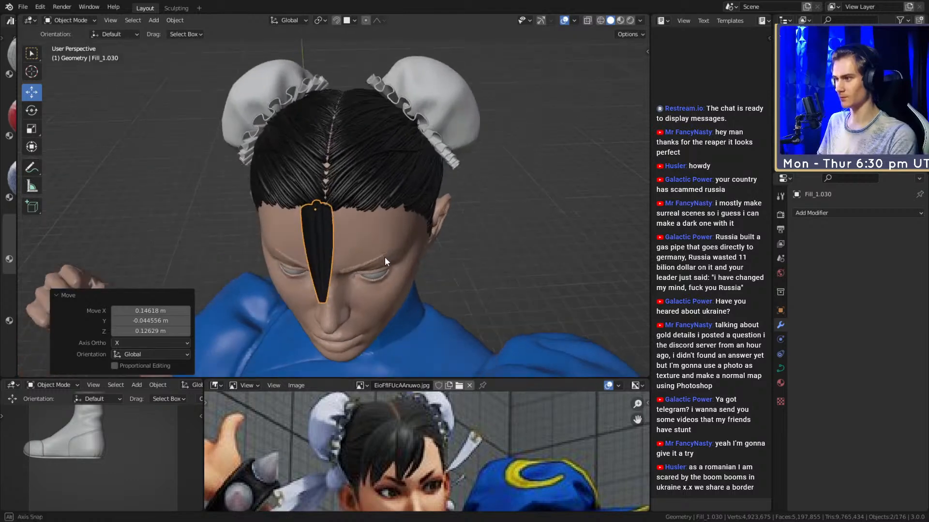
{"action": "scroll", "coordinate": [369, 231], "scroll_direction": "down", "scroll_amount": 4}
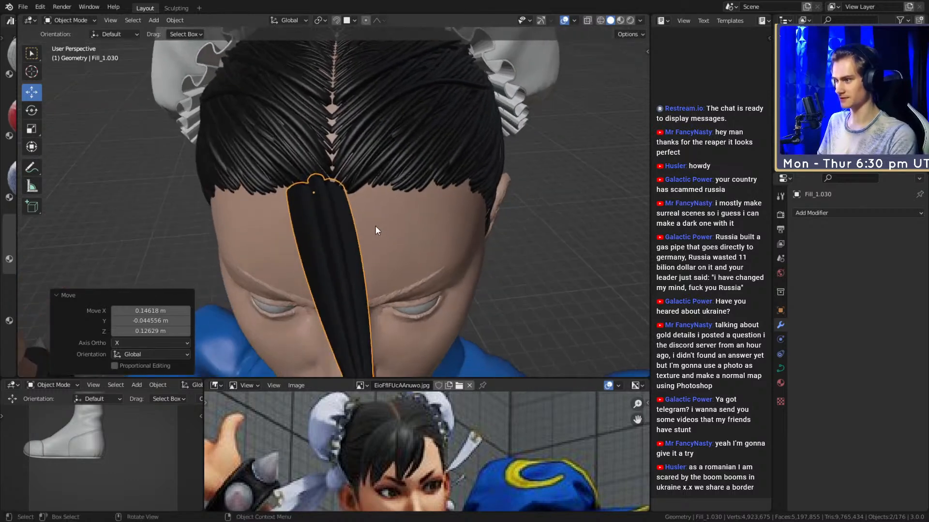
{"action": "middle_click_drag", "start_coordinate": [361, 216], "coordinate": [332, 182]}
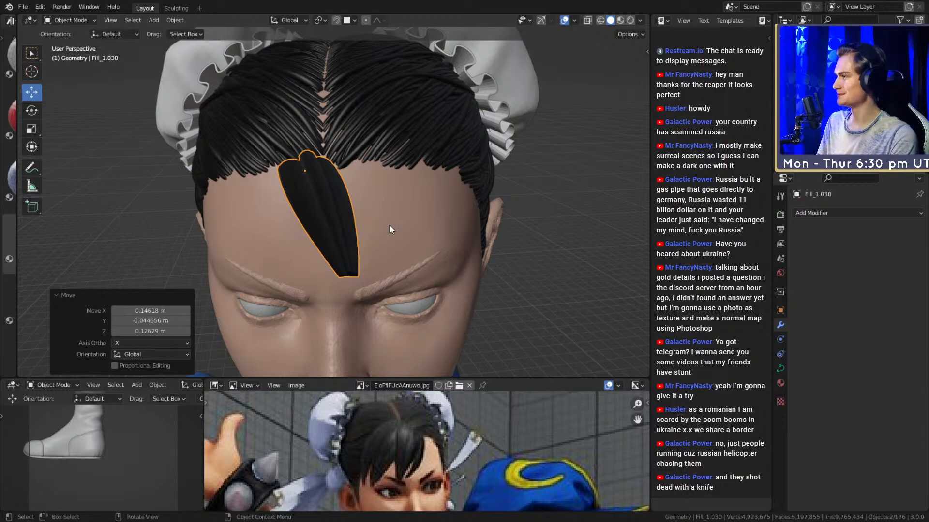
Thin the strand by shrinking the radius of its curve control points, and turn off proportional editing.
{"action": "left_click", "coordinate": [565, 216]}
{"action": "left_click", "coordinate": [318, 219], "text": "shift"}
{"action": "middle_click_drag", "start_coordinate": [318, 220], "coordinate": [471, 190]}
{"action": "middle_click_drag", "start_coordinate": [470, 144], "coordinate": [311, 191], "text": "shift"}
{"action": "key", "text": "Tab"}
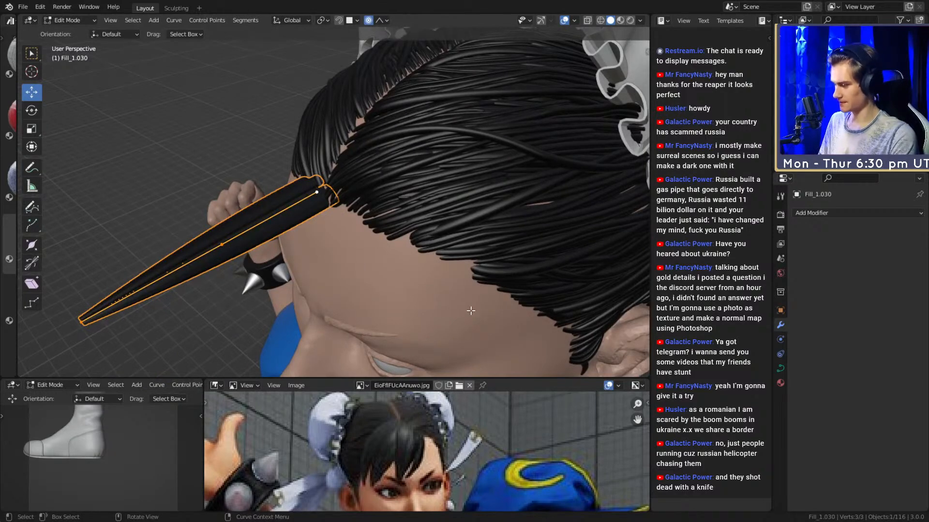
{"action": "middle_click_drag", "start_coordinate": [470, 309], "coordinate": [433, 210]}
{"action": "key", "text": "alt+s"}
{"action": "left_click", "coordinate": [395, 246]}
{"action": "left_click", "coordinate": [369, 19]}
{"action": "left_click", "coordinate": [458, 255]}
{"action": "middle_click_drag", "start_coordinate": [458, 255], "coordinate": [436, 220]}
{"action": "key", "text": "Tab"}
Move the thinned strand onto the hairline just beside the parting, on the character's left.
{"action": "key", "text": "Tab"}
{"action": "key", "text": "g"}
{"action": "left_click", "coordinate": [417, 215]}
{"action": "scroll", "coordinate": [399, 472], "scroll_direction": "down", "scroll_amount": 2}
{"action": "scroll", "coordinate": [419, 466], "scroll_direction": "up", "scroll_amount": 2}
{"action": "middle_click_drag", "start_coordinate": [417, 310], "coordinate": [430, 217]}
{"action": "key", "text": "g"}
{"action": "left_click", "coordinate": [439, 217]}
{"action": "left_click", "coordinate": [361, 385]}
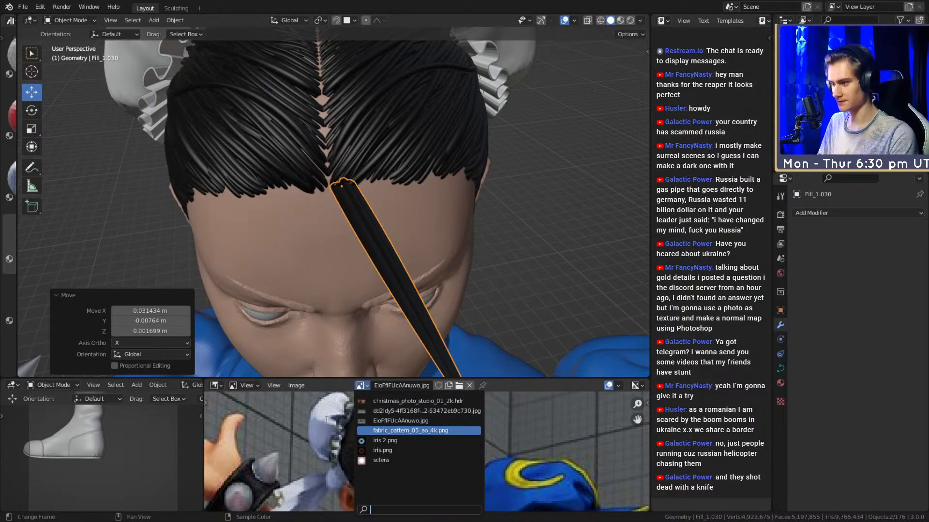
{"action": "key", "text": "Escape"}
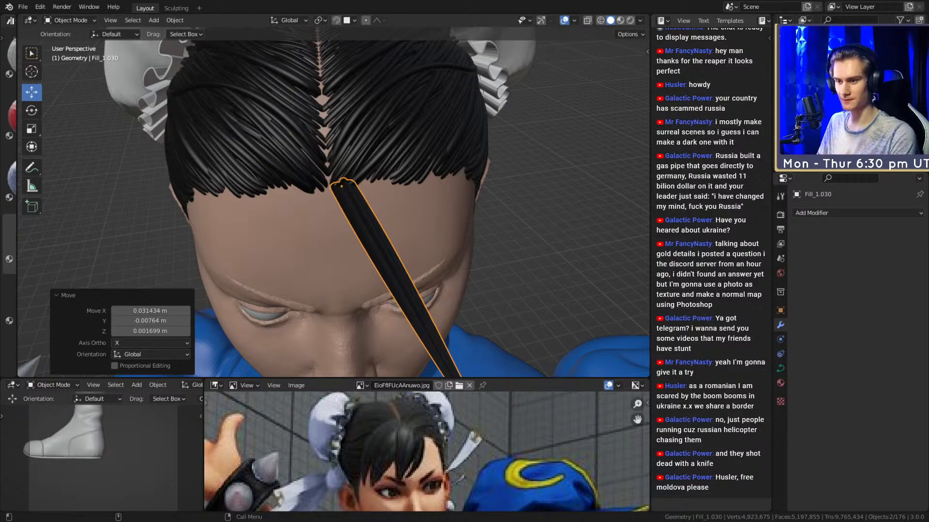
Bend the strand into an arc by moving its middle control point above the hairline.
{"action": "mouse_move", "coordinate": [421, 218]}
{"action": "middle_mouse_down"}
{"action": "mouse_move", "coordinate": [436, 234]}
{"action": "mouse_move", "coordinate": [358, 201]}
{"action": "mouse_move", "coordinate": [376, 199]}
{"action": "mouse_move", "coordinate": [404, 221]}
{"action": "middle_mouse_up"}
{"action": "key", "text": "Tab"}
{"action": "key", "text": "g"}
{"action": "left_click", "coordinate": [494, 176]}
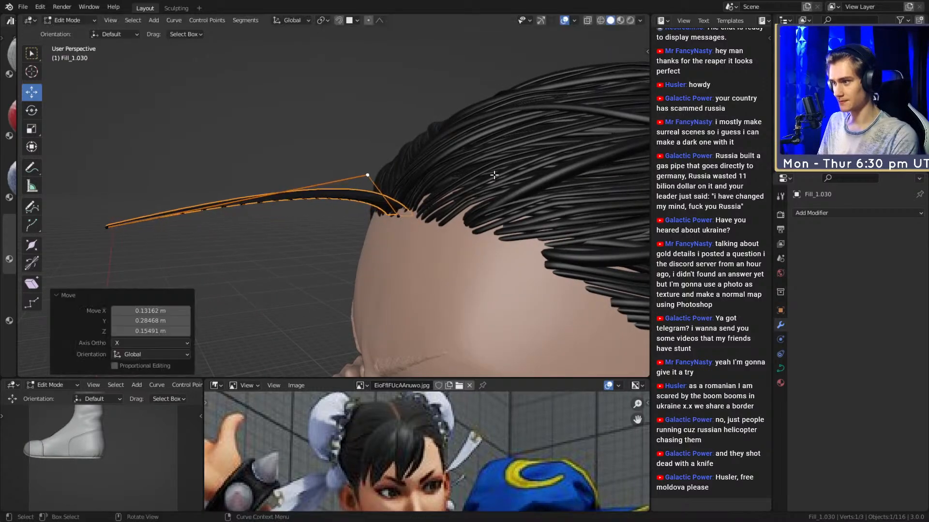
Swing the strand's tip down in front of the forehead and raise the middle control point to round the bend.
{"action": "middle_click_drag", "start_coordinate": [122, 221], "coordinate": [271, 242]}
{"action": "key", "text": "g"}
{"action": "left_click", "coordinate": [488, 269]}
{"action": "key", "text": "g"}
{"action": "left_click", "coordinate": [465, 198]}
{"action": "key", "text": "g"}
{"action": "left_click", "coordinate": [408, 236]}
{"action": "key", "text": "g"}
{"action": "left_click", "coordinate": [321, 124]}
Subdivide the segment between the strand's middle and tip points, and move the control points to smooth the arc.
{"action": "left_click", "coordinate": [262, 252], "text": "shift"}
{"action": "key", "text": "F3"}
{"action": "type", "text": "sub"}
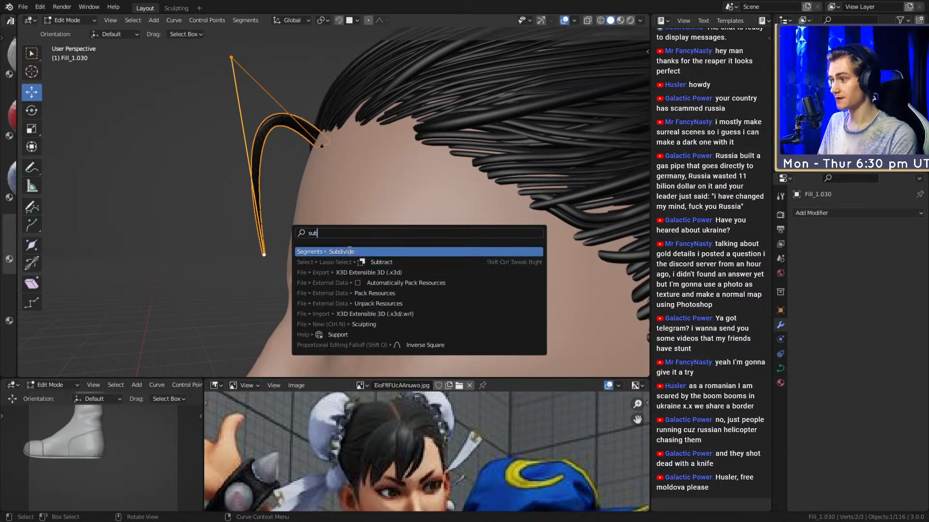
{"action": "left_click", "coordinate": [349, 250]}
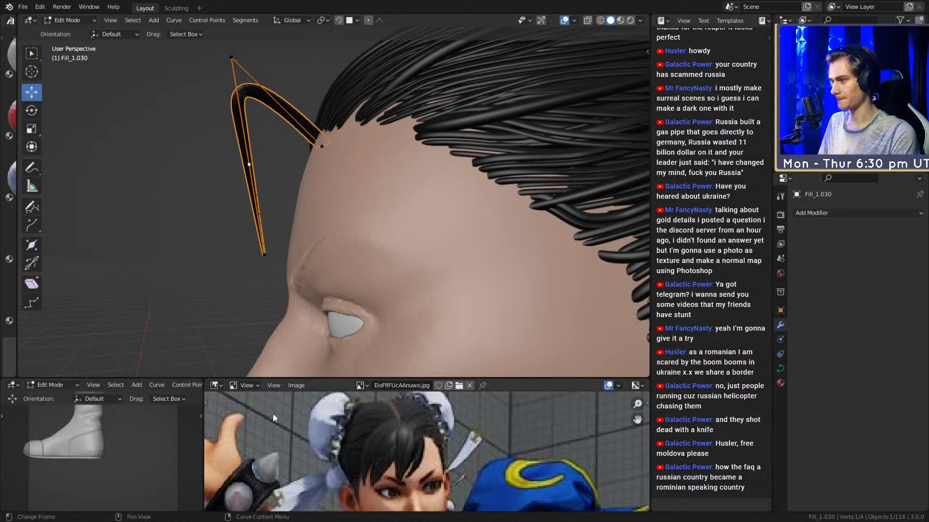
{"action": "left_click", "coordinate": [294, 215]}
{"action": "left_click", "coordinate": [233, 58]}
{"action": "key", "text": "g"}
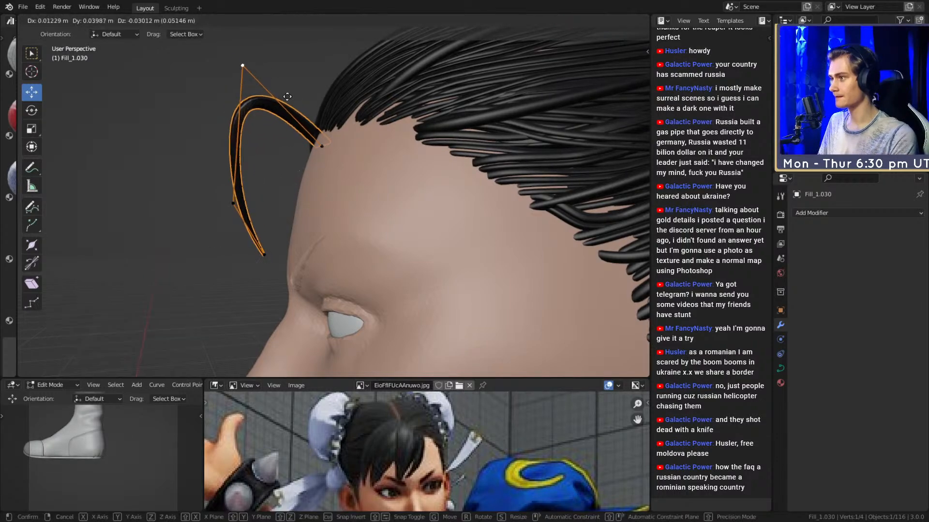
{"action": "left_click", "coordinate": [298, 103]}
Tilt all of the strand's control points so its flat side faces the forehead.
{"action": "middle_click_drag", "start_coordinate": [298, 103], "coordinate": [395, 204]}
{"action": "key", "text": "a"}
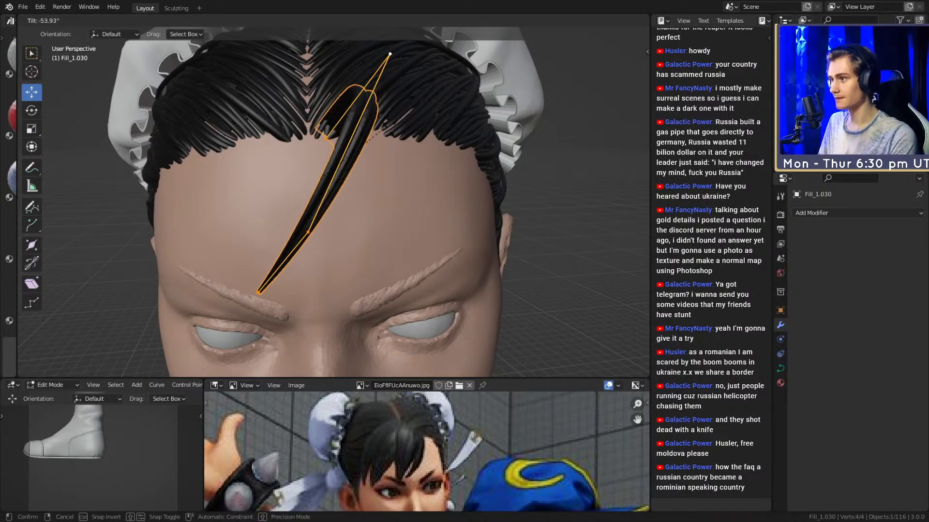
{"action": "left_click", "coordinate": [400, 157]}
{"action": "middle_click_drag", "start_coordinate": [400, 157], "coordinate": [497, 178]}
Reposition the strand's lower and upper control points in side view to tighten the arc around the forehead.
{"action": "left_click", "coordinate": [461, 251]}
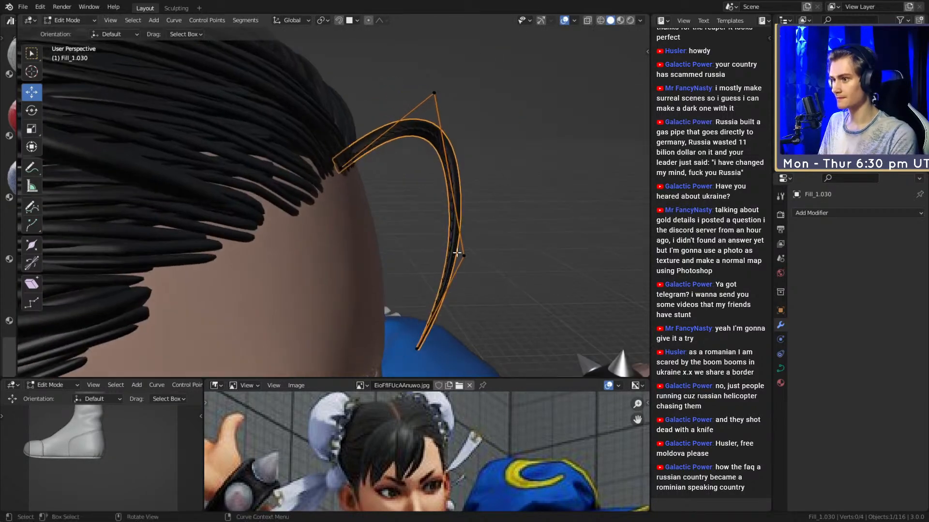
{"action": "key", "text": "g"}
{"action": "left_click", "coordinate": [535, 234]}
{"action": "middle_click_drag", "start_coordinate": [535, 234], "coordinate": [305, 206]}
{"action": "key", "text": "g"}
{"action": "left_click", "coordinate": [488, 104]}
{"action": "left_click", "coordinate": [357, 213]}
{"action": "left_click", "coordinate": [264, 68]}
{"action": "left_click", "coordinate": [301, 129]}
Shift the strand's control points sideways so it sweeps from the parting toward the character's right eyebrow.
{"action": "middle_click_drag", "start_coordinate": [220, 264], "coordinate": [421, 193]}
{"action": "left_click", "coordinate": [380, 182]}
{"action": "key", "text": "g"}
{"action": "left_click", "coordinate": [411, 178]}
{"action": "left_click", "coordinate": [412, 89]}
{"action": "key", "text": "g"}
{"action": "left_click", "coordinate": [375, 93]}
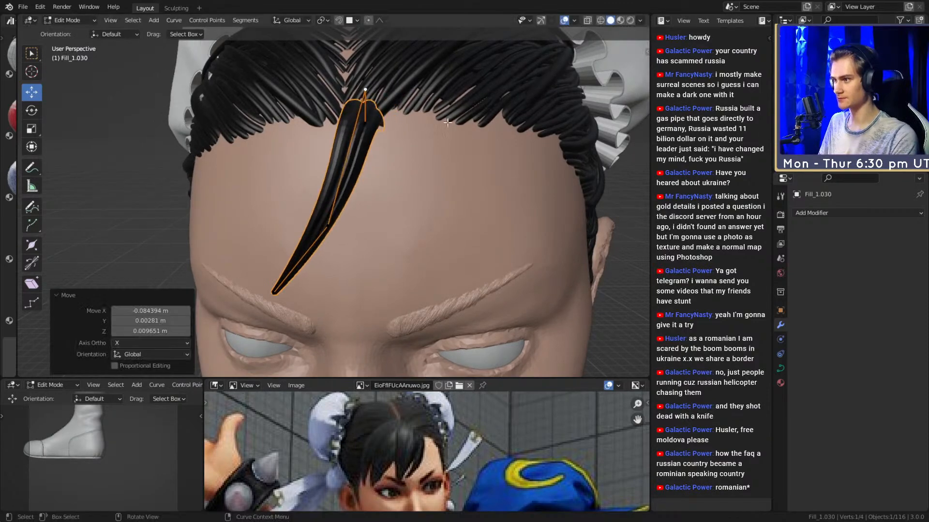
Pull the strand's control points in so the curve hugs the forehead, and finish editing the curve.
{"action": "middle_click_drag", "start_coordinate": [382, 99], "coordinate": [431, 145]}
{"action": "middle_click_drag", "start_coordinate": [407, 213], "coordinate": [490, 253]}
{"action": "key", "text": "g"}
{"action": "left_click", "coordinate": [468, 244]}
{"action": "key", "text": "g"}
{"action": "left_click", "coordinate": [473, 211]}
{"action": "key", "text": "g"}
{"action": "left_click", "coordinate": [435, 270]}
{"action": "middle_click_drag", "start_coordinate": [435, 270], "coordinate": [480, 260]}
{"action": "left_click", "coordinate": [457, 137]}
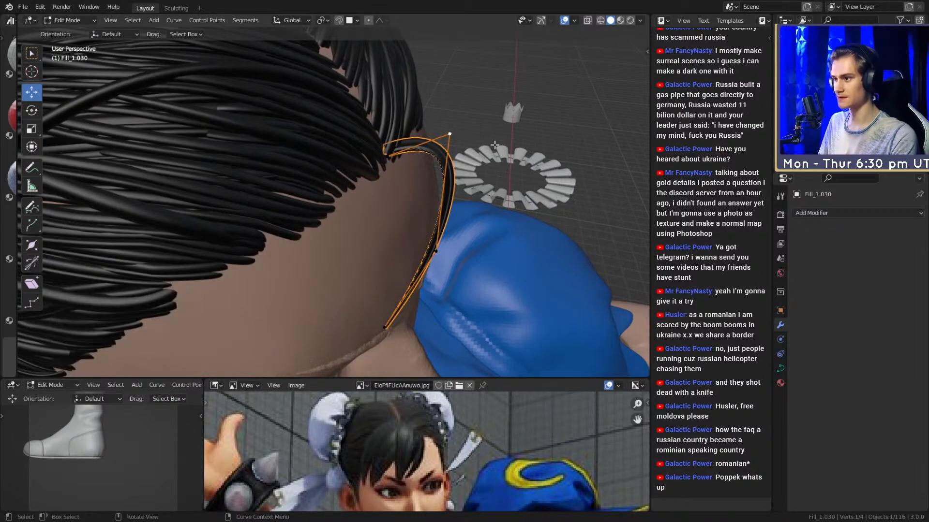
{"action": "left_click", "coordinate": [476, 152]}
{"action": "middle_click_drag", "start_coordinate": [476, 152], "coordinate": [428, 201]}
{"action": "key", "text": "Tab"}
Duplicate the fringe strand next to the original and rotate the copy slightly to fan it out.
{"action": "left_click", "coordinate": [422, 217]}
{"action": "key", "text": "g"}
{"action": "left_click", "coordinate": [456, 192]}
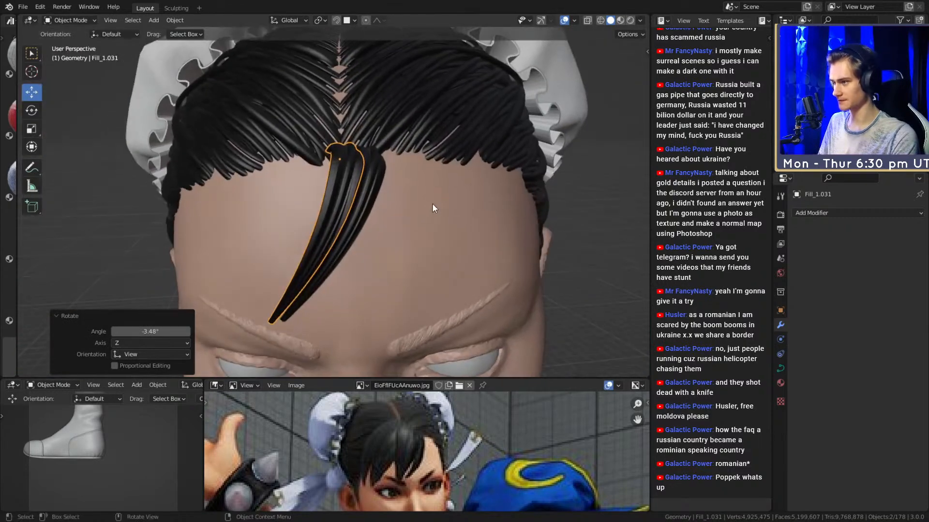
{"action": "key", "text": "r"}
{"action": "key", "text": "r"}
{"action": "left_click", "coordinate": [420, 177]}
Move the second fringe strand so its root meets the hairline and it overlaps the first strand.
{"action": "middle_click_drag", "start_coordinate": [423, 168], "coordinate": [399, 224]}
{"action": "key", "text": "g"}
{"action": "left_click", "coordinate": [522, 209]}
{"action": "key", "text": "g"}
{"action": "left_click", "coordinate": [422, 213]}
Duplicate another fringe strand toward the character's right and compare the spacing with the reference image.
{"action": "left_click", "coordinate": [487, 213]}
{"action": "key", "text": "shift+d"}
{"action": "scroll", "coordinate": [400, 223], "scroll_direction": "up", "scroll_amount": 2}
{"action": "middle_click_drag", "start_coordinate": [353, 180], "coordinate": [333, 198]}
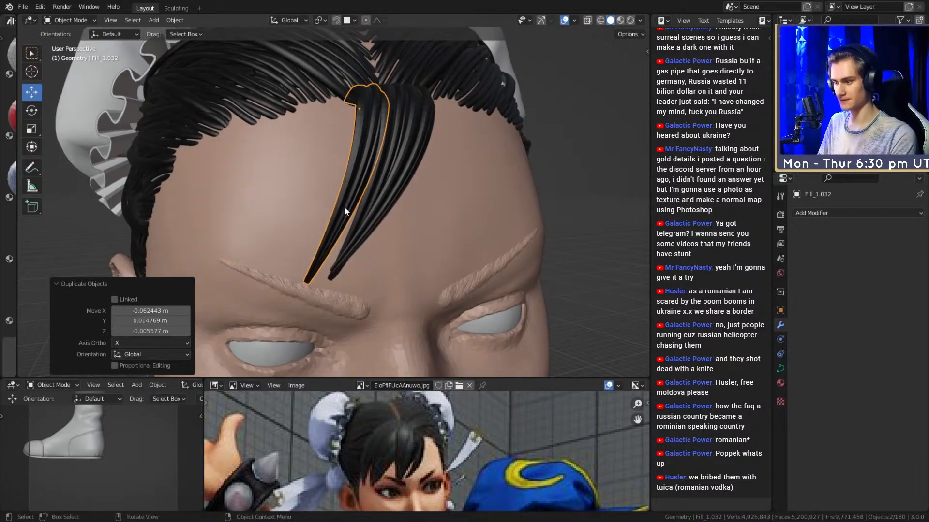
{"action": "middle_click_drag", "start_coordinate": [387, 439], "coordinate": [402, 472]}
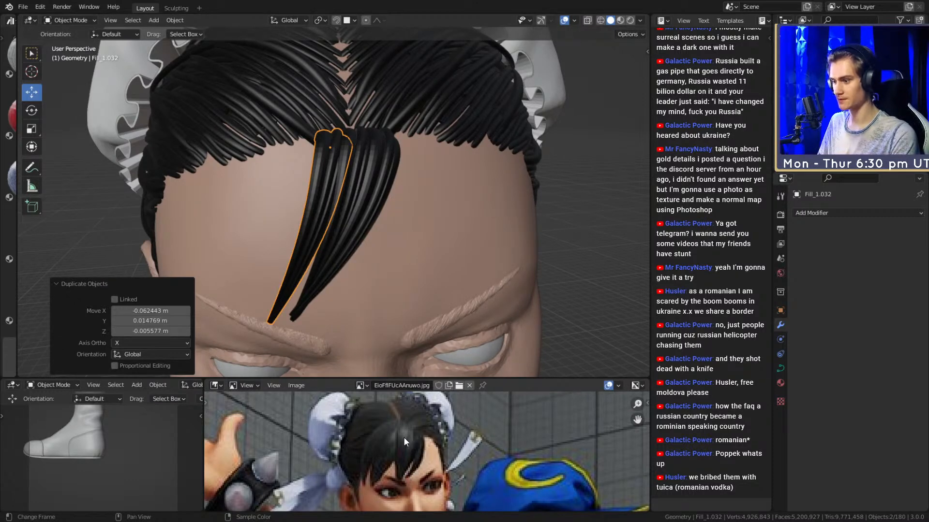
Edit the third strand's curve and reposition its upper control points near the parting.
{"action": "middle_click_drag", "start_coordinate": [350, 350], "coordinate": [363, 220]}
{"action": "key", "text": "Tab"}
{"action": "key", "text": "g"}
{"action": "left_click", "coordinate": [362, 219]}
{"action": "left_click", "coordinate": [345, 132]}
{"action": "middle_click_drag", "start_coordinate": [345, 132], "coordinate": [403, 129]}
{"action": "left_click", "coordinate": [381, 123]}
Move the third strand's lower control points outward, away from the other two strands.
{"action": "middle_click_drag", "start_coordinate": [329, 232], "coordinate": [402, 198]}
{"action": "left_click", "coordinate": [380, 197]}
{"action": "key", "text": "g"}
{"action": "left_click", "coordinate": [390, 192]}
{"action": "left_click", "coordinate": [343, 274]}
{"action": "middle_click_drag", "start_coordinate": [343, 273], "coordinate": [309, 242]}
{"action": "key", "text": "g"}
{"action": "left_click", "coordinate": [289, 239]}
Adjust the third strand's bend and root control points to fit the hairline beside the parting.
{"action": "left_click", "coordinate": [366, 195]}
{"action": "middle_click_drag", "start_coordinate": [366, 196], "coordinate": [381, 226]}
{"action": "key", "text": "g"}
{"action": "left_click", "coordinate": [345, 204]}
{"action": "left_click", "coordinate": [373, 130]}
{"action": "middle_click_drag", "start_coordinate": [376, 142], "coordinate": [348, 88]}
{"action": "key", "text": "g"}
{"action": "left_click", "coordinate": [343, 88]}
Move the third strand's tip and lower-middle point so it ends at the outer part of the character's right eyebrow.
{"action": "left_click", "coordinate": [215, 284]}
{"action": "middle_click_drag", "start_coordinate": [276, 266], "coordinate": [294, 253]}
{"action": "key", "text": "g"}
{"action": "left_click", "coordinate": [307, 259]}
{"action": "key", "text": "g"}
{"action": "left_click", "coordinate": [225, 202]}
{"action": "middle_click_drag", "start_coordinate": [226, 202], "coordinate": [352, 256]}
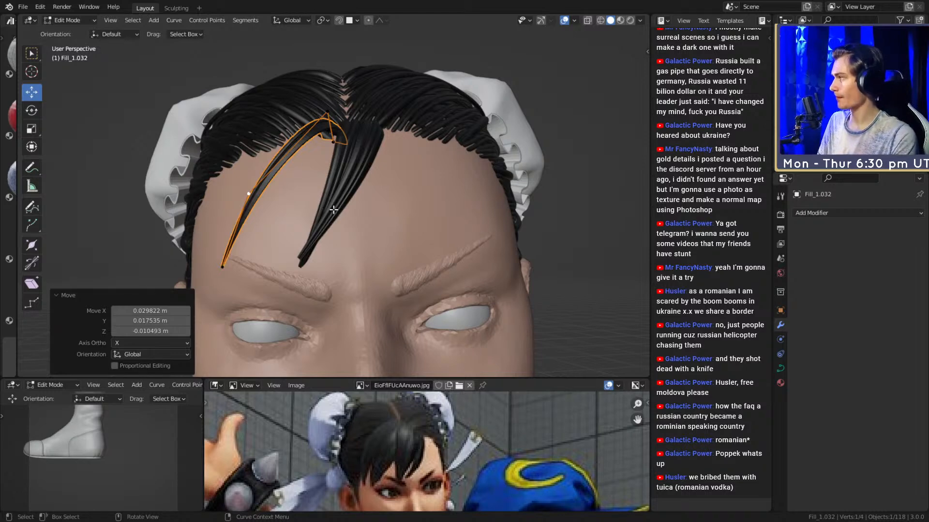
Inspect the fringe strands against the forehead from several angles and finish editing the third strand's curve.
{"action": "middle_click_drag", "start_coordinate": [308, 194], "coordinate": [382, 208]}
{"action": "scroll", "coordinate": [365, 227], "scroll_direction": "up", "scroll_amount": 4}
{"action": "scroll", "coordinate": [364, 226], "scroll_direction": "down", "scroll_amount": 2}
{"action": "scroll", "coordinate": [382, 208], "scroll_direction": "down", "scroll_amount": 3}
{"action": "scroll", "coordinate": [372, 210], "scroll_direction": "up", "scroll_amount": 4}
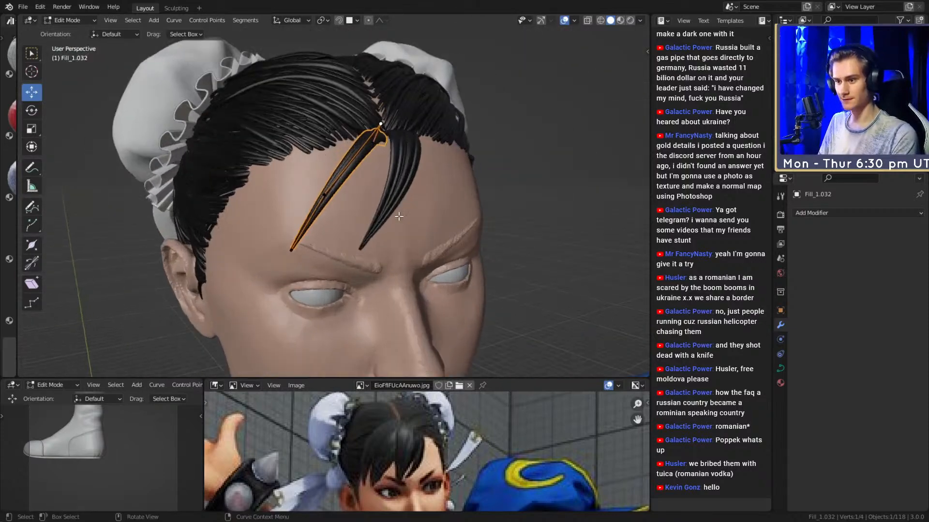
{"action": "key", "text": "Tab"}
{"action": "scroll", "coordinate": [429, 192], "scroll_direction": "up", "scroll_amount": 2}
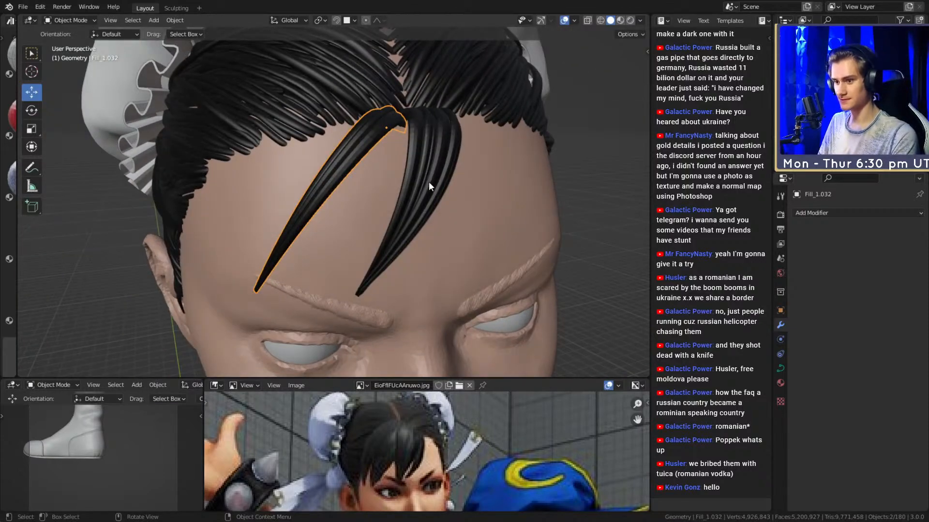
Duplicate the third fringe strand and move the copy's lower end outward toward the side of the forehead.
{"action": "middle_click_drag", "start_coordinate": [422, 177], "coordinate": [408, 173]}
{"action": "key", "text": "shift+d"}
{"action": "left_click", "coordinate": [405, 185]}
{"action": "key", "text": "Tab"}
{"action": "scroll", "coordinate": [379, 233], "scroll_direction": "up", "scroll_amount": 2}
{"action": "middle_click_drag", "start_coordinate": [379, 233], "coordinate": [395, 231]}
{"action": "key", "text": "g"}
{"action": "left_click", "coordinate": [343, 223]}
{"action": "left_click", "coordinate": [414, 168]}
Shift the fourth strand's control points outward, clear of the third strand.
{"action": "middle_click_drag", "start_coordinate": [464, 180], "coordinate": [385, 184]}
{"action": "key", "text": "g"}
{"action": "left_click", "coordinate": [425, 167]}
{"action": "left_click", "coordinate": [428, 179]}
{"action": "key", "text": "g"}
{"action": "left_click", "coordinate": [433, 180]}
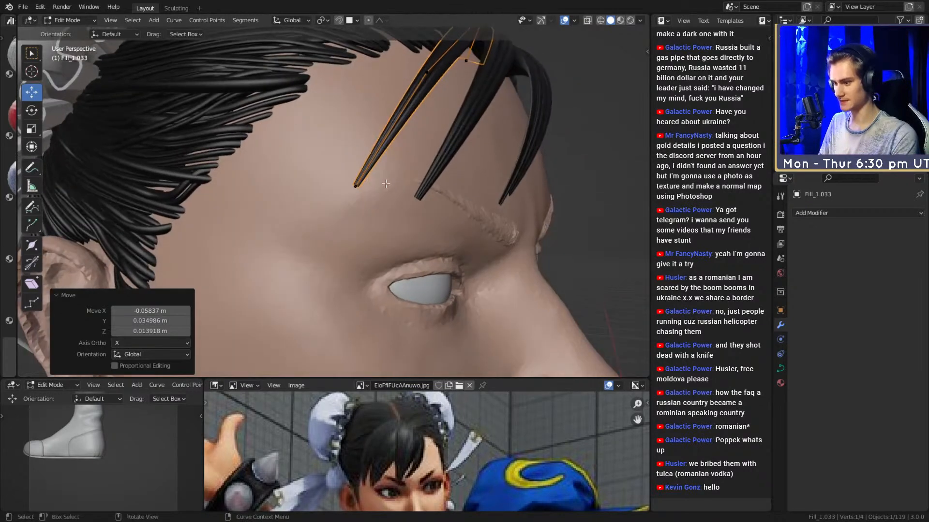
Pull the fourth strand's lower-middle point away from the forehead and bring its tip down beside the temple.
{"action": "middle_click_drag", "start_coordinate": [409, 181], "coordinate": [395, 183]}
{"action": "key", "text": "g"}
{"action": "left_click", "coordinate": [366, 238]}
{"action": "middle_click_drag", "start_coordinate": [366, 237], "coordinate": [435, 256]}
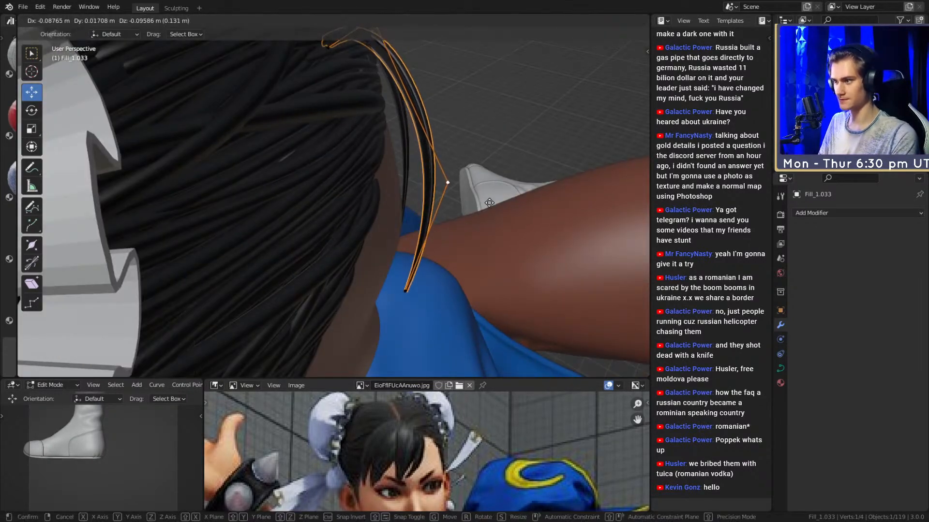
{"action": "middle_click_drag", "start_coordinate": [456, 190], "coordinate": [432, 227]}
{"action": "left_click", "coordinate": [383, 291]}
{"action": "middle_click_drag", "start_coordinate": [441, 278], "coordinate": [294, 216]}
{"action": "key", "text": "g"}
{"action": "left_click", "coordinate": [444, 289]}
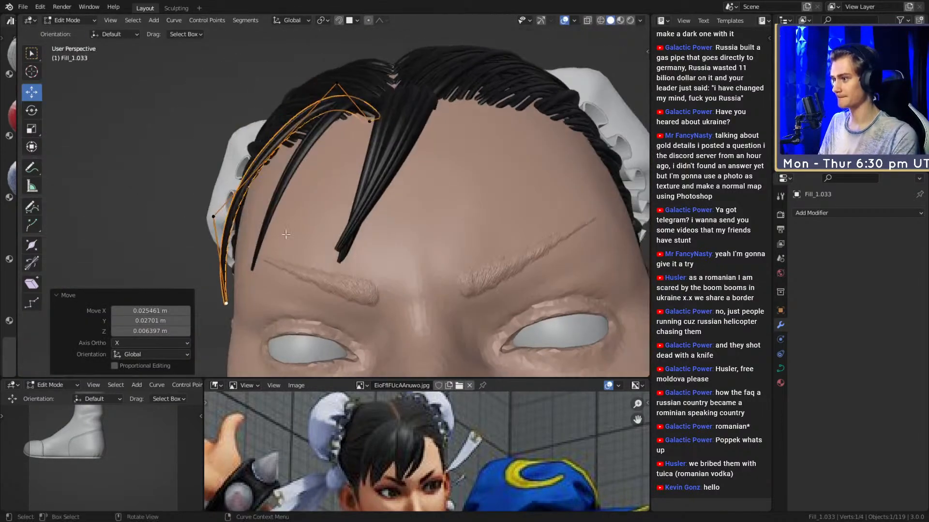
Adjust the fourth strand's lower-middle point so the bend follows the side of the forehead.
{"action": "middle_click_drag", "start_coordinate": [282, 261], "coordinate": [334, 252]}
{"action": "left_click", "coordinate": [333, 251]}
{"action": "key", "text": "g"}
{"action": "left_click", "coordinate": [371, 270]}
Reposition the fourth strand's root and upper control points along the hairline and finish editing its curve.
{"action": "left_click", "coordinate": [386, 170]}
{"action": "middle_click_drag", "start_coordinate": [386, 170], "coordinate": [336, 176]}
{"action": "key", "text": "g"}
{"action": "left_click", "coordinate": [314, 164]}
{"action": "key", "text": "g"}
{"action": "middle_click_drag", "start_coordinate": [354, 81], "coordinate": [368, 169]}
{"action": "left_click", "coordinate": [338, 116]}
{"action": "key", "text": "Tab"}
{"action": "scroll", "coordinate": [363, 216], "scroll_direction": "up", "scroll_amount": 2}
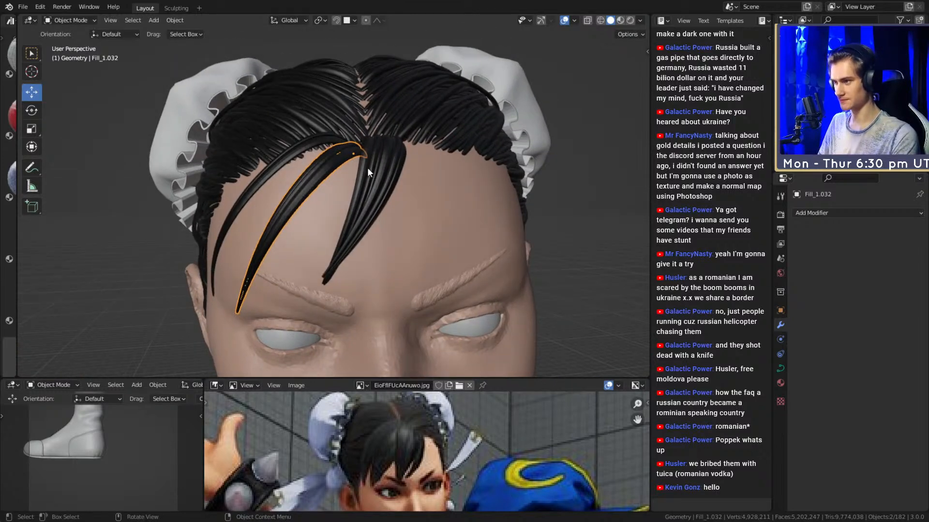
Move the tip of the second strand down over the inner part of the character's right eyebrow, following the reference.
{"action": "key", "text": "g"}
{"action": "mouse_move", "coordinate": [393, 228]}
{"action": "middle_mouse_down"}
{"action": "mouse_move", "coordinate": [381, 211]}
{"action": "mouse_move", "coordinate": [381, 234]}
{"action": "middle_mouse_up"}
{"action": "left_click", "coordinate": [381, 223]}
{"action": "left_click", "coordinate": [388, 249]}
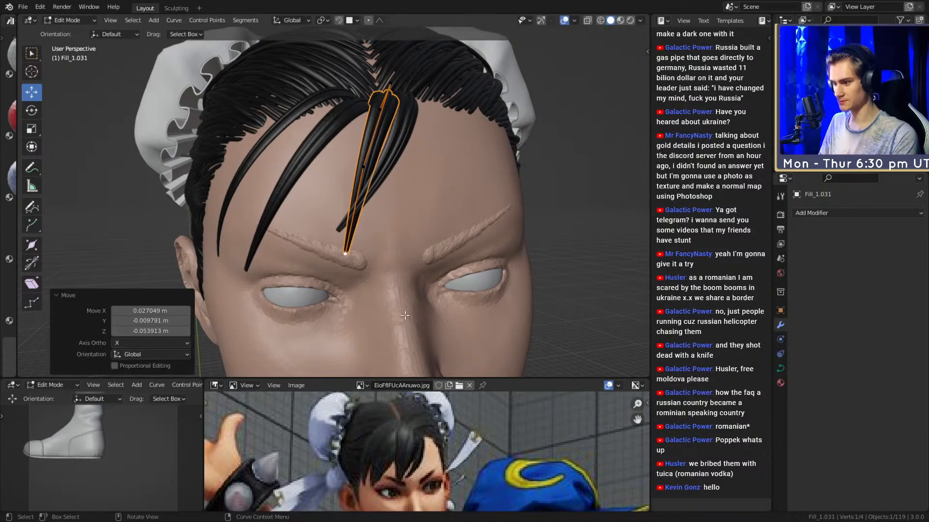
{"action": "scroll", "coordinate": [404, 485], "scroll_direction": "up", "scroll_amount": 5}
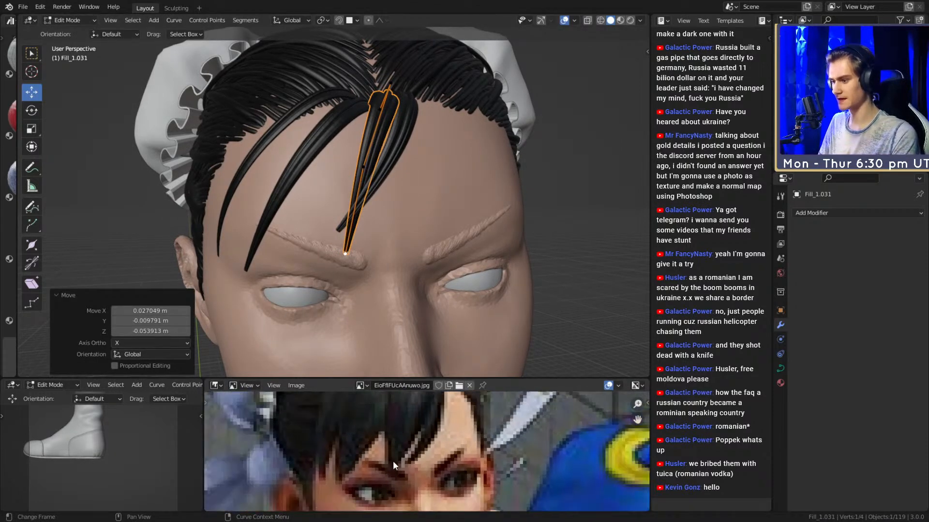
{"action": "middle_click_drag", "start_coordinate": [405, 257], "coordinate": [384, 279]}
{"action": "left_click", "coordinate": [398, 237]}
{"action": "left_click_drag", "start_coordinate": [344, 309], "coordinate": [385, 300]}
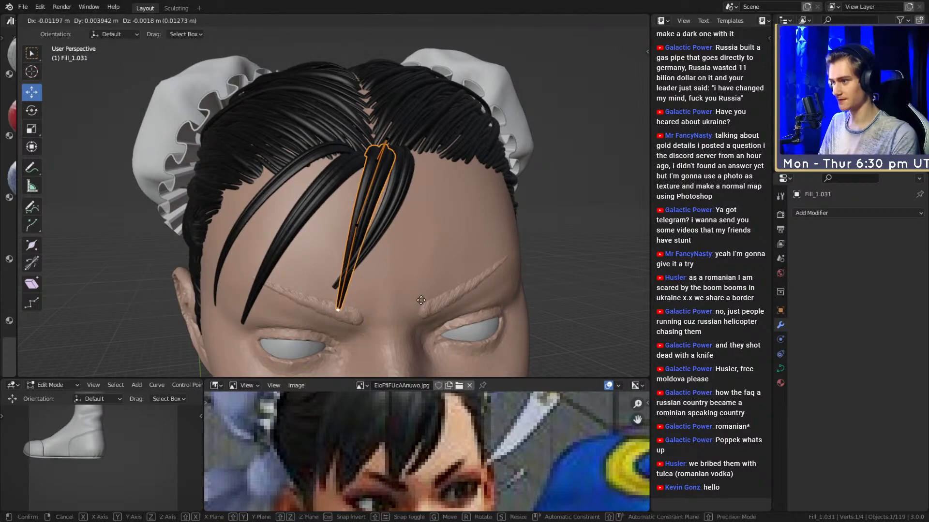
{"action": "left_click", "coordinate": [422, 300]}
Adjust the second strand's lower-middle control point to bend it over the forehead and finish editing its curve.
{"action": "middle_click_drag", "start_coordinate": [423, 300], "coordinate": [398, 250]}
{"action": "left_click", "coordinate": [328, 258]}
{"action": "key", "text": "g"}
{"action": "left_click", "coordinate": [428, 194]}
{"action": "left_click", "coordinate": [371, 229]}
Move the tip of the central strand inward, separating it from the second strand as in the reference.
{"action": "scroll", "coordinate": [390, 445], "scroll_direction": "down", "scroll_amount": 3}
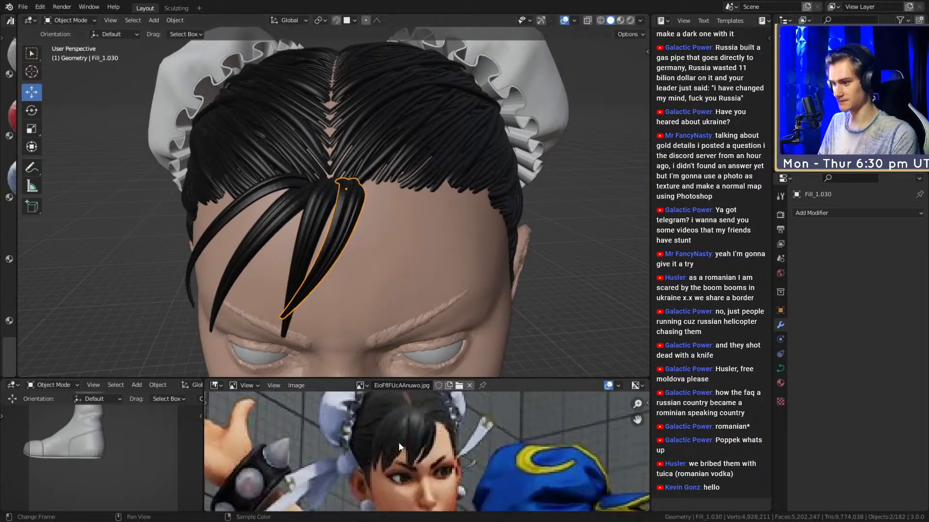
{"action": "scroll", "coordinate": [401, 455], "scroll_direction": "up", "scroll_amount": 2}
{"action": "left_click", "coordinate": [284, 317]}
{"action": "middle_click_drag", "start_coordinate": [285, 317], "coordinate": [388, 274]}
{"action": "key", "text": "g"}
{"action": "left_click", "coordinate": [425, 282]}
Reposition the central strand's lower-middle and upper control points to give it a rounder bend and finish editing.
{"action": "left_click", "coordinate": [350, 254]}
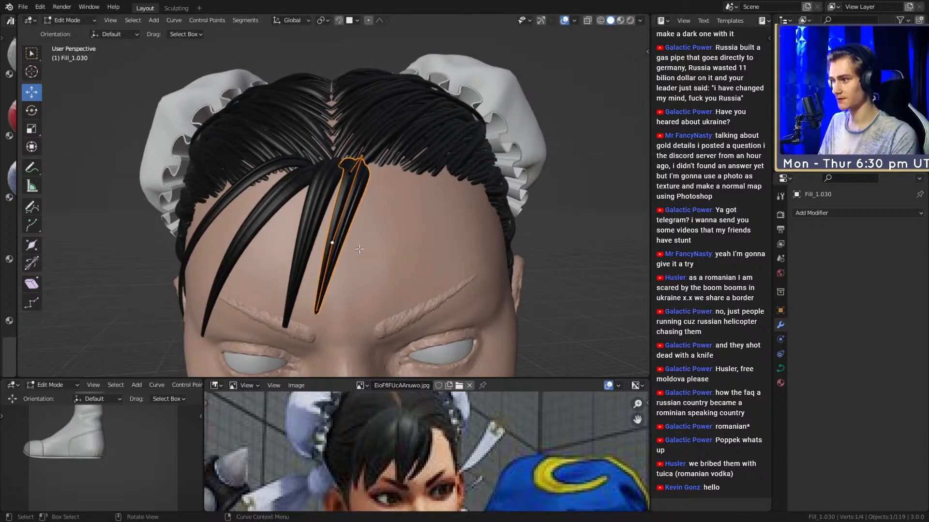
{"action": "left_click", "coordinate": [407, 229]}
{"action": "middle_click_drag", "start_coordinate": [408, 229], "coordinate": [402, 194]}
{"action": "left_click", "coordinate": [353, 177]}
{"action": "middle_click_drag", "start_coordinate": [354, 178], "coordinate": [402, 195]}
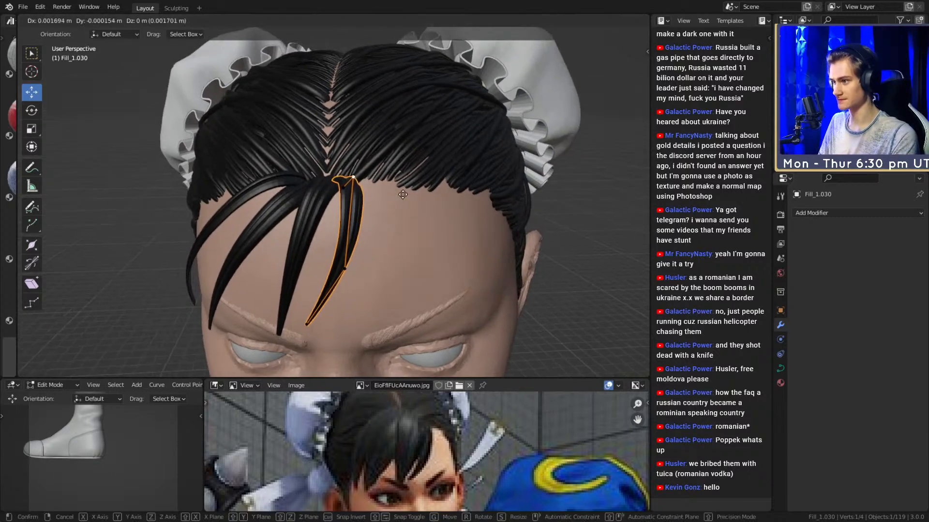
{"action": "middle_click_drag", "start_coordinate": [369, 245], "coordinate": [399, 174]}
{"action": "key", "text": "Tab"}
Compare the fringe with the reference image, then duplicate the third strand to thicken it on its inner side.
{"action": "scroll", "coordinate": [409, 237], "scroll_direction": "down", "scroll_amount": 3}
{"action": "scroll", "coordinate": [409, 236], "scroll_direction": "up", "scroll_amount": 3}
{"action": "scroll", "coordinate": [419, 222], "scroll_direction": "up", "scroll_amount": 2}
{"action": "scroll", "coordinate": [365, 239], "scroll_direction": "down", "scroll_amount": 3}
{"action": "scroll", "coordinate": [372, 233], "scroll_direction": "up", "scroll_amount": 3}
{"action": "scroll", "coordinate": [400, 174], "scroll_direction": "up", "scroll_amount": 2}
{"action": "left_click", "coordinate": [405, 191]}
{"action": "scroll", "coordinate": [408, 207], "scroll_direction": "up", "scroll_amount": 2}
{"action": "middle_click_drag", "start_coordinate": [408, 207], "coordinate": [487, 179]}
{"action": "key", "text": "shift+d"}
{"action": "left_click", "coordinate": [447, 187]}
{"action": "key", "text": "Tab"}
{"action": "middle_click_drag", "start_coordinate": [422, 200], "coordinate": [440, 232]}
Move the inner copy's tip and lower-middle point so it runs closely alongside the third strand.
{"action": "key", "text": "g"}
{"action": "left_click", "coordinate": [457, 252]}
{"action": "key", "text": "g"}
{"action": "left_click", "coordinate": [577, 221]}
{"action": "key", "text": "g"}
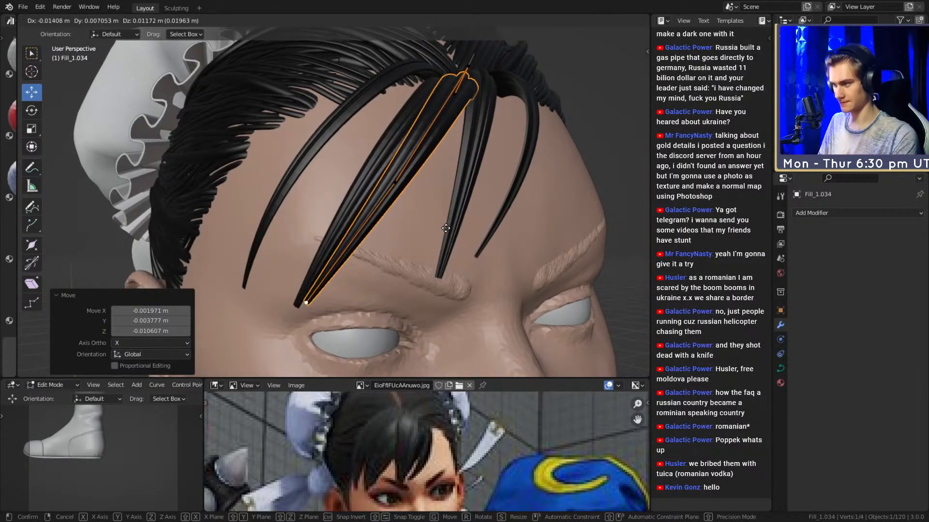
{"action": "key", "text": "g"}
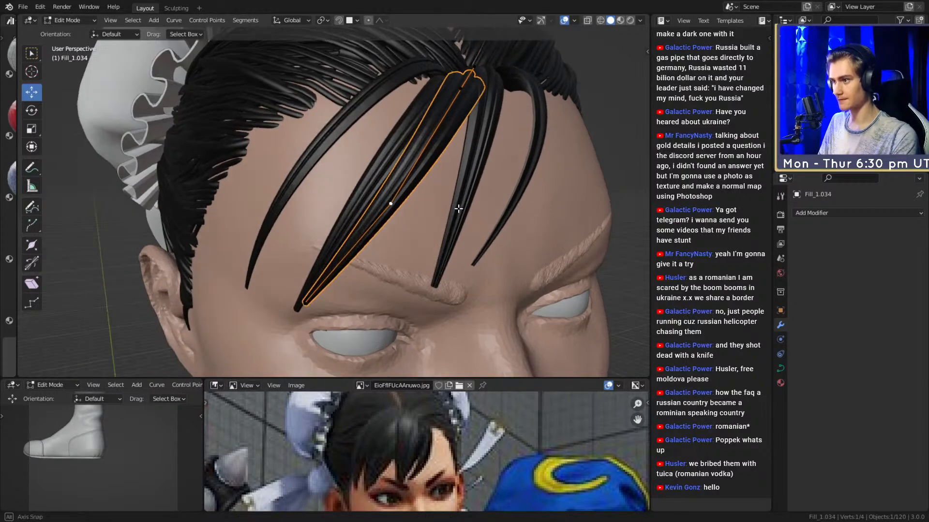
{"action": "left_click", "coordinate": [454, 206]}
Adjust the inner copy's root and upper points at the hairline and finish editing its curve.
{"action": "middle_click_drag", "start_coordinate": [455, 206], "coordinate": [368, 123]}
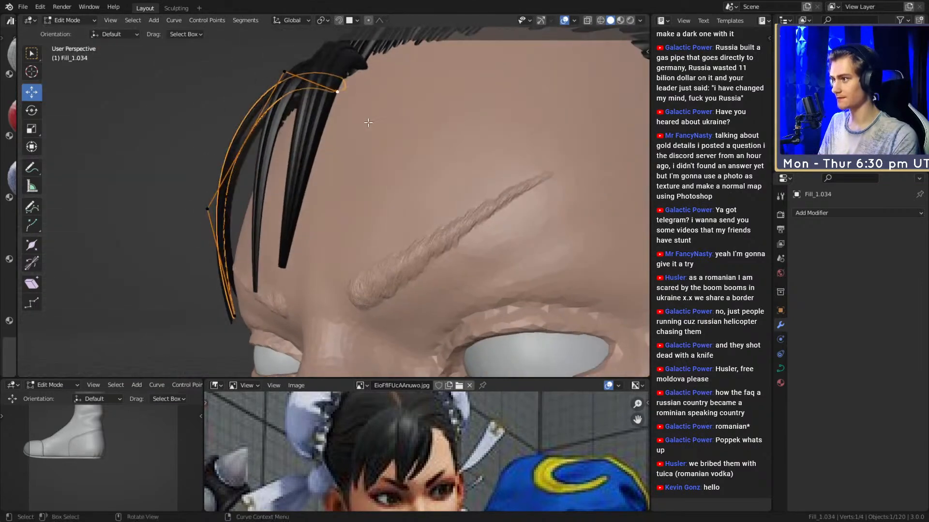
{"action": "left_click", "coordinate": [315, 95]}
{"action": "middle_click_drag", "start_coordinate": [315, 95], "coordinate": [433, 197]}
{"action": "key", "text": "Tab"}
Duplicate the inner copy and shift the new strand's lower control points to the outer side of the third strand.
{"action": "key", "text": "shift+d"}
{"action": "right_click", "coordinate": [396, 237]}
{"action": "left_click", "coordinate": [321, 241]}
{"action": "middle_click_drag", "start_coordinate": [395, 245], "coordinate": [450, 222]}
{"action": "key", "text": "g"}
{"action": "left_click", "coordinate": [529, 216]}
{"action": "key", "text": "g"}
Move the new outer copy's root control point to the hairline beside the parting.
{"action": "middle_click_drag", "start_coordinate": [387, 238], "coordinate": [452, 223]}
{"action": "key", "text": "g"}
{"action": "left_click", "coordinate": [449, 210]}
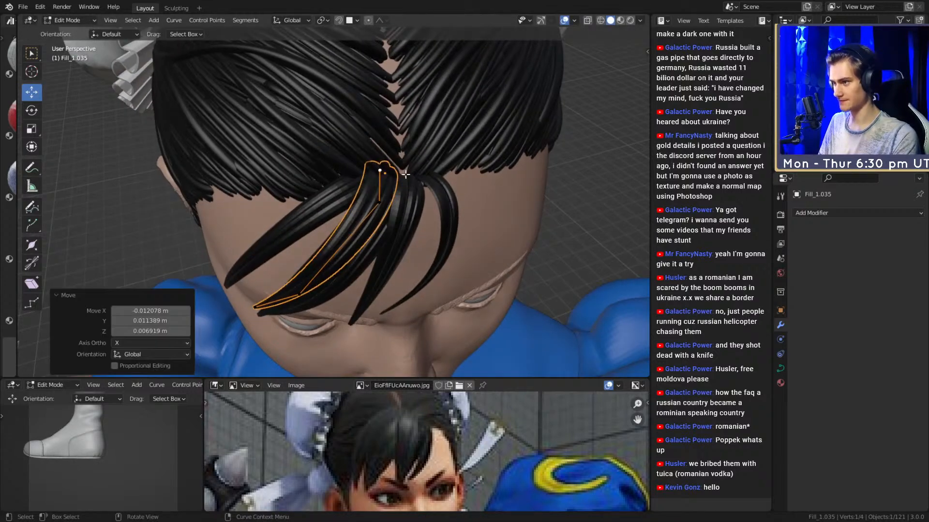
{"action": "middle_click_drag", "start_coordinate": [383, 212], "coordinate": [433, 184]}
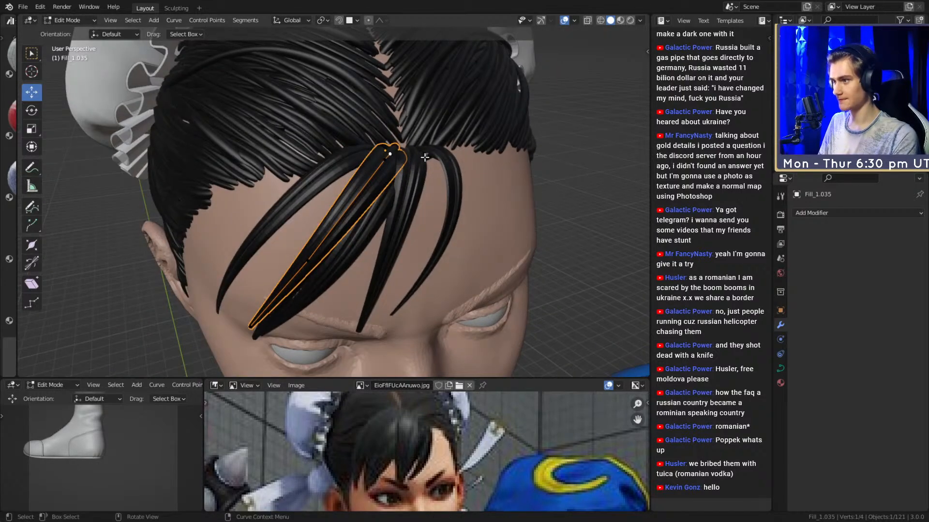
Move the outer copy's tip and lower-middle point so it converges with the third strand's tip.
{"action": "middle_click_drag", "start_coordinate": [315, 265], "coordinate": [406, 280]}
{"action": "key", "text": "g"}
{"action": "key", "text": "g"}
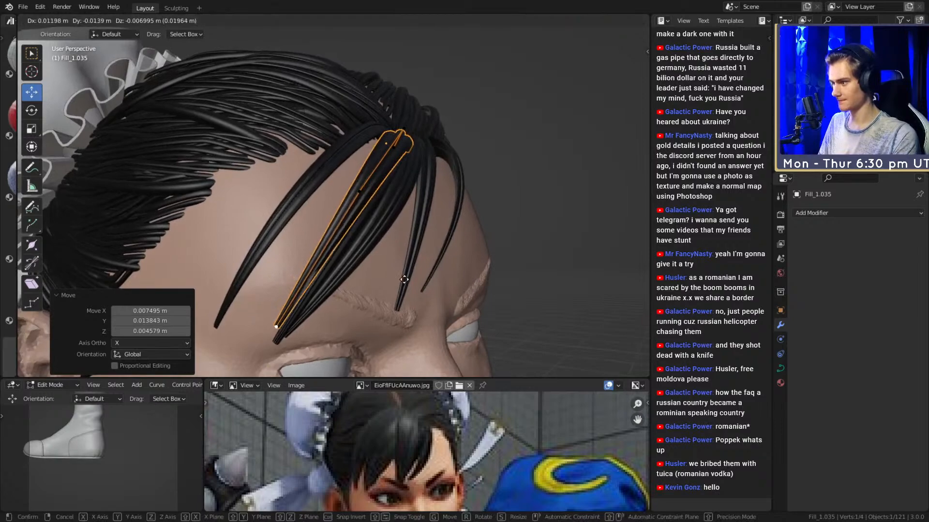
{"action": "key", "text": "g"}
{"action": "middle_click_drag", "start_coordinate": [366, 196], "coordinate": [326, 211]}
{"action": "left_click", "coordinate": [402, 219]}
Adjust the outer copy's upper control point so its bend rises evenly from the hairline.
{"action": "key", "text": "g"}
{"action": "middle_click_drag", "start_coordinate": [317, 135], "coordinate": [338, 118]}
{"action": "key", "text": "g"}
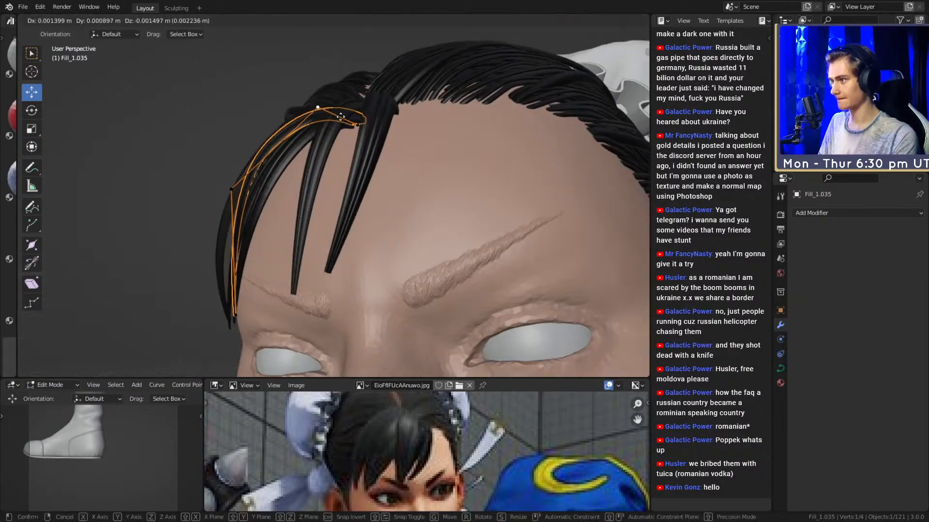
{"action": "left_click", "coordinate": [273, 205]}
Refine the control points of the strands around the third one so they form a single compact lock.
{"action": "middle_click_drag", "start_coordinate": [274, 205], "coordinate": [466, 250]}
{"action": "key", "text": "g"}
{"action": "middle_click_drag", "start_coordinate": [485, 292], "coordinate": [360, 235]}
{"action": "key", "text": "g"}
{"action": "left_click", "coordinate": [432, 313]}
{"action": "key", "text": "g"}
{"action": "left_click", "coordinate": [292, 279]}
{"action": "key", "text": "g"}
{"action": "scroll", "coordinate": [355, 211], "scroll_direction": "down", "scroll_amount": 3}
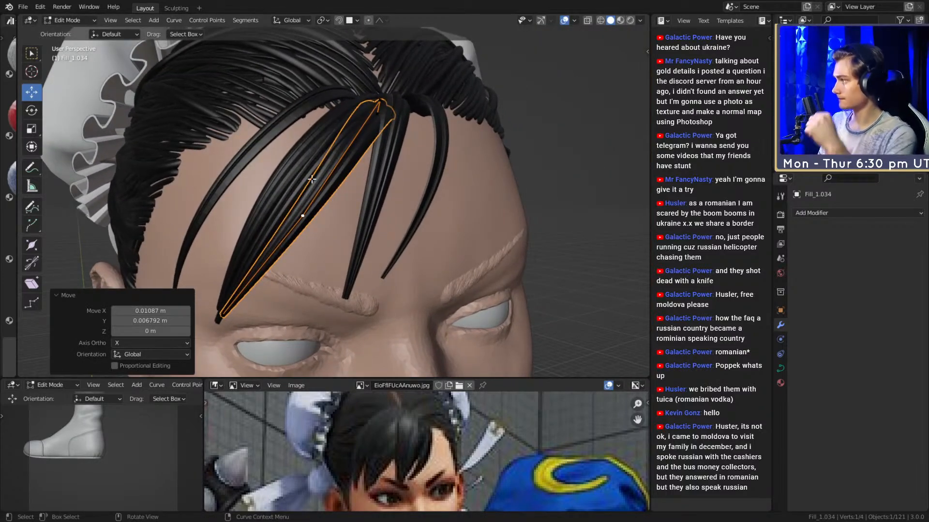
Taper the tips of the third strand and its inner copy by shrinking their end points.
{"action": "middle_click_drag", "start_coordinate": [286, 159], "coordinate": [312, 219]}
{"action": "key", "text": "Tab"}
{"action": "left_click", "coordinate": [306, 233]}
{"action": "left_click", "coordinate": [349, 229]}
{"action": "key", "text": "Tab"}
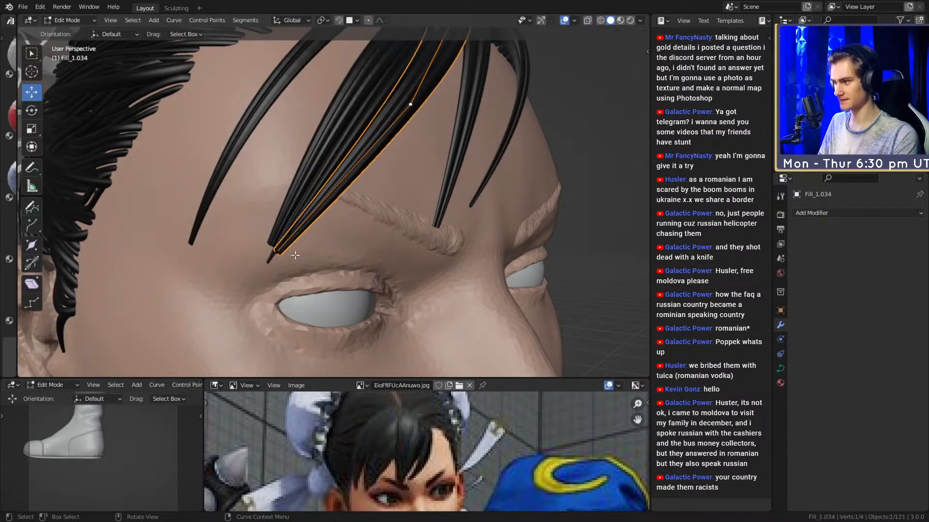
{"action": "left_click", "coordinate": [335, 247]}
{"action": "key", "text": "Tab"}
Shrink the outer copy's tip point to a factor of 0.439 and finish editing its curve.
{"action": "left_click", "coordinate": [285, 219]}
{"action": "key", "text": "Tab"}
{"action": "key", "text": "alt+s"}
{"action": "left_click", "coordinate": [319, 252]}
{"action": "scroll", "coordinate": [318, 252], "scroll_direction": "down", "scroll_amount": 6}
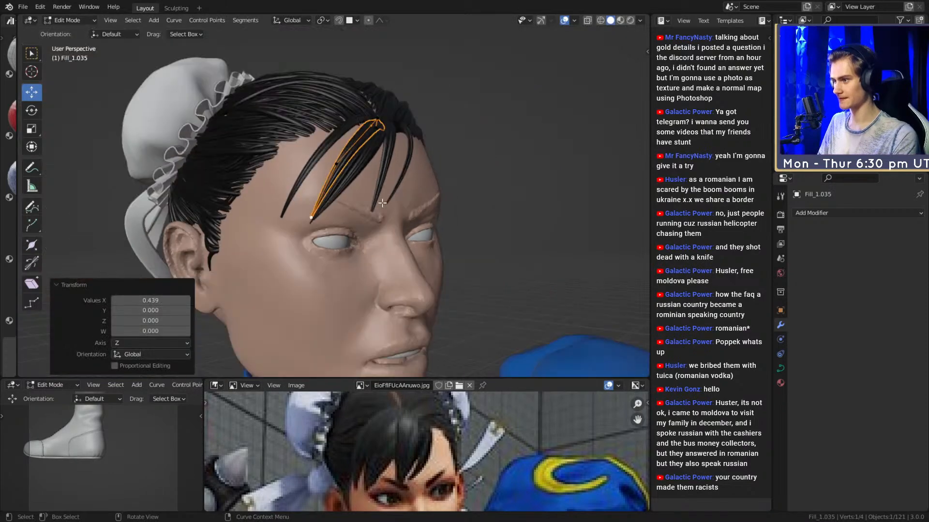
{"action": "key", "text": "Tab"}
Shrink the end point of the second strand, above the inner right eyebrow, to a sharp tip.
{"action": "middle_click_drag", "start_coordinate": [321, 250], "coordinate": [361, 238]}
{"action": "scroll", "coordinate": [491, 218], "scroll_direction": "up", "scroll_amount": 5}
{"action": "left_click", "coordinate": [285, 220]}
{"action": "scroll", "coordinate": [342, 248], "scroll_direction": "up", "scroll_amount": 2}
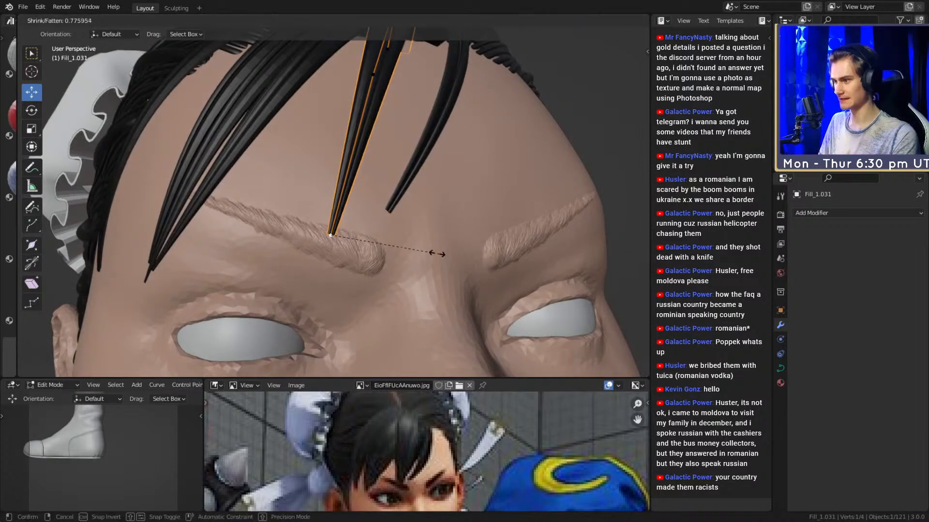
{"action": "left_click", "coordinate": [387, 245]}
{"action": "middle_click_drag", "start_coordinate": [387, 245], "coordinate": [390, 246]}
{"action": "left_click", "coordinate": [395, 259]}
Taper the tips of the central strand and the outermost strand by shrinking their end points.
{"action": "left_click", "coordinate": [359, 223]}
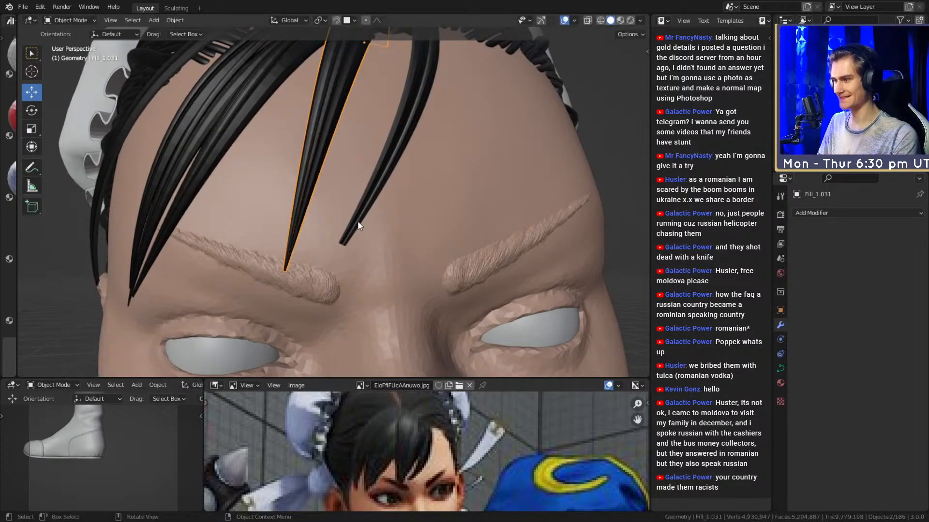
{"action": "left_click", "coordinate": [414, 252]}
{"action": "middle_click_drag", "start_coordinate": [414, 252], "coordinate": [349, 225]}
{"action": "key", "text": "Tab"}
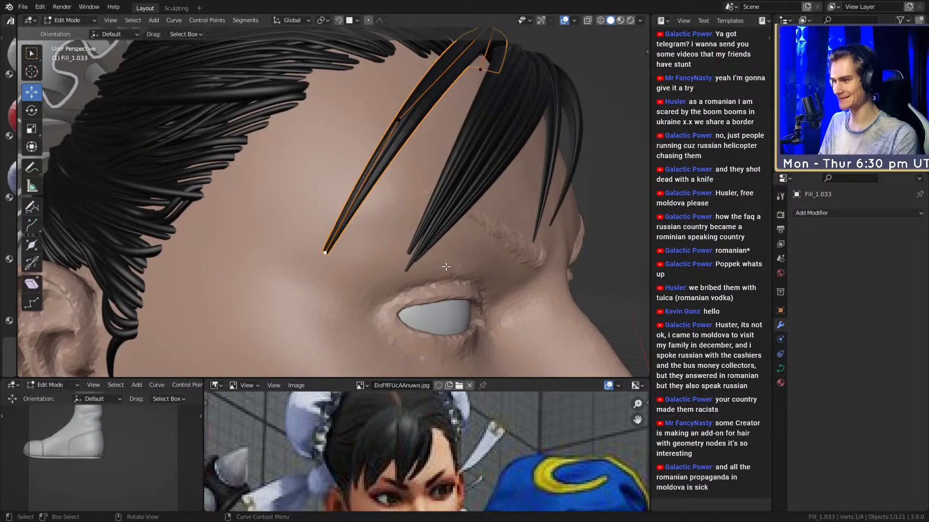
{"action": "left_click", "coordinate": [397, 259]}
{"action": "middle_click_drag", "start_coordinate": [397, 260], "coordinate": [382, 252]}
{"action": "scroll", "coordinate": [382, 252], "scroll_direction": "down", "scroll_amount": 6}
{"action": "key", "text": "Tab"}
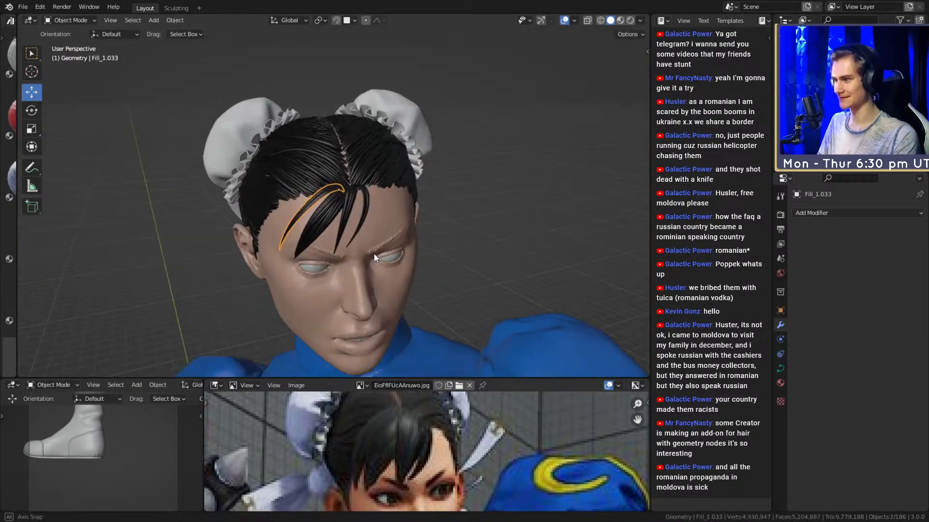
Duplicate the outermost fringe strand and place the copy just inside it, toward the central lock.
{"action": "left_click", "coordinate": [352, 252]}
{"action": "scroll", "coordinate": [344, 256], "scroll_direction": "up", "scroll_amount": 8}
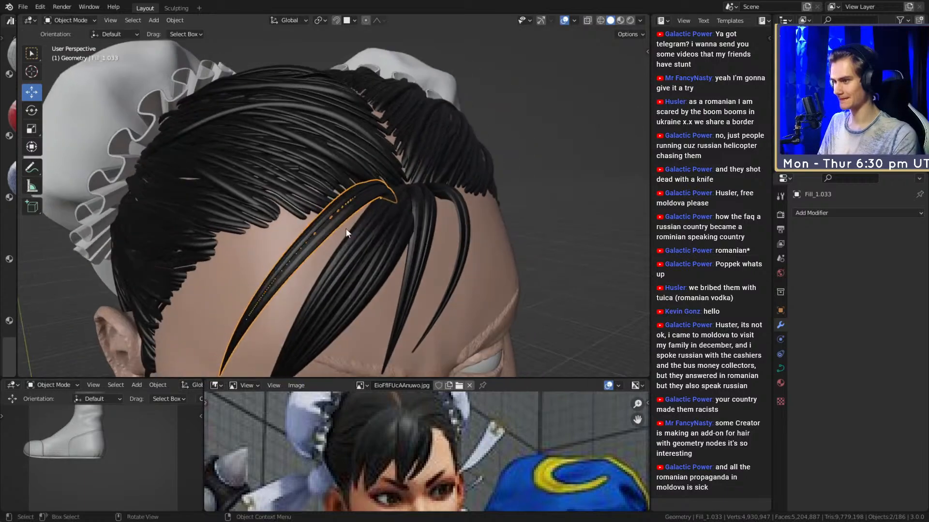
{"action": "left_click", "coordinate": [407, 242]}
{"action": "middle_click_drag", "start_coordinate": [407, 242], "coordinate": [356, 244]}
{"action": "left_click", "coordinate": [450, 217]}
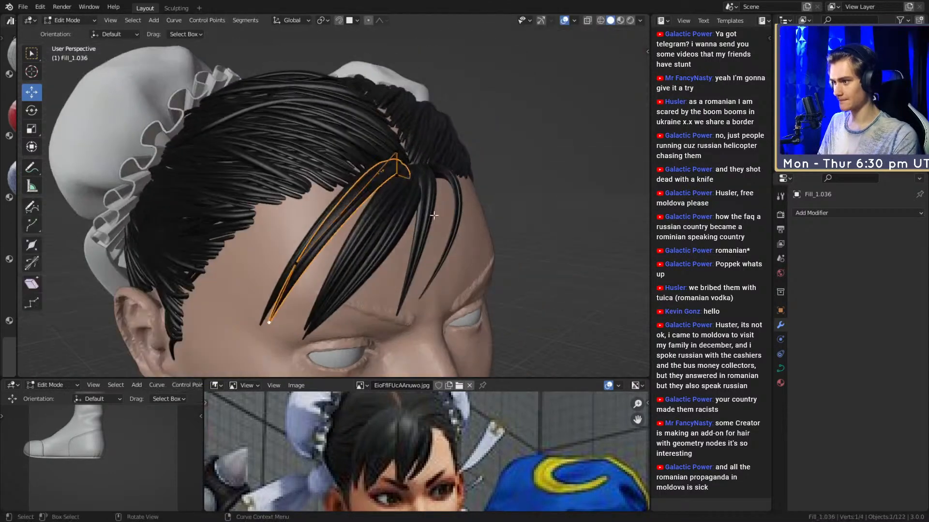
Move the copy's tip, root and middle control points so it fills the gap between the outermost strand and the central lock.
{"action": "middle_click_drag", "start_coordinate": [307, 268], "coordinate": [406, 232]}
{"action": "key", "text": "g"}
{"action": "middle_click_drag", "start_coordinate": [417, 183], "coordinate": [458, 206]}
{"action": "key", "text": "g"}
{"action": "left_click", "coordinate": [451, 150]}
{"action": "scroll", "coordinate": [342, 223], "scroll_direction": "up", "scroll_amount": 3}
{"action": "left_click", "coordinate": [334, 200]}
{"action": "key", "text": "g"}
{"action": "left_click", "coordinate": [355, 241]}
{"action": "key", "text": "g"}
{"action": "left_click", "coordinate": [498, 222]}
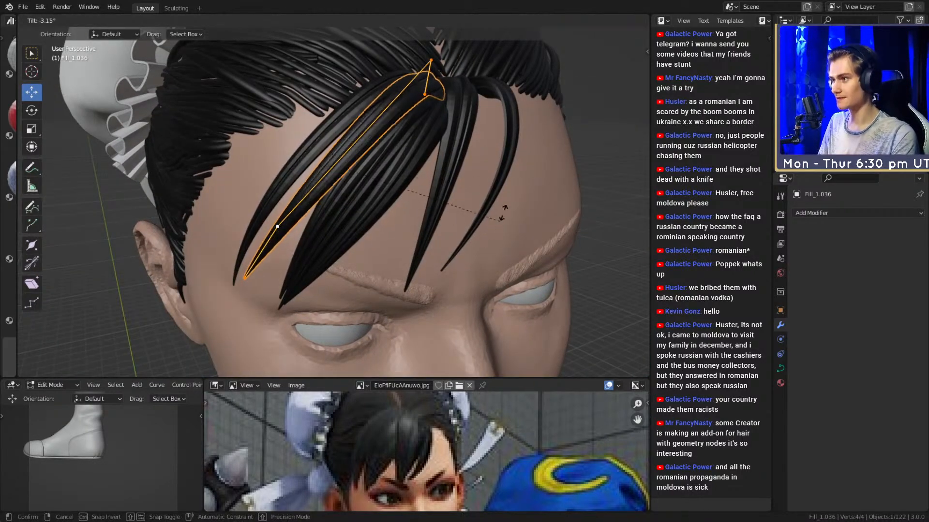
Tilt the whole copy, starting with -12°, and pull its lower control point outward to curve it over the forehead.
{"action": "middle_click_drag", "start_coordinate": [496, 170], "coordinate": [505, 219]}
{"action": "key", "text": "ctrl+t"}
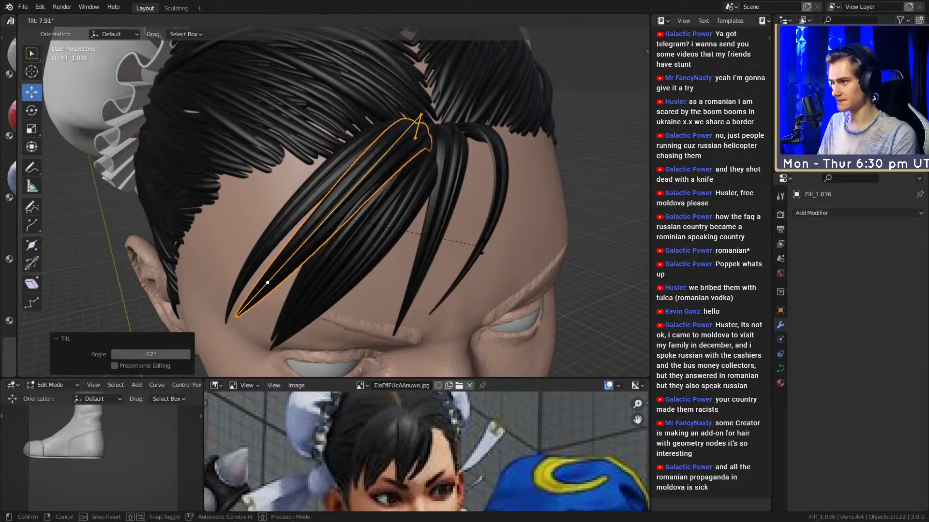
{"action": "left_click", "coordinate": [484, 252]}
{"action": "scroll", "coordinate": [483, 252], "scroll_direction": "down", "scroll_amount": 3}
{"action": "middle_click_drag", "start_coordinate": [445, 290], "coordinate": [471, 231]}
{"action": "scroll", "coordinate": [414, 242], "scroll_direction": "up", "scroll_amount": 2}
{"action": "scroll", "coordinate": [438, 203], "scroll_direction": "up", "scroll_amount": 2}
{"action": "key", "text": "g"}
{"action": "middle_click_drag", "start_coordinate": [476, 275], "coordinate": [377, 208]}
{"action": "key", "text": "g"}
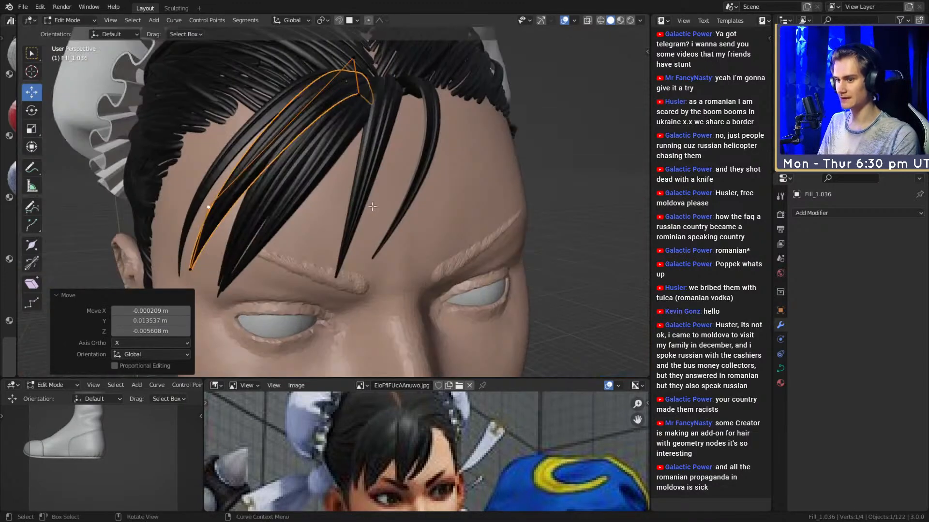
Finish editing the curve and compare the fringe's overall shape with the reference image from several distances.
{"action": "scroll", "coordinate": [346, 207], "scroll_direction": "down", "scroll_amount": 6}
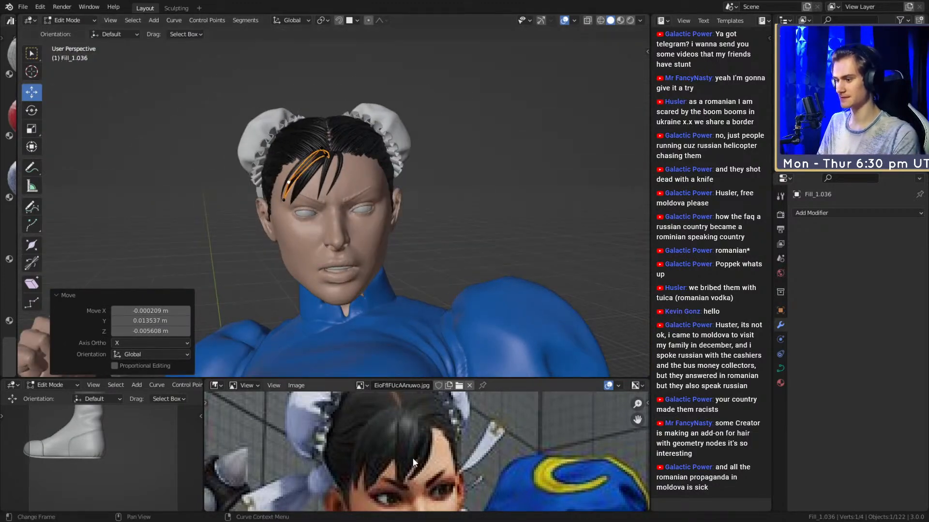
{"action": "scroll", "coordinate": [407, 457], "scroll_direction": "down", "scroll_amount": 3}
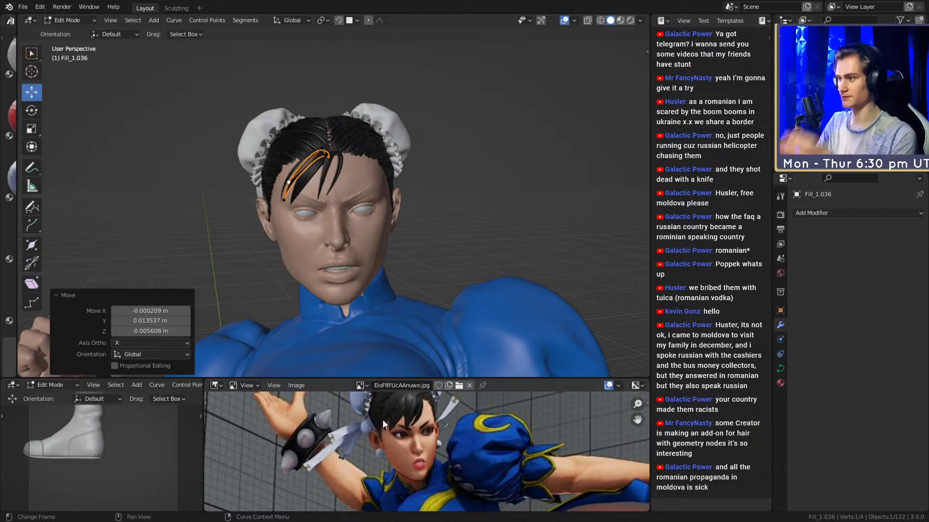
{"action": "middle_click_drag", "start_coordinate": [339, 215], "coordinate": [323, 231]}
{"action": "scroll", "coordinate": [339, 212], "scroll_direction": "down", "scroll_amount": 2}
{"action": "scroll", "coordinate": [379, 249], "scroll_direction": "up", "scroll_amount": 5}
{"action": "scroll", "coordinate": [350, 242], "scroll_direction": "up", "scroll_amount": 3}
{"action": "scroll", "coordinate": [342, 252], "scroll_direction": "down", "scroll_amount": 6}
{"action": "key", "text": "Tab"}
{"action": "middle_click_drag", "start_coordinate": [366, 239], "coordinate": [349, 207]}
{"action": "scroll", "coordinate": [349, 207], "scroll_direction": "up", "scroll_amount": 2}
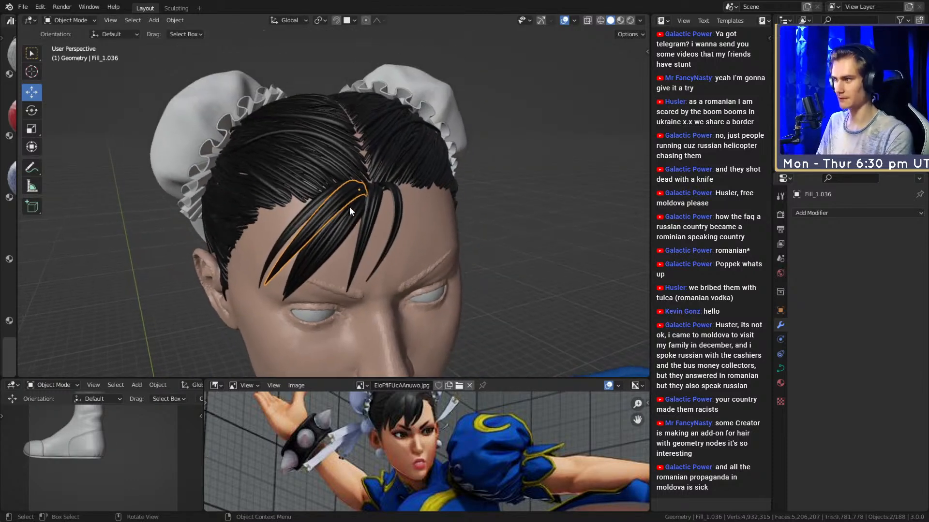
{"action": "middle_click_drag", "start_coordinate": [332, 165], "coordinate": [351, 229]}
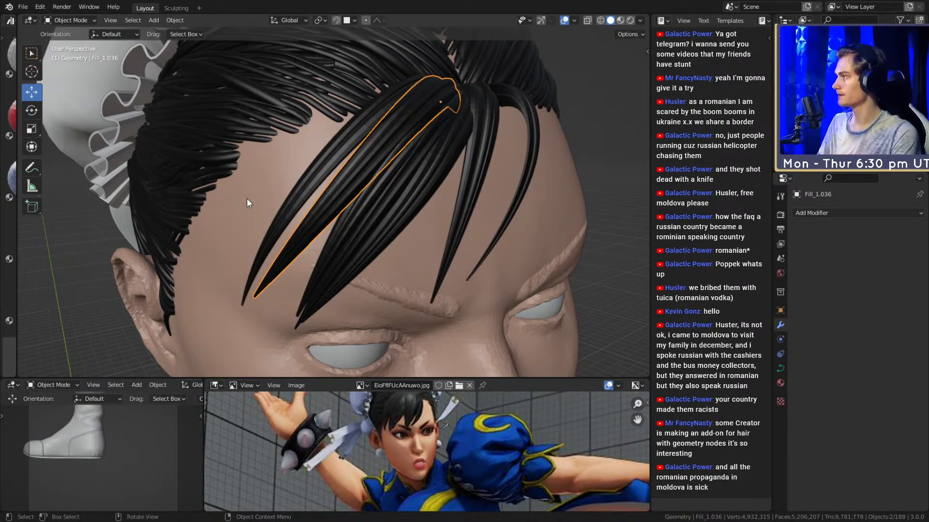
Duplicate the new strand toward the outer hairline and reposition the copy's tip and root control points.
{"action": "middle_click_drag", "start_coordinate": [269, 205], "coordinate": [362, 212]}
{"action": "middle_click_drag", "start_coordinate": [417, 174], "coordinate": [496, 239]}
{"action": "key", "text": "g"}
{"action": "key", "text": "Tab"}
{"action": "key", "text": "g"}
{"action": "key", "text": "g"}
{"action": "middle_click_drag", "start_coordinate": [460, 101], "coordinate": [482, 213]}
{"action": "left_click", "coordinate": [468, 121]}
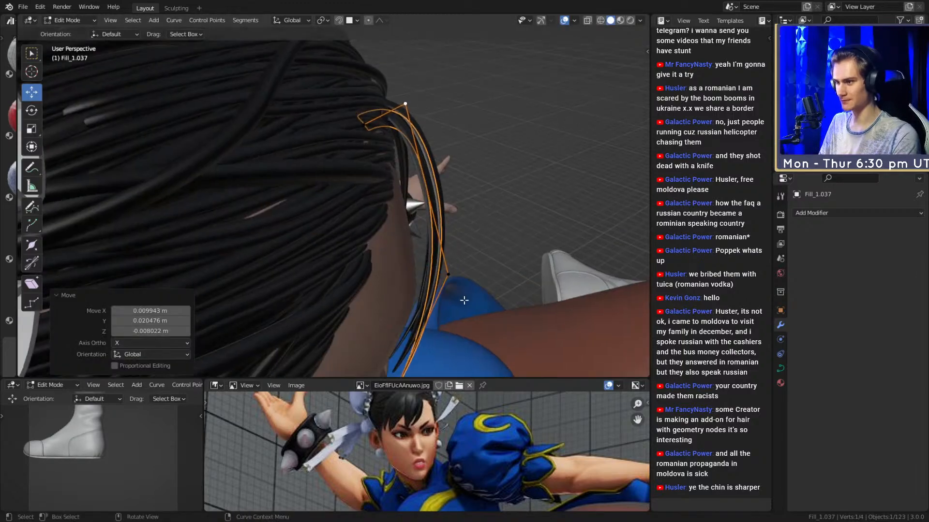
Shape the copy's lower control point so the strand follows the forehead's curvature, and finish editing its curve.
{"action": "left_click", "coordinate": [456, 276]}
{"action": "mouse_move", "coordinate": [456, 276]}
{"action": "middle_mouse_down"}
{"action": "mouse_move", "coordinate": [328, 250]}
{"action": "mouse_move", "coordinate": [439, 237]}
{"action": "mouse_move", "coordinate": [487, 263]}
{"action": "mouse_move", "coordinate": [446, 257]}
{"action": "mouse_move", "coordinate": [453, 288]}
{"action": "middle_mouse_up"}
{"action": "key", "text": "g"}
{"action": "left_click", "coordinate": [359, 249]}
{"action": "middle_click_drag", "start_coordinate": [497, 214], "coordinate": [388, 260]}
{"action": "scroll", "coordinate": [385, 256], "scroll_direction": "down", "scroll_amount": 3}
{"action": "key", "text": "Tab"}
{"action": "key", "text": "Tab"}
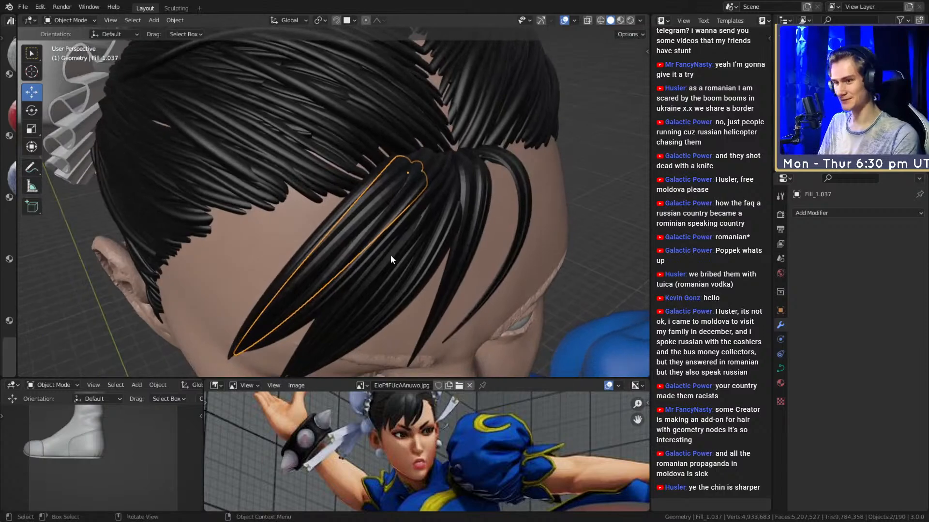
Duplicate the strand once more toward the outer hairline and tilt the copy by 39.6°.
{"action": "middle_click_drag", "start_coordinate": [451, 230], "coordinate": [401, 238]}
{"action": "key", "text": "shift+d"}
{"action": "left_click", "coordinate": [397, 231]}
{"action": "left_click", "coordinate": [450, 201]}
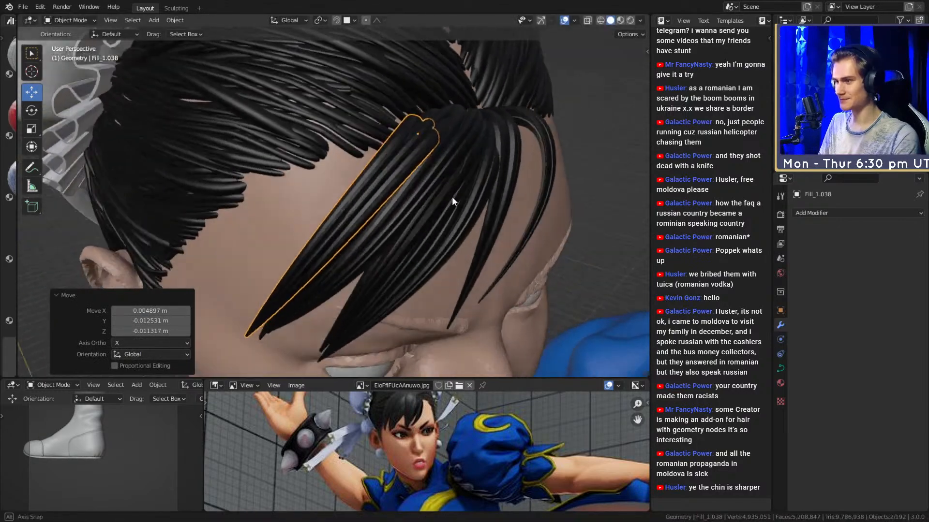
{"action": "middle_click_drag", "start_coordinate": [451, 201], "coordinate": [366, 234]}
{"action": "key", "text": "Tab"}
{"action": "middle_click_drag", "start_coordinate": [343, 275], "coordinate": [428, 183]}
{"action": "left_click", "coordinate": [410, 163]}
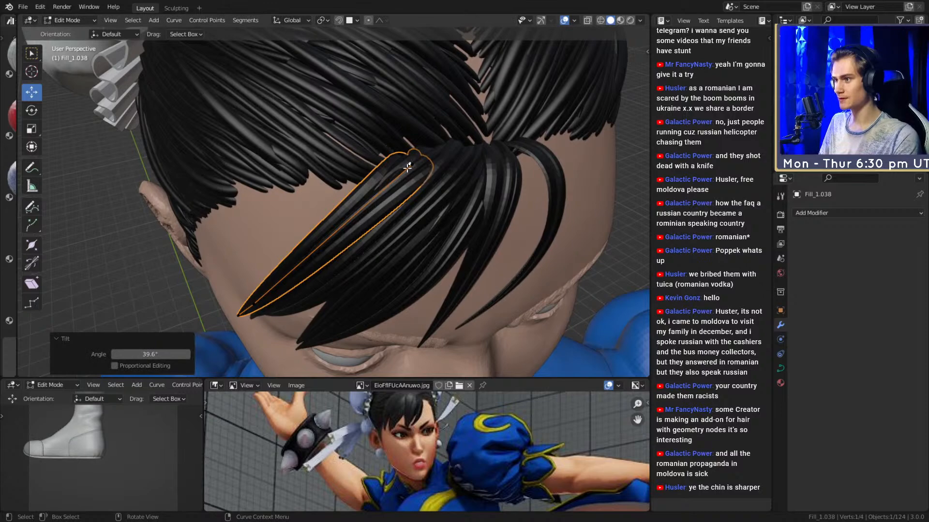
Move the lower control point of the new outer strand and tilt it to lie flush against the neighbouring strands.
{"action": "middle_click_drag", "start_coordinate": [477, 196], "coordinate": [248, 217]}
{"action": "left_click", "coordinate": [248, 217]}
{"action": "key", "text": "g"}
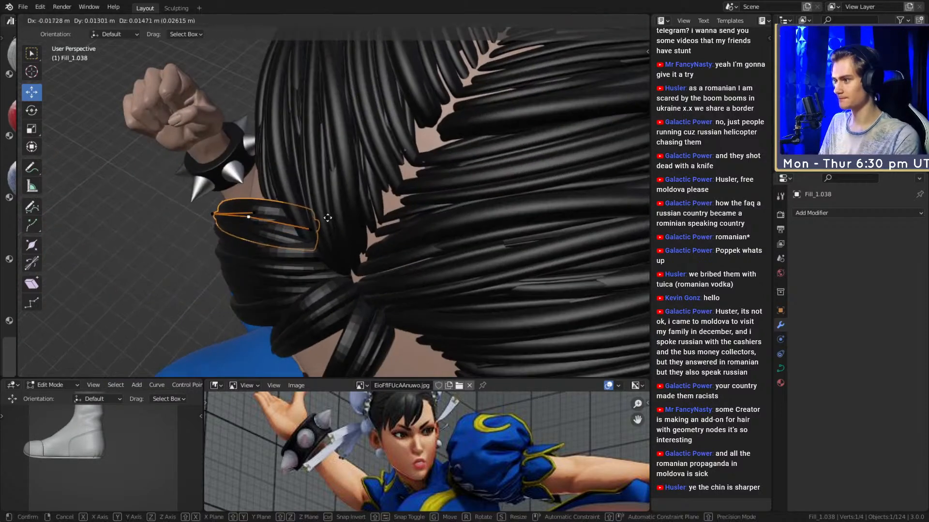
{"action": "middle_click_drag", "start_coordinate": [323, 225], "coordinate": [456, 286]}
{"action": "key", "text": "ctrl+t"}
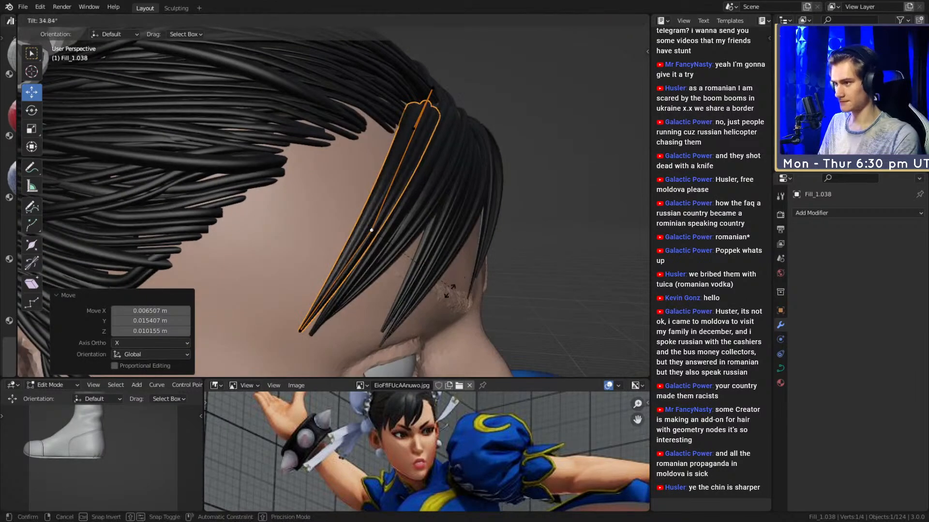
{"action": "left_click", "coordinate": [297, 321]}
{"action": "middle_click_drag", "start_coordinate": [297, 322], "coordinate": [372, 215]}
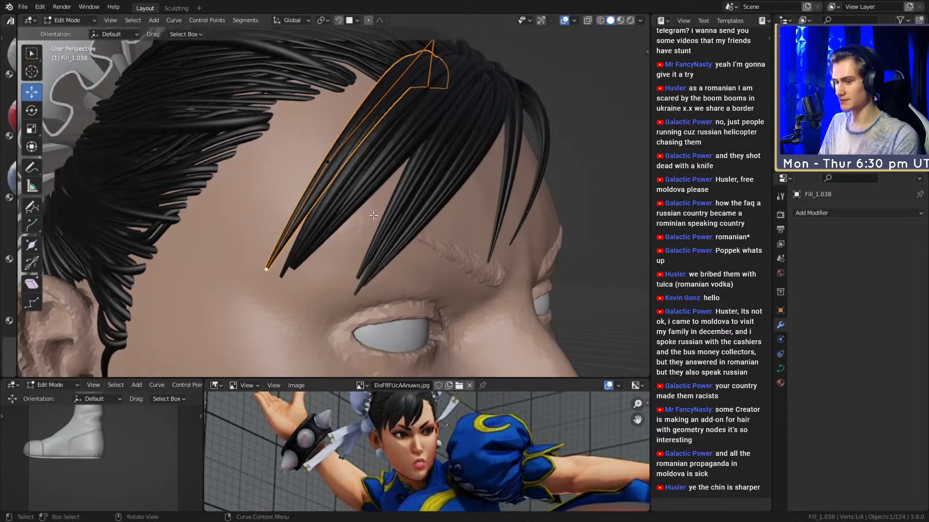
Gather the outer strand's tip in with the neighbouring tips, adjust its remaining control points and finish editing the curve.
{"action": "scroll", "coordinate": [350, 279], "scroll_direction": "up", "scroll_amount": 4}
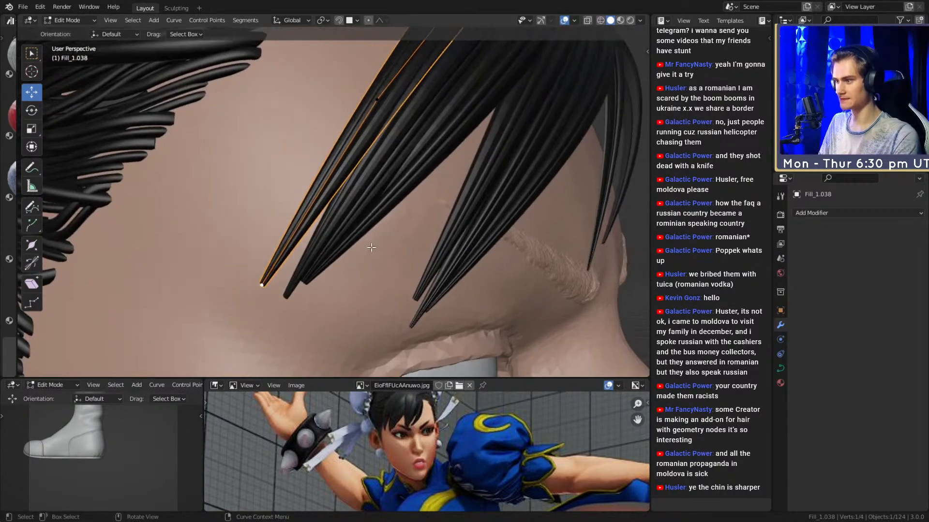
{"action": "middle_click_drag", "start_coordinate": [363, 254], "coordinate": [445, 24]}
{"action": "scroll", "coordinate": [393, 261], "scroll_direction": "up", "scroll_amount": 3}
{"action": "key", "text": "g"}
{"action": "left_click", "coordinate": [424, 164]}
{"action": "left_click", "coordinate": [408, 176]}
{"action": "key", "text": "g"}
{"action": "left_click", "coordinate": [419, 99]}
{"action": "left_click", "coordinate": [189, 189]}
{"action": "middle_click_drag", "start_coordinate": [280, 181], "coordinate": [484, 261]}
{"action": "left_click", "coordinate": [292, 190]}
{"action": "scroll", "coordinate": [292, 189], "scroll_direction": "down", "scroll_amount": 3}
{"action": "scroll", "coordinate": [343, 215], "scroll_direction": "up", "scroll_amount": 3}
{"action": "middle_click_drag", "start_coordinate": [484, 261], "coordinate": [520, 185], "text": "shift"}
{"action": "key", "text": "Tab"}
Shrink the end point of the new outer strand to taper its tip.
{"action": "middle_click_drag", "start_coordinate": [423, 252], "coordinate": [409, 288]}
{"action": "scroll", "coordinate": [279, 254], "scroll_direction": "up", "scroll_amount": 2}
{"action": "middle_click_drag", "start_coordinate": [280, 254], "coordinate": [391, 207]}
{"action": "middle_click_drag", "start_coordinate": [269, 279], "coordinate": [340, 254], "text": "shift"}
{"action": "scroll", "coordinate": [327, 248], "scroll_direction": "up", "scroll_amount": 4}
{"action": "left_click", "coordinate": [284, 251]}
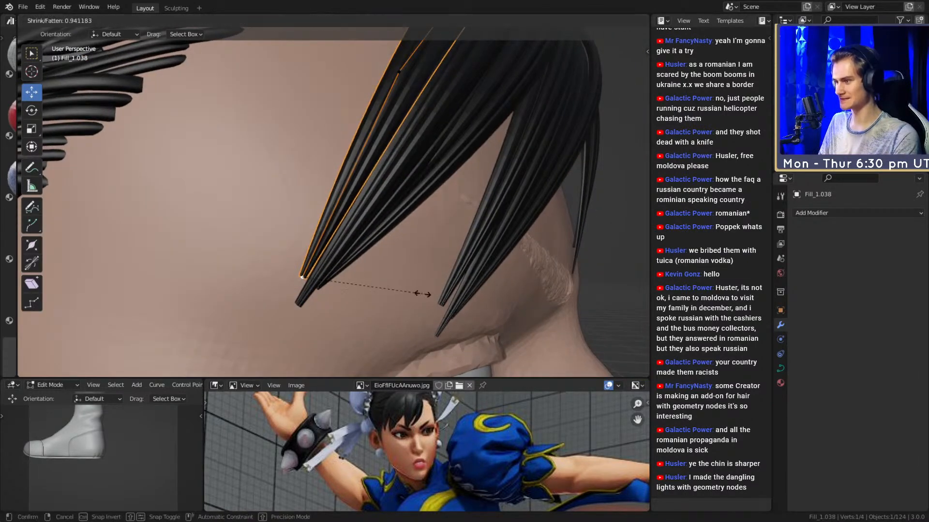
Shrink the end point of the lock's original strand, whose tip reaches lowest, and finish editing its curve.
{"action": "scroll", "coordinate": [388, 289], "scroll_direction": "down", "scroll_amount": 5}
{"action": "middle_click_drag", "start_coordinate": [387, 289], "coordinate": [257, 244]}
{"action": "scroll", "coordinate": [271, 270], "scroll_direction": "up", "scroll_amount": 5}
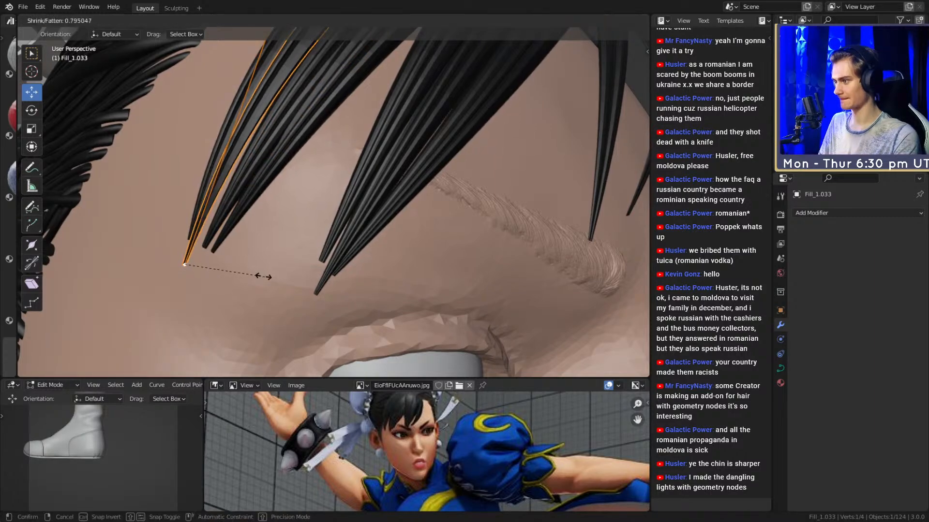
{"action": "scroll", "coordinate": [260, 275], "scroll_direction": "down", "scroll_amount": 5}
{"action": "middle_click_drag", "start_coordinate": [309, 250], "coordinate": [378, 259]}
{"action": "mouse_move", "coordinate": [355, 222]}
{"action": "middle_mouse_down"}
{"action": "mouse_move", "coordinate": [407, 204]}
{"action": "mouse_move", "coordinate": [369, 239]}
{"action": "mouse_move", "coordinate": [356, 220]}
{"action": "mouse_move", "coordinate": [291, 251]}
{"action": "mouse_move", "coordinate": [410, 239]}
{"action": "mouse_move", "coordinate": [392, 250]}
{"action": "mouse_move", "coordinate": [305, 225]}
{"action": "mouse_move", "coordinate": [376, 260]}
{"action": "mouse_move", "coordinate": [369, 220]}
{"action": "middle_mouse_up"}
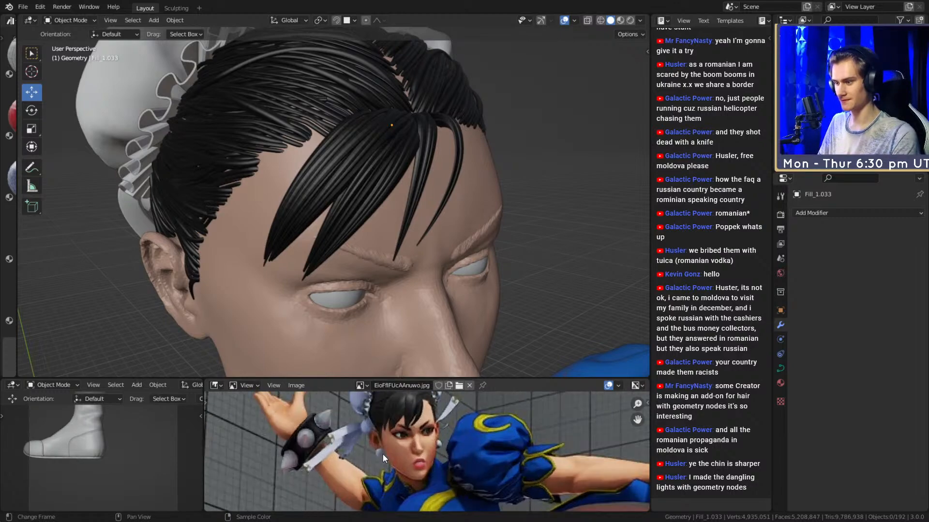
Examine the widened outer lock from the front, side and above against the reference image.
{"action": "scroll", "coordinate": [330, 251], "scroll_direction": "down", "scroll_amount": 5}
{"action": "middle_click_drag", "start_coordinate": [433, 200], "coordinate": [362, 199]}
{"action": "scroll", "coordinate": [332, 255], "scroll_direction": "up", "scroll_amount": 5}
{"action": "middle_click_drag", "start_coordinate": [333, 260], "coordinate": [386, 224]}
{"action": "scroll", "coordinate": [382, 227], "scroll_direction": "up", "scroll_amount": 3}
{"action": "scroll", "coordinate": [391, 242], "scroll_direction": "up", "scroll_amount": 4}
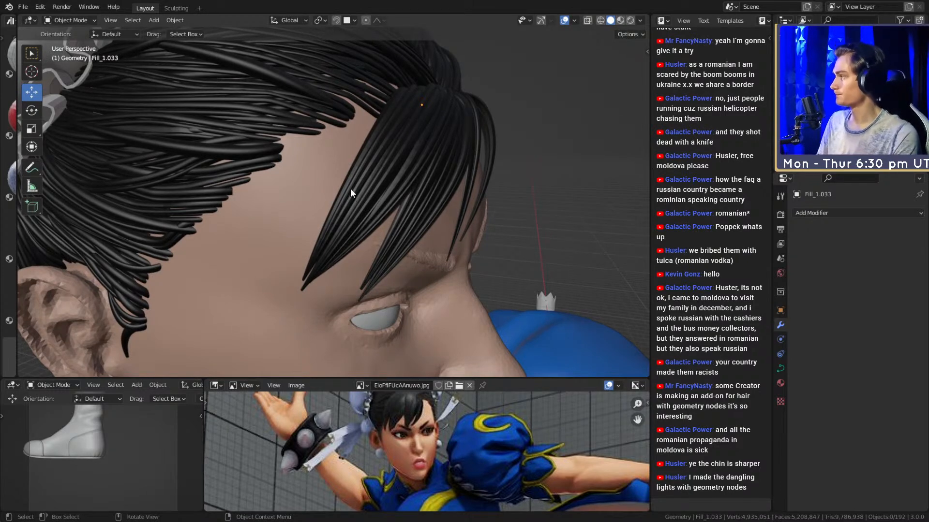
{"action": "middle_click_drag", "start_coordinate": [281, 200], "coordinate": [528, 167]}
{"action": "middle_click_drag", "start_coordinate": [346, 130], "coordinate": [347, 145]}
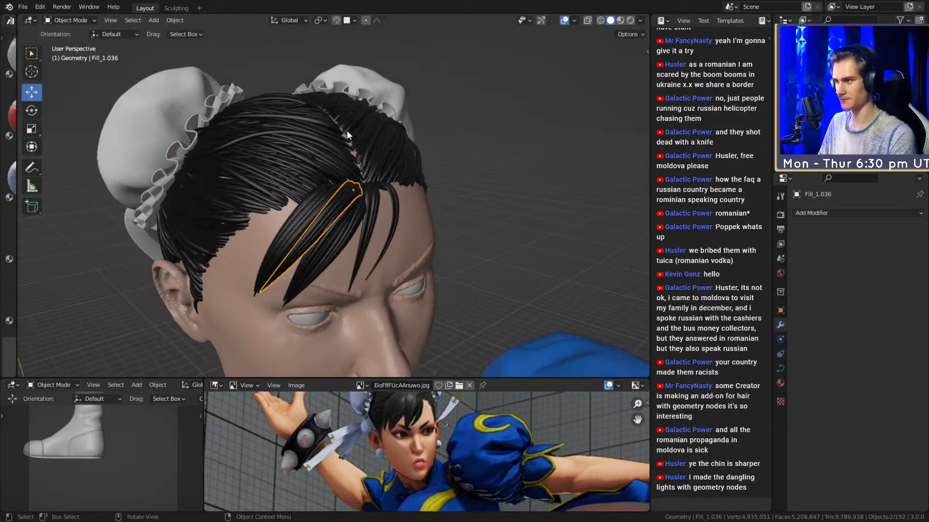
Duplicate the strand on the outer lock's inner side and lay the copy over the lock.
{"action": "scroll", "coordinate": [399, 221], "scroll_direction": "up", "scroll_amount": 3}
{"action": "middle_click_drag", "start_coordinate": [399, 220], "coordinate": [352, 239]}
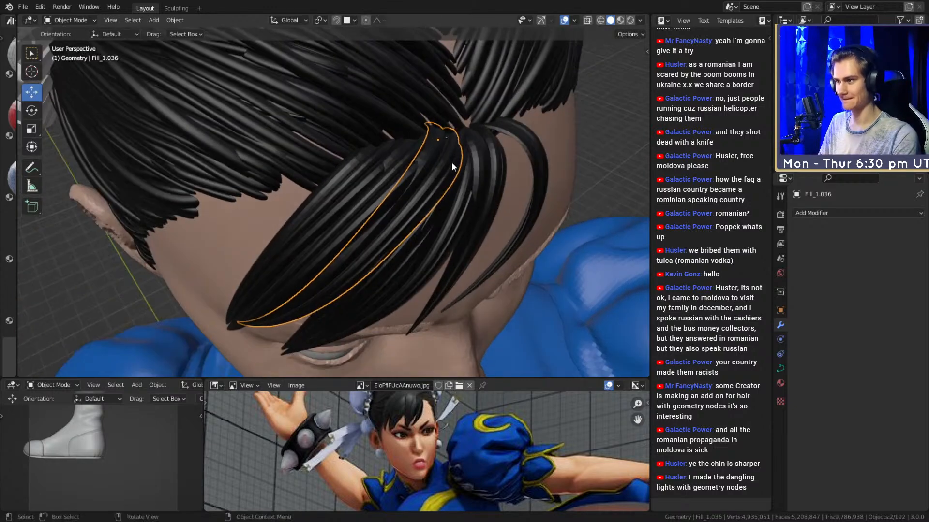
{"action": "middle_click_drag", "start_coordinate": [436, 157], "coordinate": [386, 89]}
{"action": "key", "text": "shift+d"}
{"action": "left_click", "coordinate": [479, 167]}
Reposition the overlaid copy's control points along the lock and tilt its root point to match the strands beneath.
{"action": "key", "text": "Tab"}
{"action": "key", "text": "g"}
{"action": "middle_click_drag", "start_coordinate": [276, 197], "coordinate": [427, 225], "text": "shift"}
{"action": "left_click", "coordinate": [288, 199]}
{"action": "left_click", "coordinate": [400, 260]}
{"action": "left_click", "coordinate": [385, 190]}
{"action": "middle_click_drag", "start_coordinate": [385, 190], "coordinate": [530, 246]}
{"action": "key", "text": "g"}
{"action": "middle_click_drag", "start_coordinate": [529, 195], "coordinate": [467, 274]}
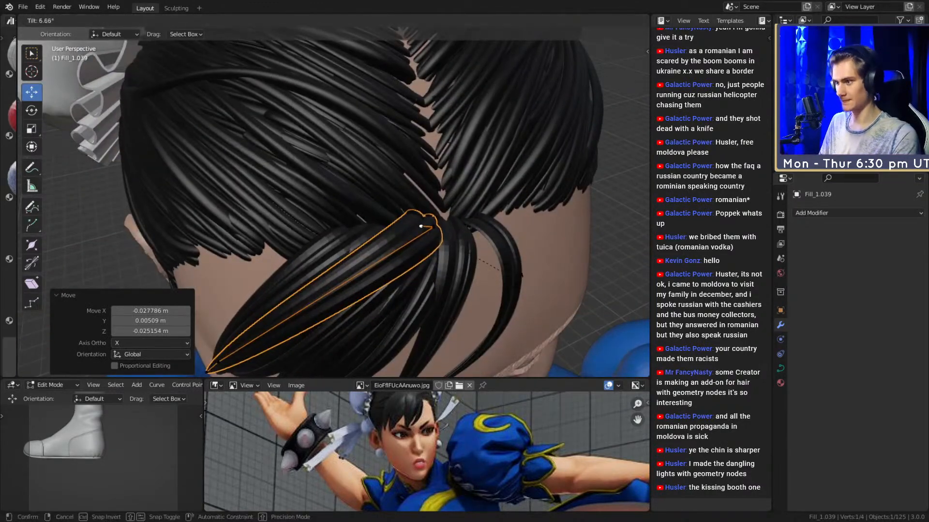
Pull the overlaid strand's root and lower control points outward to arch it over the lock, and finish editing its curve.
{"action": "middle_click_drag", "start_coordinate": [443, 269], "coordinate": [336, 162]}
{"action": "key", "text": "g"}
{"action": "left_click", "coordinate": [410, 97]}
{"action": "left_click", "coordinate": [404, 105]}
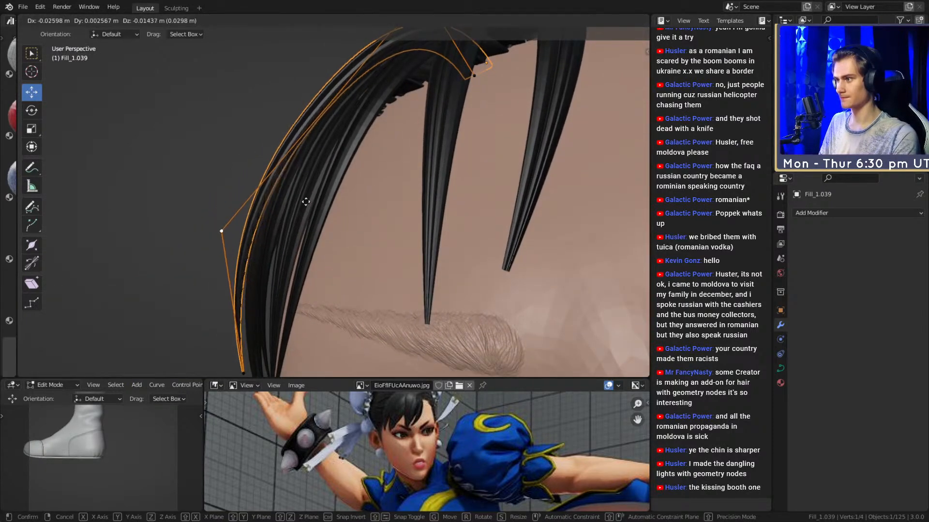
{"action": "left_click", "coordinate": [305, 202]}
{"action": "middle_click_drag", "start_coordinate": [306, 202], "coordinate": [554, 221]}
{"action": "left_click", "coordinate": [467, 337]}
{"action": "middle_click_drag", "start_coordinate": [467, 337], "coordinate": [398, 272]}
{"action": "key", "text": "Tab"}
Duplicate the strand along the lock's outer edge and offset the copy beside the hairline.
{"action": "scroll", "coordinate": [443, 252], "scroll_direction": "up", "scroll_amount": 3}
{"action": "middle_click_drag", "start_coordinate": [349, 195], "coordinate": [367, 159]}
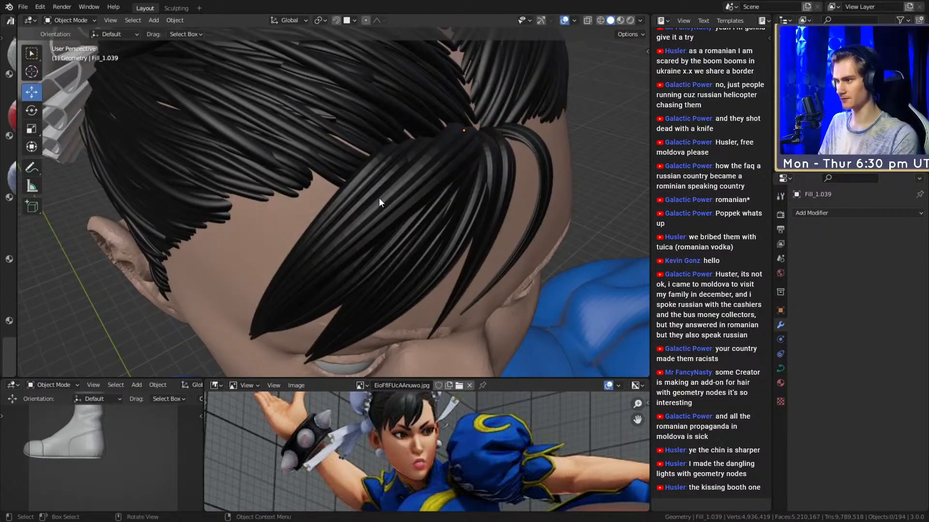
{"action": "middle_click_drag", "start_coordinate": [380, 196], "coordinate": [383, 194]}
{"action": "left_click", "coordinate": [378, 180]}
{"action": "key", "text": "shift+d"}
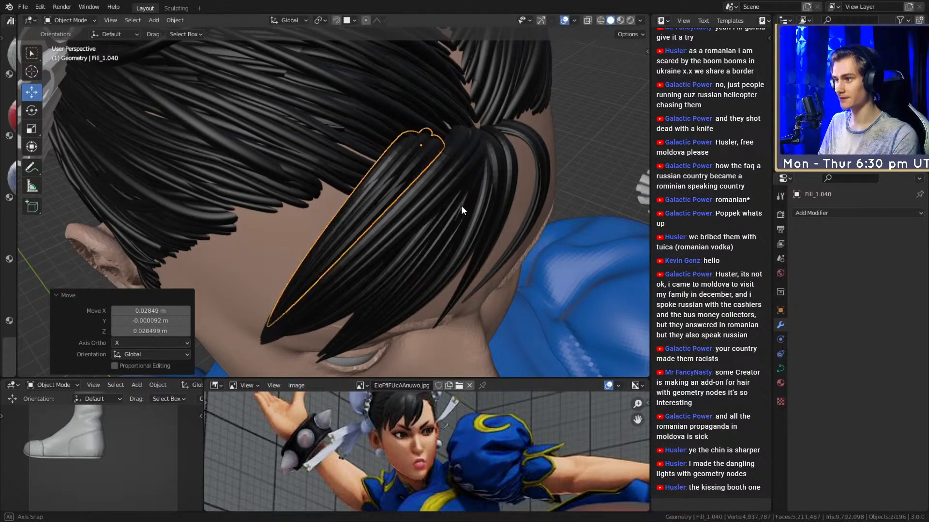
Bend the outer-edge copy by pulling its lower control point toward the temple and shifting its upper point at the hairline.
{"action": "key", "text": "Tab"}
{"action": "middle_click_drag", "start_coordinate": [378, 273], "coordinate": [388, 271]}
{"action": "key", "text": "g"}
{"action": "left_click", "coordinate": [346, 249]}
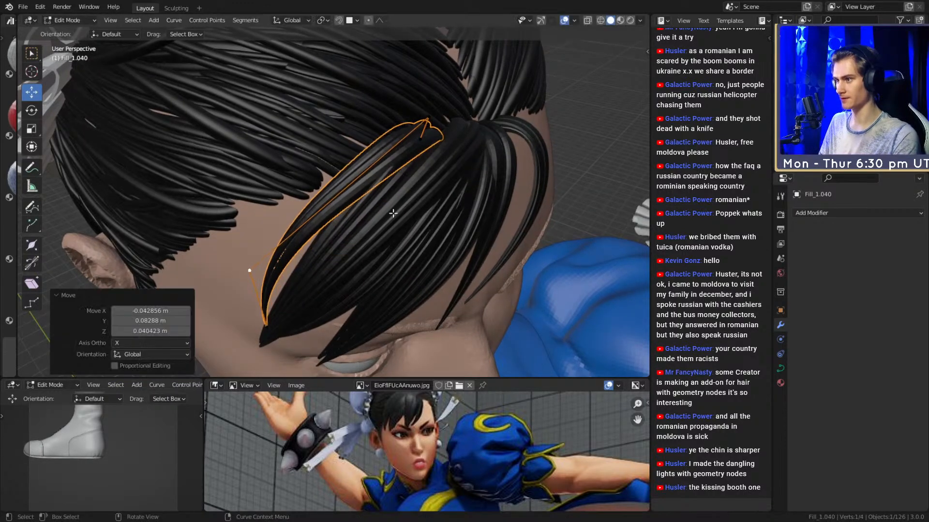
{"action": "middle_click_drag", "start_coordinate": [346, 249], "coordinate": [341, 290]}
{"action": "left_click", "coordinate": [418, 180]}
{"action": "middle_click_drag", "start_coordinate": [430, 208], "coordinate": [460, 169]}
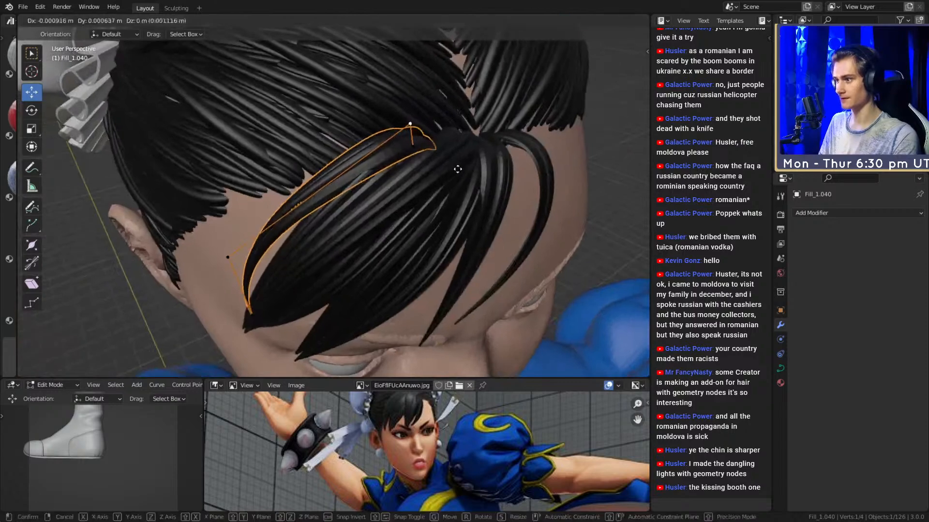
{"action": "key", "text": "g"}
{"action": "left_click", "coordinate": [447, 168]}
Refine the outer-edge strand's lower bend and bring its tip in with the lock's other tips.
{"action": "key", "text": "alt+a"}
{"action": "middle_click_drag", "start_coordinate": [274, 246], "coordinate": [480, 259]}
{"action": "key", "text": "g"}
{"action": "left_click", "coordinate": [429, 236]}
{"action": "key", "text": "g"}
{"action": "middle_click_drag", "start_coordinate": [496, 295], "coordinate": [395, 255]}
{"action": "left_click", "coordinate": [508, 295]}
Fine-tune the outer-edge strand's tip at close range and finish editing its curve.
{"action": "key", "text": "KP_Decimal"}
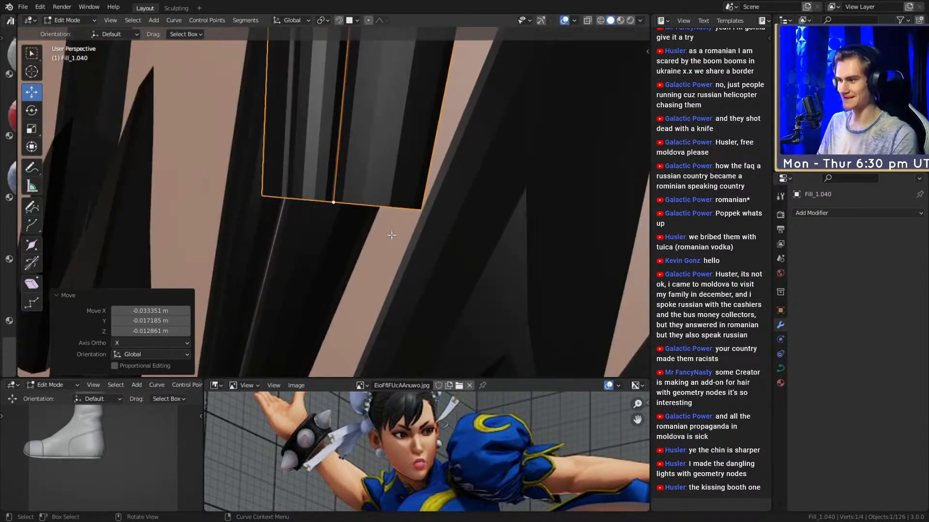
{"action": "scroll", "coordinate": [371, 226], "scroll_direction": "down", "scroll_amount": 6}
{"action": "middle_click_drag", "start_coordinate": [371, 226], "coordinate": [317, 231]}
{"action": "left_click", "coordinate": [395, 228]}
{"action": "middle_click_drag", "start_coordinate": [398, 199], "coordinate": [344, 285]}
{"action": "mouse_move", "coordinate": [395, 254]}
{"action": "middle_mouse_down"}
{"action": "mouse_move", "coordinate": [445, 234]}
{"action": "mouse_move", "coordinate": [388, 264]}
{"action": "mouse_move", "coordinate": [371, 243]}
{"action": "mouse_move", "coordinate": [381, 227]}
{"action": "mouse_move", "coordinate": [392, 268]}
{"action": "middle_mouse_up"}
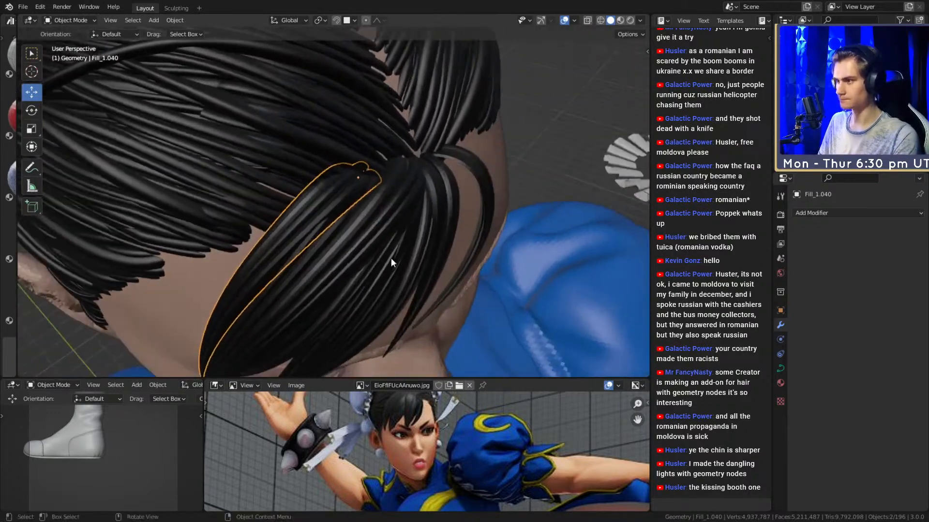
Duplicate the outer-edge strand again and offset the copy along the top of the lock at the hairline.
{"action": "middle_click_drag", "start_coordinate": [437, 236], "coordinate": [425, 224]}
{"action": "key", "text": "shift+d"}
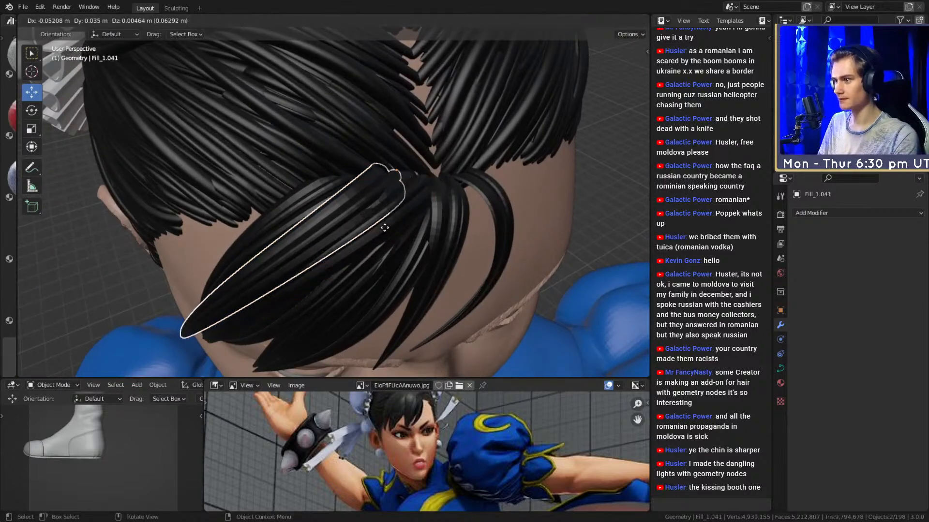
{"action": "middle_click_drag", "start_coordinate": [384, 184], "coordinate": [458, 232]}
{"action": "left_click", "coordinate": [530, 118]}
{"action": "key", "text": "g"}
{"action": "key", "text": "g"}
Bend the new copy by repositioning its lower control point and bringing its tip beside the outer lock's tips.
{"action": "middle_click_drag", "start_coordinate": [295, 267], "coordinate": [368, 251]}
{"action": "key", "text": "g"}
{"action": "left_click", "coordinate": [373, 284]}
{"action": "middle_click_drag", "start_coordinate": [348, 179], "coordinate": [394, 222]}
{"action": "key", "text": "g"}
{"action": "left_click", "coordinate": [527, 282]}
{"action": "key", "text": "g"}
{"action": "middle_click_drag", "start_coordinate": [268, 343], "coordinate": [327, 334]}
{"action": "key", "text": "g"}
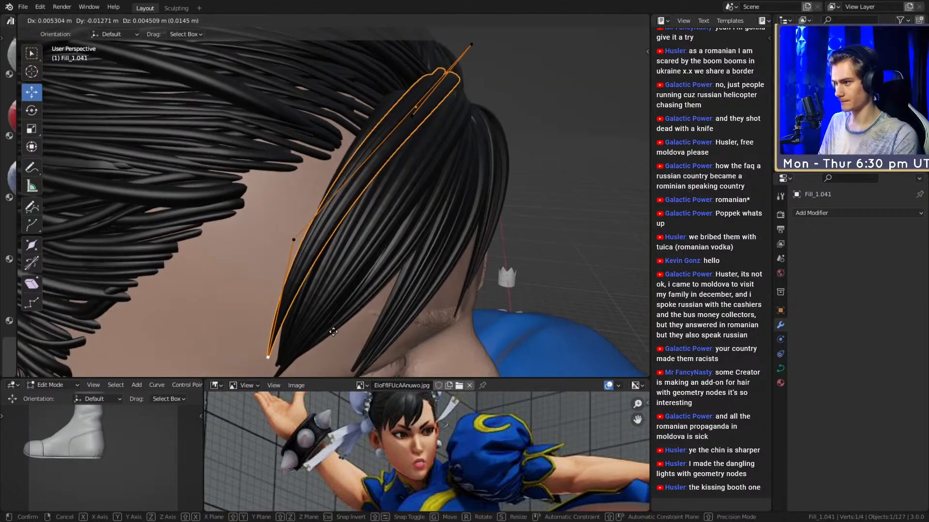
Reposition the copy's upper control points so its root curves smoothly out of the hairline.
{"action": "middle_click_drag", "start_coordinate": [308, 226], "coordinate": [392, 250]}
{"action": "middle_click_drag", "start_coordinate": [409, 199], "coordinate": [505, 153]}
{"action": "key", "text": "g"}
{"action": "key", "text": "g"}
{"action": "left_click", "coordinate": [468, 208]}
{"action": "key", "text": "g"}
{"action": "left_click", "coordinate": [502, 147]}
Tilt the copy at its upper control point so it lies along the lock's rounded surface.
{"action": "scroll", "coordinate": [484, 205], "scroll_direction": "down", "scroll_amount": 4}
{"action": "middle_click_drag", "start_coordinate": [481, 214], "coordinate": [349, 249]}
{"action": "scroll", "coordinate": [349, 249], "scroll_direction": "up", "scroll_amount": 1}
{"action": "middle_click_drag", "start_coordinate": [315, 206], "coordinate": [427, 189]}
{"action": "middle_click_drag", "start_coordinate": [440, 143], "coordinate": [503, 166]}
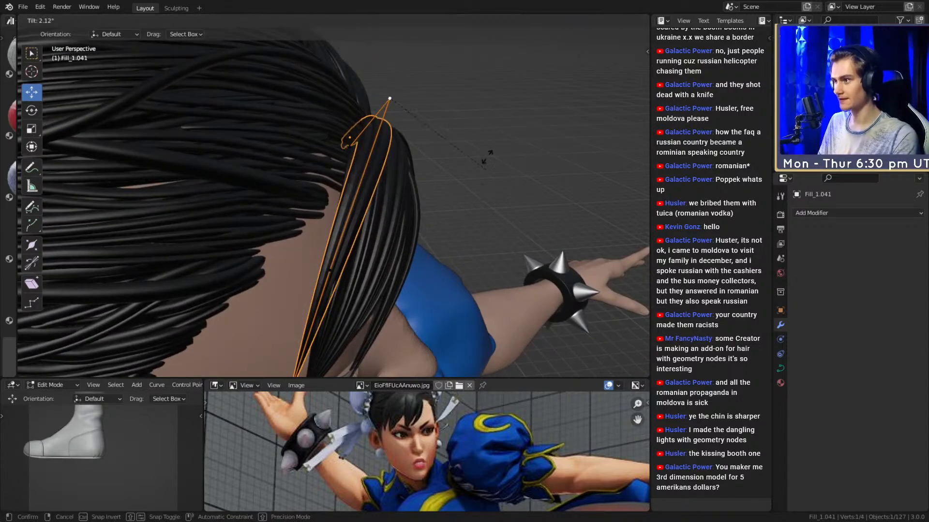
{"action": "left_click", "coordinate": [466, 126]}
Move the copy's tip in at the lock's end, finish editing its curve and clear the selection.
{"action": "middle_click_drag", "start_coordinate": [466, 127], "coordinate": [301, 217]}
{"action": "scroll", "coordinate": [300, 217], "scroll_direction": "down", "scroll_amount": 3}
{"action": "key", "text": "ctrl+l"}
{"action": "scroll", "coordinate": [510, 215], "scroll_direction": "down", "scroll_amount": 5}
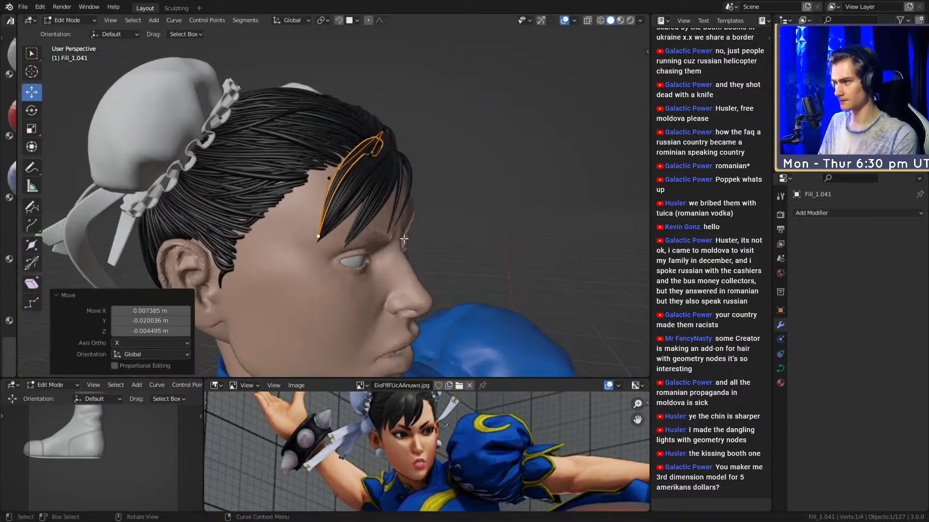
{"action": "key", "text": "Tab"}
{"action": "left_click", "coordinate": [509, 215]}
{"action": "middle_click_drag", "start_coordinate": [509, 215], "coordinate": [389, 207]}
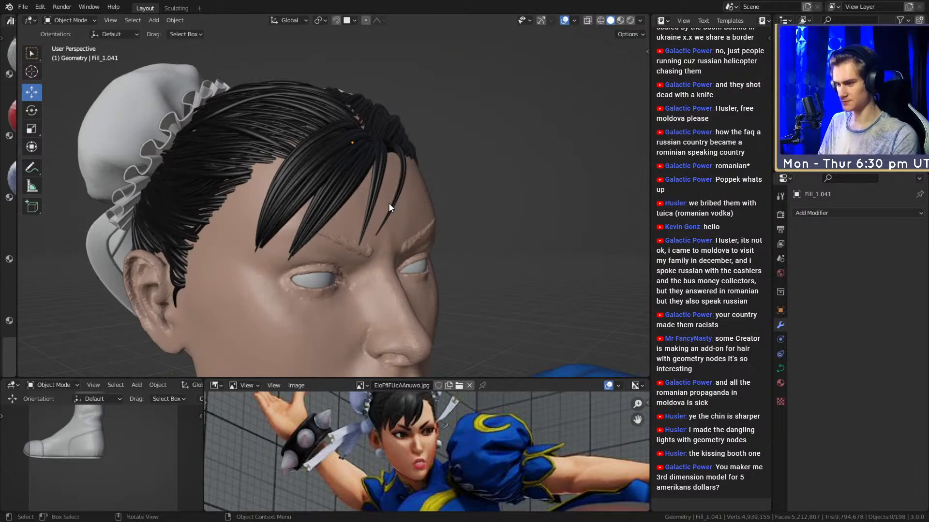
Select all strands of the outer lock and reposition their tips together over the outer brow.
{"action": "scroll", "coordinate": [387, 202], "scroll_direction": "up", "scroll_amount": 3}
{"action": "mouse_move", "coordinate": [326, 222]}
{"action": "middle_mouse_down"}
{"action": "mouse_move", "coordinate": [367, 218]}
{"action": "mouse_move", "coordinate": [320, 208]}
{"action": "middle_mouse_up"}
{"action": "middle_click_drag", "start_coordinate": [381, 174], "coordinate": [433, 176]}
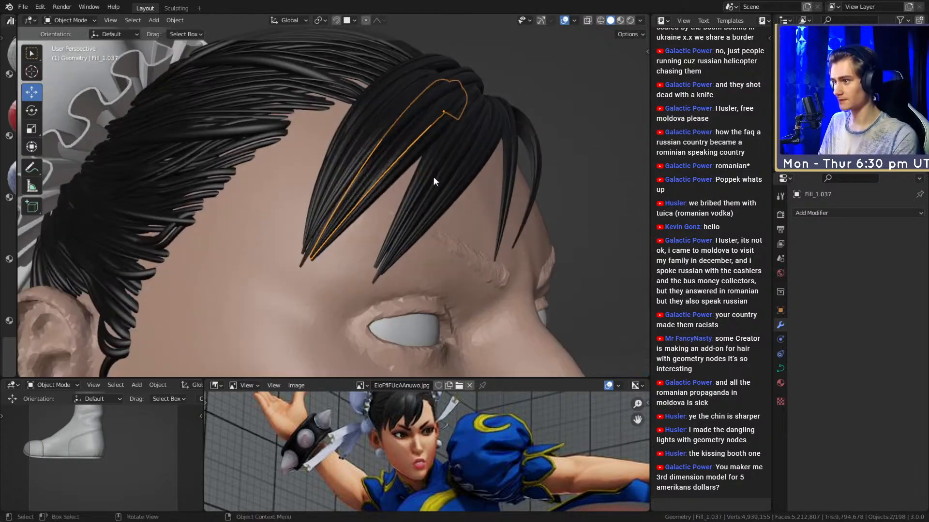
{"action": "left_click", "coordinate": [318, 215], "text": "shift"}
{"action": "left_click", "coordinate": [314, 201], "text": "shift"}
{"action": "scroll", "coordinate": [383, 205], "scroll_direction": "up", "scroll_amount": 5}
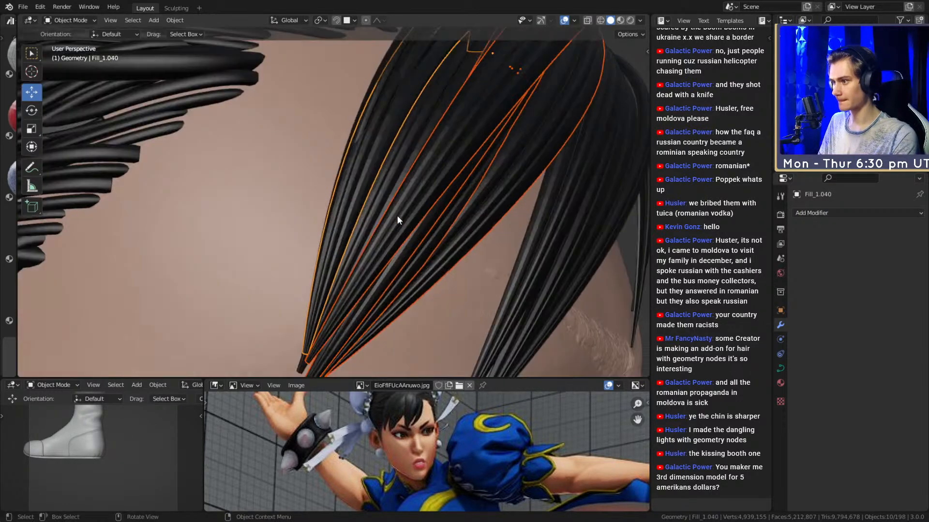
{"action": "scroll", "coordinate": [396, 219], "scroll_direction": "down", "scroll_amount": 3}
{"action": "middle_click_drag", "start_coordinate": [460, 233], "coordinate": [390, 266]}
{"action": "left_click", "coordinate": [396, 287], "text": "shift"}
{"action": "key", "text": "Tab"}
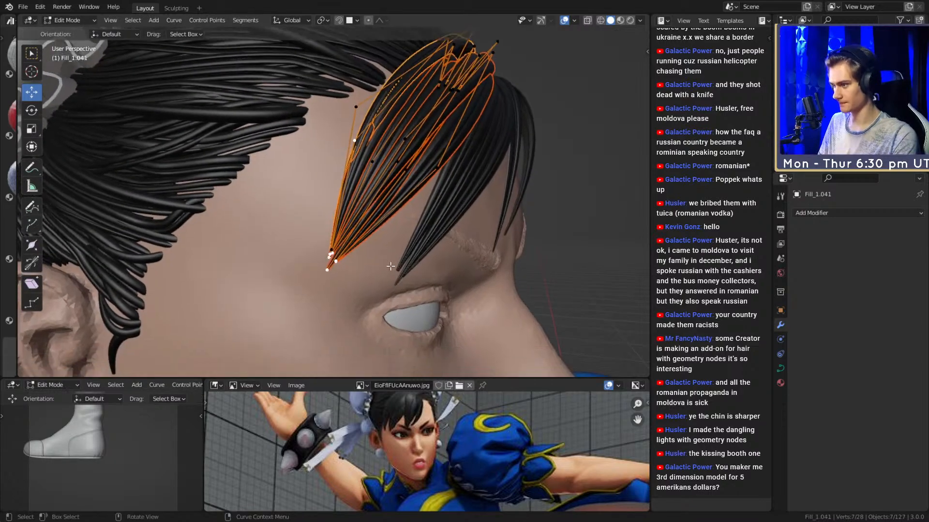
{"action": "right_click", "coordinate": [330, 259]}
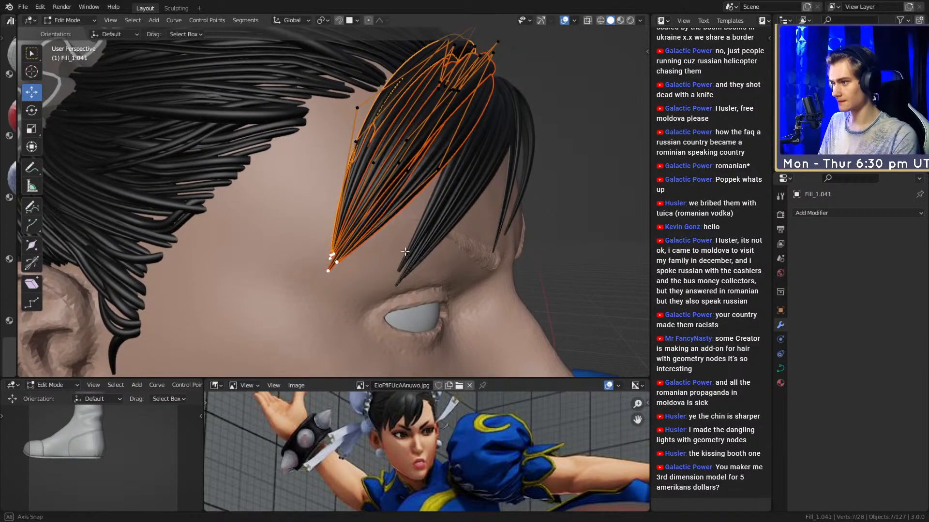
{"action": "middle_click_drag", "start_coordinate": [329, 259], "coordinate": [412, 253]}
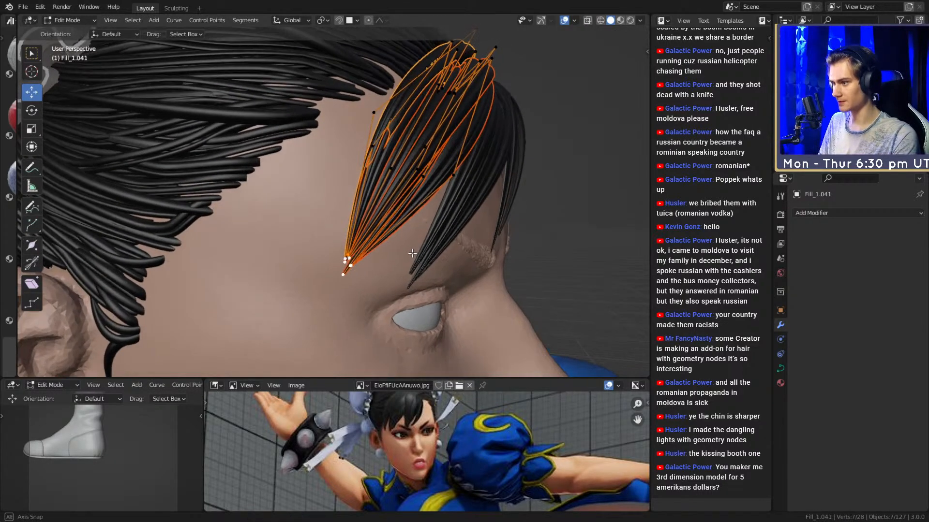
{"action": "left_click", "coordinate": [400, 276]}
{"action": "middle_click_drag", "start_coordinate": [400, 276], "coordinate": [360, 245]}
{"action": "key", "text": "Tab"}
Select the second lock's strands and pull their tips together down and outward toward the outer corner of the eye.
{"action": "scroll", "coordinate": [371, 237], "scroll_direction": "up", "scroll_amount": 3}
{"action": "scroll", "coordinate": [371, 237], "scroll_direction": "up", "scroll_amount": 4}
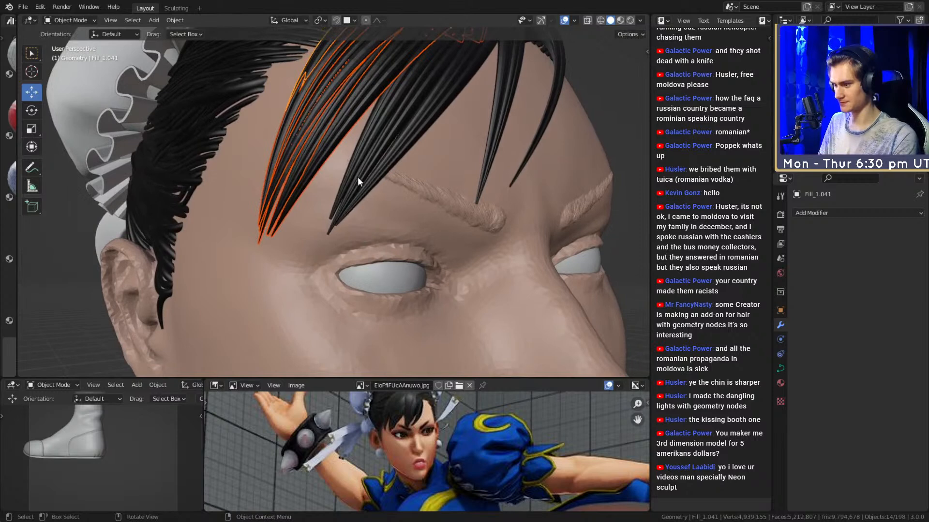
{"action": "left_click", "coordinate": [380, 204], "text": "shift"}
{"action": "middle_click_drag", "start_coordinate": [380, 205], "coordinate": [446, 208]}
{"action": "key", "text": "Tab"}
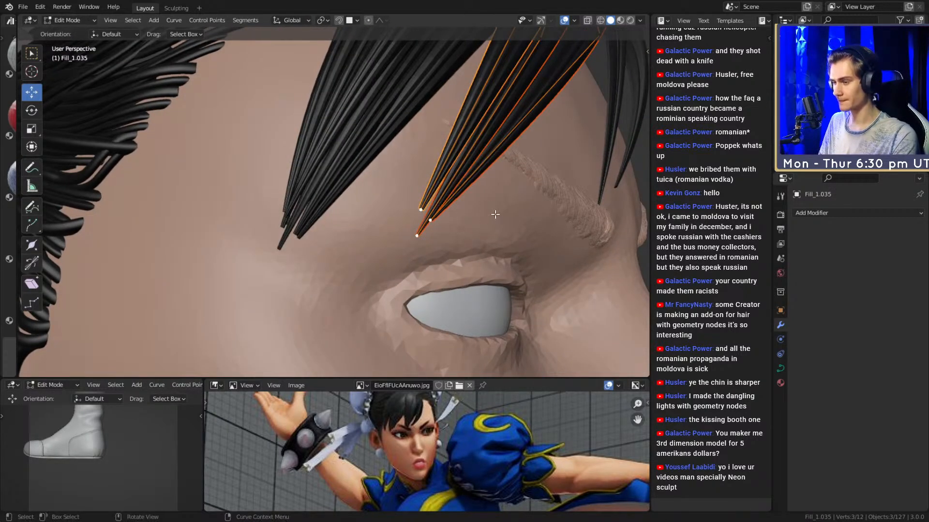
{"action": "left_click", "coordinate": [482, 237]}
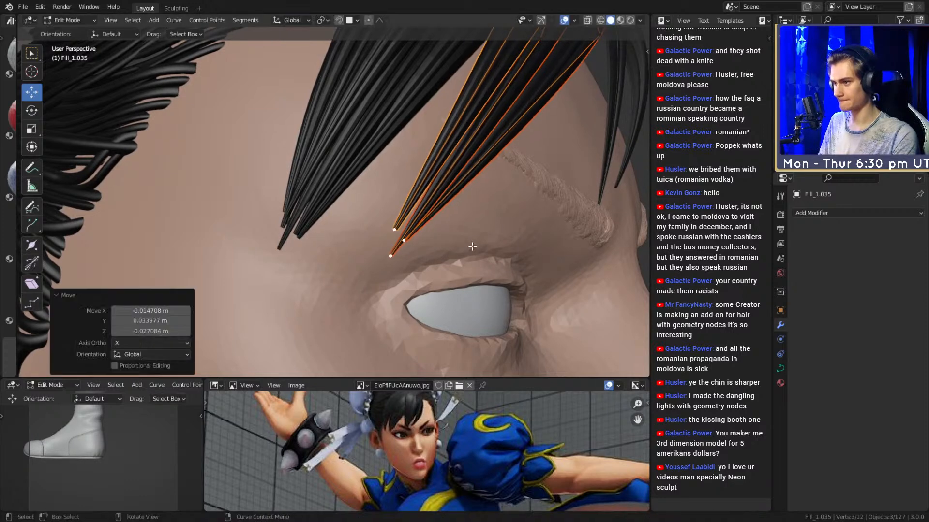
{"action": "scroll", "coordinate": [479, 242], "scroll_direction": "down", "scroll_amount": 5}
{"action": "middle_click_drag", "start_coordinate": [436, 252], "coordinate": [377, 262]}
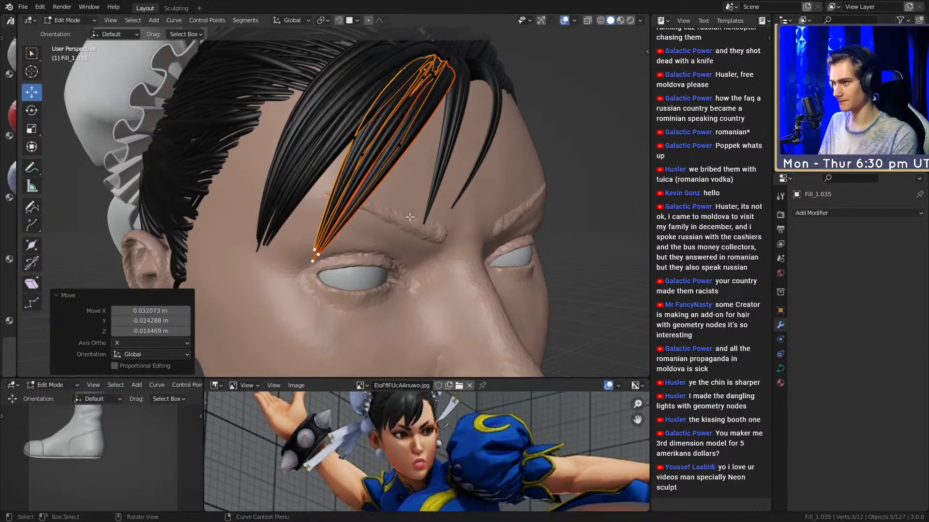
{"action": "scroll", "coordinate": [405, 232], "scroll_direction": "down", "scroll_amount": 6}
{"action": "middle_click_drag", "start_coordinate": [405, 232], "coordinate": [402, 192]}
{"action": "key", "text": "Tab"}
Duplicate the narrow central strand and place the copy in the gap before the thin inner-edge strand.
{"action": "scroll", "coordinate": [451, 236], "scroll_direction": "up", "scroll_amount": 6}
{"action": "left_click", "coordinate": [341, 198]}
{"action": "scroll", "coordinate": [385, 228], "scroll_direction": "up", "scroll_amount": 3}
{"action": "scroll", "coordinate": [398, 174], "scroll_direction": "down", "scroll_amount": 4}
{"action": "scroll", "coordinate": [398, 239], "scroll_direction": "up", "scroll_amount": 2}
{"action": "left_click", "coordinate": [432, 171]}
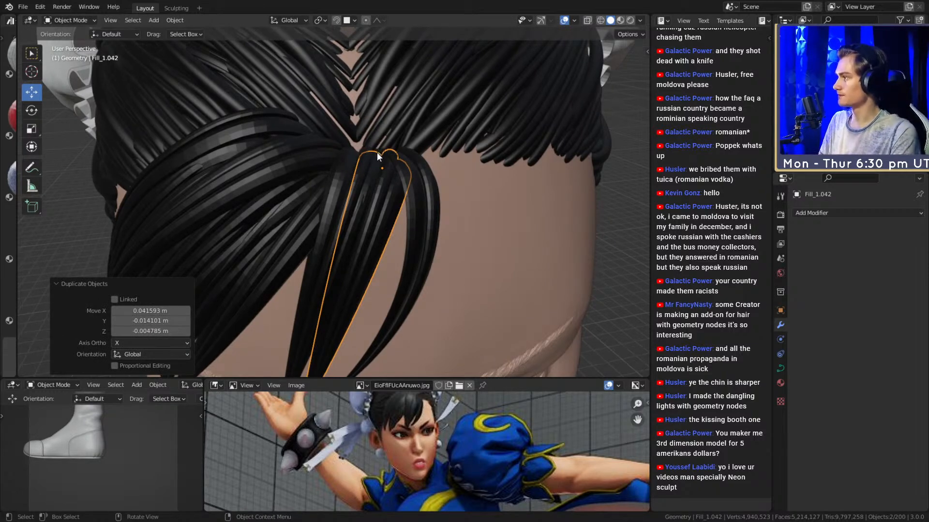
{"action": "scroll", "coordinate": [376, 152], "scroll_direction": "down", "scroll_amount": 6}
{"action": "scroll", "coordinate": [392, 215], "scroll_direction": "up", "scroll_amount": 6}
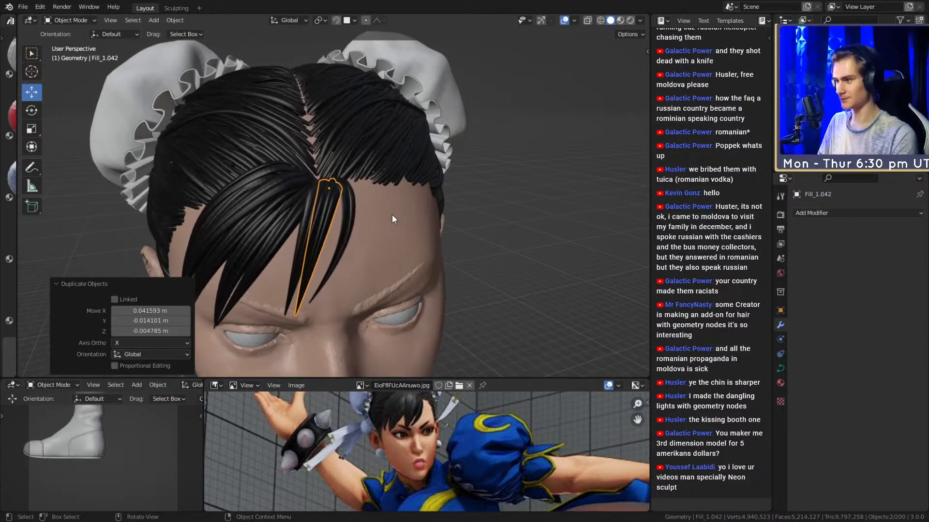
{"action": "scroll", "coordinate": [380, 217], "scroll_direction": "down", "scroll_amount": 5}
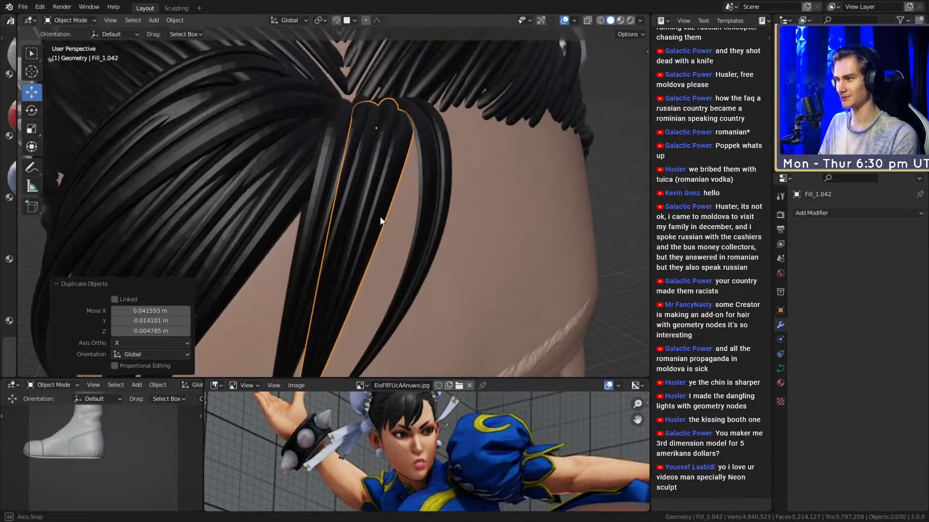
Reshape the central copy by shifting its lower control point and bringing its tip to the original strand's tip.
{"action": "key", "text": "Tab"}
{"action": "scroll", "coordinate": [362, 223], "scroll_direction": "up", "scroll_amount": 6}
{"action": "middle_click_drag", "start_coordinate": [359, 227], "coordinate": [352, 246]}
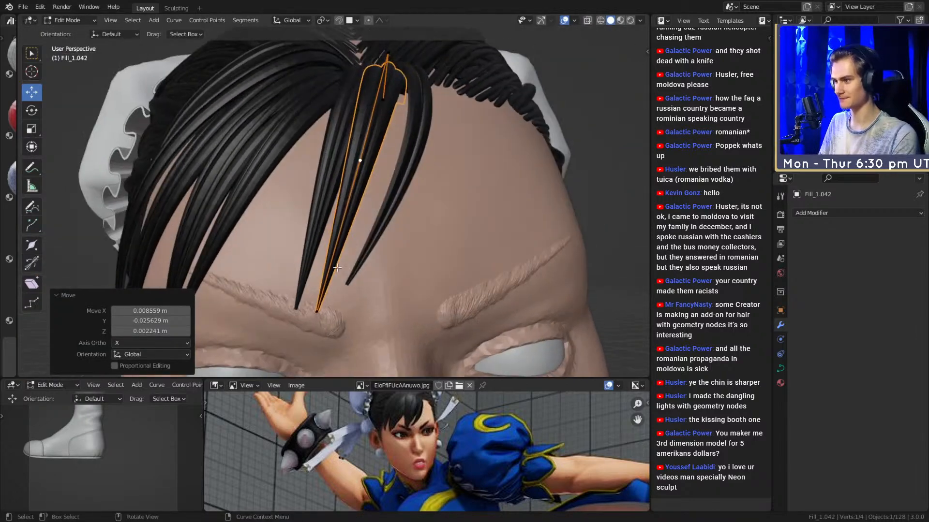
{"action": "middle_click_drag", "start_coordinate": [379, 293], "coordinate": [362, 204]}
{"action": "key", "text": "g"}
{"action": "left_click", "coordinate": [348, 257]}
Shift the central copy's upper control point to round its root at the parting.
{"action": "middle_click_drag", "start_coordinate": [367, 151], "coordinate": [407, 136]}
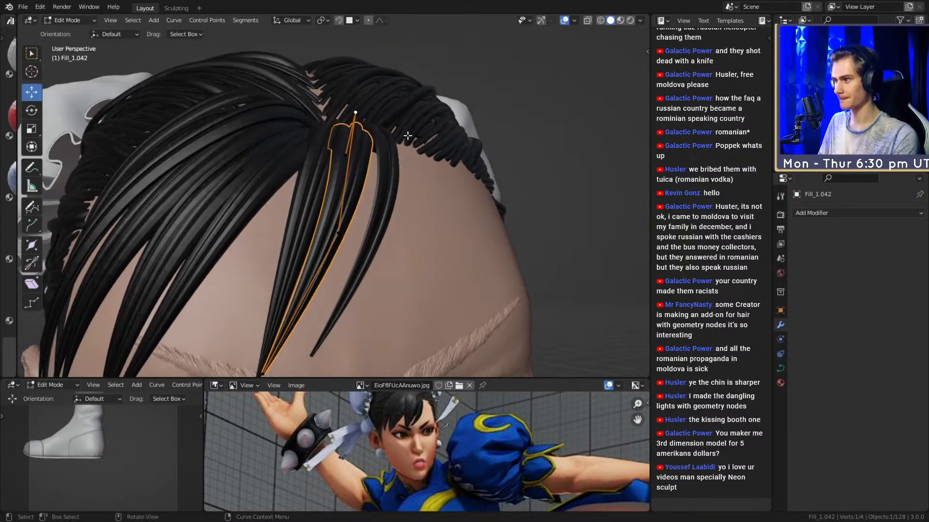
{"action": "middle_click_drag", "start_coordinate": [408, 171], "coordinate": [419, 220]}
{"action": "key", "text": "g"}
{"action": "left_click", "coordinate": [431, 135]}
Refine the central copy's lower bend, adjust its tip above the brow and finish editing.
{"action": "middle_click_drag", "start_coordinate": [389, 252], "coordinate": [479, 249]}
{"action": "key", "text": "g"}
{"action": "left_click", "coordinate": [368, 254]}
{"action": "middle_click_drag", "start_coordinate": [455, 301], "coordinate": [368, 249]}
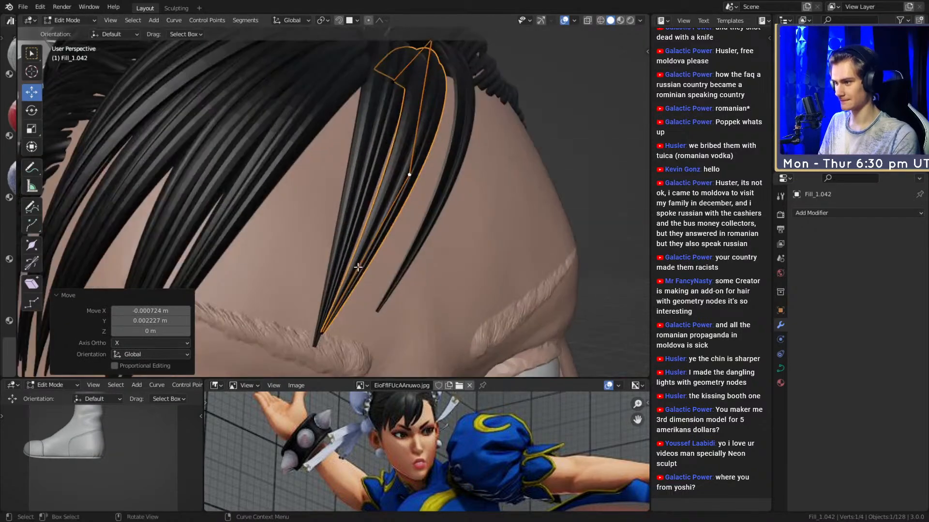
{"action": "middle_click_drag", "start_coordinate": [336, 326], "coordinate": [382, 271]}
{"action": "left_click", "coordinate": [374, 316]}
{"action": "scroll", "coordinate": [386, 249], "scroll_direction": "down", "scroll_amount": 3}
{"action": "key", "text": "Tab"}
Duplicate the reshaped central strand and offset the copy toward the lock's outer side.
{"action": "scroll", "coordinate": [401, 232], "scroll_direction": "up", "scroll_amount": 3}
{"action": "middle_click_drag", "start_coordinate": [419, 222], "coordinate": [400, 236]}
{"action": "key", "text": "shift+d"}
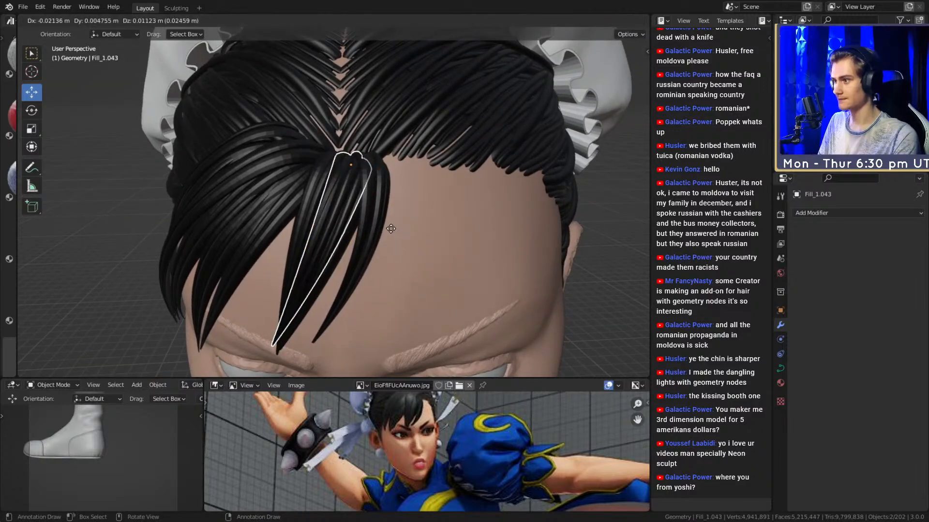
{"action": "left_click", "coordinate": [390, 227]}
{"action": "middle_click_drag", "start_coordinate": [390, 227], "coordinate": [328, 159]}
Bend the second central copy by moving its lower control point and lowering its upper point over the root.
{"action": "key", "text": "Tab"}
{"action": "left_click", "coordinate": [345, 187]}
{"action": "middle_click_drag", "start_coordinate": [342, 208], "coordinate": [391, 229]}
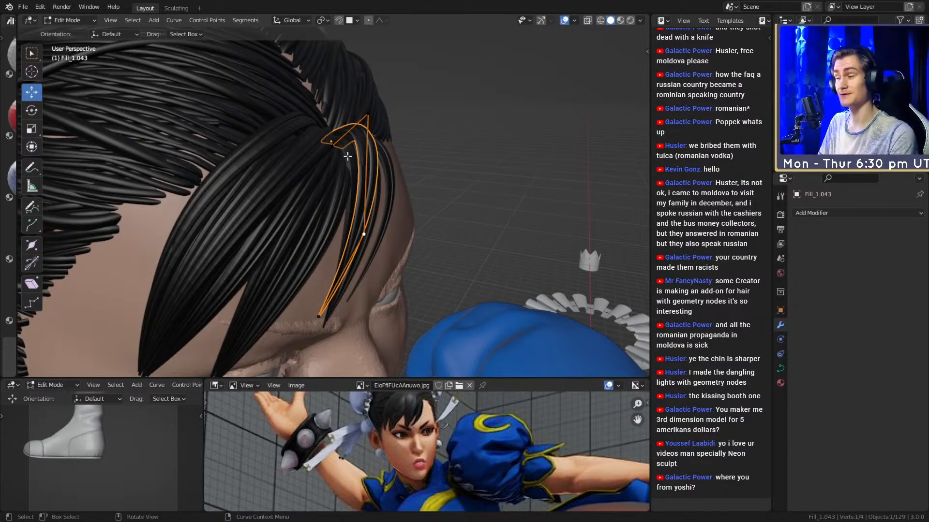
{"action": "middle_click_drag", "start_coordinate": [370, 214], "coordinate": [420, 243]}
{"action": "middle_click_drag", "start_coordinate": [333, 278], "coordinate": [472, 156]}
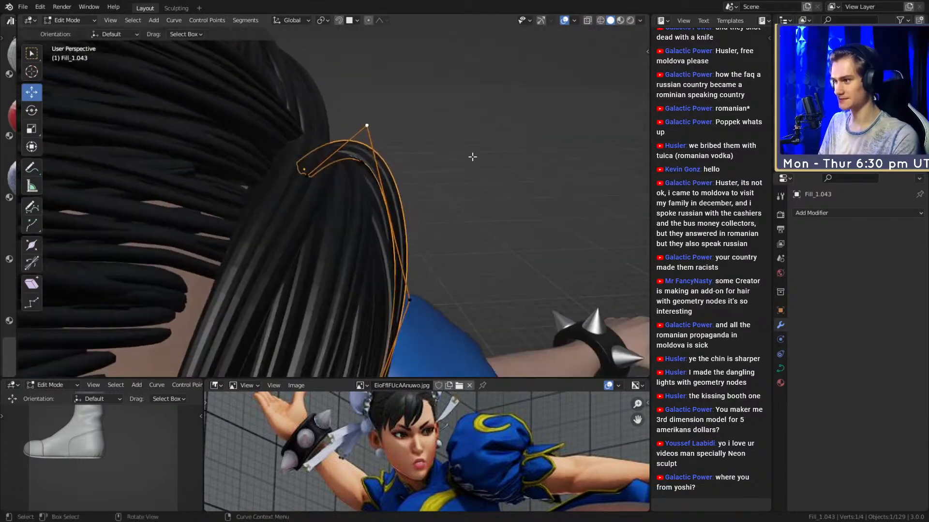
{"action": "middle_click_drag", "start_coordinate": [419, 192], "coordinate": [475, 220]}
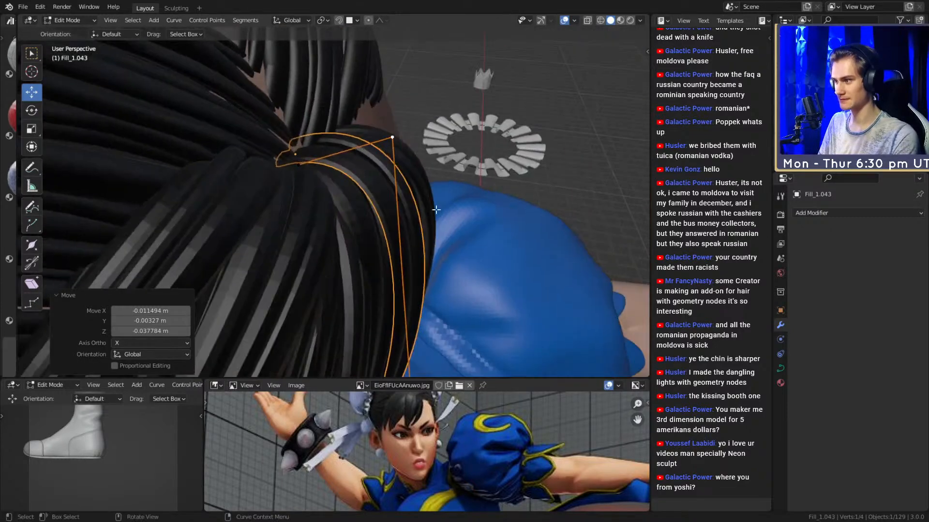
{"action": "middle_click_drag", "start_coordinate": [388, 172], "coordinate": [377, 217]}
Pull the second central copy's lower control point outward to widen the lock on its outer side.
{"action": "scroll", "coordinate": [378, 214], "scroll_direction": "up", "scroll_amount": 3}
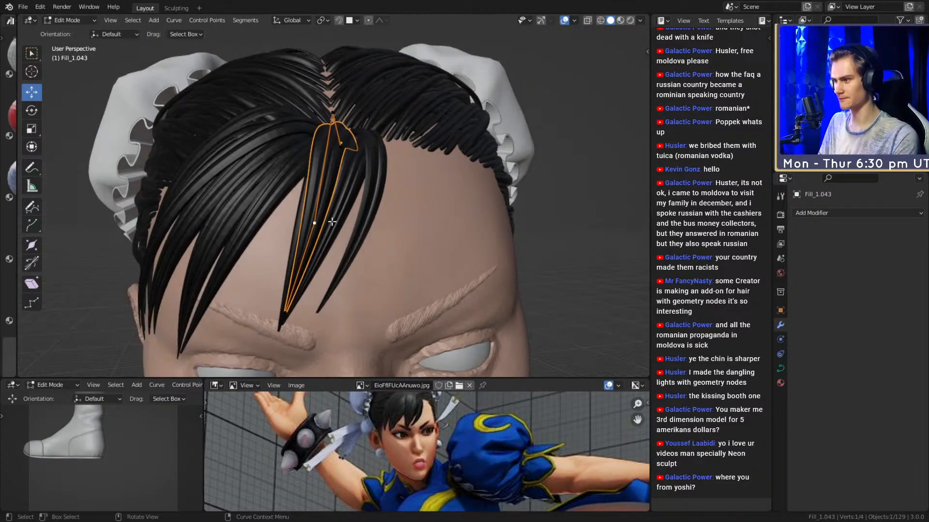
{"action": "middle_click_drag", "start_coordinate": [316, 290], "coordinate": [360, 187]}
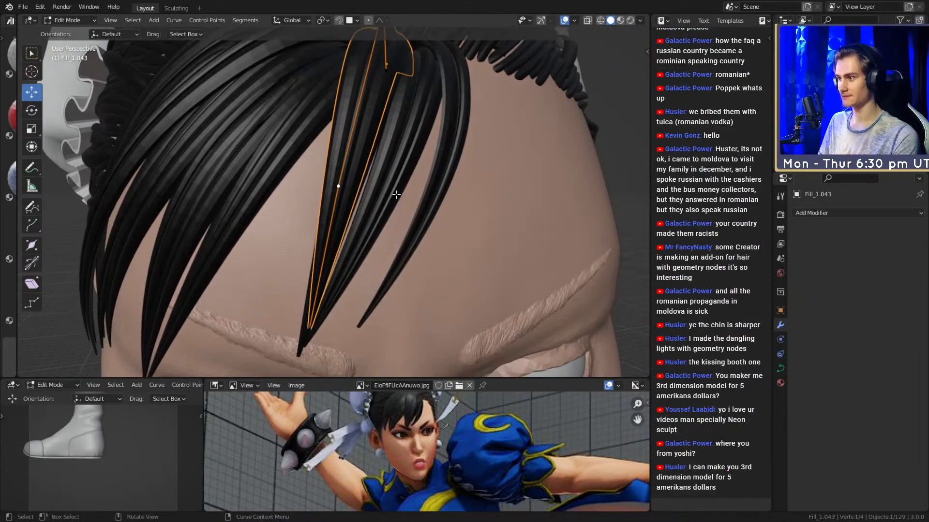
{"action": "key", "text": "g"}
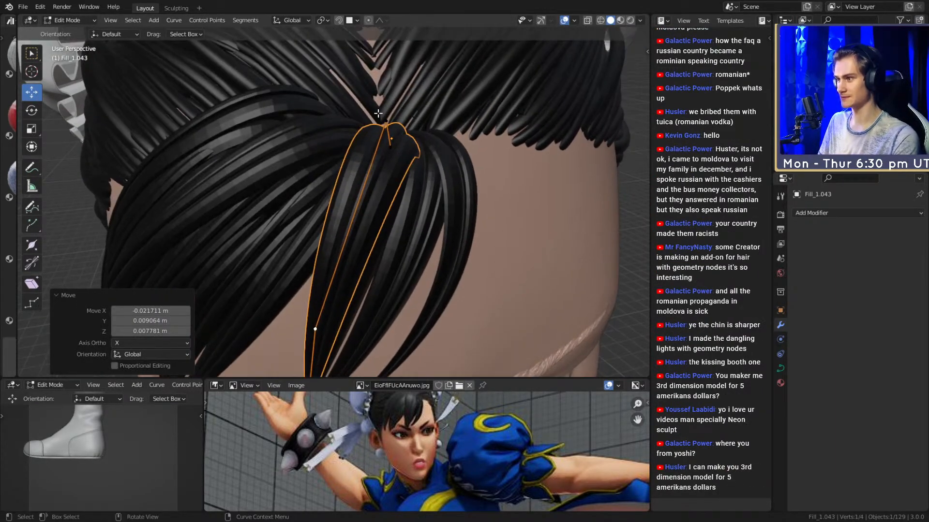
{"action": "middle_click_drag", "start_coordinate": [377, 113], "coordinate": [451, 156]}
Adjust the second central copy's upper and root control points under the parting and finish editing.
{"action": "left_click", "coordinate": [360, 94]}
{"action": "middle_click_drag", "start_coordinate": [393, 158], "coordinate": [393, 199]}
{"action": "key", "text": "g"}
{"action": "middle_click_drag", "start_coordinate": [396, 147], "coordinate": [361, 256]}
{"action": "scroll", "coordinate": [413, 211], "scroll_direction": "up", "scroll_amount": 3}
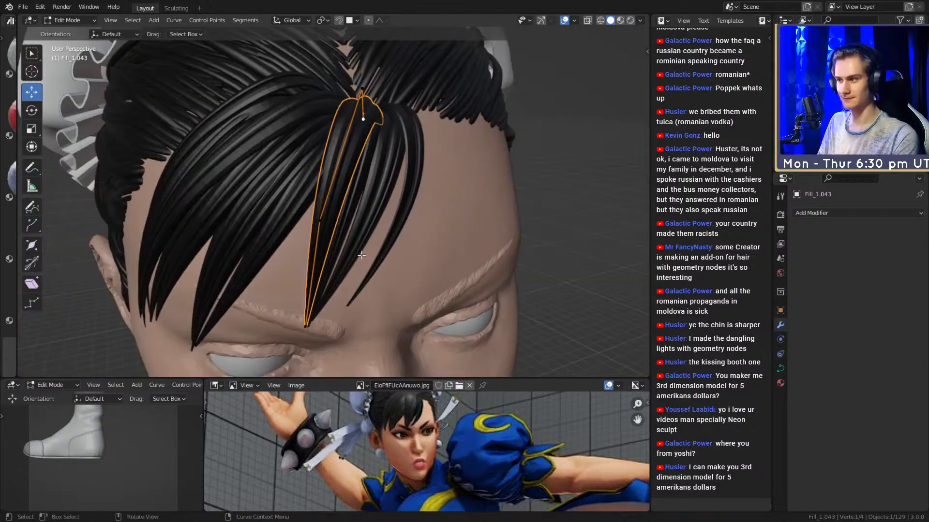
{"action": "middle_click_drag", "start_coordinate": [381, 169], "coordinate": [390, 251]}
{"action": "middle_click_drag", "start_coordinate": [339, 183], "coordinate": [359, 156]}
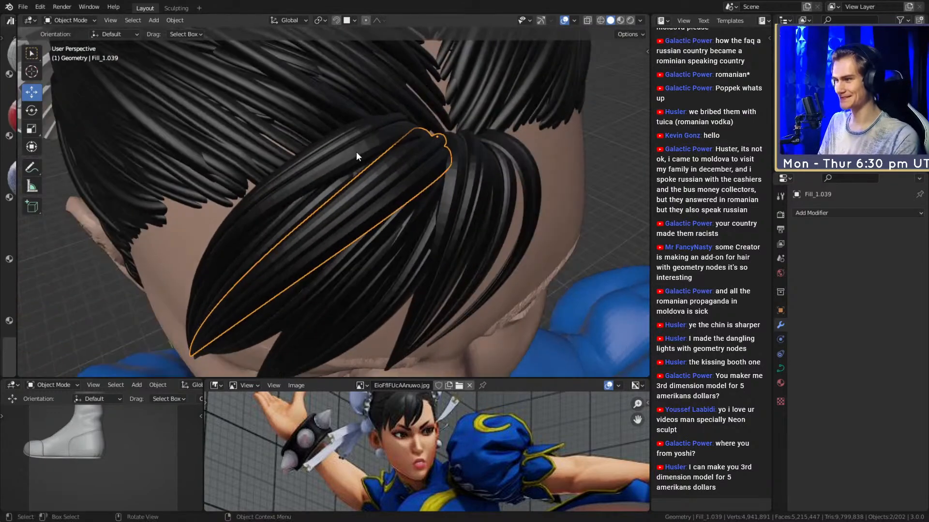
Duplicate the second central copy in place and open the duplicate's curve for editing.
{"action": "middle_click_drag", "start_coordinate": [424, 248], "coordinate": [437, 167]}
{"action": "left_click", "coordinate": [414, 274]}
{"action": "key", "text": "shift+d"}
{"action": "right_click", "coordinate": [392, 239]}
{"action": "key", "text": "Tab"}
Shift the duplicate's upper point sideways and swing its lower control point across the lock toward the inner-edge strand.
{"action": "key", "text": "g"}
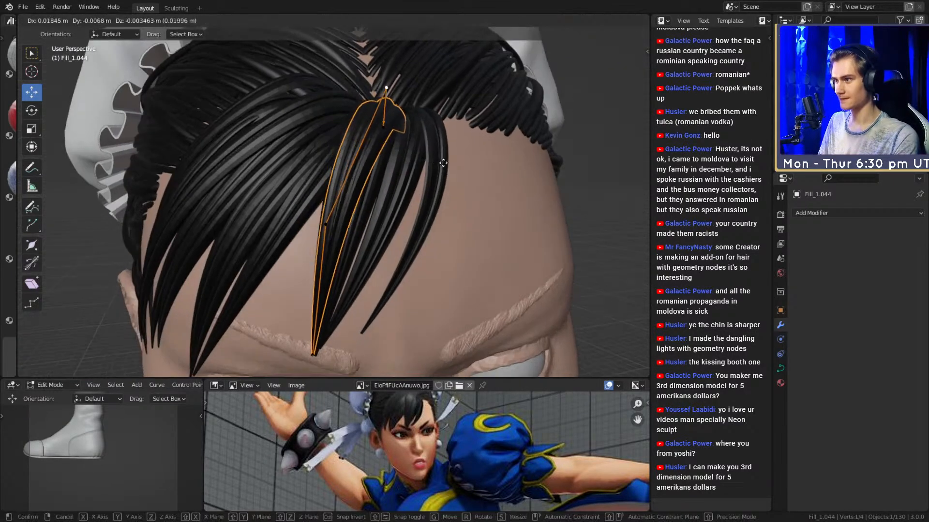
{"action": "middle_click_drag", "start_coordinate": [339, 218], "coordinate": [425, 179]}
{"action": "key", "text": "g"}
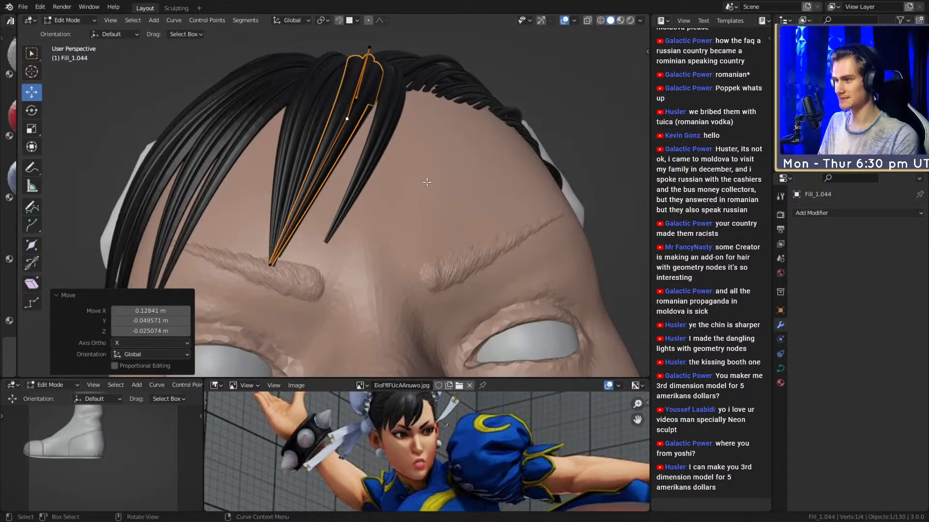
{"action": "scroll", "coordinate": [431, 219], "scroll_direction": "up", "scroll_amount": 5}
{"action": "middle_click_drag", "start_coordinate": [429, 213], "coordinate": [452, 225]}
Refine the duplicate's lower bend so the strand fills the front of the central lock.
{"action": "key", "text": "g"}
{"action": "scroll", "coordinate": [452, 173], "scroll_direction": "down", "scroll_amount": 3}
{"action": "middle_click_drag", "start_coordinate": [452, 173], "coordinate": [412, 183], "text": "shift"}
{"action": "middle_click_drag", "start_coordinate": [377, 324], "coordinate": [396, 229], "text": "shift"}
{"action": "key", "text": "g"}
{"action": "middle_click_drag", "start_coordinate": [316, 254], "coordinate": [398, 248], "text": "shift"}
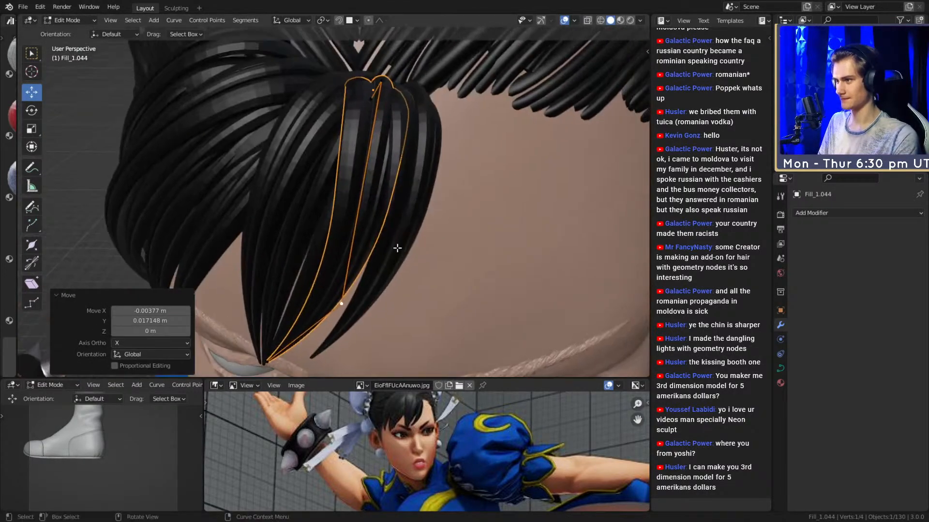
Move the duplicate's root control point toward the inner side, finish editing and clear the selection.
{"action": "middle_click_drag", "start_coordinate": [397, 92], "coordinate": [426, 220]}
{"action": "key", "text": "g"}
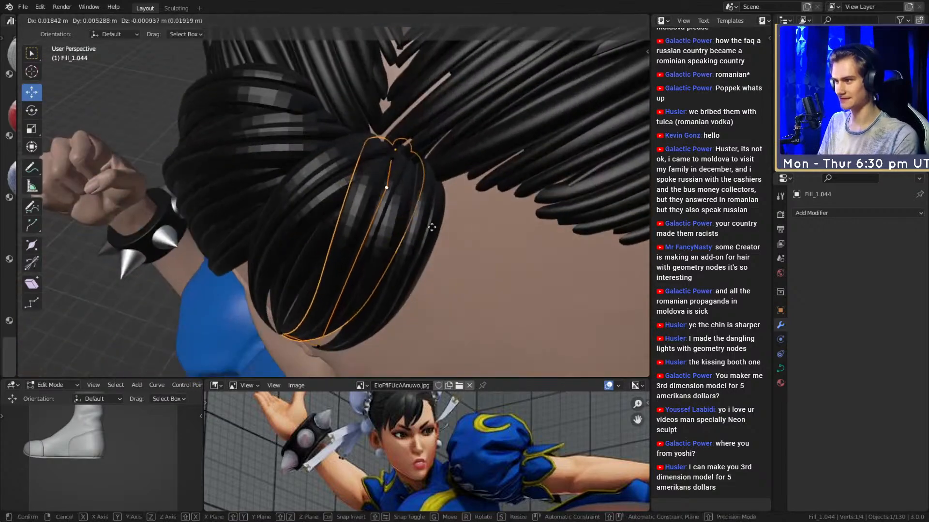
{"action": "middle_click_drag", "start_coordinate": [425, 257], "coordinate": [360, 225]}
{"action": "scroll", "coordinate": [401, 279], "scroll_direction": "down", "scroll_amount": 3}
{"action": "key", "text": "Tab"}
{"action": "left_click", "coordinate": [495, 251]}
{"action": "scroll", "coordinate": [451, 264], "scroll_direction": "down", "scroll_amount": 4}
{"action": "scroll", "coordinate": [405, 252], "scroll_direction": "up", "scroll_amount": 6}
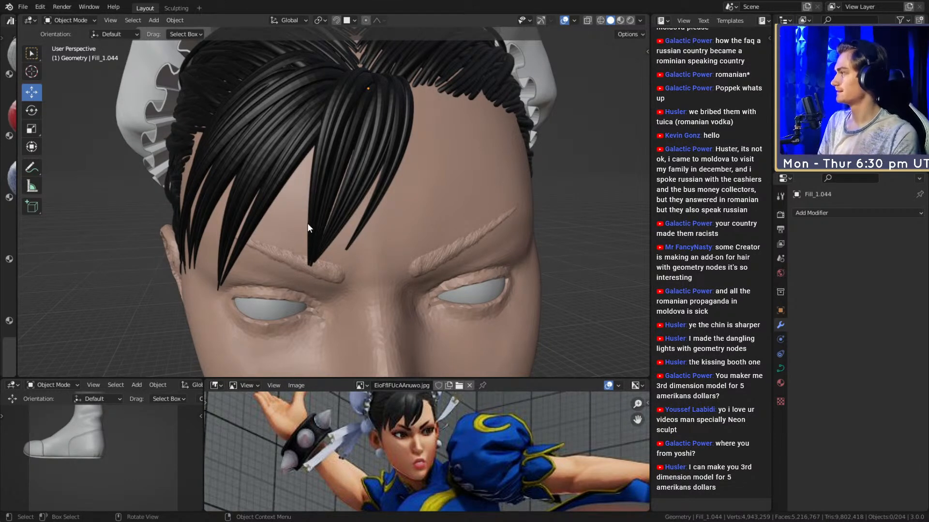
Reshape the thin inner-edge strand by shifting its lower control point and repositioning its tip.
{"action": "middle_click_drag", "start_coordinate": [296, 213], "coordinate": [365, 231]}
{"action": "left_click", "coordinate": [372, 244]}
{"action": "middle_click_drag", "start_coordinate": [366, 247], "coordinate": [401, 245]}
{"action": "key", "text": "g"}
{"action": "left_click", "coordinate": [401, 241]}
{"action": "left_click", "coordinate": [298, 321]}
{"action": "middle_click_drag", "start_coordinate": [298, 321], "coordinate": [356, 302]}
{"action": "key", "text": "g"}
{"action": "left_click", "coordinate": [358, 288]}
Adjust the inner-edge strand's bend once more, finish editing its curve and clear the selection.
{"action": "left_click", "coordinate": [358, 223]}
{"action": "middle_click_drag", "start_coordinate": [359, 222], "coordinate": [468, 229]}
{"action": "key", "text": "g"}
{"action": "left_click", "coordinate": [396, 228]}
{"action": "key", "text": "Tab"}
{"action": "scroll", "coordinate": [382, 230], "scroll_direction": "down", "scroll_amount": 5}
{"action": "left_click", "coordinate": [550, 196]}
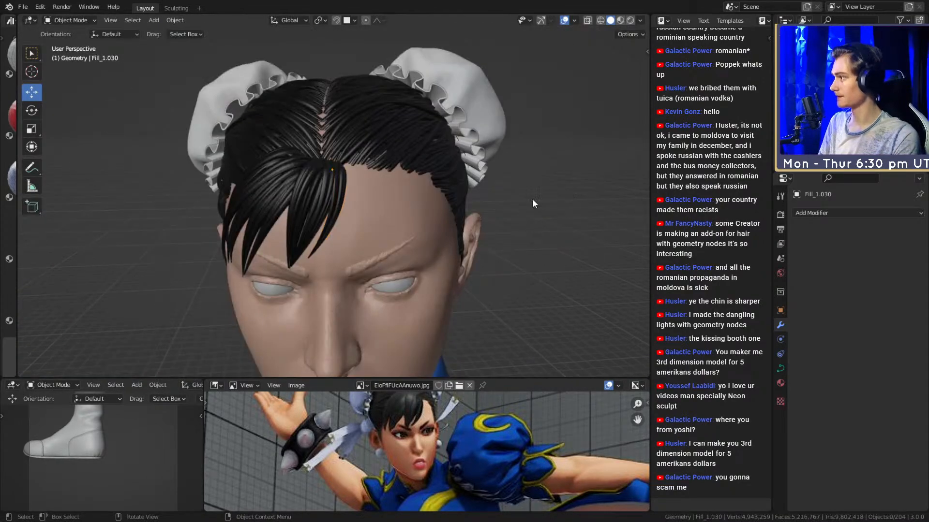
Save the figurine file and check the fringe from the front and side.
{"action": "scroll", "coordinate": [358, 210], "scroll_direction": "up", "scroll_amount": 3}
{"action": "mouse_move", "coordinate": [358, 210]}
{"action": "middle_mouse_down"}
{"action": "mouse_move", "coordinate": [373, 226]}
{"action": "mouse_move", "coordinate": [365, 237]}
{"action": "mouse_move", "coordinate": [407, 211]}
{"action": "mouse_move", "coordinate": [373, 214]}
{"action": "mouse_move", "coordinate": [526, 161]}
{"action": "mouse_move", "coordinate": [358, 219]}
{"action": "middle_mouse_up"}
{"action": "scroll", "coordinate": [358, 217], "scroll_direction": "up", "scroll_amount": 3}
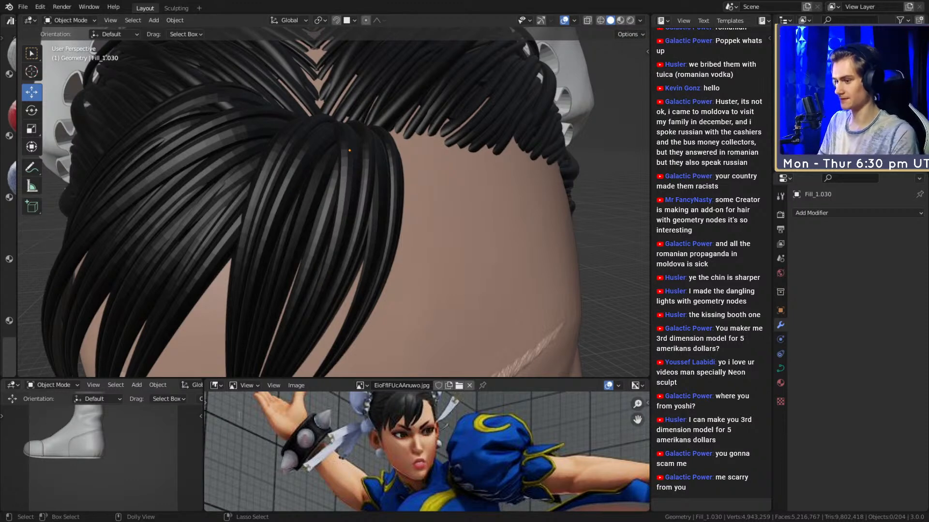
{"action": "key", "text": "ctrl+s"}
{"action": "scroll", "coordinate": [350, 219], "scroll_direction": "down", "scroll_amount": 5}
{"action": "middle_click_drag", "start_coordinate": [359, 240], "coordinate": [282, 214]}
{"action": "scroll", "coordinate": [303, 232], "scroll_direction": "up", "scroll_amount": 4}
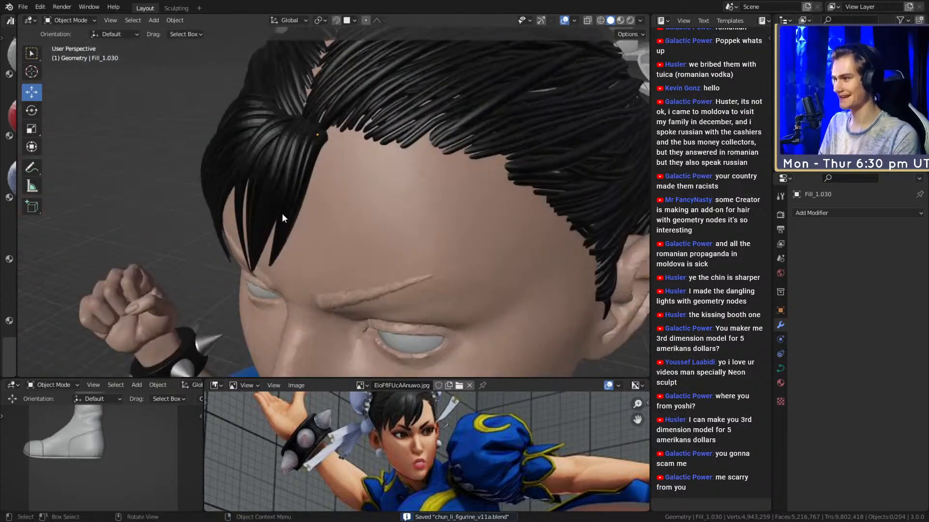
{"action": "scroll", "coordinate": [282, 214], "scroll_direction": "down", "scroll_amount": 5}
{"action": "scroll", "coordinate": [277, 236], "scroll_direction": "up", "scroll_amount": 5}
Swing the thin inner-edge strand's lower control point away from the central lock and adjust its upper control point to match.
{"action": "middle_click_drag", "start_coordinate": [389, 249], "coordinate": [338, 207]}
{"action": "scroll", "coordinate": [371, 215], "scroll_direction": "up", "scroll_amount": 4}
{"action": "key", "text": "Tab"}
{"action": "middle_click_drag", "start_coordinate": [386, 240], "coordinate": [410, 232]}
{"action": "key", "text": "g"}
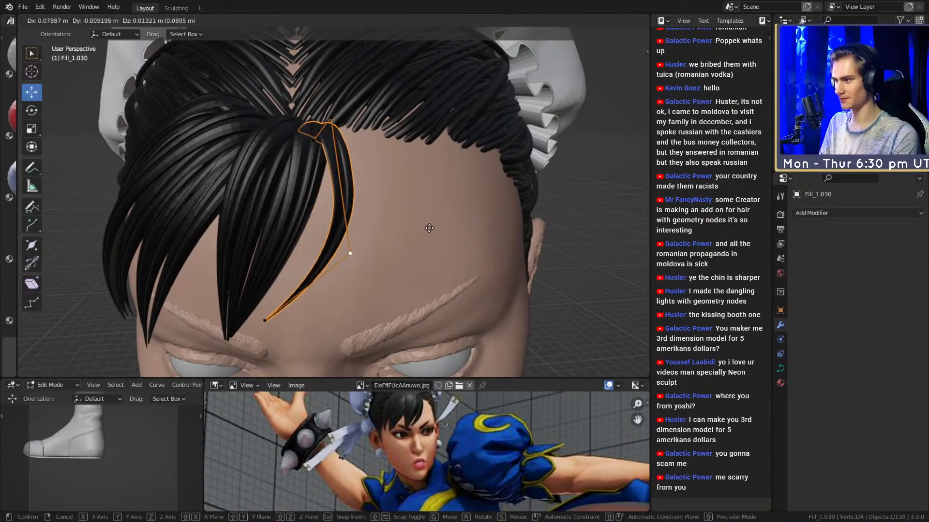
{"action": "middle_click_drag", "start_coordinate": [360, 122], "coordinate": [387, 165]}
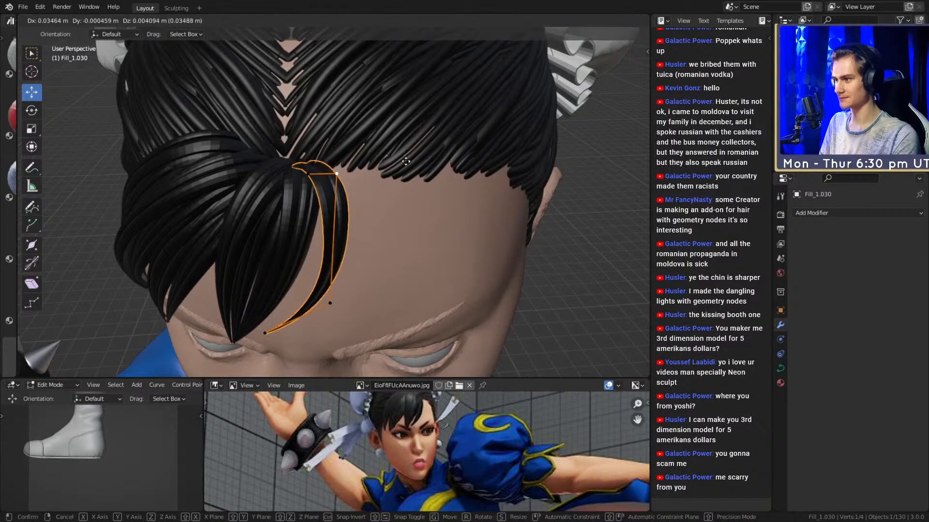
{"action": "middle_click_drag", "start_coordinate": [350, 223], "coordinate": [388, 173]}
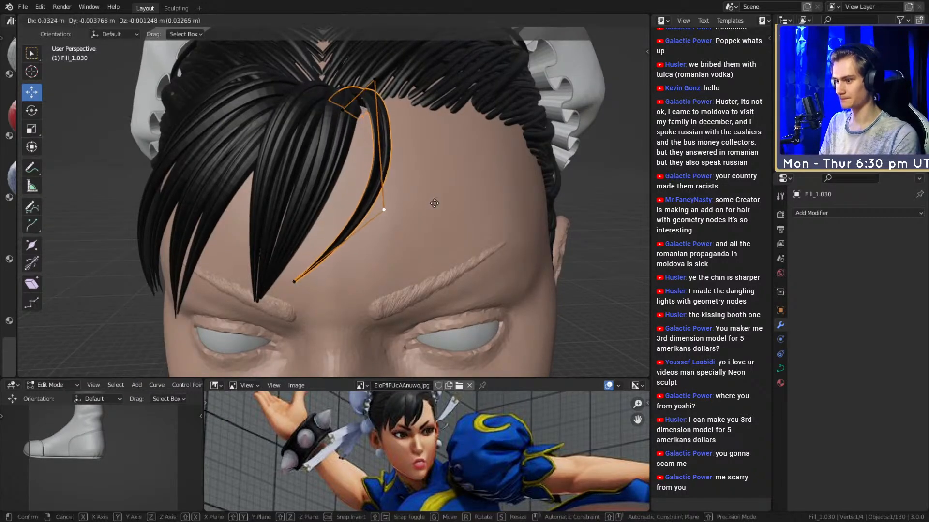
Move the inner-edge strand's upper control point about 0.07 m along X, away from the central lock, and finish editing.
{"action": "middle_click_drag", "start_coordinate": [442, 202], "coordinate": [372, 170]}
{"action": "left_click", "coordinate": [328, 173]}
{"action": "key", "text": "g"}
{"action": "left_click", "coordinate": [395, 179]}
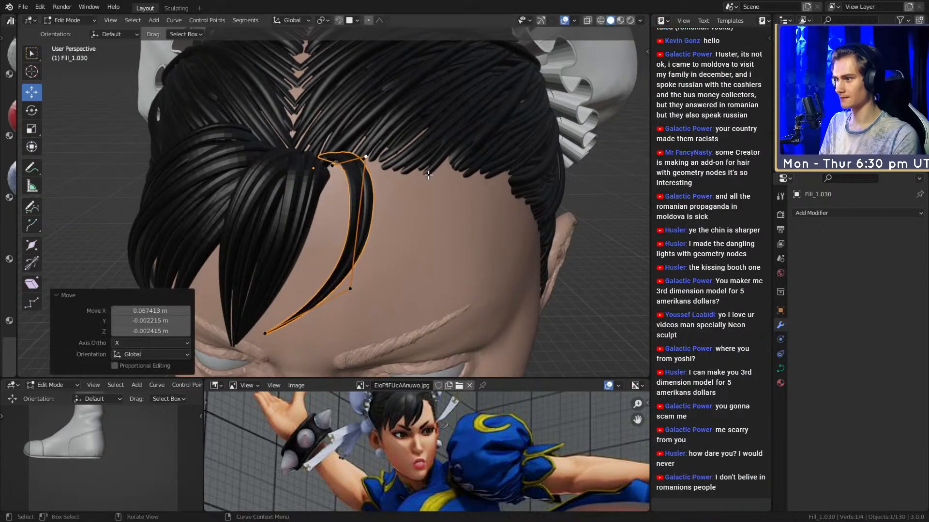
{"action": "middle_click_drag", "start_coordinate": [400, 271], "coordinate": [407, 239]}
{"action": "middle_click_drag", "start_coordinate": [320, 316], "coordinate": [353, 289]}
{"action": "key", "text": "Tab"}
Duplicate the central lock's neighbouring strand and place the copy in the gap beside the inner-edge strand.
{"action": "mouse_move", "coordinate": [396, 234]}
{"action": "middle_mouse_down"}
{"action": "mouse_move", "coordinate": [380, 247]}
{"action": "mouse_move", "coordinate": [398, 248]}
{"action": "middle_mouse_up"}
{"action": "left_click", "coordinate": [342, 230]}
{"action": "key", "text": "g"}
{"action": "key", "text": "Tab"}
{"action": "middle_click_drag", "start_coordinate": [387, 172], "coordinate": [476, 222]}
{"action": "key", "text": "shift+d"}
{"action": "left_click", "coordinate": [415, 181]}
Reposition the copy's tip towards the central lock's point and adjust its root control point at the parting.
{"action": "key", "text": "Tab"}
{"action": "scroll", "coordinate": [404, 230], "scroll_direction": "up", "scroll_amount": 3}
{"action": "middle_click_drag", "start_coordinate": [346, 357], "coordinate": [364, 311]}
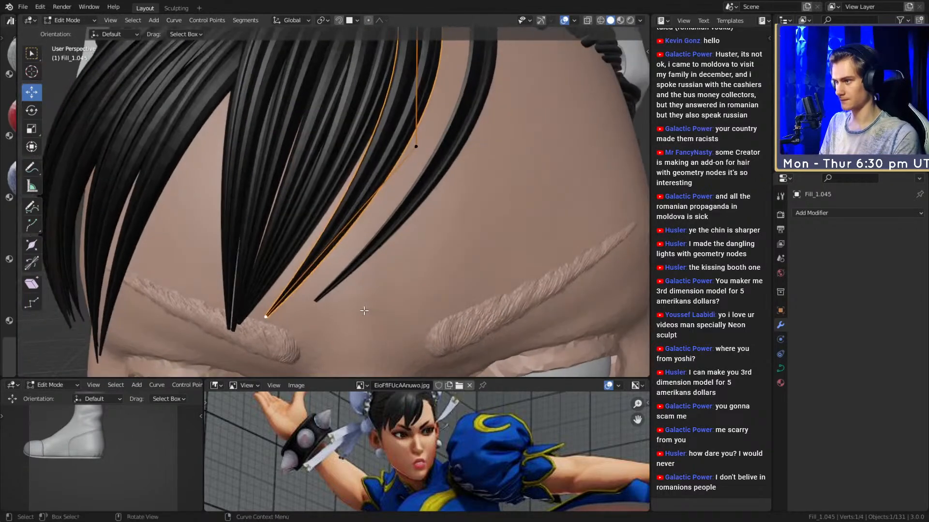
{"action": "scroll", "coordinate": [411, 181], "scroll_direction": "down", "scroll_amount": 4}
{"action": "middle_click_drag", "start_coordinate": [390, 236], "coordinate": [480, 301]}
{"action": "middle_click_drag", "start_coordinate": [375, 195], "coordinate": [419, 145]}
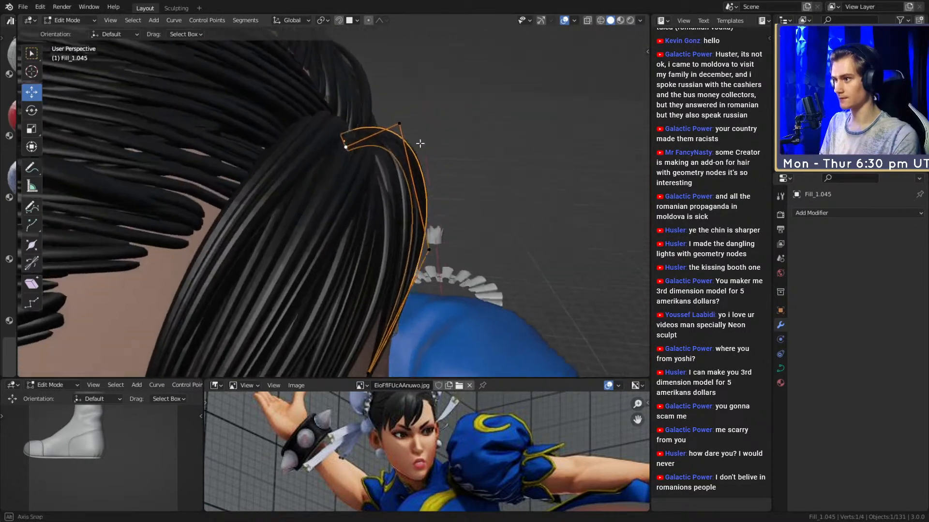
Move the copy's lower control point about -0.022 m in X and 0.026 m in Y, and tilt its upper control point.
{"action": "middle_click_drag", "start_coordinate": [468, 166], "coordinate": [344, 177]}
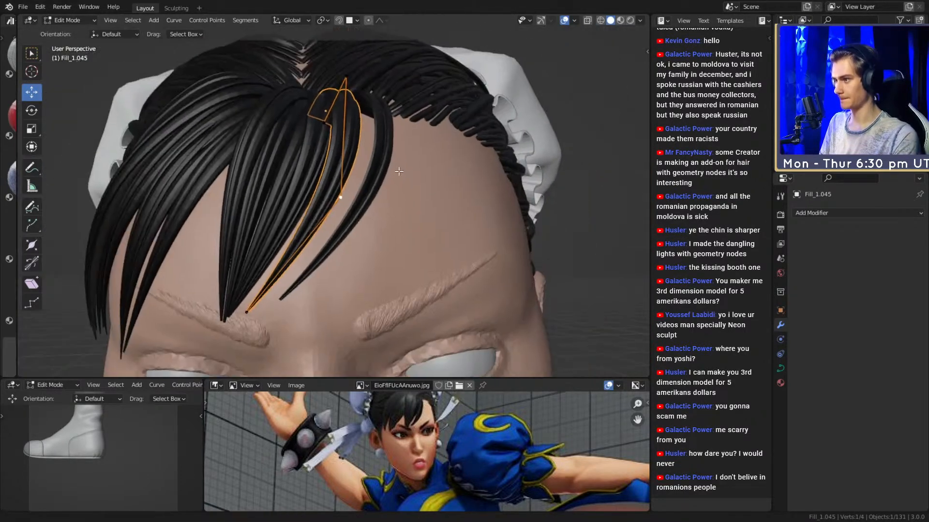
{"action": "middle_click_drag", "start_coordinate": [412, 210], "coordinate": [386, 203]}
{"action": "left_click", "coordinate": [399, 203]}
{"action": "middle_click_drag", "start_coordinate": [363, 234], "coordinate": [449, 252]}
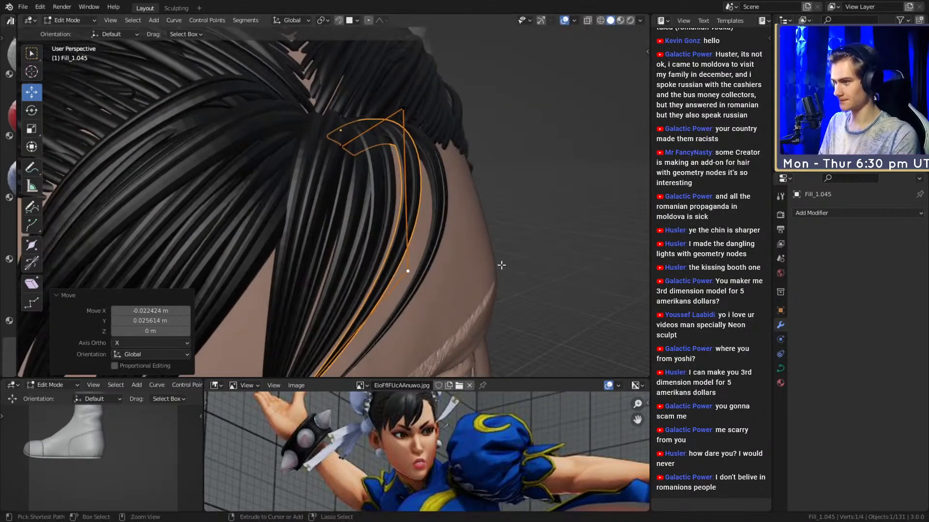
{"action": "left_click", "coordinate": [404, 112]}
{"action": "middle_click_drag", "start_coordinate": [413, 120], "coordinate": [512, 172]}
{"action": "key", "text": "ctrl+t"}
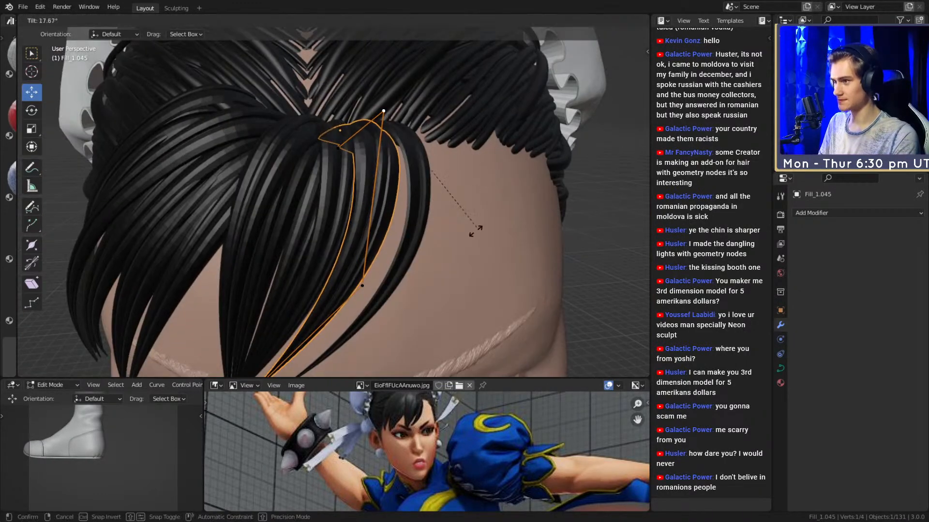
Refine the copied strand's bend by repositioning its control points to follow the central lock, and finish editing.
{"action": "middle_click_drag", "start_coordinate": [320, 346], "coordinate": [349, 240]}
{"action": "left_click", "coordinate": [332, 257]}
{"action": "key", "text": "g"}
{"action": "left_click", "coordinate": [372, 261]}
{"action": "left_click", "coordinate": [409, 280]}
{"action": "key", "text": "g"}
{"action": "left_click", "coordinate": [395, 237]}
{"action": "key", "text": "g"}
{"action": "left_click", "coordinate": [460, 215]}
{"action": "key", "text": "Tab"}
Duplicate the thin inner-edge strand, offsetting the copy about 0.017 m in X, 0.004 m in Y and 0.010 m in Z.
{"action": "scroll", "coordinate": [460, 215], "scroll_direction": "down", "scroll_amount": 5}
{"action": "scroll", "coordinate": [400, 245], "scroll_direction": "up", "scroll_amount": 5}
{"action": "scroll", "coordinate": [308, 254], "scroll_direction": "up", "scroll_amount": 3}
{"action": "left_click", "coordinate": [352, 238]}
{"action": "scroll", "coordinate": [413, 244], "scroll_direction": "up", "scroll_amount": 2}
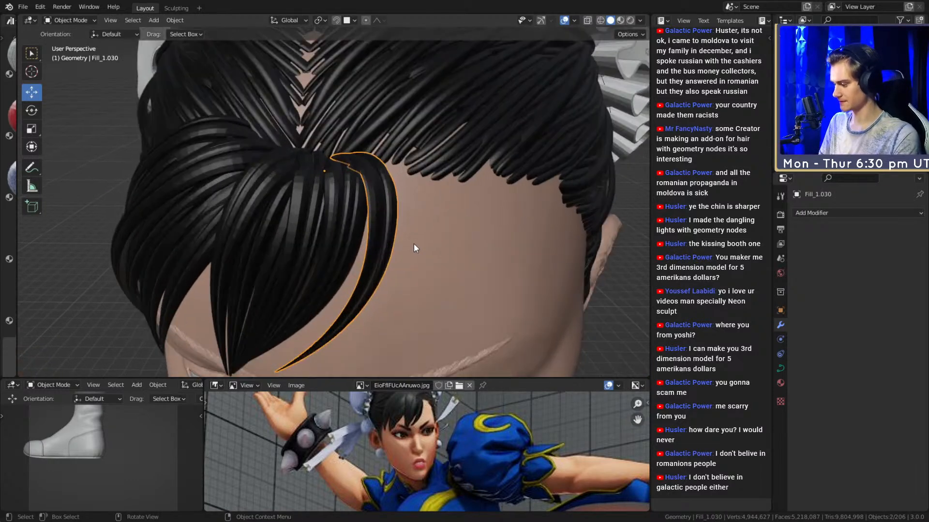
{"action": "left_click", "coordinate": [426, 239]}
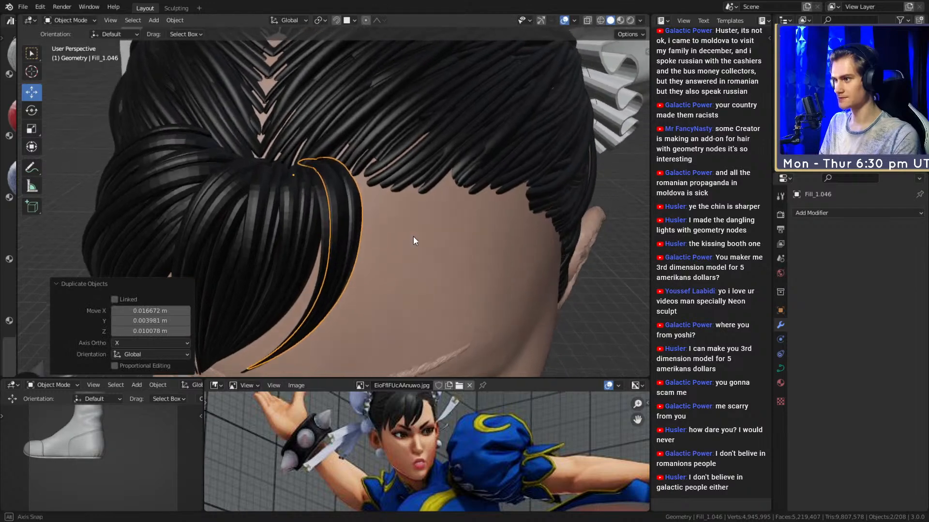
{"action": "middle_click_drag", "start_coordinate": [413, 236], "coordinate": [369, 281]}
Shift the new inner-edge copy's upper control points so it fans out beside the original at the hairline.
{"action": "key", "text": "Tab"}
{"action": "middle_click_drag", "start_coordinate": [388, 311], "coordinate": [416, 213]}
{"action": "left_click", "coordinate": [461, 269]}
{"action": "key", "text": "g"}
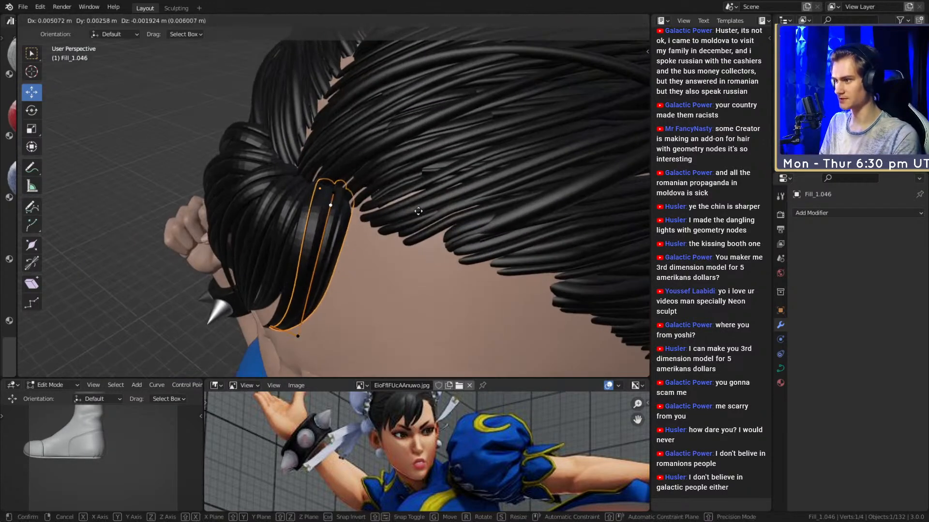
{"action": "left_click", "coordinate": [335, 194]}
{"action": "middle_click_drag", "start_coordinate": [338, 197], "coordinate": [432, 218]}
{"action": "key", "text": "g"}
{"action": "left_click", "coordinate": [453, 236]}
Move the inner-edge copy's tip by about 0.02 m and its lower control point about 0.008 m along X.
{"action": "middle_click_drag", "start_coordinate": [399, 273], "coordinate": [392, 260]}
{"action": "left_click", "coordinate": [335, 283]}
{"action": "middle_click_drag", "start_coordinate": [338, 282], "coordinate": [429, 273]}
{"action": "key", "text": "g"}
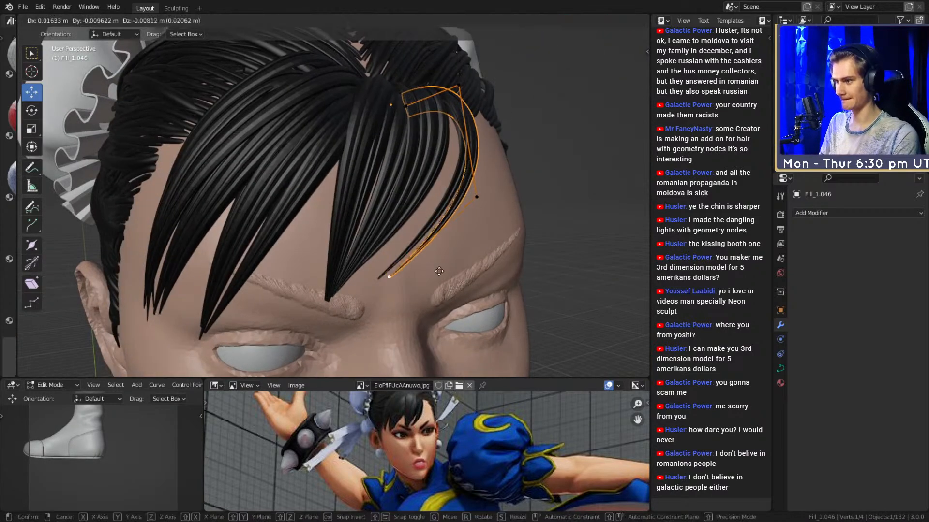
{"action": "middle_click_drag", "start_coordinate": [469, 250], "coordinate": [464, 215]}
{"action": "key", "text": "g"}
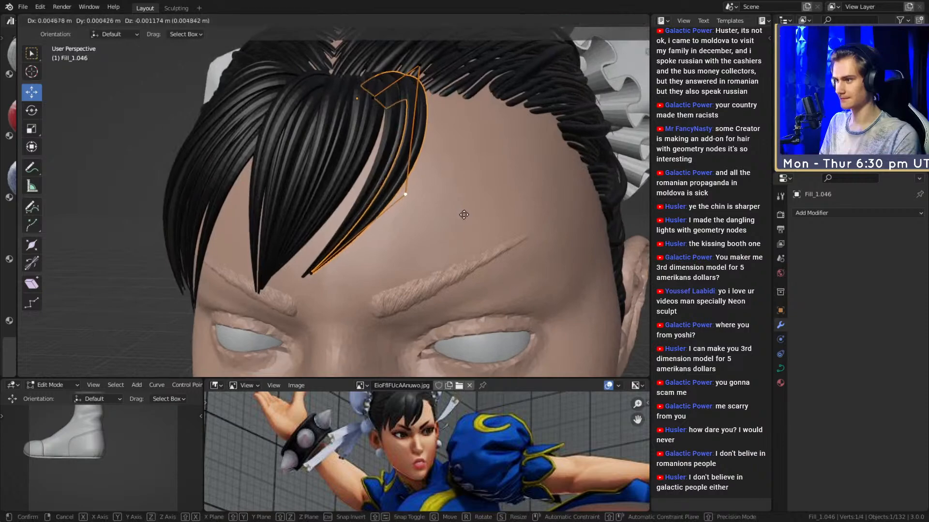
{"action": "middle_click_drag", "start_coordinate": [459, 174], "coordinate": [430, 222]}
{"action": "scroll", "coordinate": [431, 223], "scroll_direction": "down", "scroll_amount": 6}
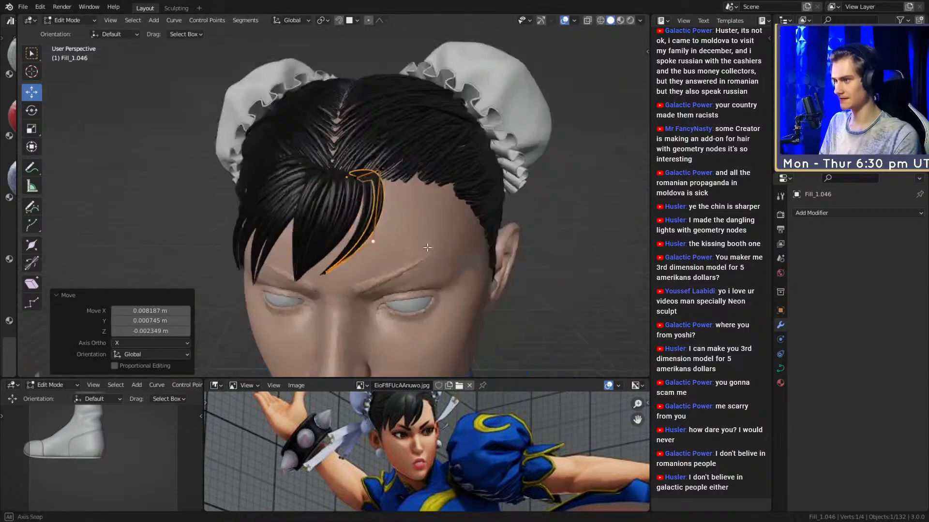
Adjust the inner-edge copy's lower bend once more, finish editing and clear the selection.
{"action": "scroll", "coordinate": [365, 242], "scroll_direction": "up", "scroll_amount": 4}
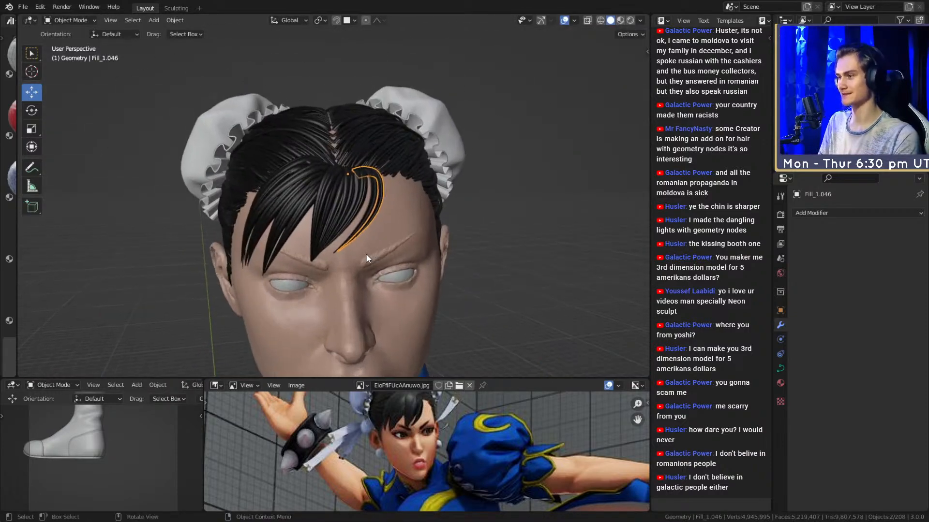
{"action": "scroll", "coordinate": [484, 227], "scroll_direction": "up", "scroll_amount": 6}
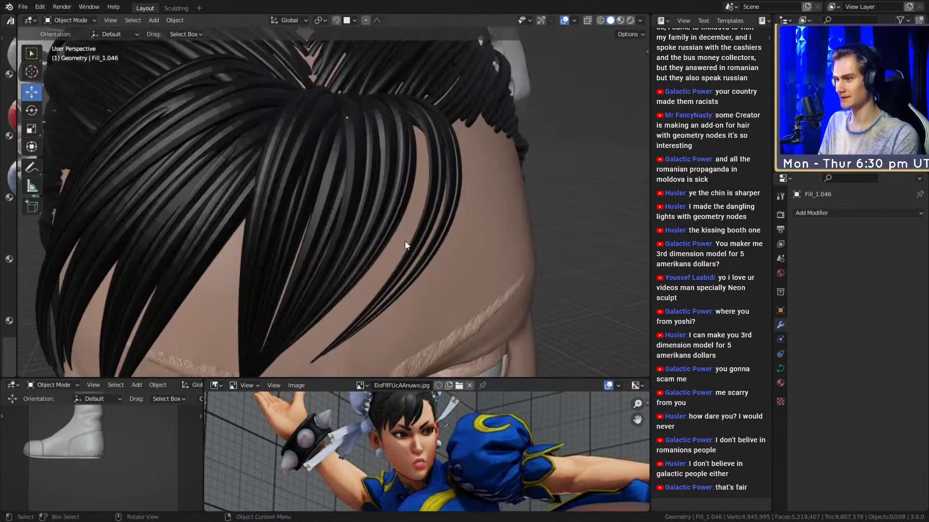
{"action": "scroll", "coordinate": [459, 211], "scroll_direction": "down", "scroll_amount": 5}
{"action": "key", "text": "Tab"}
{"action": "scroll", "coordinate": [406, 289], "scroll_direction": "up", "scroll_amount": 6}
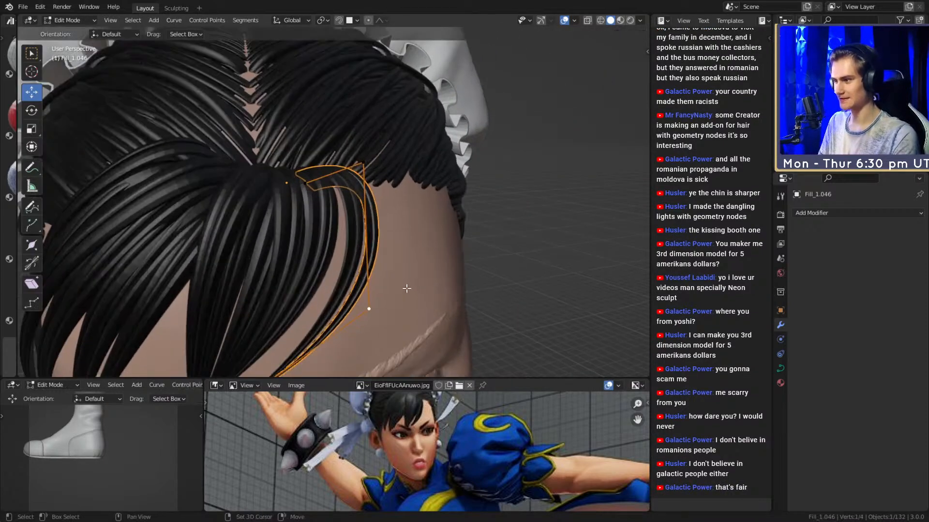
{"action": "middle_click_drag", "start_coordinate": [405, 228], "coordinate": [398, 264]}
{"action": "left_click", "coordinate": [418, 253]}
{"action": "scroll", "coordinate": [407, 256], "scroll_direction": "down", "scroll_amount": 5}
{"action": "key", "text": "Tab"}
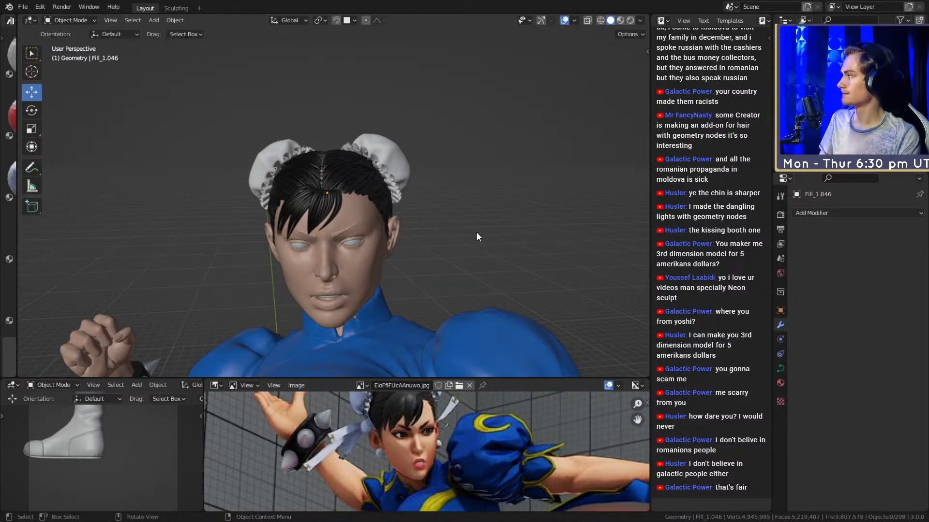
Compare the whole head with the reference and save the figurine file.
{"action": "scroll", "coordinate": [431, 254], "scroll_direction": "up", "scroll_amount": 2}
{"action": "scroll", "coordinate": [382, 246], "scroll_direction": "down", "scroll_amount": 5}
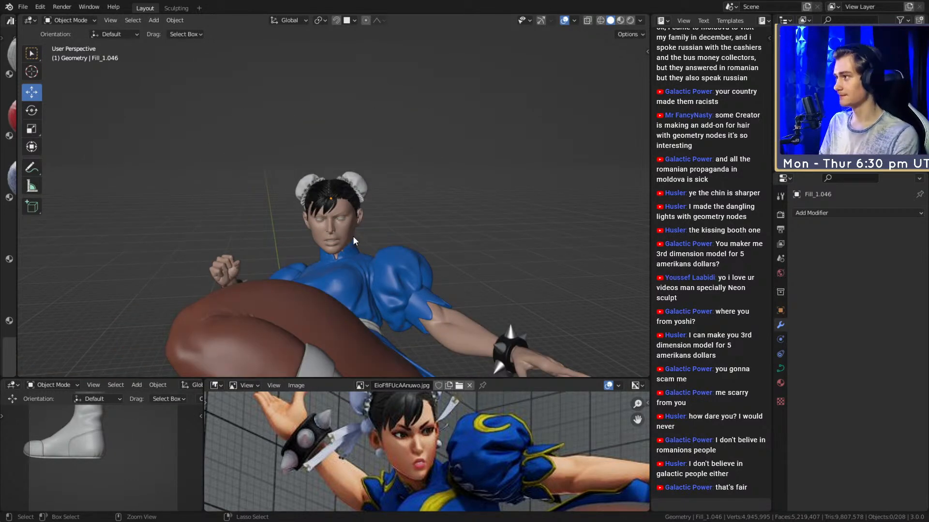
{"action": "scroll", "coordinate": [322, 218], "scroll_direction": "up", "scroll_amount": 6}
{"action": "key", "text": "ctrl+s"}
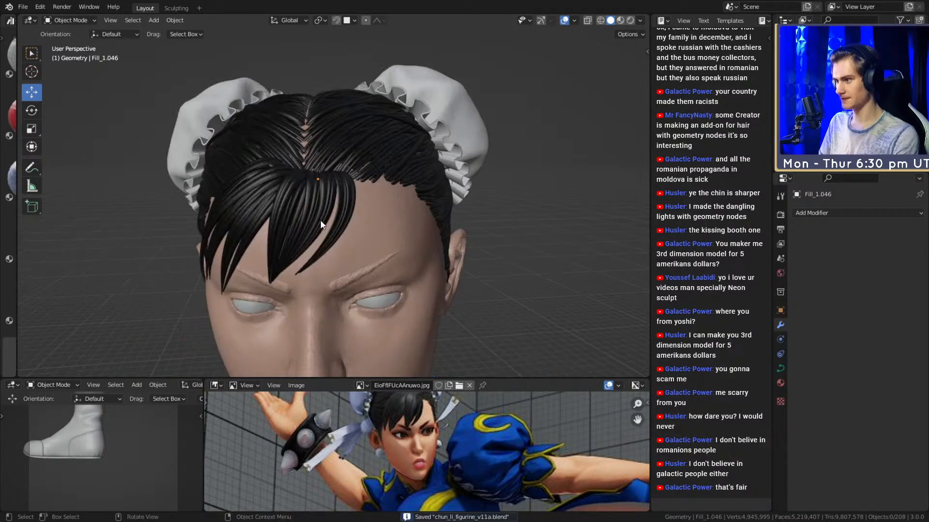
Select the upper and lower control points of the central lock's five strands and subdivide their segments with one cut.
{"action": "middle_click_drag", "start_coordinate": [327, 202], "coordinate": [369, 225]}
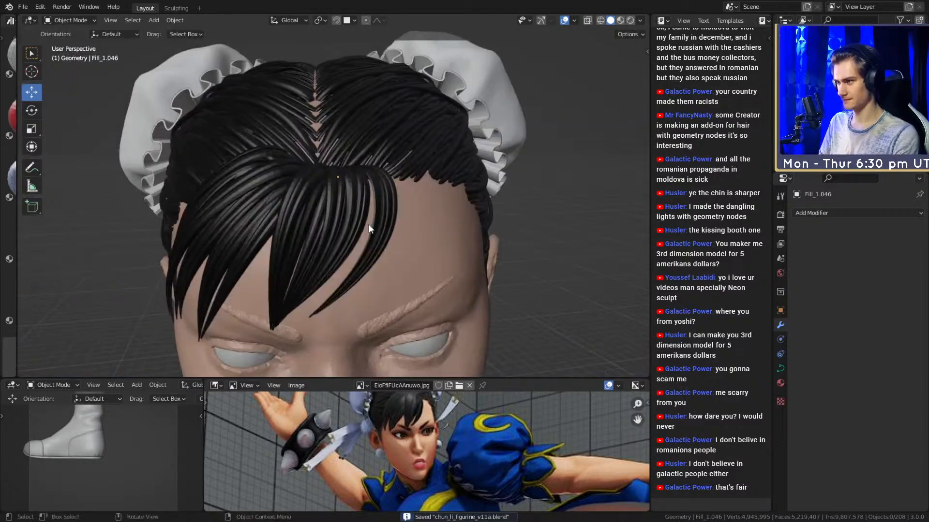
{"action": "scroll", "coordinate": [363, 218], "scroll_direction": "up", "scroll_amount": 4}
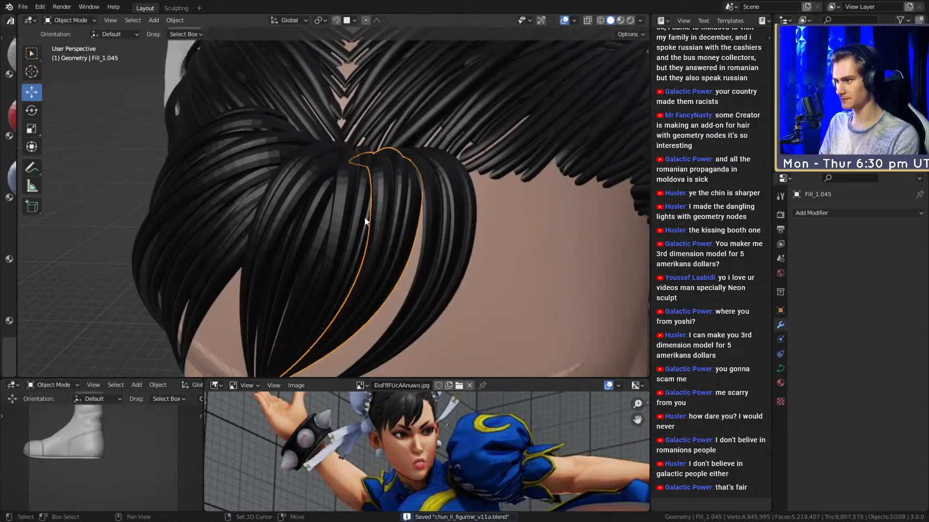
{"action": "middle_click_drag", "start_coordinate": [329, 237], "coordinate": [443, 165]}
{"action": "key", "text": "Tab"}
{"action": "scroll", "coordinate": [417, 225], "scroll_direction": "up", "scroll_amount": 3}
{"action": "middle_click_drag", "start_coordinate": [388, 178], "coordinate": [415, 221]}
{"action": "key", "text": "c"}
{"action": "left_click_drag", "start_coordinate": [420, 232], "coordinate": [314, 150]}
{"action": "key", "text": "Escape"}
{"action": "middle_click_drag", "start_coordinate": [315, 150], "coordinate": [406, 217]}
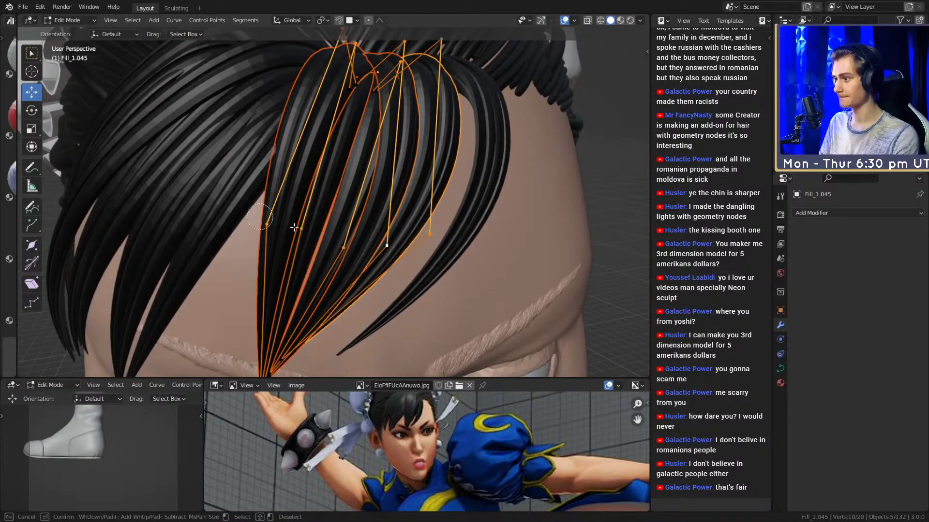
{"action": "right_click", "coordinate": [439, 220]}
{"action": "left_click", "coordinate": [447, 238]}
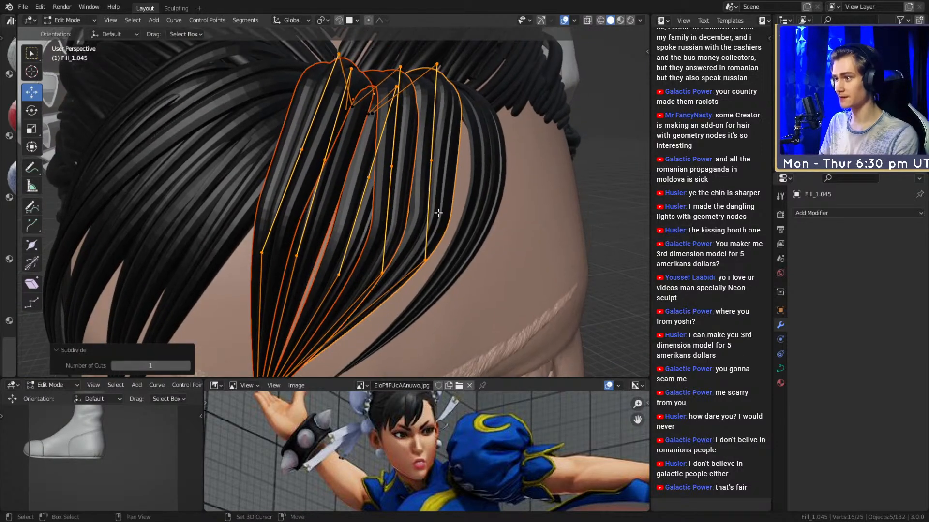
Move control points of the subdivided strands to give the central lock a fuller curve, and finish editing.
{"action": "middle_click_drag", "start_coordinate": [448, 238], "coordinate": [416, 219]}
{"action": "middle_click_drag", "start_coordinate": [446, 177], "coordinate": [446, 270]}
{"action": "key", "text": "g"}
{"action": "left_click", "coordinate": [550, 182]}
{"action": "scroll", "coordinate": [372, 190], "scroll_direction": "down", "scroll_amount": 5}
{"action": "scroll", "coordinate": [361, 229], "scroll_direction": "up", "scroll_amount": 6}
{"action": "scroll", "coordinate": [426, 242], "scroll_direction": "down", "scroll_amount": 4}
{"action": "scroll", "coordinate": [419, 247], "scroll_direction": "up", "scroll_amount": 4}
{"action": "key", "text": "Tab"}
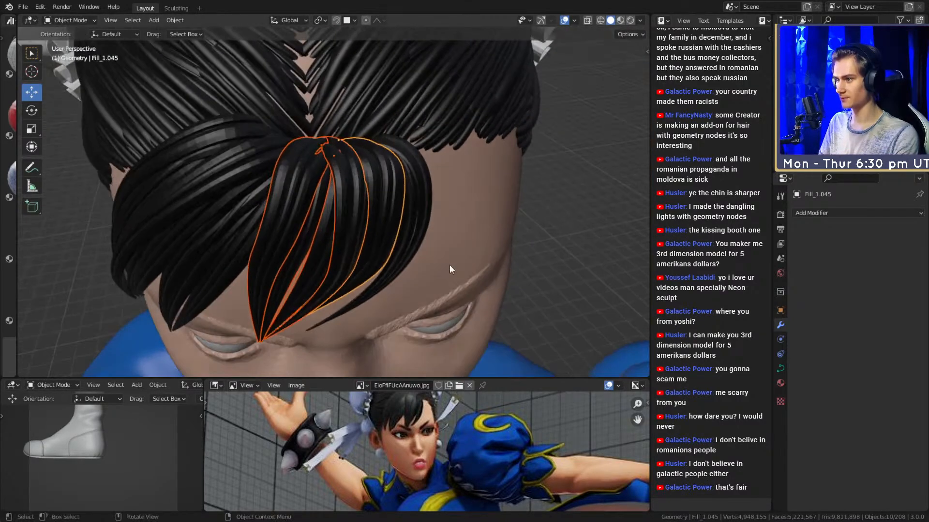
Select the five strands' lower control points and move them about -0.025 m in X and -0.05 m in Z.
{"action": "middle_click_drag", "start_coordinate": [565, 224], "coordinate": [401, 202]}
{"action": "scroll", "coordinate": [401, 202], "scroll_direction": "up", "scroll_amount": 2}
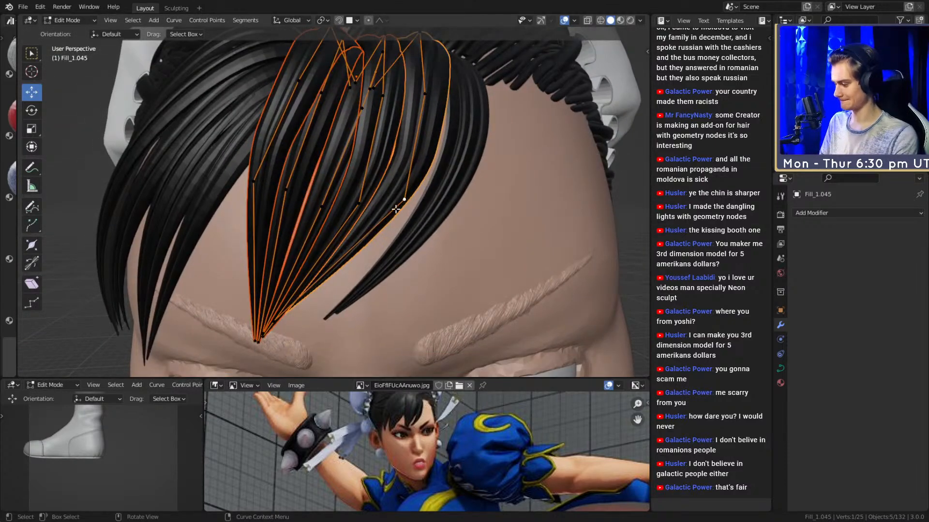
{"action": "key", "text": "Escape"}
{"action": "middle_click_drag", "start_coordinate": [237, 177], "coordinate": [398, 196]}
{"action": "key", "text": "g"}
{"action": "left_click", "coordinate": [410, 241]}
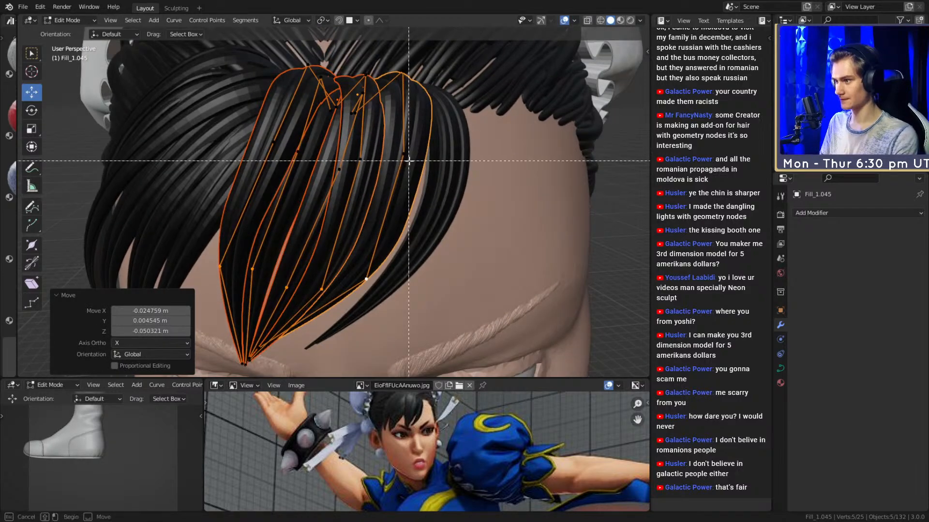
Reposition the middle control points of the central lock's inner strands one at a time to even out their spacing.
{"action": "right_click", "coordinate": [343, 171]}
{"action": "key", "text": "Escape"}
{"action": "middle_click_drag", "start_coordinate": [406, 162], "coordinate": [454, 166]}
{"action": "key", "text": "g"}
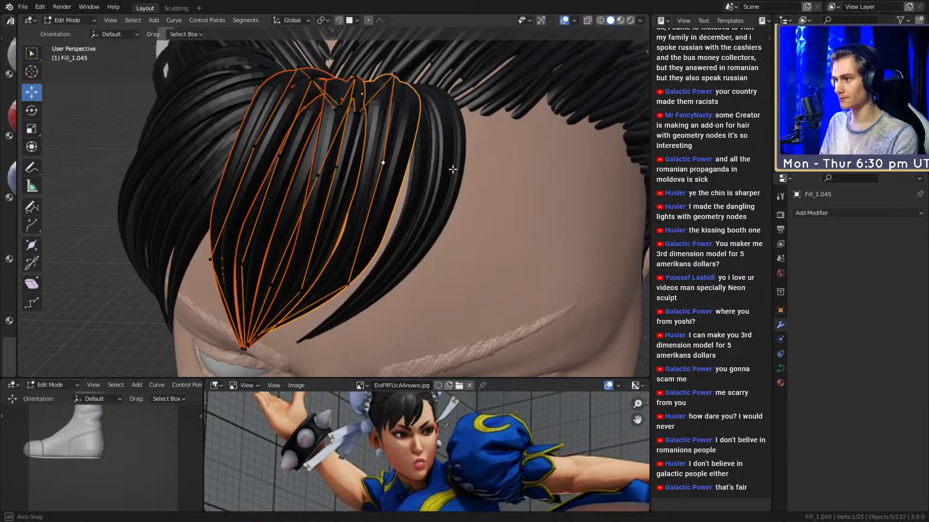
{"action": "left_click", "coordinate": [463, 185]}
{"action": "left_click", "coordinate": [339, 185]}
{"action": "middle_click_drag", "start_coordinate": [339, 184], "coordinate": [409, 180]}
{"action": "left_click", "coordinate": [404, 190]}
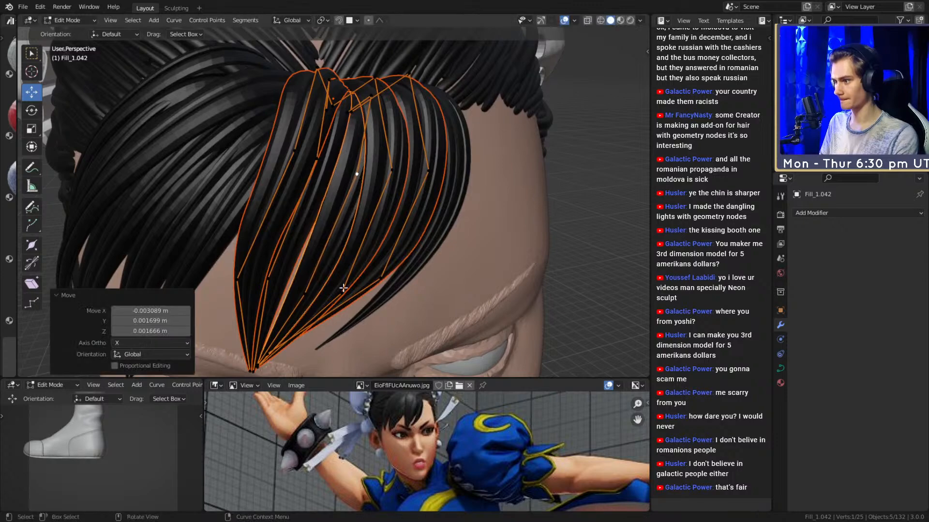
{"action": "middle_click_drag", "start_coordinate": [366, 288], "coordinate": [345, 228]}
Reposition the middle control points of the central lock's outer strands.
{"action": "left_click", "coordinate": [292, 171]}
{"action": "key", "text": "g"}
{"action": "left_click", "coordinate": [328, 176]}
{"action": "middle_click_drag", "start_coordinate": [338, 175], "coordinate": [323, 171]}
{"action": "key", "text": "g"}
{"action": "left_click", "coordinate": [319, 172]}
Fine-tune the remaining middle control points across the central lock from the side and finish editing.
{"action": "middle_click_drag", "start_coordinate": [380, 193], "coordinate": [332, 189]}
{"action": "left_click", "coordinate": [354, 196]}
{"action": "left_click", "coordinate": [296, 183]}
{"action": "left_click", "coordinate": [270, 189]}
{"action": "middle_click_drag", "start_coordinate": [271, 193], "coordinate": [379, 226]}
{"action": "left_click", "coordinate": [457, 181]}
{"action": "left_click", "coordinate": [402, 171]}
{"action": "key", "text": "Tab"}
Reopen the central lock's curves, nudge the innermost strand's middle control point and finish editing.
{"action": "scroll", "coordinate": [360, 213], "scroll_direction": "down", "scroll_amount": 4}
{"action": "scroll", "coordinate": [379, 230], "scroll_direction": "up", "scroll_amount": 4}
{"action": "middle_click_drag", "start_coordinate": [334, 183], "coordinate": [370, 241]}
{"action": "key", "text": "Tab"}
{"action": "key", "text": "Tab"}
{"action": "scroll", "coordinate": [370, 240], "scroll_direction": "down", "scroll_amount": 2}
{"action": "scroll", "coordinate": [379, 232], "scroll_direction": "up", "scroll_amount": 4}
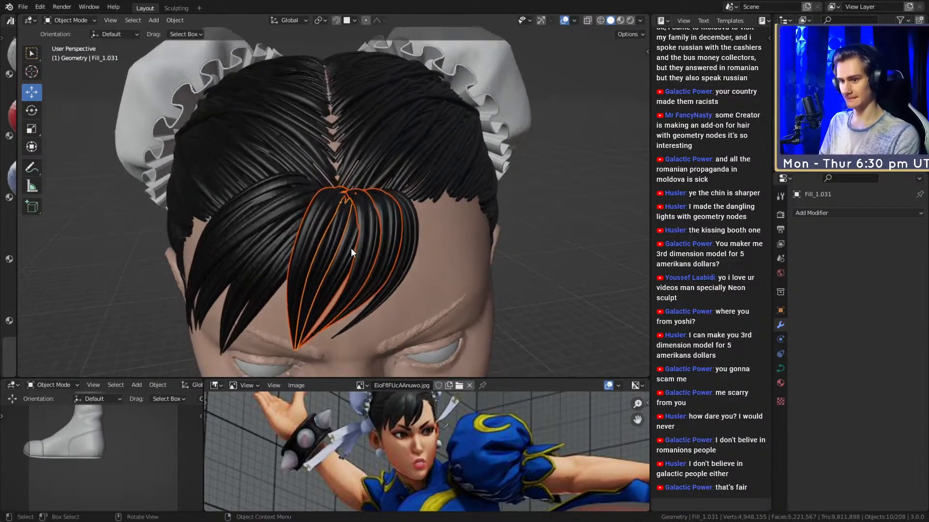
{"action": "middle_click_drag", "start_coordinate": [337, 242], "coordinate": [362, 213]}
{"action": "left_click", "coordinate": [387, 154]}
{"action": "middle_click_drag", "start_coordinate": [388, 154], "coordinate": [363, 217]}
{"action": "key", "text": "Tab"}
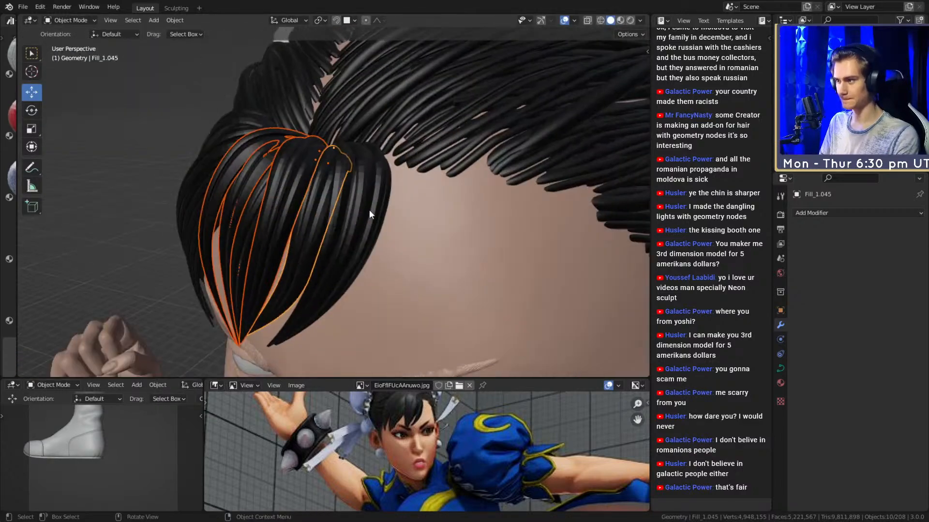
Open the curves of the inner-edge lock's strands and reposition their upper control points near the hairline.
{"action": "left_click", "coordinate": [355, 179], "text": "shift"}
{"action": "middle_click_drag", "start_coordinate": [357, 180], "coordinate": [440, 191]}
{"action": "key", "text": "Tab"}
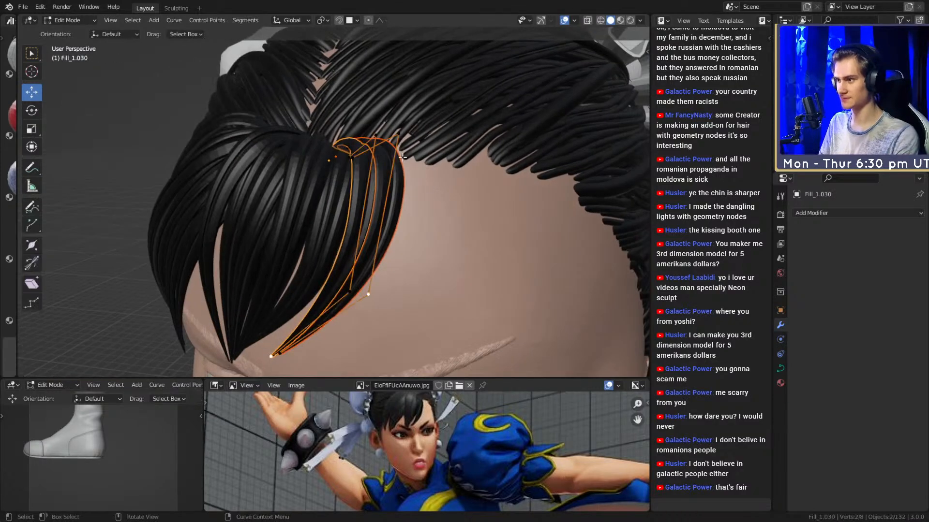
{"action": "left_click", "coordinate": [376, 144], "text": "shift"}
{"action": "key", "text": "g"}
{"action": "middle_click_drag", "start_coordinate": [375, 144], "coordinate": [368, 219]}
{"action": "left_click", "coordinate": [462, 181]}
{"action": "left_click", "coordinate": [396, 229]}
{"action": "left_click", "coordinate": [396, 229], "text": "shift"}
Nudge another control point near the inner-edge strands' roots and finish editing.
{"action": "left_click", "coordinate": [465, 232]}
{"action": "left_click", "coordinate": [348, 164]}
{"action": "middle_click_drag", "start_coordinate": [347, 165], "coordinate": [349, 264]}
{"action": "key", "text": "g"}
{"action": "left_click", "coordinate": [371, 130]}
{"action": "key", "text": "Tab"}
Select the ten strands of the outer and central fringe locks and open their curves for editing.
{"action": "left_click", "coordinate": [341, 174]}
{"action": "left_click", "coordinate": [370, 254], "text": "shift"}
{"action": "left_click", "coordinate": [329, 258], "text": "shift"}
{"action": "left_click", "coordinate": [323, 255], "text": "shift"}
{"action": "left_click", "coordinate": [318, 251], "text": "shift"}
{"action": "left_click", "coordinate": [306, 243], "text": "shift"}
{"action": "middle_click_drag", "start_coordinate": [303, 241], "coordinate": [409, 245]}
{"action": "left_click", "coordinate": [407, 282], "text": "shift"}
{"action": "middle_click_drag", "start_coordinate": [407, 283], "coordinate": [372, 298]}
{"action": "key", "text": "F3"}
{"action": "mouse_move", "coordinate": [442, 217]}
{"action": "middle_mouse_down"}
{"action": "mouse_move", "coordinate": [327, 217]}
{"action": "mouse_move", "coordinate": [363, 227]}
{"action": "middle_mouse_up"}
Brush-select middle control points on the ten strands and set their handle type to Automatic.
{"action": "key", "text": "alt+a"}
{"action": "key", "text": "c"}
{"action": "left_click", "coordinate": [366, 245]}
{"action": "mouse_move", "coordinate": [364, 227]}
{"action": "left_mouse_down"}
{"action": "mouse_move", "coordinate": [321, 172]}
{"action": "mouse_move", "coordinate": [339, 203]}
{"action": "left_mouse_up"}
{"action": "key", "text": "Escape"}
{"action": "mouse_move", "coordinate": [338, 203]}
{"action": "middle_mouse_down"}
{"action": "mouse_move", "coordinate": [385, 244]}
{"action": "mouse_move", "coordinate": [369, 222]}
{"action": "mouse_move", "coordinate": [455, 187]}
{"action": "mouse_move", "coordinate": [400, 225]}
{"action": "mouse_move", "coordinate": [476, 212]}
{"action": "mouse_move", "coordinate": [453, 206]}
{"action": "mouse_move", "coordinate": [466, 210]}
{"action": "mouse_move", "coordinate": [409, 222]}
{"action": "mouse_move", "coordinate": [422, 214]}
{"action": "middle_mouse_up"}
{"action": "left_click", "coordinate": [385, 243], "text": "shift"}
{"action": "key", "text": "c"}
{"action": "left_click", "coordinate": [400, 225]}
{"action": "key", "text": "Escape"}
{"action": "key", "text": "F3"}
{"action": "left_click", "coordinate": [476, 211]}
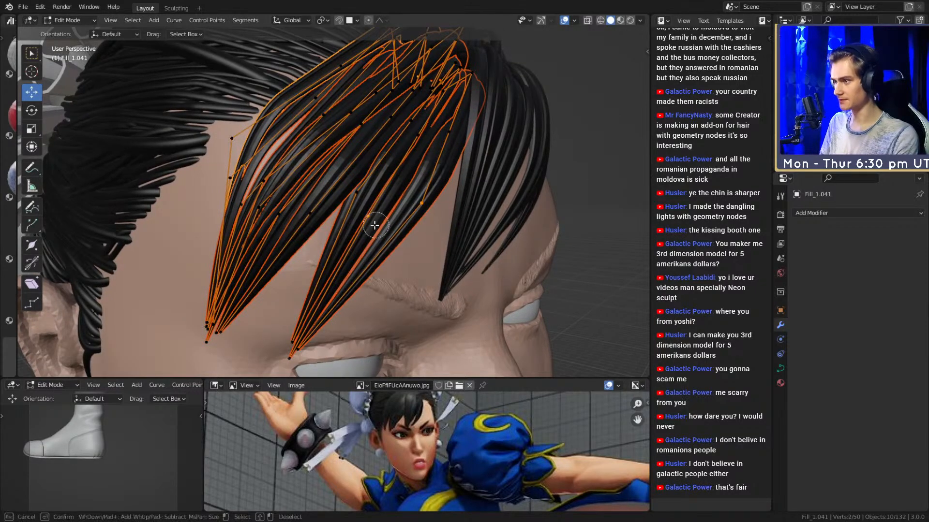
Move and scale the row of middle control points across the ten strands to reshape the locks' volume.
{"action": "mouse_move", "coordinate": [370, 230]}
{"action": "middle_mouse_down"}
{"action": "mouse_move", "coordinate": [357, 247]}
{"action": "mouse_move", "coordinate": [376, 245]}
{"action": "middle_mouse_up"}
{"action": "key", "text": "g"}
{"action": "left_click", "coordinate": [347, 274]}
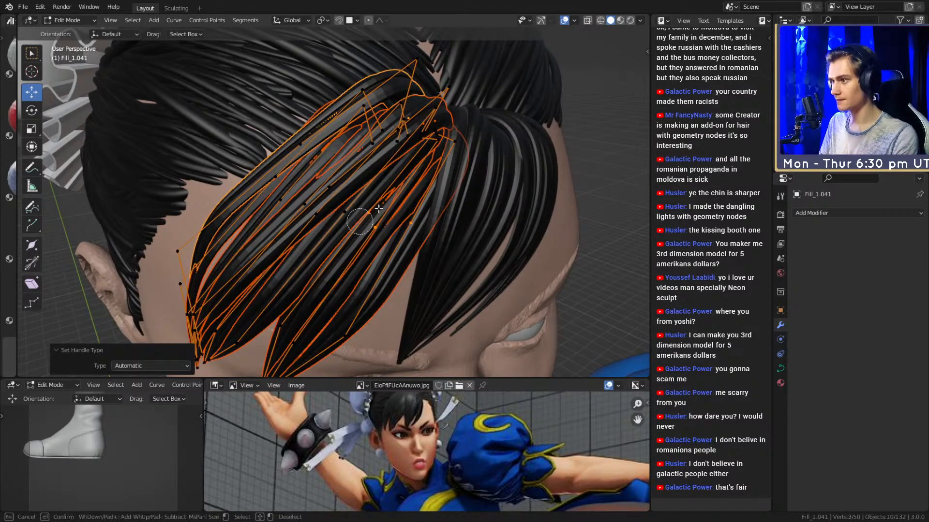
{"action": "key", "text": "Escape"}
{"action": "middle_click_drag", "start_coordinate": [377, 202], "coordinate": [430, 222]}
{"action": "left_click", "coordinate": [420, 222]}
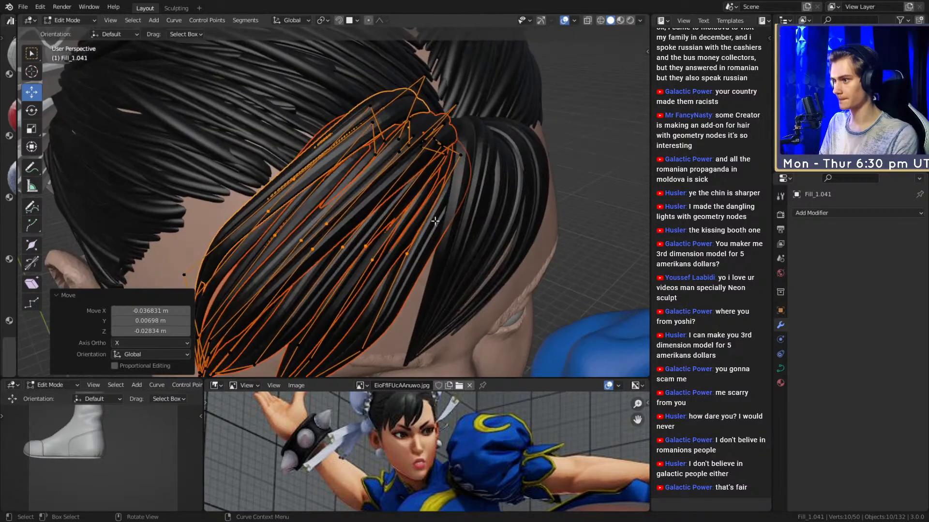
{"action": "key", "text": "s"}
Reposition the outermost strand's protruding control point, checking it from the side.
{"action": "left_click", "coordinate": [184, 275]}
{"action": "middle_click_drag", "start_coordinate": [524, 234], "coordinate": [444, 195]}
{"action": "key", "text": "g"}
{"action": "left_click", "coordinate": [535, 207]}
{"action": "key", "text": "g"}
{"action": "left_click", "coordinate": [328, 159]}
{"action": "left_click", "coordinate": [341, 179]}
Brush-select control points near the parting, then rotate and move them to tilt the strands.
{"action": "key", "text": "alt+a"}
{"action": "key", "text": "c"}
{"action": "key", "text": "r"}
{"action": "left_click", "coordinate": [484, 169]}
{"action": "key", "text": "g"}
{"action": "left_click", "coordinate": [342, 119]}
Reposition individual root control points of the locks near the parting and finish editing.
{"action": "middle_click_drag", "start_coordinate": [342, 119], "coordinate": [373, 97]}
{"action": "left_click", "coordinate": [335, 125]}
{"action": "key", "text": "g"}
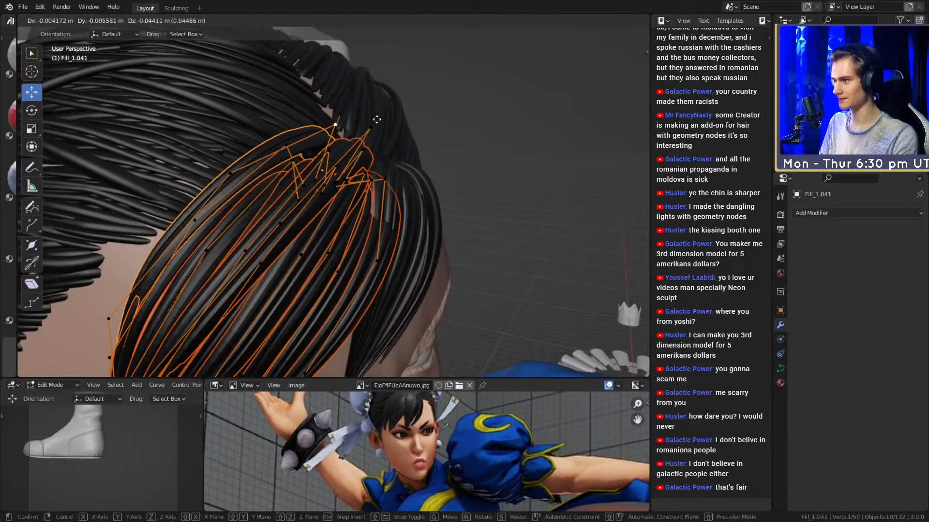
{"action": "middle_click_drag", "start_coordinate": [378, 129], "coordinate": [466, 196]}
{"action": "key", "text": "g"}
{"action": "left_click", "coordinate": [268, 163]}
{"action": "left_click", "coordinate": [282, 153]}
{"action": "key", "text": "g"}
{"action": "left_click", "coordinate": [474, 204]}
{"action": "key", "text": "Tab"}
Move the middle and lower control points of the fringe's front side strand inward, then finish editing.
{"action": "scroll", "coordinate": [350, 235], "scroll_direction": "down", "scroll_amount": 8}
{"action": "scroll", "coordinate": [361, 225], "scroll_direction": "up", "scroll_amount": 10}
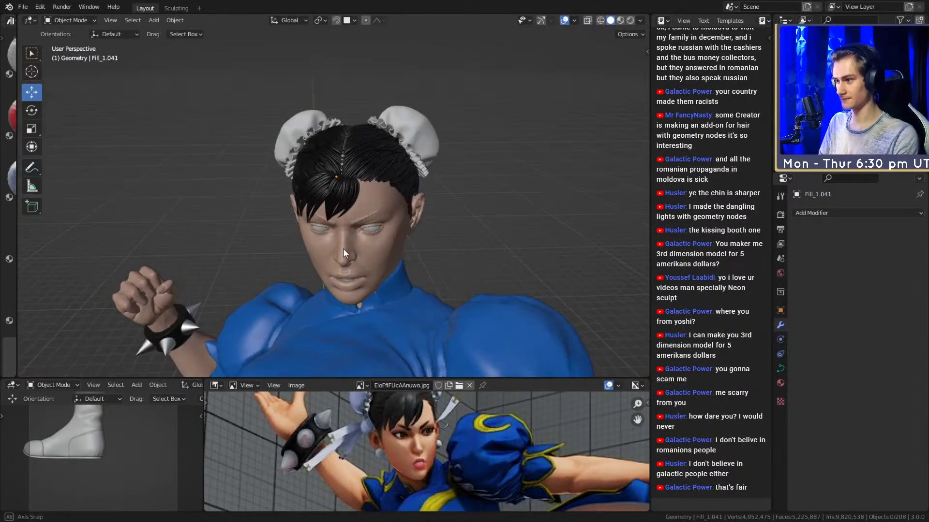
{"action": "middle_click_drag", "start_coordinate": [343, 252], "coordinate": [284, 155]}
{"action": "scroll", "coordinate": [349, 199], "scroll_direction": "up", "scroll_amount": 3}
{"action": "left_click", "coordinate": [349, 199]}
{"action": "scroll", "coordinate": [373, 186], "scroll_direction": "up", "scroll_amount": 2}
{"action": "left_click", "coordinate": [393, 219]}
{"action": "key", "text": "Tab"}
{"action": "key", "text": "g"}
{"action": "left_click", "coordinate": [267, 213]}
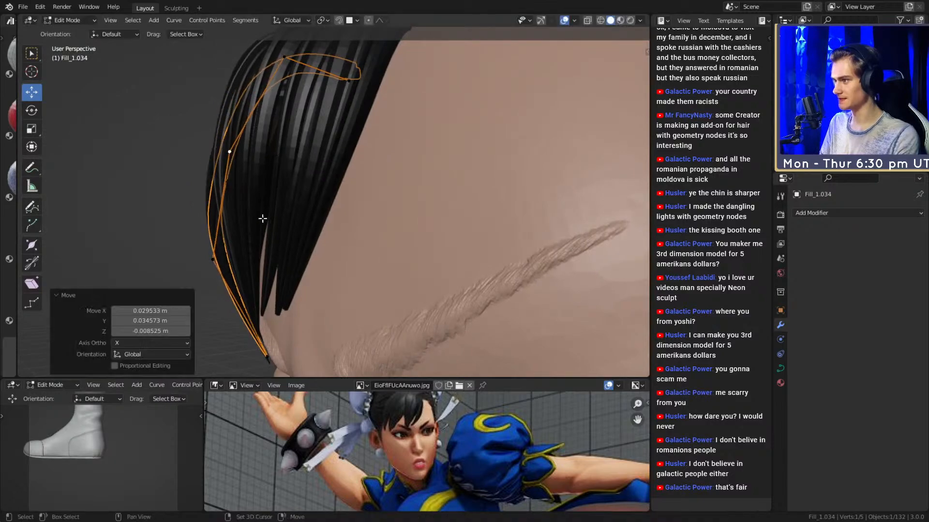
{"action": "middle_click_drag", "start_coordinate": [267, 214], "coordinate": [229, 212]}
{"action": "right_click", "coordinate": [235, 214]}
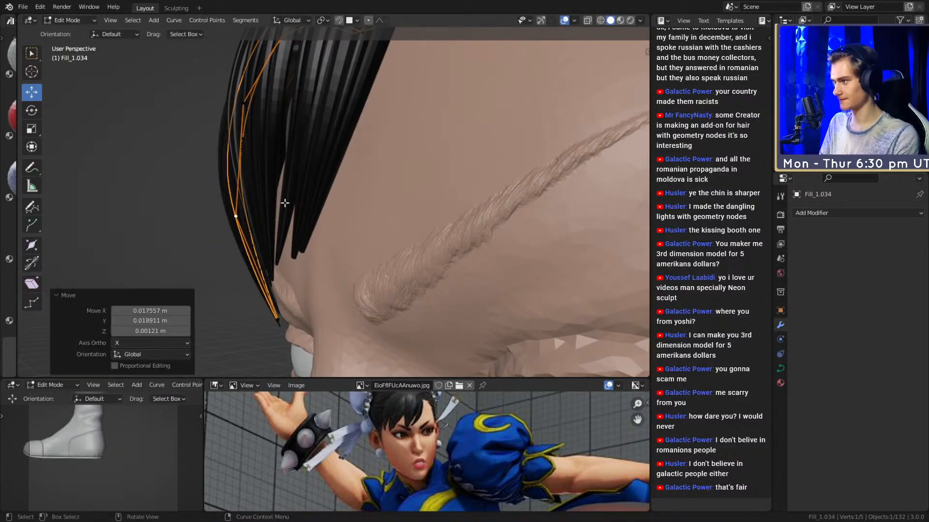
{"action": "left_click", "coordinate": [284, 203]}
{"action": "key", "text": "Tab"}
Reposition a control point of the neighbouring fringe strand Fill_1.043 and finish editing.
{"action": "scroll", "coordinate": [289, 183], "scroll_direction": "down", "scroll_amount": 5}
{"action": "middle_click_drag", "start_coordinate": [289, 183], "coordinate": [484, 213]}
{"action": "scroll", "coordinate": [421, 196], "scroll_direction": "up", "scroll_amount": 3}
{"action": "key", "text": "alt+a"}
{"action": "left_click", "coordinate": [393, 201]}
{"action": "key", "text": "Tab"}
{"action": "key", "text": "g"}
{"action": "left_click", "coordinate": [311, 193]}
{"action": "key", "text": "Tab"}
Examine the whole fringe on the head from several distances and compare it with the reference.
{"action": "scroll", "coordinate": [393, 230], "scroll_direction": "up", "scroll_amount": 2}
{"action": "scroll", "coordinate": [393, 230], "scroll_direction": "down", "scroll_amount": 4}
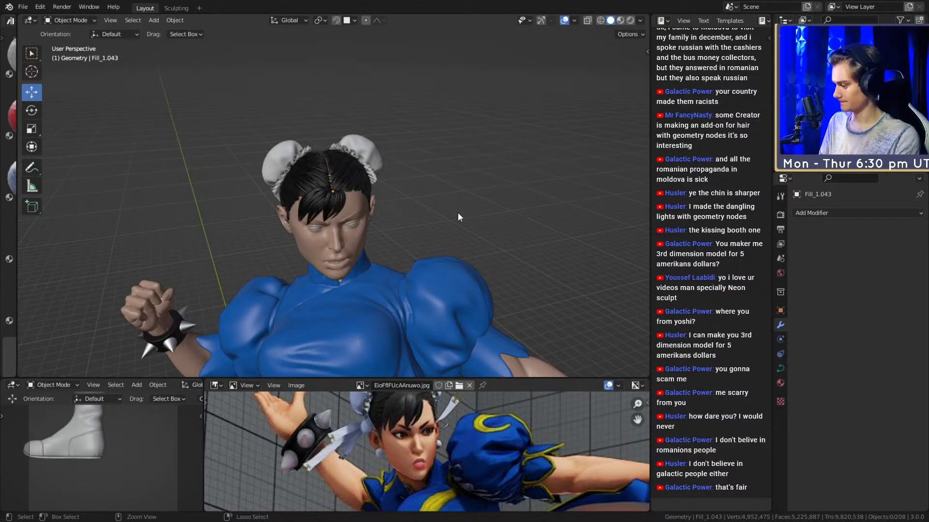
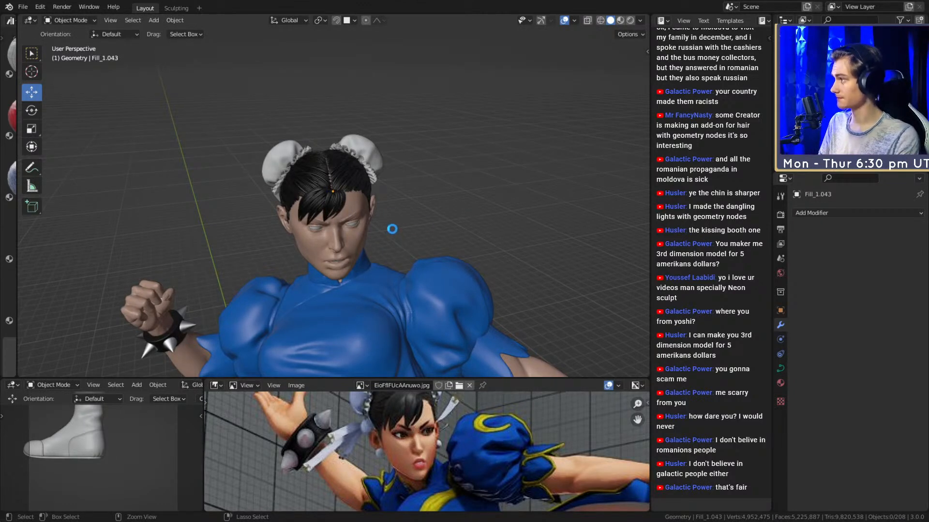
{"action": "scroll", "coordinate": [387, 225], "scroll_direction": "down", "scroll_amount": 5}
{"action": "scroll", "coordinate": [394, 257], "scroll_direction": "up", "scroll_amount": 5}
{"action": "middle_click_drag", "start_coordinate": [388, 210], "coordinate": [280, 175]}
{"action": "scroll", "coordinate": [373, 237], "scroll_direction": "up", "scroll_amount": 3}
{"action": "scroll", "coordinate": [384, 237], "scroll_direction": "up", "scroll_amount": 3}
{"action": "scroll", "coordinate": [384, 237], "scroll_direction": "down", "scroll_amount": 3}
{"action": "scroll", "coordinate": [448, 237], "scroll_direction": "up", "scroll_amount": 3}
{"action": "scroll", "coordinate": [449, 237], "scroll_direction": "down", "scroll_amount": 2}
{"action": "scroll", "coordinate": [345, 260], "scroll_direction": "down", "scroll_amount": 3}
Duplicate the Fill_2 strand template and bring the copy up to head height.
{"action": "middle_click_drag", "start_coordinate": [385, 59], "coordinate": [334, 218]}
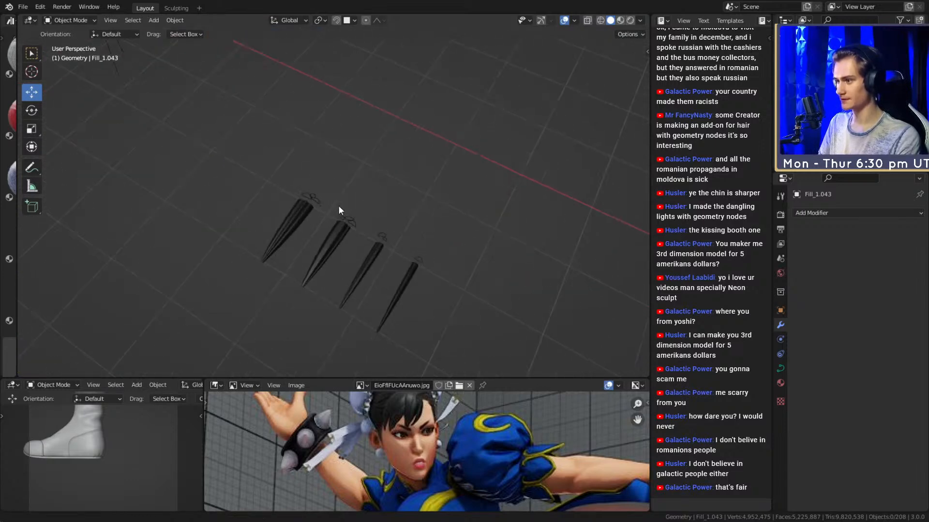
{"action": "left_click", "coordinate": [333, 241]}
{"action": "scroll", "coordinate": [339, 246], "scroll_direction": "up", "scroll_amount": 2}
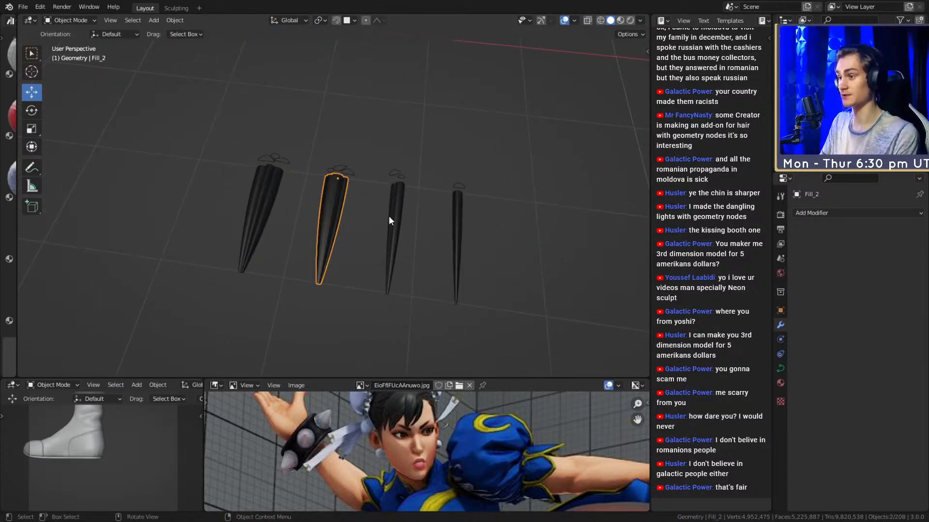
{"action": "middle_click_drag", "start_coordinate": [367, 193], "coordinate": [357, 238]}
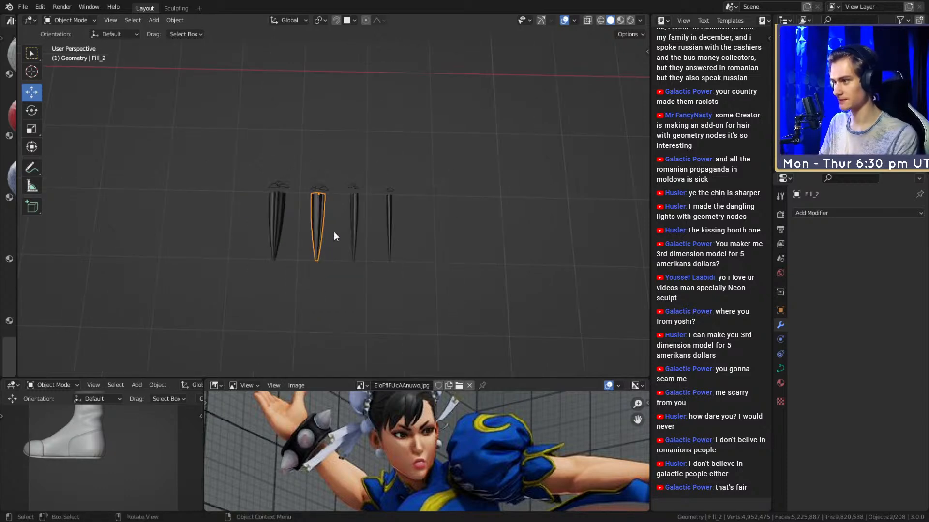
{"action": "middle_click_drag", "start_coordinate": [385, 199], "coordinate": [418, 252]}
{"action": "scroll", "coordinate": [418, 251], "scroll_direction": "up", "scroll_amount": 6}
{"action": "middle_click_drag", "start_coordinate": [419, 305], "coordinate": [314, 271]}
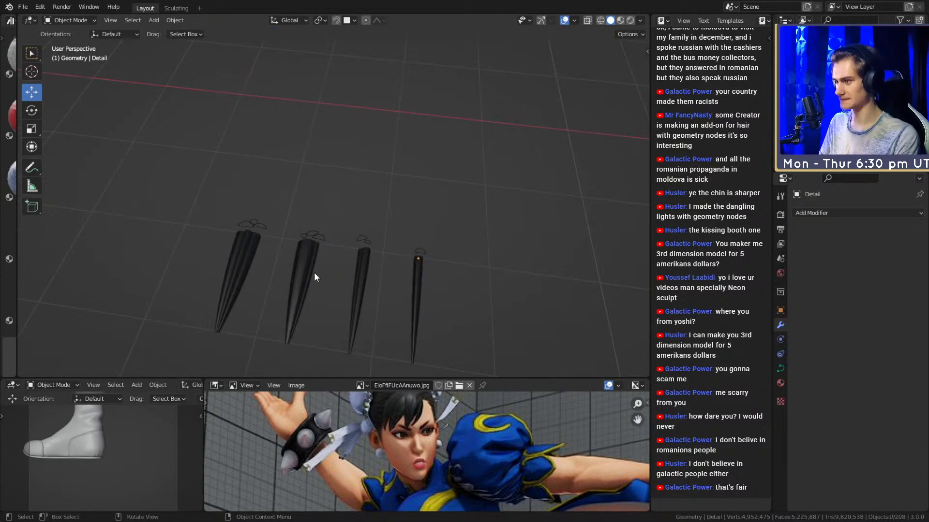
{"action": "scroll", "coordinate": [405, 271], "scroll_direction": "down", "scroll_amount": 10}
{"action": "middle_click_drag", "start_coordinate": [417, 211], "coordinate": [420, 264]}
{"action": "scroll", "coordinate": [420, 264], "scroll_direction": "down", "scroll_amount": 4}
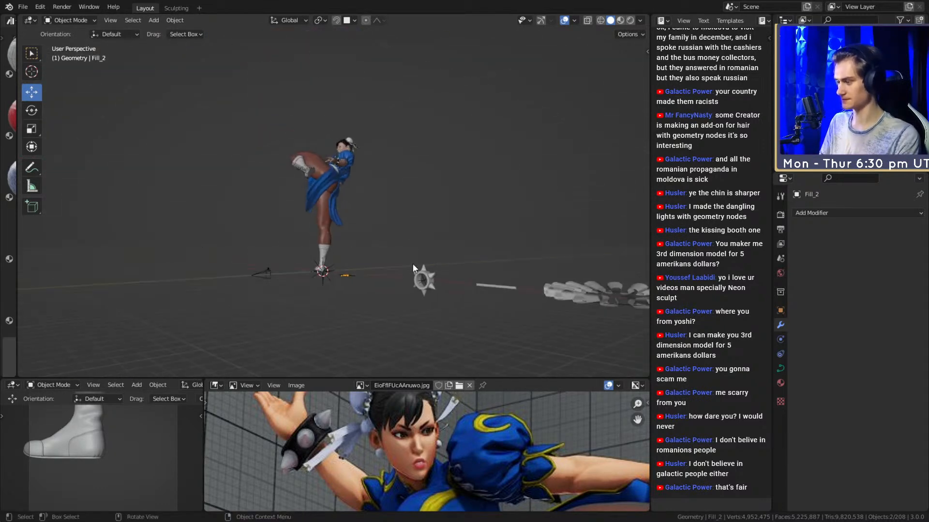
{"action": "left_click", "coordinate": [411, 126]}
{"action": "key", "text": "KP_Decimal"}
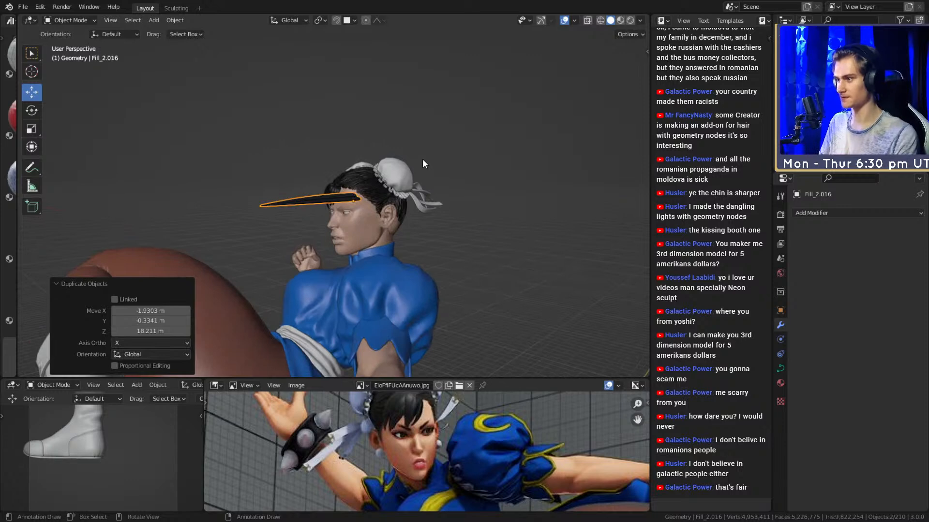
Move the duplicated strand from beside the figure onto the front of the hair.
{"action": "middle_click_drag", "start_coordinate": [411, 273], "coordinate": [384, 229]}
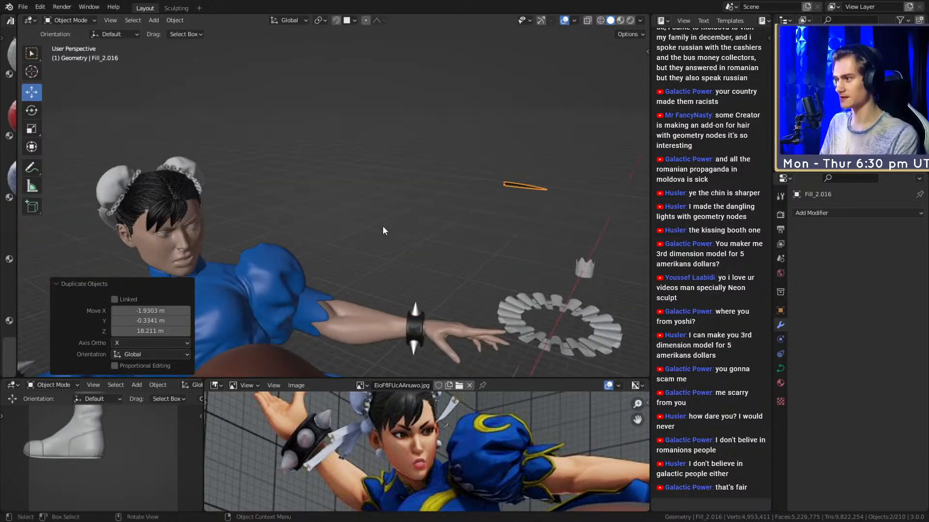
{"action": "left_click", "coordinate": [83, 249]}
{"action": "middle_click_drag", "start_coordinate": [83, 249], "coordinate": [269, 214]}
{"action": "key", "text": "g"}
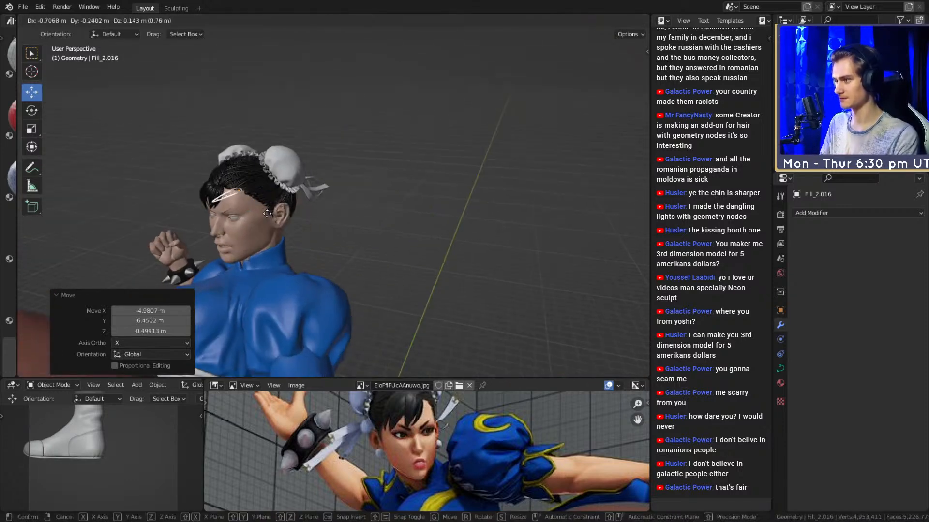
{"action": "left_click", "coordinate": [251, 210]}
{"action": "key", "text": "KP_Decimal"}
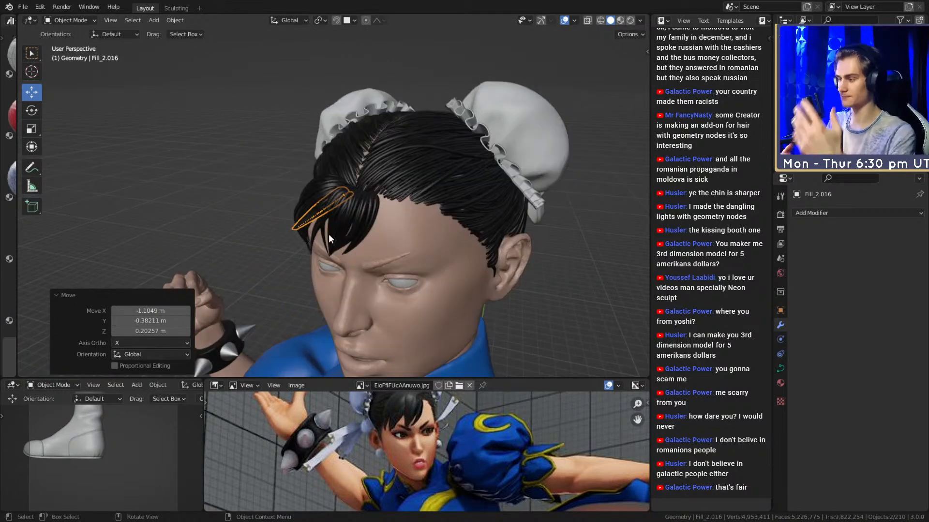
Shift the duplicated strand from the side view and scale it to suit the fringe.
{"action": "middle_click_drag", "start_coordinate": [312, 236], "coordinate": [425, 237]}
{"action": "key", "text": "g"}
{"action": "left_click", "coordinate": [494, 227]}
{"action": "middle_click_drag", "start_coordinate": [494, 228], "coordinate": [554, 234]}
{"action": "key", "text": "s"}
{"action": "left_click", "coordinate": [457, 209]}
Position the duplicated strand with its root at the parting above the fringe.
{"action": "middle_click_drag", "start_coordinate": [457, 209], "coordinate": [347, 206]}
{"action": "key", "text": "g"}
{"action": "key", "text": "g"}
{"action": "left_click", "coordinate": [467, 238]}
{"action": "key", "text": "g"}
{"action": "left_click", "coordinate": [350, 181]}
{"action": "scroll", "coordinate": [399, 191], "scroll_direction": "up", "scroll_amount": 3}
{"action": "right_click", "coordinate": [459, 208]}
{"action": "middle_click_drag", "start_coordinate": [459, 208], "coordinate": [419, 216]}
{"action": "key", "text": "g"}
{"action": "left_click", "coordinate": [428, 219]}
{"action": "left_click", "coordinate": [387, 189]}
Open the new strand's curve and raise its middle control point to arch it over the fringe.
{"action": "key", "text": "Tab"}
{"action": "left_click", "coordinate": [313, 200]}
{"action": "middle_click_drag", "start_coordinate": [339, 203], "coordinate": [387, 183]}
{"action": "key", "text": "g"}
{"action": "left_click", "coordinate": [387, 139]}
{"action": "left_click", "coordinate": [310, 207]}
{"action": "middle_click_drag", "start_coordinate": [310, 206], "coordinate": [342, 182]}
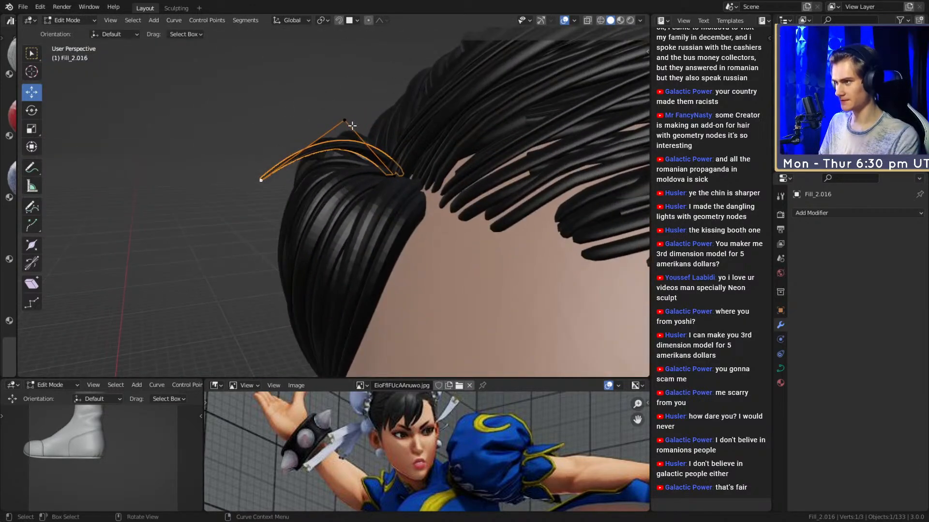
Subdivide the front segment of the new strand's curve with two cuts.
{"action": "left_click", "coordinate": [261, 189], "text": "shift"}
{"action": "key", "text": "F3"}
{"action": "key", "text": "Return"}
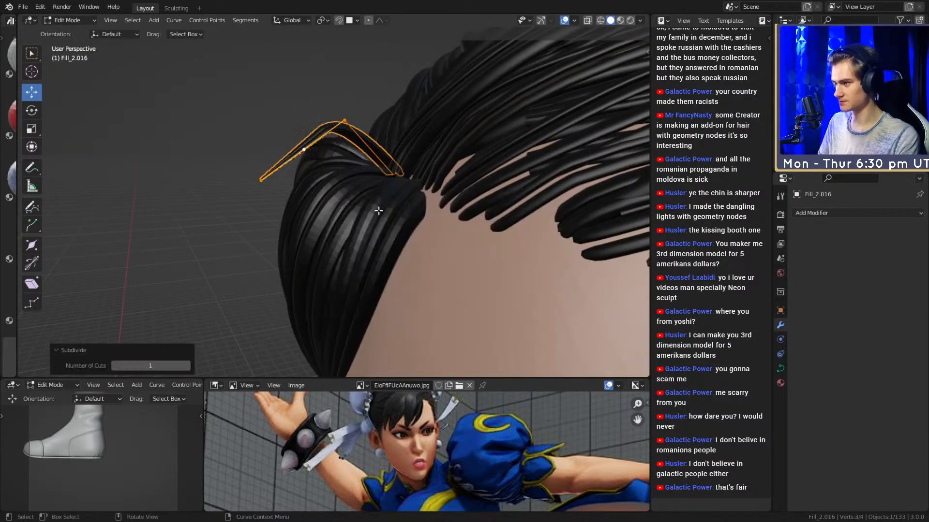
{"action": "left_click", "coordinate": [184, 366]}
Move the strand's tip down over the forehead so the strand hangs in front of the fringe.
{"action": "left_click", "coordinate": [264, 190]}
{"action": "middle_click_drag", "start_coordinate": [316, 202], "coordinate": [378, 165]}
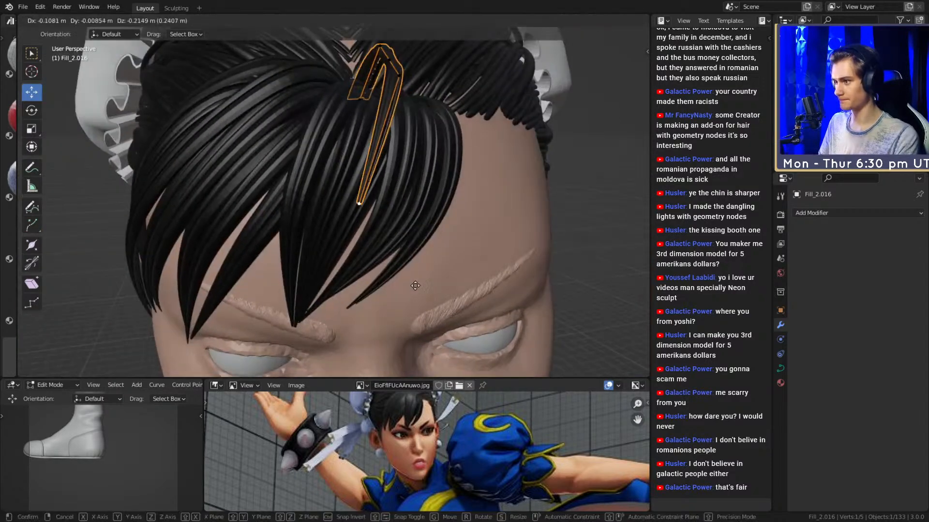
{"action": "left_click", "coordinate": [425, 265]}
{"action": "middle_click_drag", "start_coordinate": [425, 264], "coordinate": [502, 247]}
{"action": "left_click", "coordinate": [430, 331]}
Reposition the strand's inner control points so it bends smoothly down along the fringe.
{"action": "middle_click_drag", "start_coordinate": [481, 286], "coordinate": [335, 141]}
{"action": "left_click", "coordinate": [318, 235]}
{"action": "key", "text": "g"}
{"action": "left_click", "coordinate": [307, 189]}
{"action": "middle_click_drag", "start_coordinate": [362, 126], "coordinate": [444, 221]}
{"action": "left_click", "coordinate": [362, 154]}
{"action": "key", "text": "g"}
{"action": "left_click", "coordinate": [451, 207]}
Fatten the strand at its selected upper control point with a radius change of 1.922.
{"action": "scroll", "coordinate": [420, 205], "scroll_direction": "up", "scroll_amount": 5}
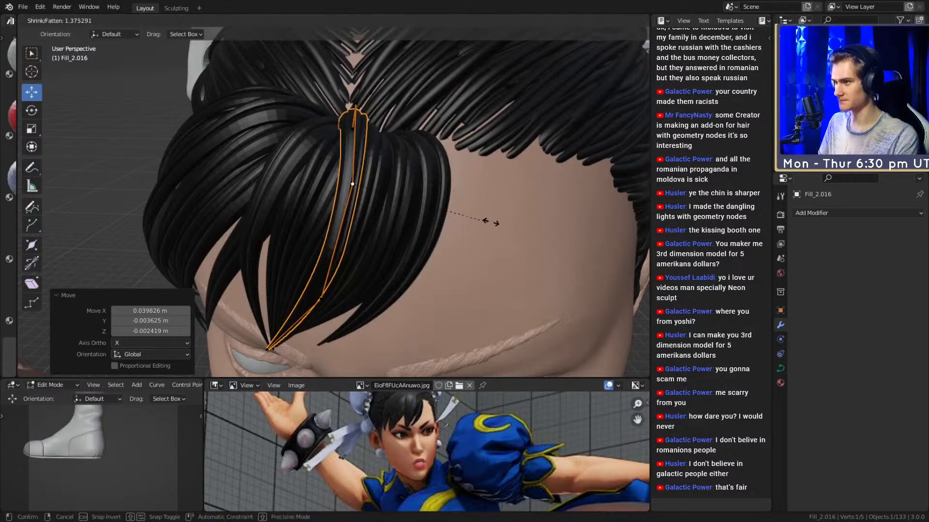
{"action": "left_click", "coordinate": [546, 217]}
{"action": "middle_click_drag", "start_coordinate": [546, 216], "coordinate": [362, 224]}
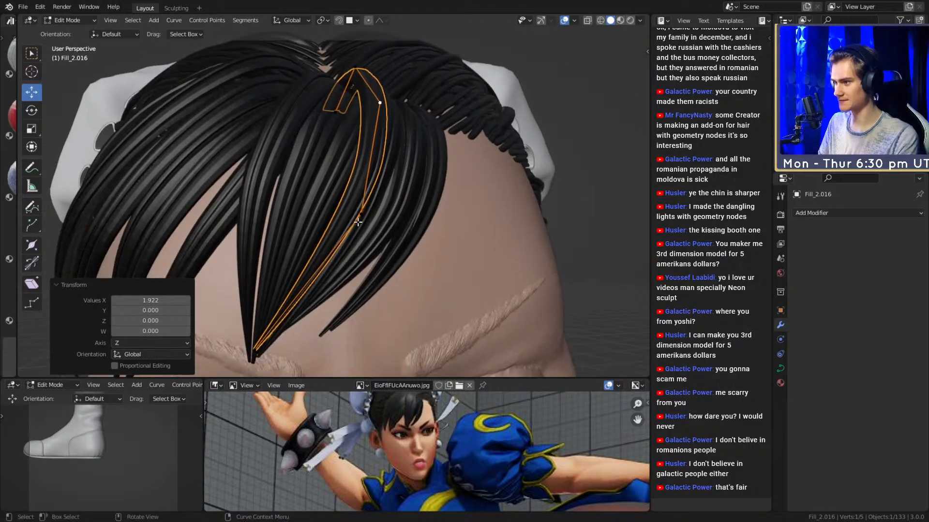
{"action": "middle_click_drag", "start_coordinate": [427, 223], "coordinate": [488, 250]}
{"action": "middle_click_drag", "start_coordinate": [476, 199], "coordinate": [420, 203]}
Shift the strand's upper control points from above to seat its arch over the parting.
{"action": "key", "text": "g"}
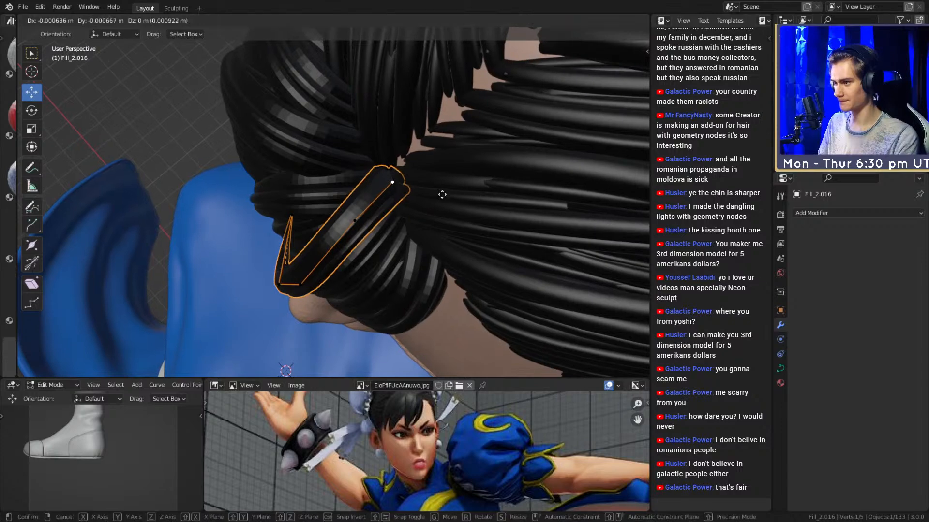
{"action": "middle_click_drag", "start_coordinate": [366, 232], "coordinate": [401, 141]}
{"action": "key", "text": "g"}
{"action": "left_click", "coordinate": [493, 167]}
{"action": "left_click", "coordinate": [422, 189]}
{"action": "left_click", "coordinate": [468, 196]}
Tilt the strand's two upper control points by -26.3° to lay it flatter on the fringe.
{"action": "key", "text": "alt+a"}
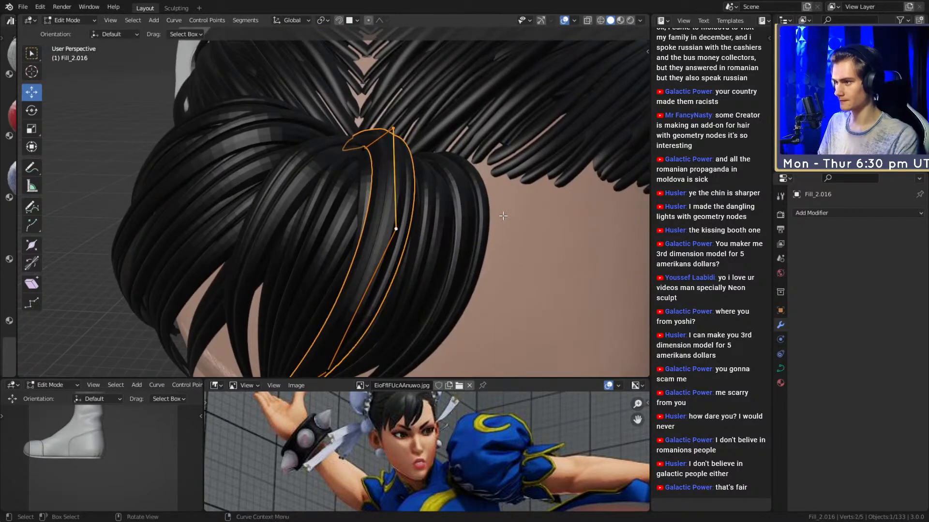
{"action": "middle_click_drag", "start_coordinate": [503, 218], "coordinate": [504, 200]}
{"action": "key", "text": "ctrl+t"}
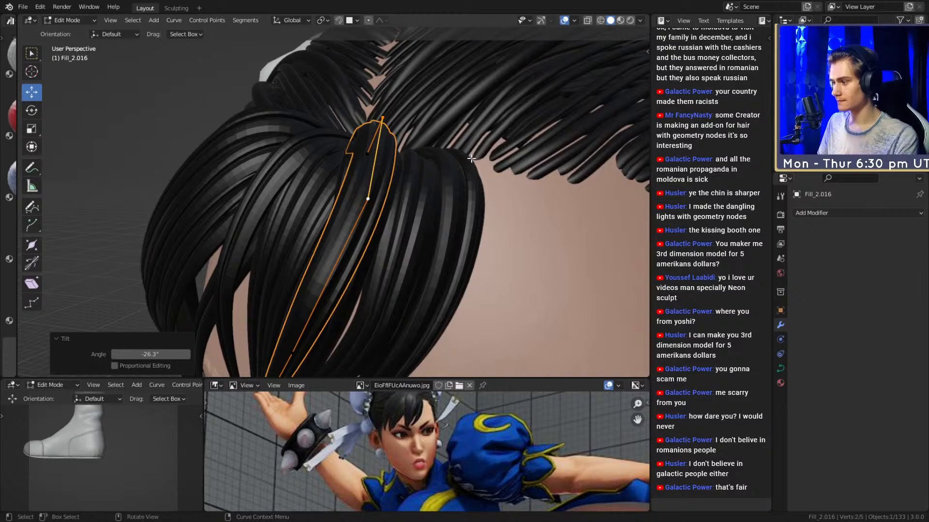
{"action": "mouse_move", "coordinate": [456, 167]}
{"action": "middle_mouse_down"}
{"action": "mouse_move", "coordinate": [493, 157]}
{"action": "mouse_move", "coordinate": [530, 174]}
{"action": "mouse_move", "coordinate": [444, 155]}
{"action": "middle_mouse_up"}
Adjust the strand's middle control points from the side so it follows the fringe's outer curve.
{"action": "left_click", "coordinate": [445, 156]}
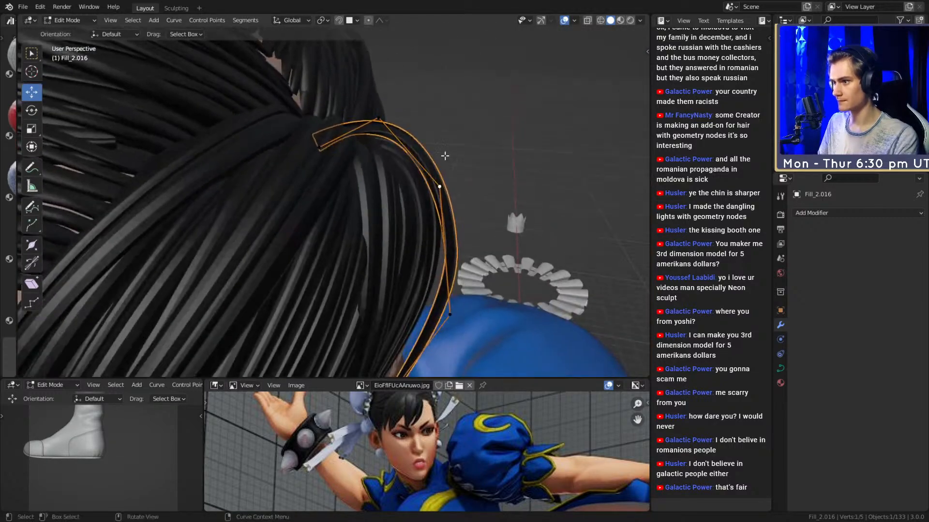
{"action": "left_click", "coordinate": [513, 223]}
{"action": "middle_click_drag", "start_coordinate": [513, 223], "coordinate": [531, 165]}
{"action": "middle_click_drag", "start_coordinate": [512, 194], "coordinate": [506, 189]}
{"action": "key", "text": "g"}
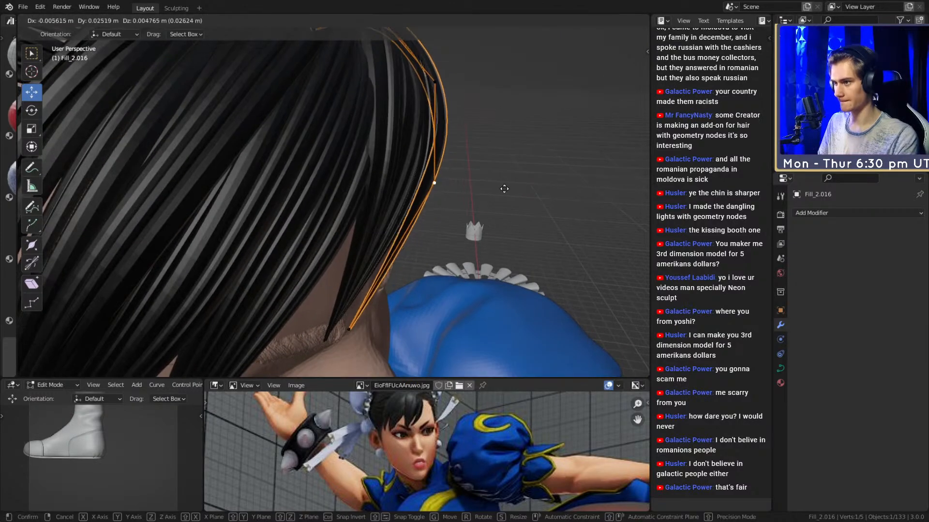
{"action": "left_click", "coordinate": [429, 319]}
Reposition the strand's tip and lower control point so its end lies close to the fringe.
{"action": "middle_click_drag", "start_coordinate": [430, 319], "coordinate": [441, 322]}
{"action": "right_click", "coordinate": [441, 322]}
{"action": "left_click", "coordinate": [345, 330]}
{"action": "left_click", "coordinate": [422, 328]}
{"action": "middle_click_drag", "start_coordinate": [422, 328], "coordinate": [445, 207]}
{"action": "key", "text": "g"}
{"action": "key", "text": "g"}
{"action": "left_click", "coordinate": [436, 278]}
Refine the positions of the strand's upper control points to smooth its bend over the fringe.
{"action": "key", "text": "g"}
{"action": "middle_click_drag", "start_coordinate": [453, 173], "coordinate": [456, 199], "text": "shift"}
{"action": "key", "text": "g"}
{"action": "left_click", "coordinate": [435, 177]}
{"action": "left_click", "coordinate": [354, 197]}
{"action": "left_click", "coordinate": [378, 126]}
{"action": "left_click", "coordinate": [387, 201]}
{"action": "middle_click_drag", "start_coordinate": [430, 240], "coordinate": [400, 238]}
Undo the last lower control point move and shift the strand's tip sideways toward the middle of the forehead.
{"action": "key", "text": "g"}
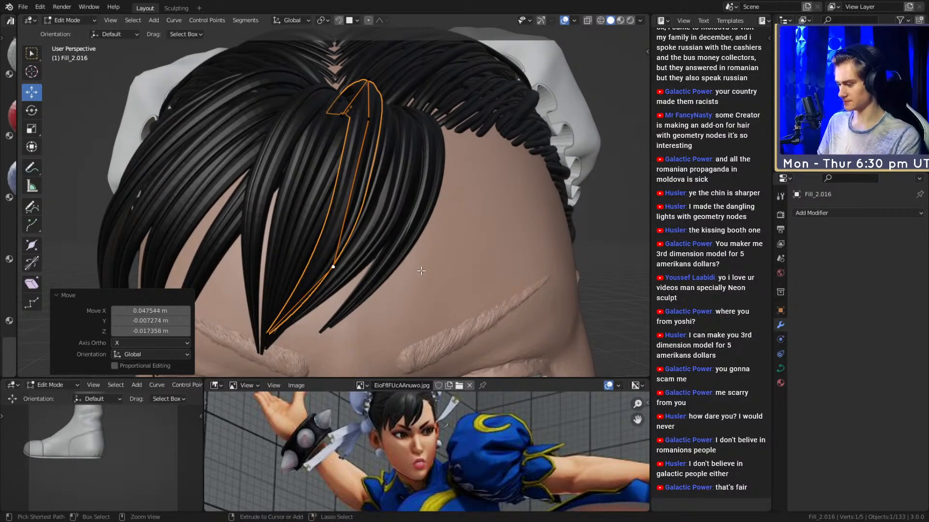
{"action": "key", "text": "ctrl+z"}
{"action": "left_click", "coordinate": [294, 321]}
{"action": "middle_click_drag", "start_coordinate": [309, 319], "coordinate": [354, 282]}
{"action": "key", "text": "g"}
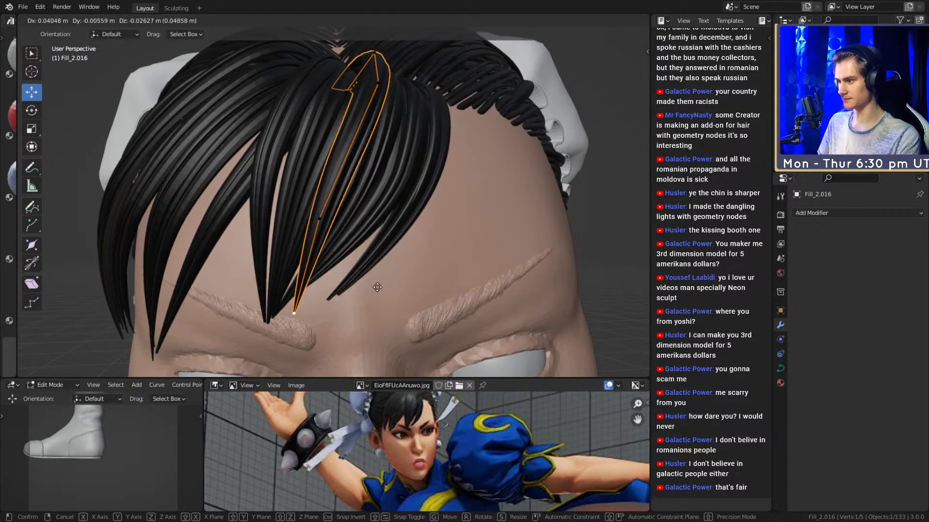
{"action": "left_click", "coordinate": [377, 287]}
Move the strand's lower control point sideways by about 0.05 m to curve it toward the outer lock.
{"action": "left_click", "coordinate": [380, 267]}
{"action": "left_click", "coordinate": [354, 225]}
{"action": "key", "text": "g"}
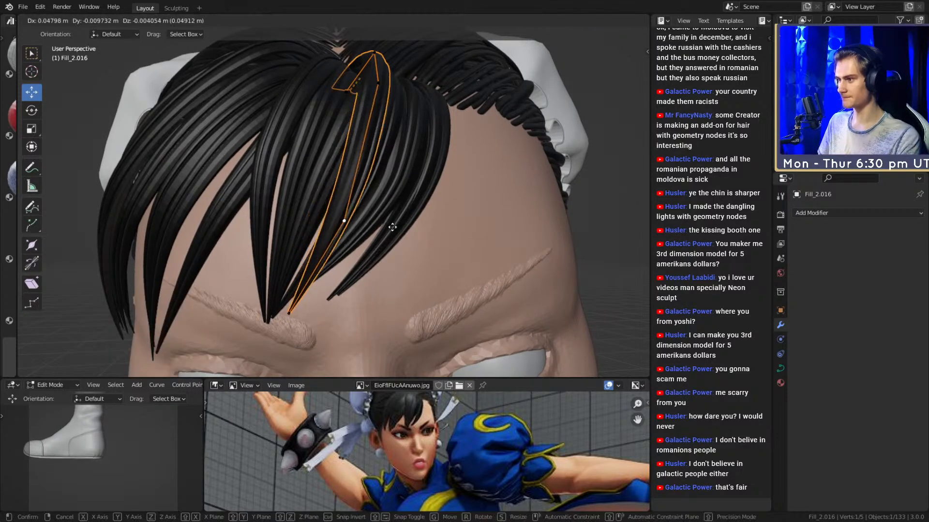
{"action": "left_click", "coordinate": [376, 233]}
Nudge the strand's tip about 0.01 m sideways, separating it from the neighbouring lock's point.
{"action": "middle_click_drag", "start_coordinate": [402, 177], "coordinate": [394, 199]}
{"action": "left_click", "coordinate": [429, 195]}
{"action": "key", "text": "g"}
{"action": "left_click", "coordinate": [363, 290]}
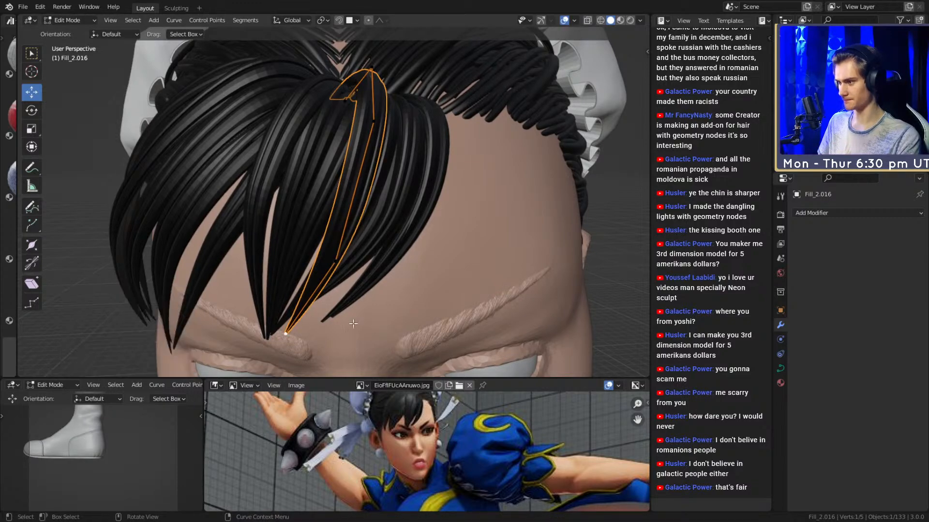
{"action": "left_click", "coordinate": [363, 322]}
{"action": "scroll", "coordinate": [396, 228], "scroll_direction": "down", "scroll_amount": 4}
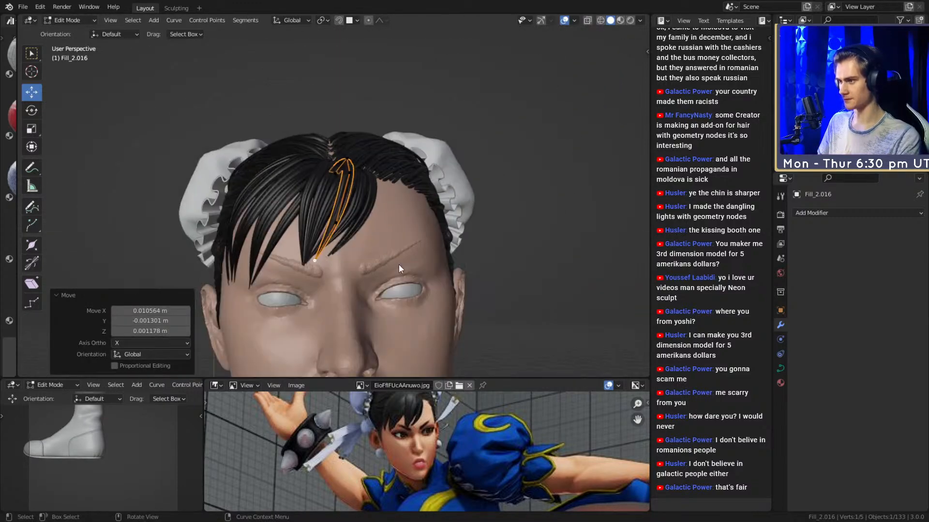
{"action": "scroll", "coordinate": [396, 228], "scroll_direction": "up", "scroll_amount": 4}
Leave curve editing, duplicate the strand beside the original, and open the copy's curve for editing.
{"action": "key", "text": "Tab"}
{"action": "middle_click_drag", "start_coordinate": [396, 228], "coordinate": [377, 135]}
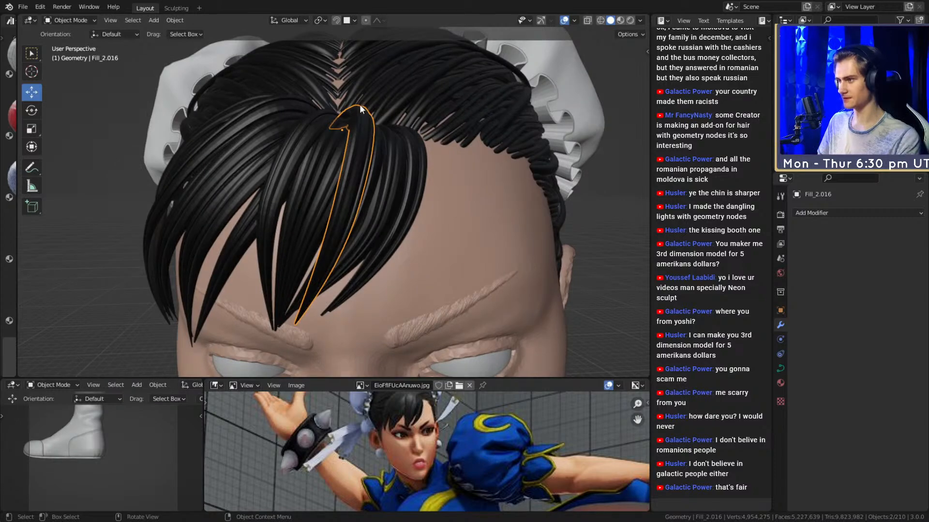
{"action": "middle_click_drag", "start_coordinate": [372, 196], "coordinate": [390, 213]}
{"action": "left_click", "coordinate": [417, 245]}
{"action": "key", "text": "Tab"}
Reposition the duplicated strand's upper control points to fit its arch over the fringe.
{"action": "middle_click_drag", "start_coordinate": [440, 231], "coordinate": [410, 179]}
{"action": "key", "text": "g"}
{"action": "left_click", "coordinate": [402, 194]}
{"action": "key", "text": "g"}
{"action": "left_click", "coordinate": [419, 178]}
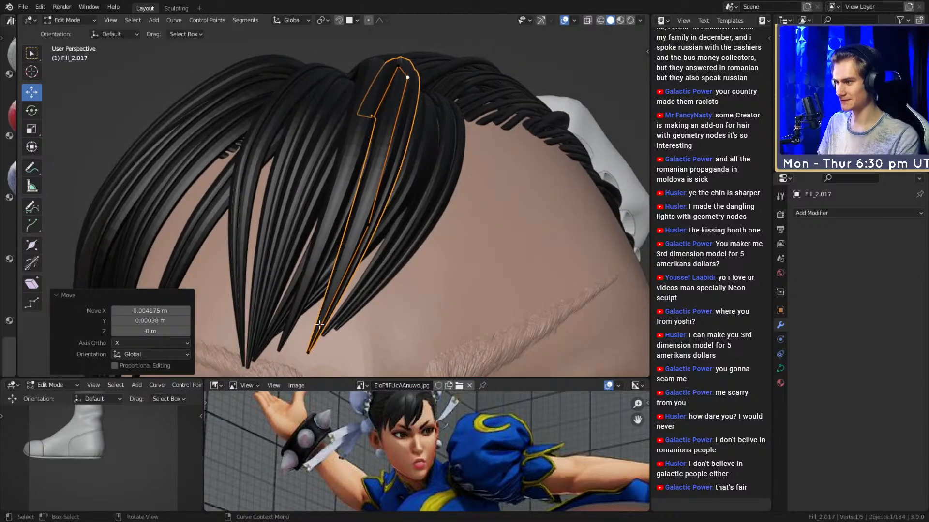
Move the duplicated strand's lower control point and tip so it curves inward across the fringe.
{"action": "key", "text": "g"}
{"action": "left_click", "coordinate": [384, 266]}
{"action": "middle_click_drag", "start_coordinate": [384, 266], "coordinate": [393, 293]}
{"action": "key", "text": "g"}
{"action": "left_click", "coordinate": [376, 306]}
{"action": "key", "text": "g"}
{"action": "left_click", "coordinate": [395, 327]}
Tilt the duplicated strand slightly at its lower control point and tip to align it with the fringe.
{"action": "middle_click_drag", "start_coordinate": [397, 227], "coordinate": [460, 249]}
{"action": "scroll", "coordinate": [347, 230], "scroll_direction": "up", "scroll_amount": 4}
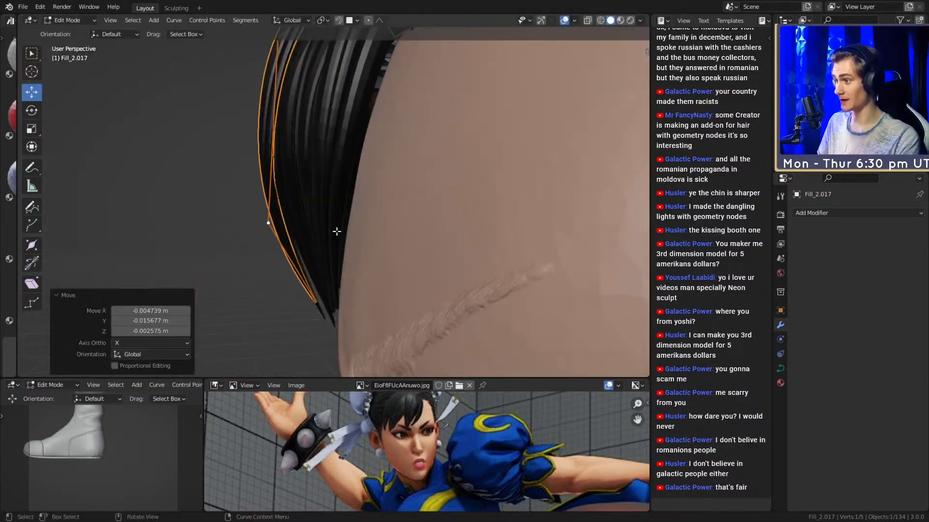
{"action": "scroll", "coordinate": [335, 233], "scroll_direction": "down", "scroll_amount": 3}
{"action": "middle_click_drag", "start_coordinate": [336, 232], "coordinate": [474, 245]}
{"action": "key", "text": "ctrl+t"}
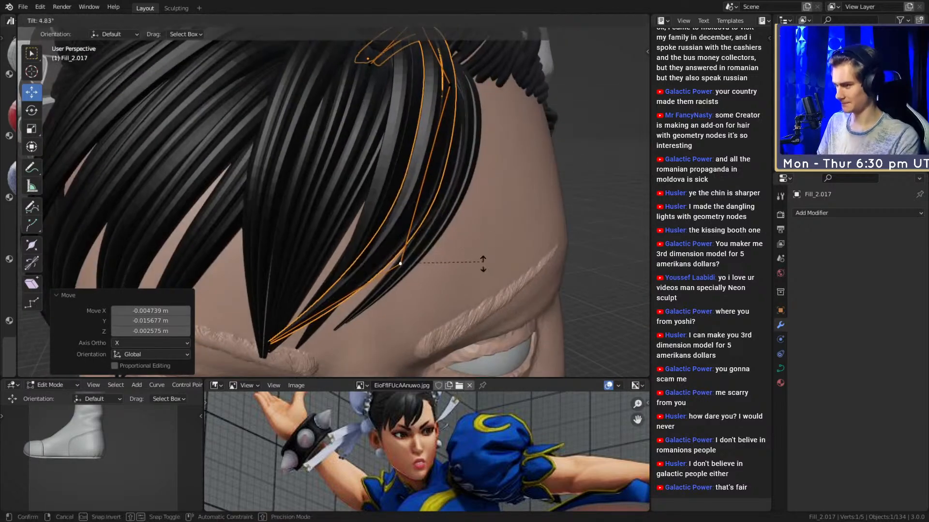
{"action": "middle_click_drag", "start_coordinate": [337, 328], "coordinate": [266, 345]}
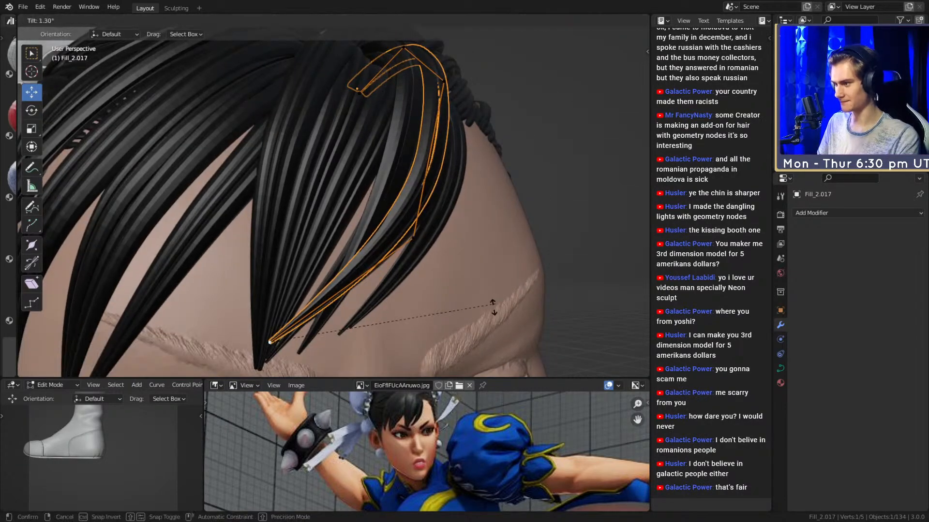
{"action": "left_click", "coordinate": [484, 273]}
Move and tilt the duplicated strand's upper control points to blend it into the parting, and leave curve editing.
{"action": "middle_click_drag", "start_coordinate": [483, 273], "coordinate": [474, 182]}
{"action": "key", "text": "g"}
{"action": "left_click", "coordinate": [450, 223]}
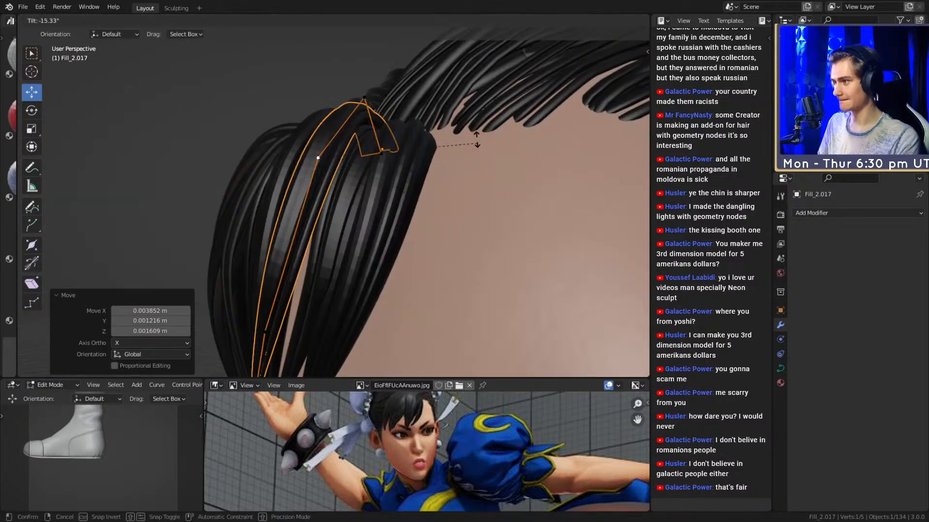
{"action": "middle_click_drag", "start_coordinate": [403, 116], "coordinate": [433, 117]}
{"action": "key", "text": "g"}
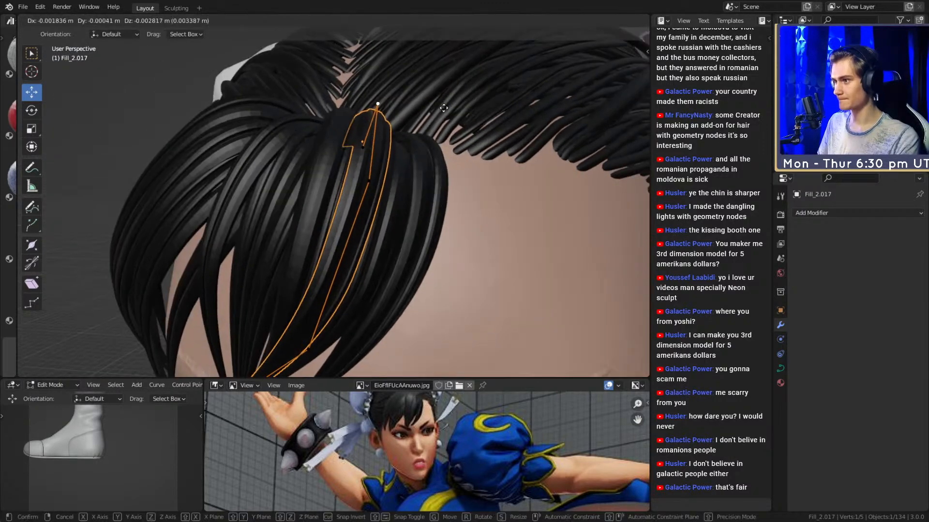
{"action": "left_click", "coordinate": [448, 121]}
{"action": "left_click", "coordinate": [503, 119]}
{"action": "scroll", "coordinate": [503, 120], "scroll_direction": "down", "scroll_amount": 5}
{"action": "key", "text": "Tab"}
Examine the fringe up close and from a distance for gaps between the locks.
{"action": "middle_click_drag", "start_coordinate": [365, 280], "coordinate": [434, 253]}
{"action": "scroll", "coordinate": [434, 239], "scroll_direction": "up", "scroll_amount": 6}
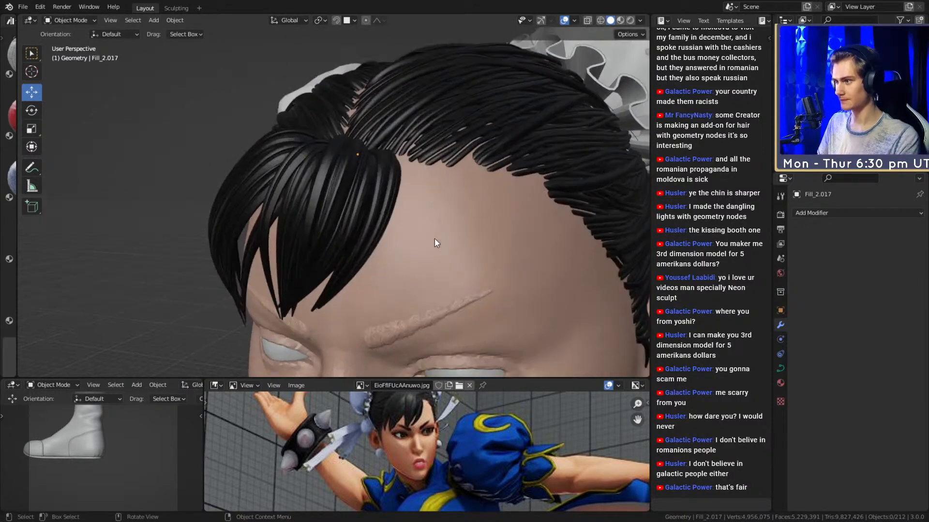
{"action": "middle_click_drag", "start_coordinate": [393, 226], "coordinate": [412, 237]}
{"action": "scroll", "coordinate": [396, 242], "scroll_direction": "down", "scroll_amount": 5}
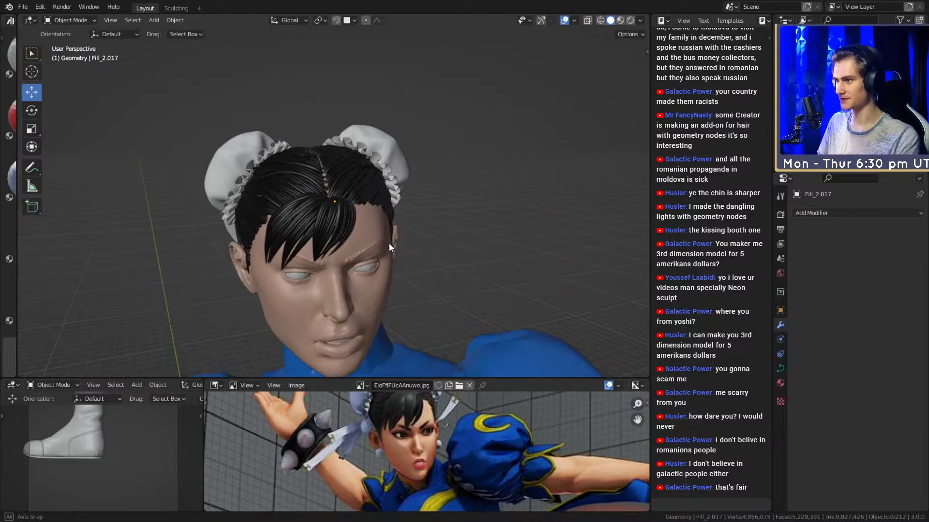
{"action": "scroll", "coordinate": [337, 259], "scroll_direction": "up", "scroll_amount": 5}
{"action": "middle_click_drag", "start_coordinate": [337, 259], "coordinate": [371, 192]}
{"action": "scroll", "coordinate": [399, 222], "scroll_direction": "down", "scroll_amount": 5}
{"action": "scroll", "coordinate": [372, 210], "scroll_direction": "up", "scroll_amount": 5}
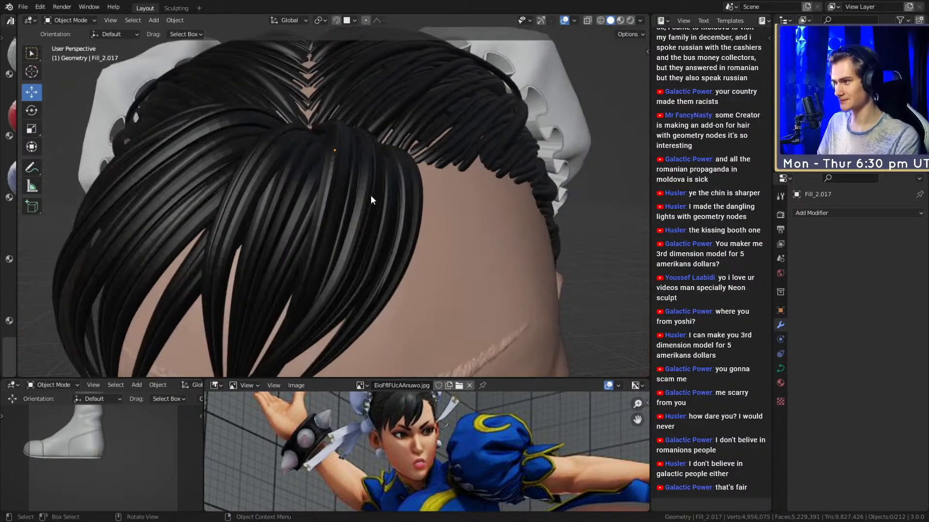
{"action": "scroll", "coordinate": [361, 251], "scroll_direction": "down", "scroll_amount": 5}
{"action": "scroll", "coordinate": [360, 224], "scroll_direction": "up", "scroll_amount": 5}
Duplicate a fringe strand, place the copy at the fringe's outer edge, and open its curve for editing.
{"action": "middle_click_drag", "start_coordinate": [360, 224], "coordinate": [286, 316]}
{"action": "left_click", "coordinate": [358, 193]}
{"action": "left_click", "coordinate": [422, 243]}
{"action": "key", "text": "Tab"}
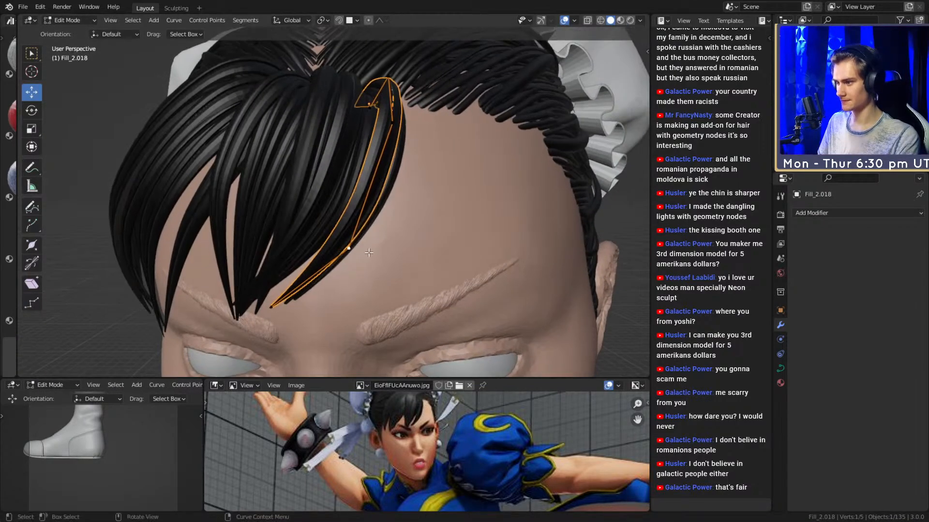
Pull the outer strand's lower control point and tip outward, away from the fringe's lower edge.
{"action": "left_click", "coordinate": [361, 252]}
{"action": "middle_click_drag", "start_coordinate": [360, 252], "coordinate": [421, 228]}
{"action": "key", "text": "g"}
{"action": "middle_click_drag", "start_coordinate": [345, 284], "coordinate": [383, 271]}
{"action": "key", "text": "g"}
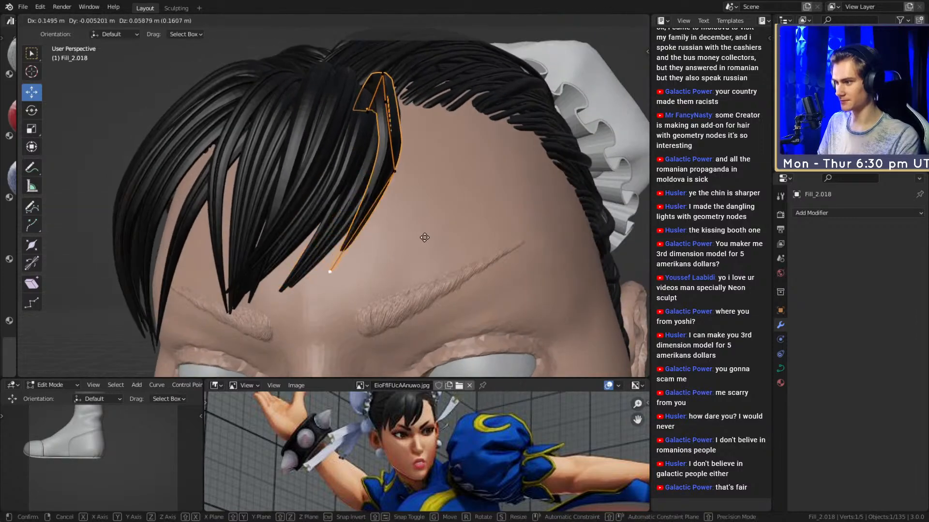
{"action": "left_click", "coordinate": [442, 213]}
Reposition the outer strand's upper control points so it arches from the hairline around the fringe's edge.
{"action": "middle_click_drag", "start_coordinate": [443, 213], "coordinate": [343, 239]}
{"action": "key", "text": "g"}
{"action": "middle_click_drag", "start_coordinate": [332, 185], "coordinate": [453, 236]}
{"action": "left_click", "coordinate": [399, 219]}
{"action": "middle_click_drag", "start_coordinate": [370, 156], "coordinate": [395, 226]}
{"action": "key", "text": "g"}
{"action": "middle_click_drag", "start_coordinate": [392, 262], "coordinate": [469, 195]}
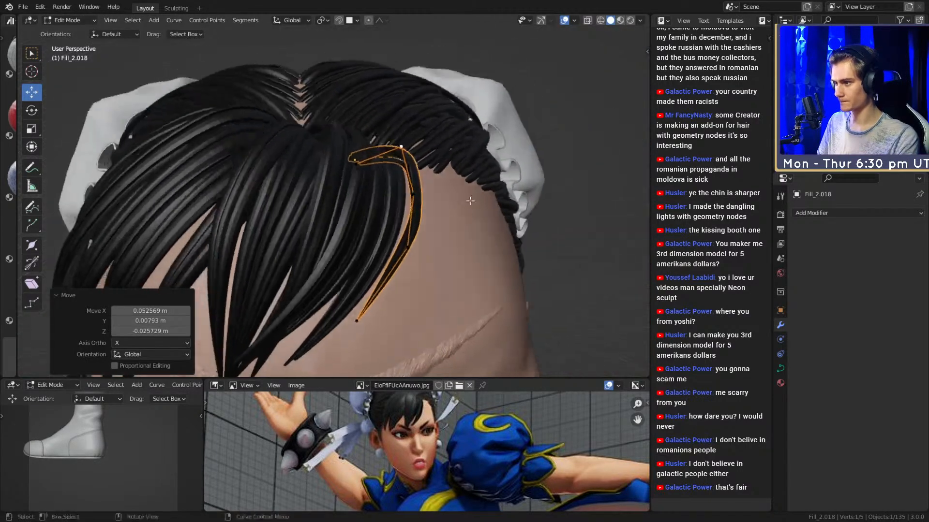
{"action": "middle_click_drag", "start_coordinate": [441, 236], "coordinate": [453, 206]}
Move the outer strand's lower control points down and in against the edge of the fringe.
{"action": "key", "text": "g"}
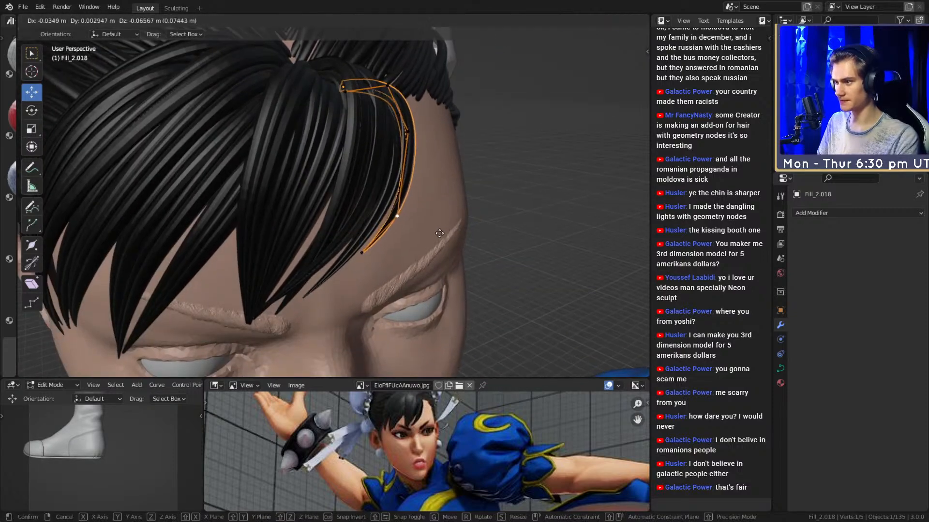
{"action": "middle_click_drag", "start_coordinate": [427, 160], "coordinate": [479, 205]}
{"action": "left_click", "coordinate": [472, 183]}
{"action": "left_click", "coordinate": [470, 222]}
{"action": "key", "text": "g"}
{"action": "left_click", "coordinate": [383, 197]}
Fine-tune the outer strand's middle and lower control points to follow the contour of the neighbouring lock.
{"action": "key", "text": "g"}
{"action": "key", "text": "g"}
{"action": "left_click", "coordinate": [492, 200]}
{"action": "middle_click_drag", "start_coordinate": [466, 237], "coordinate": [492, 256]}
{"action": "left_click", "coordinate": [422, 269]}
{"action": "left_click", "coordinate": [349, 250]}
{"action": "key", "text": "g"}
{"action": "left_click", "coordinate": [480, 257]}
Nudge the outer strand's control points, shifting the top one about 0.014 m sideways near the hairline.
{"action": "middle_click_drag", "start_coordinate": [429, 167], "coordinate": [436, 184]}
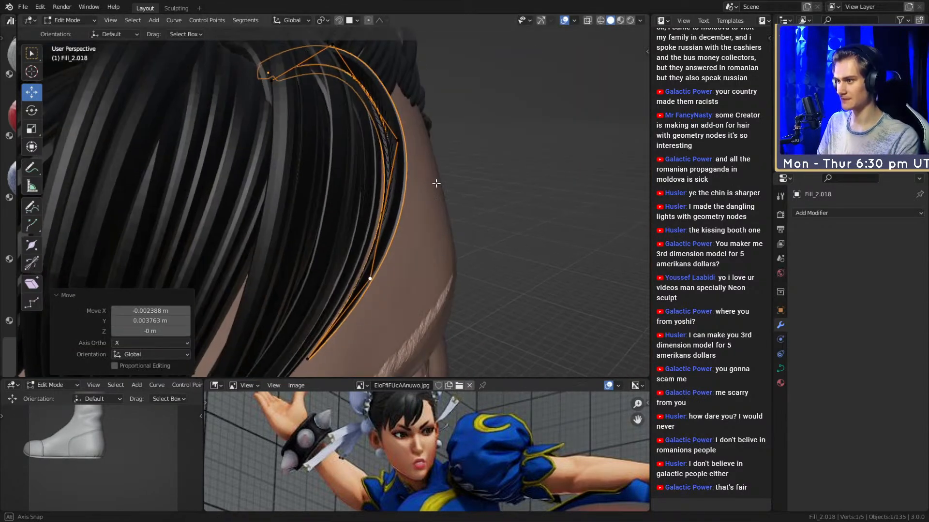
{"action": "key", "text": "g"}
{"action": "left_click", "coordinate": [467, 150]}
{"action": "middle_click_drag", "start_coordinate": [466, 151], "coordinate": [382, 214]}
{"action": "left_click", "coordinate": [336, 173]}
{"action": "left_click", "coordinate": [379, 216]}
Inspect the outer strand's fit against the fringe and hairline from above and from the side.
{"action": "scroll", "coordinate": [378, 217], "scroll_direction": "down", "scroll_amount": 5}
{"action": "scroll", "coordinate": [442, 253], "scroll_direction": "up", "scroll_amount": 2}
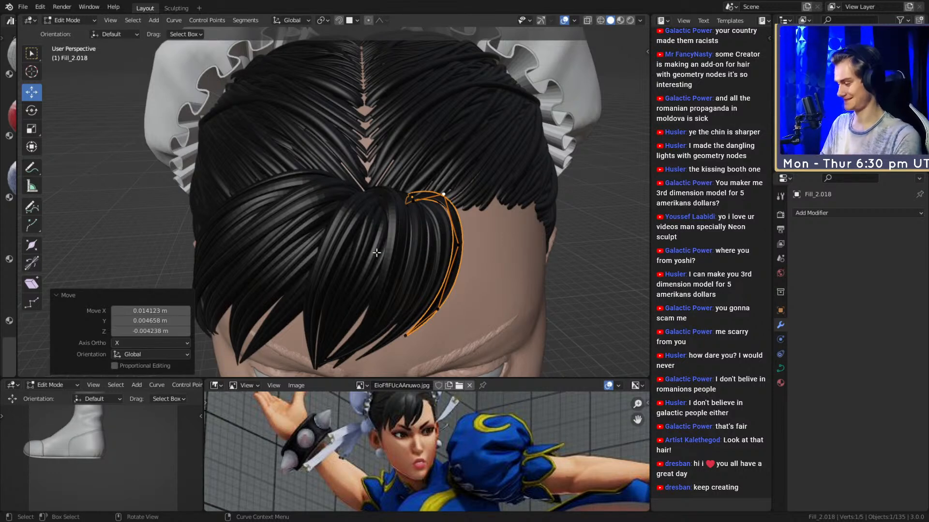
{"action": "scroll", "coordinate": [356, 248], "scroll_direction": "down", "scroll_amount": 3}
{"action": "scroll", "coordinate": [362, 251], "scroll_direction": "up", "scroll_amount": 5}
{"action": "middle_click_drag", "start_coordinate": [369, 257], "coordinate": [475, 269]}
{"action": "middle_click_drag", "start_coordinate": [492, 208], "coordinate": [350, 246]}
{"action": "key", "text": "Tab"}
{"action": "key", "text": "Tab"}
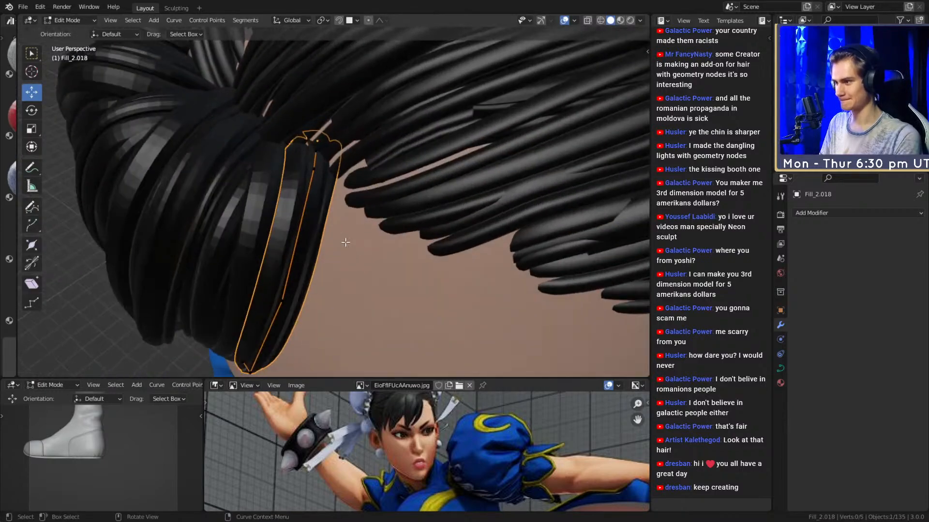
Adjust the outer strand's thickness at its control points, finish editing it and deselect everything.
{"action": "middle_click_drag", "start_coordinate": [326, 191], "coordinate": [325, 169]}
{"action": "left_click", "coordinate": [325, 164]}
{"action": "key", "text": "alt+s"}
{"action": "left_click", "coordinate": [315, 310]}
{"action": "middle_click_drag", "start_coordinate": [315, 310], "coordinate": [335, 195]}
{"action": "left_click", "coordinate": [326, 241]}
{"action": "middle_click_drag", "start_coordinate": [325, 241], "coordinate": [395, 228]}
{"action": "scroll", "coordinate": [377, 275], "scroll_direction": "down", "scroll_amount": 5}
{"action": "key", "text": "Tab"}
{"action": "scroll", "coordinate": [507, 203], "scroll_direction": "down", "scroll_amount": 3}
{"action": "key", "text": "alt+a"}
{"action": "scroll", "coordinate": [364, 217], "scroll_direction": "up", "scroll_amount": 2}
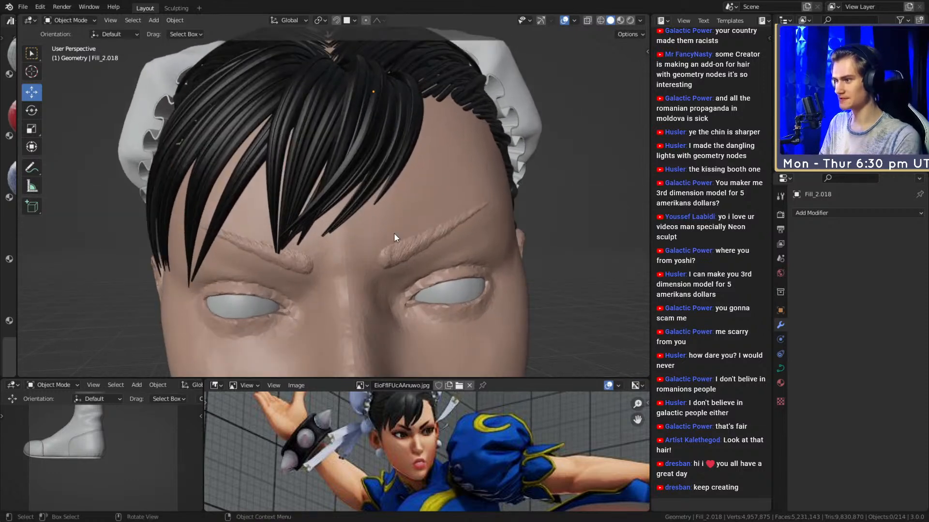
Duplicate a strand in the middle of the fringe and place the copy over the neighbouring lock.
{"action": "middle_click_drag", "start_coordinate": [394, 191], "coordinate": [313, 213]}
{"action": "middle_click_drag", "start_coordinate": [282, 265], "coordinate": [366, 178]}
{"action": "middle_click_drag", "start_coordinate": [327, 217], "coordinate": [388, 154]}
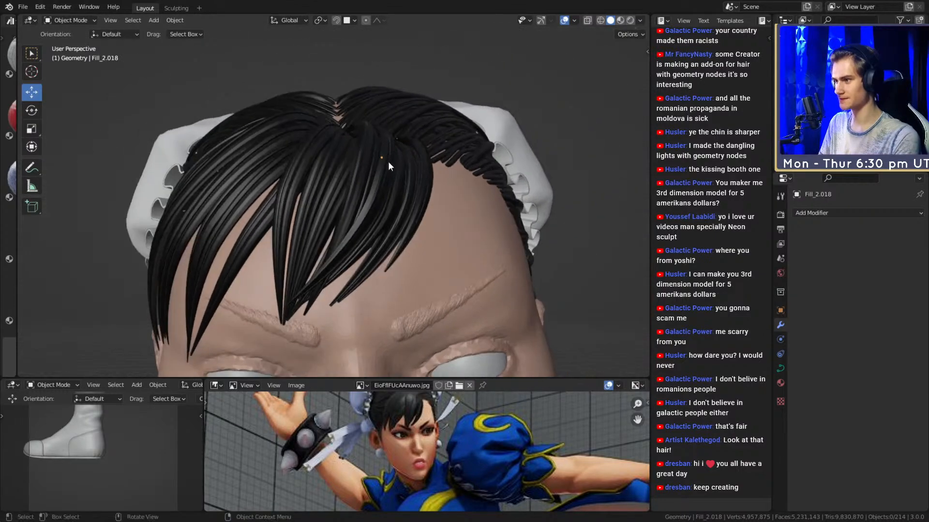
{"action": "middle_click_drag", "start_coordinate": [320, 233], "coordinate": [385, 213]}
{"action": "left_click", "coordinate": [385, 213]}
{"action": "middle_click_drag", "start_coordinate": [241, 213], "coordinate": [345, 199]}
{"action": "key", "text": "shift+d"}
{"action": "key", "text": "g"}
{"action": "left_click", "coordinate": [358, 227]}
Shift the copied strand's upper control points sideways near the parting, moving one about 0.016 m along X.
{"action": "scroll", "coordinate": [350, 245], "scroll_direction": "up", "scroll_amount": 3}
{"action": "middle_click_drag", "start_coordinate": [389, 219], "coordinate": [408, 191]}
{"action": "key", "text": "g"}
{"action": "left_click", "coordinate": [376, 230]}
{"action": "key", "text": "g"}
{"action": "left_click", "coordinate": [387, 213]}
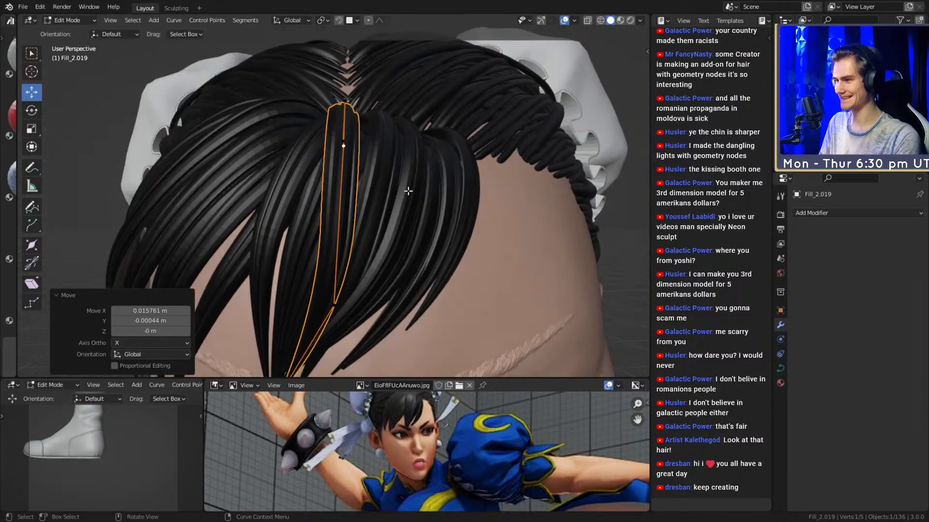
Move the copied strand's middle and lower control points onto the lock's surface and adjust its thickness there.
{"action": "middle_click_drag", "start_coordinate": [358, 289], "coordinate": [353, 217]}
{"action": "key", "text": "g"}
{"action": "left_click", "coordinate": [360, 242]}
{"action": "key", "text": "g"}
{"action": "left_click", "coordinate": [334, 262]}
{"action": "middle_click_drag", "start_coordinate": [333, 261], "coordinate": [308, 242]}
{"action": "key", "text": "g"}
{"action": "left_click", "coordinate": [440, 295]}
{"action": "key", "text": "alt+s"}
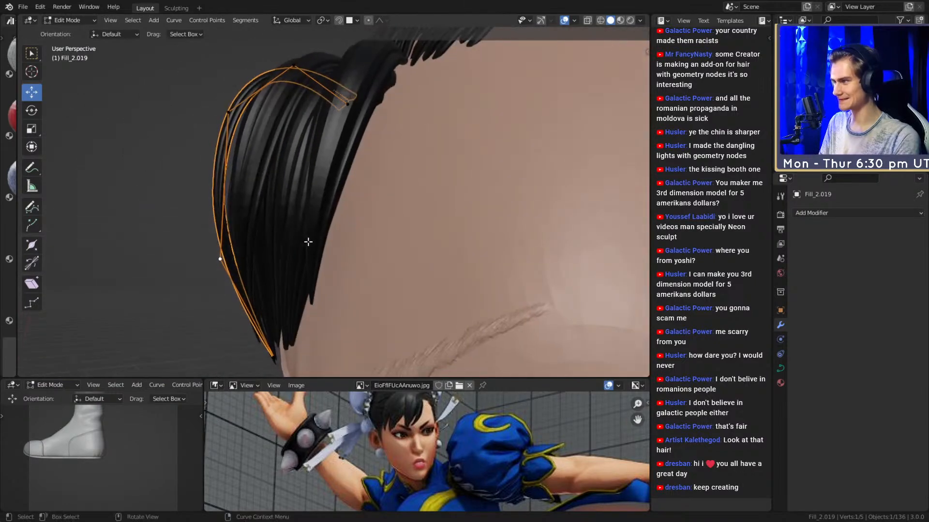
Reposition the copied strand's upper control points and fatten its top point by a factor of 1.228.
{"action": "middle_click_drag", "start_coordinate": [266, 146], "coordinate": [334, 203]}
{"action": "key", "text": "g"}
{"action": "middle_click_drag", "start_coordinate": [355, 140], "coordinate": [407, 251]}
{"action": "left_click", "coordinate": [348, 177]}
{"action": "key", "text": "g"}
{"action": "left_click", "coordinate": [377, 166]}
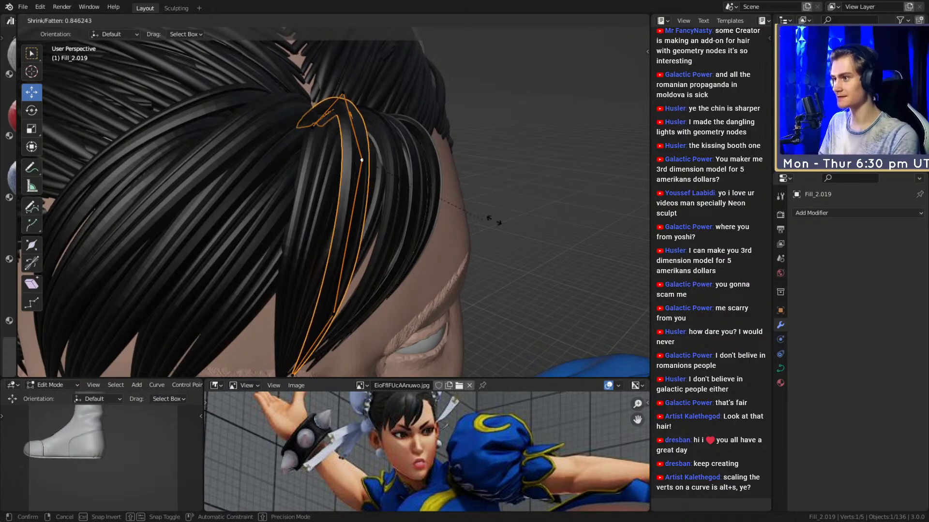
{"action": "middle_click_drag", "start_coordinate": [450, 202], "coordinate": [448, 255]}
{"action": "key", "text": "alt+s"}
{"action": "left_click", "coordinate": [450, 216]}
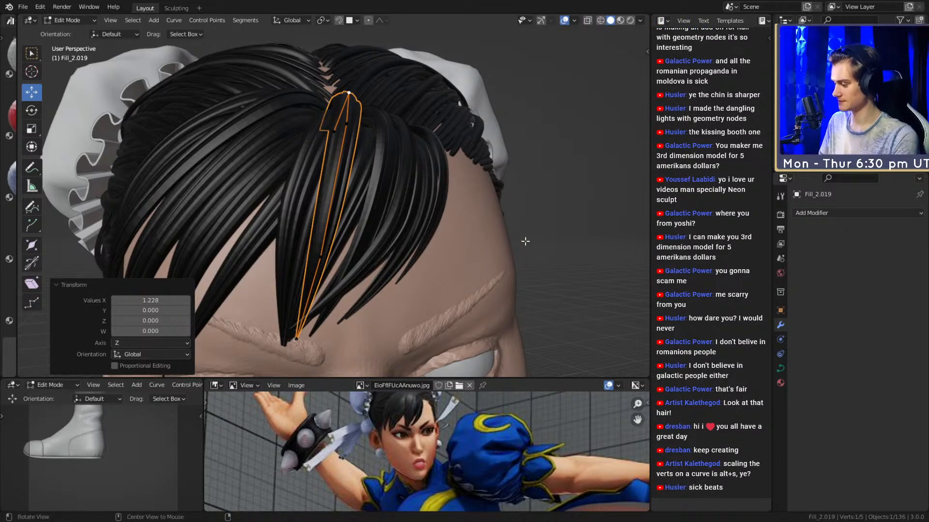
{"action": "key", "text": "Escape"}
Shift the strand's top control points sideways at the parting to seat its root, and finish editing the strand.
{"action": "middle_click_drag", "start_coordinate": [437, 178], "coordinate": [414, 245]}
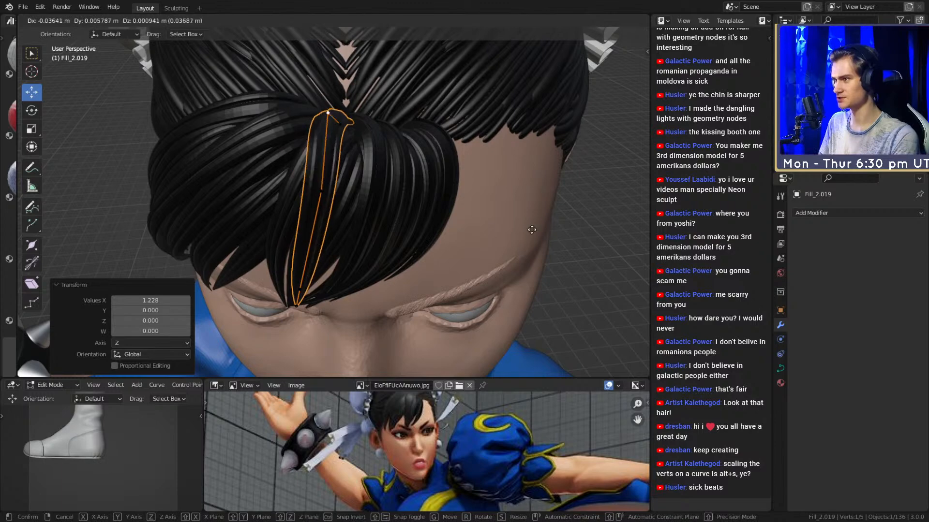
{"action": "middle_click_drag", "start_coordinate": [413, 248], "coordinate": [359, 149]}
{"action": "key", "text": "Escape"}
{"action": "middle_click_drag", "start_coordinate": [365, 203], "coordinate": [373, 244]}
{"action": "key", "text": "g"}
{"action": "middle_click_drag", "start_coordinate": [325, 210], "coordinate": [454, 223]}
{"action": "key", "text": "g"}
{"action": "middle_click_drag", "start_coordinate": [514, 213], "coordinate": [419, 224]}
{"action": "key", "text": "Tab"}
Duplicate a strand from the middle of the fringe in place.
{"action": "scroll", "coordinate": [468, 262], "scroll_direction": "down", "scroll_amount": 2}
{"action": "scroll", "coordinate": [411, 259], "scroll_direction": "up", "scroll_amount": 2}
{"action": "scroll", "coordinate": [411, 258], "scroll_direction": "up", "scroll_amount": 4}
{"action": "scroll", "coordinate": [342, 226], "scroll_direction": "down", "scroll_amount": 3}
{"action": "left_click", "coordinate": [338, 190]}
{"action": "middle_click_drag", "start_coordinate": [339, 190], "coordinate": [395, 193]}
{"action": "scroll", "coordinate": [385, 251], "scroll_direction": "up", "scroll_amount": 4}
{"action": "key", "text": "Tab"}
{"action": "key", "text": "Tab"}
{"action": "left_click", "coordinate": [377, 203]}
{"action": "key", "text": "Tab"}
{"action": "key", "text": "shift+d"}
{"action": "right_click", "coordinate": [380, 252]}
Move the new duplicate's upper and middle control points over the adjacent lock.
{"action": "key", "text": "Tab"}
{"action": "key", "text": "g"}
{"action": "left_click", "coordinate": [400, 163]}
{"action": "left_click", "coordinate": [325, 204]}
{"action": "key", "text": "g"}
{"action": "left_click", "coordinate": [348, 200]}
{"action": "left_click", "coordinate": [366, 232]}
{"action": "key", "text": "g"}
{"action": "left_click", "coordinate": [388, 198]}
Move the duplicate's lower control points and tip to follow the front contour of the lock.
{"action": "left_click", "coordinate": [384, 285]}
{"action": "middle_click_drag", "start_coordinate": [383, 285], "coordinate": [512, 241]}
{"action": "key", "text": "g"}
{"action": "left_click", "coordinate": [382, 265]}
{"action": "left_click", "coordinate": [412, 245]}
{"action": "key", "text": "g"}
{"action": "left_click", "coordinate": [429, 213]}
Tilt all of the duplicate's control points slightly and move its tip in toward the lock's end.
{"action": "key", "text": "a"}
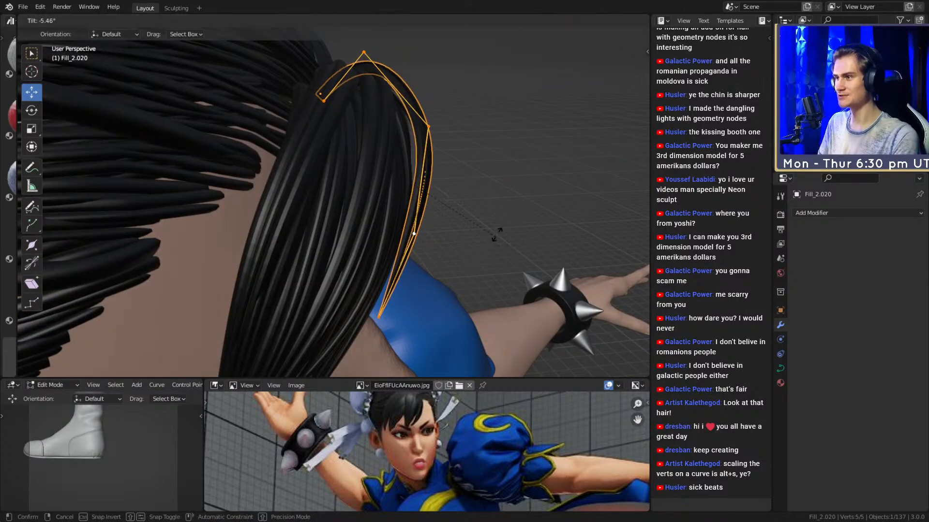
{"action": "middle_click_drag", "start_coordinate": [494, 230], "coordinate": [457, 193]}
{"action": "left_click", "coordinate": [420, 266]}
{"action": "middle_click_drag", "start_coordinate": [464, 265], "coordinate": [450, 226]}
{"action": "key", "text": "g"}
{"action": "middle_click_drag", "start_coordinate": [381, 275], "coordinate": [295, 247]}
{"action": "left_click", "coordinate": [375, 247]}
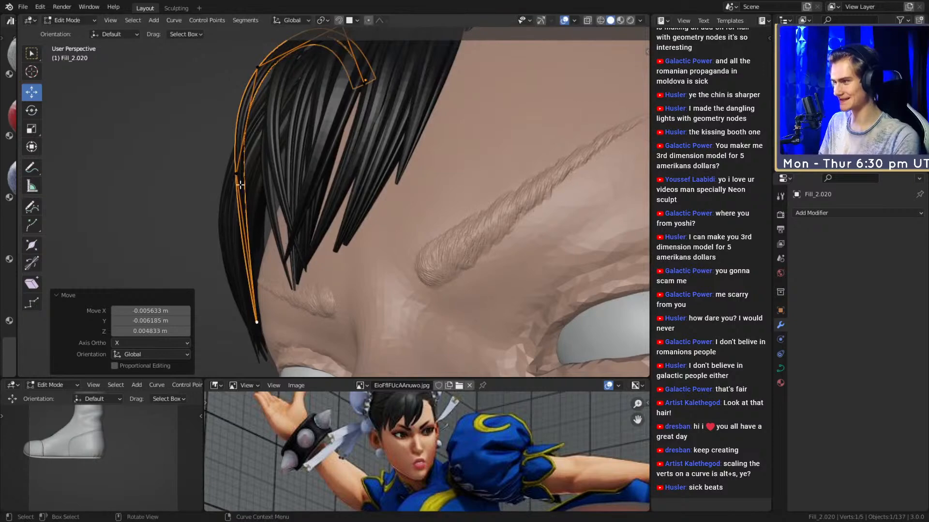
Lower the duplicate's middle control point about 0.115 m along the lock and reposition its top control point.
{"action": "middle_click_drag", "start_coordinate": [241, 186], "coordinate": [286, 170]}
{"action": "left_click", "coordinate": [289, 249]}
{"action": "middle_click_drag", "start_coordinate": [289, 249], "coordinate": [333, 153]}
{"action": "middle_click_drag", "start_coordinate": [340, 211], "coordinate": [373, 264]}
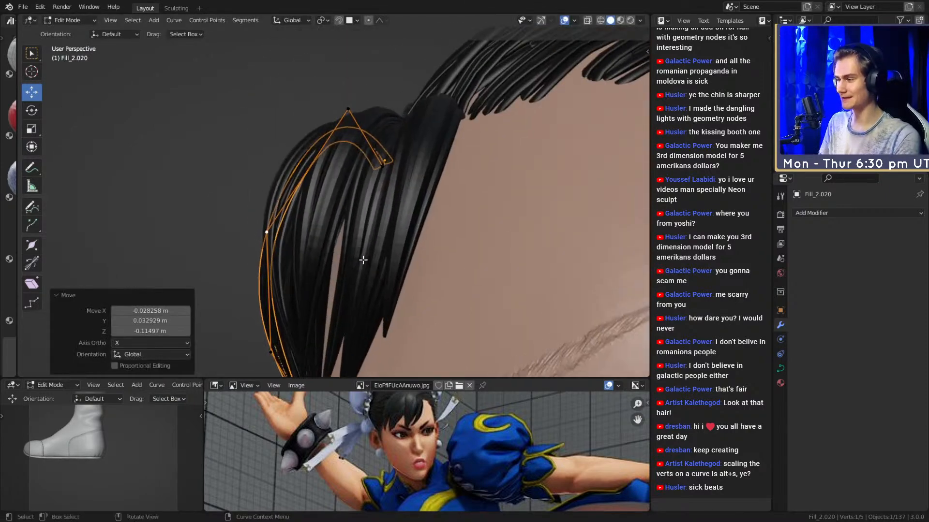
{"action": "middle_click_drag", "start_coordinate": [376, 137], "coordinate": [397, 194]}
{"action": "left_click", "coordinate": [357, 119]}
{"action": "key", "text": "g"}
{"action": "left_click", "coordinate": [382, 129]}
Reposition the duplicate's lower control points along the pointed lock and fatten its upper point by a factor of 1.138.
{"action": "left_click", "coordinate": [388, 222]}
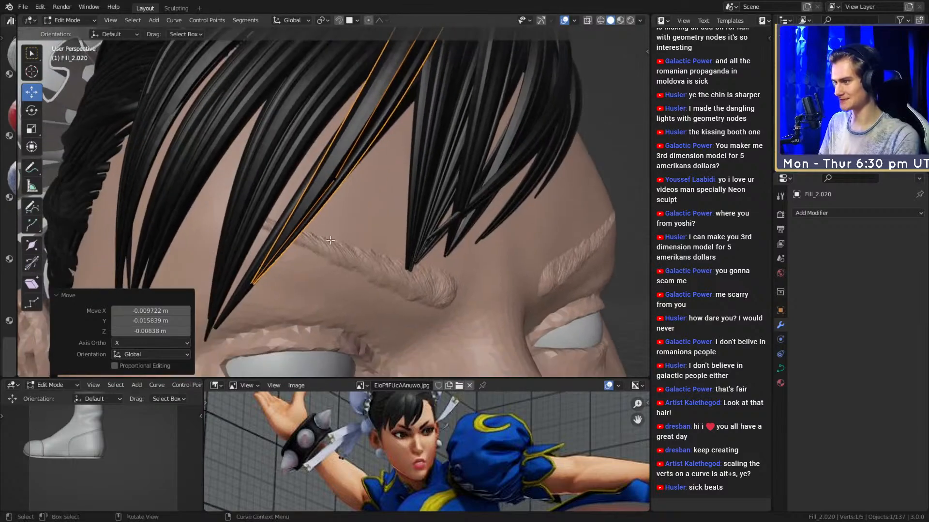
{"action": "middle_click_drag", "start_coordinate": [329, 280], "coordinate": [309, 261]}
{"action": "key", "text": "g"}
{"action": "left_click", "coordinate": [344, 283]}
{"action": "left_click", "coordinate": [335, 217]}
{"action": "middle_click_drag", "start_coordinate": [336, 218], "coordinate": [400, 170]}
{"action": "key", "text": "g"}
{"action": "left_click", "coordinate": [387, 222]}
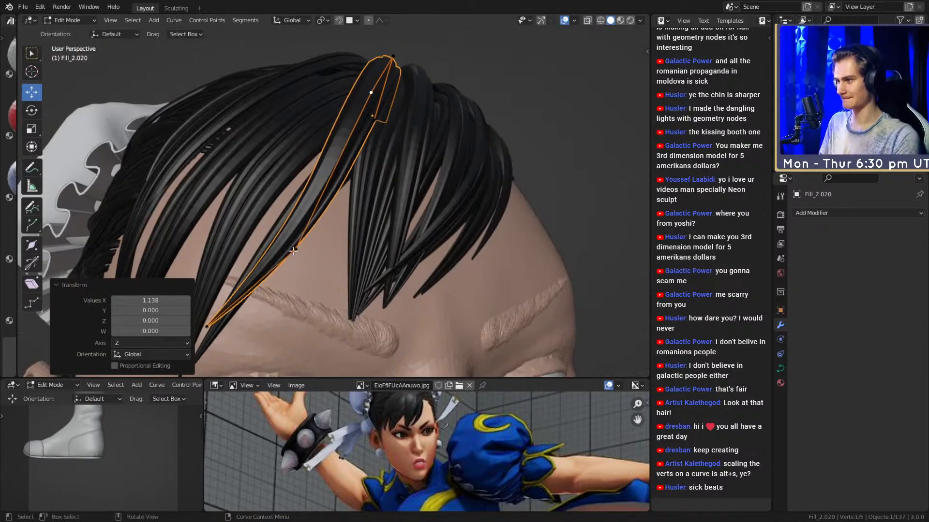
Adjust the duplicate's lower bend and raise its top control point about 0.016 m above the hairline.
{"action": "left_click", "coordinate": [400, 251]}
{"action": "middle_click_drag", "start_coordinate": [400, 251], "coordinate": [377, 208]}
{"action": "key", "text": "g"}
{"action": "left_click", "coordinate": [409, 208]}
{"action": "middle_click_drag", "start_coordinate": [418, 143], "coordinate": [380, 163]}
{"action": "key", "text": "g"}
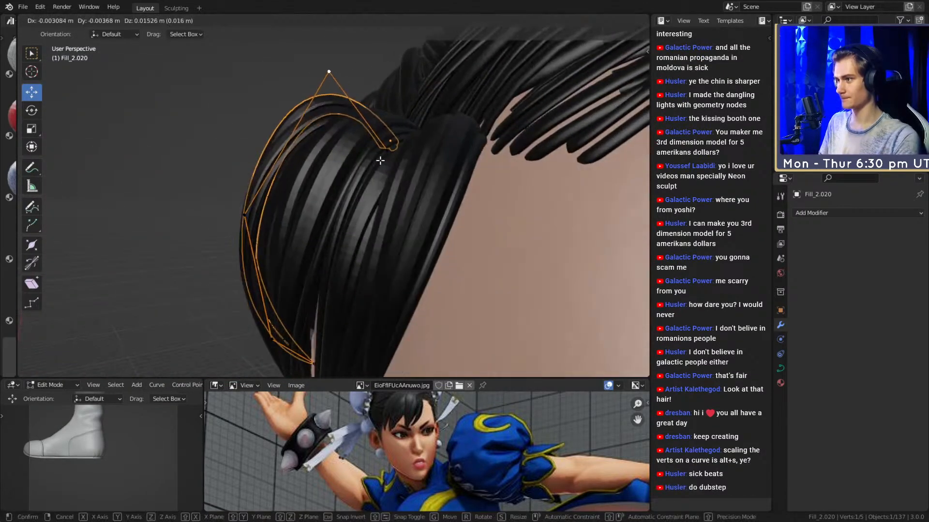
{"action": "left_click", "coordinate": [364, 204]}
Fine-tune the duplicate's remaining control points against the lock and finish editing it.
{"action": "middle_click_drag", "start_coordinate": [363, 205], "coordinate": [321, 199]}
{"action": "key", "text": "g"}
{"action": "middle_click_drag", "start_coordinate": [306, 246], "coordinate": [400, 258]}
{"action": "key", "text": "g"}
{"action": "key", "text": "Tab"}
Duplicate the strand, offset the copy about -0.012, 0.022 and 0.029 m in X, Y and Z, and open only that copy for editing.
{"action": "middle_click_drag", "start_coordinate": [432, 195], "coordinate": [421, 254]}
{"action": "middle_click_drag", "start_coordinate": [611, 193], "coordinate": [381, 211]}
{"action": "key", "text": "shift+d"}
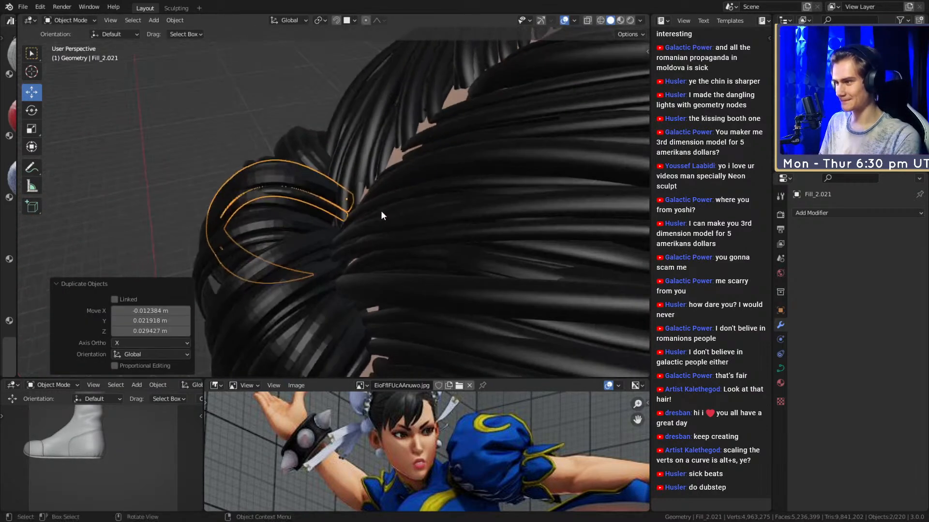
{"action": "left_click", "coordinate": [381, 212]}
{"action": "key", "text": "Tab"}
{"action": "middle_click_drag", "start_coordinate": [314, 199], "coordinate": [386, 211]}
{"action": "key", "text": "Tab"}
{"action": "left_click", "coordinate": [332, 207]}
{"action": "key", "text": "Tab"}
Move the new copy's upper control points and pull its tip about 0.057 m outward in front of the forehead.
{"action": "middle_click_drag", "start_coordinate": [425, 247], "coordinate": [358, 225]}
{"action": "key", "text": "g"}
{"action": "middle_click_drag", "start_coordinate": [329, 94], "coordinate": [445, 205]}
{"action": "key", "text": "g"}
{"action": "left_click", "coordinate": [444, 211]}
{"action": "left_click", "coordinate": [393, 269]}
{"action": "middle_click_drag", "start_coordinate": [392, 269], "coordinate": [301, 297]}
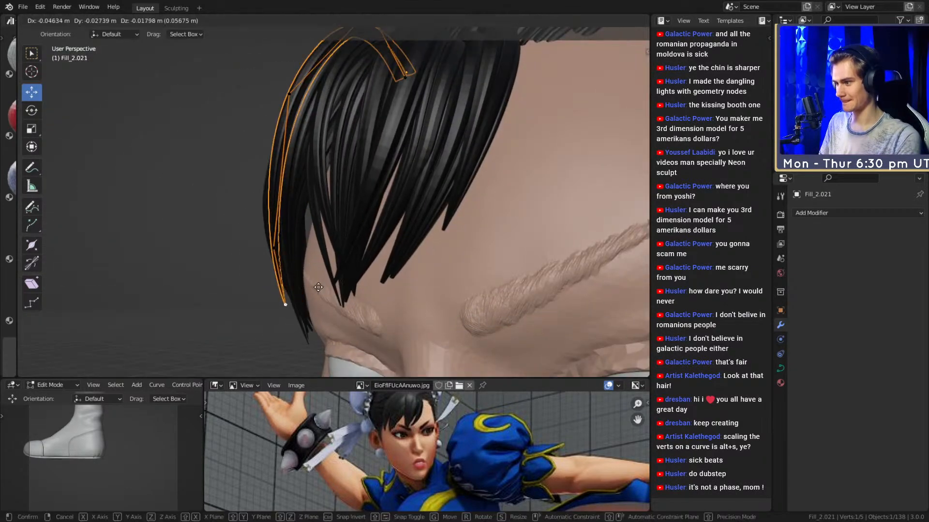
Reposition the new copy's upper and middle control points so the strand runs diagonally across the large lock.
{"action": "middle_click_drag", "start_coordinate": [300, 245], "coordinate": [379, 222]}
{"action": "left_click", "coordinate": [416, 149]}
{"action": "key", "text": "g"}
{"action": "key", "text": "g"}
{"action": "middle_click_drag", "start_coordinate": [395, 186], "coordinate": [466, 118]}
{"action": "key", "text": "g"}
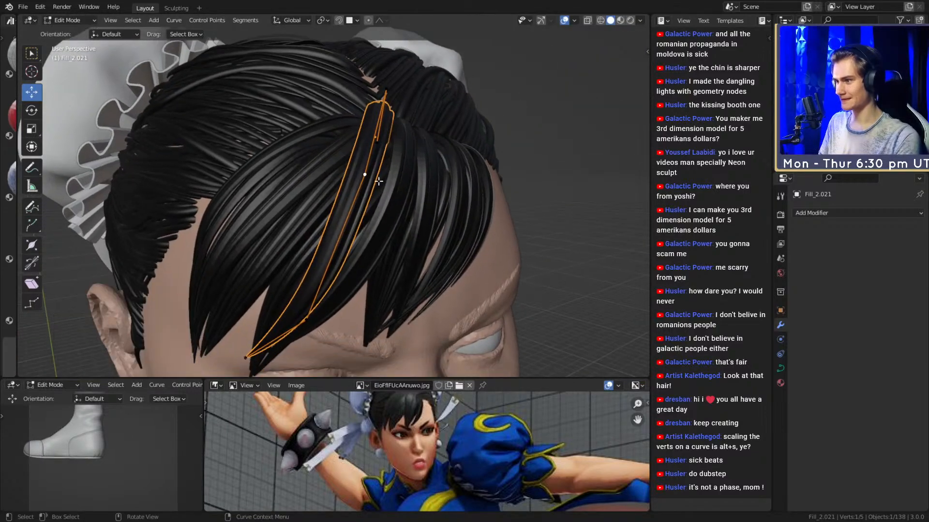
Shift the new copy's middle control point farther across the lock to widen its curve.
{"action": "left_click", "coordinate": [361, 247]}
{"action": "middle_click_drag", "start_coordinate": [361, 246], "coordinate": [410, 228]}
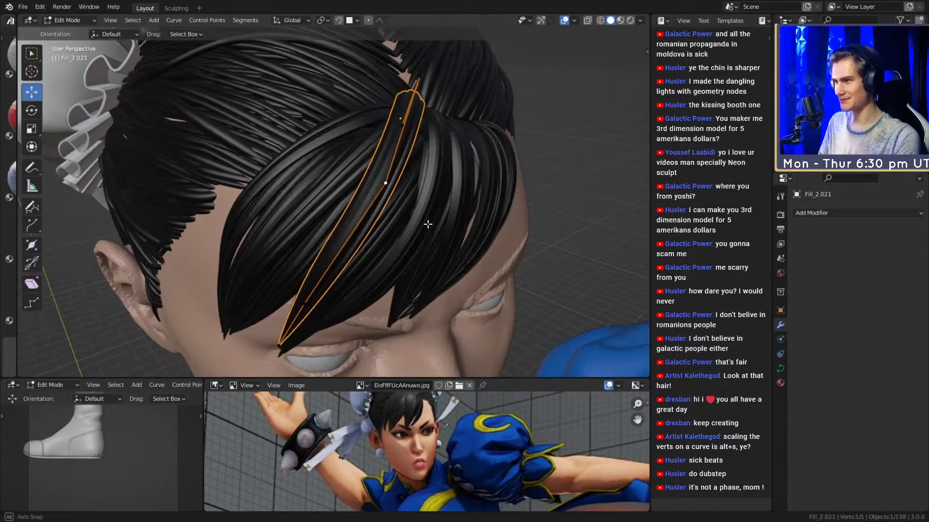
{"action": "middle_click_drag", "start_coordinate": [406, 209], "coordinate": [493, 220]}
{"action": "key", "text": "g"}
{"action": "left_click", "coordinate": [396, 250]}
{"action": "left_click", "coordinate": [430, 252]}
Tilt the new copy's top control point by -8.22° at the parting.
{"action": "middle_click_drag", "start_coordinate": [465, 181], "coordinate": [416, 126]}
{"action": "left_click", "coordinate": [413, 109]}
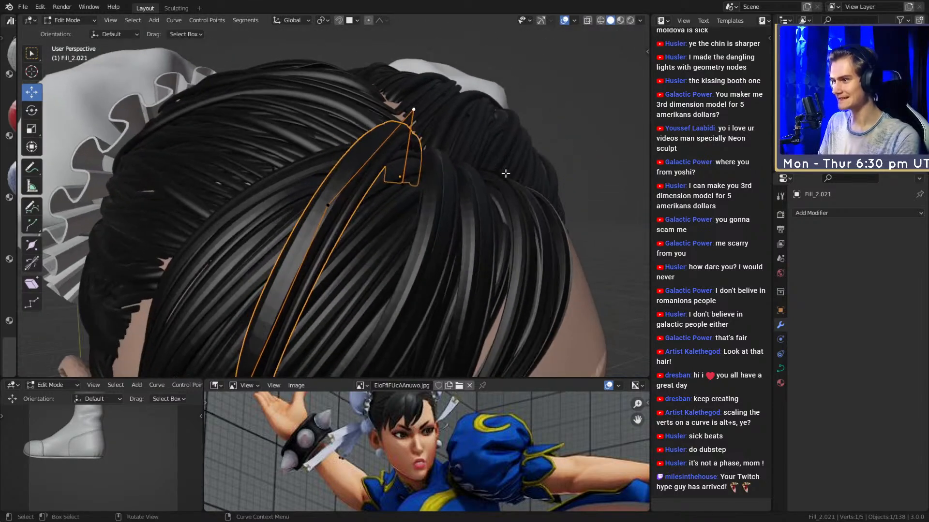
{"action": "middle_click_drag", "start_coordinate": [465, 177], "coordinate": [331, 199]}
{"action": "middle_click_drag", "start_coordinate": [391, 260], "coordinate": [337, 248]}
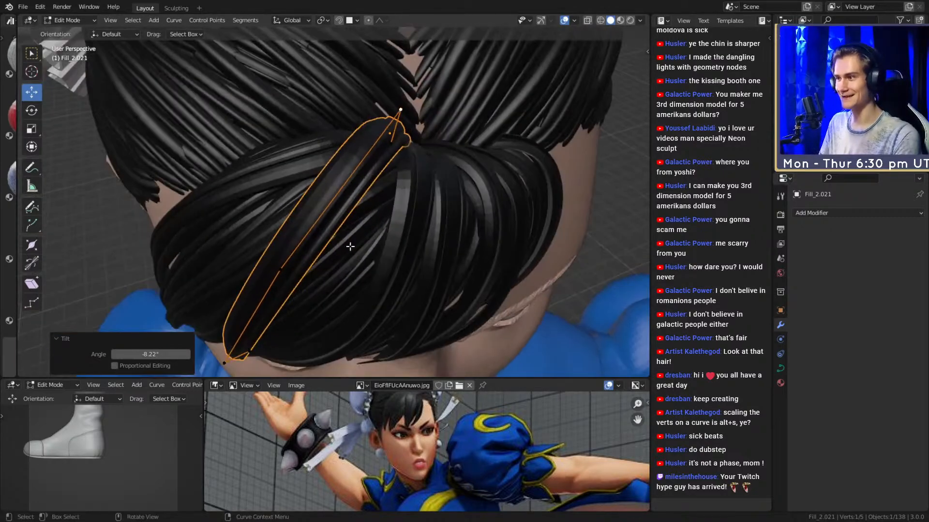
{"action": "left_click", "coordinate": [621, 178]}
Lower the strand's peak control point slightly above the parting so it sits closer to the lock.
{"action": "middle_click_drag", "start_coordinate": [621, 177], "coordinate": [334, 178]}
{"action": "left_click", "coordinate": [336, 121]}
{"action": "middle_click_drag", "start_coordinate": [336, 123], "coordinate": [401, 139]}
{"action": "key", "text": "g"}
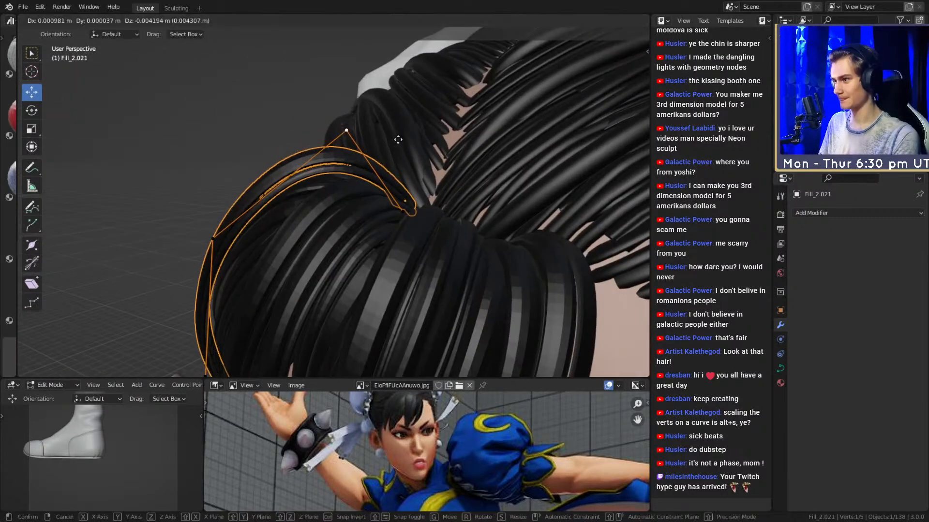
{"action": "left_click", "coordinate": [301, 229]}
{"action": "middle_click_drag", "start_coordinate": [301, 229], "coordinate": [351, 194]}
Scale the strand's thickness by 0.891 at its tip control point above the brow.
{"action": "left_click", "coordinate": [413, 186]}
{"action": "left_click", "coordinate": [518, 183]}
{"action": "middle_click_drag", "start_coordinate": [466, 186], "coordinate": [404, 194]}
{"action": "scroll", "coordinate": [376, 212], "scroll_direction": "up", "scroll_amount": 2}
{"action": "left_click", "coordinate": [312, 252]}
{"action": "middle_click_drag", "start_coordinate": [391, 237], "coordinate": [377, 253], "text": "shift"}
{"action": "left_click", "coordinate": [411, 245]}
{"action": "scroll", "coordinate": [414, 258], "scroll_direction": "down", "scroll_amount": 3}
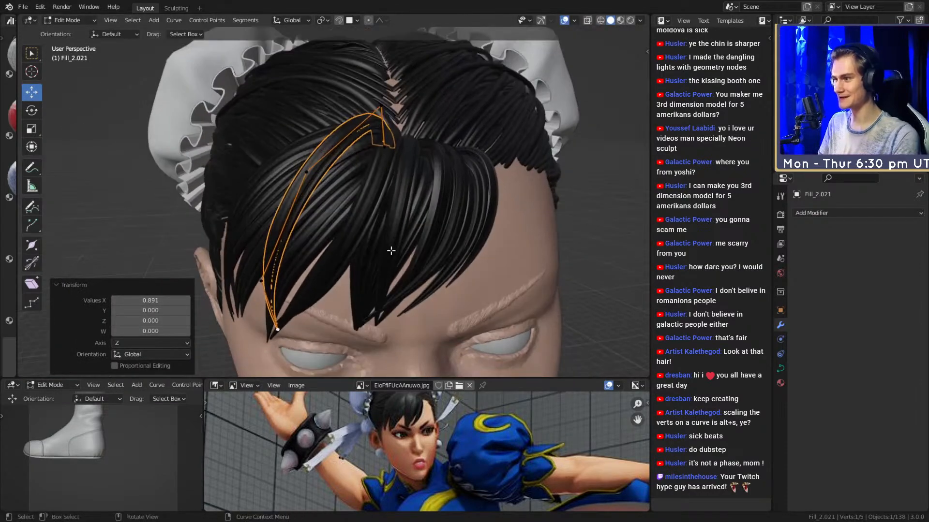
Scale the strand's thickness by 1.269 at its peak control point near the parting and finish editing the curve.
{"action": "key", "text": "Tab"}
{"action": "left_click", "coordinate": [562, 203]}
{"action": "middle_click_drag", "start_coordinate": [386, 205], "coordinate": [364, 260]}
{"action": "scroll", "coordinate": [356, 237], "scroll_direction": "up", "scroll_amount": 2}
{"action": "left_click", "coordinate": [325, 172]}
{"action": "middle_click_drag", "start_coordinate": [339, 198], "coordinate": [417, 140]}
{"action": "key", "text": "alt+s"}
{"action": "left_click", "coordinate": [409, 165]}
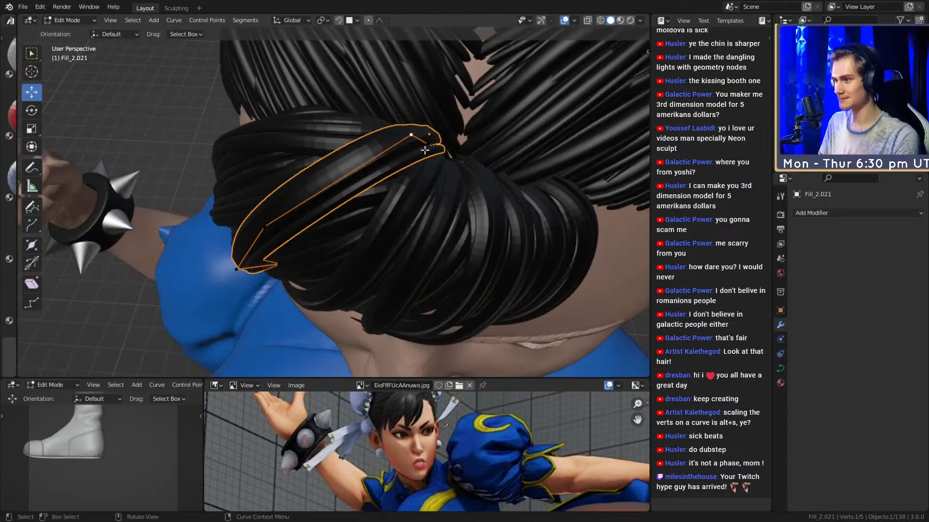
{"action": "left_click", "coordinate": [480, 202]}
{"action": "middle_click_drag", "start_coordinate": [481, 202], "coordinate": [345, 224]}
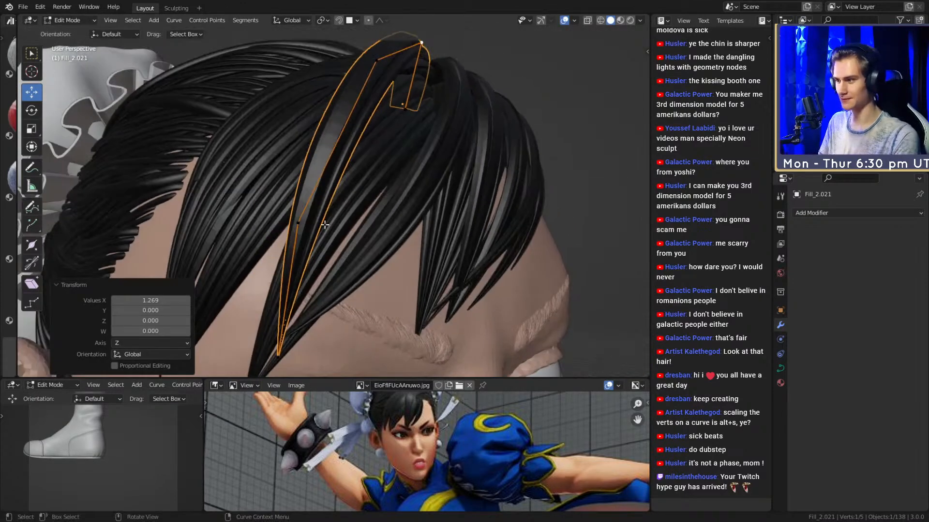
{"action": "key", "text": "Return"}
{"action": "scroll", "coordinate": [367, 245], "scroll_direction": "down", "scroll_amount": 5}
{"action": "key", "text": "Tab"}
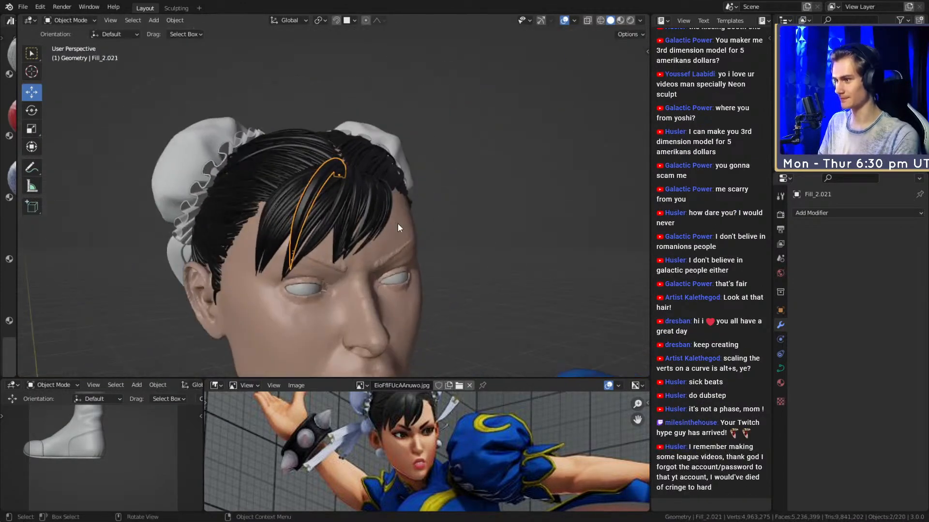
Examine the layered fringe from the front, side and above for gaps between the strands.
{"action": "middle_click_drag", "start_coordinate": [363, 232], "coordinate": [323, 198]}
{"action": "scroll", "coordinate": [357, 226], "scroll_direction": "up", "scroll_amount": 5}
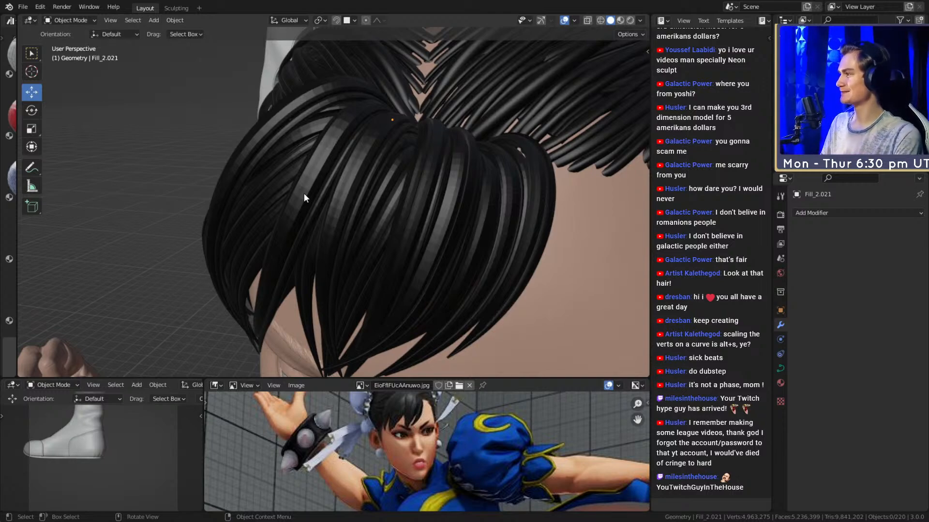
{"action": "scroll", "coordinate": [297, 177], "scroll_direction": "down", "scroll_amount": 5}
{"action": "middle_click_drag", "start_coordinate": [338, 202], "coordinate": [533, 176]}
{"action": "scroll", "coordinate": [415, 218], "scroll_direction": "up", "scroll_amount": 4}
{"action": "scroll", "coordinate": [343, 227], "scroll_direction": "down", "scroll_amount": 3}
{"action": "middle_click_drag", "start_coordinate": [363, 178], "coordinate": [357, 203]}
{"action": "scroll", "coordinate": [330, 208], "scroll_direction": "up", "scroll_amount": 6}
{"action": "scroll", "coordinate": [321, 222], "scroll_direction": "down", "scroll_amount": 4}
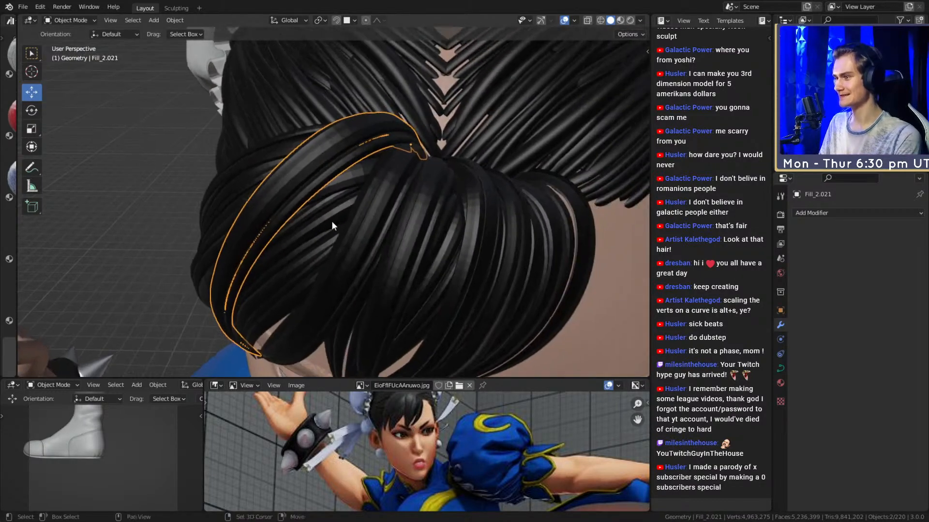
Duplicate the strand and place the copy farther across the fringe toward the forehead's centre.
{"action": "scroll", "coordinate": [351, 215], "scroll_direction": "up", "scroll_amount": 2}
{"action": "middle_click_drag", "start_coordinate": [344, 204], "coordinate": [388, 232]}
{"action": "key", "text": "shift+d"}
{"action": "left_click", "coordinate": [452, 223]}
{"action": "key", "text": "g"}
{"action": "left_click", "coordinate": [402, 191]}
{"action": "key", "text": "g"}
{"action": "left_click", "coordinate": [392, 181]}
Reposition the copy's control points so the strand runs from the parting down along the middle lock.
{"action": "key", "text": "Tab"}
{"action": "key", "text": "g"}
{"action": "left_click", "coordinate": [388, 149]}
{"action": "left_click", "coordinate": [328, 224]}
{"action": "middle_click_drag", "start_coordinate": [328, 223], "coordinate": [443, 123]}
{"action": "key", "text": "g"}
{"action": "mouse_move", "coordinate": [427, 189]}
{"action": "middle_mouse_down"}
{"action": "mouse_move", "coordinate": [374, 169]}
{"action": "mouse_move", "coordinate": [396, 151]}
{"action": "mouse_move", "coordinate": [331, 178]}
{"action": "mouse_move", "coordinate": [491, 227]}
{"action": "mouse_move", "coordinate": [432, 204]}
{"action": "middle_mouse_up"}
{"action": "left_click", "coordinate": [392, 155]}
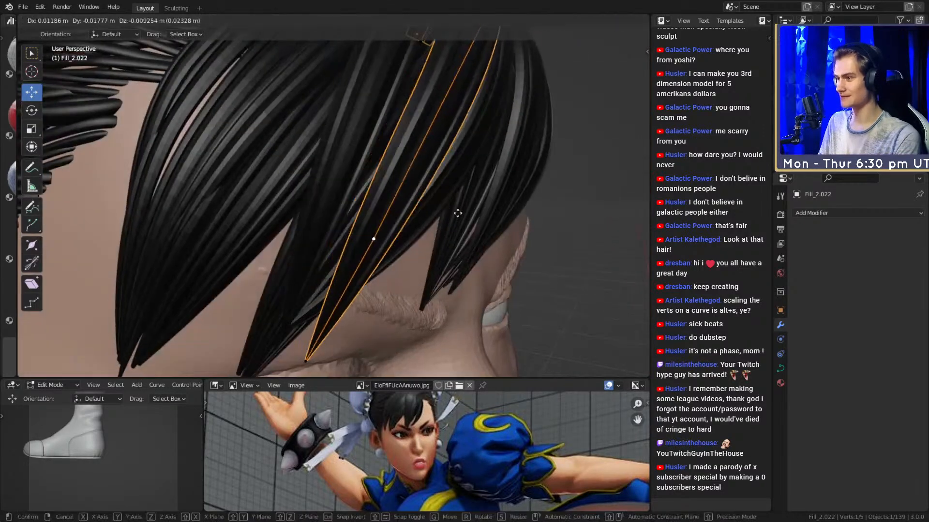
Tilt the copy's lower control point and move its tip down to the end of the middle lock.
{"action": "middle_click_drag", "start_coordinate": [476, 152], "coordinate": [399, 233]}
{"action": "middle_click_drag", "start_coordinate": [407, 200], "coordinate": [476, 249]}
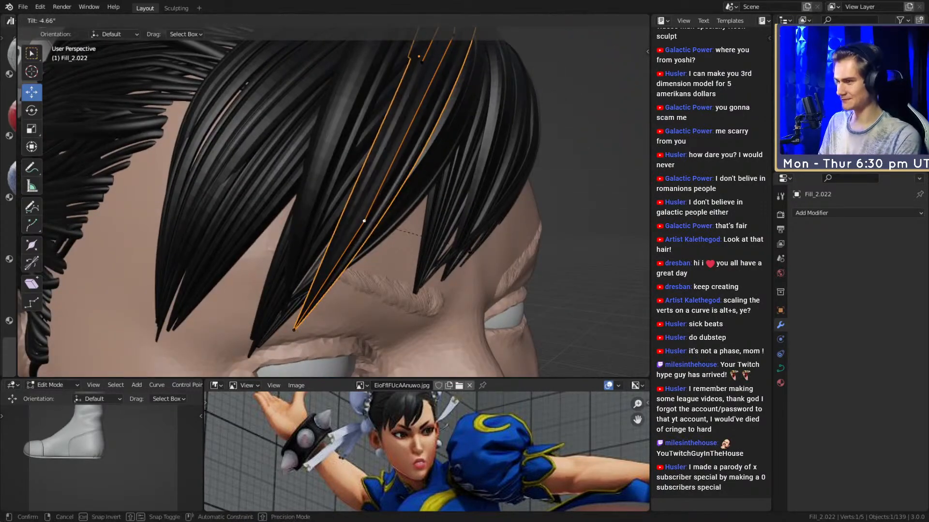
{"action": "middle_click_drag", "start_coordinate": [373, 261], "coordinate": [360, 300]}
{"action": "left_click", "coordinate": [294, 323]}
{"action": "middle_click_drag", "start_coordinate": [310, 314], "coordinate": [314, 280]}
{"action": "key", "text": "g"}
{"action": "left_click", "coordinate": [299, 295]}
{"action": "middle_click_drag", "start_coordinate": [329, 242], "coordinate": [410, 270]}
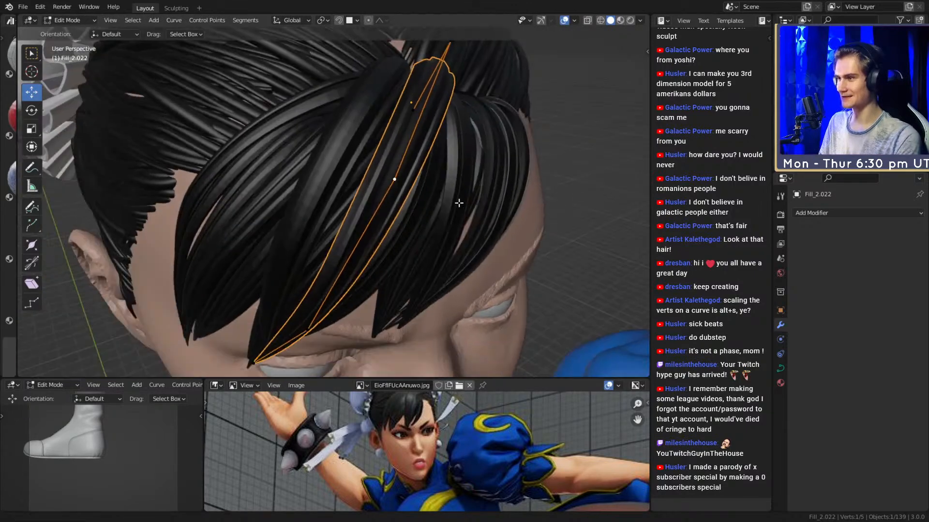
Move the copy's root point into the parting and adjust its upper bend against the neighbouring strands.
{"action": "middle_click_drag", "start_coordinate": [440, 234], "coordinate": [425, 178]}
{"action": "middle_click_drag", "start_coordinate": [464, 233], "coordinate": [402, 194]}
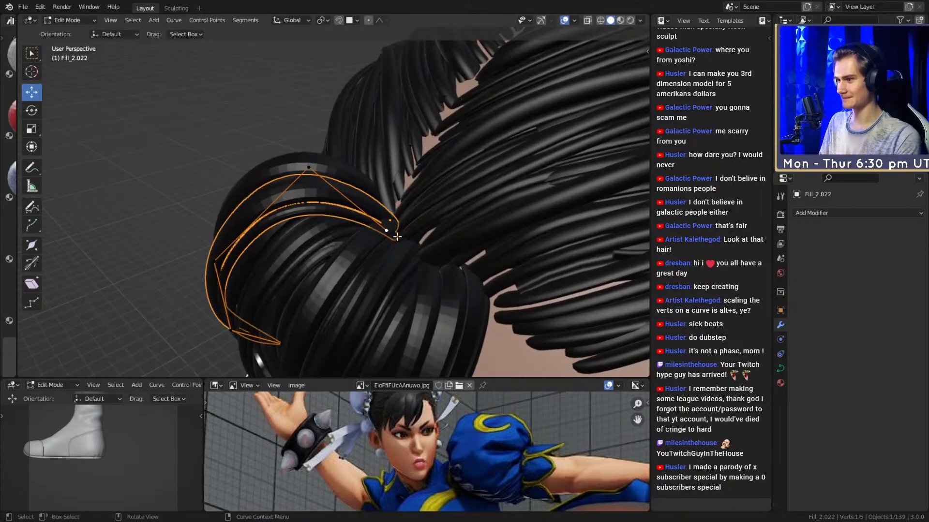
{"action": "middle_click_drag", "start_coordinate": [396, 235], "coordinate": [432, 197]}
{"action": "middle_click_drag", "start_coordinate": [361, 243], "coordinate": [332, 206]}
{"action": "key", "text": "g"}
{"action": "left_click", "coordinate": [327, 187]}
{"action": "left_click", "coordinate": [309, 225]}
Pull the copy's tip toward the forehead and shift its lower control point about 0.015 m along the lock.
{"action": "middle_click_drag", "start_coordinate": [322, 349], "coordinate": [308, 286]}
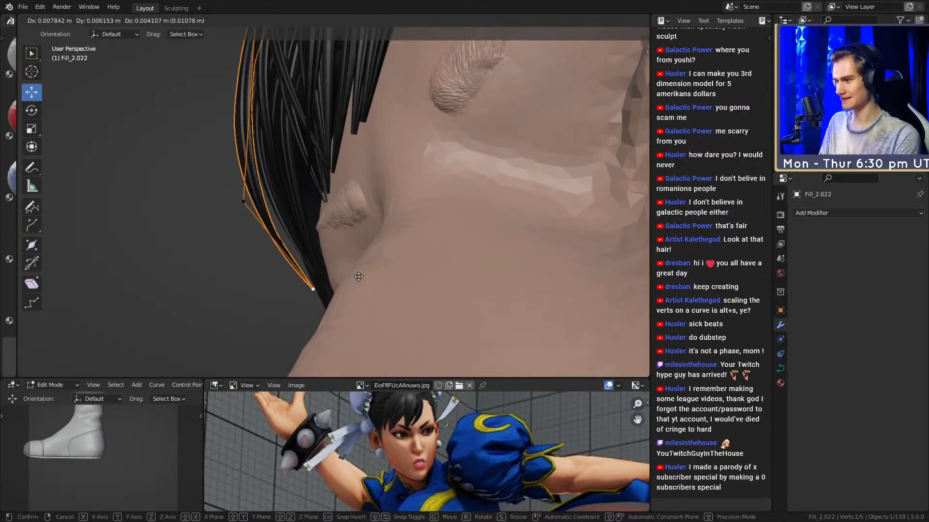
{"action": "middle_click_drag", "start_coordinate": [335, 197], "coordinate": [254, 273]}
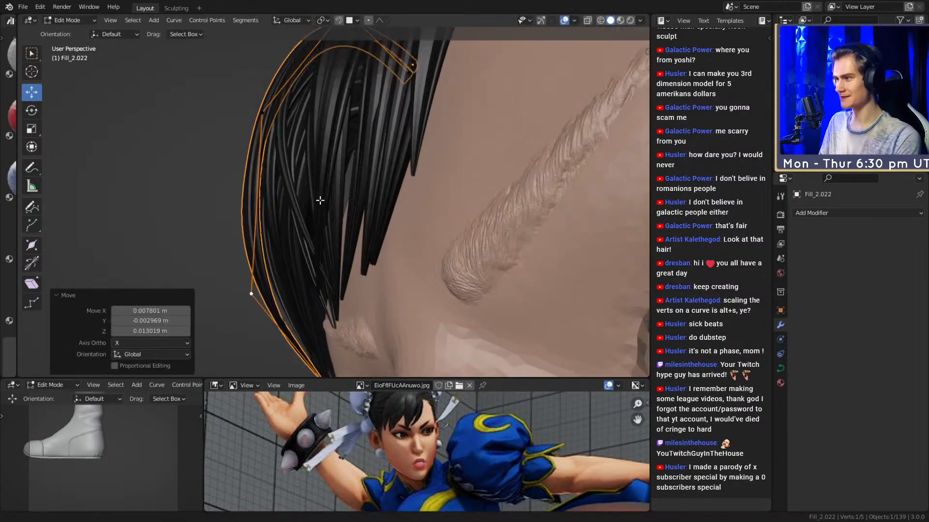
{"action": "middle_click_drag", "start_coordinate": [324, 182], "coordinate": [424, 289]}
{"action": "middle_click_drag", "start_coordinate": [394, 234], "coordinate": [397, 251]}
Adjust the copy's middle and upper control points so its curve follows the surface of the lock.
{"action": "middle_click_drag", "start_coordinate": [364, 211], "coordinate": [354, 166]}
{"action": "left_click", "coordinate": [397, 198]}
{"action": "key", "text": "g"}
{"action": "middle_click_drag", "start_coordinate": [340, 236], "coordinate": [430, 227]}
{"action": "left_click", "coordinate": [357, 244]}
{"action": "left_click", "coordinate": [405, 122]}
{"action": "middle_click_drag", "start_coordinate": [407, 124], "coordinate": [508, 212]}
{"action": "key", "text": "g"}
{"action": "left_click", "coordinate": [470, 156]}
Refine the copy's placement over the fringe once more and finish editing its curve.
{"action": "key", "text": "Tab"}
{"action": "key", "text": "alt+a"}
{"action": "left_click", "coordinate": [393, 218]}
{"action": "key", "text": "g"}
{"action": "left_click", "coordinate": [395, 274]}
{"action": "key", "text": "Tab"}
{"action": "scroll", "coordinate": [469, 234], "scroll_direction": "down", "scroll_amount": 6}
{"action": "scroll", "coordinate": [371, 206], "scroll_direction": "up", "scroll_amount": 3}
{"action": "middle_click_drag", "start_coordinate": [404, 218], "coordinate": [445, 254]}
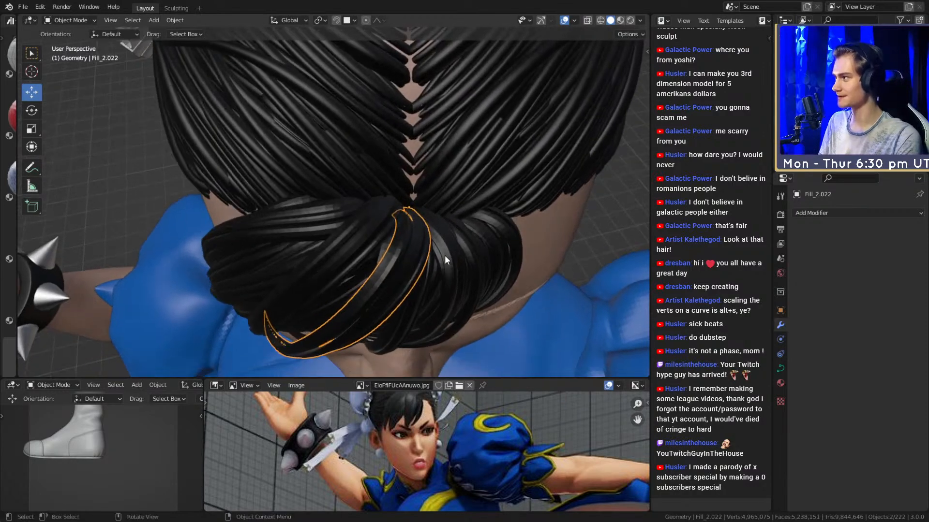
Save the file, and duplicate the strand with the copy placed toward the outer side of the fringe.
{"action": "middle_click_drag", "start_coordinate": [382, 212], "coordinate": [395, 261]}
{"action": "key", "text": "ctrl+s"}
{"action": "key", "text": "shift+d"}
{"action": "left_click", "coordinate": [394, 257]}
{"action": "left_click", "coordinate": [367, 270]}
Move the new copy's middle control point about 0.15 m outward across the outer lock.
{"action": "middle_click_drag", "start_coordinate": [398, 228], "coordinate": [487, 181]}
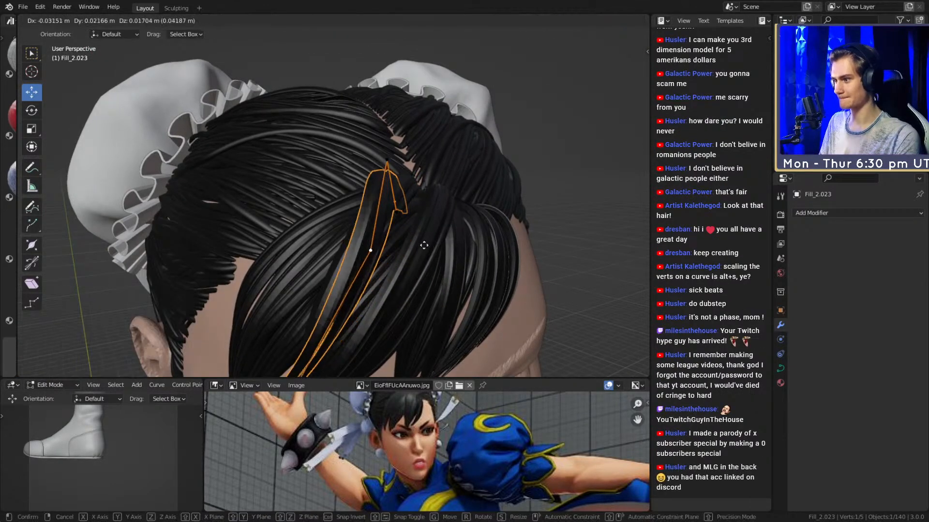
{"action": "middle_click_drag", "start_coordinate": [378, 229], "coordinate": [432, 244]}
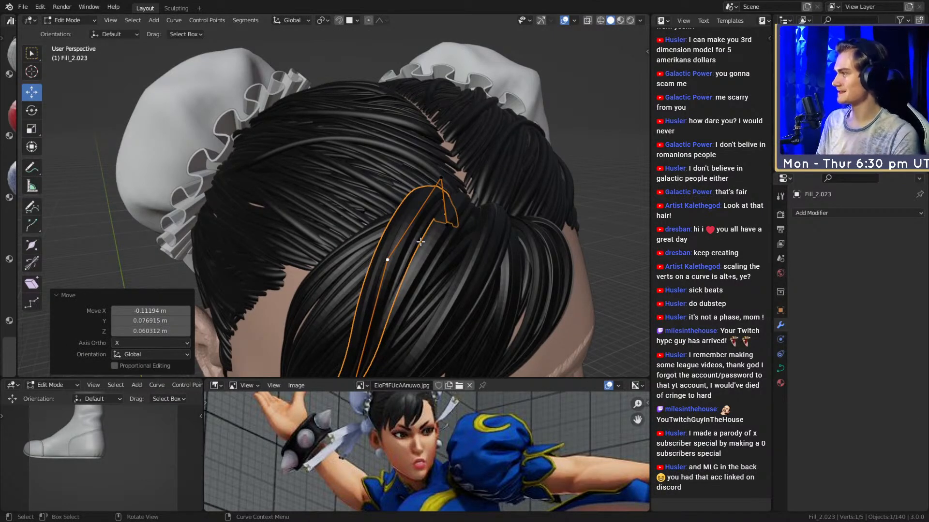
{"action": "mouse_move", "coordinate": [419, 243]}
{"action": "middle_mouse_down"}
{"action": "mouse_move", "coordinate": [426, 271]}
{"action": "mouse_move", "coordinate": [400, 241]}
{"action": "mouse_move", "coordinate": [442, 217]}
{"action": "mouse_move", "coordinate": [428, 209]}
{"action": "mouse_move", "coordinate": [435, 238]}
{"action": "middle_mouse_up"}
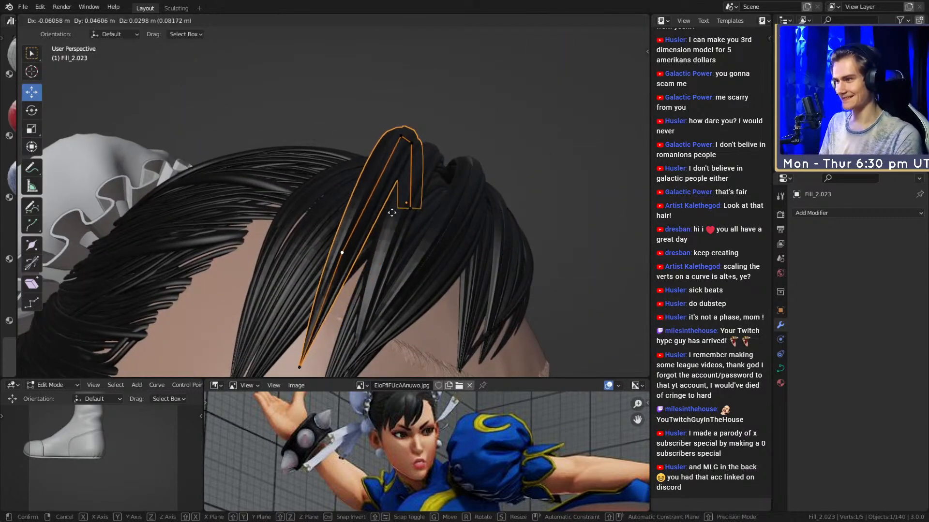
Move the new copy's peak control point over the parting and tilt the whole strand.
{"action": "middle_click_drag", "start_coordinate": [402, 137], "coordinate": [433, 199]}
{"action": "key", "text": "g"}
{"action": "mouse_move", "coordinate": [526, 205]}
{"action": "middle_mouse_down"}
{"action": "mouse_move", "coordinate": [536, 162]}
{"action": "mouse_move", "coordinate": [477, 128]}
{"action": "mouse_move", "coordinate": [452, 180]}
{"action": "mouse_move", "coordinate": [510, 201]}
{"action": "middle_mouse_up"}
{"action": "key", "text": "a"}
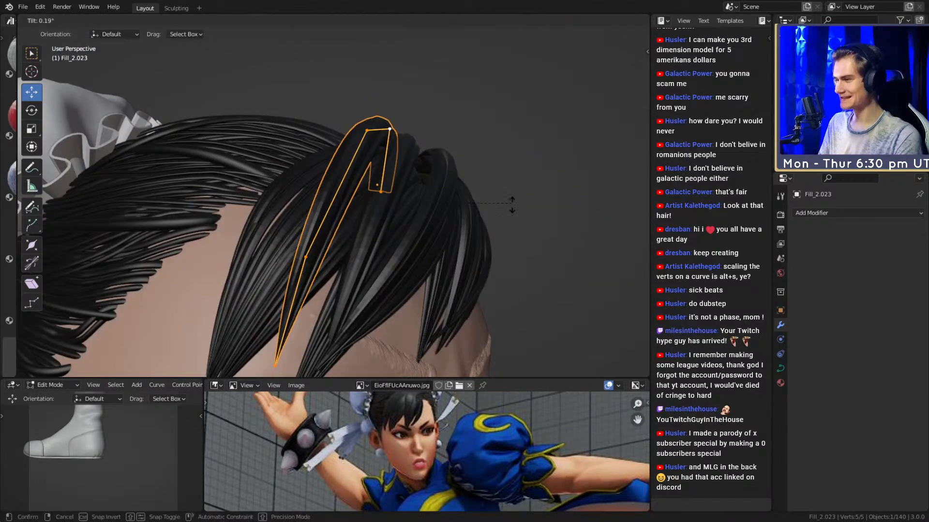
{"action": "middle_click_drag", "start_coordinate": [463, 176], "coordinate": [374, 223]}
{"action": "left_click", "coordinate": [377, 214]}
{"action": "left_click", "coordinate": [385, 189]}
Reposition the new copy's upper control points so its bend lies flat over the hair at the parting.
{"action": "mouse_move", "coordinate": [384, 188]}
{"action": "middle_mouse_down"}
{"action": "mouse_move", "coordinate": [425, 242]}
{"action": "mouse_move", "coordinate": [435, 237]}
{"action": "mouse_move", "coordinate": [377, 188]}
{"action": "middle_mouse_up"}
{"action": "key", "text": "g"}
{"action": "left_click", "coordinate": [438, 235]}
{"action": "middle_click_drag", "start_coordinate": [298, 222], "coordinate": [452, 189]}
{"action": "scroll", "coordinate": [452, 193], "scroll_direction": "up", "scroll_amount": 3}
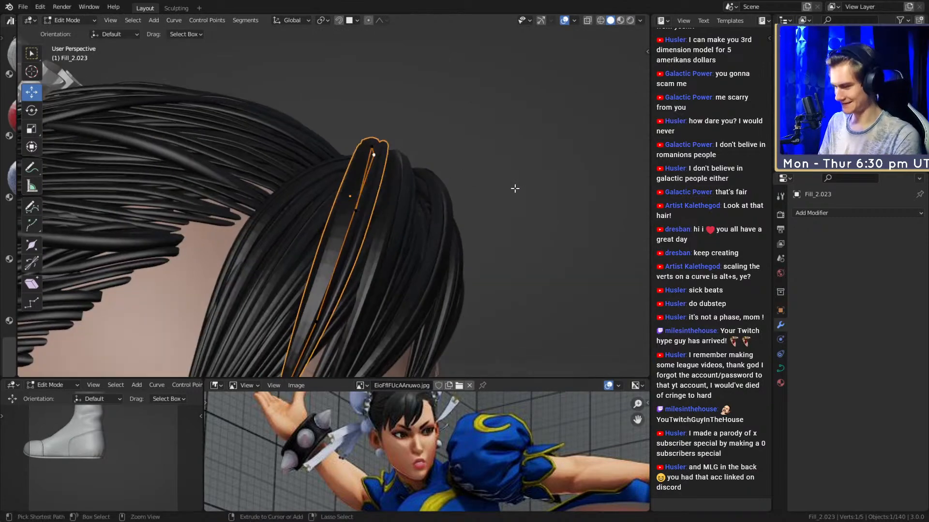
{"action": "middle_click_drag", "start_coordinate": [453, 136], "coordinate": [393, 193]}
{"action": "key", "text": "g"}
Shift the new copy's upper-middle control point so the strand hugs the side of the fringe.
{"action": "middle_click_drag", "start_coordinate": [442, 113], "coordinate": [354, 95]}
{"action": "key", "text": "g"}
{"action": "middle_click_drag", "start_coordinate": [268, 180], "coordinate": [393, 179]}
{"action": "middle_click_drag", "start_coordinate": [337, 187], "coordinate": [459, 225]}
{"action": "key", "text": "g"}
{"action": "key", "text": "alt+a"}
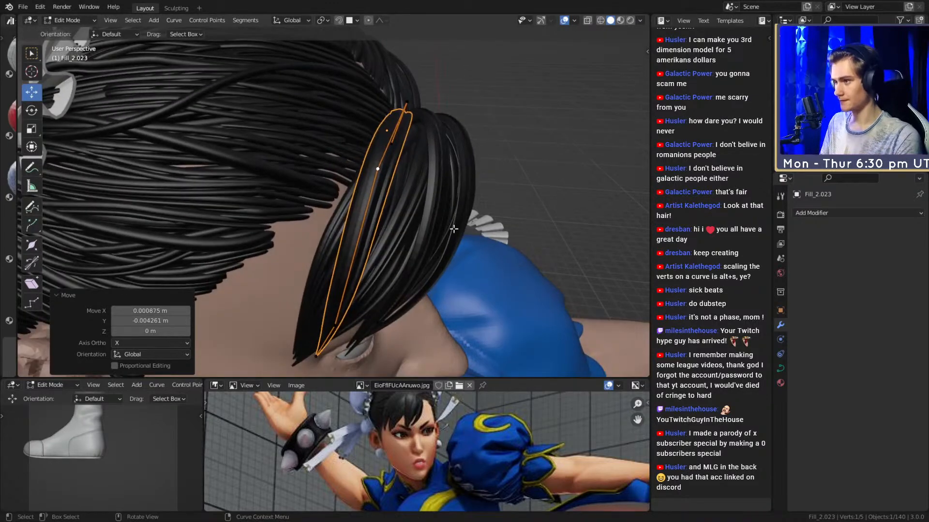
Adjust the lower end of the new copy along the outer lock and finish editing its curve.
{"action": "middle_click_drag", "start_coordinate": [389, 306], "coordinate": [390, 234]}
{"action": "key", "text": "g"}
{"action": "left_click", "coordinate": [435, 191]}
{"action": "middle_click_drag", "start_coordinate": [435, 190], "coordinate": [373, 244]}
{"action": "scroll", "coordinate": [359, 294], "scroll_direction": "down", "scroll_amount": 10}
{"action": "key", "text": "Tab"}
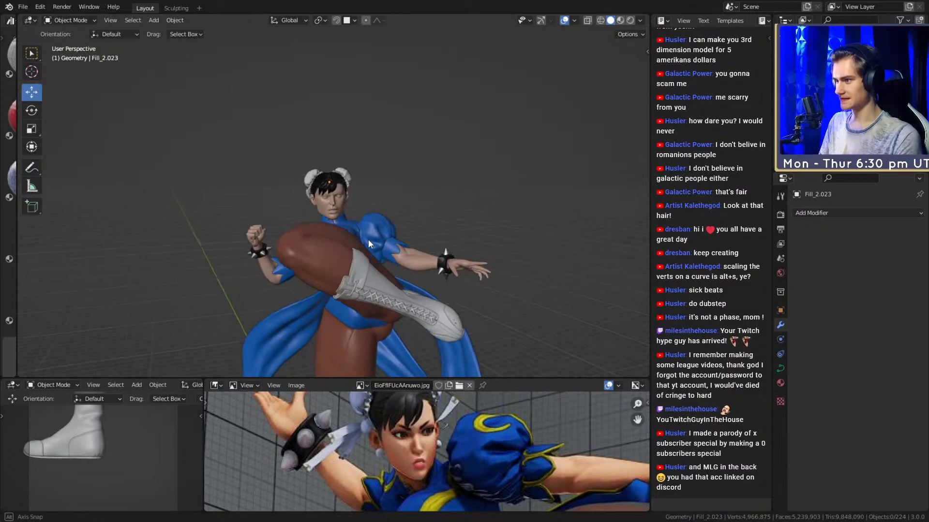
Duplicate a strand on the outer side of the fringe and place the copy beside it.
{"action": "scroll", "coordinate": [355, 175], "scroll_direction": "up", "scroll_amount": 10}
{"action": "middle_click_drag", "start_coordinate": [399, 215], "coordinate": [434, 196]}
{"action": "left_click", "coordinate": [347, 168]}
{"action": "scroll", "coordinate": [347, 168], "scroll_direction": "up", "scroll_amount": 2}
{"action": "left_click", "coordinate": [443, 213]}
{"action": "key", "text": "shift+d"}
{"action": "left_click", "coordinate": [411, 227]}
Move the latest copy's root control point into the hair at the parting.
{"action": "key", "text": "Tab"}
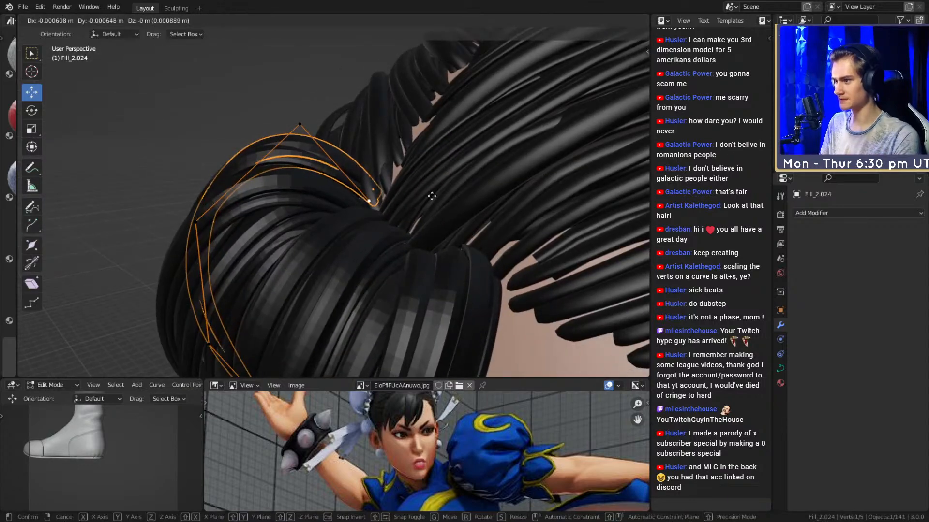
{"action": "middle_click_drag", "start_coordinate": [351, 179], "coordinate": [484, 160]}
{"action": "left_click", "coordinate": [402, 165]}
{"action": "left_click", "coordinate": [383, 175]}
Shift the latest copy's upper-middle control point about 0.07 m outward and fine-tune its bulge from the side.
{"action": "middle_click_drag", "start_coordinate": [383, 175], "coordinate": [454, 211]}
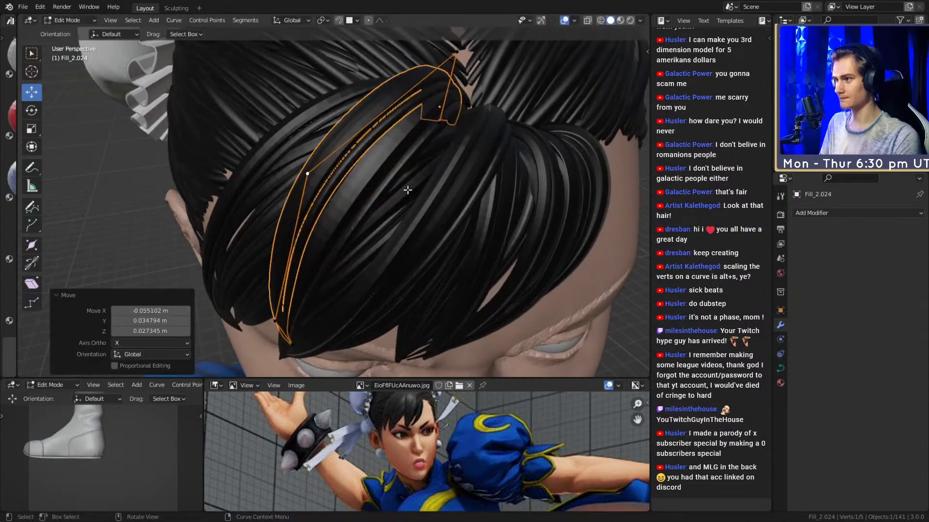
{"action": "middle_click_drag", "start_coordinate": [412, 189], "coordinate": [435, 211]}
{"action": "middle_click_drag", "start_coordinate": [387, 233], "coordinate": [474, 181]}
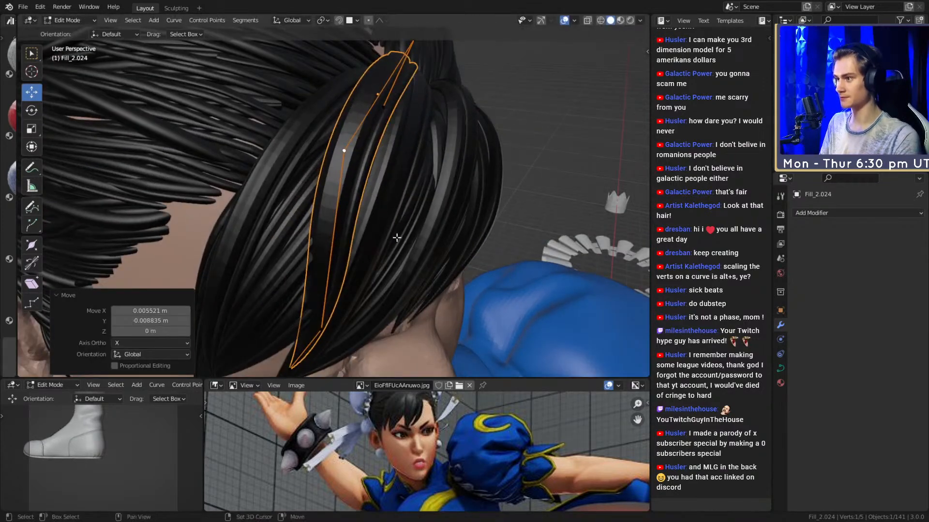
{"action": "middle_click_drag", "start_coordinate": [399, 232], "coordinate": [485, 139]}
{"action": "middle_click_drag", "start_coordinate": [402, 216], "coordinate": [379, 249]}
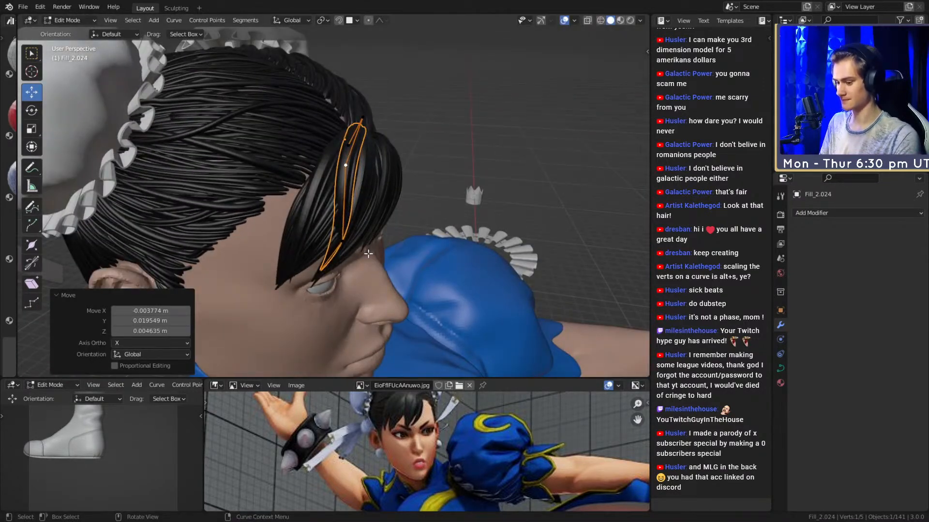
Move the latest copy's tip about 0.12 m toward the outer lock, and pull it a further 0.054 m into line.
{"action": "key", "text": "KP_Decimal"}
{"action": "scroll", "coordinate": [342, 240], "scroll_direction": "down", "scroll_amount": 12}
{"action": "middle_click_drag", "start_coordinate": [387, 249], "coordinate": [383, 288]}
{"action": "middle_click_drag", "start_coordinate": [323, 274], "coordinate": [470, 266]}
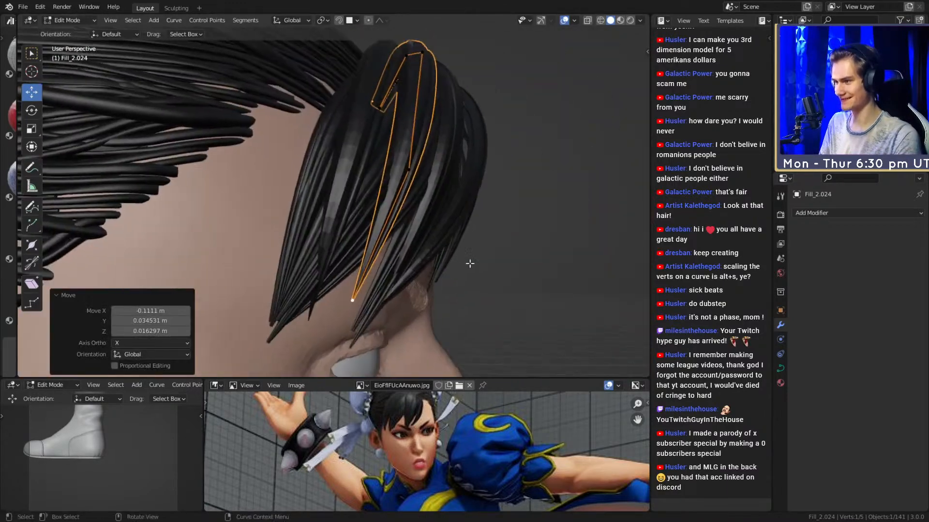
{"action": "middle_click_drag", "start_coordinate": [410, 234], "coordinate": [327, 229]}
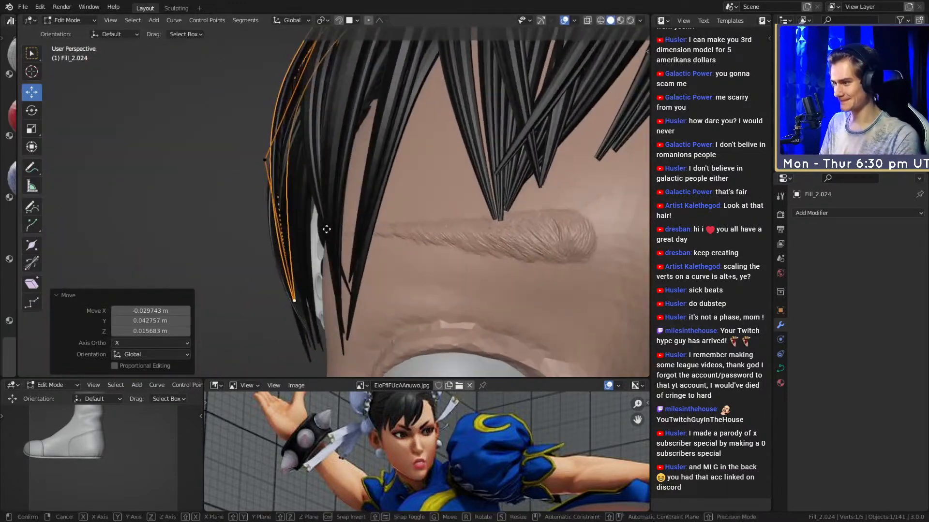
Reposition the latest copy's lower and upper-middle control points along the lock and tilt the lower one by -40.2°.
{"action": "middle_click_drag", "start_coordinate": [272, 166], "coordinate": [426, 222]}
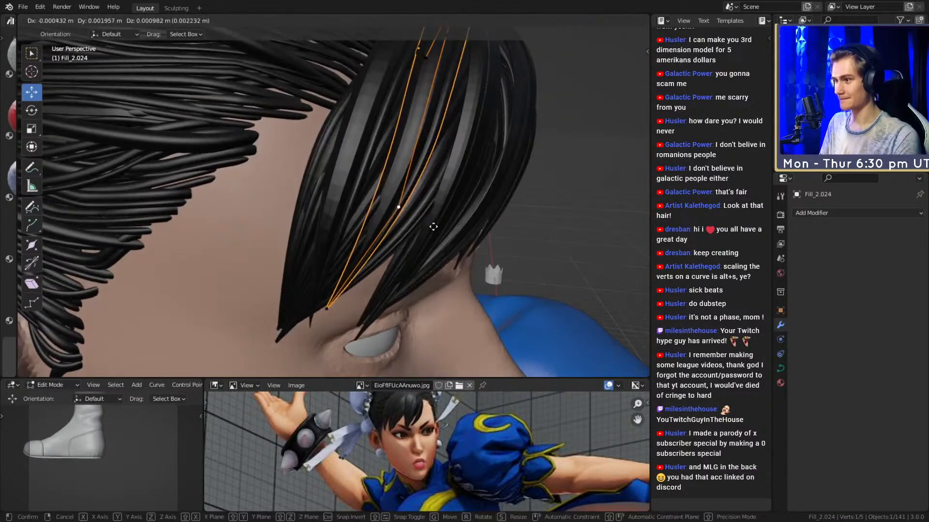
{"action": "middle_click_drag", "start_coordinate": [436, 266], "coordinate": [432, 179]}
{"action": "key", "text": "g"}
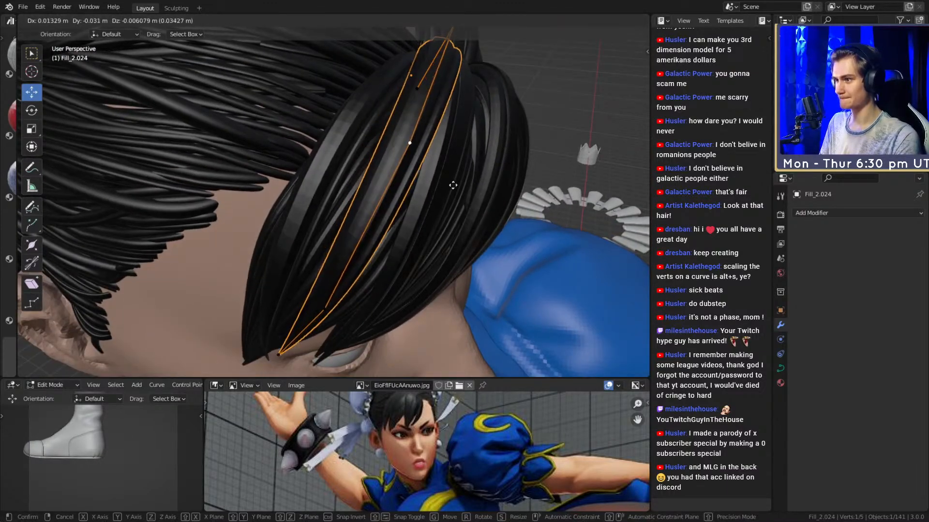
{"action": "mouse_move", "coordinate": [445, 225]}
{"action": "middle_mouse_down"}
{"action": "mouse_move", "coordinate": [357, 187]}
{"action": "mouse_move", "coordinate": [341, 191]}
{"action": "mouse_move", "coordinate": [437, 236]}
{"action": "middle_mouse_up"}
{"action": "key", "text": "g"}
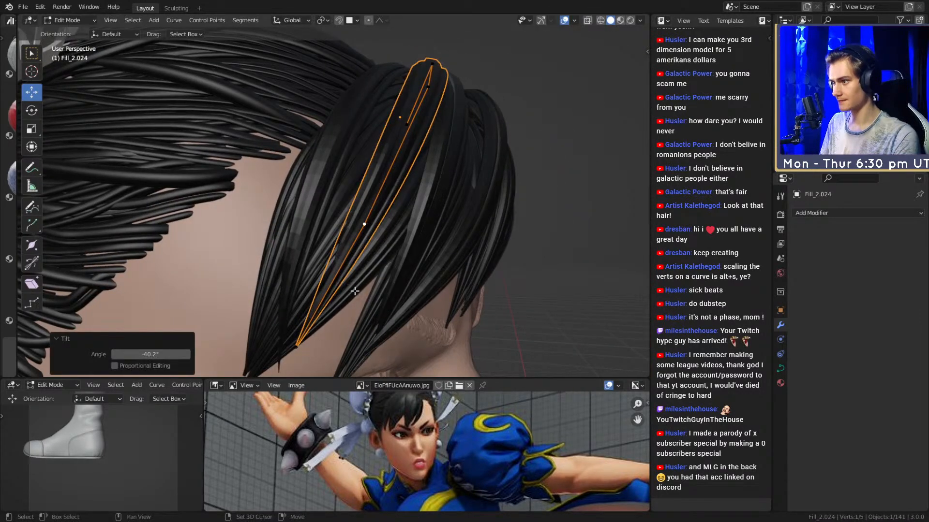
Tilt the latest copy's tip, adjust the strand's bend, and move the tip about 0.098 m to the outer lock's end.
{"action": "middle_click_drag", "start_coordinate": [361, 287], "coordinate": [326, 285]}
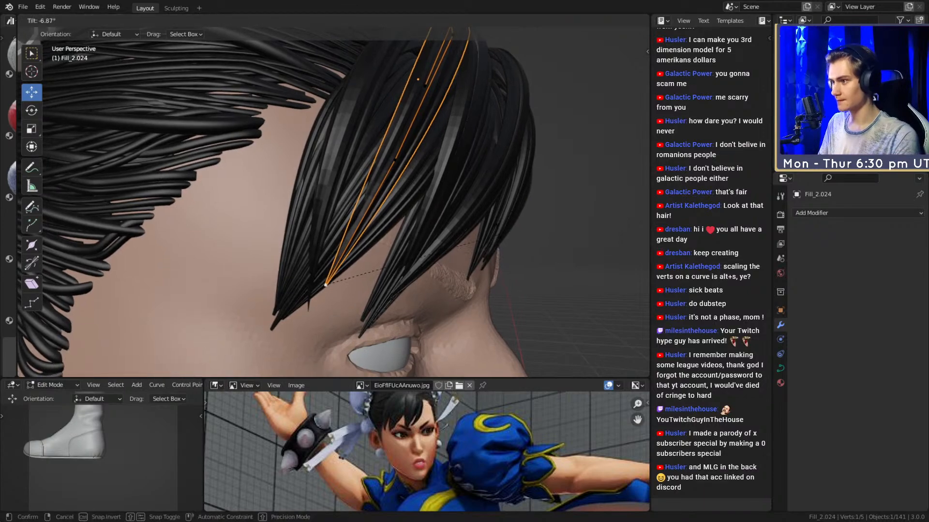
{"action": "middle_click_drag", "start_coordinate": [401, 170], "coordinate": [440, 226]}
{"action": "key", "text": "g"}
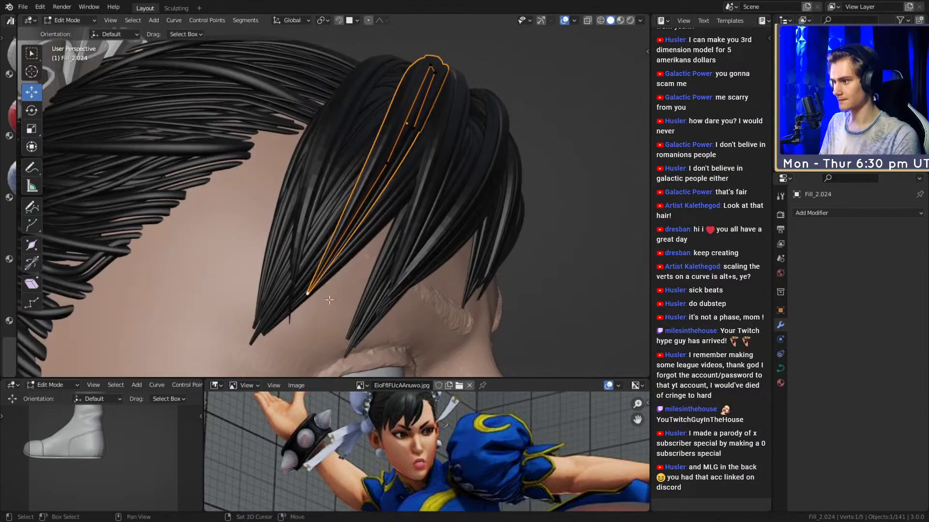
{"action": "middle_click_drag", "start_coordinate": [319, 302], "coordinate": [378, 260]}
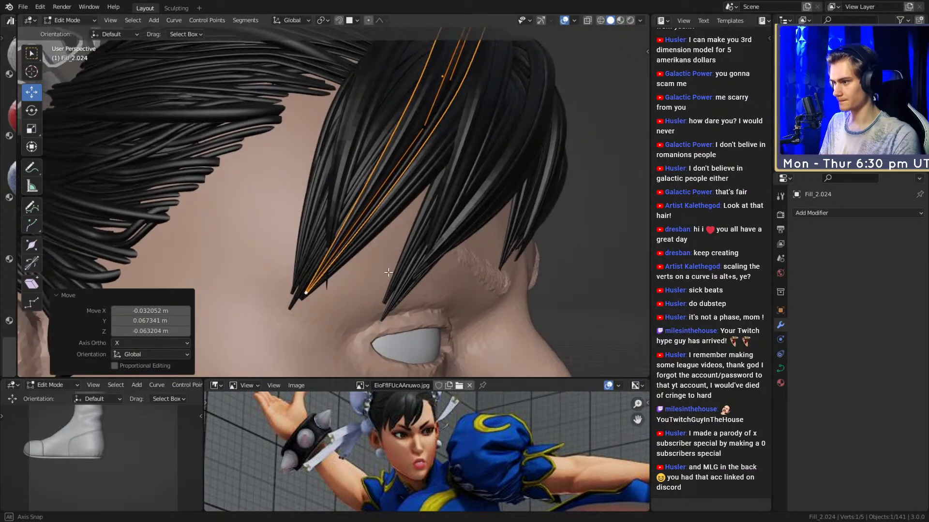
Nudge the lower control points of the outer-lock strand so its end follows the surrounding hair.
{"action": "key", "text": "g"}
{"action": "middle_click_drag", "start_coordinate": [466, 148], "coordinate": [327, 195]}
{"action": "left_click", "coordinate": [470, 200]}
{"action": "key", "text": "g"}
{"action": "left_click", "coordinate": [473, 264]}
{"action": "key", "text": "g"}
{"action": "left_click", "coordinate": [456, 224]}
Move the outer-lock strand's upper-middle control point about 0.028 m and finish editing the strand.
{"action": "left_click", "coordinate": [406, 162]}
{"action": "key", "text": "g"}
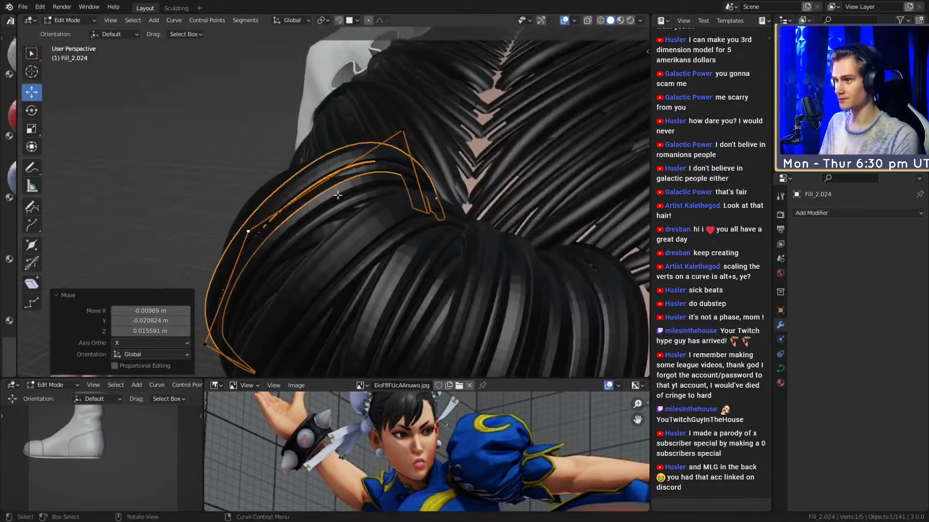
{"action": "middle_click_drag", "start_coordinate": [438, 134], "coordinate": [400, 235]}
{"action": "key", "text": "Tab"}
{"action": "scroll", "coordinate": [378, 234], "scroll_direction": "down", "scroll_amount": 3}
{"action": "scroll", "coordinate": [387, 233], "scroll_direction": "up", "scroll_amount": 8}
{"action": "scroll", "coordinate": [352, 187], "scroll_direction": "down", "scroll_amount": 3}
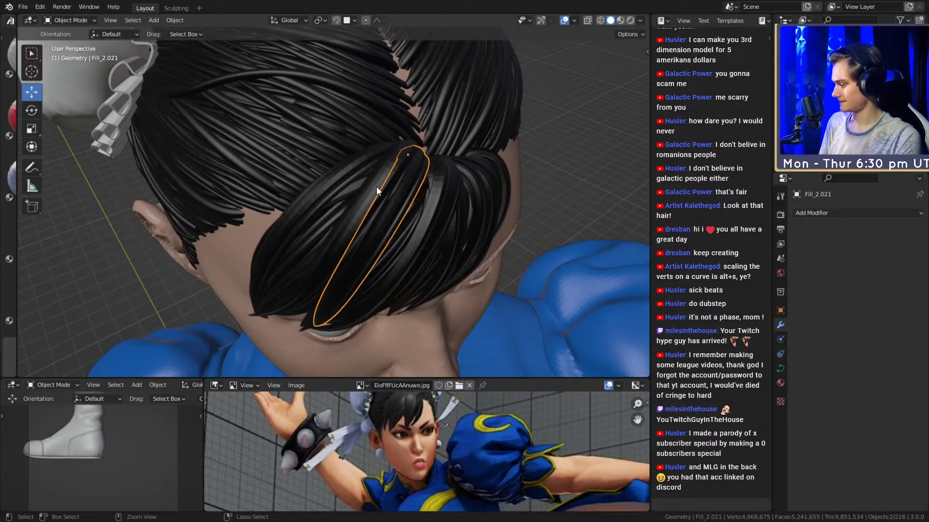
Duplicate a front fringe strand, place the copy over the outer lock, and start reshaping its control points.
{"action": "middle_click_drag", "start_coordinate": [370, 214], "coordinate": [364, 173]}
{"action": "scroll", "coordinate": [382, 227], "scroll_direction": "up", "scroll_amount": 5}
{"action": "middle_click_drag", "start_coordinate": [346, 192], "coordinate": [404, 241]}
{"action": "key", "text": "shift+d"}
{"action": "left_click", "coordinate": [403, 249]}
{"action": "key", "text": "Tab"}
{"action": "key", "text": "g"}
{"action": "left_click", "coordinate": [443, 199]}
Reposition the new copy's control points in small moves so it follows the outer lock.
{"action": "key", "text": "g"}
{"action": "left_click", "coordinate": [403, 208]}
{"action": "middle_click_drag", "start_coordinate": [403, 208], "coordinate": [421, 244]}
{"action": "key", "text": "g"}
{"action": "left_click", "coordinate": [391, 225]}
{"action": "key", "text": "g"}
{"action": "left_click", "coordinate": [393, 235]}
Adjust the new copy's upper-middle control point from the side to match the lock's bulge.
{"action": "middle_click_drag", "start_coordinate": [411, 197], "coordinate": [494, 188]}
{"action": "key", "text": "g"}
{"action": "left_click", "coordinate": [404, 242]}
{"action": "key", "text": "KP_Decimal"}
{"action": "scroll", "coordinate": [358, 179], "scroll_direction": "down", "scroll_amount": 10}
{"action": "scroll", "coordinate": [355, 213], "scroll_direction": "up", "scroll_amount": 4}
{"action": "key", "text": "g"}
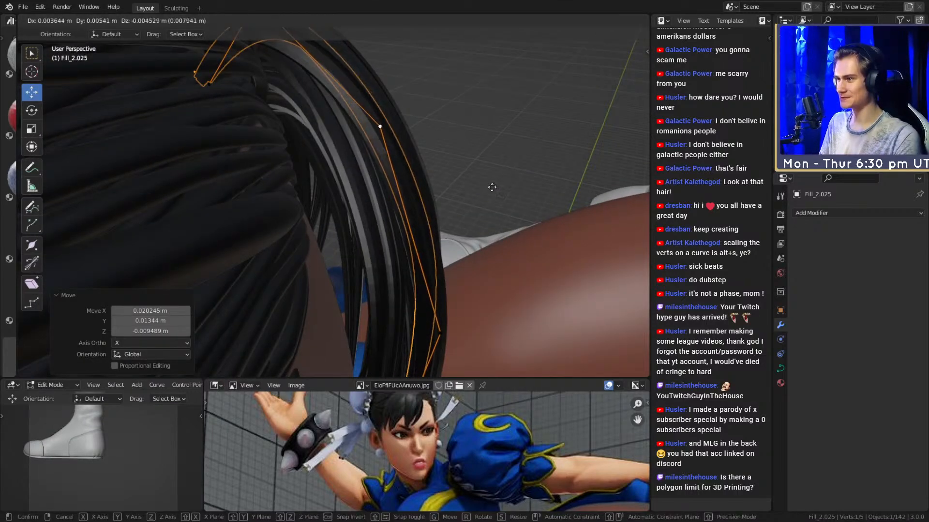
Lower the new copy's top control point about 0.021 m at the crest of the fringe.
{"action": "mouse_move", "coordinate": [482, 252]}
{"action": "middle_mouse_down"}
{"action": "mouse_move", "coordinate": [494, 202]}
{"action": "mouse_move", "coordinate": [372, 203]}
{"action": "mouse_move", "coordinate": [377, 159]}
{"action": "mouse_move", "coordinate": [416, 140]}
{"action": "mouse_move", "coordinate": [399, 135]}
{"action": "mouse_move", "coordinate": [457, 152]}
{"action": "mouse_move", "coordinate": [393, 178]}
{"action": "mouse_move", "coordinate": [484, 234]}
{"action": "middle_mouse_up"}
{"action": "left_click", "coordinate": [414, 145]}
{"action": "key", "text": "g"}
{"action": "left_click", "coordinate": [435, 159]}
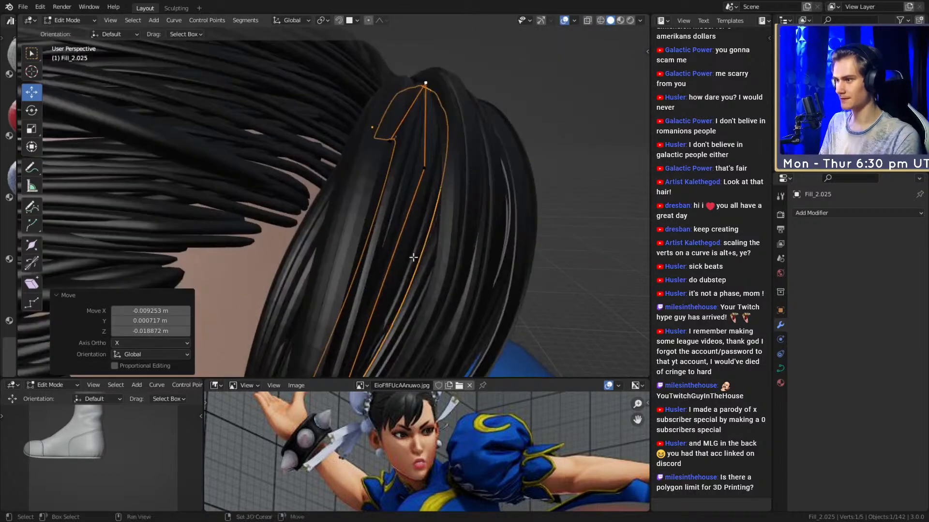
Shift the new copy's lower control point about 0.01 m to settle it against the outer lock.
{"action": "middle_click_drag", "start_coordinate": [345, 211], "coordinate": [310, 244]}
{"action": "left_click", "coordinate": [237, 205]}
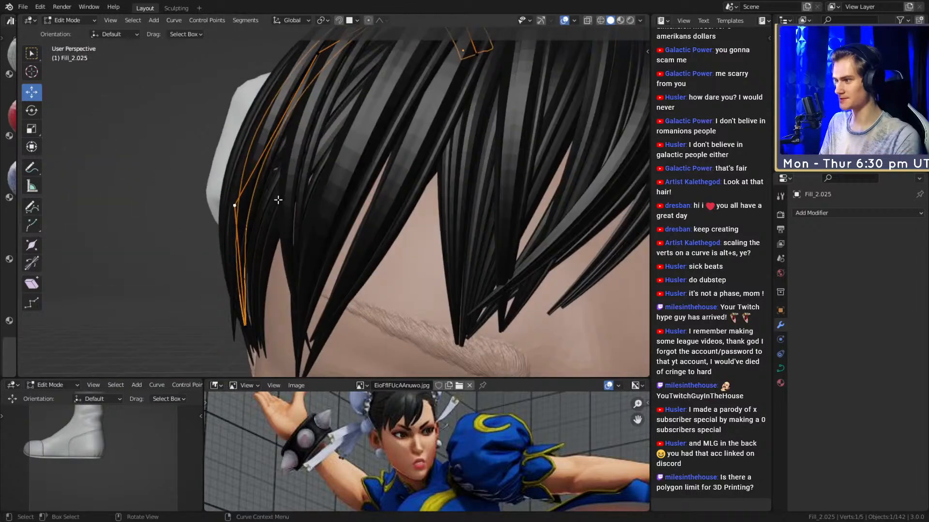
{"action": "left_click", "coordinate": [273, 197]}
{"action": "middle_click_drag", "start_coordinate": [276, 199], "coordinate": [375, 203]}
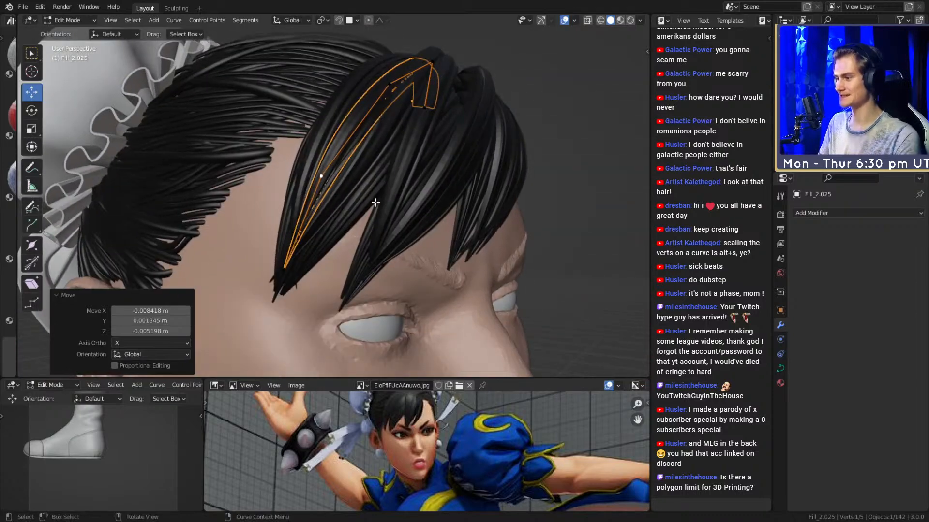
Move the new copy's lower end into line with the neighbouring tips of the outer lock.
{"action": "key", "text": "KP_Decimal"}
{"action": "scroll", "coordinate": [356, 203], "scroll_direction": "down", "scroll_amount": 5}
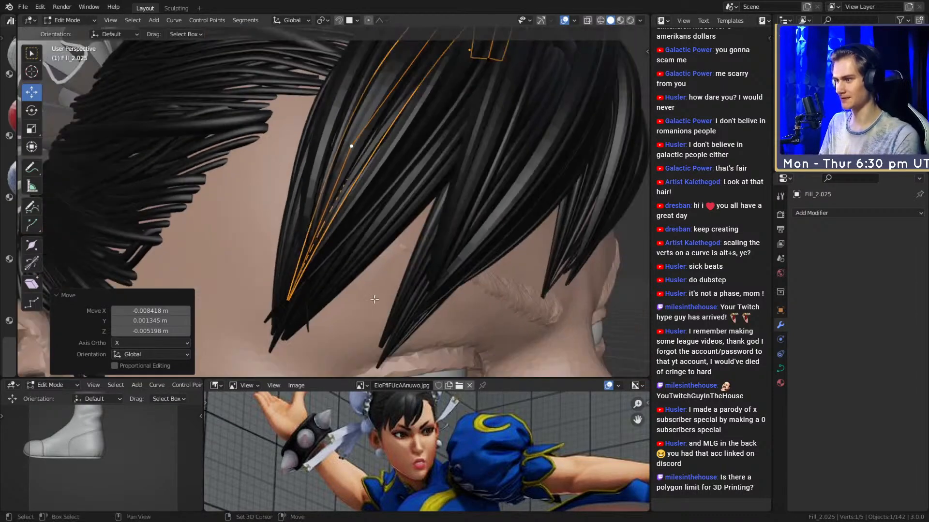
{"action": "middle_click_drag", "start_coordinate": [374, 300], "coordinate": [357, 204]}
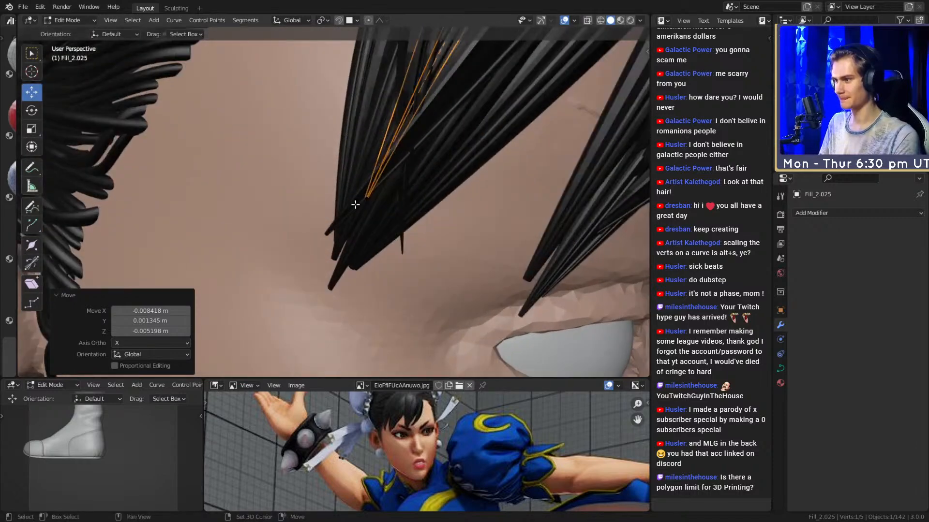
{"action": "middle_click_drag", "start_coordinate": [431, 195], "coordinate": [397, 253]}
{"action": "key", "text": "g"}
{"action": "left_click", "coordinate": [491, 290]}
Pull the stray strand tip hanging below the outer lock into line with the lock's other ends.
{"action": "left_click", "coordinate": [376, 294]}
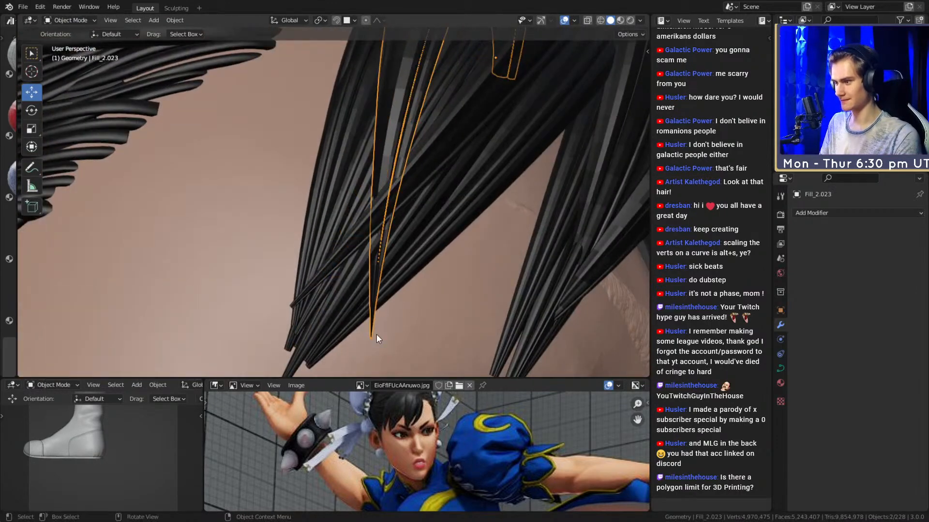
{"action": "left_click", "coordinate": [374, 336]}
{"action": "key", "text": "g"}
{"action": "middle_click_drag", "start_coordinate": [375, 336], "coordinate": [467, 296]}
{"action": "left_click", "coordinate": [393, 323]}
{"action": "key", "text": "g"}
{"action": "left_click", "coordinate": [447, 286]}
{"action": "key", "text": "Tab"}
{"action": "middle_click_drag", "start_coordinate": [327, 303], "coordinate": [369, 160]}
{"action": "key", "text": "g"}
{"action": "left_click", "coordinate": [478, 340]}
{"action": "key", "text": "Tab"}
Duplicate another fringe strand, place the copy beside the outer lock, and roughly reposition its control points.
{"action": "key", "text": "alt+a"}
{"action": "key", "text": "ctrl+z"}
{"action": "key", "text": "shift+d"}
{"action": "left_click", "coordinate": [465, 219]}
{"action": "key", "text": "Tab"}
{"action": "key", "text": "g"}
{"action": "left_click", "coordinate": [438, 226]}
{"action": "key", "text": "g"}
{"action": "left_click", "coordinate": [353, 158]}
Move the latest copy's top control point to bring its crest closer to the fringe.
{"action": "left_click", "coordinate": [461, 93]}
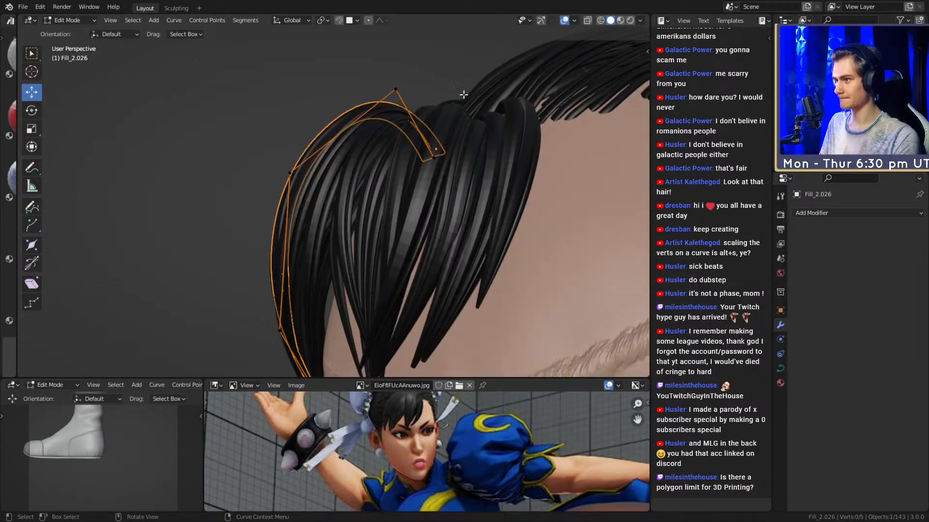
{"action": "middle_click_drag", "start_coordinate": [461, 93], "coordinate": [434, 121]}
{"action": "left_click", "coordinate": [386, 92]}
{"action": "key", "text": "g"}
{"action": "middle_click_drag", "start_coordinate": [385, 92], "coordinate": [425, 189]}
{"action": "left_click", "coordinate": [423, 119]}
Reposition the latest copy's middle control points so the strand bends along the adjacent lock.
{"action": "left_click", "coordinate": [362, 229]}
{"action": "middle_click_drag", "start_coordinate": [422, 228], "coordinate": [487, 267]}
{"action": "key", "text": "g"}
{"action": "left_click", "coordinate": [476, 266]}
{"action": "middle_click_drag", "start_coordinate": [420, 289], "coordinate": [411, 271]}
{"action": "left_click", "coordinate": [337, 269]}
{"action": "middle_click_drag", "start_coordinate": [352, 269], "coordinate": [337, 169]}
{"action": "key", "text": "g"}
{"action": "left_click", "coordinate": [380, 190]}
Fine-tune the latest copy's bend with two small control point moves and check the strand's fit.
{"action": "scroll", "coordinate": [380, 191], "scroll_direction": "up", "scroll_amount": 4}
{"action": "key", "text": "g"}
{"action": "left_click", "coordinate": [355, 199]}
{"action": "key", "text": "g"}
{"action": "left_click", "coordinate": [369, 227]}
{"action": "scroll", "coordinate": [400, 242], "scroll_direction": "down", "scroll_amount": 5}
{"action": "key", "text": "Tab"}
{"action": "scroll", "coordinate": [368, 198], "scroll_direction": "up", "scroll_amount": 4}
{"action": "key", "text": "Tab"}
Reposition the latest copy's upper-middle control point over the fringe, ending with a move of about 0.025 m.
{"action": "middle_click_drag", "start_coordinate": [357, 262], "coordinate": [327, 267]}
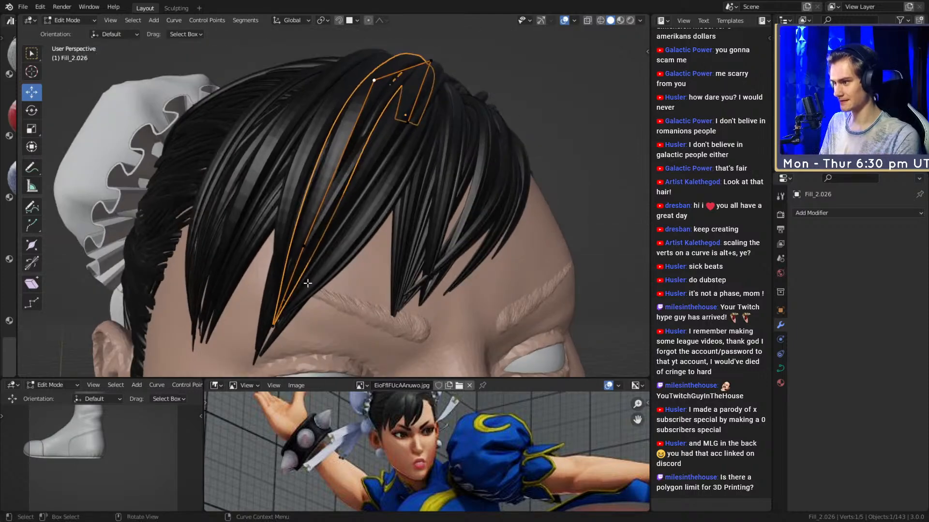
{"action": "middle_click_drag", "start_coordinate": [326, 313], "coordinate": [355, 249]}
{"action": "key", "text": "g"}
{"action": "left_click", "coordinate": [401, 293]}
{"action": "key", "text": "g"}
{"action": "left_click", "coordinate": [382, 261]}
{"action": "middle_click_drag", "start_coordinate": [341, 191], "coordinate": [404, 190]}
{"action": "key", "text": "g"}
{"action": "left_click", "coordinate": [408, 193]}
{"action": "scroll", "coordinate": [426, 222], "scroll_direction": "down", "scroll_amount": 8}
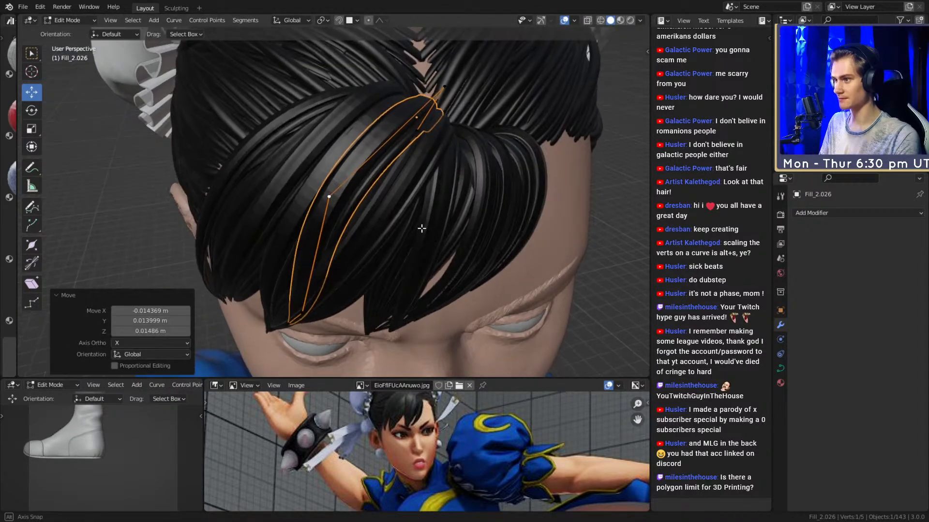
Finish editing the copy, check the fringe from the front and side, and save the figurine file.
{"action": "key", "text": "Tab"}
{"action": "scroll", "coordinate": [416, 234], "scroll_direction": "up", "scroll_amount": 8}
{"action": "middle_click_drag", "start_coordinate": [464, 228], "coordinate": [382, 222]}
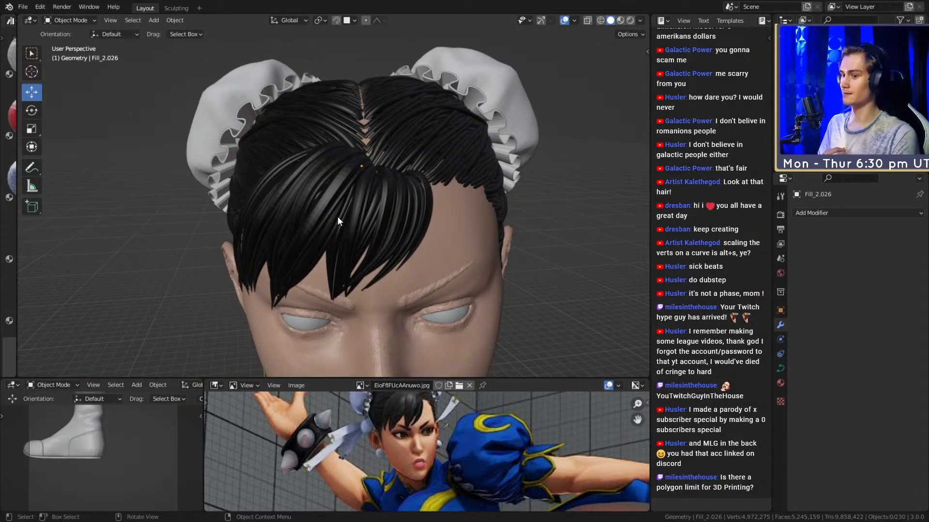
{"action": "middle_click_drag", "start_coordinate": [319, 199], "coordinate": [361, 216]}
{"action": "left_click", "coordinate": [365, 226]}
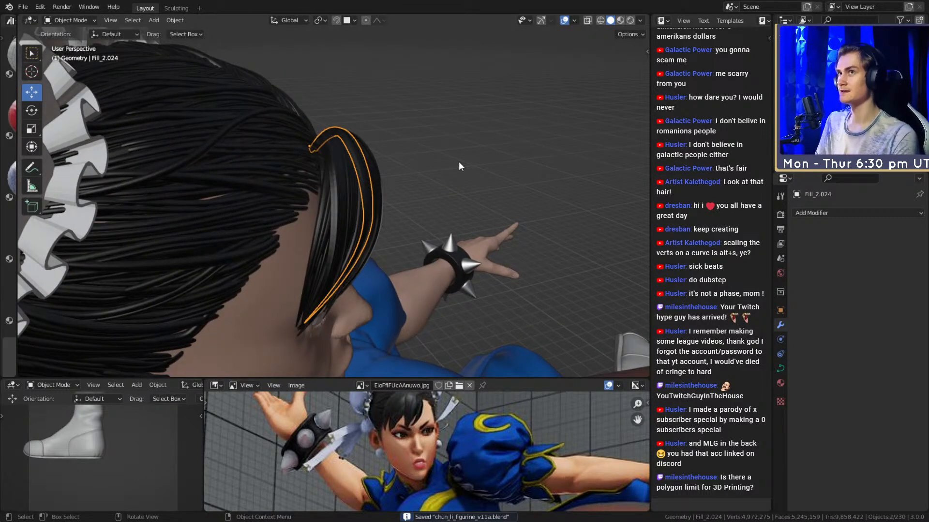
Move a control point of the selected outer-lock strand to refine its bulge along the fringe.
{"action": "scroll", "coordinate": [446, 170], "scroll_direction": "up", "scroll_amount": 2}
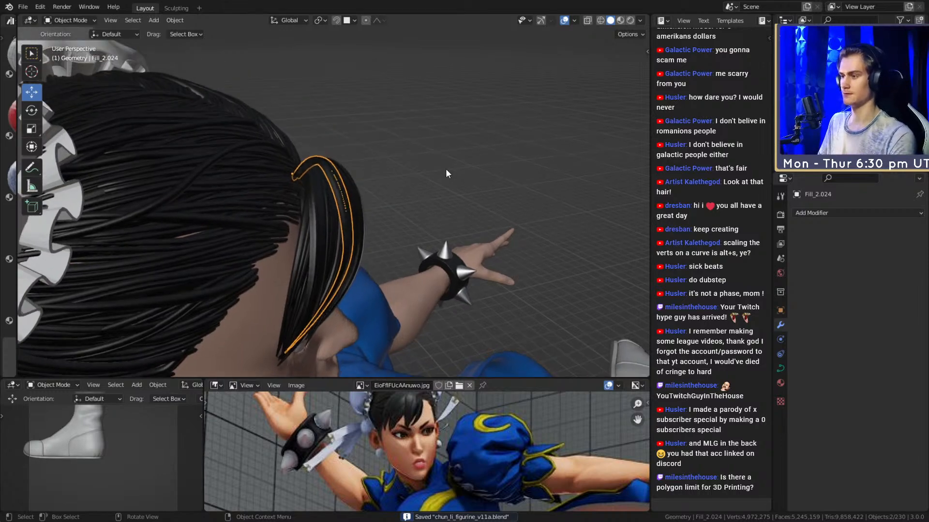
{"action": "mouse_move", "coordinate": [419, 203]}
{"action": "middle_mouse_down"}
{"action": "mouse_move", "coordinate": [415, 321]}
{"action": "mouse_move", "coordinate": [477, 196]}
{"action": "mouse_move", "coordinate": [462, 237]}
{"action": "mouse_move", "coordinate": [423, 215]}
{"action": "middle_mouse_up"}
{"action": "key", "text": "Tab"}
{"action": "middle_click_drag", "start_coordinate": [459, 278], "coordinate": [337, 234]}
{"action": "key", "text": "g"}
{"action": "left_click", "coordinate": [406, 234]}
{"action": "key", "text": "Tab"}
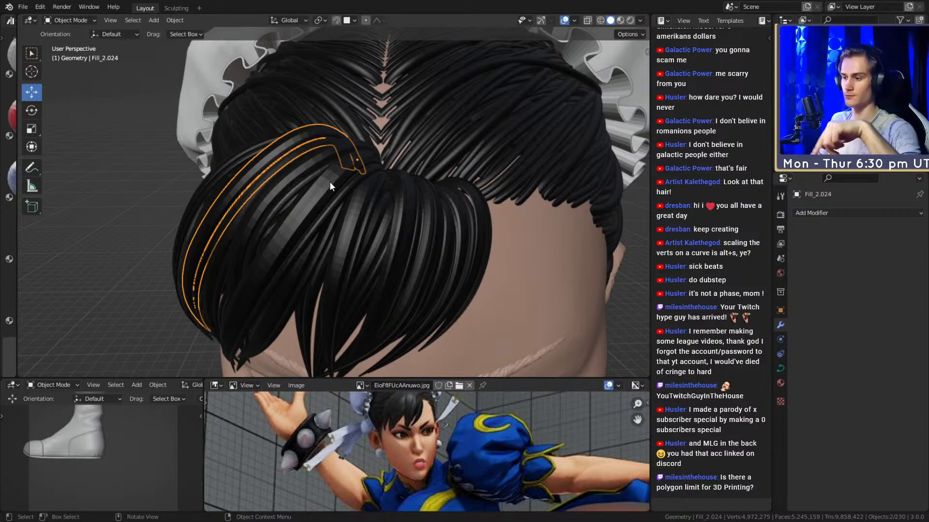
Examine the fringe's bulge and strand coverage from the side, the front and above.
{"action": "scroll", "coordinate": [337, 204], "scroll_direction": "down", "scroll_amount": 5}
{"action": "middle_click_drag", "start_coordinate": [338, 203], "coordinate": [445, 143]}
{"action": "left_click", "coordinate": [446, 144]}
{"action": "left_click", "coordinate": [385, 137]}
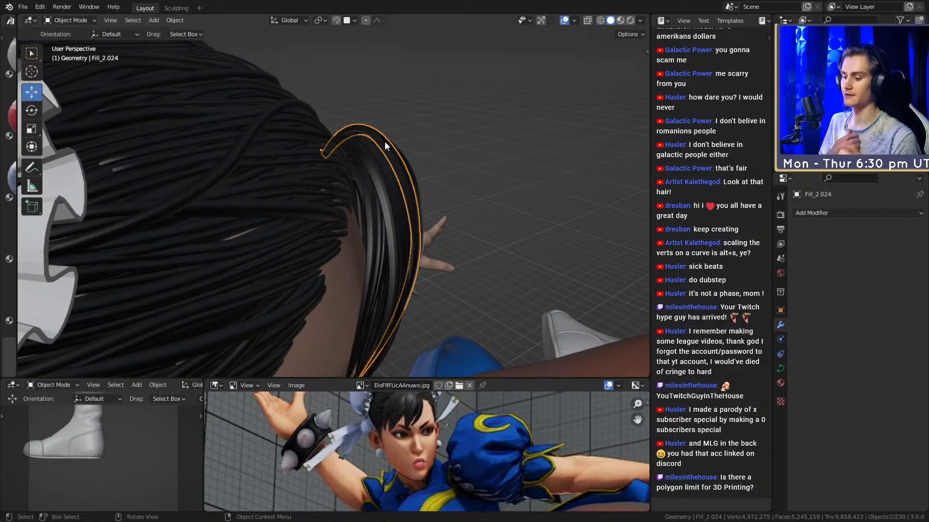
{"action": "scroll", "coordinate": [385, 142], "scroll_direction": "down", "scroll_amount": 2}
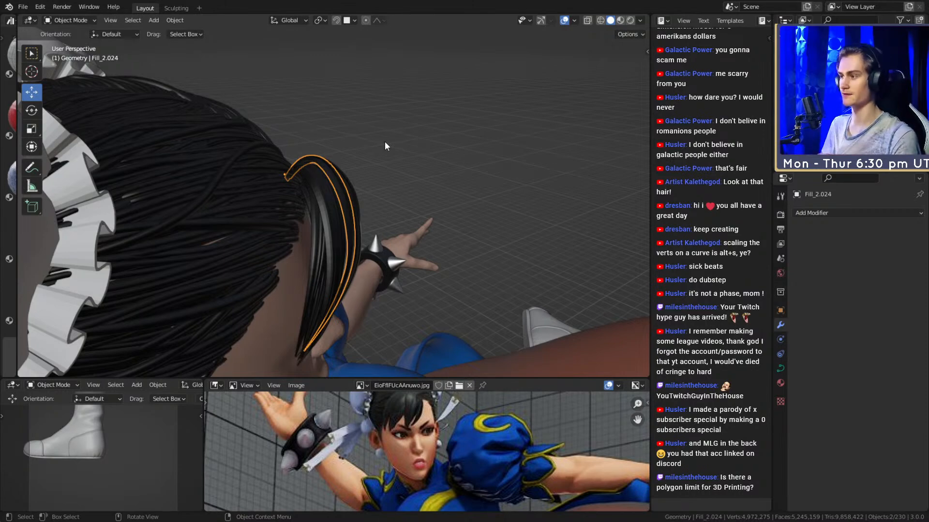
{"action": "middle_click_drag", "start_coordinate": [367, 129], "coordinate": [322, 227]}
{"action": "middle_click_drag", "start_coordinate": [298, 178], "coordinate": [339, 227]}
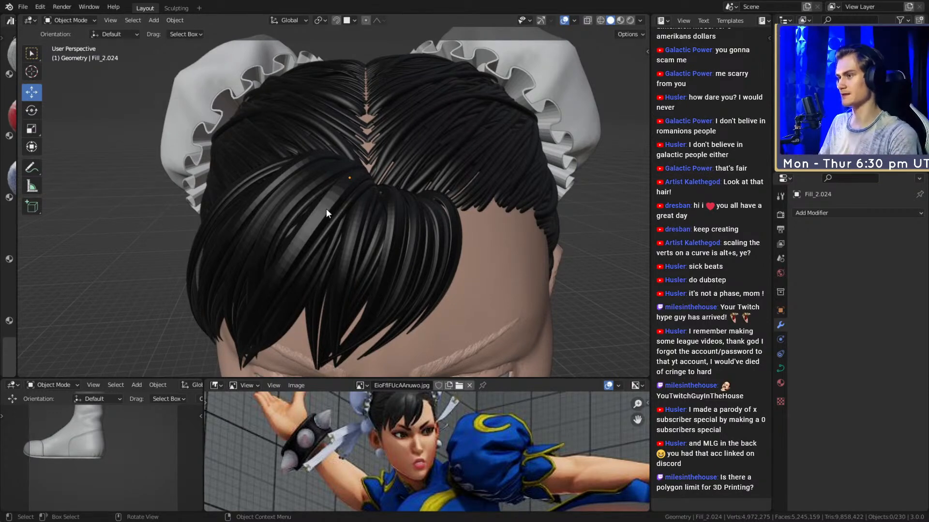
{"action": "middle_click_drag", "start_coordinate": [408, 217], "coordinate": [359, 183]}
{"action": "left_click", "coordinate": [357, 192]}
{"action": "key", "text": "KP_Decimal"}
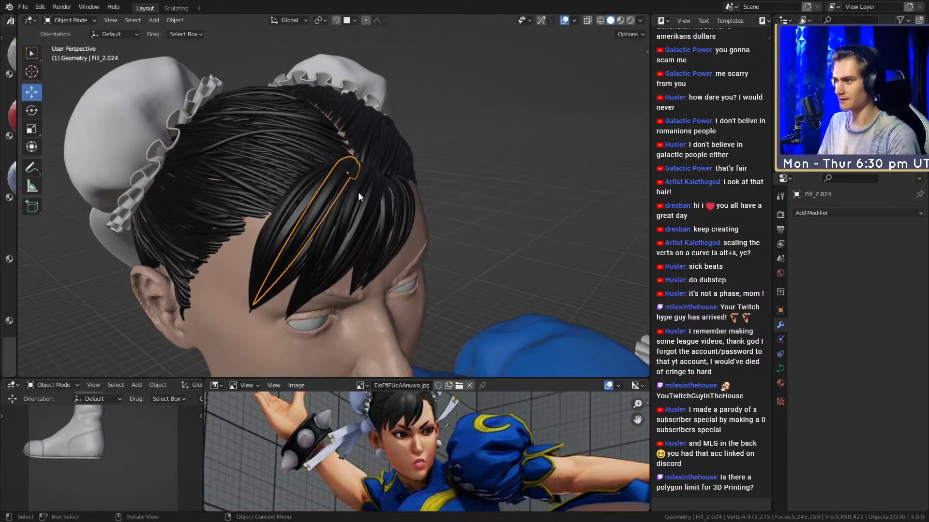
{"action": "middle_click_drag", "start_coordinate": [361, 250], "coordinate": [492, 228]}
{"action": "middle_click_drag", "start_coordinate": [464, 220], "coordinate": [355, 239]}
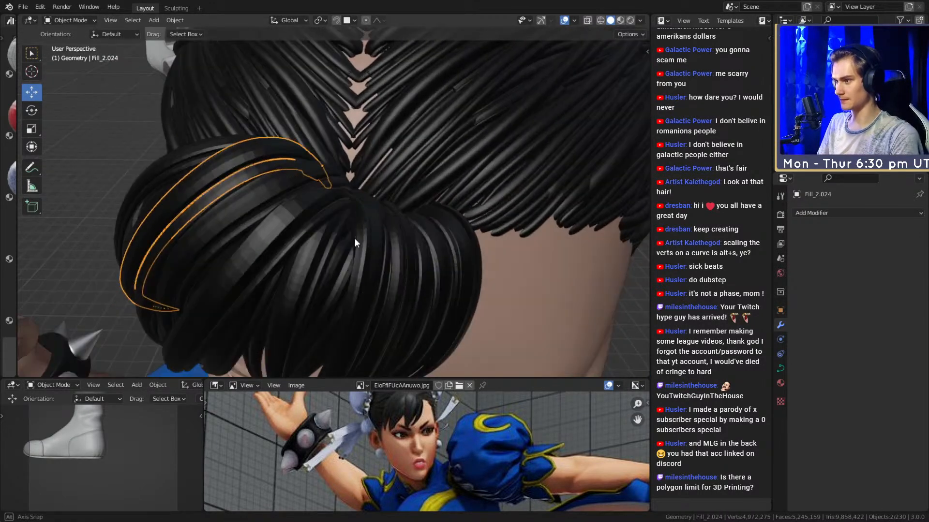
Duplicate a strand near the fringe's root and place the copy over the central locks.
{"action": "middle_click_drag", "start_coordinate": [346, 204], "coordinate": [417, 209]}
{"action": "left_click", "coordinate": [335, 184]}
{"action": "key", "text": "shift+d"}
{"action": "left_click", "coordinate": [402, 228]}
{"action": "key", "text": "g"}
{"action": "left_click", "coordinate": [424, 227]}
Adjust the central copy's control points so its upper part curves over the middle of the fringe.
{"action": "key", "text": "g"}
{"action": "middle_click_drag", "start_coordinate": [404, 165], "coordinate": [407, 212]}
{"action": "key", "text": "g"}
{"action": "left_click", "coordinate": [411, 205]}
{"action": "middle_click_drag", "start_coordinate": [353, 275], "coordinate": [428, 224]}
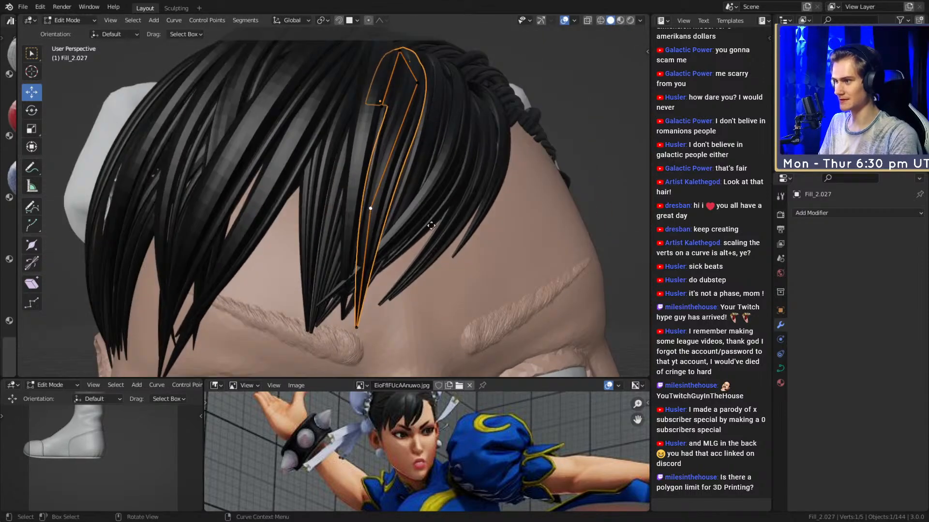
Move the central copy's tip toward the middle lock's end and realign the strand above it.
{"action": "middle_click_drag", "start_coordinate": [408, 318], "coordinate": [368, 290]}
{"action": "key", "text": "g"}
{"action": "left_click", "coordinate": [320, 267]}
{"action": "middle_click_drag", "start_coordinate": [320, 268], "coordinate": [414, 222]}
{"action": "key", "text": "g"}
{"action": "key", "text": "g"}
{"action": "left_click", "coordinate": [425, 227]}
Refine the central copy's bend and shift its upper-middle control point about 0.019 m.
{"action": "key", "text": "g"}
{"action": "left_click", "coordinate": [393, 213]}
{"action": "key", "text": "g"}
{"action": "left_click", "coordinate": [395, 248]}
{"action": "key", "text": "g"}
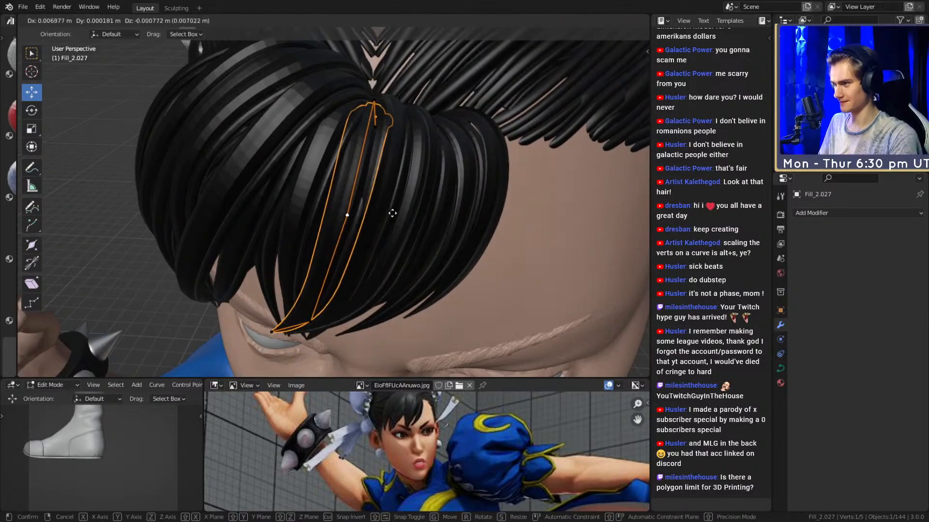
{"action": "middle_click_drag", "start_coordinate": [398, 186], "coordinate": [494, 206]}
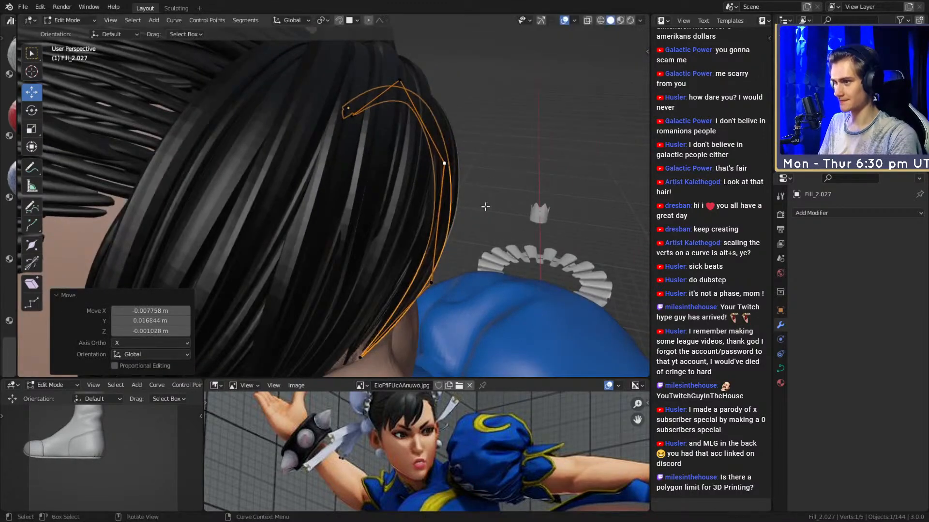
Lower the central copy's top control point about 0.023 m toward the hair below.
{"action": "middle_click_drag", "start_coordinate": [410, 82], "coordinate": [449, 87]}
{"action": "key", "text": "g"}
{"action": "middle_click_drag", "start_coordinate": [497, 214], "coordinate": [412, 144]}
{"action": "scroll", "coordinate": [431, 126], "scroll_direction": "down", "scroll_amount": 6}
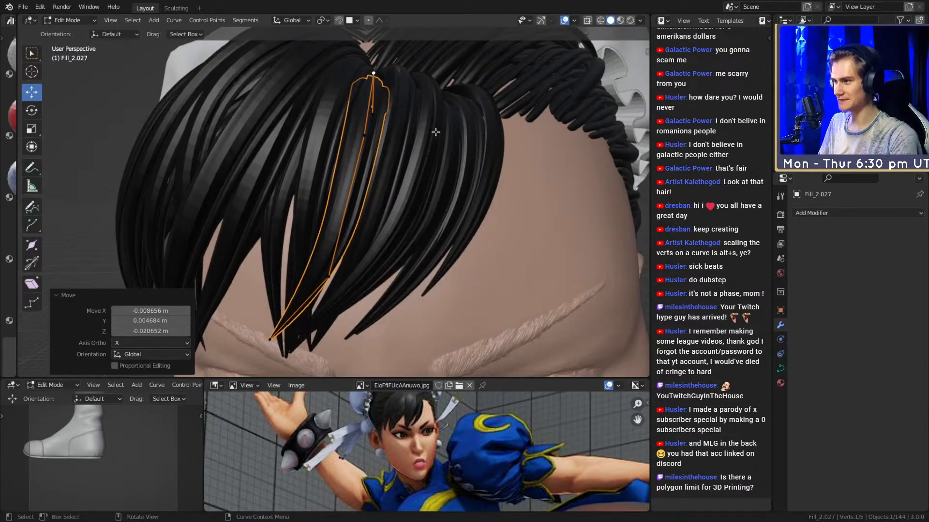
Finish editing the central copy's control points and save the figurine file.
{"action": "key", "text": "Tab"}
{"action": "middle_click_drag", "start_coordinate": [408, 232], "coordinate": [483, 229]}
{"action": "scroll", "coordinate": [455, 247], "scroll_direction": "up", "scroll_amount": 5}
{"action": "scroll", "coordinate": [456, 246], "scroll_direction": "down", "scroll_amount": 4}
{"action": "middle_click_drag", "start_coordinate": [392, 227], "coordinate": [395, 264]}
{"action": "scroll", "coordinate": [464, 224], "scroll_direction": "up", "scroll_amount": 4}
{"action": "scroll", "coordinate": [463, 225], "scroll_direction": "down", "scroll_amount": 5}
{"action": "scroll", "coordinate": [349, 277], "scroll_direction": "up", "scroll_amount": 3}
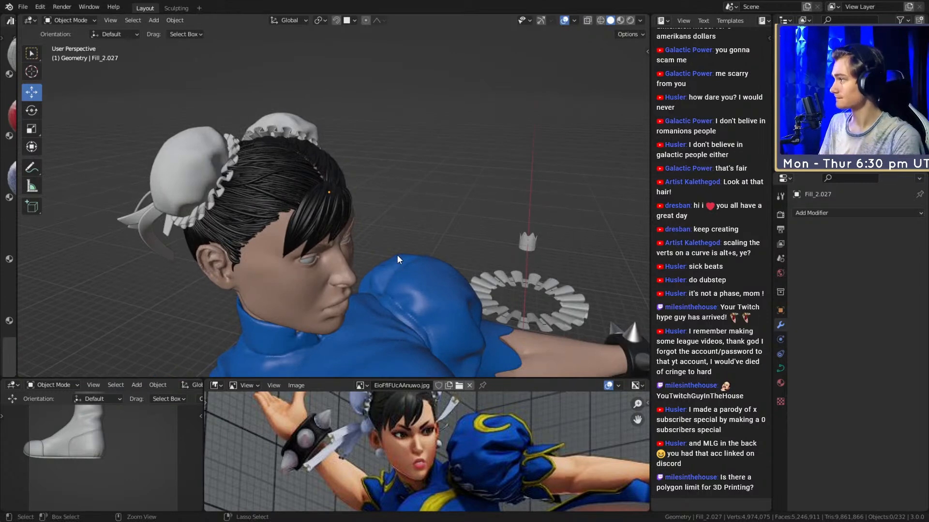
{"action": "key", "text": "ctrl+s"}
Examine the fringe's overall shape on the head from several distances and angles against the reference.
{"action": "middle_click_drag", "start_coordinate": [392, 230], "coordinate": [400, 264]}
{"action": "scroll", "coordinate": [369, 245], "scroll_direction": "down", "scroll_amount": 6}
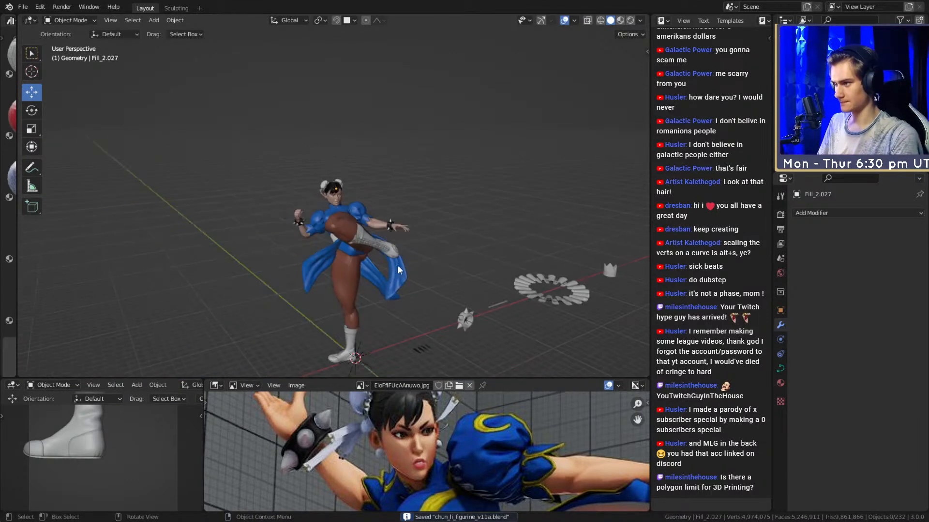
{"action": "scroll", "coordinate": [407, 254], "scroll_direction": "up", "scroll_amount": 4}
{"action": "middle_click_drag", "start_coordinate": [399, 229], "coordinate": [459, 269]}
{"action": "scroll", "coordinate": [400, 208], "scroll_direction": "up", "scroll_amount": 3}
{"action": "middle_click_drag", "start_coordinate": [400, 208], "coordinate": [329, 230]}
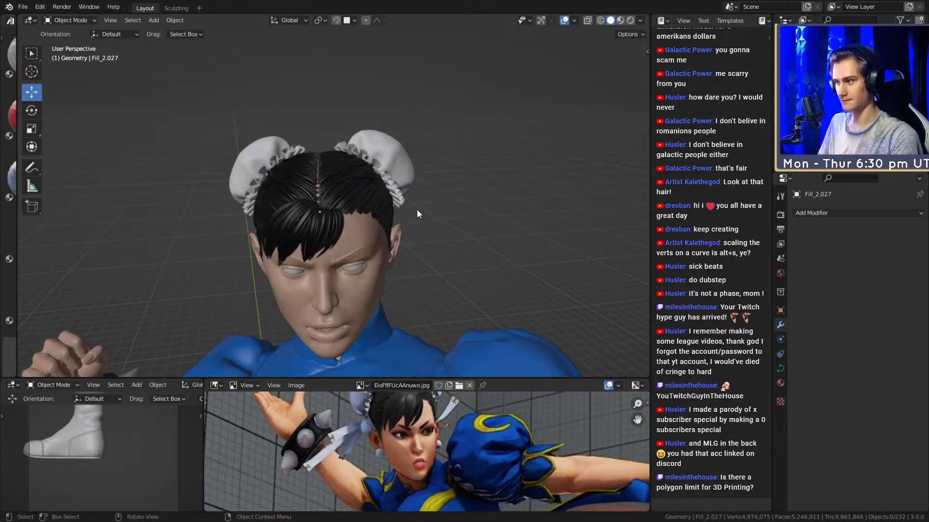
{"action": "scroll", "coordinate": [377, 228], "scroll_direction": "up", "scroll_amount": 2}
{"action": "scroll", "coordinate": [365, 220], "scroll_direction": "up", "scroll_amount": 2}
{"action": "mouse_move", "coordinate": [365, 220]}
{"action": "middle_mouse_down"}
{"action": "mouse_move", "coordinate": [229, 211]}
{"action": "mouse_move", "coordinate": [243, 202]}
{"action": "mouse_move", "coordinate": [228, 189]}
{"action": "mouse_move", "coordinate": [368, 220]}
{"action": "middle_mouse_up"}
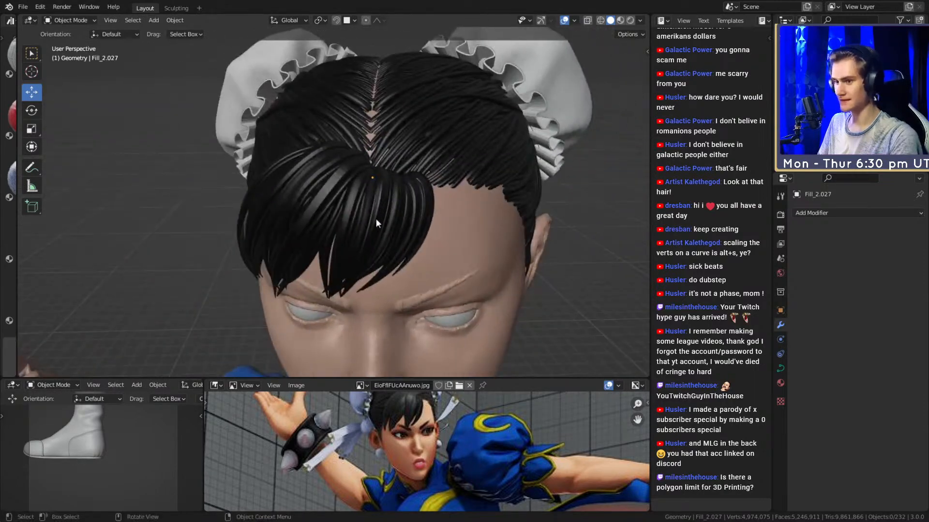
{"action": "scroll", "coordinate": [367, 215], "scroll_direction": "down", "scroll_amount": 5}
{"action": "middle_click_drag", "start_coordinate": [439, 273], "coordinate": [334, 153]}
Examine the four template strands and the hair around the parting to choose a strand for the next layer.
{"action": "scroll", "coordinate": [347, 124], "scroll_direction": "down", "scroll_amount": 4}
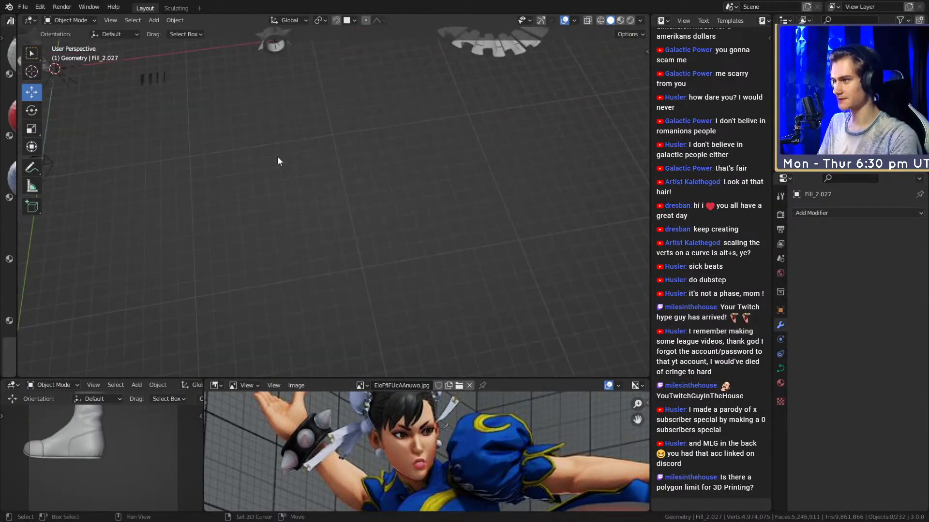
{"action": "scroll", "coordinate": [269, 156], "scroll_direction": "up", "scroll_amount": 3}
{"action": "middle_click_drag", "start_coordinate": [269, 156], "coordinate": [389, 256], "text": "shift"}
{"action": "left_click", "coordinate": [227, 214]}
{"action": "scroll", "coordinate": [233, 216], "scroll_direction": "up", "scroll_amount": 3}
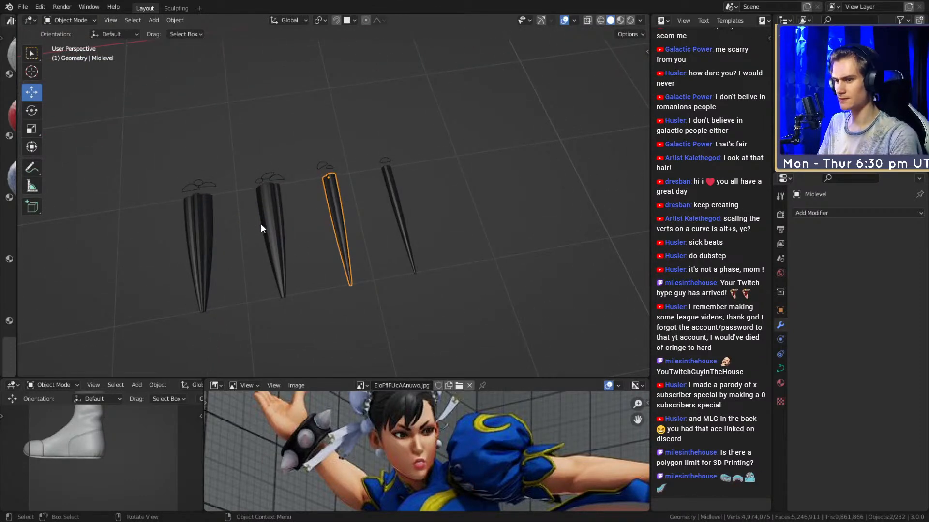
{"action": "scroll", "coordinate": [261, 213], "scroll_direction": "down", "scroll_amount": 4}
{"action": "middle_click_drag", "start_coordinate": [263, 200], "coordinate": [366, 193]}
{"action": "scroll", "coordinate": [387, 174], "scroll_direction": "up", "scroll_amount": 5}
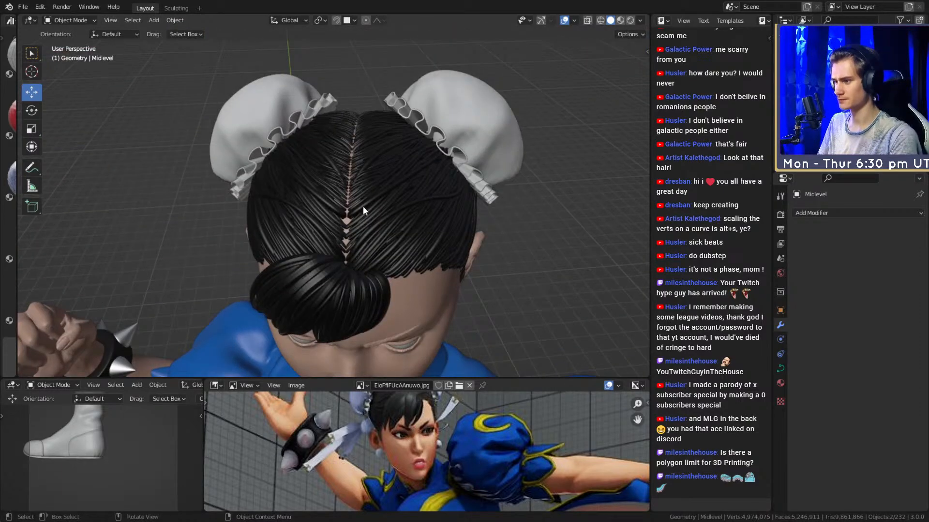
{"action": "scroll", "coordinate": [361, 284], "scroll_direction": "down", "scroll_amount": 5}
{"action": "middle_click_drag", "start_coordinate": [391, 286], "coordinate": [372, 185]}
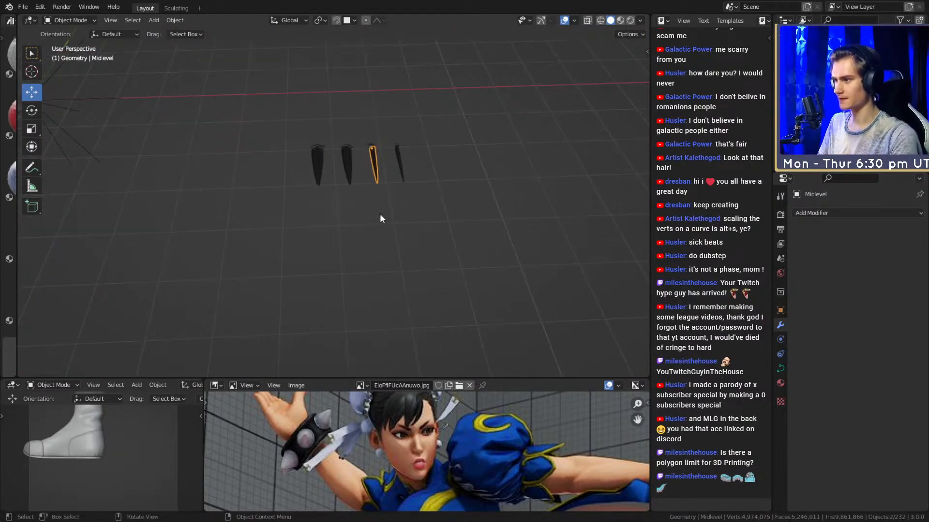
Duplicate the thinnest template strand, Detail, and move the copy up to the figure's head.
{"action": "key", "text": "KP_Decimal"}
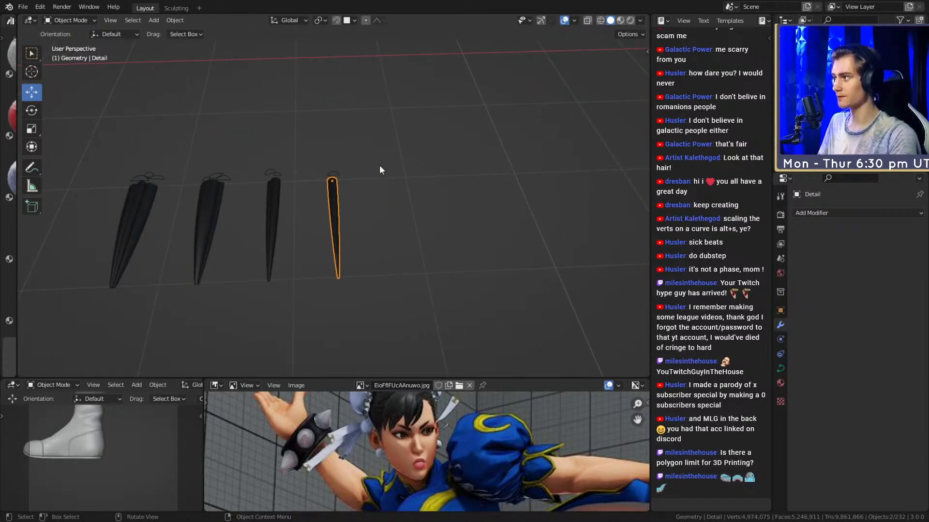
{"action": "scroll", "coordinate": [353, 220], "scroll_direction": "down", "scroll_amount": 5}
{"action": "scroll", "coordinate": [352, 220], "scroll_direction": "up", "scroll_amount": 5}
{"action": "middle_click_drag", "start_coordinate": [362, 219], "coordinate": [373, 192]}
{"action": "scroll", "coordinate": [381, 213], "scroll_direction": "down", "scroll_amount": 4}
{"action": "scroll", "coordinate": [392, 271], "scroll_direction": "down", "scroll_amount": 5}
{"action": "middle_click_drag", "start_coordinate": [393, 246], "coordinate": [342, 146]}
{"action": "scroll", "coordinate": [399, 197], "scroll_direction": "up", "scroll_amount": 3}
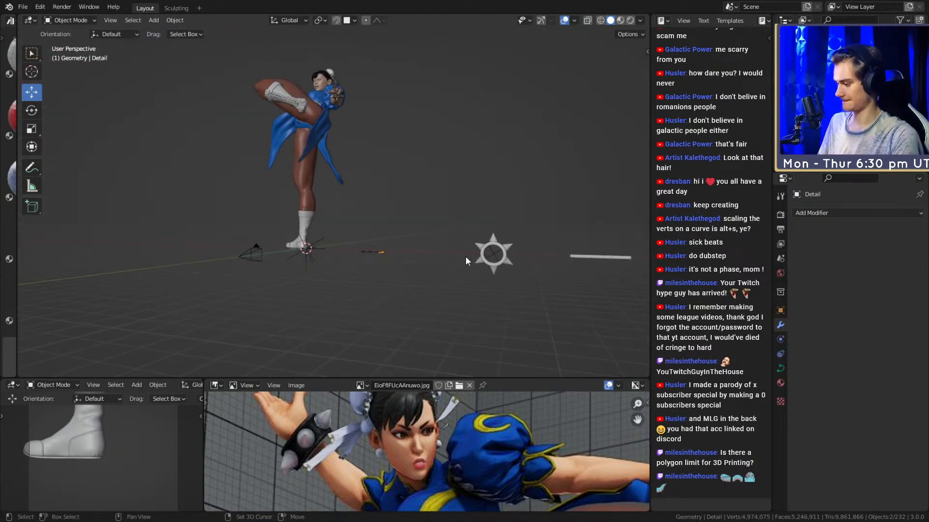
{"action": "middle_click_drag", "start_coordinate": [460, 251], "coordinate": [475, 248]}
{"action": "left_click", "coordinate": [360, 71]}
{"action": "middle_click_drag", "start_coordinate": [329, 77], "coordinate": [469, 196]}
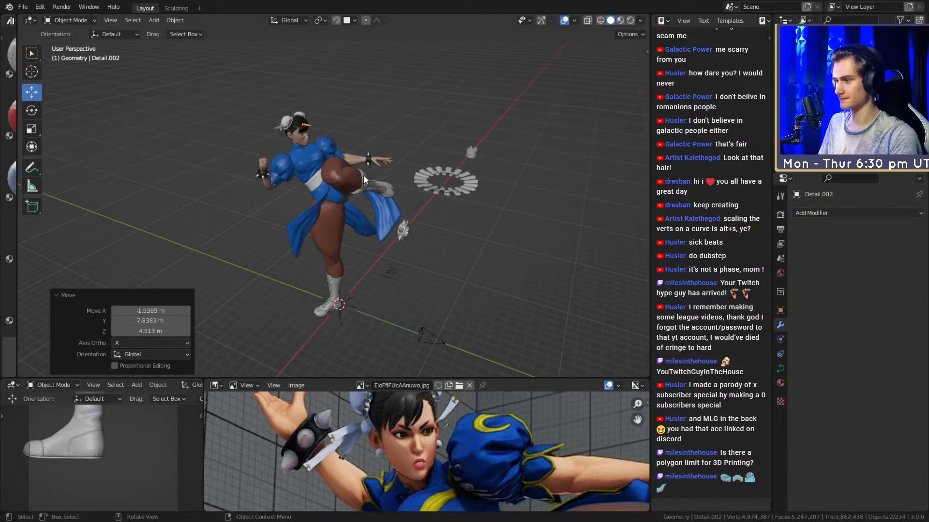
Scale down the thin strand copy and position it on the fringe beside the forehead.
{"action": "scroll", "coordinate": [364, 175], "scroll_direction": "up", "scroll_amount": 10}
{"action": "key", "text": "g"}
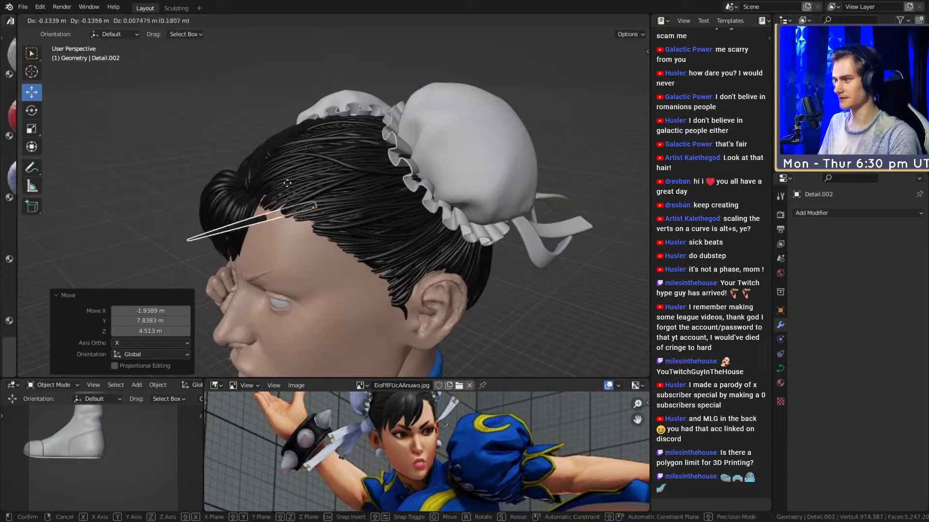
{"action": "middle_click_drag", "start_coordinate": [218, 194], "coordinate": [310, 221]}
{"action": "scroll", "coordinate": [341, 189], "scroll_direction": "up", "scroll_amount": 4}
{"action": "key", "text": "s"}
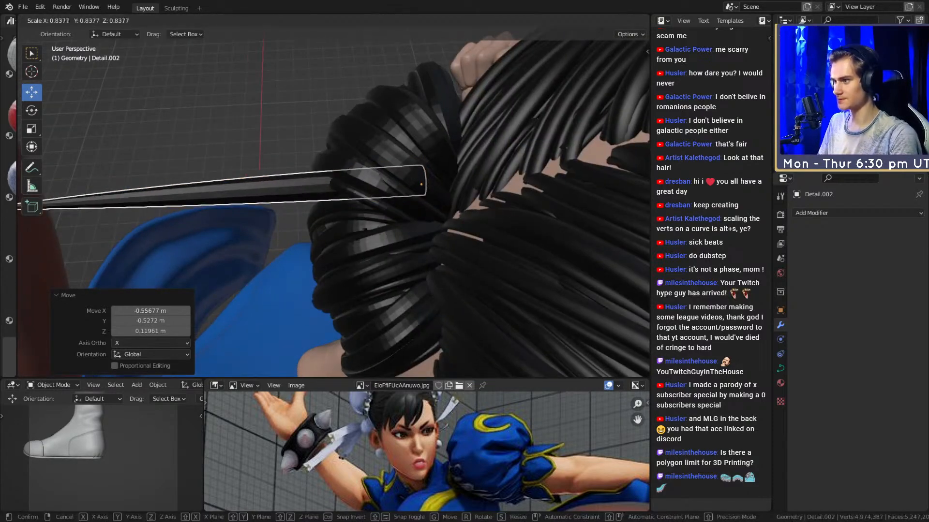
{"action": "middle_click_drag", "start_coordinate": [396, 255], "coordinate": [464, 239]}
{"action": "key", "text": "g"}
{"action": "middle_click_drag", "start_coordinate": [549, 263], "coordinate": [476, 282]}
{"action": "left_click", "coordinate": [511, 324]}
{"action": "middle_click_drag", "start_coordinate": [511, 324], "coordinate": [458, 224]}
{"action": "left_click", "coordinate": [424, 265]}
Move the thin strand's control points so its root stays in the hair and its tip hangs beside the fringe's forehead edge.
{"action": "key", "text": "Tab"}
{"action": "left_click", "coordinate": [303, 246]}
{"action": "middle_click_drag", "start_coordinate": [303, 246], "coordinate": [382, 244]}
{"action": "key", "text": "g"}
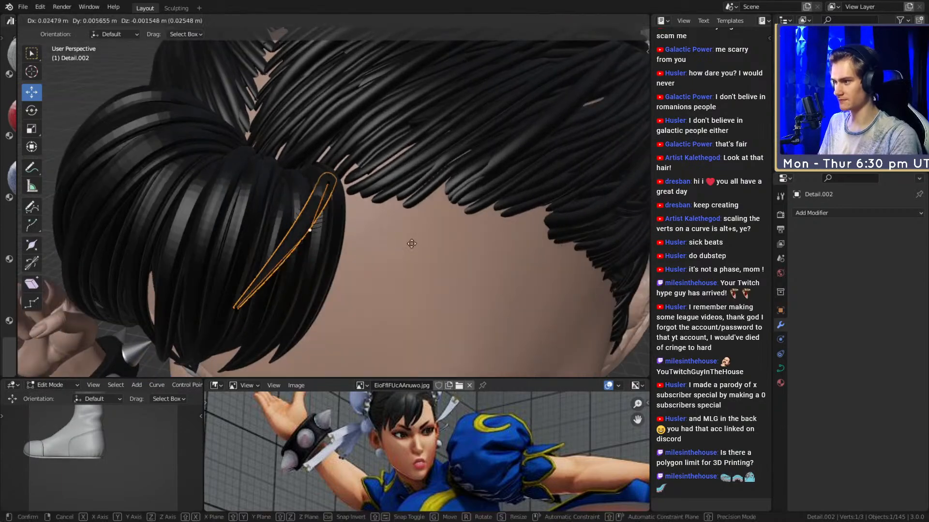
{"action": "left_click", "coordinate": [485, 244]}
{"action": "middle_click_drag", "start_coordinate": [485, 245], "coordinate": [476, 213]}
{"action": "left_click", "coordinate": [262, 233]}
{"action": "middle_click_drag", "start_coordinate": [262, 233], "coordinate": [436, 338]}
{"action": "key", "text": "g"}
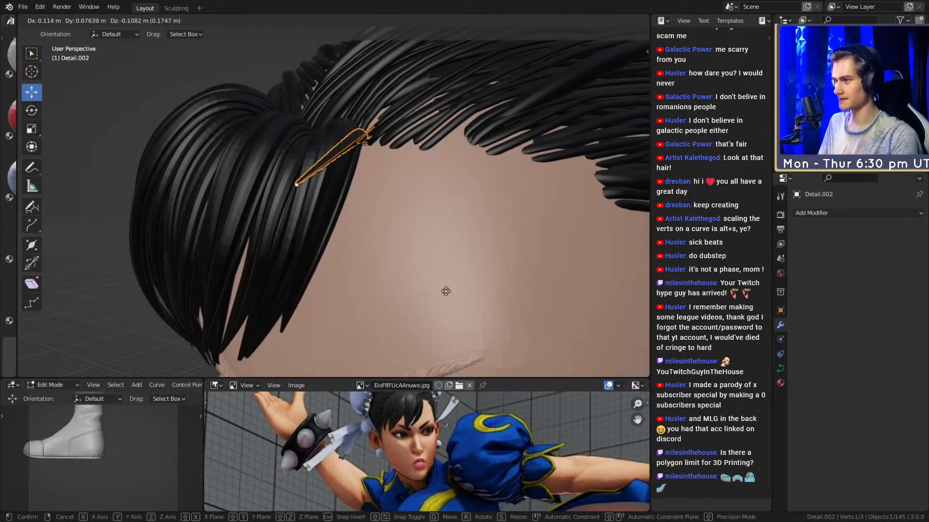
{"action": "left_click", "coordinate": [362, 145]}
{"action": "middle_click_drag", "start_coordinate": [362, 145], "coordinate": [529, 197]}
{"action": "key", "text": "g"}
{"action": "left_click", "coordinate": [523, 233]}
{"action": "middle_click_drag", "start_coordinate": [522, 232], "coordinate": [440, 253]}
Move the thin strand's middle control point about 0.11 m outward and refine its position to arch the strand's upper part.
{"action": "key", "text": "a"}
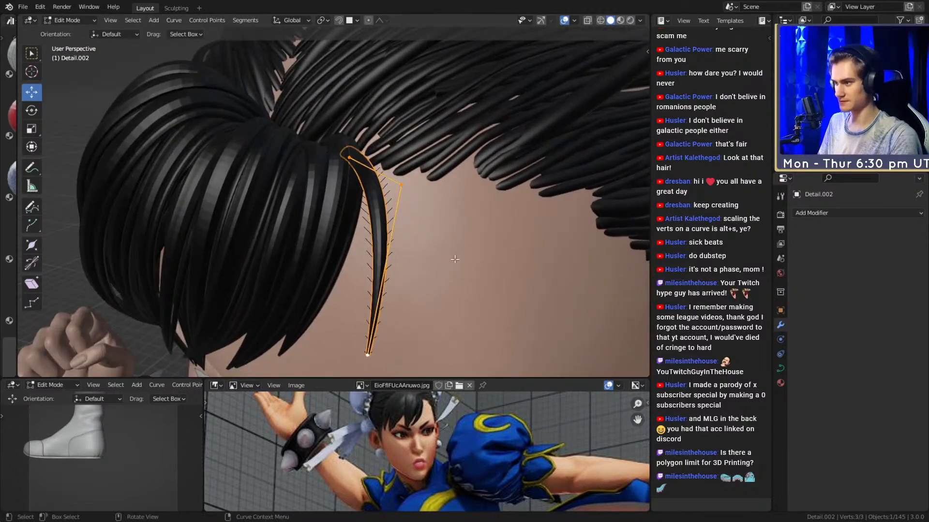
{"action": "middle_click_drag", "start_coordinate": [411, 186], "coordinate": [433, 155]}
{"action": "left_click", "coordinate": [433, 155]}
{"action": "key", "text": "g"}
{"action": "left_click", "coordinate": [496, 179]}
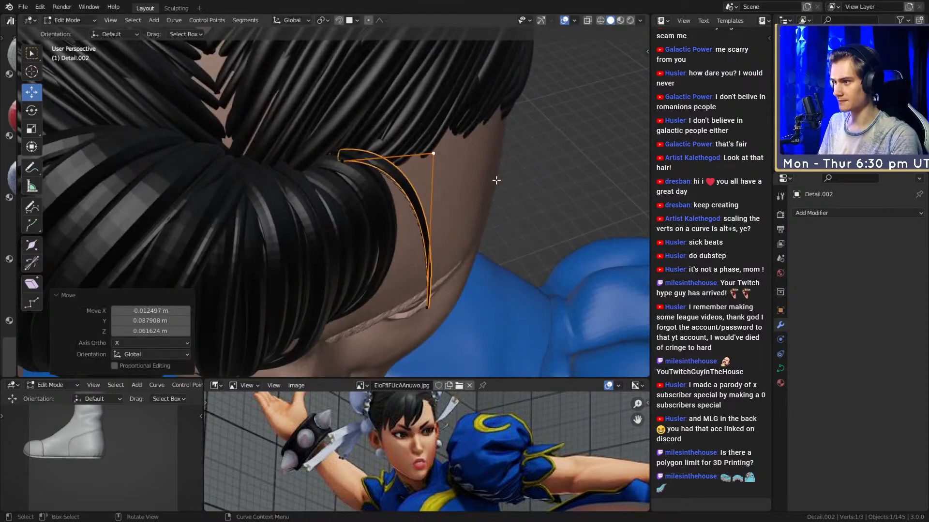
{"action": "middle_click_drag", "start_coordinate": [497, 180], "coordinate": [505, 184]}
{"action": "key", "text": "g"}
{"action": "middle_click_drag", "start_coordinate": [489, 363], "coordinate": [495, 201]}
Subdivide the segment between the middle control point and the tip, and move the tip about 0.043 m toward the fringe.
{"action": "right_click", "coordinate": [556, 239]}
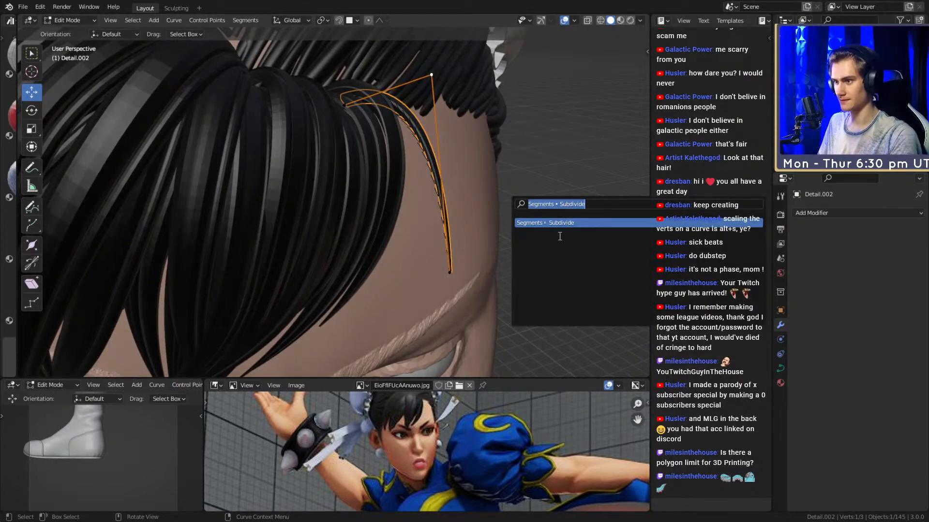
{"action": "left_click", "coordinate": [557, 240]}
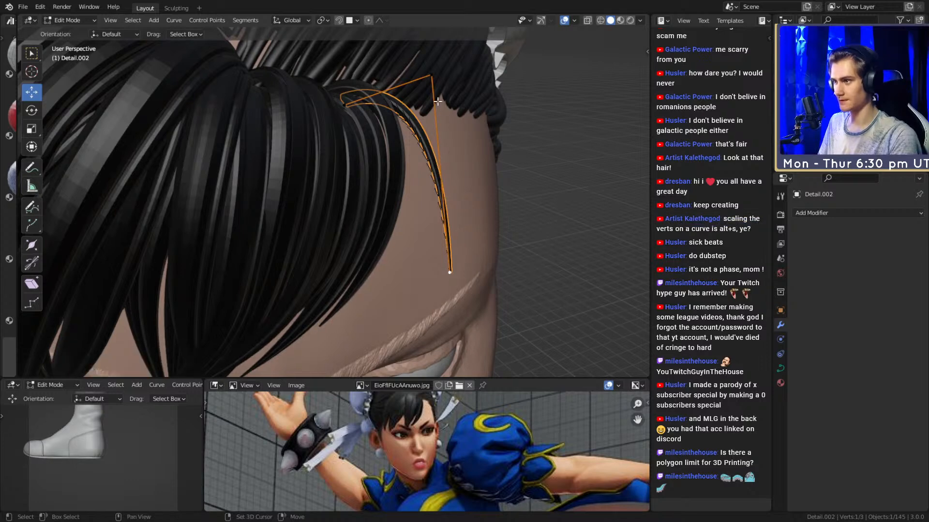
{"action": "left_click", "coordinate": [432, 78], "text": "shift"}
{"action": "right_click", "coordinate": [498, 198]}
{"action": "left_click", "coordinate": [499, 200]}
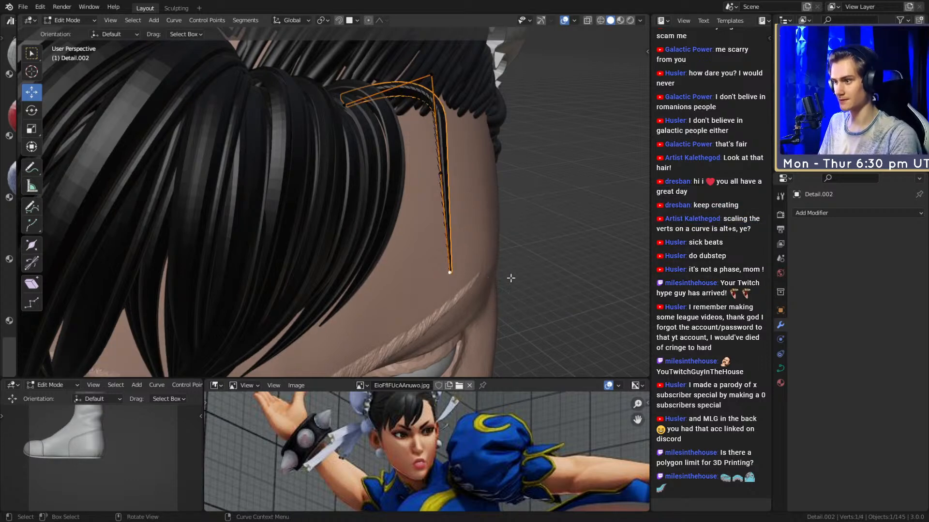
{"action": "key", "text": "g"}
{"action": "left_click", "coordinate": [437, 291]}
{"action": "middle_click_drag", "start_coordinate": [472, 281], "coordinate": [431, 253]}
{"action": "key", "text": "g"}
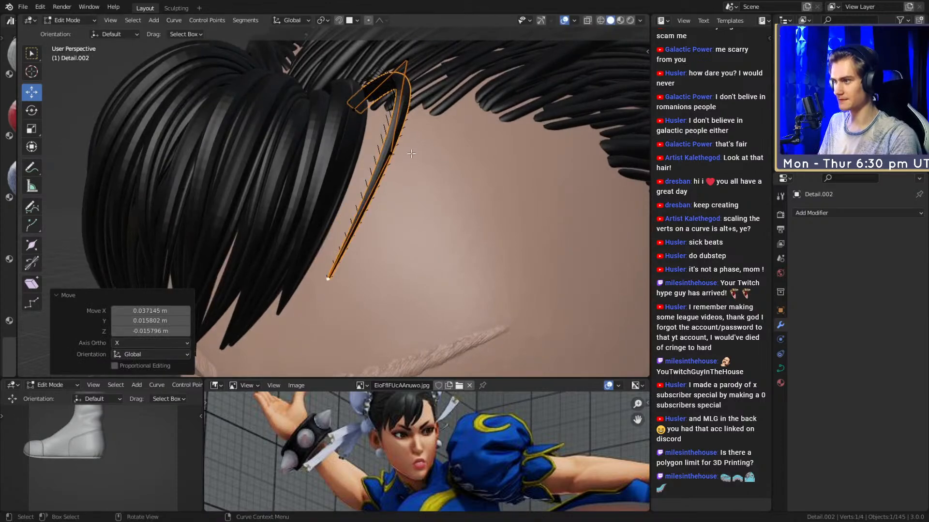
Reposition the thin strand's top bend and shift its lower-middle control point about 0.022 m to follow the fringe's edge.
{"action": "middle_click_drag", "start_coordinate": [411, 153], "coordinate": [506, 162]}
{"action": "scroll", "coordinate": [504, 162], "scroll_direction": "up", "scroll_amount": 4}
{"action": "key", "text": "g"}
{"action": "left_click", "coordinate": [479, 118]}
{"action": "middle_click_drag", "start_coordinate": [478, 119], "coordinate": [448, 189]}
{"action": "left_click", "coordinate": [446, 182]}
{"action": "key", "text": "g"}
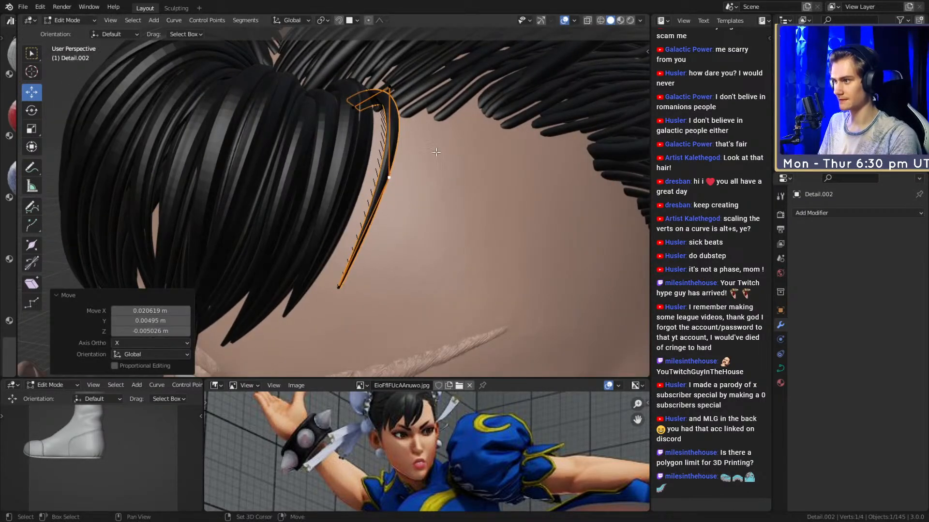
{"action": "middle_click_drag", "start_coordinate": [436, 152], "coordinate": [445, 226]}
{"action": "mouse_move", "coordinate": [490, 159]}
{"action": "middle_mouse_down"}
{"action": "mouse_move", "coordinate": [473, 153]}
{"action": "mouse_move", "coordinate": [483, 148]}
{"action": "middle_mouse_up"}
{"action": "key", "text": "g"}
{"action": "left_click", "coordinate": [545, 147]}
{"action": "middle_click_drag", "start_coordinate": [544, 159], "coordinate": [494, 192]}
Pull the thin strand's tip onto the fringe's outer lock and adjust the control point above it.
{"action": "middle_click_drag", "start_coordinate": [468, 222], "coordinate": [399, 278]}
{"action": "left_click", "coordinate": [438, 311]}
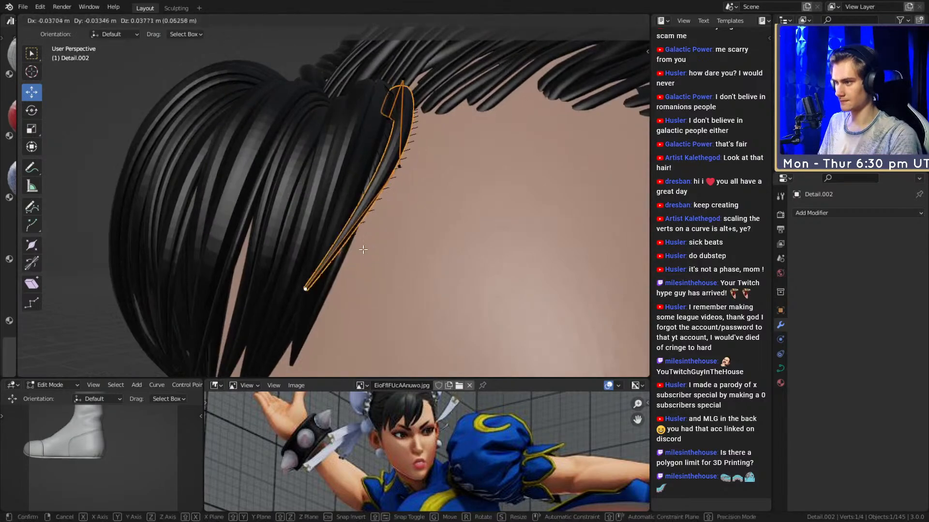
{"action": "middle_click_drag", "start_coordinate": [436, 161], "coordinate": [412, 210]}
{"action": "left_click", "coordinate": [388, 219]}
{"action": "key", "text": "g"}
{"action": "left_click", "coordinate": [426, 218]}
Refine the thin strand's upper bend and lower curve along the fringe's edge, then finish editing its control points.
{"action": "left_click", "coordinate": [347, 121]}
{"action": "middle_click_drag", "start_coordinate": [347, 121], "coordinate": [463, 252]}
{"action": "left_click", "coordinate": [465, 179]}
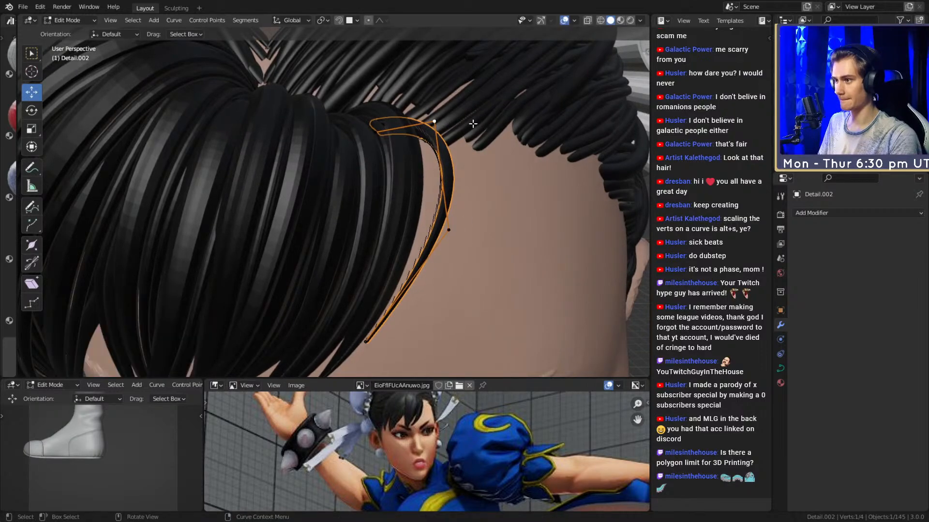
{"action": "middle_click_drag", "start_coordinate": [391, 328], "coordinate": [372, 249]}
{"action": "key", "text": "g"}
{"action": "left_click", "coordinate": [466, 290]}
{"action": "key", "text": "g"}
{"action": "scroll", "coordinate": [502, 245], "scroll_direction": "down", "scroll_amount": 5}
{"action": "key", "text": "Tab"}
Examine how the thin edge strand sits against the fringe and forehead from several angles.
{"action": "scroll", "coordinate": [428, 262], "scroll_direction": "up", "scroll_amount": 5}
{"action": "middle_click_drag", "start_coordinate": [428, 258], "coordinate": [413, 255]}
{"action": "scroll", "coordinate": [402, 242], "scroll_direction": "down", "scroll_amount": 3}
{"action": "scroll", "coordinate": [405, 220], "scroll_direction": "up", "scroll_amount": 3}
{"action": "mouse_move", "coordinate": [414, 207]}
{"action": "middle_mouse_down"}
{"action": "mouse_move", "coordinate": [311, 191]}
{"action": "mouse_move", "coordinate": [445, 245]}
{"action": "mouse_move", "coordinate": [401, 220]}
{"action": "middle_mouse_up"}
{"action": "scroll", "coordinate": [337, 200], "scroll_direction": "up", "scroll_amount": 2}
{"action": "scroll", "coordinate": [344, 210], "scroll_direction": "up", "scroll_amount": 2}
{"action": "scroll", "coordinate": [454, 216], "scroll_direction": "down", "scroll_amount": 2}
{"action": "scroll", "coordinate": [402, 220], "scroll_direction": "up", "scroll_amount": 3}
{"action": "middle_click_drag", "start_coordinate": [486, 214], "coordinate": [394, 168]}
Duplicate the thin edge strand about 0.1 m away, then rotate and reposition the copy over the neighbouring fringe strands.
{"action": "key", "text": "shift+d"}
{"action": "left_click", "coordinate": [388, 210]}
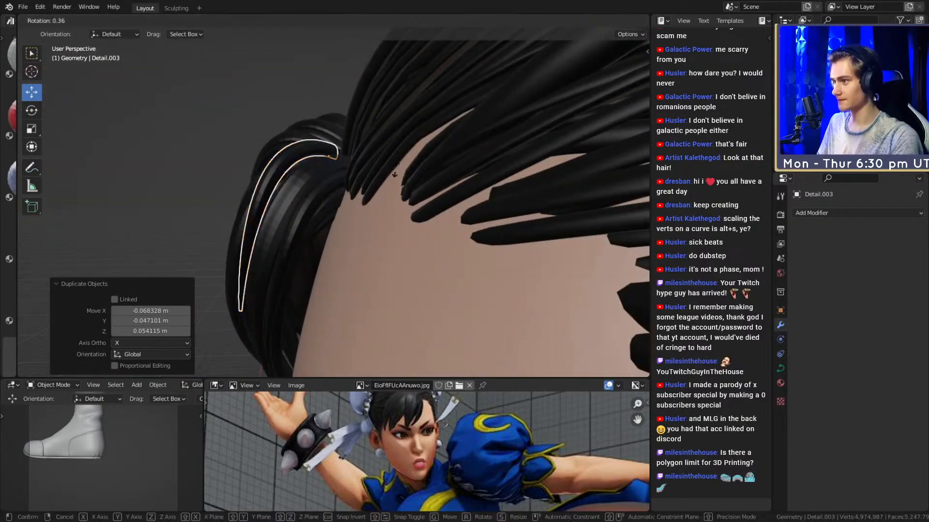
{"action": "left_click", "coordinate": [406, 202]}
{"action": "mouse_move", "coordinate": [405, 202]}
{"action": "middle_mouse_down"}
{"action": "mouse_move", "coordinate": [478, 240]}
{"action": "mouse_move", "coordinate": [593, 252]}
{"action": "mouse_move", "coordinate": [427, 199]}
{"action": "mouse_move", "coordinate": [405, 210]}
{"action": "middle_mouse_up"}
{"action": "key", "text": "g"}
{"action": "left_click", "coordinate": [596, 254]}
Adjust the new copy's upper control points so its root and bend follow the fringe strands beneath.
{"action": "key", "text": "Tab"}
{"action": "left_click", "coordinate": [389, 167]}
{"action": "middle_click_drag", "start_coordinate": [389, 168], "coordinate": [445, 173]}
{"action": "key", "text": "g"}
{"action": "left_click", "coordinate": [426, 152]}
{"action": "left_click", "coordinate": [375, 208]}
{"action": "middle_click_drag", "start_coordinate": [375, 207], "coordinate": [417, 179]}
Adjust the new copy's lower control points and place its tip near the end of the outer lock.
{"action": "left_click", "coordinate": [372, 251]}
{"action": "middle_click_drag", "start_coordinate": [372, 251], "coordinate": [412, 232]}
{"action": "left_click", "coordinate": [449, 269]}
{"action": "middle_click_drag", "start_coordinate": [449, 269], "coordinate": [486, 194]}
{"action": "key", "text": "g"}
{"action": "middle_click_drag", "start_coordinate": [445, 247], "coordinate": [491, 252]}
{"action": "middle_click_drag", "start_coordinate": [496, 197], "coordinate": [423, 166]}
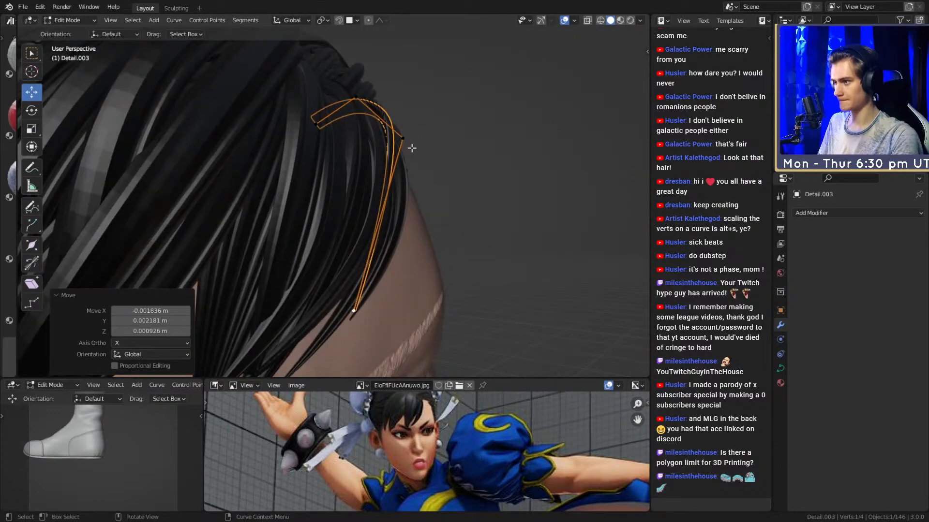
Subdivide the new copy's lowest segment and move the added control point to curve its lower part along the fringe.
{"action": "left_click", "coordinate": [353, 310], "text": "shift"}
{"action": "key", "text": "F3"}
{"action": "left_click", "coordinate": [457, 331]}
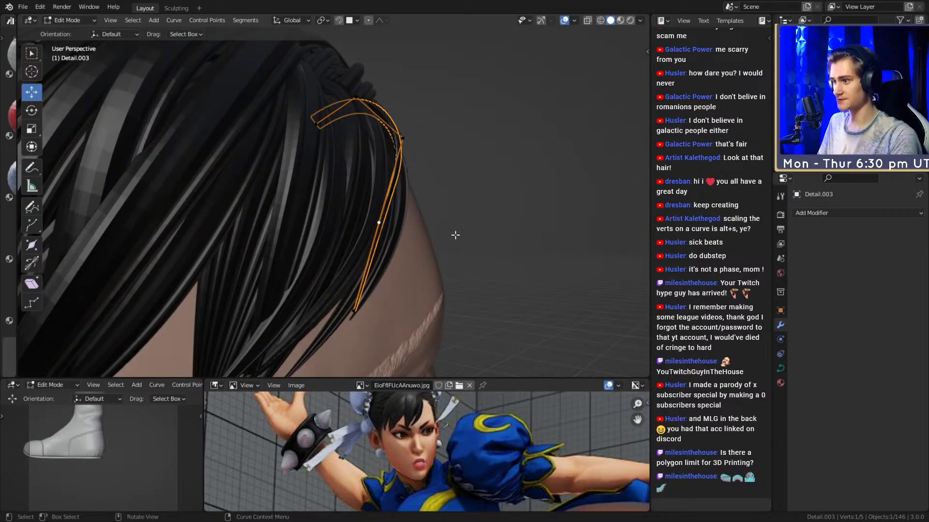
{"action": "key", "text": "g"}
{"action": "middle_click_drag", "start_coordinate": [513, 269], "coordinate": [403, 218]}
{"action": "key", "text": "g"}
{"action": "middle_click_drag", "start_coordinate": [386, 175], "coordinate": [383, 172]}
{"action": "left_click", "coordinate": [383, 171]}
Reposition the new copy's top control point and shift its upper-middle one about 0.012 m to round the bend.
{"action": "middle_click_drag", "start_coordinate": [513, 198], "coordinate": [426, 169]}
{"action": "key", "text": "g"}
{"action": "key", "text": "g"}
{"action": "left_click", "coordinate": [375, 151]}
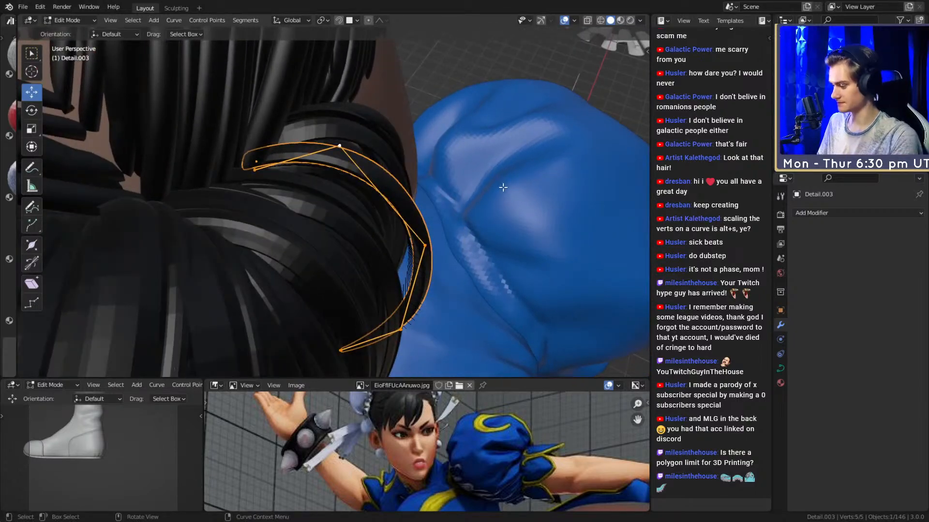
{"action": "left_click", "coordinate": [359, 143]}
{"action": "middle_click_drag", "start_coordinate": [359, 143], "coordinate": [441, 133]}
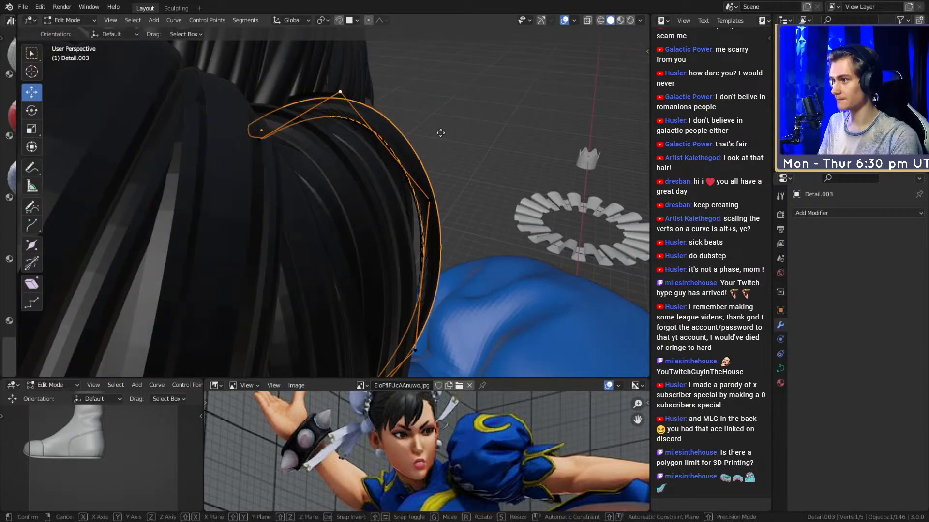
{"action": "middle_click_drag", "start_coordinate": [455, 204], "coordinate": [488, 172]}
{"action": "left_click", "coordinate": [430, 168]}
{"action": "key", "text": "g"}
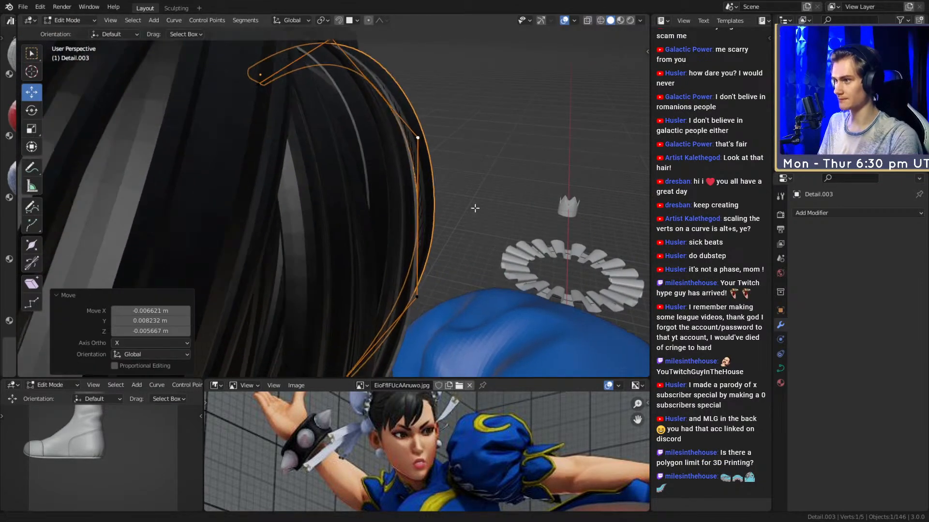
Reposition the detail strand's lower control point and shift its tip about 0.017 m in negative X to align with the neighbouring lock.
{"action": "middle_click_drag", "start_coordinate": [474, 222], "coordinate": [468, 201]}
{"action": "left_click", "coordinate": [417, 269]}
{"action": "middle_click_drag", "start_coordinate": [453, 261], "coordinate": [421, 213]}
{"action": "left_click", "coordinate": [515, 213]}
{"action": "left_click", "coordinate": [340, 271]}
{"action": "middle_click_drag", "start_coordinate": [406, 261], "coordinate": [379, 285]}
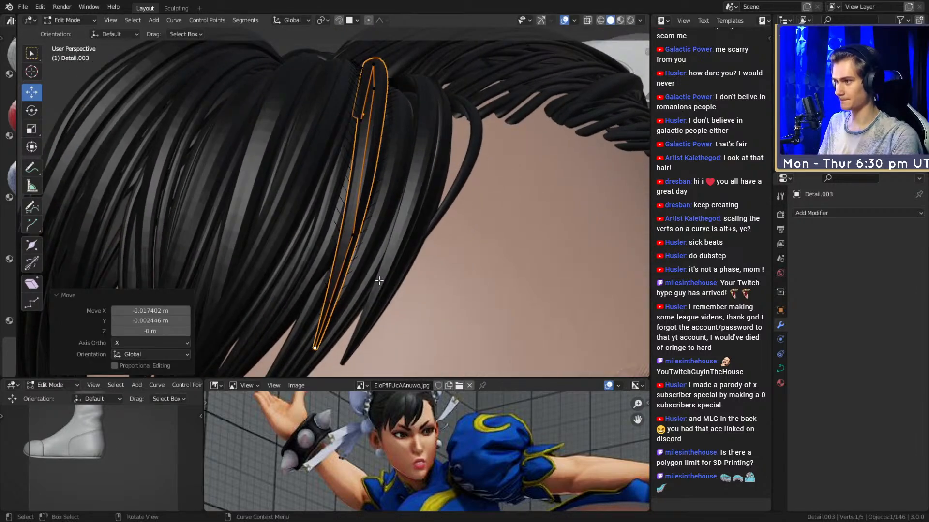
Adjust the detail strand's tip and lower-middle control point to follow the fringe, and finish editing its curve.
{"action": "scroll", "coordinate": [378, 283], "scroll_direction": "down", "scroll_amount": 2}
{"action": "left_click", "coordinate": [345, 226]}
{"action": "middle_click_drag", "start_coordinate": [398, 235], "coordinate": [407, 237]}
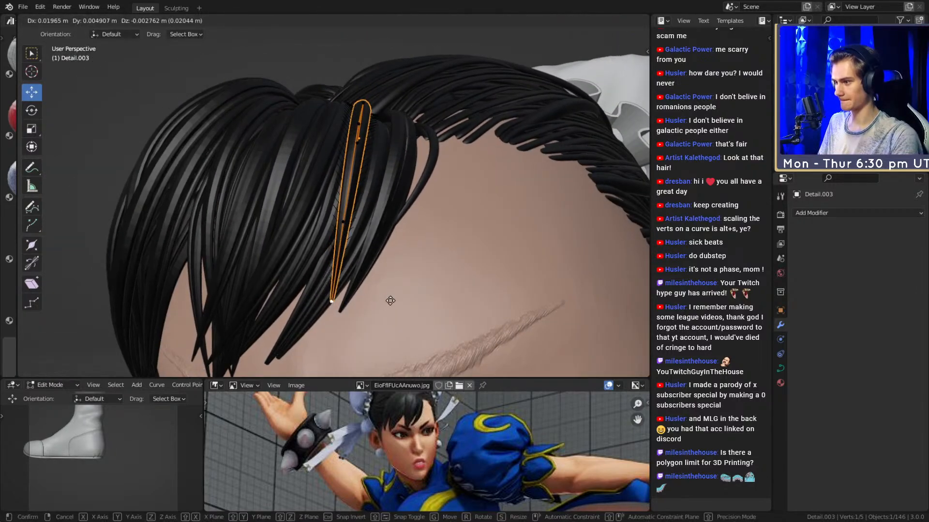
{"action": "left_click", "coordinate": [345, 222]}
{"action": "middle_click_drag", "start_coordinate": [346, 221], "coordinate": [405, 222]}
{"action": "key", "text": "g"}
{"action": "middle_click_drag", "start_coordinate": [361, 153], "coordinate": [538, 231]}
{"action": "key", "text": "Tab"}
Duplicate the detail strand and start fitting the copy over the middle of the fringe by moving its control points.
{"action": "scroll", "coordinate": [391, 211], "scroll_direction": "down", "scroll_amount": 5}
{"action": "scroll", "coordinate": [368, 243], "scroll_direction": "up", "scroll_amount": 4}
{"action": "middle_click_drag", "start_coordinate": [368, 243], "coordinate": [419, 270]}
{"action": "scroll", "coordinate": [367, 203], "scroll_direction": "up", "scroll_amount": 4}
{"action": "left_click", "coordinate": [426, 288]}
{"action": "middle_click_drag", "start_coordinate": [377, 240], "coordinate": [408, 191]}
{"action": "key", "text": "g"}
Move the copy's tip inward along the fringe and shift its upper-middle control point outward to lift the bend.
{"action": "left_click", "coordinate": [358, 206]}
{"action": "key", "text": "g"}
{"action": "left_click", "coordinate": [456, 207]}
{"action": "middle_click_drag", "start_coordinate": [374, 286], "coordinate": [408, 272]}
{"action": "key", "text": "g"}
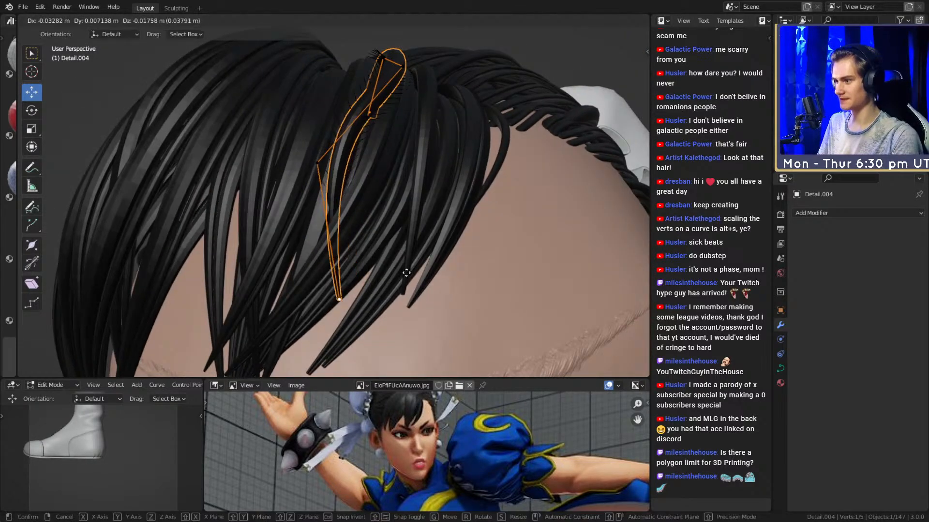
{"action": "middle_click_drag", "start_coordinate": [338, 165], "coordinate": [452, 222]}
{"action": "left_click", "coordinate": [317, 243]}
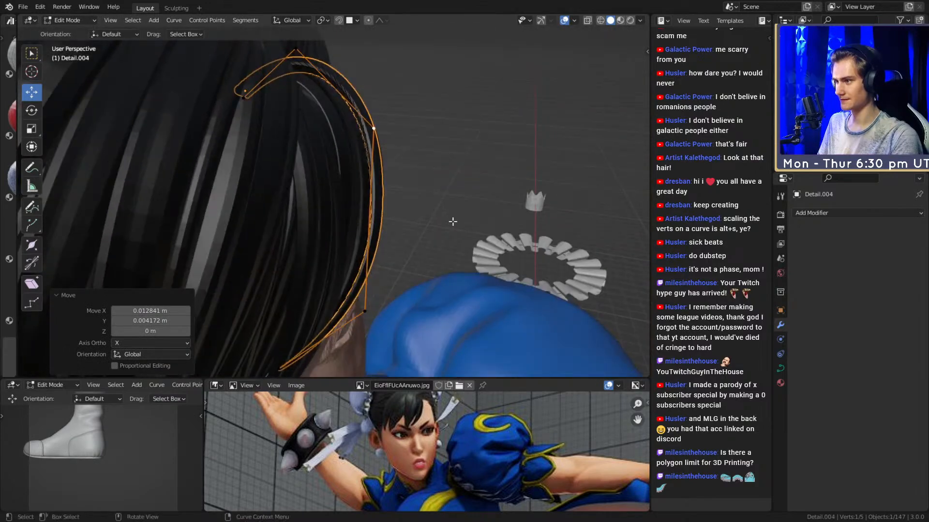
Fit the copy's lower control point against the fringe surface and finish editing its curve.
{"action": "middle_click_drag", "start_coordinate": [419, 295], "coordinate": [376, 231]}
{"action": "key", "text": "g"}
{"action": "scroll", "coordinate": [497, 253], "scroll_direction": "down", "scroll_amount": 4}
{"action": "key", "text": "Tab"}
{"action": "scroll", "coordinate": [377, 231], "scroll_direction": "up", "scroll_amount": 3}
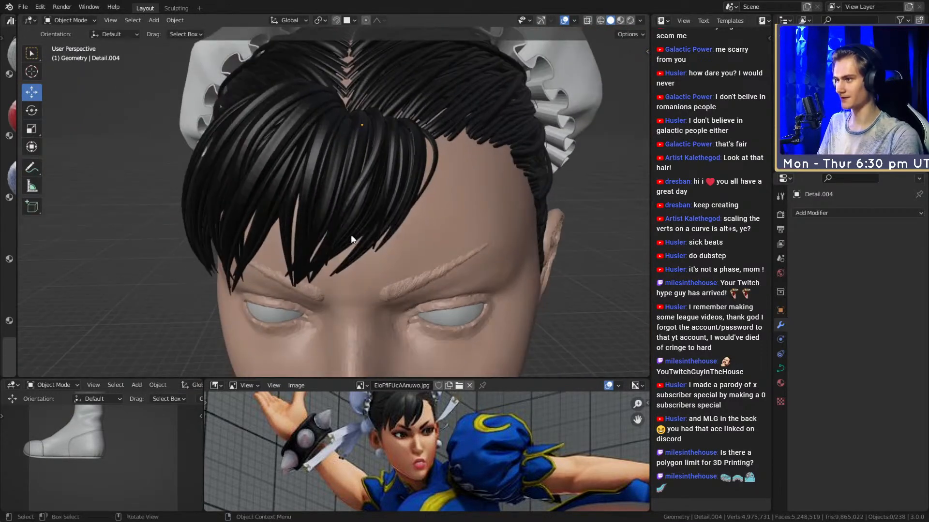
Duplicate another detail strand near the parting and move the copy's upper-middle control point to sit over the fringe.
{"action": "scroll", "coordinate": [377, 153], "scroll_direction": "down", "scroll_amount": 4}
{"action": "scroll", "coordinate": [320, 189], "scroll_direction": "up", "scroll_amount": 8}
{"action": "middle_click_drag", "start_coordinate": [320, 188], "coordinate": [360, 240]}
{"action": "scroll", "coordinate": [327, 241], "scroll_direction": "down", "scroll_amount": 2}
{"action": "left_click", "coordinate": [368, 275]}
{"action": "middle_click_drag", "start_coordinate": [401, 209], "coordinate": [429, 235]}
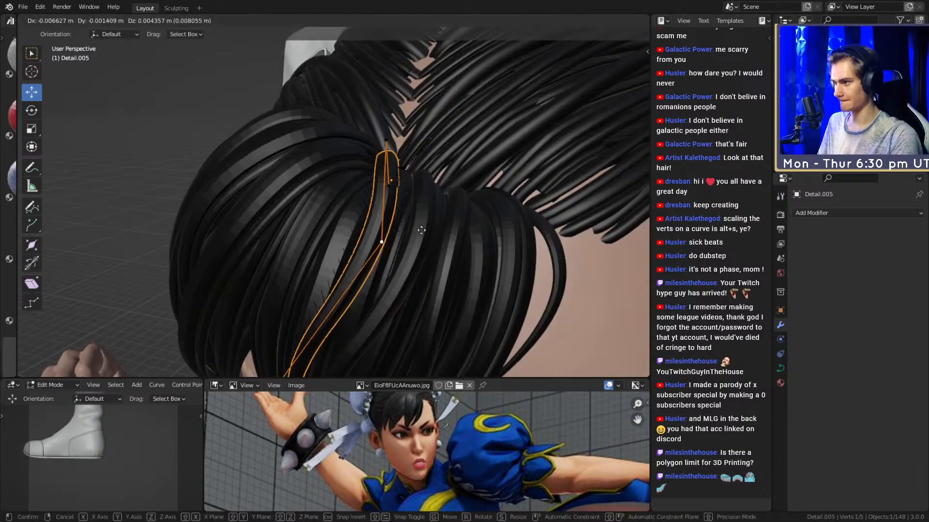
{"action": "left_click", "coordinate": [344, 187]}
{"action": "middle_click_drag", "start_coordinate": [344, 187], "coordinate": [439, 242]}
{"action": "key", "text": "g"}
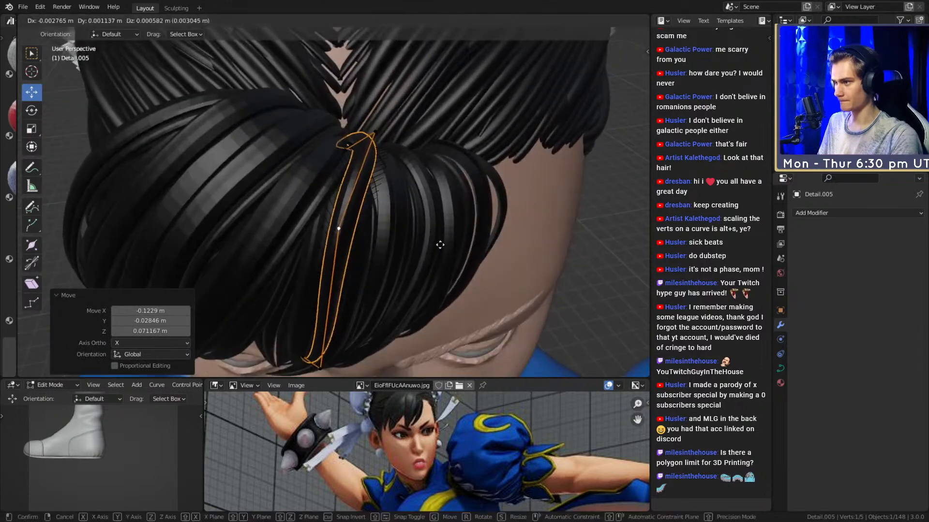
Reposition the new copy's middle control points and swing its tip about 0.12 m toward the gap between the fringe locks.
{"action": "middle_click_drag", "start_coordinate": [388, 130], "coordinate": [333, 261]}
{"action": "left_click", "coordinate": [382, 275]}
{"action": "left_click", "coordinate": [334, 261]}
{"action": "key", "text": "g"}
{"action": "middle_click_drag", "start_coordinate": [341, 217], "coordinate": [403, 222]}
{"action": "middle_click_drag", "start_coordinate": [375, 308], "coordinate": [382, 242]}
{"action": "key", "text": "g"}
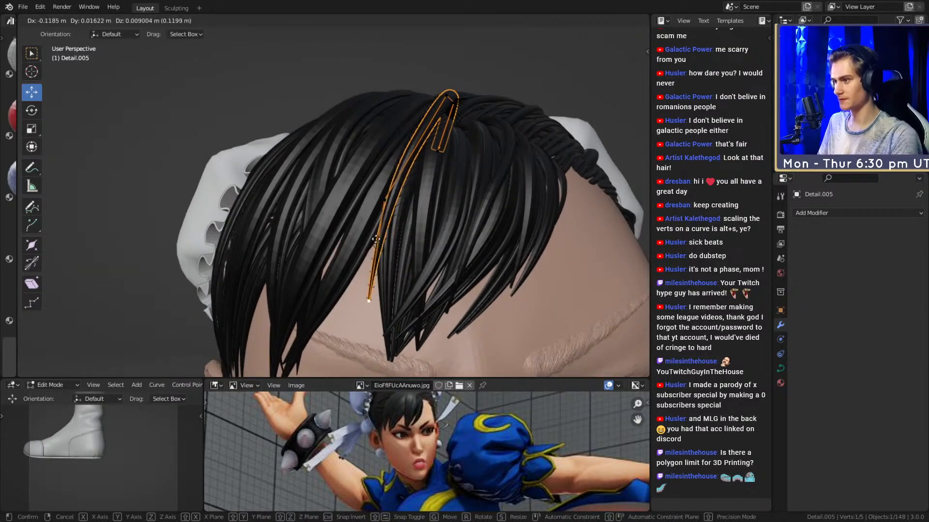
Adjust the new copy's tip and upper control points so its bend follows the curved profile of the fringe.
{"action": "middle_click_drag", "start_coordinate": [427, 210], "coordinate": [404, 253]}
{"action": "scroll", "coordinate": [427, 236], "scroll_direction": "up", "scroll_amount": 4}
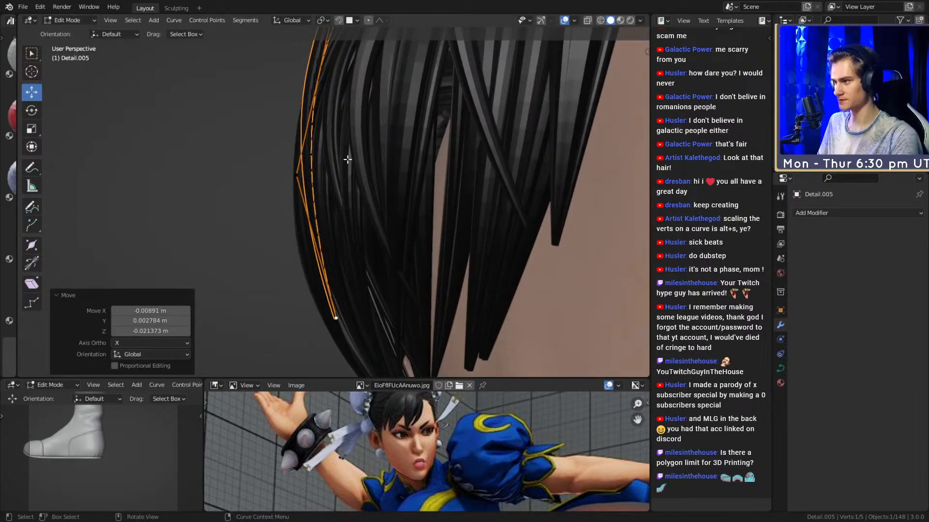
{"action": "middle_click_drag", "start_coordinate": [427, 266], "coordinate": [297, 187]}
{"action": "middle_click_drag", "start_coordinate": [405, 228], "coordinate": [380, 172]}
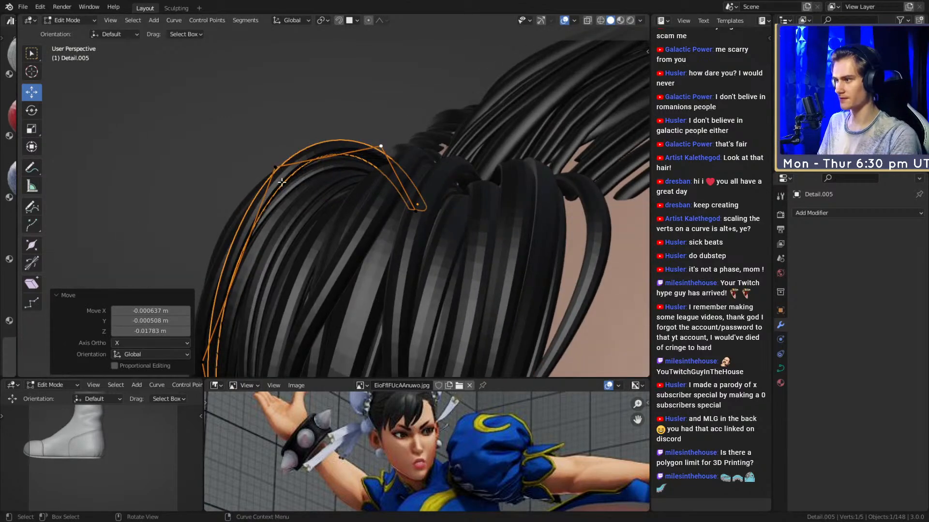
{"action": "middle_click_drag", "start_coordinate": [384, 161], "coordinate": [428, 165]}
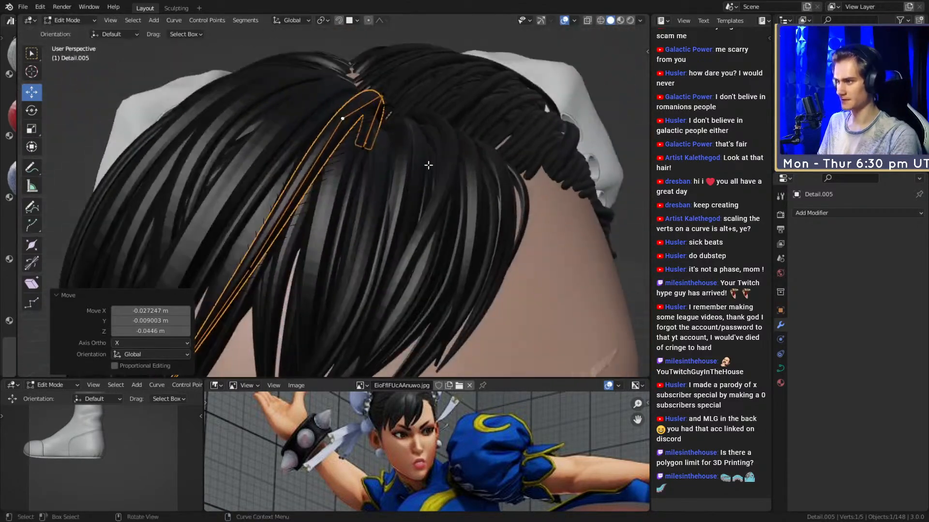
Fatten the new copy's upper-middle control point by about 1.16 and adjust the thickness at its tip.
{"action": "mouse_move", "coordinate": [380, 221]}
{"action": "middle_mouse_down"}
{"action": "mouse_move", "coordinate": [425, 190]}
{"action": "mouse_move", "coordinate": [395, 221]}
{"action": "middle_mouse_up"}
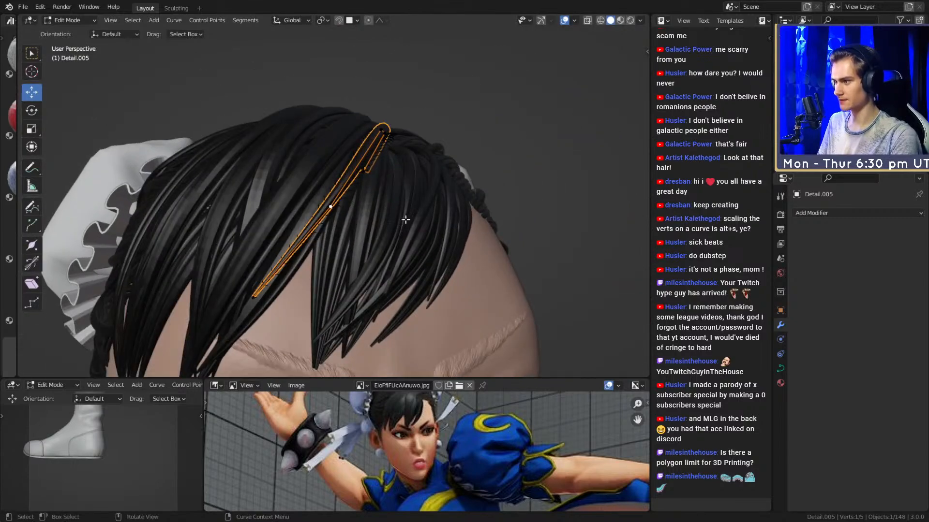
{"action": "middle_click_drag", "start_coordinate": [413, 171], "coordinate": [369, 153]}
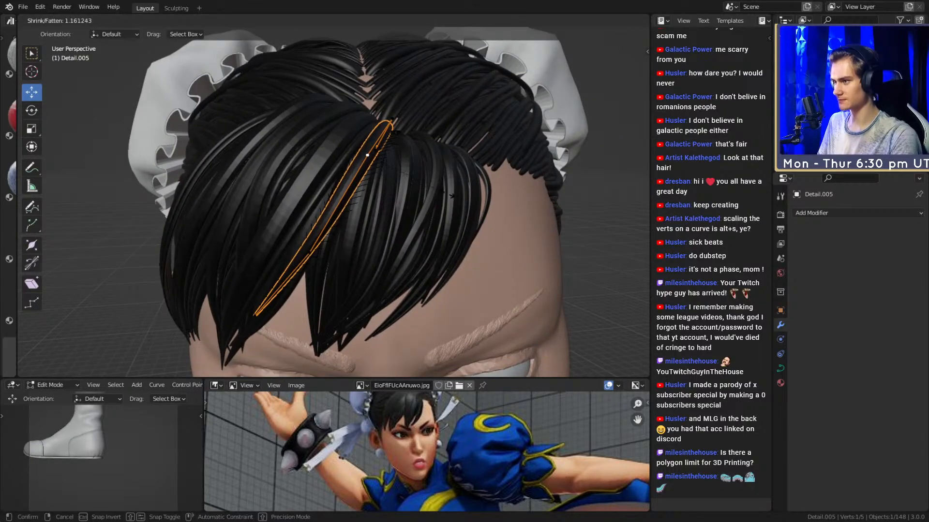
{"action": "middle_click_drag", "start_coordinate": [448, 189], "coordinate": [398, 151]}
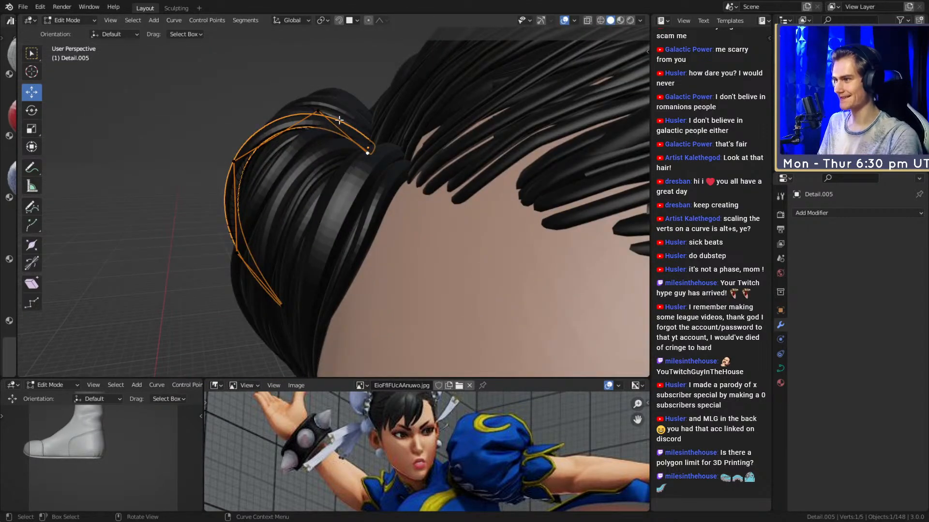
{"action": "middle_click_drag", "start_coordinate": [385, 173], "coordinate": [273, 288]}
{"action": "scroll", "coordinate": [241, 303], "scroll_direction": "up", "scroll_amount": 6}
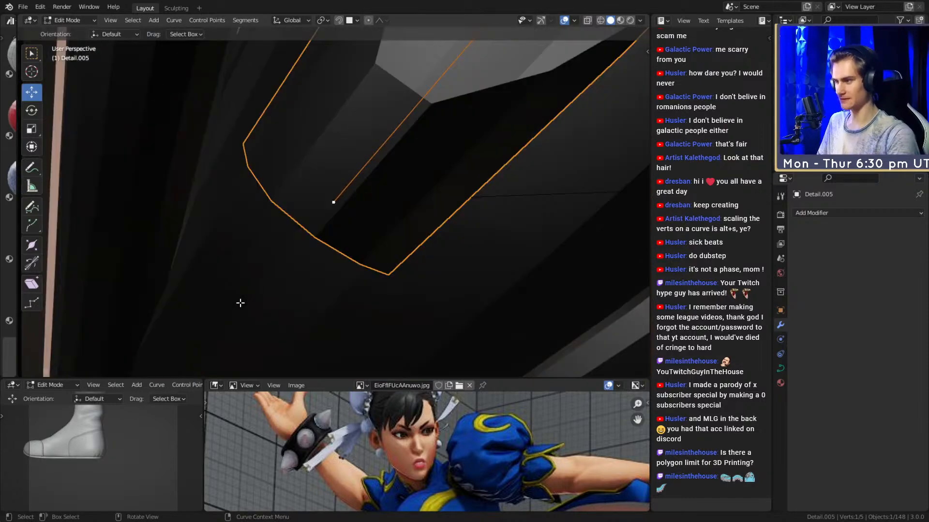
{"action": "scroll", "coordinate": [346, 266], "scroll_direction": "down", "scroll_amount": 4}
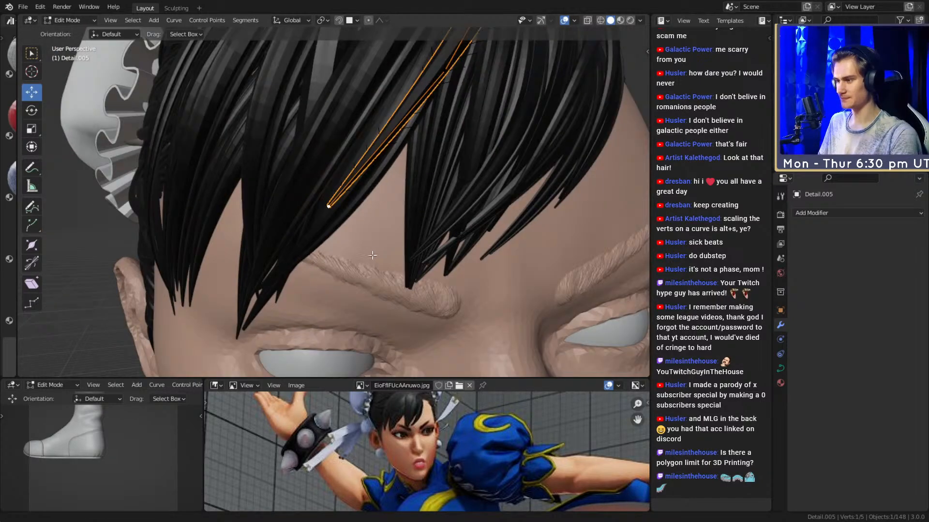
{"action": "scroll", "coordinate": [345, 266], "scroll_direction": "up", "scroll_amount": 5}
{"action": "key", "text": "alt+s"}
Reposition the new copy's lower-middle control point and move its tip about 0.065 m along the lock's inner edge.
{"action": "middle_click_drag", "start_coordinate": [366, 261], "coordinate": [384, 263]}
{"action": "scroll", "coordinate": [406, 261], "scroll_direction": "down", "scroll_amount": 2}
{"action": "left_click", "coordinate": [411, 164]}
{"action": "middle_click_drag", "start_coordinate": [423, 176], "coordinate": [391, 149]}
{"action": "middle_click_drag", "start_coordinate": [383, 218], "coordinate": [322, 232]}
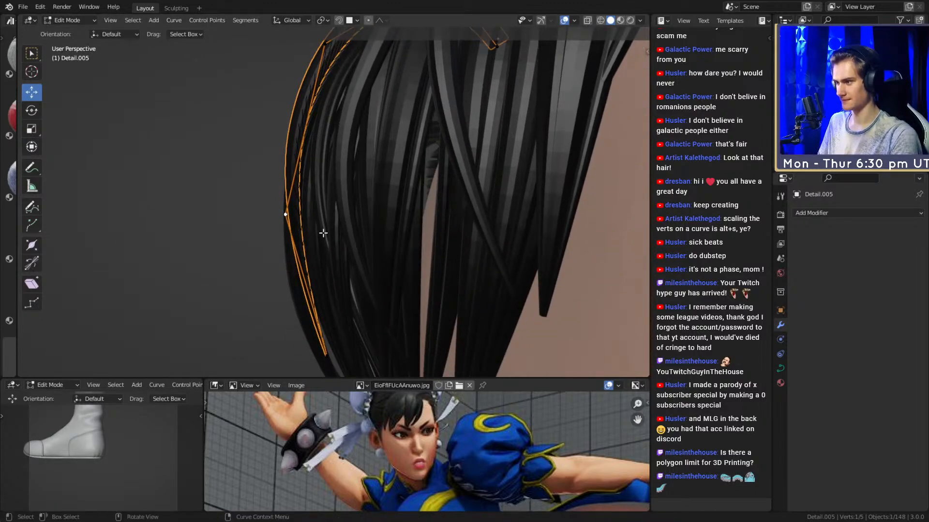
{"action": "middle_click_drag", "start_coordinate": [310, 263], "coordinate": [382, 266]}
{"action": "key", "text": "g"}
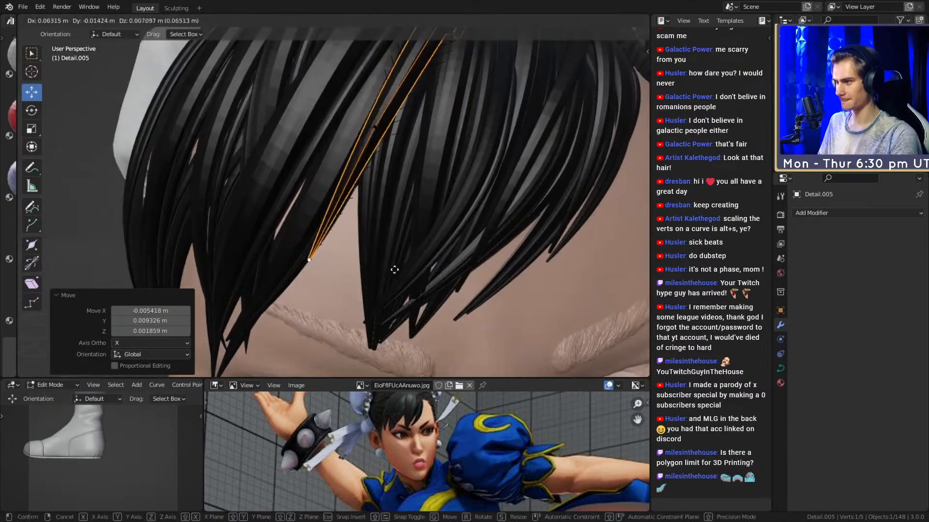
Refine the new copy's bend from the side by moving its control points, and finish editing its curve.
{"action": "middle_click_drag", "start_coordinate": [422, 167], "coordinate": [321, 212]}
{"action": "key", "text": "g"}
{"action": "left_click", "coordinate": [353, 188]}
{"action": "left_click", "coordinate": [377, 253]}
{"action": "middle_click_drag", "start_coordinate": [377, 252], "coordinate": [375, 201]}
{"action": "scroll", "coordinate": [409, 237], "scroll_direction": "down", "scroll_amount": 5}
{"action": "key", "text": "Tab"}
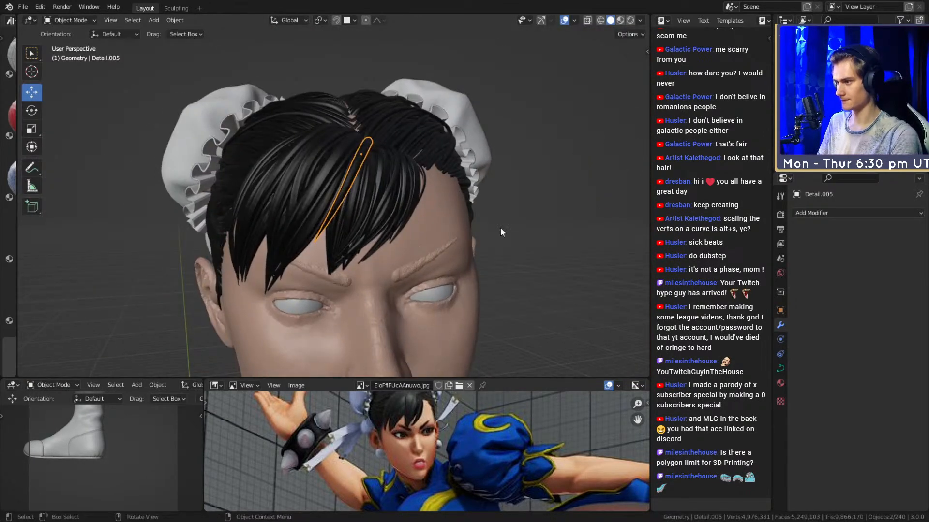
Duplicate the last detail strand, raise the copy's top control point about 0.03 m, and push its upper-middle point outward.
{"action": "middle_click_drag", "start_coordinate": [413, 253], "coordinate": [362, 187]}
{"action": "left_click", "coordinate": [388, 233]}
{"action": "scroll", "coordinate": [414, 233], "scroll_direction": "up", "scroll_amount": 2}
{"action": "middle_click_drag", "start_coordinate": [414, 233], "coordinate": [353, 106]}
{"action": "key", "text": "shift+d"}
{"action": "key", "text": "g"}
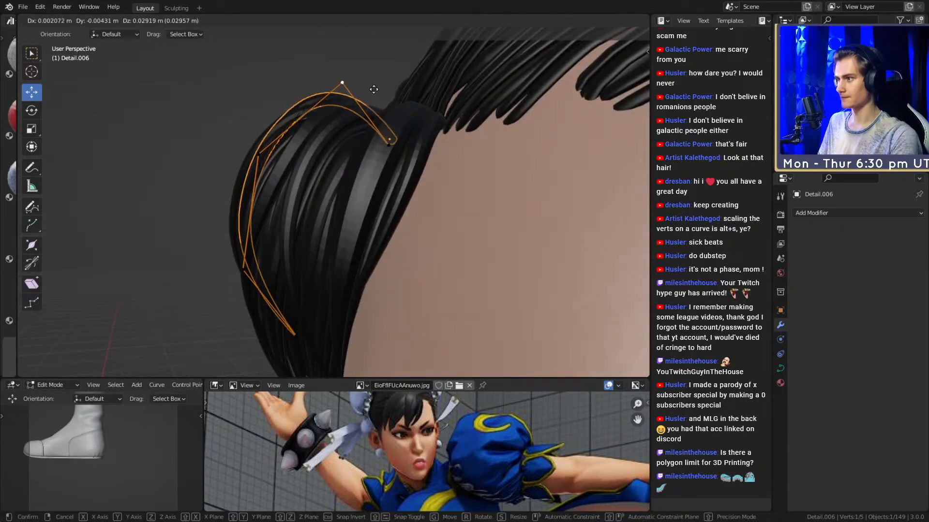
{"action": "middle_click_drag", "start_coordinate": [261, 194], "coordinate": [304, 212]}
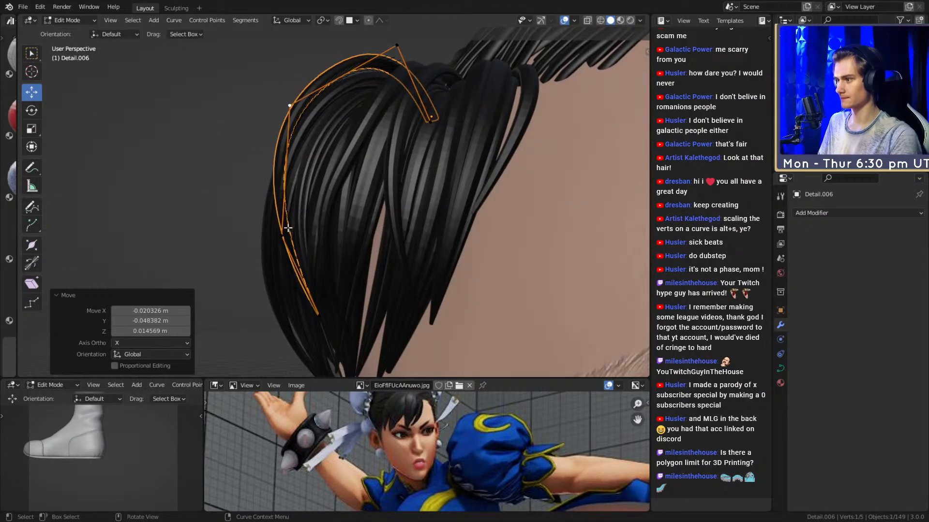
Move the copy's lower control points and tip so it runs along the inner edge of the middle lock.
{"action": "middle_click_drag", "start_coordinate": [309, 302], "coordinate": [388, 173]}
{"action": "scroll", "coordinate": [405, 239], "scroll_direction": "up", "scroll_amount": 5}
{"action": "key", "text": "g"}
{"action": "left_click", "coordinate": [415, 234]}
{"action": "key", "text": "g"}
{"action": "left_click", "coordinate": [472, 264]}
{"action": "key", "text": "g"}
{"action": "left_click", "coordinate": [394, 219]}
Check the copy's tip against the end of the lock and deselect its control points.
{"action": "scroll", "coordinate": [306, 255], "scroll_direction": "up", "scroll_amount": 5}
{"action": "middle_click_drag", "start_coordinate": [306, 255], "coordinate": [294, 254]}
{"action": "scroll", "coordinate": [306, 256], "scroll_direction": "down", "scroll_amount": 4}
{"action": "left_click", "coordinate": [589, 179]}
{"action": "scroll", "coordinate": [361, 258], "scroll_direction": "up", "scroll_amount": 3}
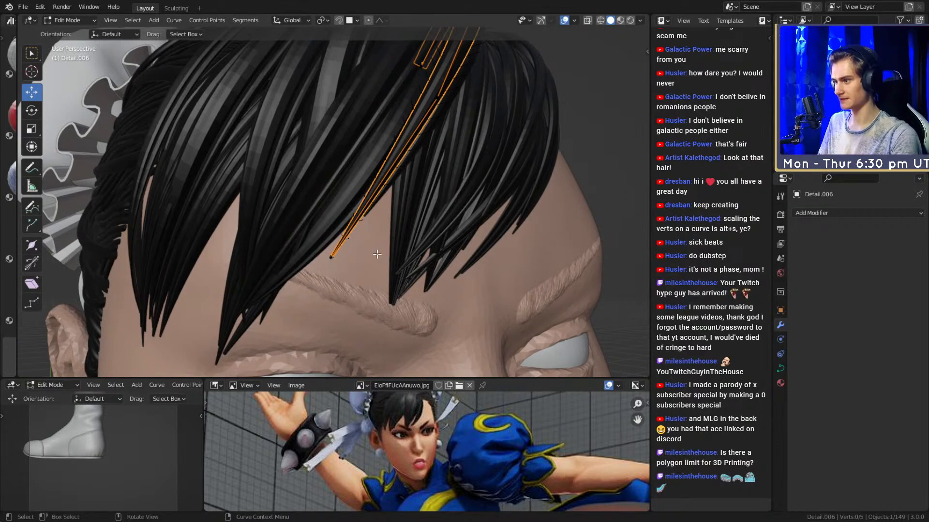
Reposition the copy's control points to match the fringe's curve, nudging its upper-middle point by about 0.01 m.
{"action": "middle_click_drag", "start_coordinate": [377, 260], "coordinate": [396, 170]}
{"action": "key", "text": "g"}
{"action": "left_click", "coordinate": [470, 224]}
{"action": "key", "text": "g"}
{"action": "left_click", "coordinate": [422, 198]}
{"action": "key", "text": "g"}
{"action": "key", "text": "g"}
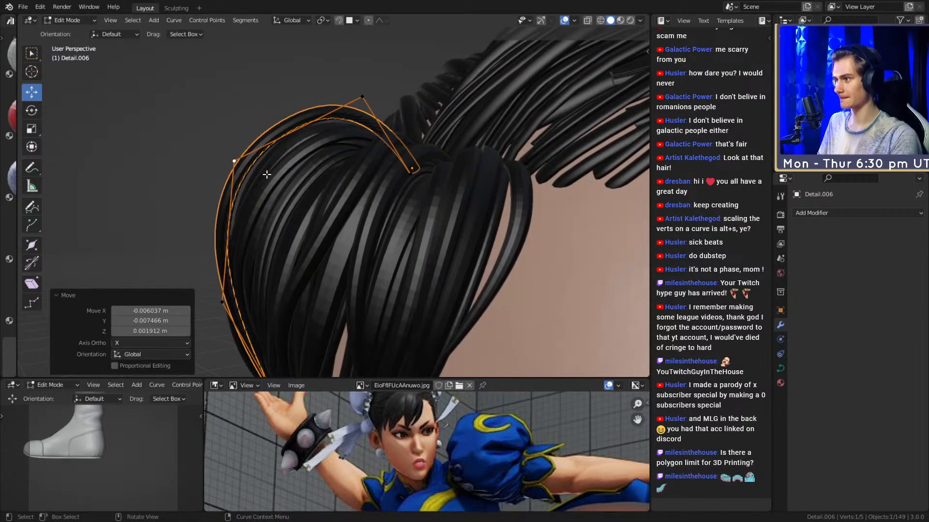
Refine the copy's upper bend from the side and finish editing its curve.
{"action": "middle_click_drag", "start_coordinate": [265, 173], "coordinate": [305, 190]}
{"action": "middle_click_drag", "start_coordinate": [282, 223], "coordinate": [322, 222]}
{"action": "left_click", "coordinate": [328, 212]}
{"action": "middle_click_drag", "start_coordinate": [293, 98], "coordinate": [392, 243]}
{"action": "scroll", "coordinate": [387, 246], "scroll_direction": "down", "scroll_amount": 4}
{"action": "key", "text": "Tab"}
Inspect the fringe near the parting and the hair around the bun's ruffle, and save the file.
{"action": "left_click", "coordinate": [457, 229]}
{"action": "scroll", "coordinate": [456, 228], "scroll_direction": "up", "scroll_amount": 4}
{"action": "left_click", "coordinate": [352, 161]}
{"action": "middle_click_drag", "start_coordinate": [353, 161], "coordinate": [391, 218]}
{"action": "scroll", "coordinate": [421, 179], "scroll_direction": "down", "scroll_amount": 5}
{"action": "scroll", "coordinate": [392, 258], "scroll_direction": "up", "scroll_amount": 3}
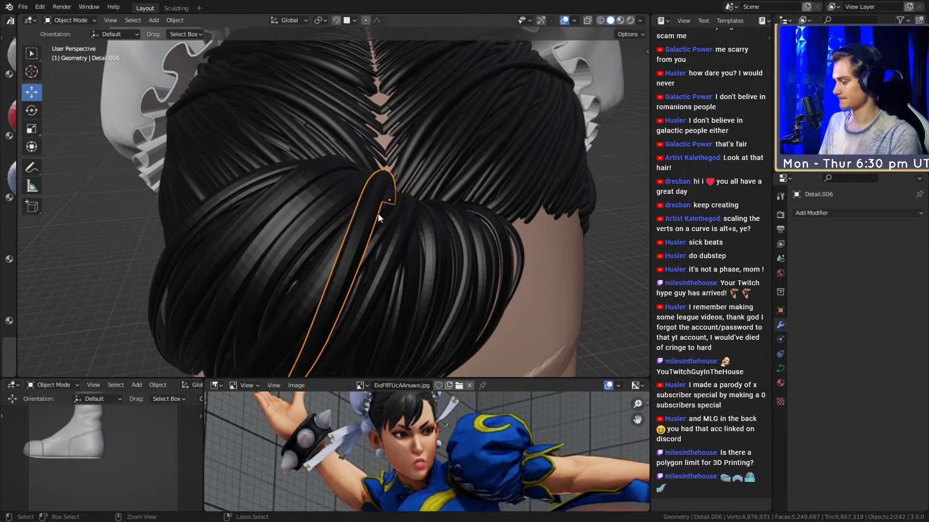
{"action": "middle_click_drag", "start_coordinate": [342, 197], "coordinate": [356, 241]}
{"action": "key", "text": "ctrl+s"}
{"action": "left_click", "coordinate": [358, 225]}
{"action": "scroll", "coordinate": [385, 205], "scroll_direction": "up", "scroll_amount": 3}
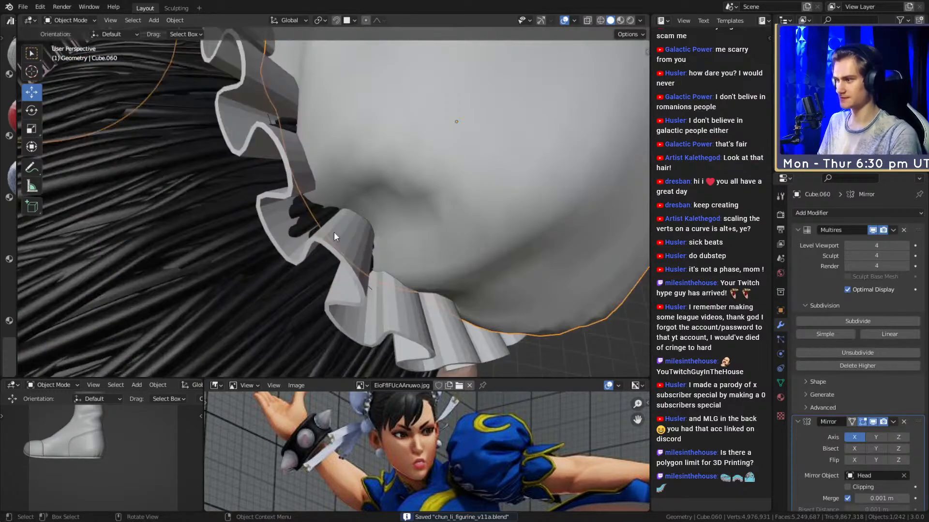
{"action": "scroll", "coordinate": [312, 214], "scroll_direction": "down", "scroll_amount": 5}
Duplicate a detail strand near the parting, offsetting the copy about -0.052 m in X, 0.018 m in Y and 0.021 m in Z.
{"action": "middle_click_drag", "start_coordinate": [307, 222], "coordinate": [394, 240]}
{"action": "scroll", "coordinate": [383, 193], "scroll_direction": "up", "scroll_amount": 3}
{"action": "left_click", "coordinate": [389, 212]}
{"action": "scroll", "coordinate": [464, 234], "scroll_direction": "up", "scroll_amount": 2}
{"action": "key", "text": "shift+d"}
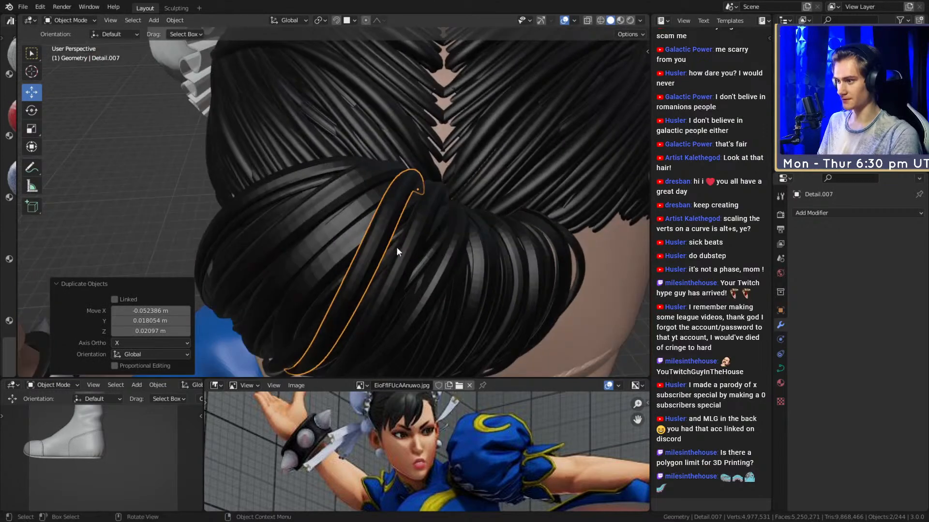
Move the duplicated strand's tip toward the end of the middle lock and shift its lower-middle control point to bend it.
{"action": "middle_click_drag", "start_coordinate": [341, 299], "coordinate": [432, 279]}
{"action": "middle_click_drag", "start_coordinate": [413, 152], "coordinate": [505, 288]}
{"action": "key", "text": "g"}
{"action": "left_click", "coordinate": [494, 198]}
{"action": "middle_click_drag", "start_coordinate": [494, 198], "coordinate": [402, 219]}
{"action": "middle_click_drag", "start_coordinate": [425, 260], "coordinate": [441, 218]}
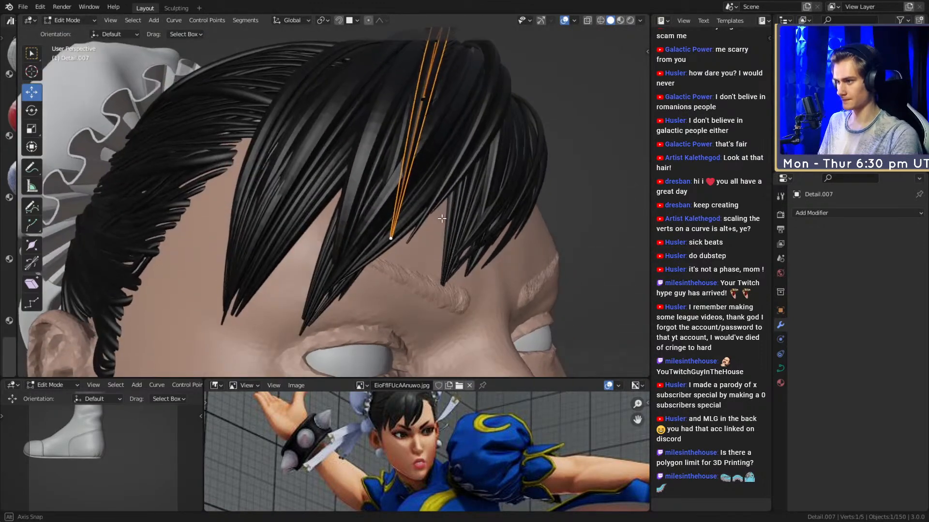
{"action": "middle_click_drag", "start_coordinate": [364, 223], "coordinate": [428, 243]}
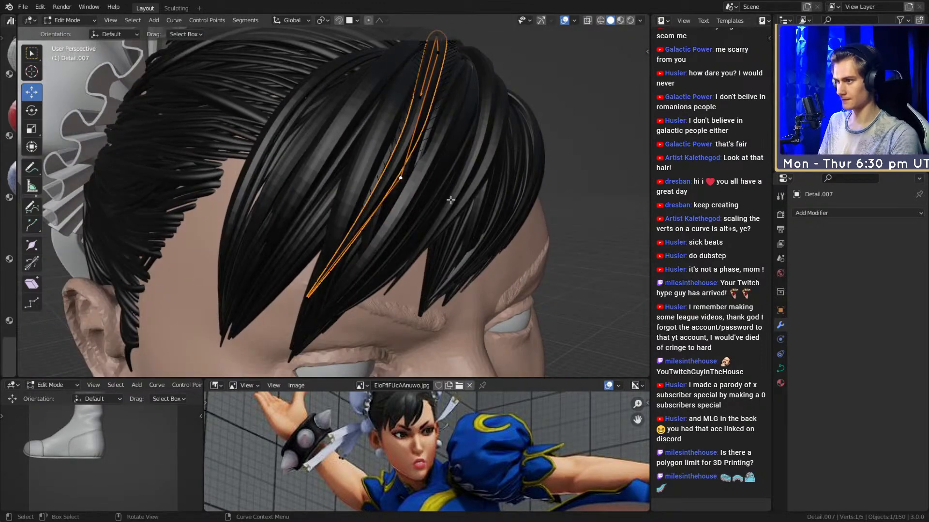
Reposition the duplicated strand's middle control points to lay it along the middle lock.
{"action": "left_click", "coordinate": [369, 200]}
{"action": "middle_click_drag", "start_coordinate": [372, 200], "coordinate": [406, 232]}
{"action": "key", "text": "g"}
{"action": "middle_click_drag", "start_coordinate": [431, 158], "coordinate": [457, 105]}
{"action": "middle_click_drag", "start_coordinate": [407, 183], "coordinate": [396, 146]}
{"action": "left_click", "coordinate": [397, 147]}
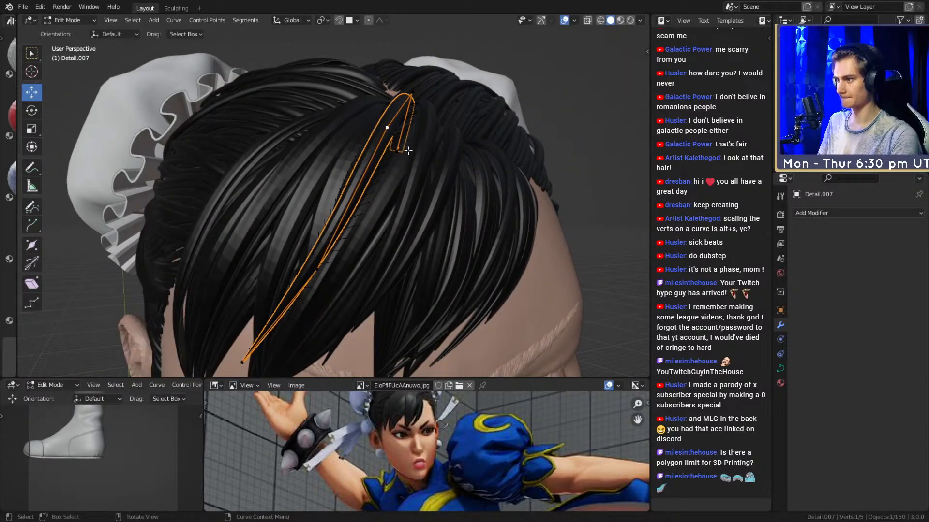
Move the duplicated strand's lower-middle control point about -0.037 m in X, 0.028 m in Y and -0.078 m in Z.
{"action": "left_click", "coordinate": [410, 190]}
{"action": "middle_click_drag", "start_coordinate": [411, 191], "coordinate": [463, 216]}
{"action": "left_click", "coordinate": [438, 181]}
{"action": "key", "text": "g"}
{"action": "left_click", "coordinate": [457, 242]}
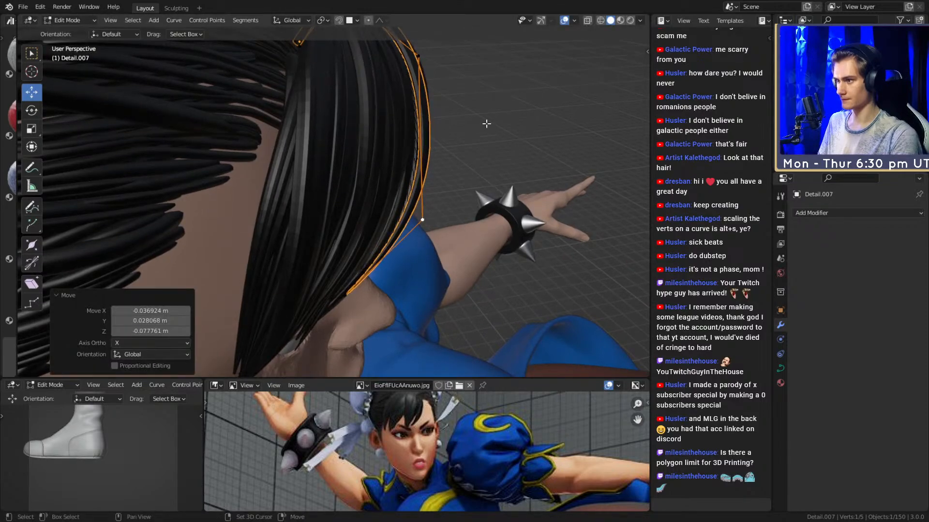
Adjust the duplicated strand's upper-middle and top control points to round its bend, shifting the top one about 0.015 m.
{"action": "middle_click_drag", "start_coordinate": [487, 130], "coordinate": [484, 162]}
{"action": "left_click", "coordinate": [423, 154]}
{"action": "middle_click_drag", "start_coordinate": [426, 153], "coordinate": [469, 177]}
{"action": "left_click", "coordinate": [475, 186]}
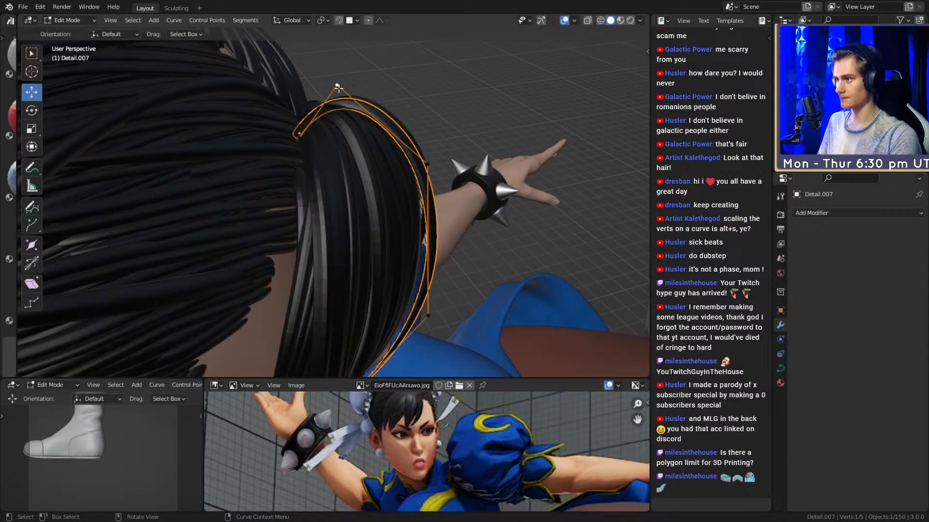
{"action": "middle_click_drag", "start_coordinate": [382, 94], "coordinate": [462, 138]}
{"action": "key", "text": "g"}
{"action": "left_click", "coordinate": [419, 192]}
{"action": "middle_click_drag", "start_coordinate": [418, 192], "coordinate": [416, 164]}
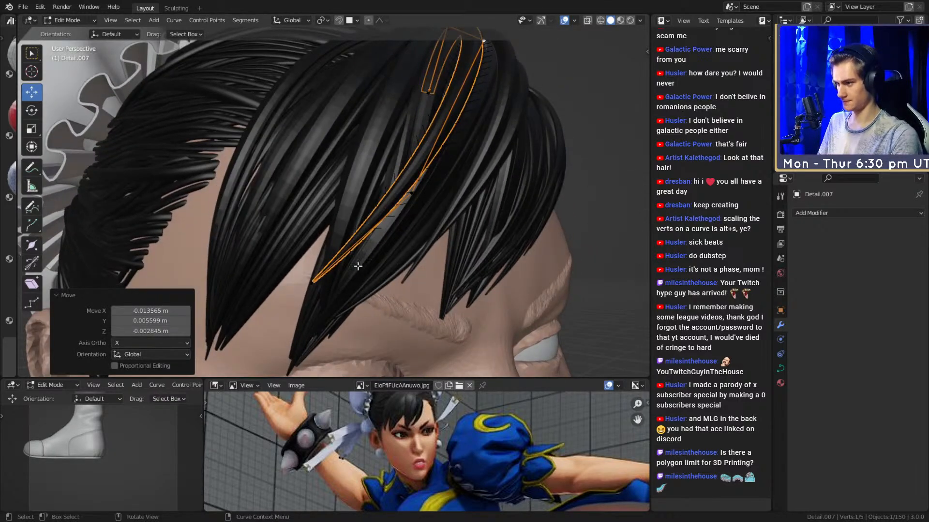
Finish editing the strand and duplicate it to start another detail strand on the fringe.
{"action": "scroll", "coordinate": [358, 274], "scroll_direction": "down", "scroll_amount": 3}
{"action": "key", "text": "Tab"}
{"action": "scroll", "coordinate": [393, 237], "scroll_direction": "down", "scroll_amount": 5}
{"action": "middle_click_drag", "start_coordinate": [393, 237], "coordinate": [443, 176]}
{"action": "scroll", "coordinate": [379, 190], "scroll_direction": "up", "scroll_amount": 4}
{"action": "middle_click_drag", "start_coordinate": [379, 190], "coordinate": [426, 230]}
{"action": "left_click", "coordinate": [401, 245]}
{"action": "scroll", "coordinate": [422, 246], "scroll_direction": "up", "scroll_amount": 5}
{"action": "key", "text": "Tab"}
Reposition the duplicated strand's control points, shifting the top one at the parting about 0.027 m.
{"action": "key", "text": "g"}
{"action": "left_click", "coordinate": [407, 188]}
{"action": "key", "text": "g"}
{"action": "left_click", "coordinate": [430, 227]}
{"action": "middle_click_drag", "start_coordinate": [511, 133], "coordinate": [517, 150]}
{"action": "key", "text": "g"}
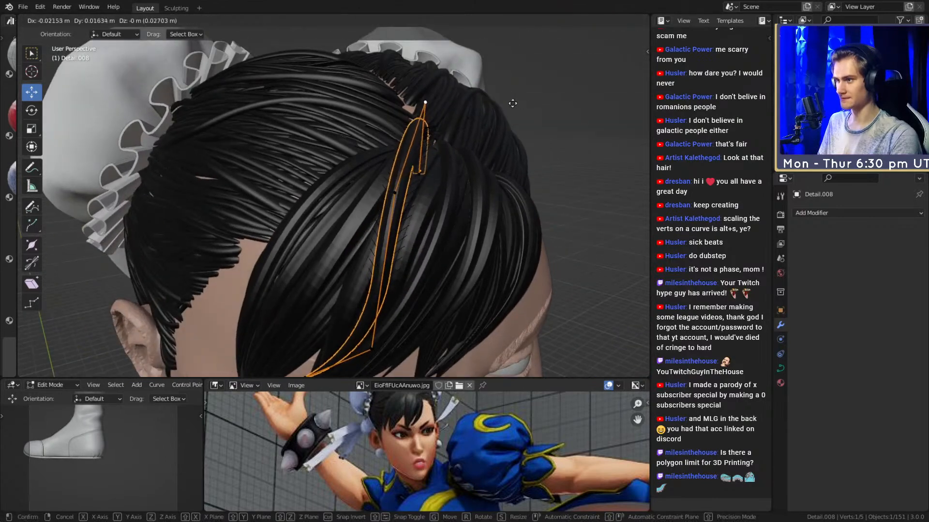
{"action": "left_click", "coordinate": [508, 107]}
Move the duplicated strand's lower-middle control point about -0.108 m in X, 0.069 m in Y and 0.032 m in Z.
{"action": "middle_click_drag", "start_coordinate": [503, 116], "coordinate": [439, 141]}
{"action": "left_click", "coordinate": [396, 250]}
{"action": "middle_click_drag", "start_coordinate": [401, 249], "coordinate": [462, 216]}
{"action": "key", "text": "g"}
{"action": "left_click", "coordinate": [425, 211]}
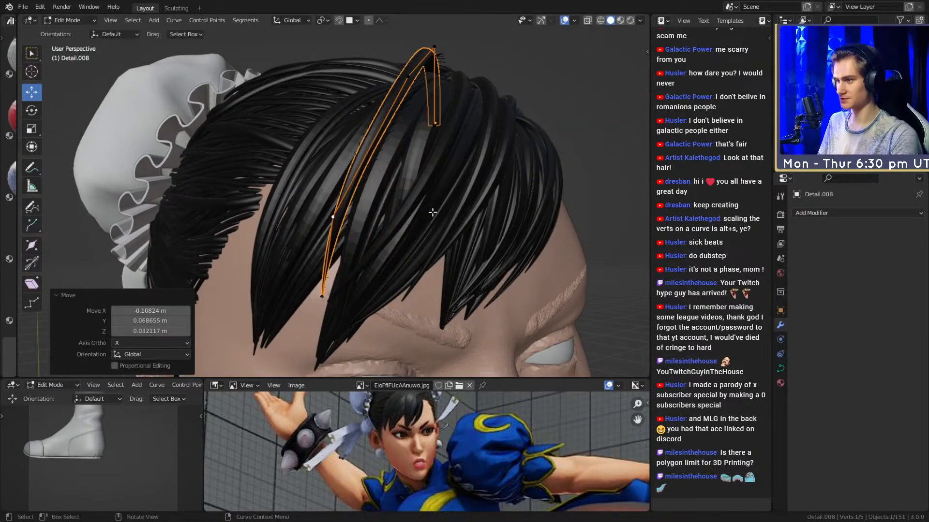
Move the duplicated strand's tip about 0.1 m toward the gap between the two locks and readjust its bend.
{"action": "middle_click_drag", "start_coordinate": [412, 199], "coordinate": [425, 222]}
{"action": "key", "text": "g"}
{"action": "left_click", "coordinate": [402, 158]}
{"action": "key", "text": "g"}
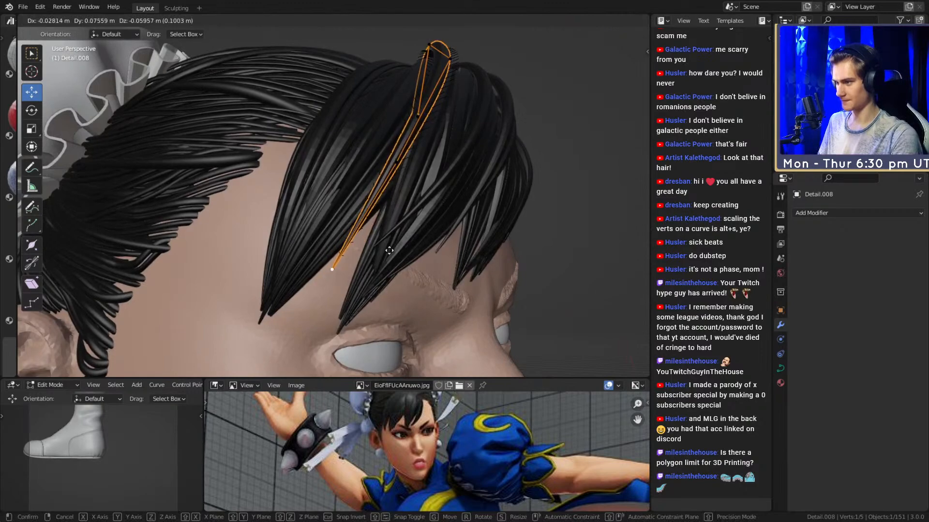
{"action": "left_click", "coordinate": [380, 251]}
{"action": "middle_click_drag", "start_coordinate": [423, 177], "coordinate": [438, 189]}
{"action": "key", "text": "g"}
{"action": "left_click", "coordinate": [465, 155]}
Finish editing the strand, duplicate it and open the copy's control points for editing.
{"action": "middle_click_drag", "start_coordinate": [464, 155], "coordinate": [356, 238]}
{"action": "key", "text": "Tab"}
{"action": "scroll", "coordinate": [395, 256], "scroll_direction": "down", "scroll_amount": 4}
{"action": "scroll", "coordinate": [412, 231], "scroll_direction": "up", "scroll_amount": 3}
{"action": "middle_click_drag", "start_coordinate": [412, 231], "coordinate": [394, 195]}
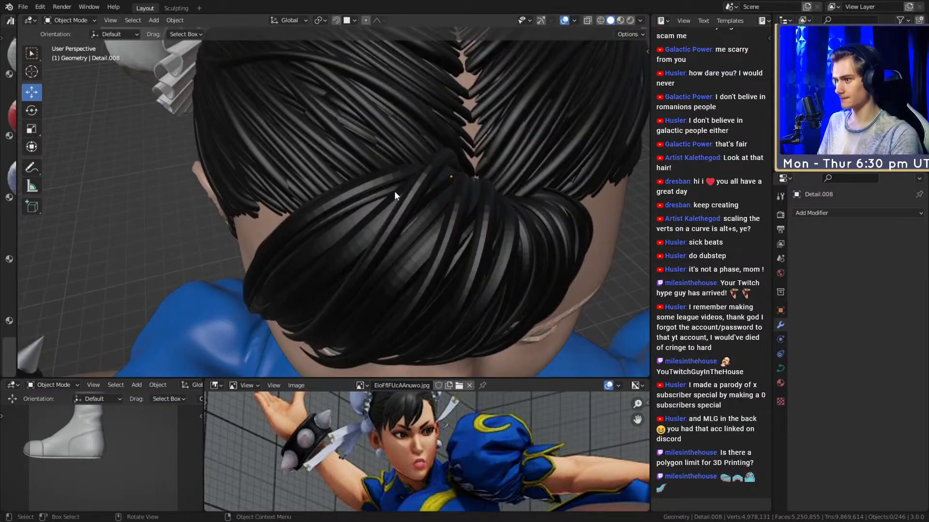
{"action": "middle_click_drag", "start_coordinate": [449, 209], "coordinate": [420, 238]}
{"action": "key", "text": "Tab"}
{"action": "key", "text": "shift+d"}
{"action": "left_click", "coordinate": [460, 264]}
{"action": "key", "text": "Tab"}
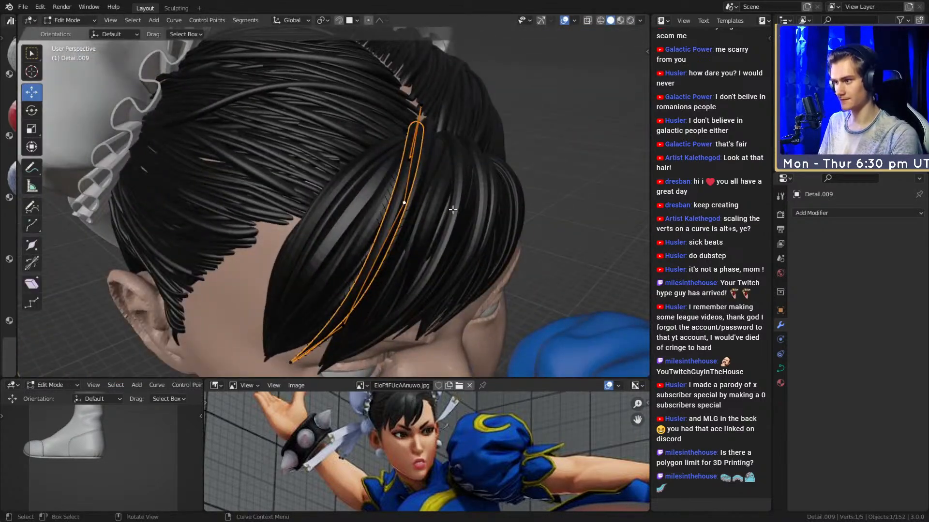
Reposition the new strand's upper-middle control point and adjust its upper bend along the fringe.
{"action": "middle_click_drag", "start_coordinate": [449, 206], "coordinate": [448, 237]}
{"action": "key", "text": "g"}
{"action": "left_click", "coordinate": [414, 211]}
{"action": "middle_click_drag", "start_coordinate": [414, 211], "coordinate": [428, 229]}
{"action": "left_click", "coordinate": [439, 140]}
{"action": "middle_click_drag", "start_coordinate": [457, 160], "coordinate": [451, 105]}
{"action": "left_click", "coordinate": [451, 119]}
Shift the new strand's lower control points, nudging its tip about 0.008 m in X and 0.009 m in Z.
{"action": "middle_click_drag", "start_coordinate": [369, 239], "coordinate": [398, 190], "text": "shift"}
{"action": "left_click", "coordinate": [384, 170]}
{"action": "key", "text": "g"}
{"action": "left_click", "coordinate": [404, 195]}
{"action": "left_click", "coordinate": [333, 275]}
{"action": "middle_click_drag", "start_coordinate": [332, 274], "coordinate": [410, 196]}
{"action": "key", "text": "g"}
{"action": "left_click", "coordinate": [377, 246]}
{"action": "middle_click_drag", "start_coordinate": [382, 242], "coordinate": [301, 255]}
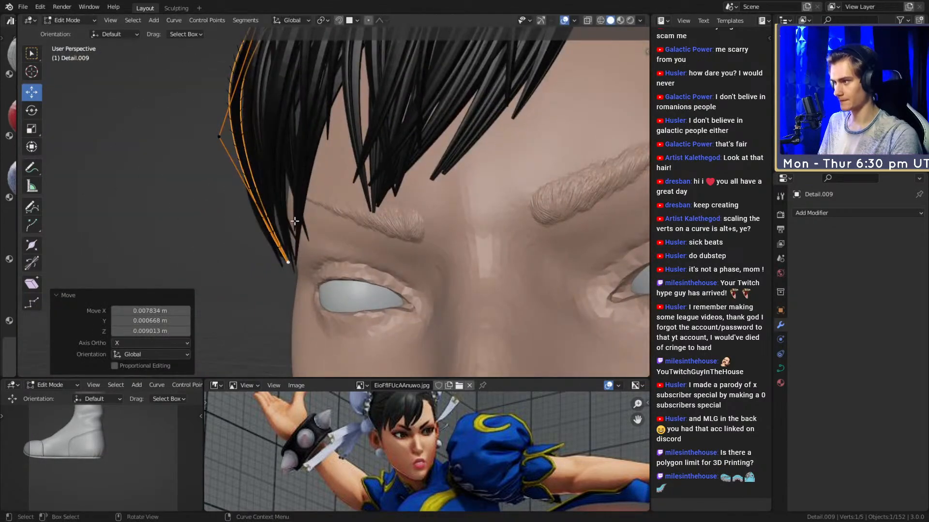
Move the new strand's top control point about -0.016 m in X and 0.019 m in Y, and its upper-middle point about 0.018 m in Y.
{"action": "middle_click_drag", "start_coordinate": [291, 221], "coordinate": [396, 225]}
{"action": "middle_click_drag", "start_coordinate": [447, 145], "coordinate": [532, 117]}
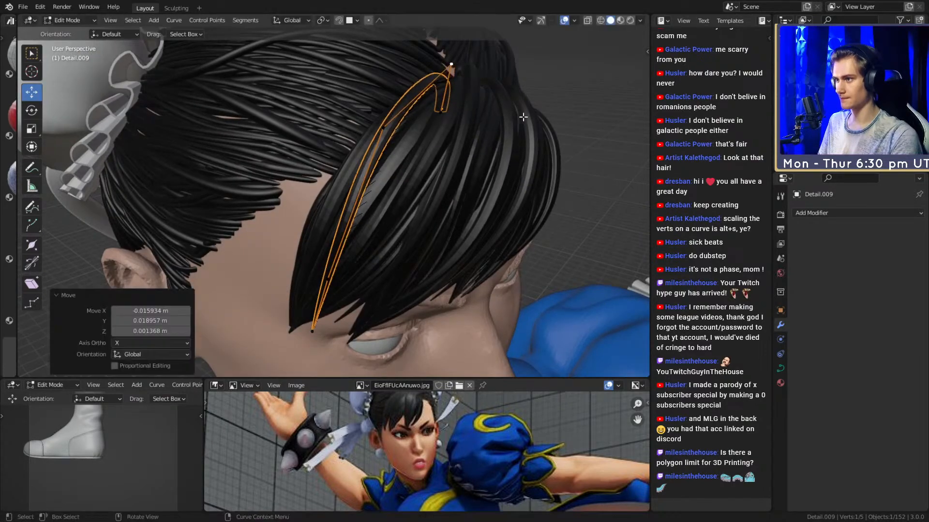
{"action": "middle_click_drag", "start_coordinate": [395, 252], "coordinate": [433, 150]}
{"action": "key", "text": "g"}
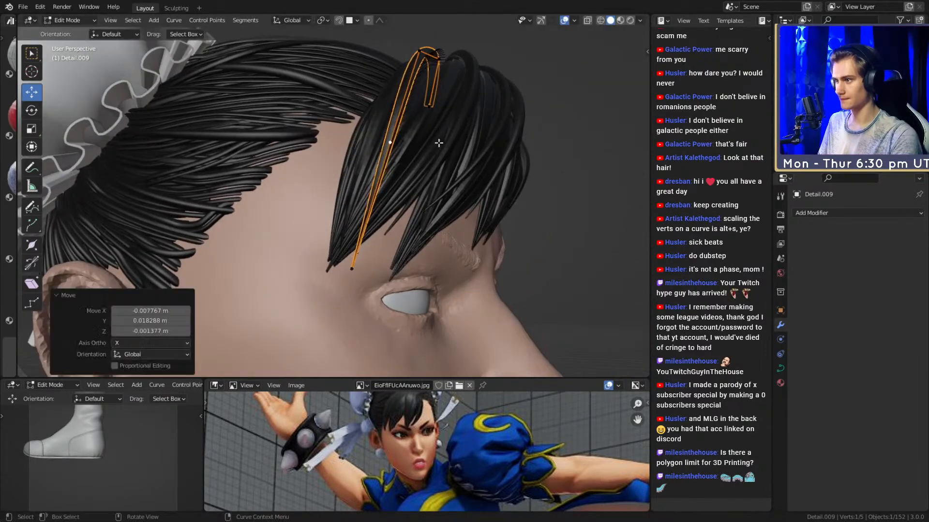
Finish editing the strand, duplicate it in place and open the copy's control points for editing.
{"action": "key", "text": "Tab"}
{"action": "scroll", "coordinate": [427, 250], "scroll_direction": "down", "scroll_amount": 5}
{"action": "middle_click_drag", "start_coordinate": [428, 250], "coordinate": [410, 257]}
{"action": "scroll", "coordinate": [461, 217], "scroll_direction": "up", "scroll_amount": 3}
{"action": "middle_click_drag", "start_coordinate": [460, 216], "coordinate": [393, 212]}
{"action": "key", "text": "shift+d"}
{"action": "right_click", "coordinate": [430, 246]}
{"action": "key", "text": "Tab"}
Reposition the copied strand's top and lower-middle control points to curve it along the outer side lock, shifting the lower-middle one about 0.096 m.
{"action": "key", "text": "g"}
{"action": "middle_click_drag", "start_coordinate": [358, 168], "coordinate": [386, 180]}
{"action": "scroll", "coordinate": [310, 164], "scroll_direction": "up", "scroll_amount": 8}
{"action": "scroll", "coordinate": [310, 164], "scroll_direction": "down", "scroll_amount": 5}
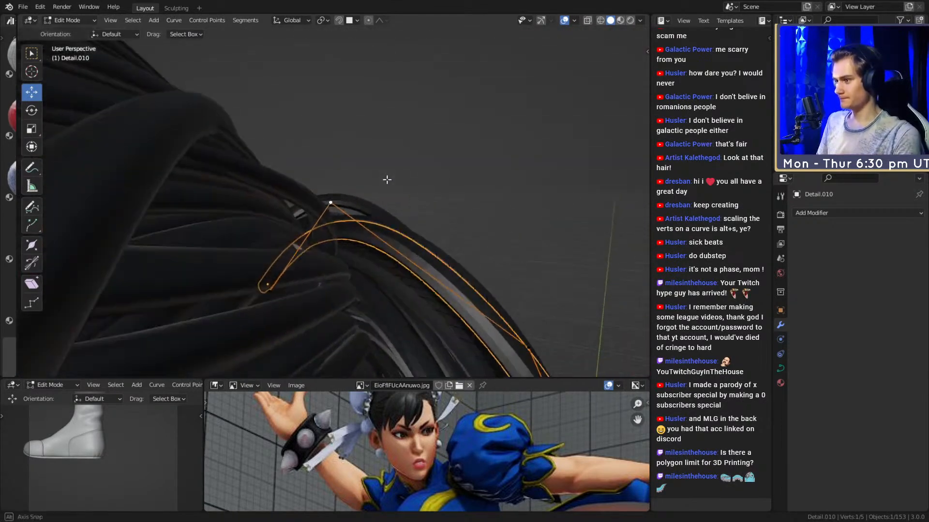
{"action": "middle_click_drag", "start_coordinate": [422, 223], "coordinate": [356, 224]}
{"action": "scroll", "coordinate": [357, 227], "scroll_direction": "up", "scroll_amount": 4}
{"action": "key", "text": "g"}
{"action": "middle_click_drag", "start_coordinate": [390, 168], "coordinate": [412, 217]}
{"action": "left_click", "coordinate": [432, 205]}
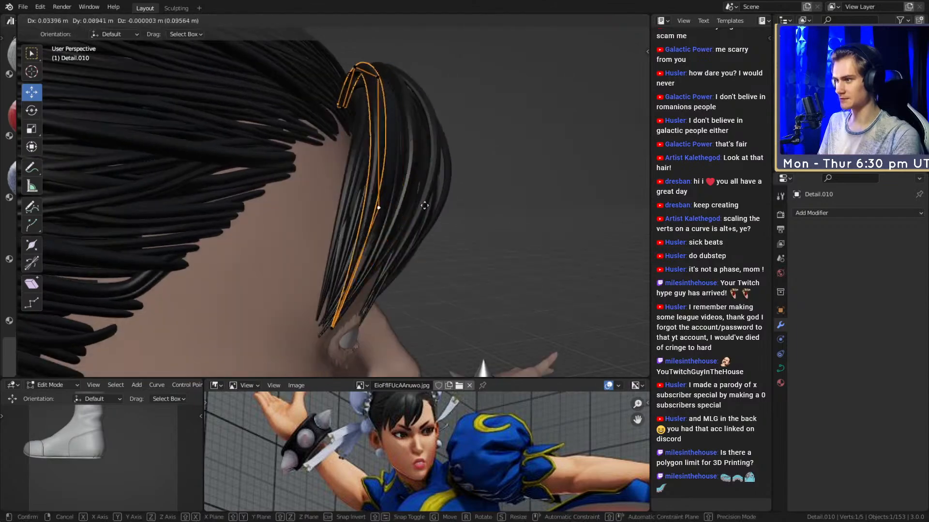
Move the copied strand's top control point about -0.011 m in X, -0.003 m in Y and 0.032 m in Z.
{"action": "middle_click_drag", "start_coordinate": [422, 147], "coordinate": [372, 211]}
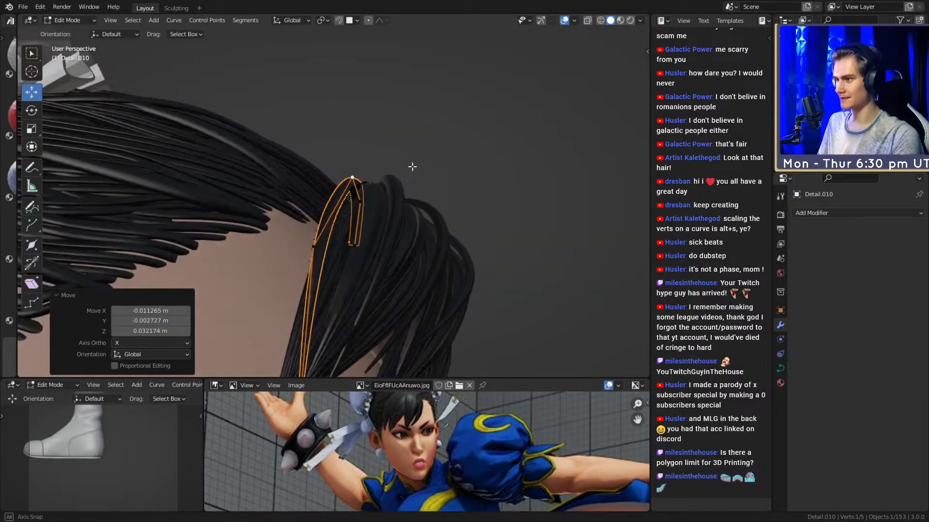
{"action": "key", "text": "KP_Decimal"}
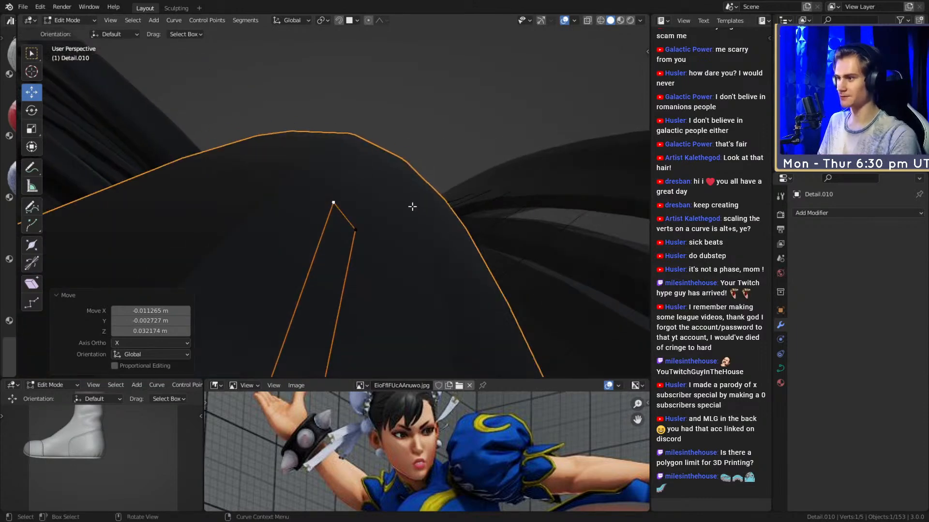
{"action": "middle_click_drag", "start_coordinate": [410, 212], "coordinate": [385, 199]}
Move the copied strand's tip about -0.012 m in X, 0.046 m in Y and 0.016 m in Z, and fine-tune it at the outer lock's end.
{"action": "middle_click_drag", "start_coordinate": [359, 289], "coordinate": [408, 296]}
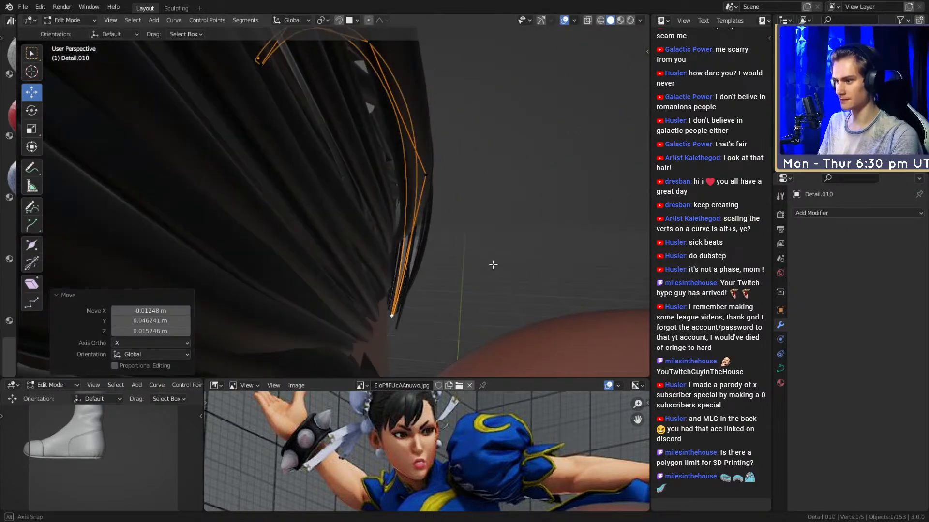
{"action": "left_click", "coordinate": [493, 267]}
{"action": "middle_click_drag", "start_coordinate": [492, 267], "coordinate": [419, 265]}
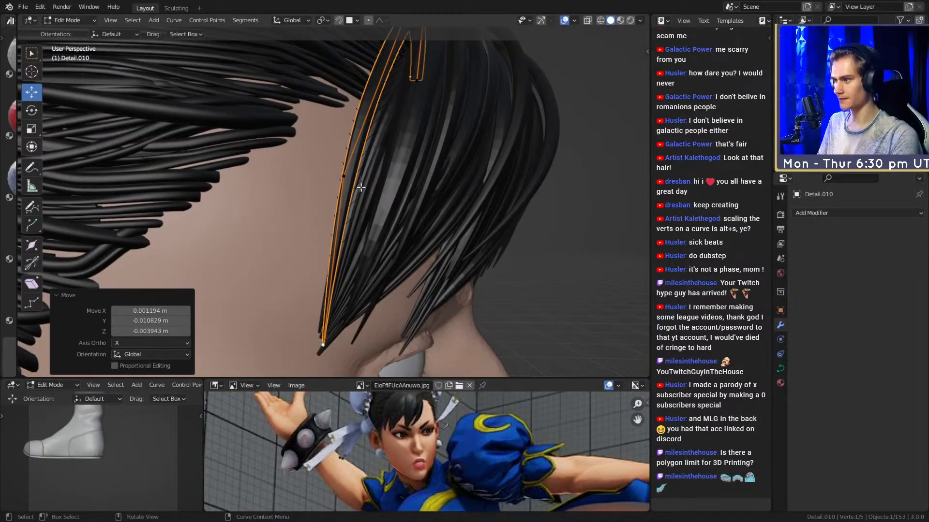
{"action": "middle_click_drag", "start_coordinate": [449, 165], "coordinate": [370, 263]}
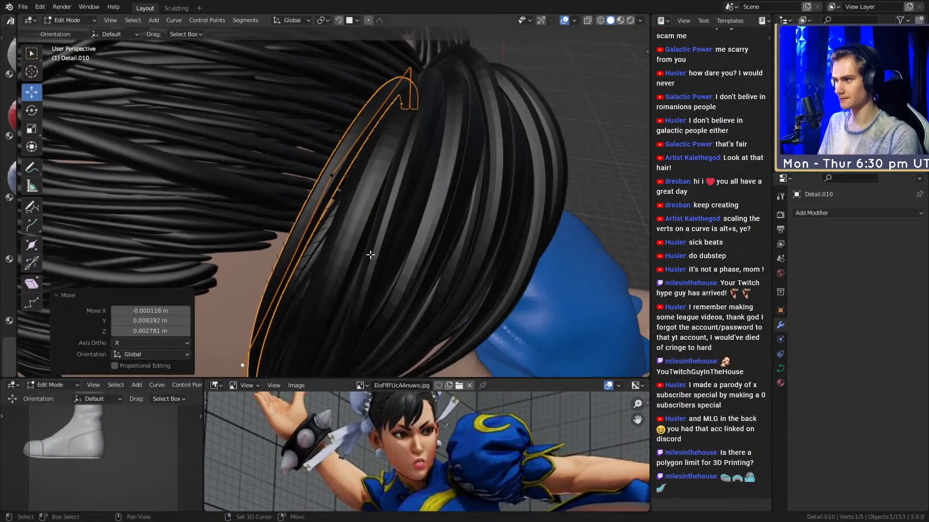
Reposition the control points of the detail hair strand so it lies along the side of the bangs.
{"action": "mouse_move", "coordinate": [426, 214]}
{"action": "middle_mouse_down"}
{"action": "mouse_move", "coordinate": [444, 251]}
{"action": "mouse_move", "coordinate": [446, 190]}
{"action": "mouse_move", "coordinate": [377, 198]}
{"action": "mouse_move", "coordinate": [430, 231]}
{"action": "middle_mouse_up"}
{"action": "middle_click_drag", "start_coordinate": [458, 203], "coordinate": [367, 258]}
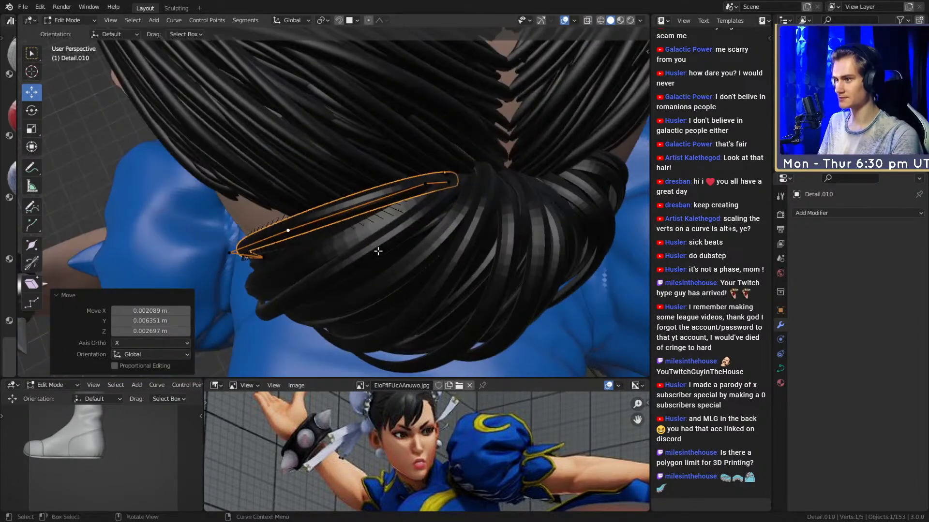
{"action": "middle_click_drag", "start_coordinate": [480, 205], "coordinate": [455, 245]}
{"action": "left_click", "coordinate": [446, 227]}
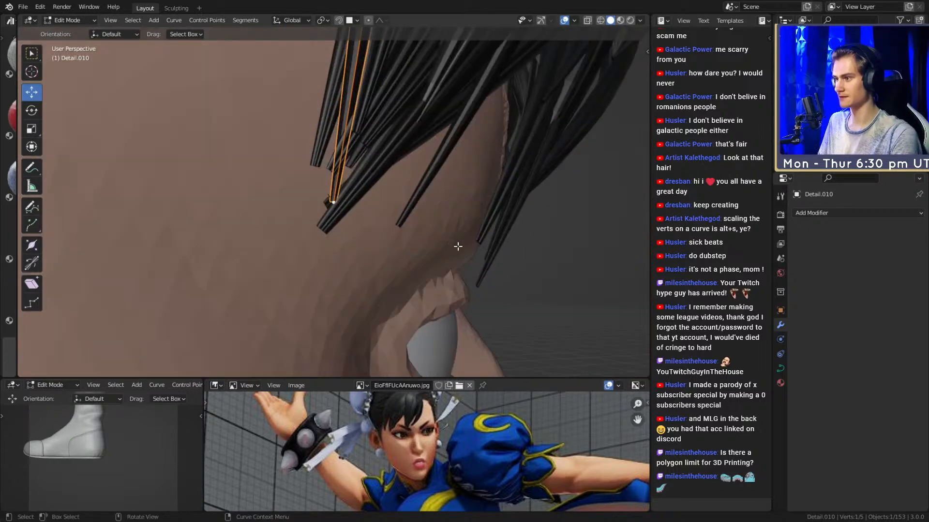
Scale the radius of the strand's end point at the hair tip and return to Object Mode.
{"action": "left_click", "coordinate": [417, 239]}
{"action": "left_click", "coordinate": [321, 230]}
{"action": "key", "text": "alt+s"}
{"action": "left_click", "coordinate": [441, 255]}
{"action": "middle_click_drag", "start_coordinate": [441, 255], "coordinate": [473, 198]}
{"action": "scroll", "coordinate": [386, 234], "scroll_direction": "down", "scroll_amount": 6}
{"action": "key", "text": "Tab"}
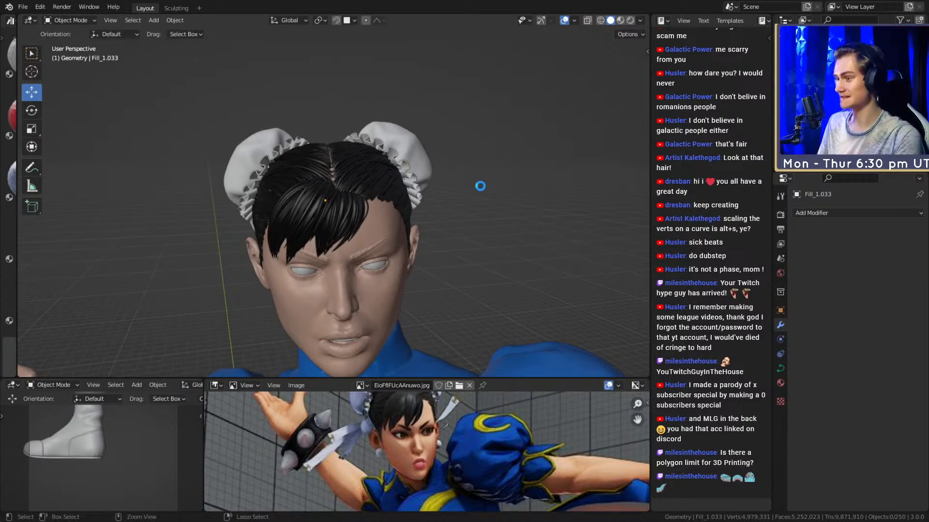
Select the head mesh and open it in the Sculpting workspace.
{"action": "middle_click_drag", "start_coordinate": [429, 249], "coordinate": [336, 237]}
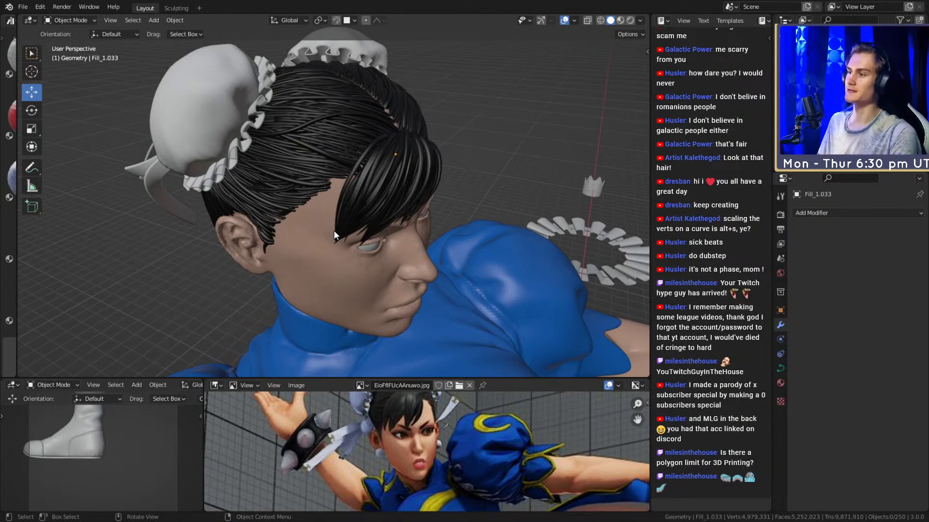
{"action": "middle_click_drag", "start_coordinate": [306, 206], "coordinate": [310, 187]}
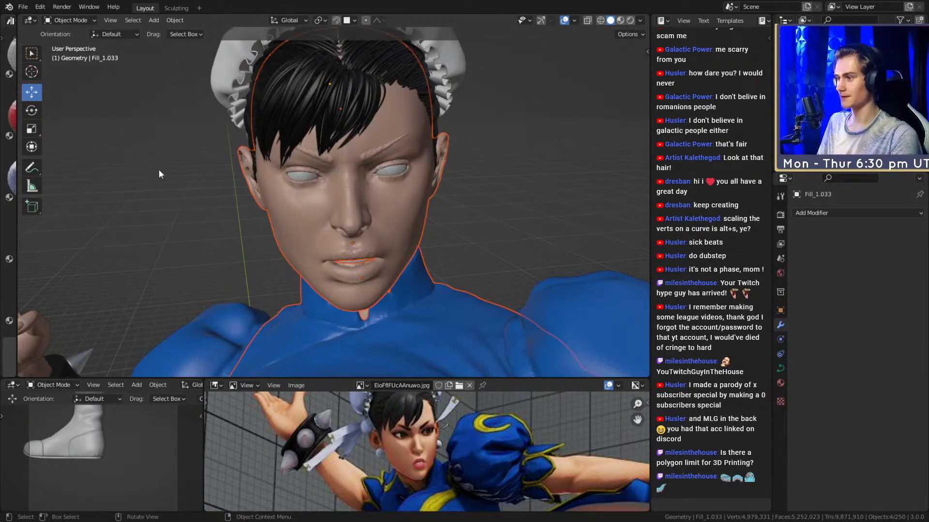
{"action": "scroll", "coordinate": [448, 230], "scroll_direction": "down", "scroll_amount": 3}
{"action": "middle_click_drag", "start_coordinate": [448, 230], "coordinate": [268, 131]}
{"action": "left_click", "coordinate": [353, 213]}
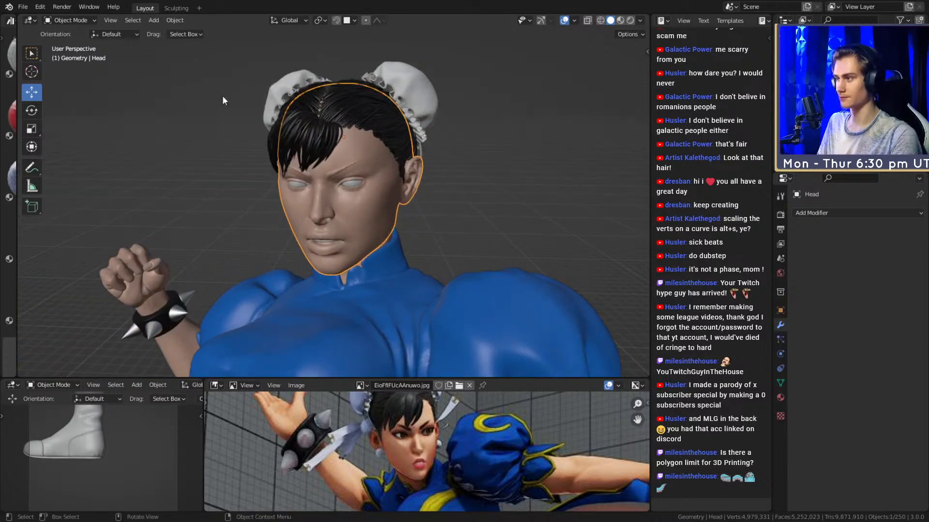
{"action": "left_click", "coordinate": [175, 9]}
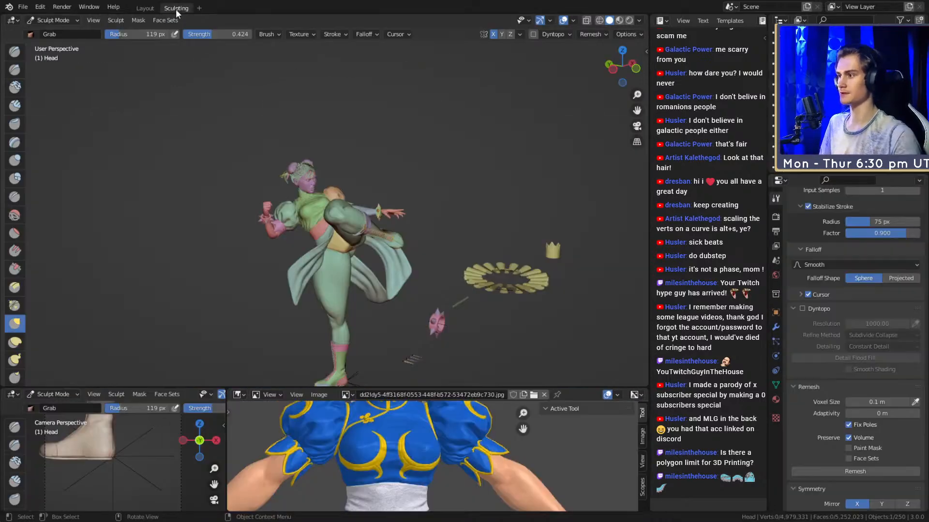
Set the Grab brush radius to 75 px for sculpting the head.
{"action": "key", "text": "KP_1"}
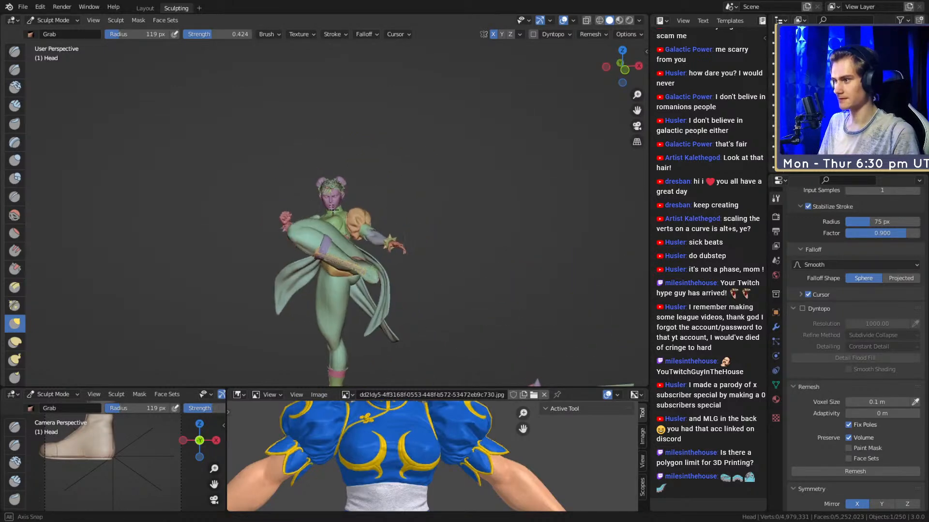
{"action": "scroll", "coordinate": [373, 191], "scroll_direction": "up", "scroll_amount": 6}
{"action": "middle_click_drag", "start_coordinate": [378, 193], "coordinate": [389, 206], "text": "shift"}
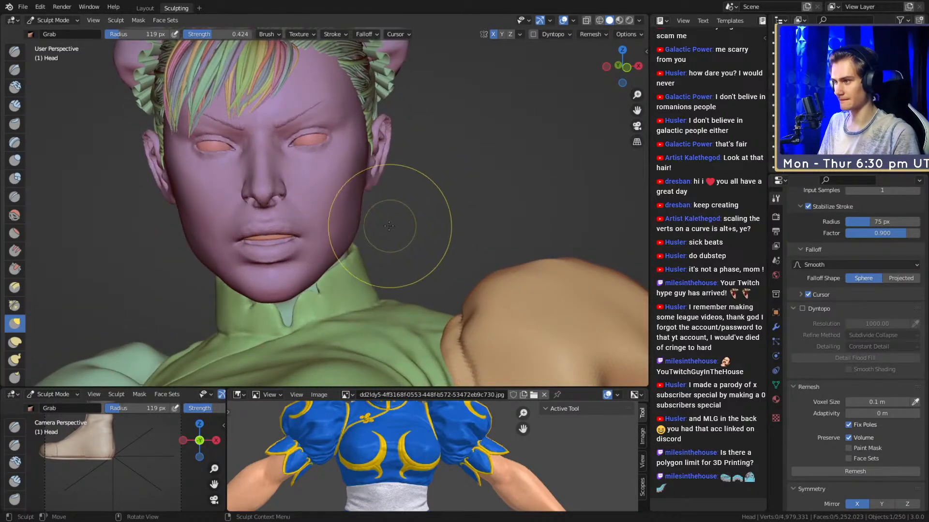
{"action": "key", "text": "f"}
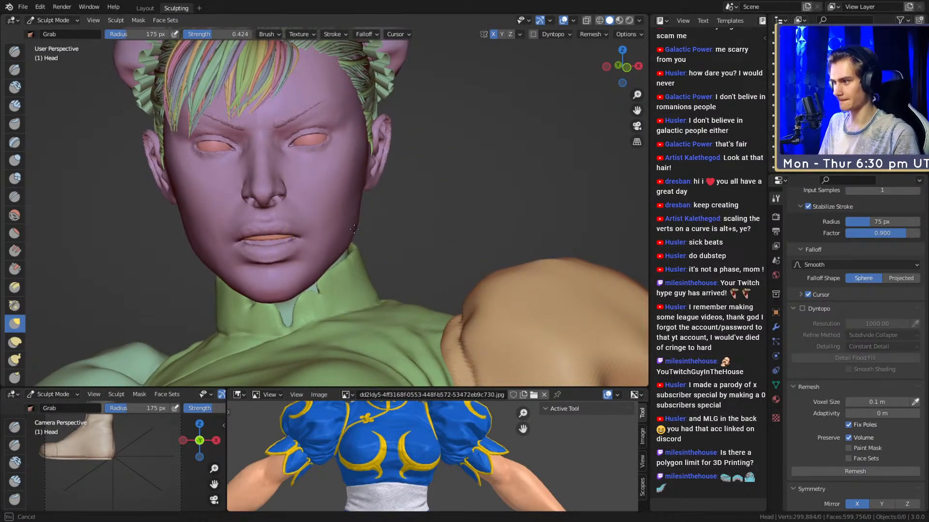
{"action": "mouse_move", "coordinate": [333, 205]}
{"action": "middle_mouse_down", "text": "alt"}
{"action": "mouse_move", "coordinate": [379, 209]}
{"action": "mouse_move", "coordinate": [332, 216]}
{"action": "mouse_move", "coordinate": [373, 228]}
{"action": "mouse_move", "coordinate": [434, 226]}
{"action": "mouse_move", "coordinate": [373, 223]}
{"action": "middle_mouse_up", "text": "alt"}
{"action": "scroll", "coordinate": [332, 215], "scroll_direction": "up", "scroll_amount": 2}
{"action": "key", "text": "f"}
{"action": "key", "text": "f"}
{"action": "left_click", "coordinate": [413, 226]}
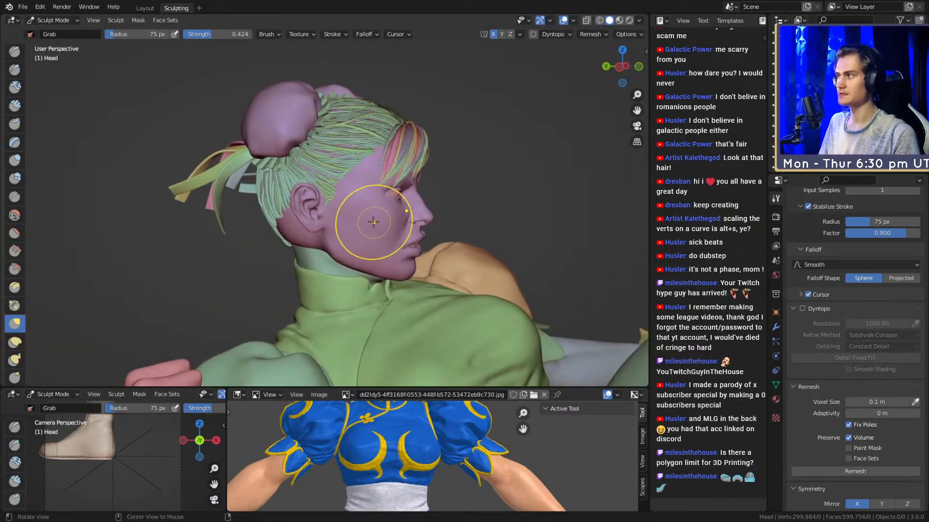
Return to the Layout workspace, examine the face up close and clear the selection.
{"action": "left_click", "coordinate": [145, 8]}
{"action": "scroll", "coordinate": [342, 251], "scroll_direction": "down", "scroll_amount": 5}
{"action": "scroll", "coordinate": [422, 239], "scroll_direction": "up", "scroll_amount": 5}
{"action": "middle_click_drag", "start_coordinate": [342, 251], "coordinate": [382, 242]}
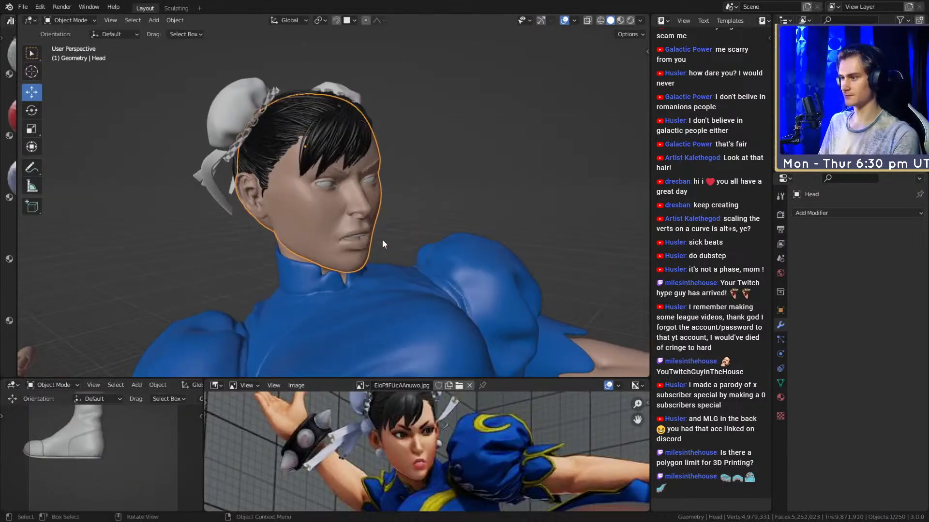
{"action": "key", "text": "KP_Decimal"}
{"action": "middle_click_drag", "start_coordinate": [443, 287], "coordinate": [372, 257], "text": "shift"}
{"action": "scroll", "coordinate": [372, 258], "scroll_direction": "up", "scroll_amount": 4}
{"action": "scroll", "coordinate": [387, 239], "scroll_direction": "down", "scroll_amount": 2}
{"action": "left_click", "coordinate": [472, 217]}
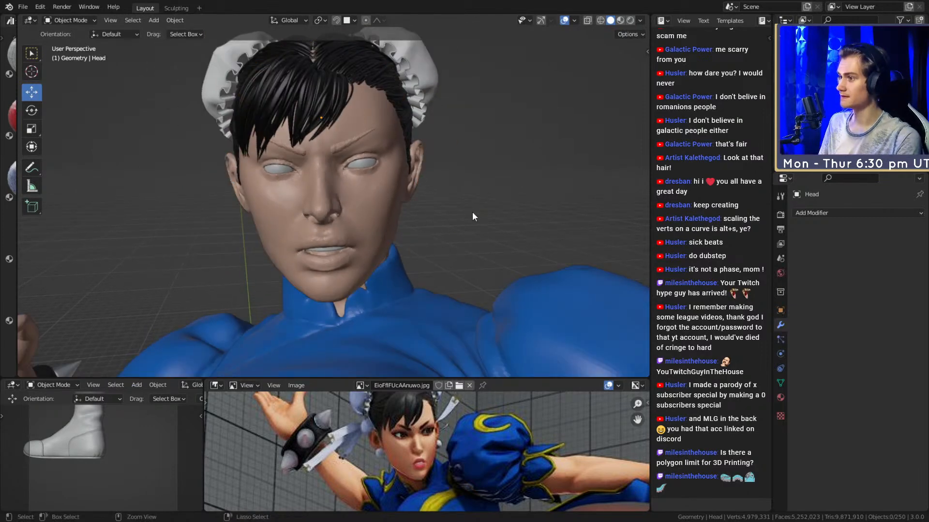
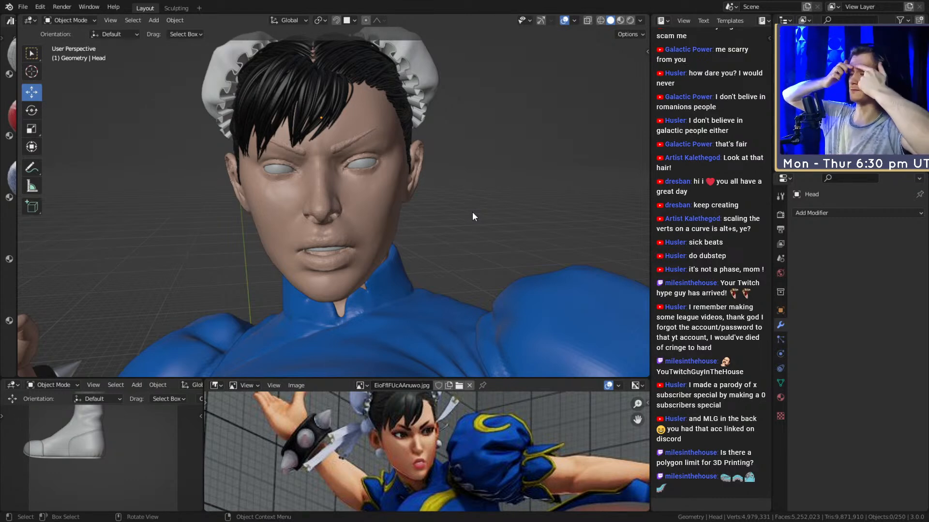
Check the whole figure and save the project file.
{"action": "scroll", "coordinate": [472, 216], "scroll_direction": "down", "scroll_amount": 4}
{"action": "middle_click_drag", "start_coordinate": [441, 201], "coordinate": [437, 254]}
{"action": "scroll", "coordinate": [442, 291], "scroll_direction": "down", "scroll_amount": 5}
{"action": "scroll", "coordinate": [387, 217], "scroll_direction": "up", "scroll_amount": 8}
{"action": "left_click", "coordinate": [252, 216]}
{"action": "middle_click_drag", "start_coordinate": [253, 216], "coordinate": [295, 239]}
{"action": "scroll", "coordinate": [393, 230], "scroll_direction": "down", "scroll_amount": 4}
{"action": "scroll", "coordinate": [364, 218], "scroll_direction": "down", "scroll_amount": 4}
{"action": "key", "text": "ctrl+s"}
Examine the head and compare it with the character's reference image to see which details are missing.
{"action": "middle_click_drag", "start_coordinate": [411, 199], "coordinate": [376, 237]}
{"action": "scroll", "coordinate": [410, 233], "scroll_direction": "up", "scroll_amount": 6}
{"action": "scroll", "coordinate": [463, 234], "scroll_direction": "down", "scroll_amount": 3}
{"action": "scroll", "coordinate": [433, 248], "scroll_direction": "down", "scroll_amount": 2}
{"action": "scroll", "coordinate": [424, 239], "scroll_direction": "down", "scroll_amount": 3}
{"action": "scroll", "coordinate": [293, 278], "scroll_direction": "up", "scroll_amount": 4}
{"action": "middle_click_drag", "start_coordinate": [293, 278], "coordinate": [398, 252]}
{"action": "scroll", "coordinate": [286, 255], "scroll_direction": "up", "scroll_amount": 3}
{"action": "scroll", "coordinate": [359, 217], "scroll_direction": "up", "scroll_amount": 2}
{"action": "scroll", "coordinate": [432, 491], "scroll_direction": "up", "scroll_amount": 3}
{"action": "scroll", "coordinate": [431, 445], "scroll_direction": "down", "scroll_amount": 1}
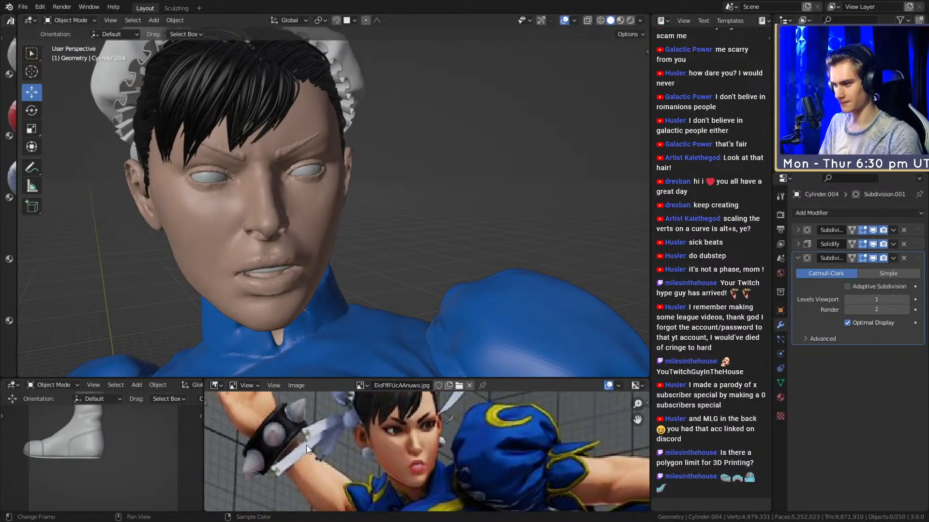
Add a UV sphere at the ear as an earring and scale it down.
{"action": "scroll", "coordinate": [418, 266], "scroll_direction": "down", "scroll_amount": 3}
{"action": "middle_click_drag", "start_coordinate": [436, 243], "coordinate": [319, 244]}
{"action": "scroll", "coordinate": [341, 215], "scroll_direction": "down", "scroll_amount": 3}
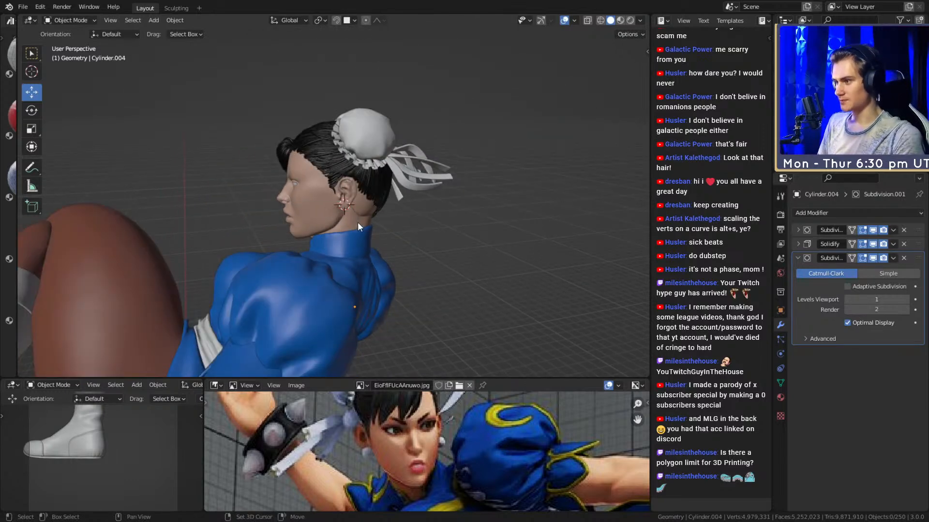
{"action": "key", "text": "shift+a"}
{"action": "mouse_move", "coordinate": [358, 224]}
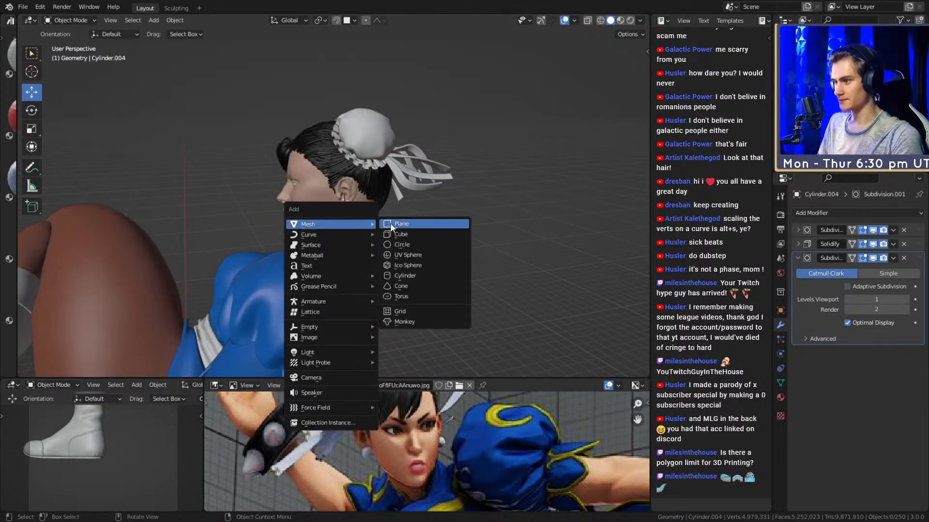
{"action": "left_click", "coordinate": [406, 258]}
{"action": "scroll", "coordinate": [414, 243], "scroll_direction": "up", "scroll_amount": 5}
{"action": "key", "text": "s"}
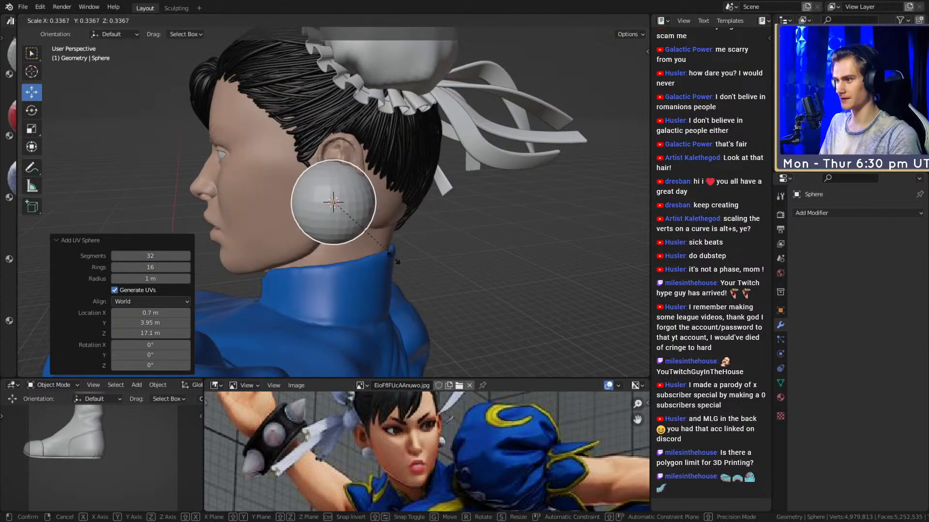
{"action": "left_click", "coordinate": [416, 271]}
Move the earring sphere into place directly beneath the earlobe.
{"action": "scroll", "coordinate": [404, 236], "scroll_direction": "up", "scroll_amount": 6}
{"action": "middle_click_drag", "start_coordinate": [347, 245], "coordinate": [464, 221]}
{"action": "key", "text": "g"}
{"action": "left_click", "coordinate": [378, 244]}
{"action": "key", "text": "g"}
{"action": "left_click", "coordinate": [570, 245]}
{"action": "key", "text": "g"}
{"action": "left_click", "coordinate": [356, 245]}
{"action": "scroll", "coordinate": [363, 266], "scroll_direction": "down", "scroll_amount": 3}
{"action": "scroll", "coordinate": [321, 263], "scroll_direction": "up", "scroll_amount": 3}
{"action": "scroll", "coordinate": [400, 236], "scroll_direction": "up", "scroll_amount": 6}
{"action": "scroll", "coordinate": [404, 224], "scroll_direction": "down", "scroll_amount": 4}
Shade the earring sphere smooth, enlarge it by a factor of about 1.1 and lower it slightly under the earlobe.
{"action": "right_click", "coordinate": [345, 207]}
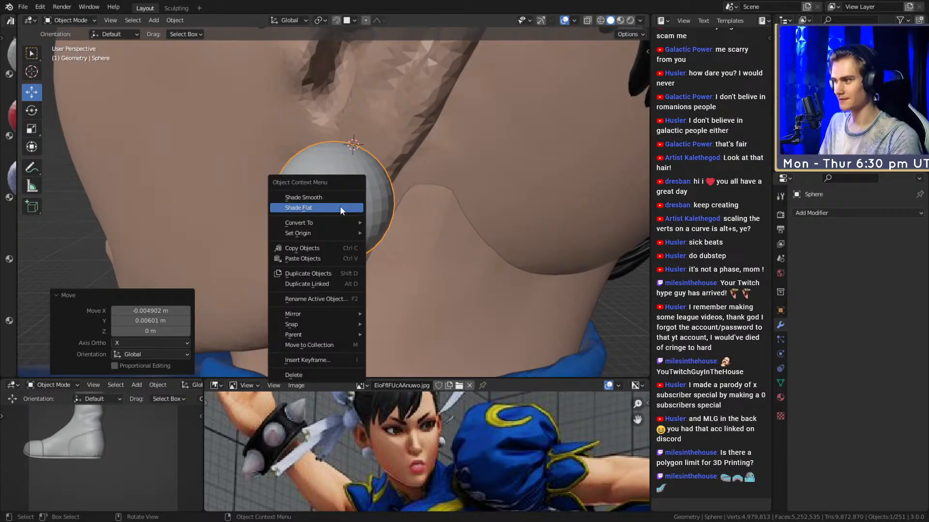
{"action": "left_click", "coordinate": [326, 198]}
{"action": "scroll", "coordinate": [341, 242], "scroll_direction": "down", "scroll_amount": 4}
{"action": "middle_click_drag", "start_coordinate": [341, 241], "coordinate": [500, 224]}
{"action": "key", "text": "s"}
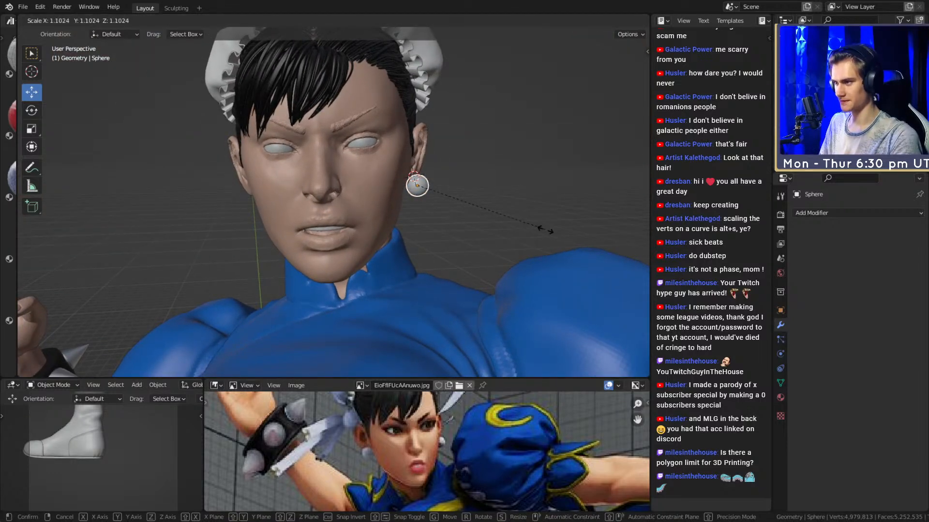
{"action": "left_click", "coordinate": [545, 231]}
{"action": "key", "text": "g"}
{"action": "left_click", "coordinate": [546, 231]}
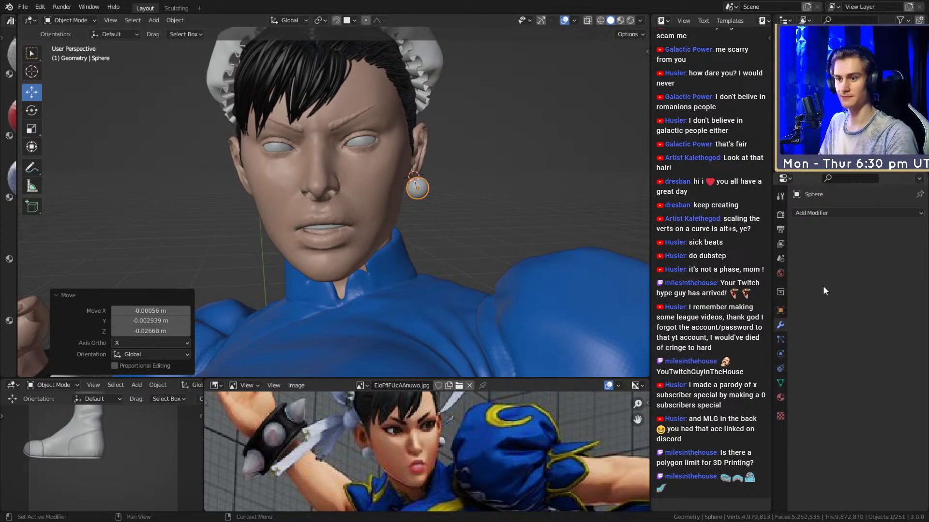
Add a Mirror modifier on the X axis to the earring, using Head as the mirror object.
{"action": "left_click", "coordinate": [856, 213]}
{"action": "left_click", "coordinate": [852, 338]}
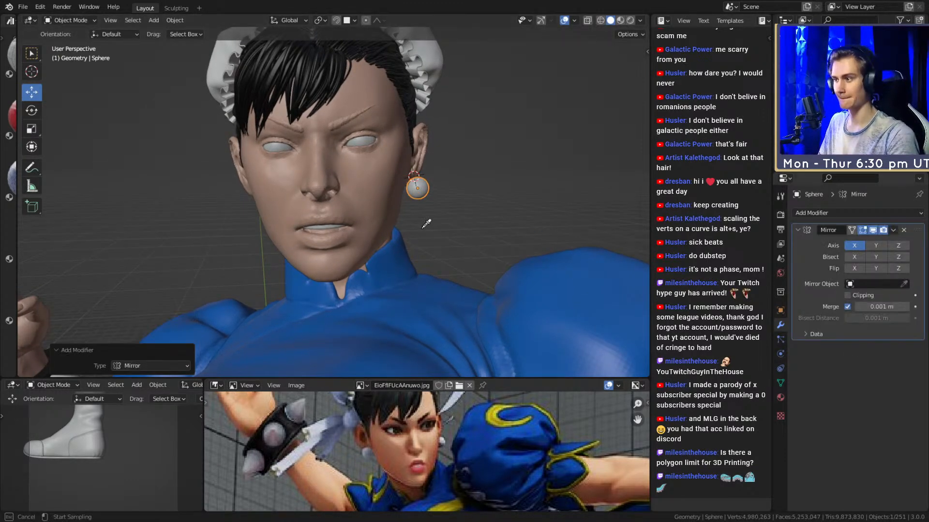
{"action": "left_click", "coordinate": [409, 204]}
{"action": "middle_click_drag", "start_coordinate": [306, 213], "coordinate": [417, 208]}
Examine the costume and loin cloth from several angles against the reference image.
{"action": "scroll", "coordinate": [430, 229], "scroll_direction": "down", "scroll_amount": 5}
{"action": "middle_click_drag", "start_coordinate": [444, 251], "coordinate": [498, 256]}
{"action": "scroll", "coordinate": [403, 230], "scroll_direction": "up", "scroll_amount": 5}
{"action": "scroll", "coordinate": [403, 230], "scroll_direction": "down", "scroll_amount": 5}
{"action": "scroll", "coordinate": [498, 256], "scroll_direction": "up", "scroll_amount": 5}
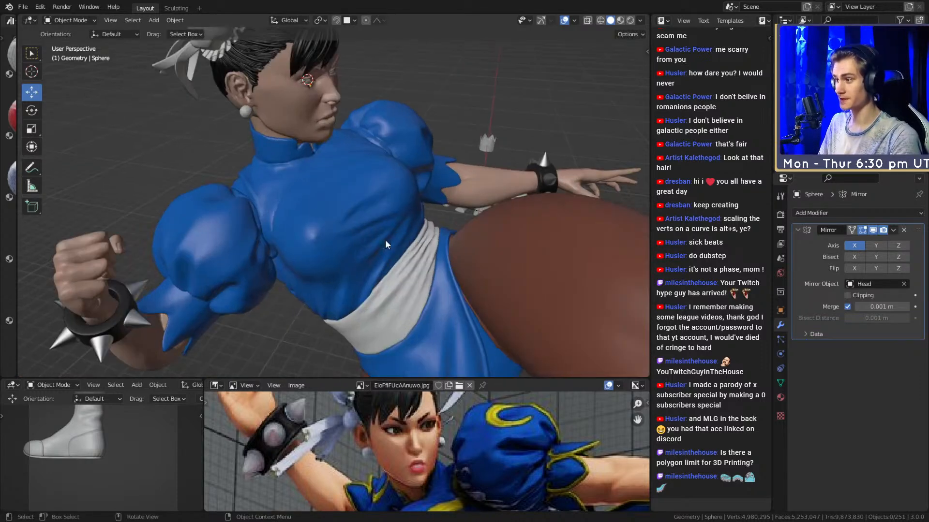
{"action": "scroll", "coordinate": [473, 434], "scroll_direction": "down", "scroll_amount": 4}
{"action": "scroll", "coordinate": [440, 442], "scroll_direction": "up", "scroll_amount": 3}
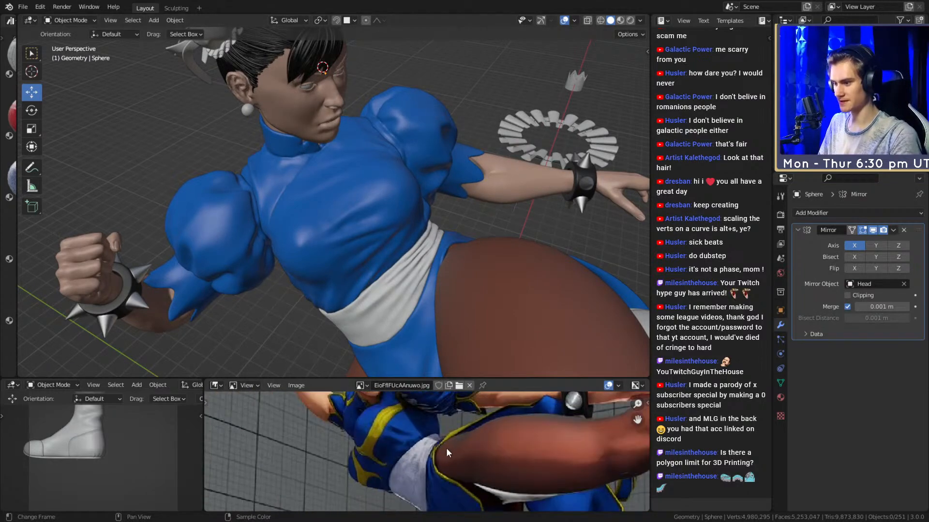
{"action": "scroll", "coordinate": [447, 455], "scroll_direction": "down", "scroll_amount": 3}
{"action": "scroll", "coordinate": [448, 236], "scroll_direction": "up", "scroll_amount": 2}
{"action": "middle_click_drag", "start_coordinate": [448, 236], "coordinate": [470, 265]}
{"action": "scroll", "coordinate": [466, 210], "scroll_direction": "up", "scroll_amount": 3}
Open the blue loin cloth mesh for editing.
{"action": "left_click", "coordinate": [466, 205]}
{"action": "key", "text": "Tab"}
{"action": "scroll", "coordinate": [489, 225], "scroll_direction": "up", "scroll_amount": 4}
Select the border face loops along the hem and sides of the loin cloth.
{"action": "left_click", "coordinate": [424, 321], "text": "alt"}
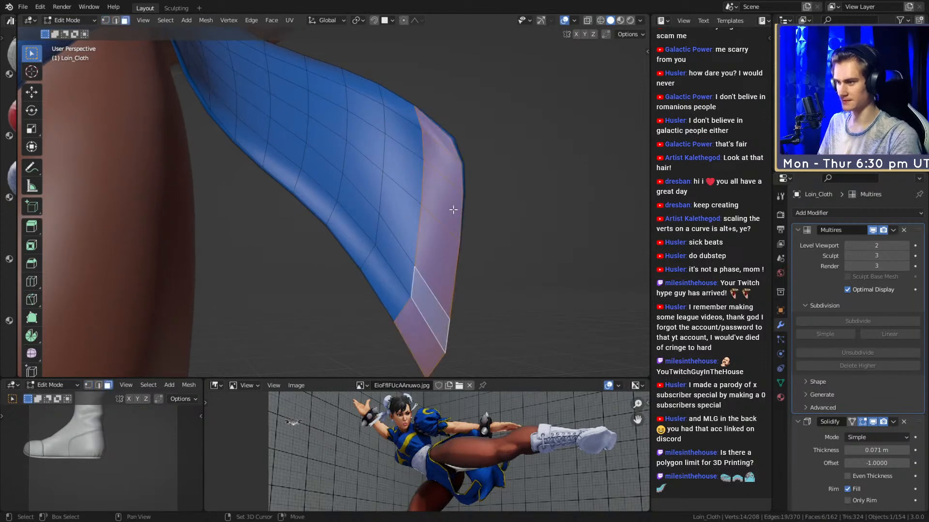
{"action": "middle_click_drag", "start_coordinate": [424, 321], "coordinate": [455, 194]}
{"action": "left_click", "coordinate": [393, 116], "text": "alt+shift"}
{"action": "mouse_move", "coordinate": [394, 115]}
{"action": "middle_mouse_down"}
{"action": "mouse_move", "coordinate": [419, 136]}
{"action": "mouse_move", "coordinate": [398, 136]}
{"action": "mouse_move", "coordinate": [382, 114]}
{"action": "middle_mouse_up"}
{"action": "scroll", "coordinate": [398, 137], "scroll_direction": "down", "scroll_amount": 3}
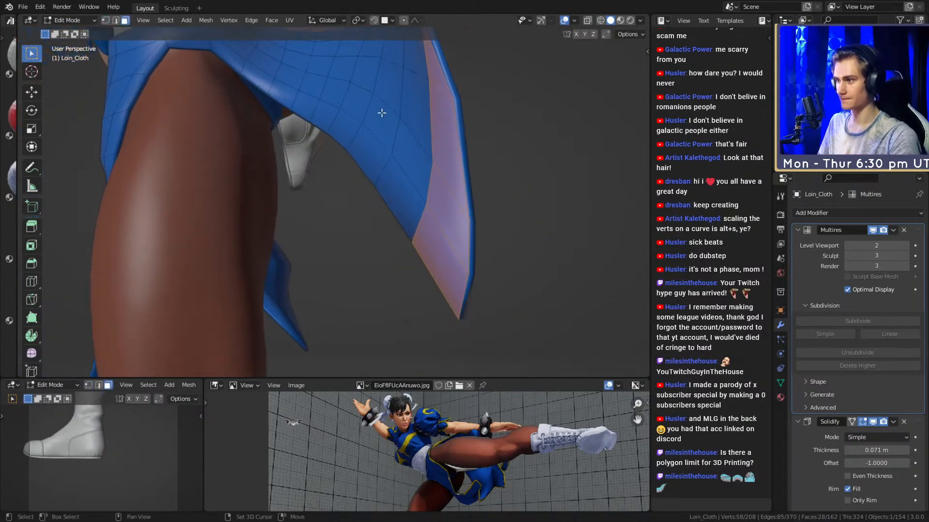
{"action": "left_click", "coordinate": [383, 169], "text": "alt+shift"}
{"action": "middle_click_drag", "start_coordinate": [383, 168], "coordinate": [390, 262]}
{"action": "key", "text": "Tab"}
{"action": "key", "text": "Tab"}
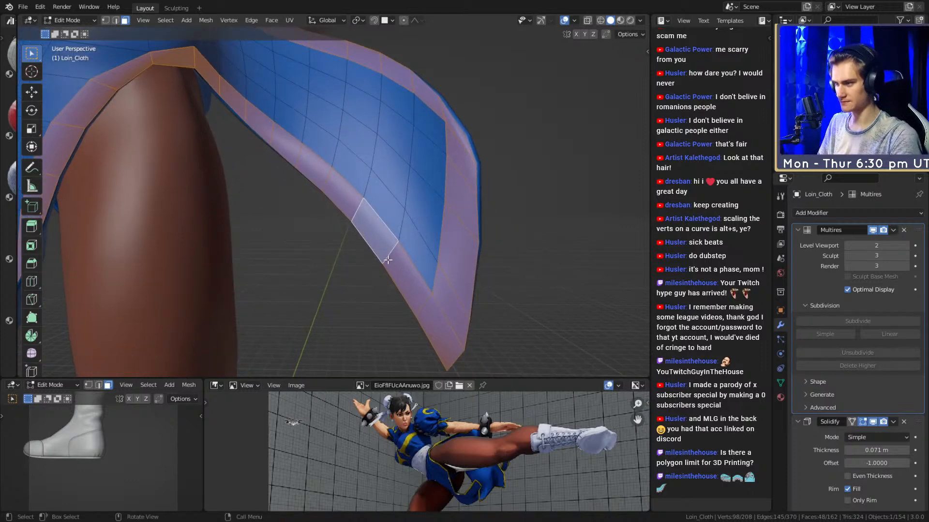
Add a centred loop cut along the front panel's inner side edge and another along its hem, slid to about -0.57.
{"action": "left_click", "coordinate": [456, 293]}
{"action": "right_click", "coordinate": [456, 293]}
{"action": "middle_click_drag", "start_coordinate": [464, 292], "coordinate": [476, 291]}
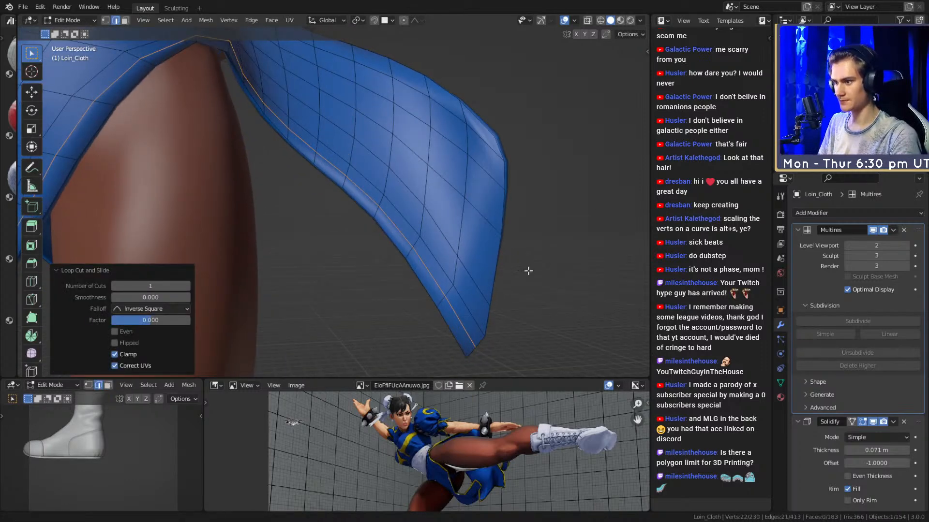
{"action": "middle_click_drag", "start_coordinate": [545, 273], "coordinate": [447, 279]}
{"action": "left_click", "coordinate": [435, 275]}
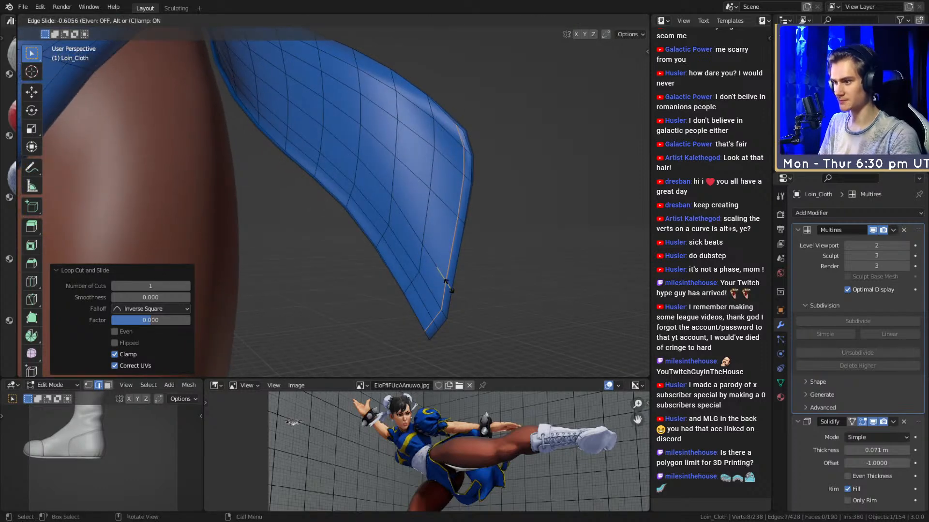
{"action": "middle_click_drag", "start_coordinate": [462, 140], "coordinate": [480, 229]}
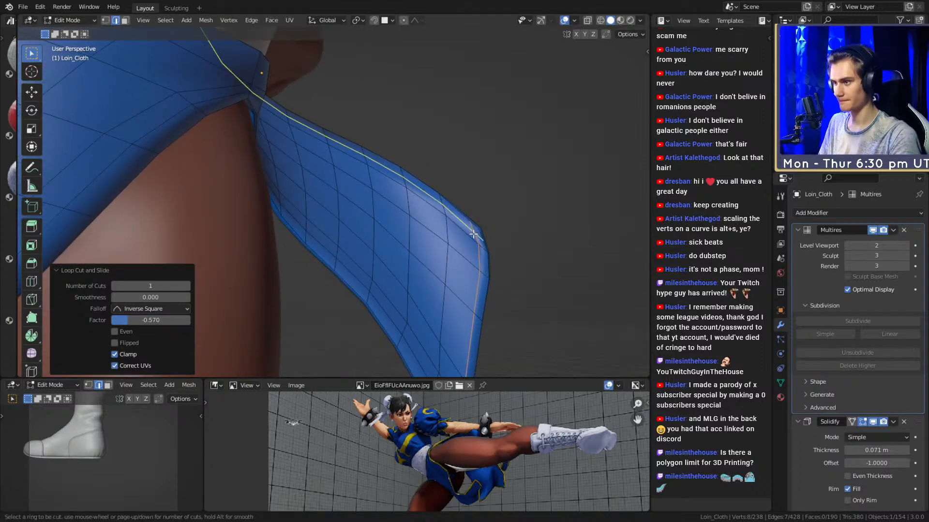
Add a centred loop cut along the outer side edge running from the front panel around to the raised back panel.
{"action": "left_click", "coordinate": [473, 234]}
{"action": "right_click", "coordinate": [472, 236]}
{"action": "middle_click_drag", "start_coordinate": [472, 236], "coordinate": [397, 168]}
{"action": "middle_click_drag", "start_coordinate": [435, 216], "coordinate": [383, 169]}
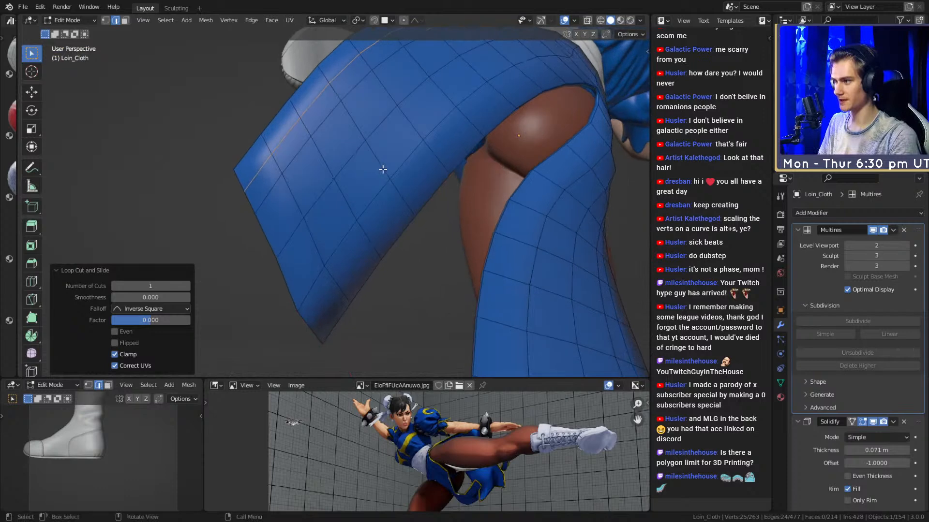
Add loop cuts on the raised back panel along its hem at factor 0.345 and its inner side edge at 0.257.
{"action": "left_click", "coordinate": [261, 177]}
{"action": "middle_click_drag", "start_coordinate": [338, 255], "coordinate": [420, 209]}
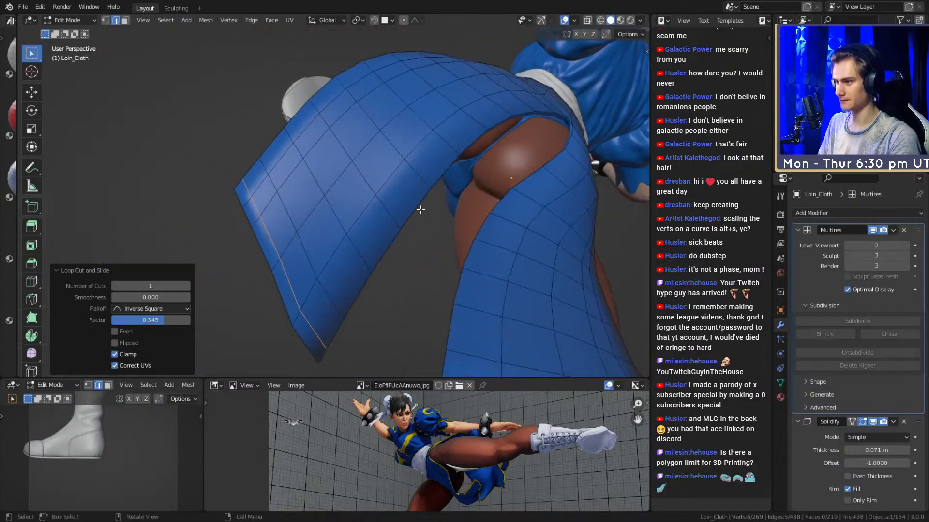
{"action": "left_click", "coordinate": [333, 290]}
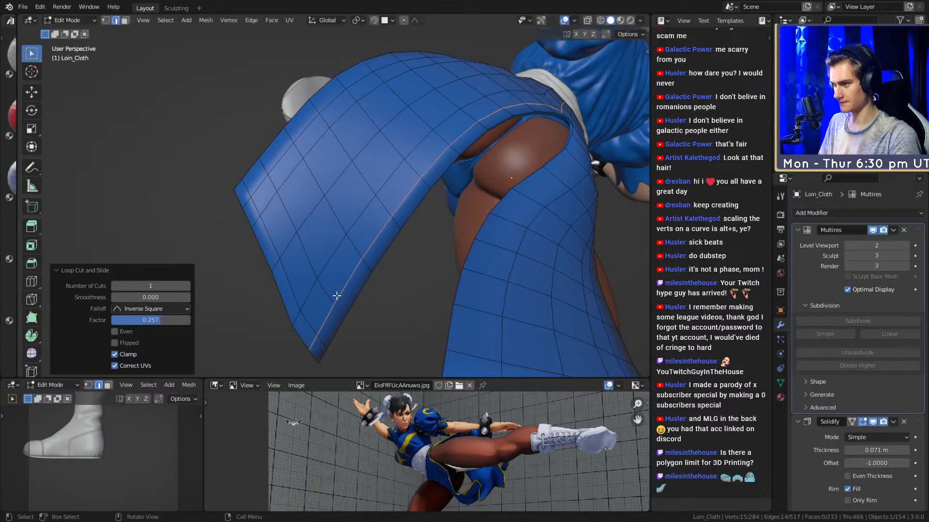
{"action": "left_click", "coordinate": [335, 296]}
{"action": "middle_click_drag", "start_coordinate": [335, 296], "coordinate": [427, 202]}
Add a loop cut along the inner side edge of the panel hanging over the standing leg, slid to factor -0.331.
{"action": "left_click", "coordinate": [305, 267]}
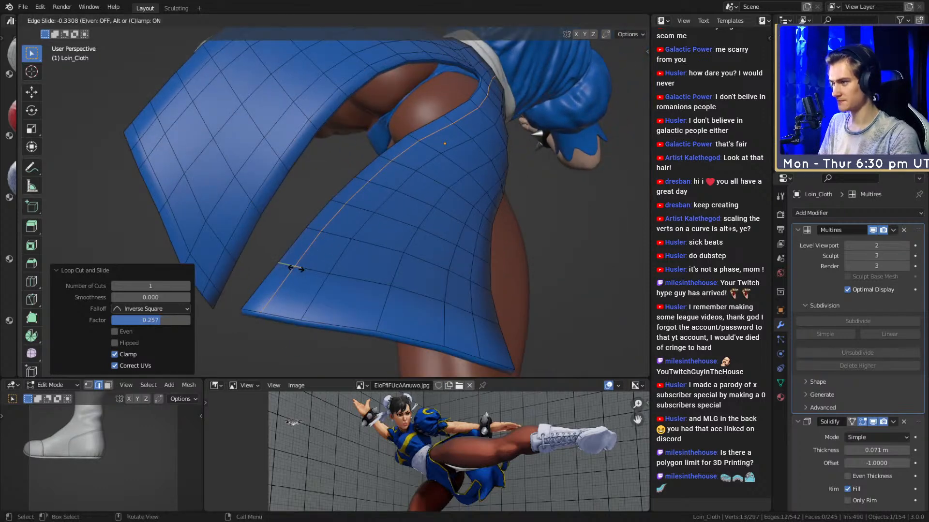
{"action": "left_click", "coordinate": [295, 269]}
{"action": "mouse_move", "coordinate": [295, 269]}
{"action": "middle_mouse_down"}
{"action": "mouse_move", "coordinate": [469, 140]}
{"action": "mouse_move", "coordinate": [431, 234]}
{"action": "mouse_move", "coordinate": [383, 255]}
{"action": "mouse_move", "coordinate": [404, 208]}
{"action": "mouse_move", "coordinate": [379, 296]}
{"action": "mouse_move", "coordinate": [297, 252]}
{"action": "middle_mouse_up"}
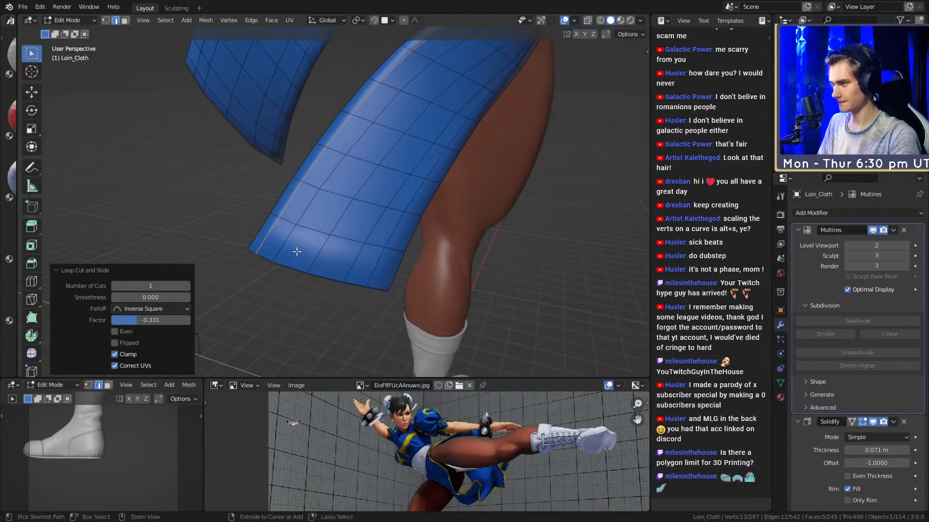
Add a loop cut along the hem of the panel hanging over the standing leg, slid to factor 0.487.
{"action": "left_click", "coordinate": [270, 238]}
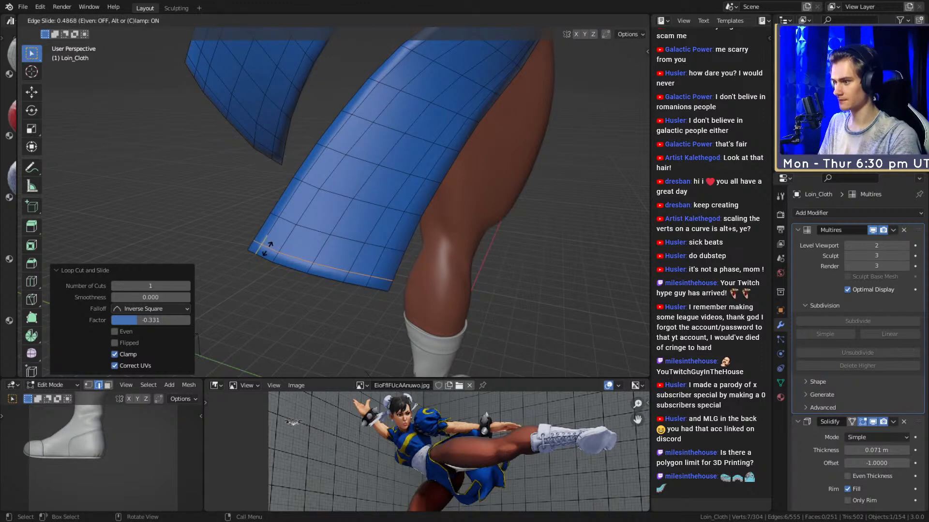
{"action": "left_click", "coordinate": [270, 244]}
Knife-cut a short border corner around the fork where the hanging panel meets the raised back panel, linking both trim loops.
{"action": "middle_click_drag", "start_coordinate": [271, 244], "coordinate": [364, 158]}
{"action": "scroll", "coordinate": [364, 158], "scroll_direction": "up", "scroll_amount": 5}
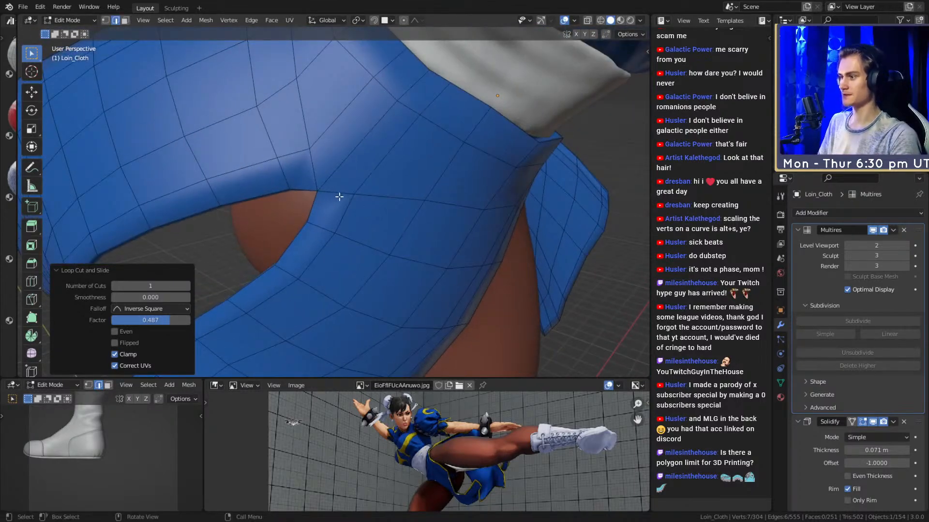
{"action": "left_click", "coordinate": [342, 193]}
{"action": "key", "text": "KP_Decimal"}
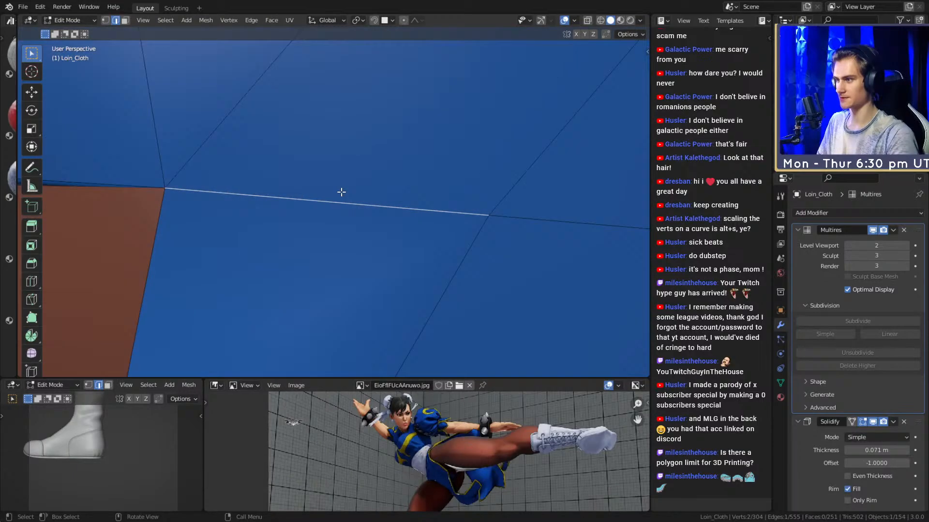
{"action": "scroll", "coordinate": [342, 193], "scroll_direction": "down", "scroll_amount": 8}
{"action": "middle_click_drag", "start_coordinate": [342, 193], "coordinate": [420, 222]}
{"action": "scroll", "coordinate": [398, 228], "scroll_direction": "up", "scroll_amount": 4}
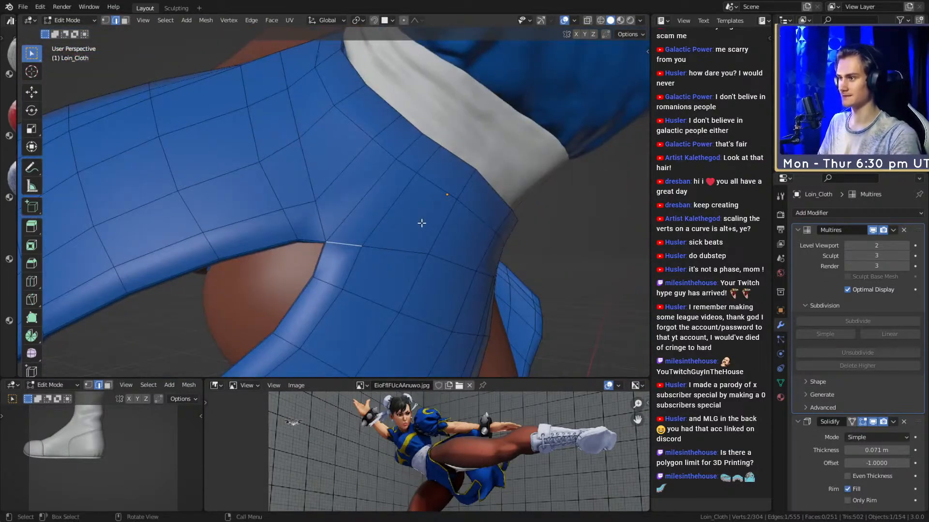
{"action": "key", "text": "Tab"}
{"action": "middle_click_drag", "start_coordinate": [433, 174], "coordinate": [315, 168]}
{"action": "key", "text": "Tab"}
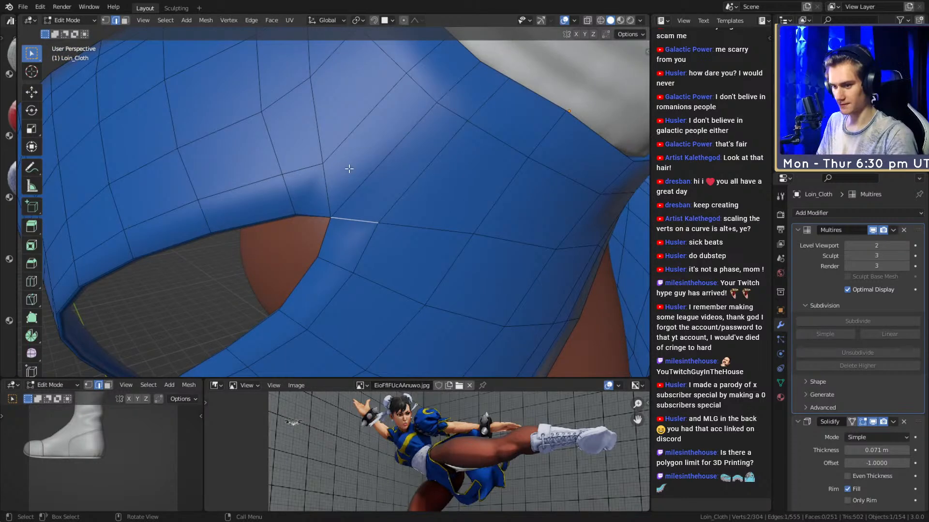
{"action": "key", "text": "k"}
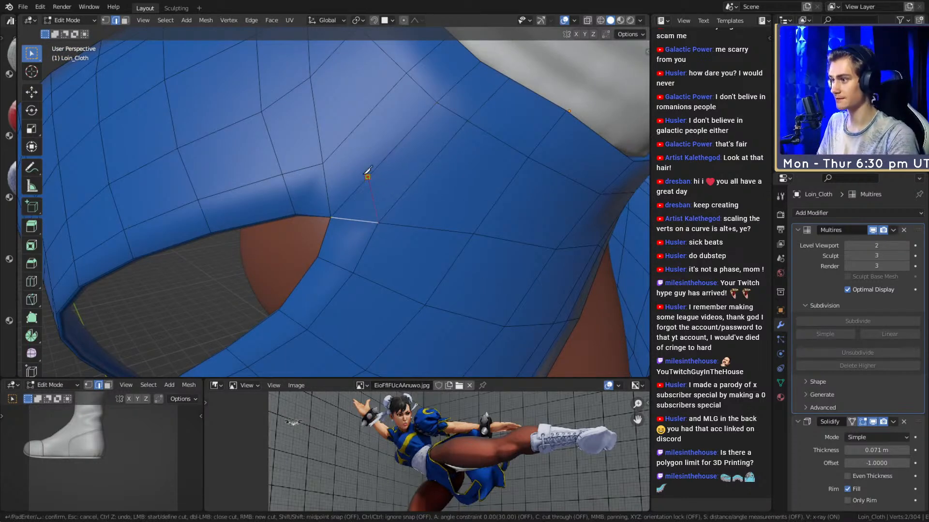
{"action": "left_click", "coordinate": [323, 163]}
{"action": "key", "text": "Return"}
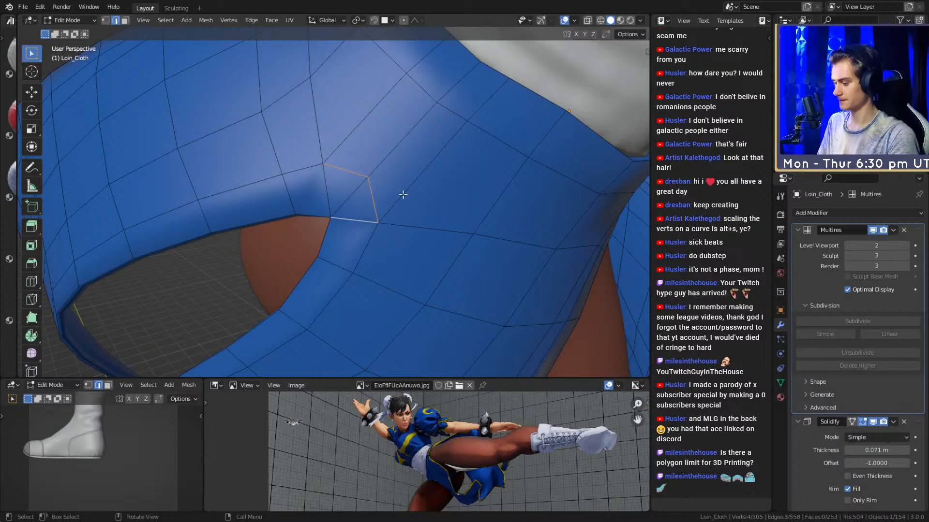
Try to clean up the fork by dissolving the diagonal edge and the surplus vertices around its corner.
{"action": "left_click", "coordinate": [351, 199]}
{"action": "key", "text": "x"}
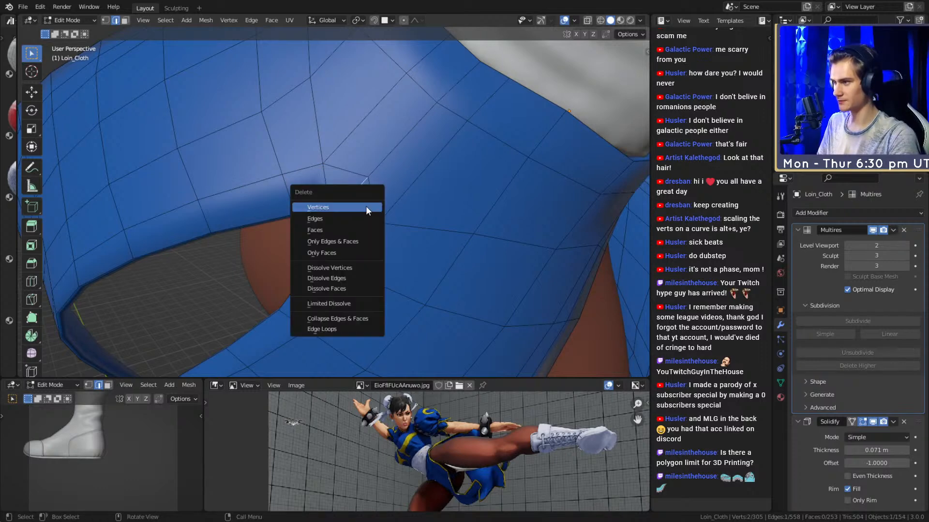
{"action": "left_click", "coordinate": [328, 219]}
{"action": "left_click", "coordinate": [403, 226], "text": "ctrl"}
{"action": "key", "text": "x"}
{"action": "left_click", "coordinate": [338, 271]}
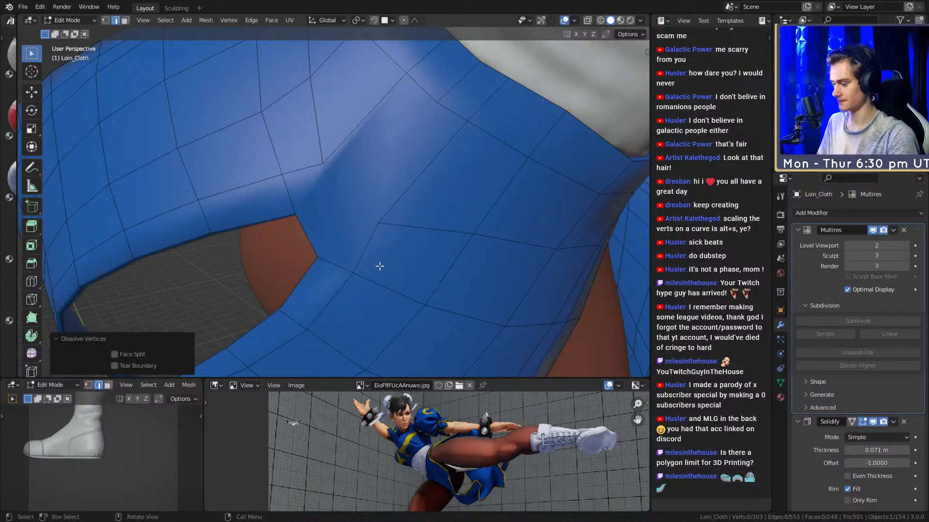
{"action": "left_click", "coordinate": [357, 269]}
{"action": "key", "text": "x"}
{"action": "left_click", "coordinate": [333, 278]}
{"action": "key", "text": "Tab"}
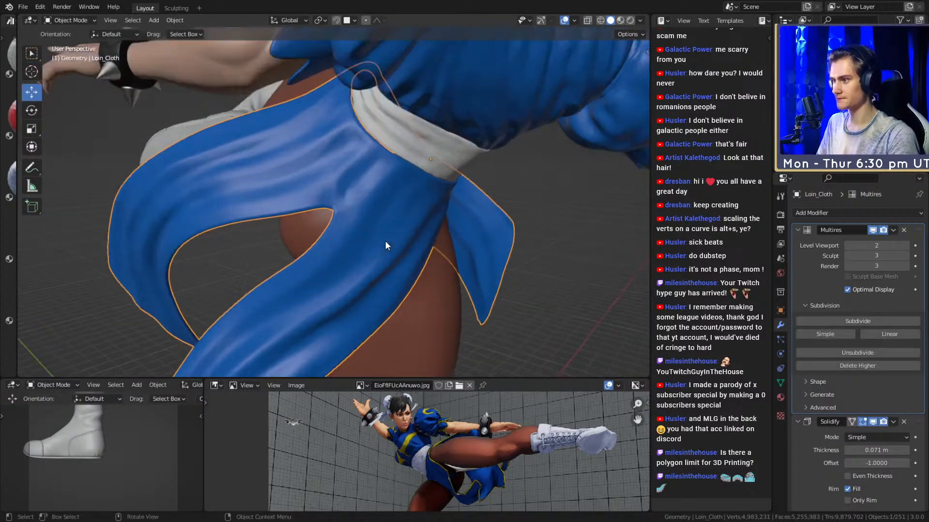
Examine the fork between the hanging and raised back panels, comparing its mesh topology with the sculpted cloth surface.
{"action": "key", "text": "Tab"}
{"action": "middle_click_drag", "start_coordinate": [374, 211], "coordinate": [349, 208]}
{"action": "middle_click_drag", "start_coordinate": [339, 143], "coordinate": [381, 255], "text": "shift"}
{"action": "scroll", "coordinate": [358, 261], "scroll_direction": "up", "scroll_amount": 3}
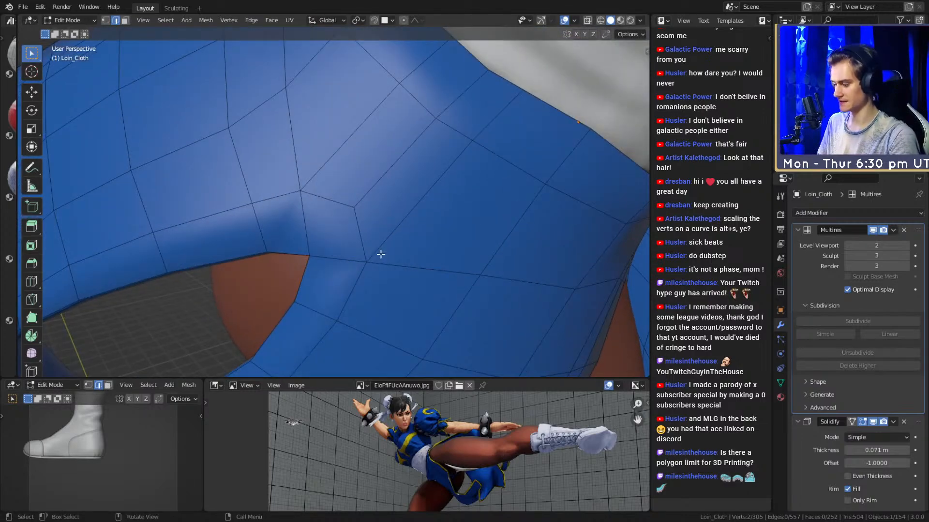
{"action": "key", "text": "Tab"}
{"action": "key", "text": "Tab"}
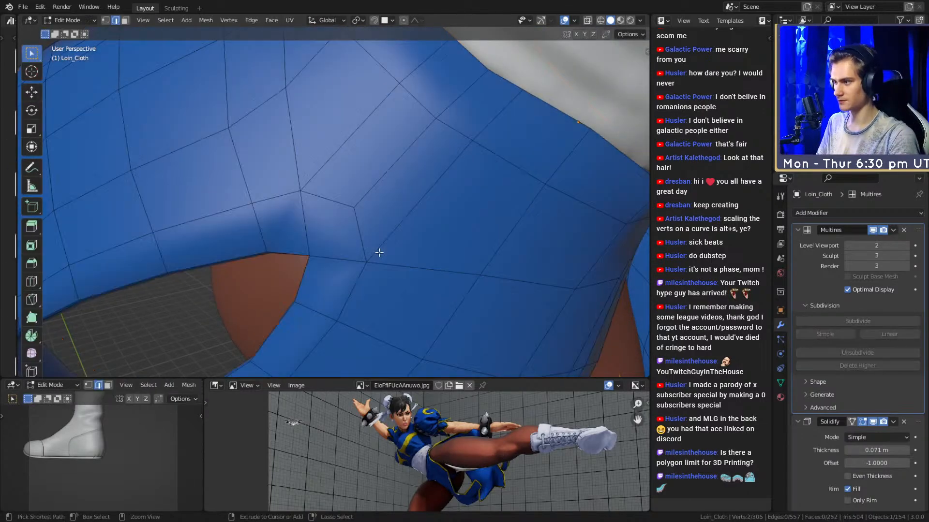
{"action": "scroll", "coordinate": [379, 247], "scroll_direction": "down", "scroll_amount": 3}
{"action": "middle_click_drag", "start_coordinate": [379, 242], "coordinate": [444, 211]}
{"action": "key", "text": "ctrl+r"}
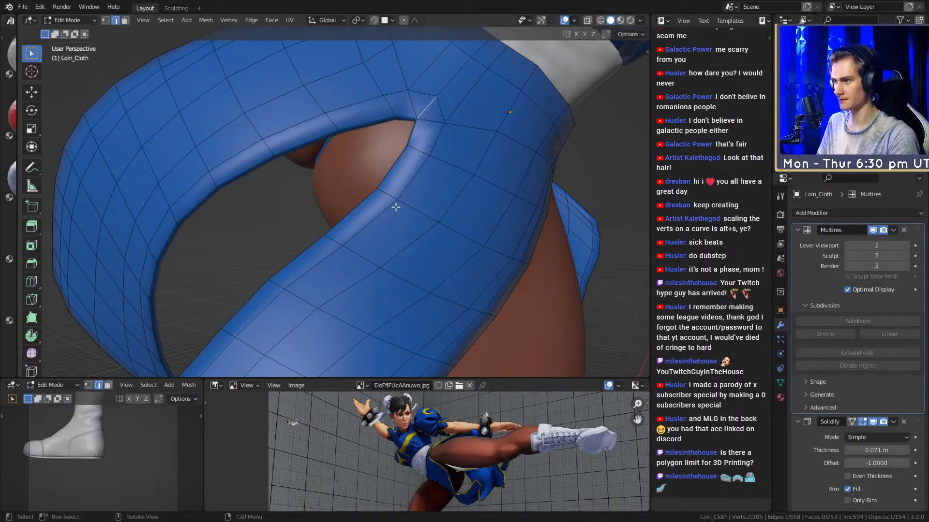
{"action": "key", "text": "Escape"}
{"action": "scroll", "coordinate": [395, 207], "scroll_direction": "up", "scroll_amount": 6}
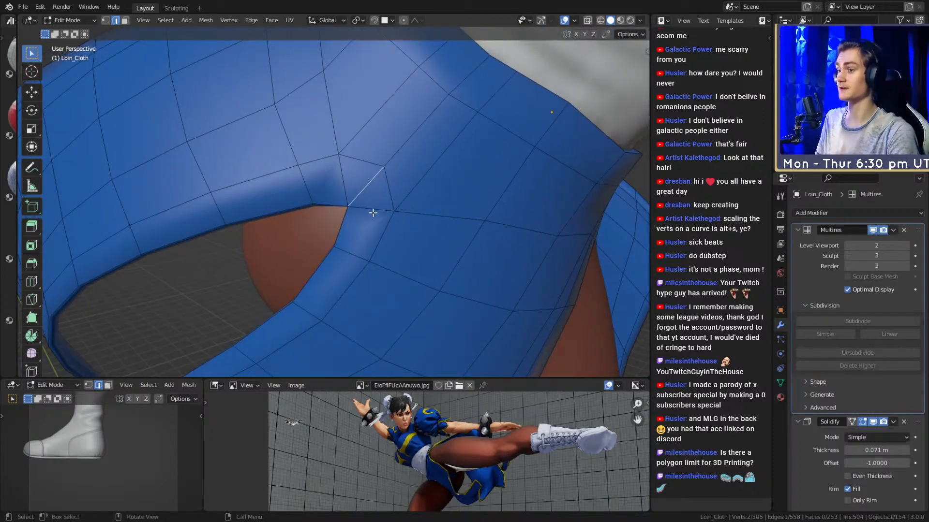
{"action": "scroll", "coordinate": [371, 212], "scroll_direction": "up", "scroll_amount": 3}
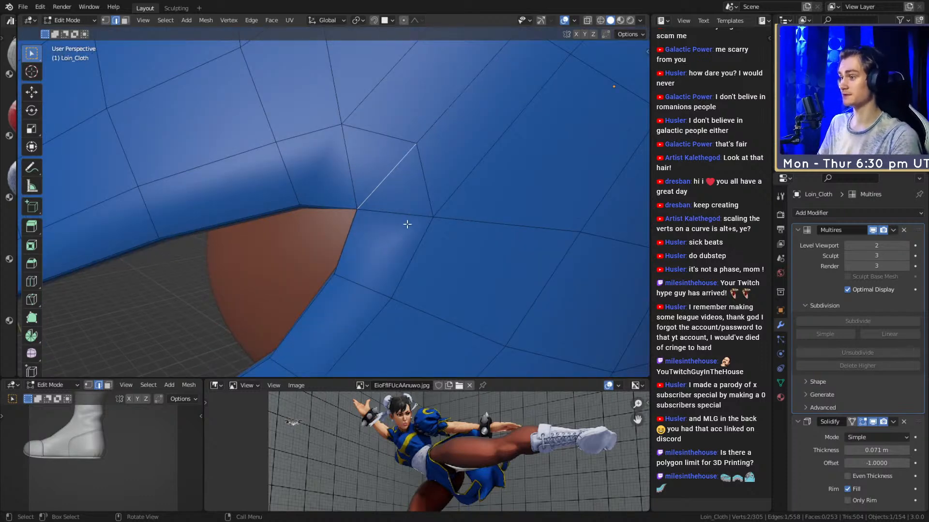
{"action": "scroll", "coordinate": [378, 262], "scroll_direction": "down", "scroll_amount": 4}
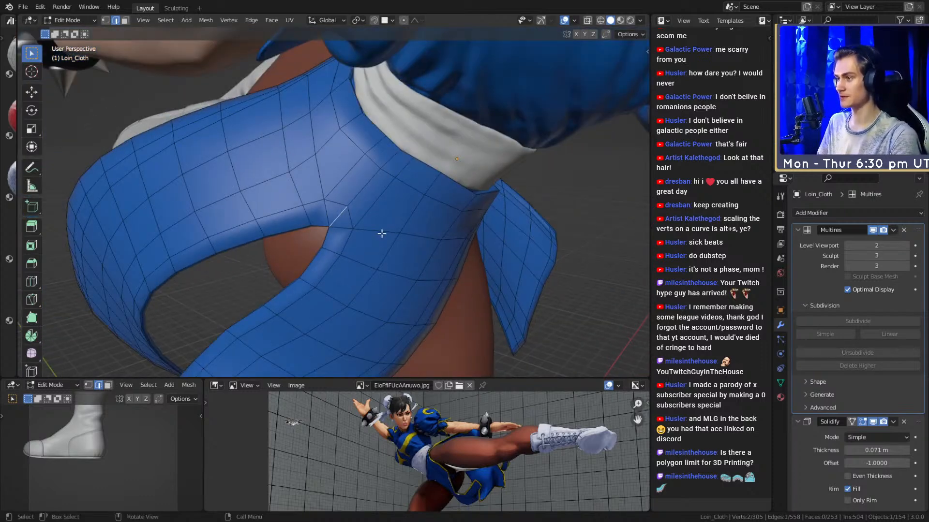
{"action": "scroll", "coordinate": [379, 218], "scroll_direction": "up", "scroll_amount": 4}
{"action": "key", "text": "Tab"}
{"action": "key", "text": "Tab"}
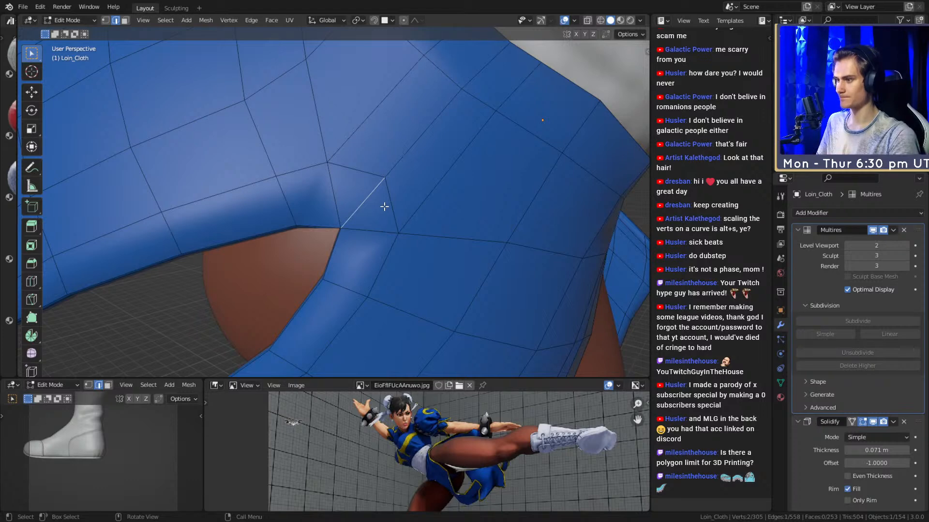
{"action": "scroll", "coordinate": [384, 205], "scroll_direction": "down", "scroll_amount": 5}
{"action": "scroll", "coordinate": [384, 207], "scroll_direction": "up", "scroll_amount": 5}
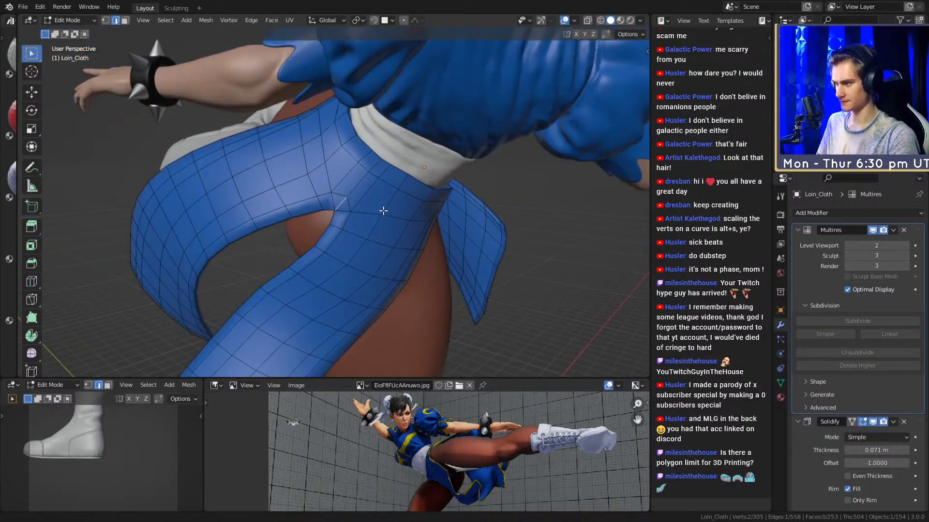
Rip the fork's corner vertex and the vertex above it, moving the second by about X -0.017, Y 0.021, Z -0.020 m.
{"action": "mouse_move", "coordinate": [384, 207]}
{"action": "middle_mouse_down"}
{"action": "mouse_move", "coordinate": [348, 208]}
{"action": "mouse_move", "coordinate": [444, 207]}
{"action": "mouse_move", "coordinate": [393, 199]}
{"action": "mouse_move", "coordinate": [395, 206]}
{"action": "middle_mouse_up"}
{"action": "middle_click_drag", "start_coordinate": [347, 242], "coordinate": [388, 206]}
{"action": "key", "text": "1"}
{"action": "left_click", "coordinate": [298, 196]}
{"action": "key", "text": "e"}
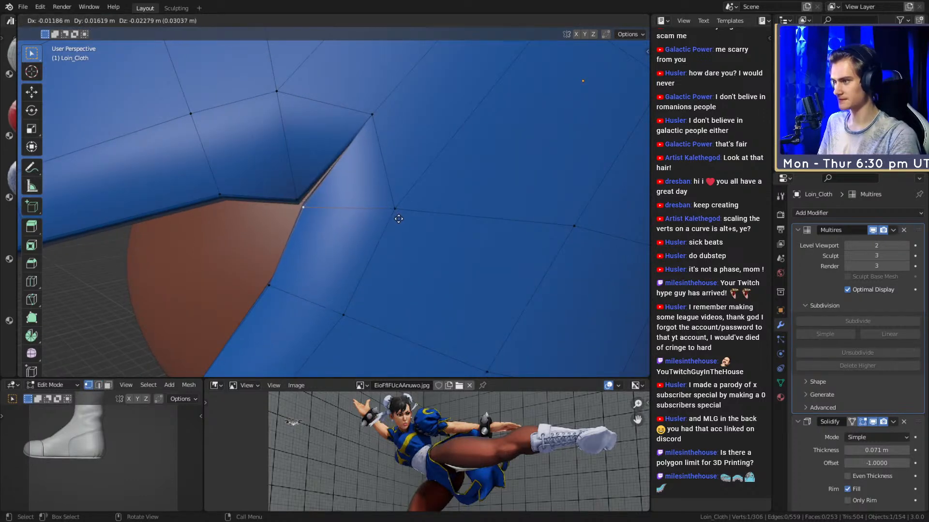
{"action": "left_click", "coordinate": [401, 222]}
{"action": "key", "text": "v"}
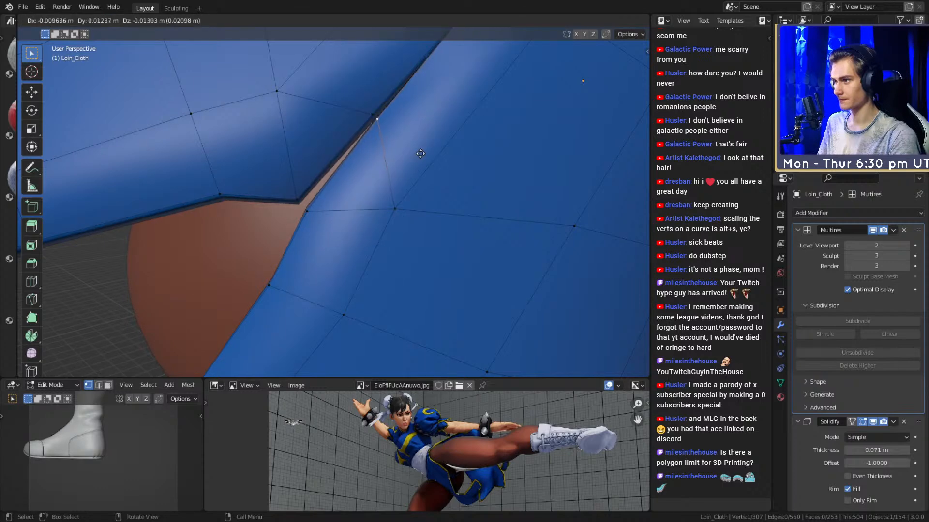
{"action": "left_click", "coordinate": [387, 159]}
{"action": "middle_click_drag", "start_coordinate": [387, 160], "coordinate": [419, 167]}
{"action": "scroll", "coordinate": [428, 142], "scroll_direction": "down", "scroll_amount": 1}
{"action": "scroll", "coordinate": [422, 160], "scroll_direction": "up", "scroll_amount": 1}
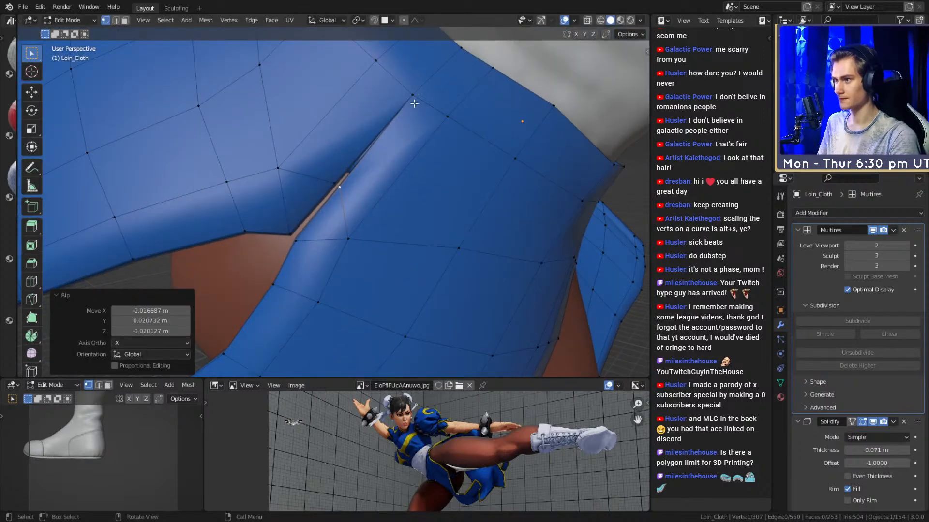
Rip the remaining two vertices of the seam up to the waist edge to separate the hanging panel from the raised one.
{"action": "left_click", "coordinate": [414, 98]}
{"action": "left_click", "coordinate": [461, 52], "text": "shift"}
{"action": "key", "text": "v"}
{"action": "left_click", "coordinate": [490, 106]}
{"action": "left_click", "coordinate": [459, 51]}
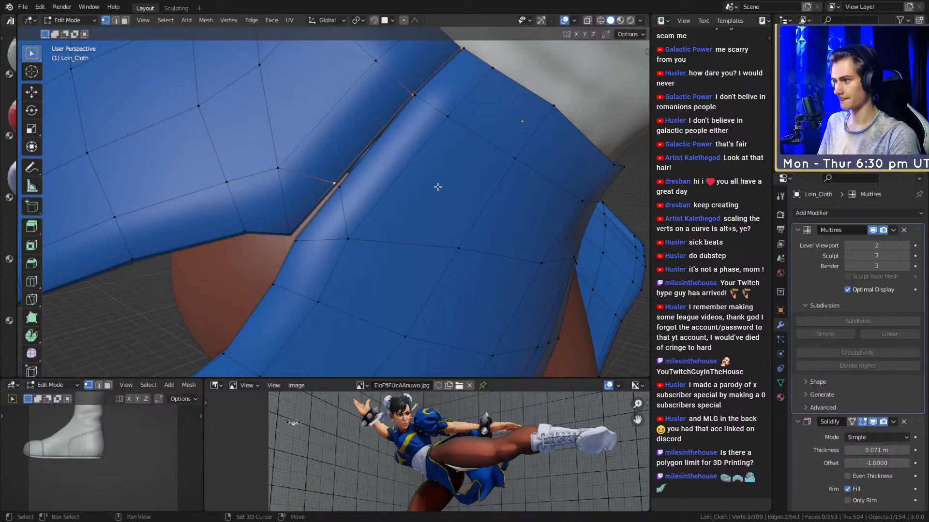
Move the ripped seam vertices by about X 0.025, Y -0.035, Z 0.050 m, then nudge them again to open a slit.
{"action": "key", "text": "g"}
{"action": "left_click", "coordinate": [461, 172]}
{"action": "middle_click_drag", "start_coordinate": [462, 171], "coordinate": [371, 147]}
{"action": "key", "text": "g"}
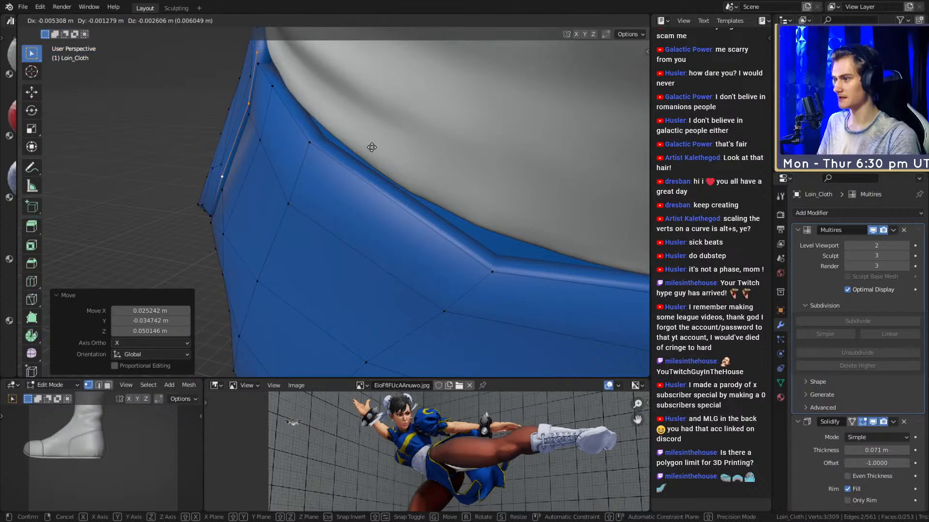
{"action": "left_click", "coordinate": [371, 147]}
{"action": "scroll", "coordinate": [382, 154], "scroll_direction": "down", "scroll_amount": 8}
{"action": "key", "text": "Tab"}
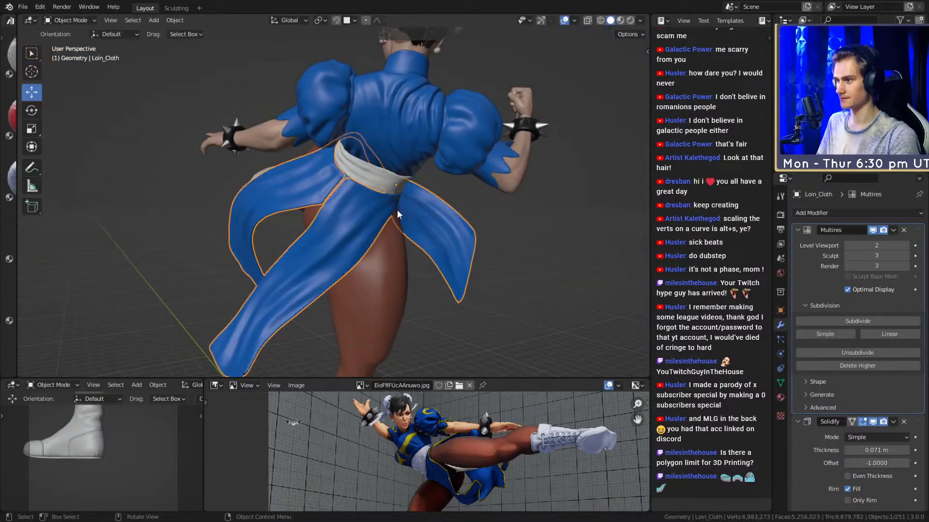
Fill the slit between the two panels with three faces running from the fork up to the waist edge.
{"action": "middle_click_drag", "start_coordinate": [399, 209], "coordinate": [437, 213]}
{"action": "scroll", "coordinate": [436, 214], "scroll_direction": "up", "scroll_amount": 6}
{"action": "mouse_move", "coordinate": [381, 193]}
{"action": "middle_mouse_down", "text": "shift"}
{"action": "mouse_move", "coordinate": [356, 208]}
{"action": "mouse_move", "coordinate": [362, 217]}
{"action": "mouse_move", "coordinate": [329, 207]}
{"action": "mouse_move", "coordinate": [385, 195]}
{"action": "middle_mouse_up", "text": "shift"}
{"action": "key", "text": "Tab"}
{"action": "scroll", "coordinate": [359, 213], "scroll_direction": "up", "scroll_amount": 2}
{"action": "left_click", "coordinate": [312, 204]}
{"action": "key", "text": "f"}
{"action": "left_click", "coordinate": [368, 145]}
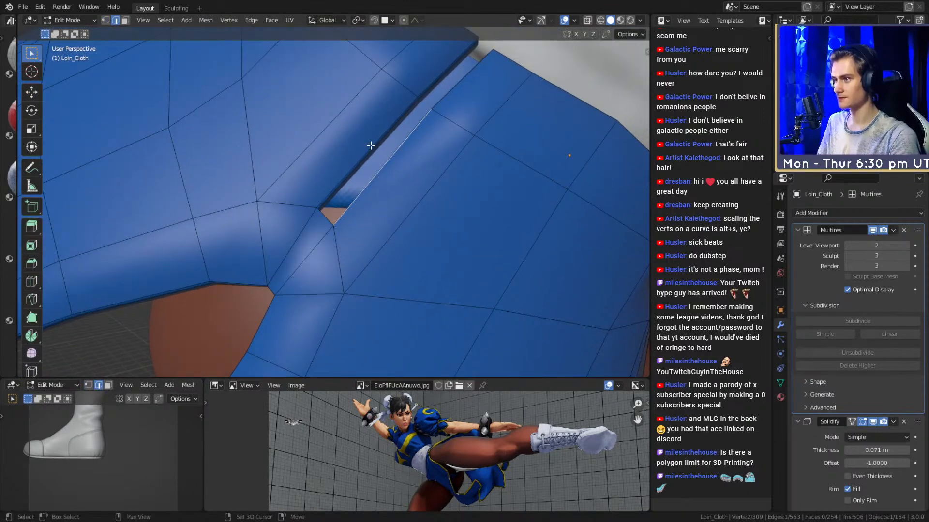
{"action": "key", "text": "f"}
{"action": "left_click", "coordinate": [445, 77]}
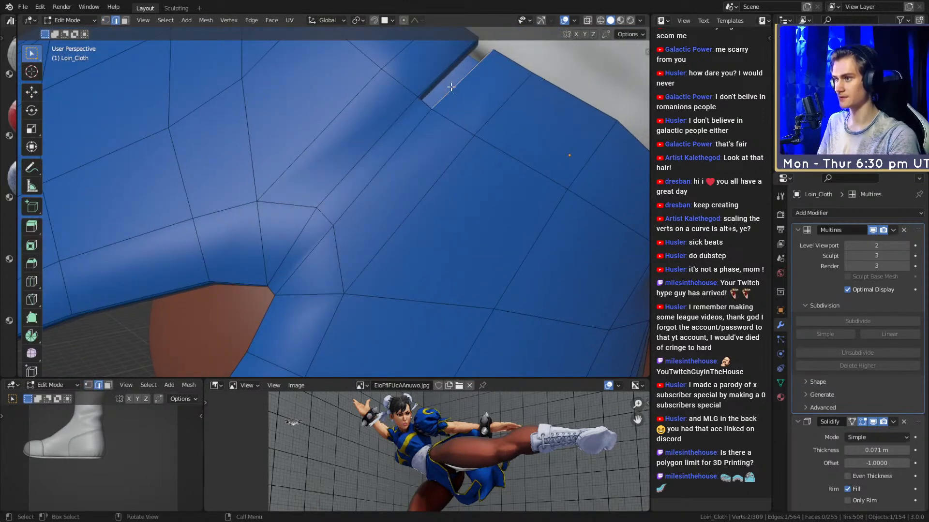
{"action": "scroll", "coordinate": [465, 155], "scroll_direction": "down", "scroll_amount": 2}
{"action": "key", "text": "Tab"}
{"action": "scroll", "coordinate": [399, 219], "scroll_direction": "down", "scroll_amount": 4}
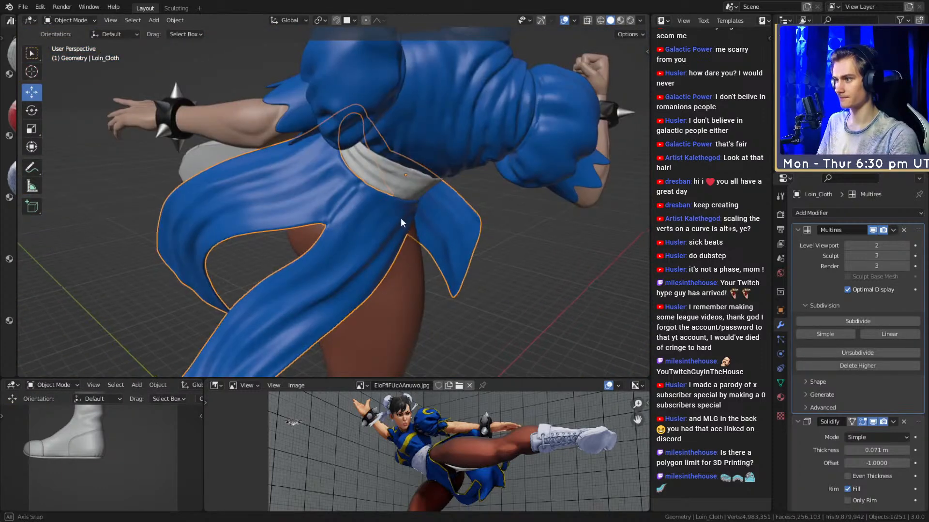
Move the raised panel's corner vertex at the fork by X 0.037138, Y -0.045865, Z 0.035065 m.
{"action": "scroll", "coordinate": [422, 216], "scroll_direction": "up", "scroll_amount": 3}
{"action": "scroll", "coordinate": [382, 217], "scroll_direction": "up", "scroll_amount": 2}
{"action": "key", "text": "Tab"}
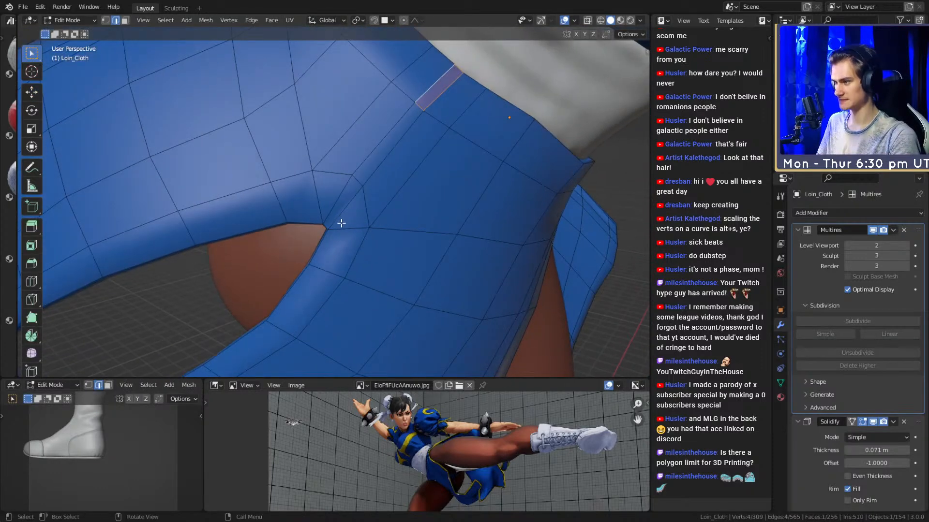
{"action": "left_click", "coordinate": [322, 221]}
{"action": "key", "text": "g"}
{"action": "left_click", "coordinate": [306, 219]}
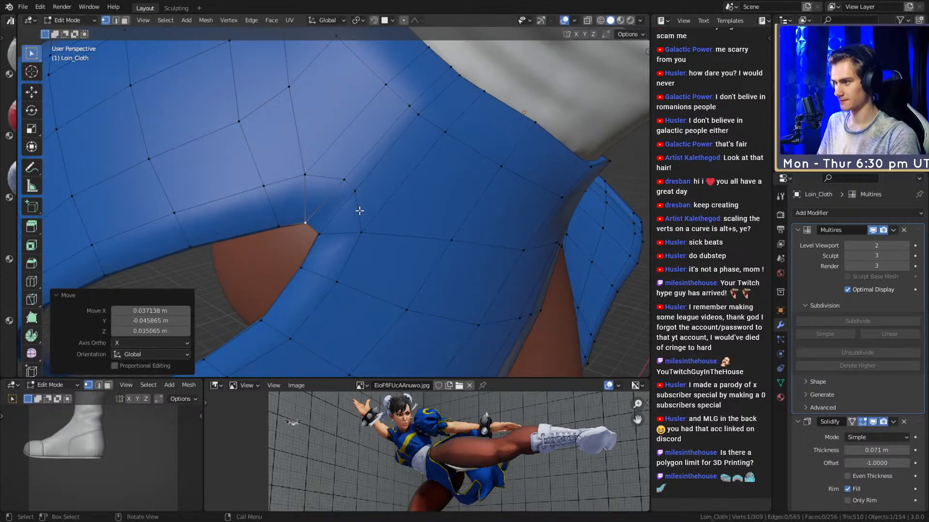
Try to merge the two inner border vertices on the hanging panel's side of the fork at their center.
{"action": "middle_click_drag", "start_coordinate": [390, 213], "coordinate": [378, 187]}
{"action": "scroll", "coordinate": [370, 217], "scroll_direction": "up", "scroll_amount": 3}
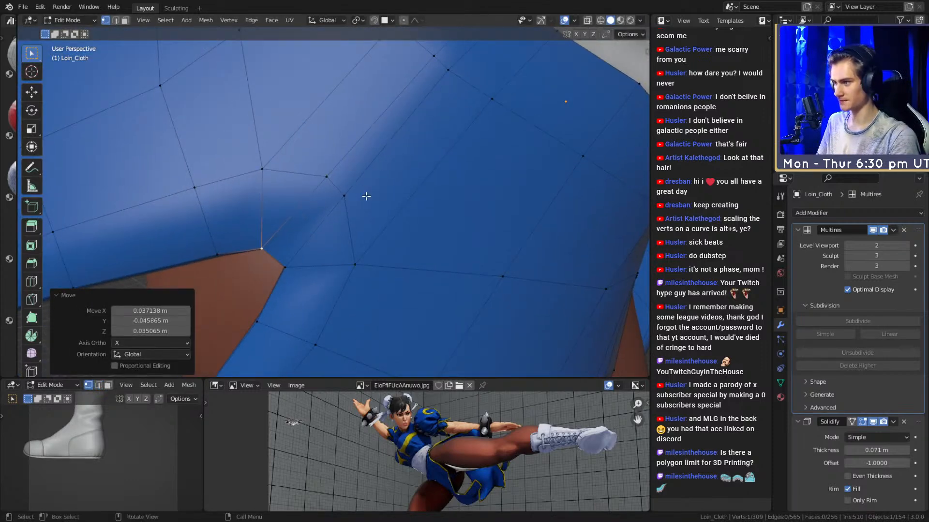
{"action": "middle_click_drag", "start_coordinate": [377, 249], "coordinate": [379, 243]}
{"action": "key", "text": "2"}
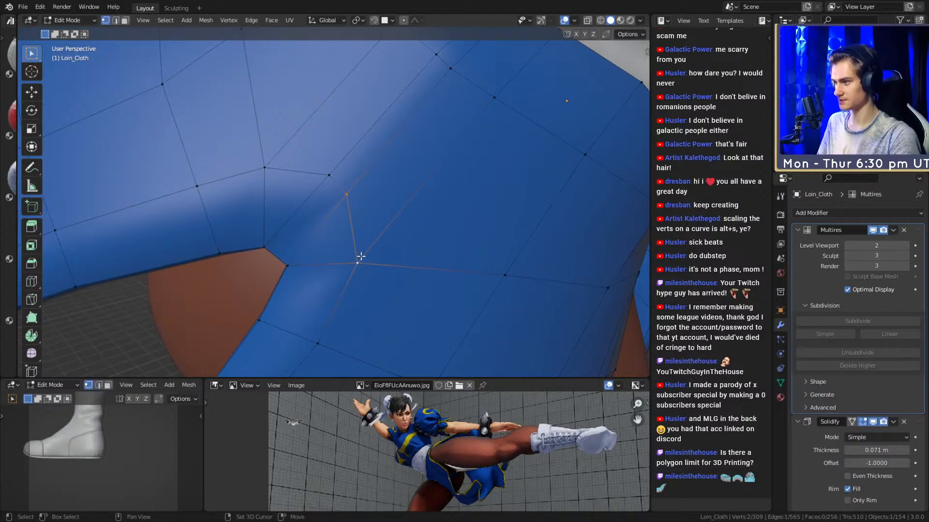
{"action": "key", "text": "m"}
{"action": "left_click", "coordinate": [442, 250]}
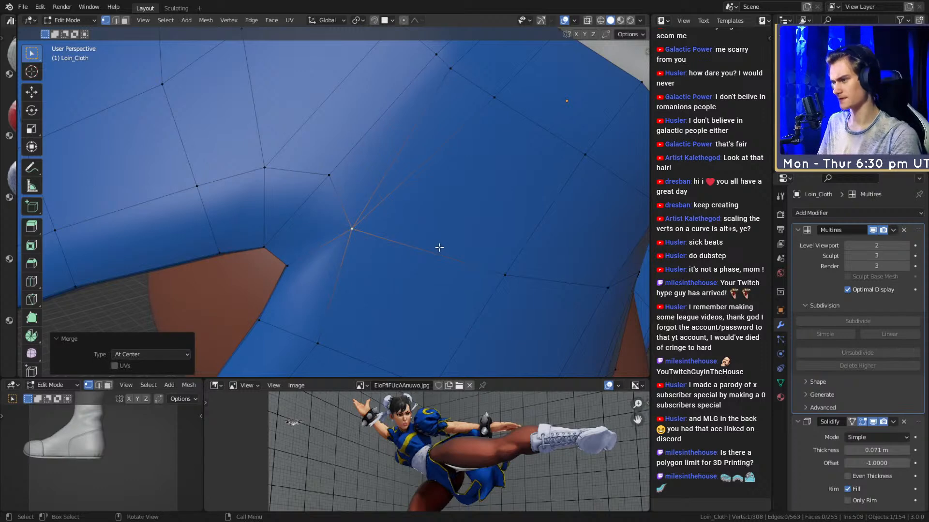
{"action": "key", "text": "ctrl+z"}
Add a centred loop cut on each side of the filled strip, running from the fork up to the waist edge.
{"action": "middle_click_drag", "start_coordinate": [389, 255], "coordinate": [423, 205]}
{"action": "key", "text": "ctrl+r"}
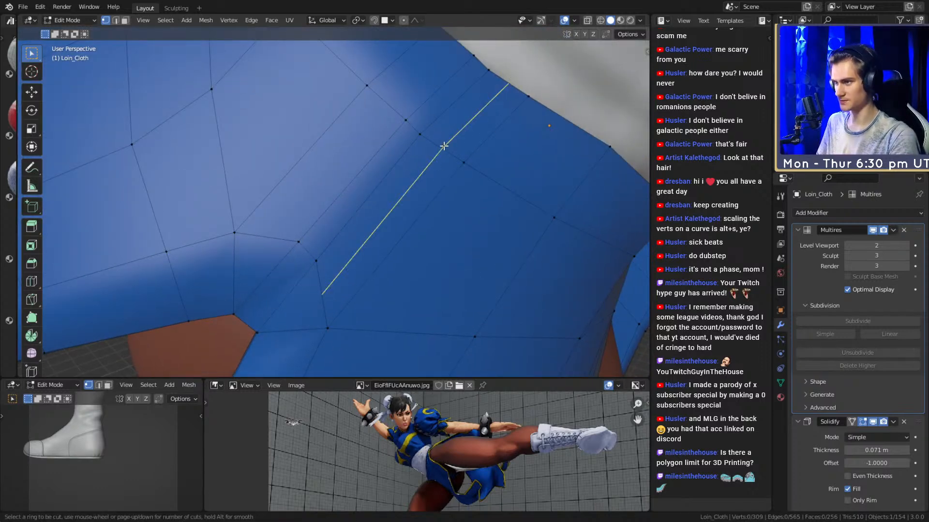
{"action": "left_click", "coordinate": [443, 145]}
{"action": "right_click", "coordinate": [443, 145]}
{"action": "middle_click_drag", "start_coordinate": [443, 145], "coordinate": [381, 233]}
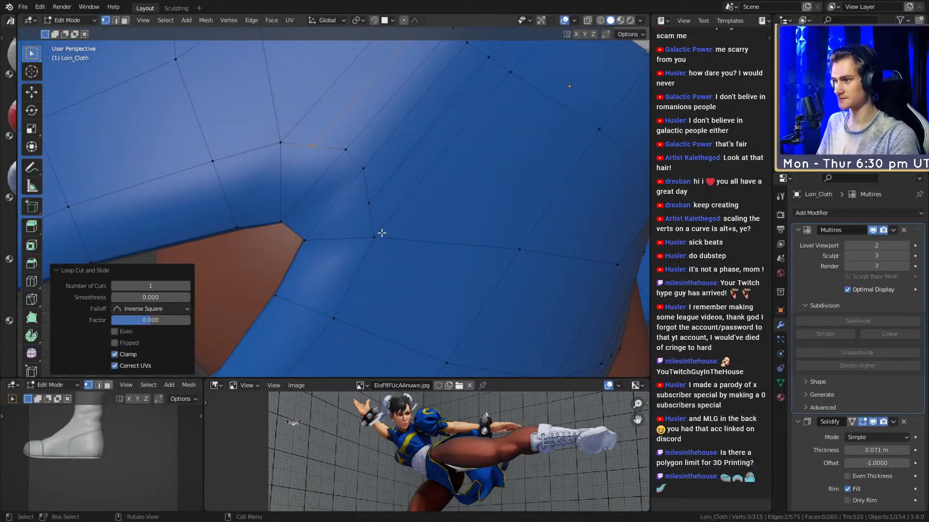
Move the lower end vertices of both new loops outward to round the trim border around the fork.
{"action": "left_click", "coordinate": [379, 209]}
{"action": "key", "text": "g"}
{"action": "left_click", "coordinate": [398, 193]}
{"action": "left_click", "coordinate": [323, 150]}
{"action": "key", "text": "g"}
{"action": "left_click", "coordinate": [339, 152]}
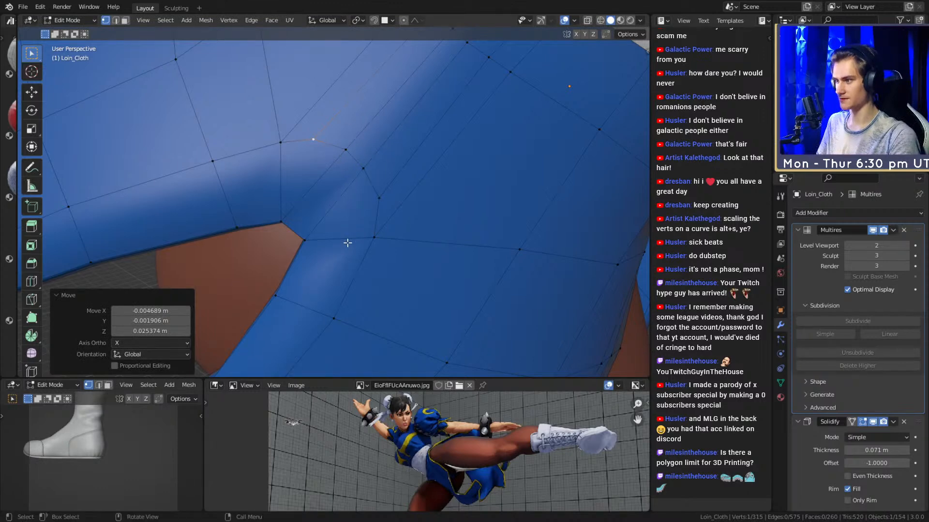
Undo the recent vertex moves and loop cutting around the panel fork.
{"action": "key", "text": "ctrl+z"}
{"action": "key", "text": "ctrl+z"}
{"action": "key", "text": "ctrl+z"}
{"action": "key", "text": "ctrl+z"}
{"action": "middle_click_drag", "start_coordinate": [413, 249], "coordinate": [378, 236]}
{"action": "key", "text": "alt+a"}
{"action": "scroll", "coordinate": [396, 235], "scroll_direction": "down", "scroll_amount": 9}
{"action": "scroll", "coordinate": [378, 236], "scroll_direction": "up", "scroll_amount": 10}
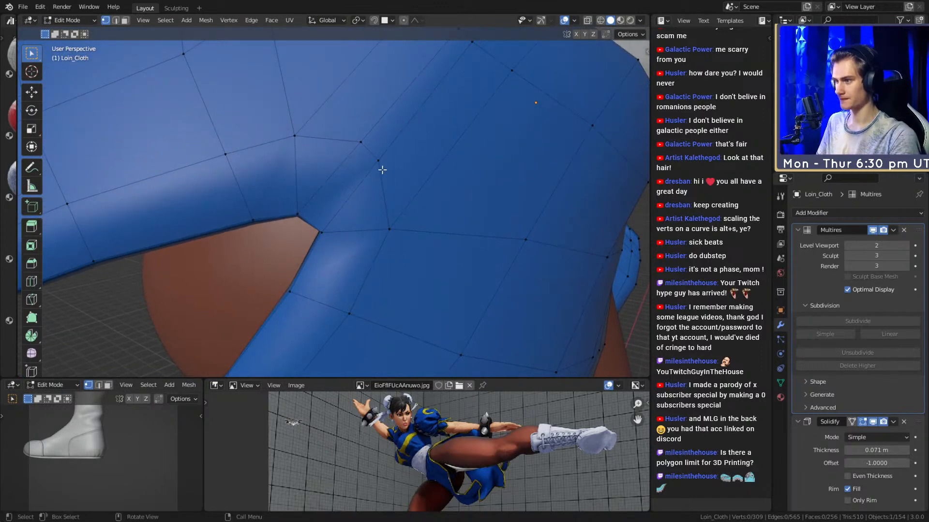
Merge the doubled vertices on both sides of the fork at their centers.
{"action": "key", "text": "shift+r"}
{"action": "left_click", "coordinate": [360, 143]}
{"action": "left_click", "coordinate": [294, 134], "text": "shift"}
{"action": "key", "text": "shift+r"}
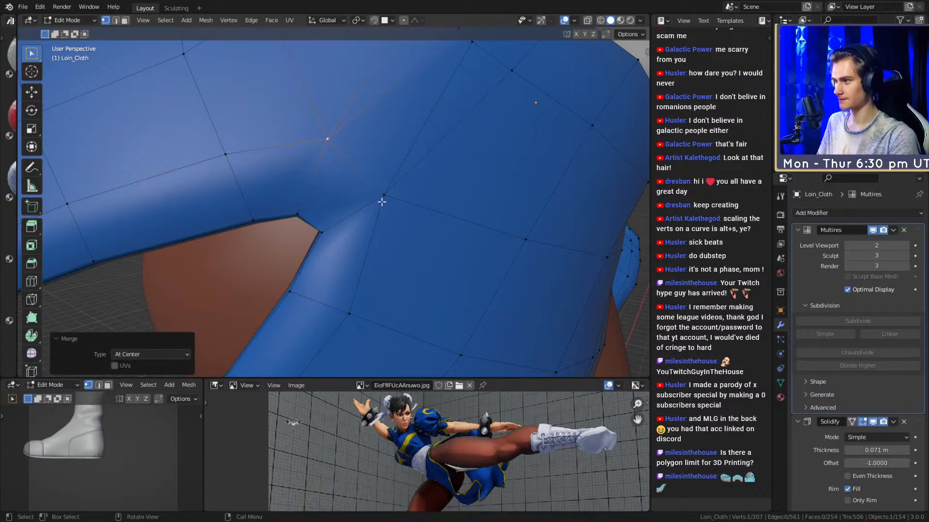
{"action": "key", "text": "g"}
{"action": "left_click", "coordinate": [464, 196]}
Merge the remaining vertex pairs of the strip between the fork and the waist edge at their centers.
{"action": "middle_click_drag", "start_coordinate": [468, 193], "coordinate": [404, 128]}
{"action": "left_click", "coordinate": [392, 117]}
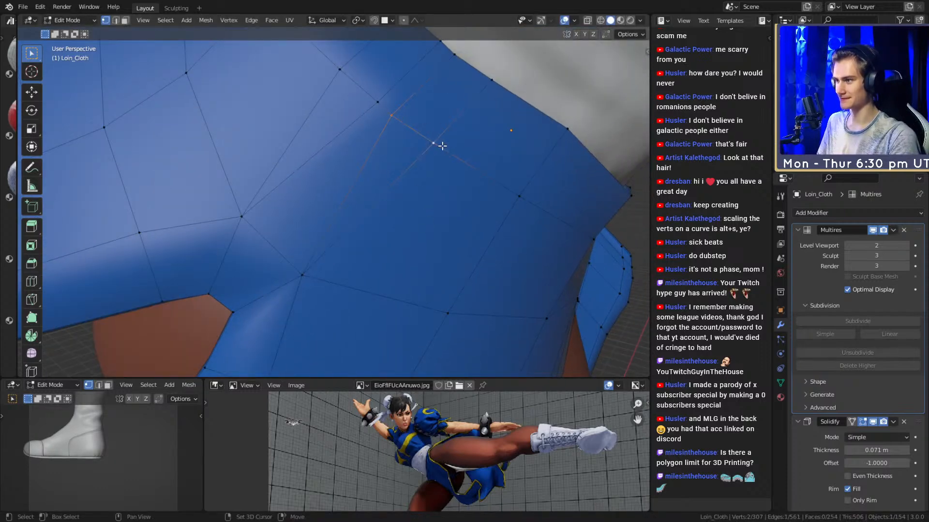
{"action": "key", "text": "shift+r"}
{"action": "left_click", "coordinate": [491, 79]}
{"action": "left_click", "coordinate": [454, 54], "text": "shift"}
{"action": "key", "text": "shift+r"}
{"action": "left_click", "coordinate": [377, 102]}
{"action": "left_click", "coordinate": [340, 69], "text": "shift"}
{"action": "key", "text": "shift+r"}
{"action": "left_click", "coordinate": [412, 129], "text": "shift"}
{"action": "key", "text": "shift+r"}
Reposition the merged vertices along the waist edge for even spacing, and inspect the smoothed cloth in Object Mode.
{"action": "middle_click_drag", "start_coordinate": [412, 130], "coordinate": [384, 216]}
{"action": "scroll", "coordinate": [384, 215], "scroll_direction": "up", "scroll_amount": 4}
{"action": "left_click", "coordinate": [404, 145]}
{"action": "left_click", "coordinate": [371, 121]}
{"action": "left_click", "coordinate": [336, 155], "text": "shift"}
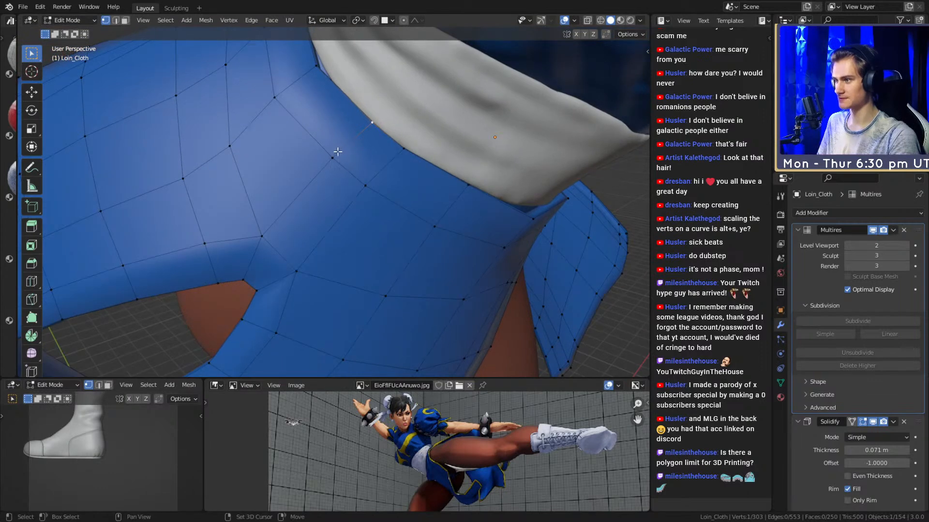
{"action": "key", "text": "g"}
{"action": "left_click", "coordinate": [415, 145]}
{"action": "left_click", "coordinate": [404, 148]}
{"action": "key", "text": "r"}
{"action": "left_click", "coordinate": [461, 172]}
{"action": "mouse_move", "coordinate": [372, 167]}
{"action": "middle_mouse_down"}
{"action": "mouse_move", "coordinate": [382, 160]}
{"action": "mouse_move", "coordinate": [389, 172]}
{"action": "middle_mouse_up"}
{"action": "key", "text": "Tab"}
{"action": "scroll", "coordinate": [381, 226], "scroll_direction": "down", "scroll_amount": 6}
{"action": "middle_click_drag", "start_coordinate": [381, 226], "coordinate": [376, 228]}
Return to Edit Mode and move the two outer corner vertices of the fork opening to tidy its edge.
{"action": "key", "text": "Tab"}
{"action": "scroll", "coordinate": [374, 227], "scroll_direction": "up", "scroll_amount": 10}
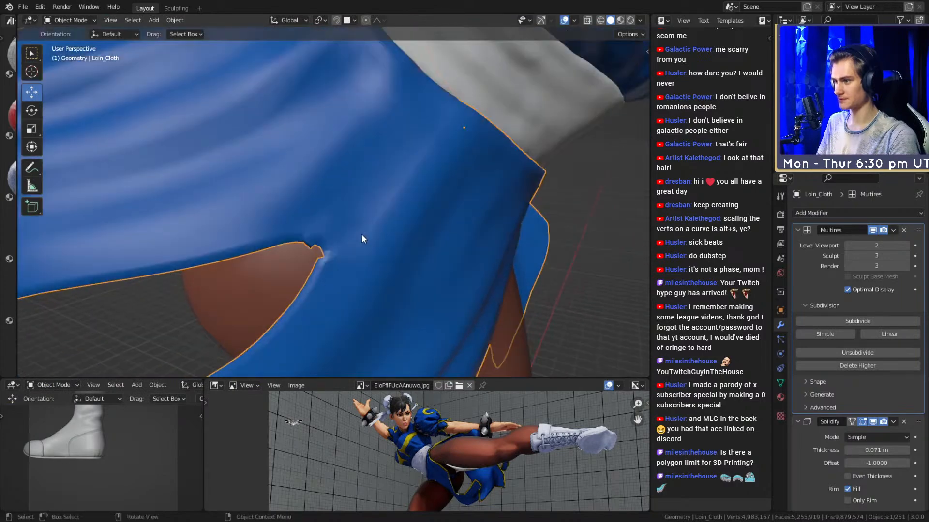
{"action": "middle_click_drag", "start_coordinate": [396, 190], "coordinate": [385, 212]}
{"action": "left_click", "coordinate": [318, 190]}
{"action": "key", "text": "g"}
{"action": "left_click", "coordinate": [381, 194]}
{"action": "left_click", "coordinate": [341, 213]}
{"action": "key", "text": "g"}
{"action": "left_click", "coordinate": [367, 218]}
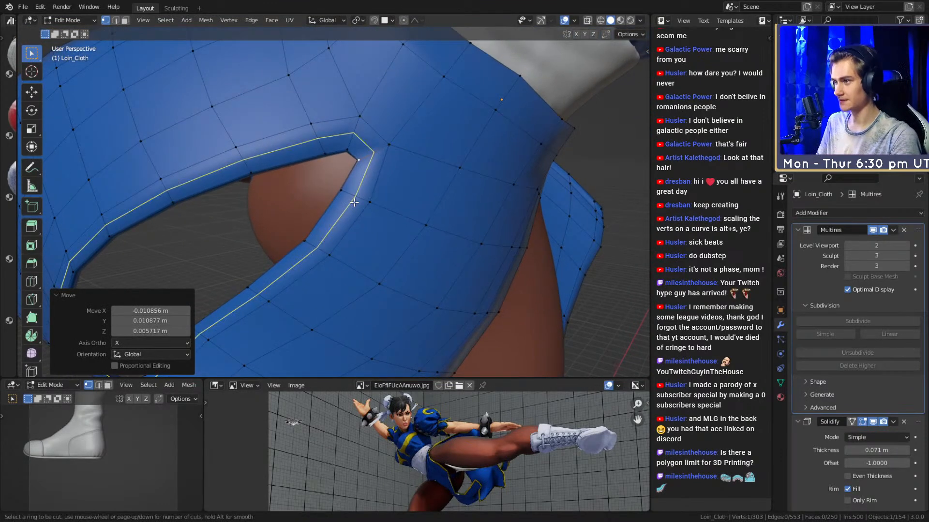
Knife-cut a diagonal edge from the inner border corner to the outer tip of the hanging panel's lower corner.
{"action": "middle_click_drag", "start_coordinate": [257, 164], "coordinate": [313, 232]}
{"action": "left_click", "coordinate": [304, 225]}
{"action": "key", "text": "KP_Decimal"}
{"action": "scroll", "coordinate": [318, 221], "scroll_direction": "down", "scroll_amount": 6}
{"action": "key", "text": "k"}
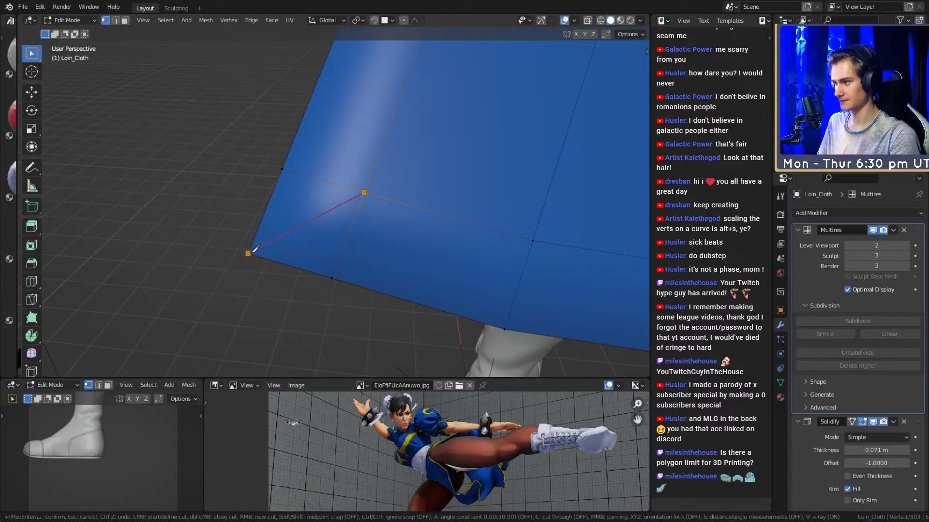
{"action": "key", "text": "Return"}
{"action": "mouse_move", "coordinate": [327, 234]}
{"action": "middle_mouse_down"}
{"action": "mouse_move", "coordinate": [355, 247]}
{"action": "mouse_move", "coordinate": [329, 235]}
{"action": "middle_mouse_up"}
{"action": "middle_click_drag", "start_coordinate": [367, 247], "coordinate": [360, 249], "text": "shift"}
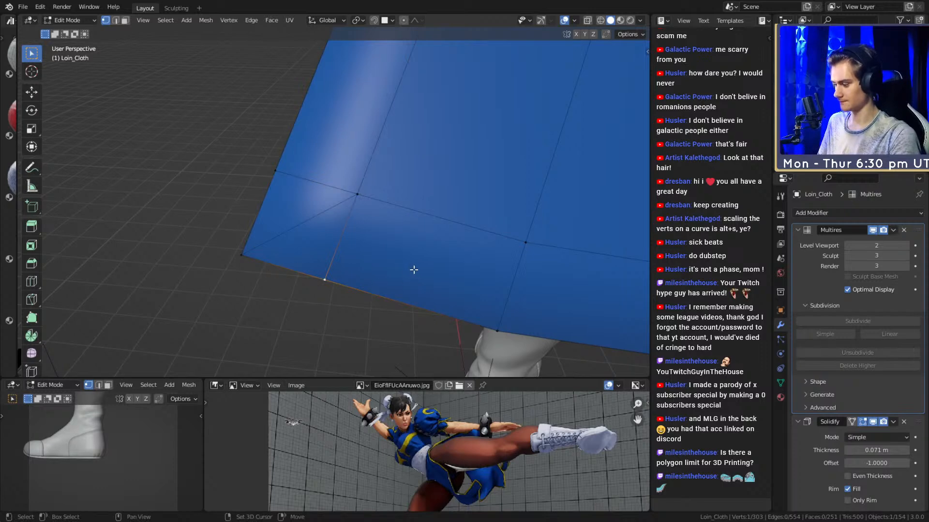
Slide the two outer edge vertices flanking the diagonal fully into the corner tip, with a factor of 1.000.
{"action": "key", "text": "g"}
{"action": "key", "text": "g"}
{"action": "left_click", "coordinate": [309, 241]}
{"action": "left_click", "coordinate": [276, 165]}
{"action": "key", "text": "g"}
{"action": "key", "text": "g"}
{"action": "left_click", "coordinate": [311, 309]}
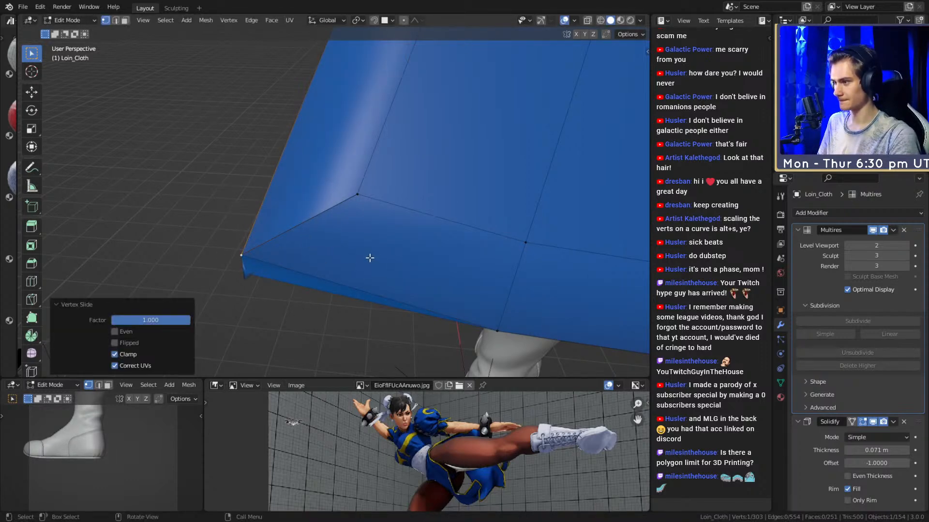
Select the overlapping vertices at the hanging panel's corner tip and merge them by distance.
{"action": "left_click", "coordinate": [242, 259]}
{"action": "key", "text": "a"}
{"action": "key", "text": "alt+a"}
{"action": "left_click", "coordinate": [244, 259]}
{"action": "key", "text": "F3"}
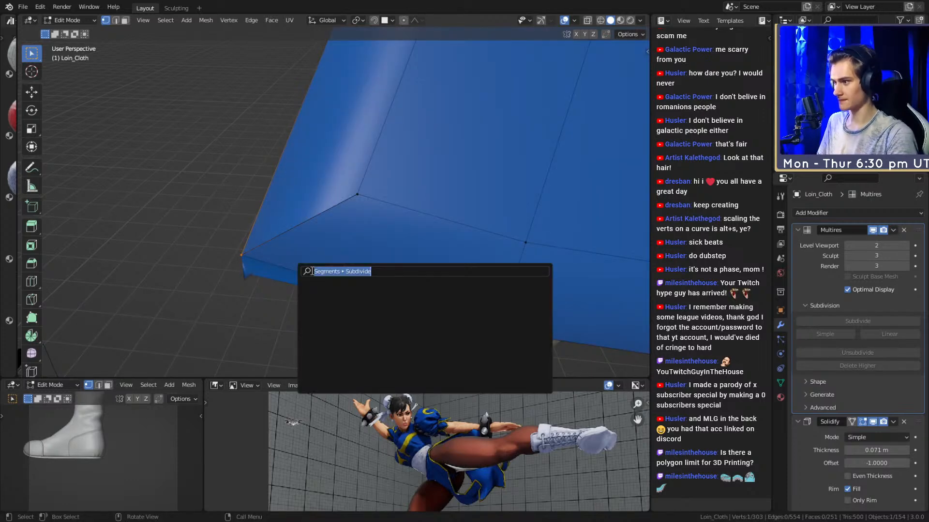
{"action": "type", "text": "merge"}
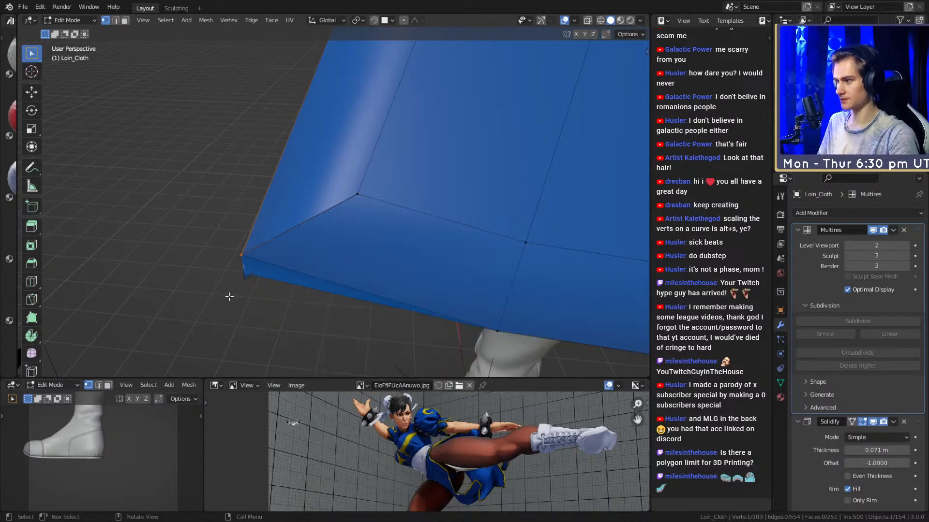
{"action": "key", "text": "alt+z"}
{"action": "left_click", "coordinate": [260, 270], "text": "ctrl"}
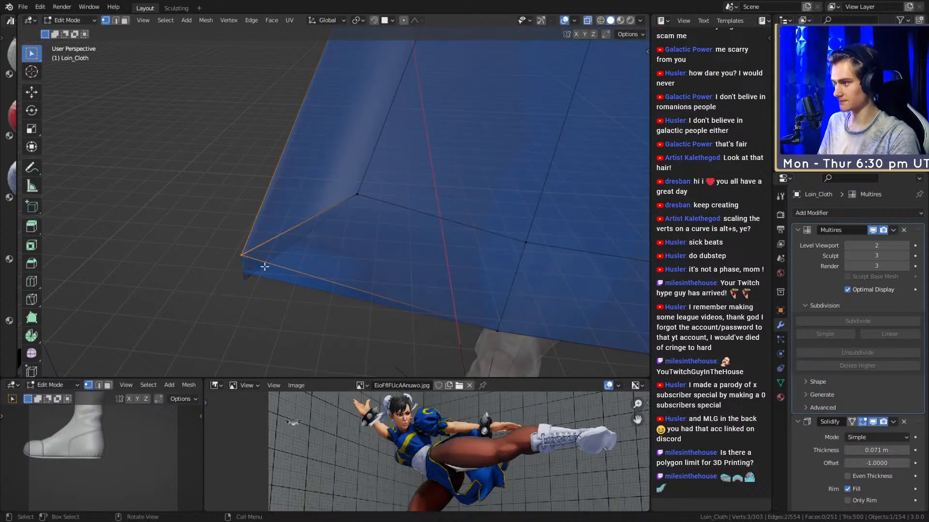
{"action": "key", "text": "alt+z"}
{"action": "key", "text": "F3"}
{"action": "type", "text": "merge"}
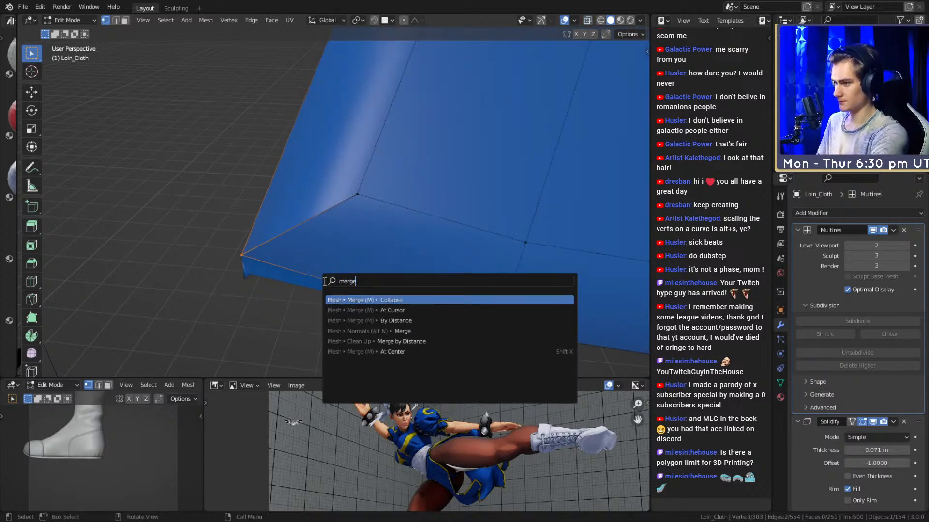
{"action": "left_click", "coordinate": [389, 321]}
{"action": "middle_click_drag", "start_coordinate": [406, 278], "coordinate": [305, 240]}
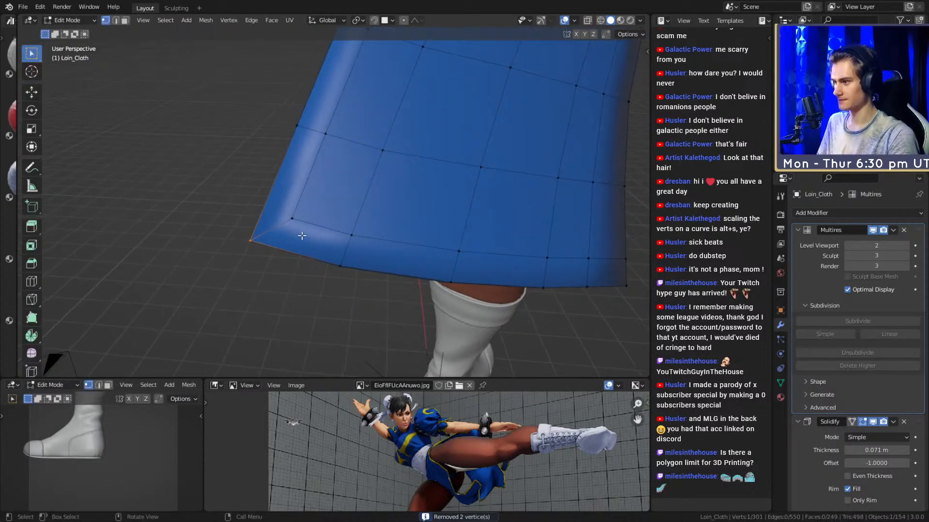
Slide the short border edge at the hanging panel's other lower corner toward the side edge by about 0.36.
{"action": "key", "text": "ctrl+r"}
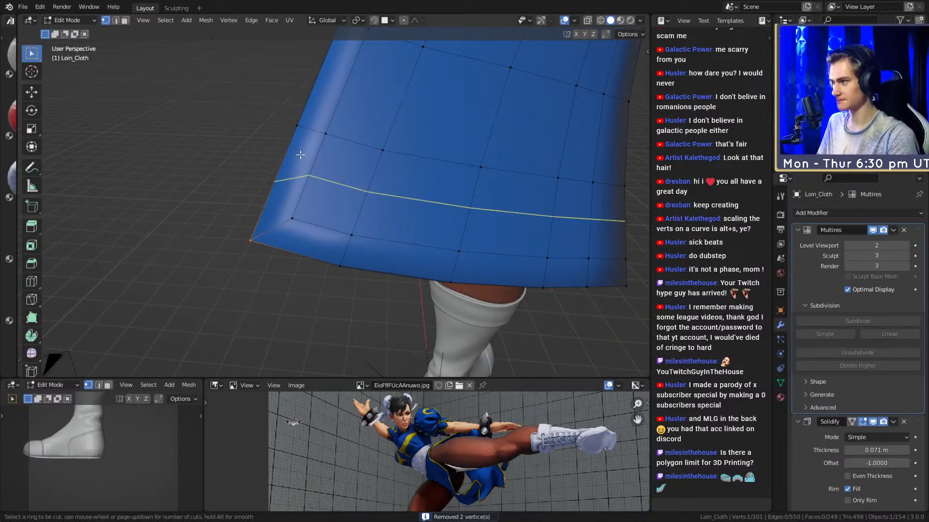
{"action": "middle_click_drag", "start_coordinate": [482, 265], "coordinate": [340, 277]}
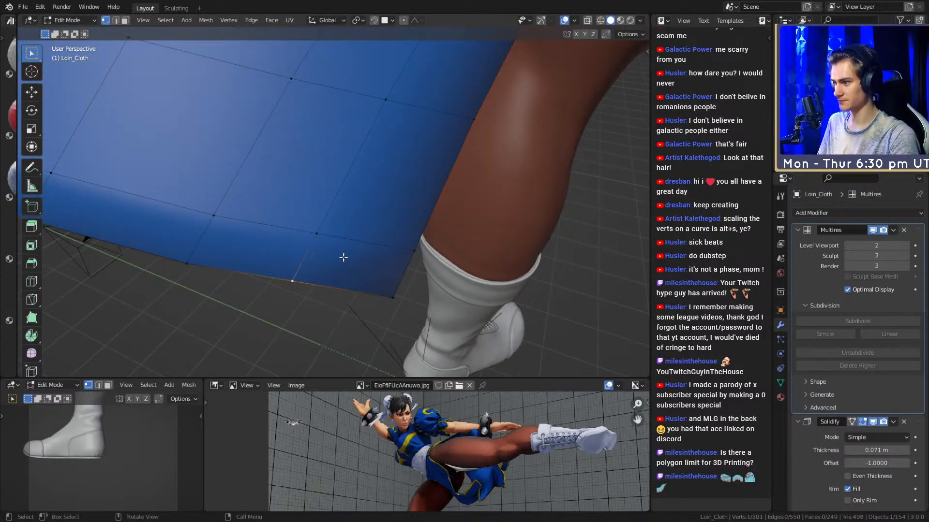
{"action": "middle_click_drag", "start_coordinate": [396, 223], "coordinate": [314, 259]}
{"action": "key", "text": "2"}
{"action": "left_click", "coordinate": [316, 259]}
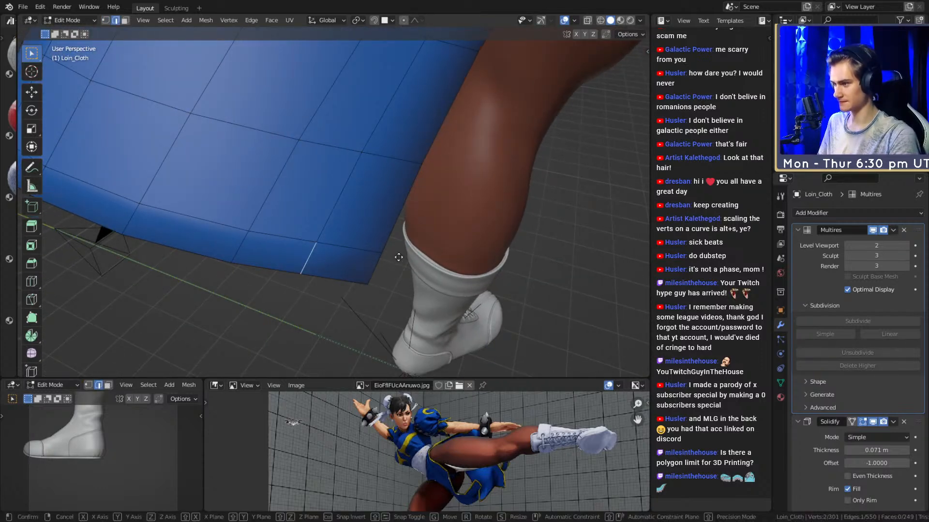
{"action": "key", "text": "g"}
{"action": "key", "text": "g"}
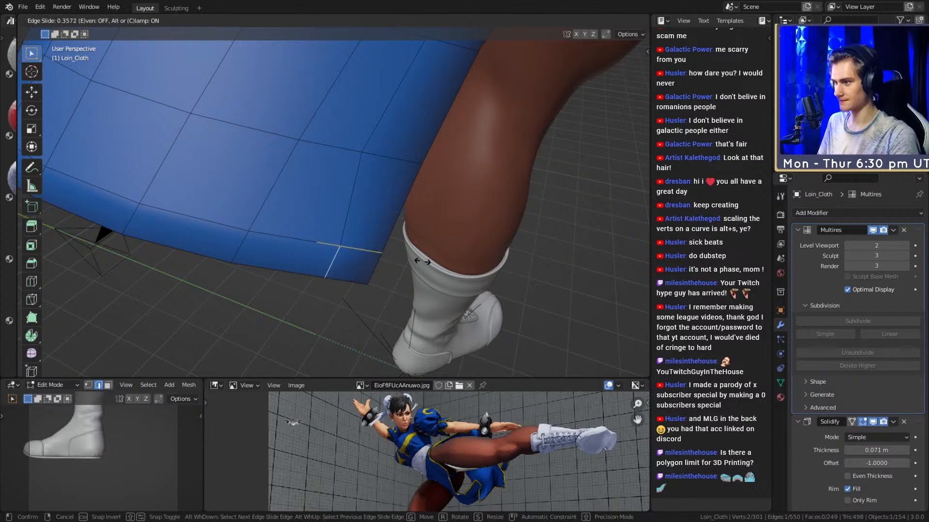
{"action": "left_click", "coordinate": [423, 262]}
Slide the first inner border vertices above that corner toward the hanging panel's side edge to narrow the border.
{"action": "key", "text": "1"}
{"action": "left_click", "coordinate": [378, 149]}
{"action": "middle_click_drag", "start_coordinate": [425, 150], "coordinate": [408, 183]}
{"action": "key", "text": "shift+v"}
{"action": "left_click", "coordinate": [491, 150]}
{"action": "key", "text": "shift+v"}
{"action": "left_click", "coordinate": [415, 189]}
{"action": "left_click", "coordinate": [368, 140]}
{"action": "key", "text": "shift+v"}
{"action": "left_click", "coordinate": [429, 150]}
{"action": "left_click", "coordinate": [313, 238]}
{"action": "key", "text": "shift+v"}
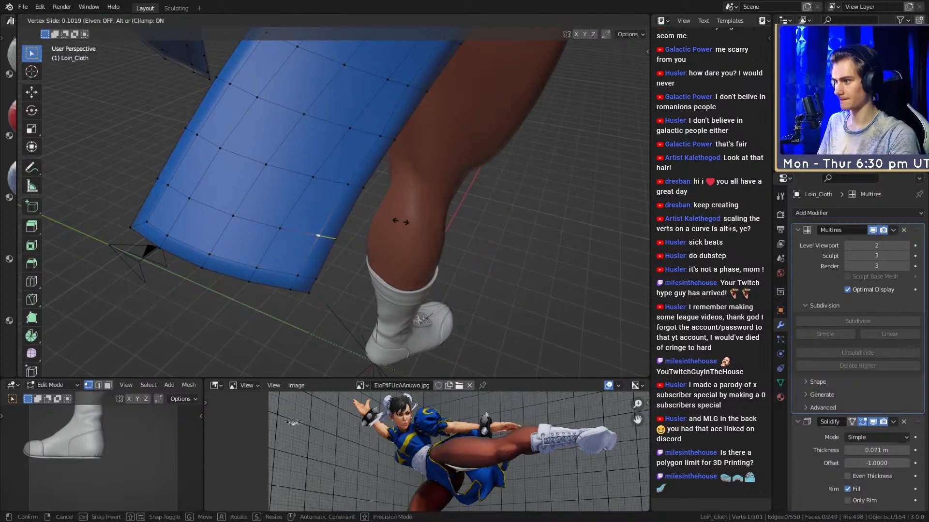
{"action": "left_click", "coordinate": [403, 213]}
Continue sliding the remaining inner border vertices toward the side edge, using factors such as 0.346 and 0.195.
{"action": "middle_click_drag", "start_coordinate": [401, 185], "coordinate": [379, 224], "text": "shift"}
{"action": "left_click", "coordinate": [370, 148]}
{"action": "key", "text": "shift+v"}
{"action": "left_click", "coordinate": [443, 161]}
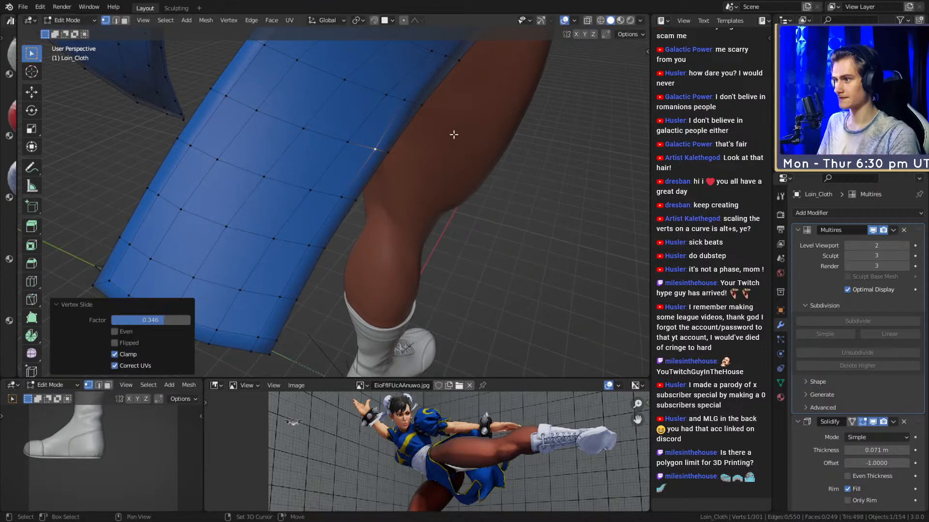
{"action": "middle_click_drag", "start_coordinate": [445, 145], "coordinate": [356, 181]}
{"action": "left_click", "coordinate": [361, 175]}
{"action": "key", "text": "shift+v"}
{"action": "left_click", "coordinate": [457, 169]}
{"action": "middle_click_drag", "start_coordinate": [426, 148], "coordinate": [402, 182], "text": "shift"}
{"action": "left_click", "coordinate": [366, 181]}
{"action": "key", "text": "g"}
{"action": "key", "text": "g"}
{"action": "left_click", "coordinate": [432, 174]}
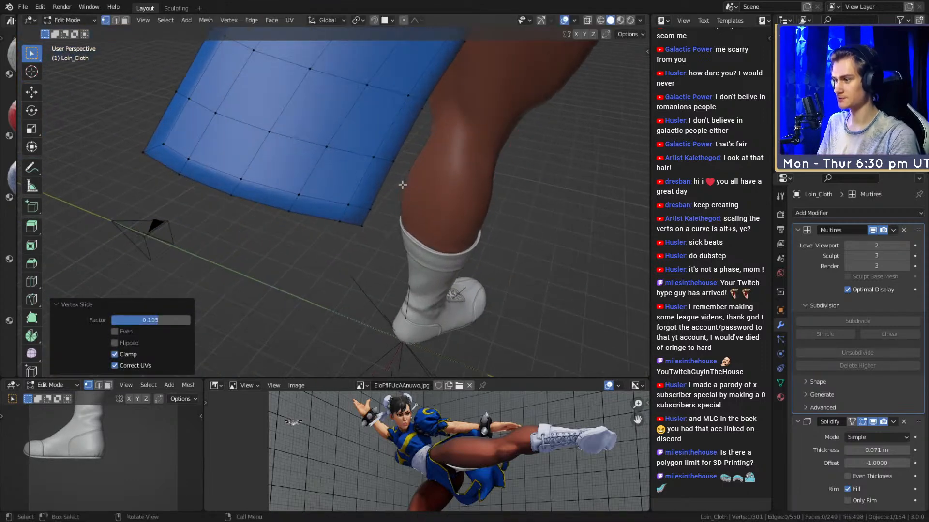
Knife-cut a diagonal from the inner border corner to the outer tip of the hanging panel's second lower corner.
{"action": "scroll", "coordinate": [357, 209], "scroll_direction": "up", "scroll_amount": 3}
{"action": "scroll", "coordinate": [362, 219], "scroll_direction": "down", "scroll_amount": 1}
{"action": "key", "text": "k"}
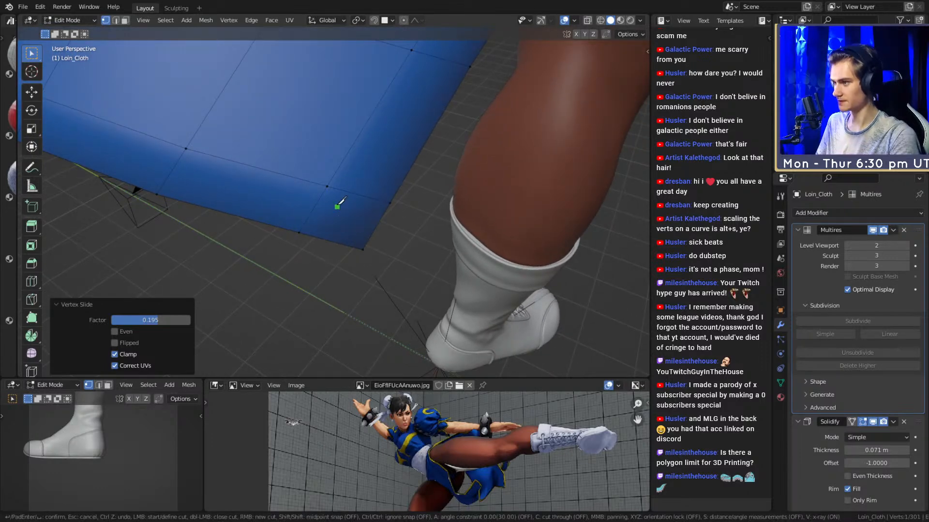
{"action": "left_click", "coordinate": [361, 248]}
{"action": "key", "text": "Return"}
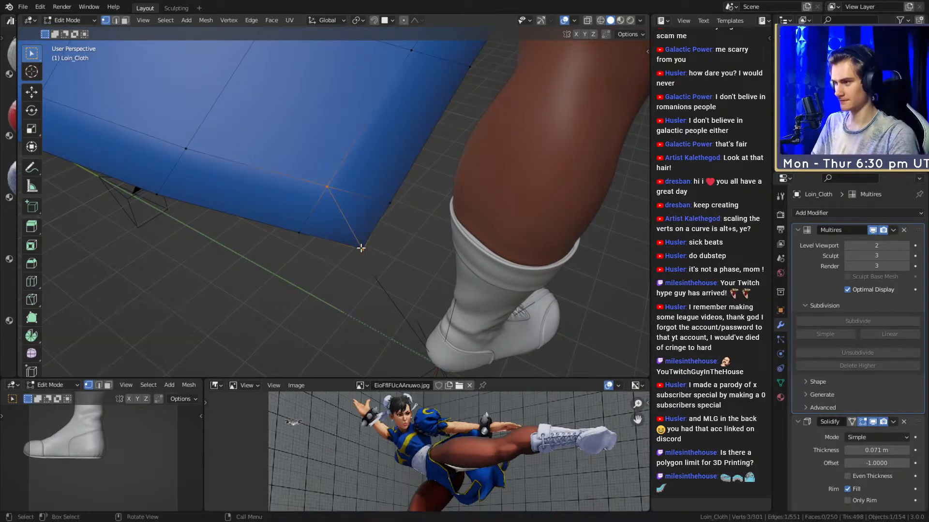
Dissolve the two outer edge vertices on either side of the new corner diagonal.
{"action": "left_click", "coordinate": [390, 200]}
{"action": "key", "text": "x"}
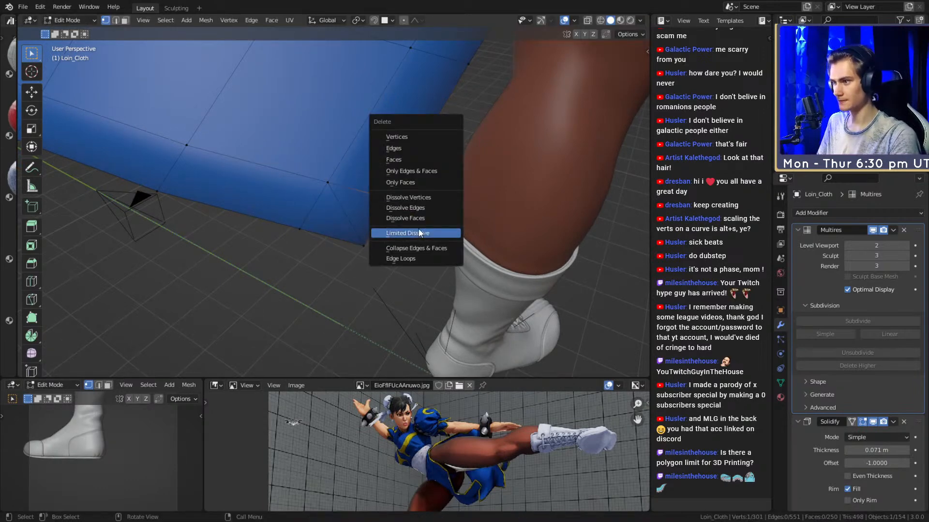
{"action": "left_click", "coordinate": [421, 198]}
{"action": "key", "text": "x"}
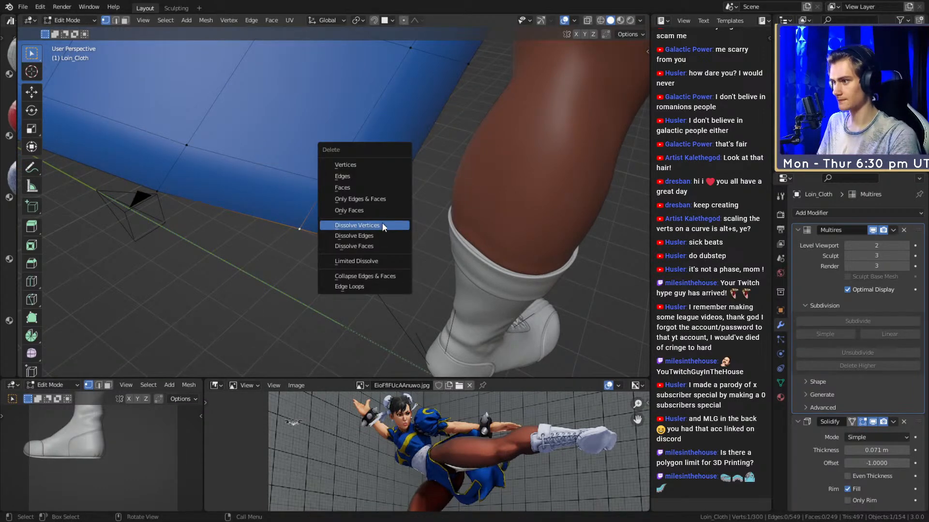
{"action": "left_click", "coordinate": [382, 225]}
{"action": "mouse_move", "coordinate": [340, 203]}
{"action": "middle_mouse_down"}
{"action": "mouse_move", "coordinate": [429, 209]}
{"action": "mouse_move", "coordinate": [345, 212]}
{"action": "mouse_move", "coordinate": [382, 216]}
{"action": "middle_mouse_up"}
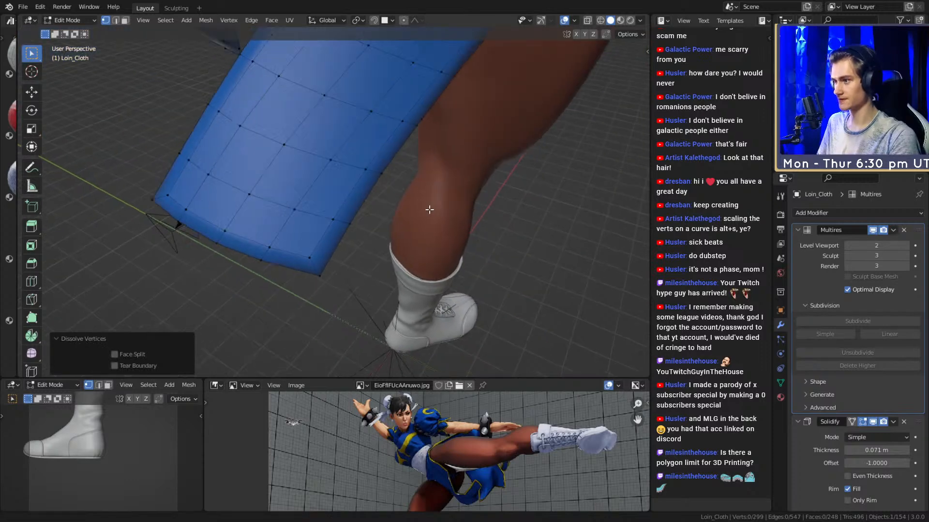
Set the Multires viewport level to 0 and resume editing the loin cloth mesh.
{"action": "key", "text": "Tab"}
{"action": "left_click", "coordinate": [847, 246]}
{"action": "left_click", "coordinate": [848, 246]}
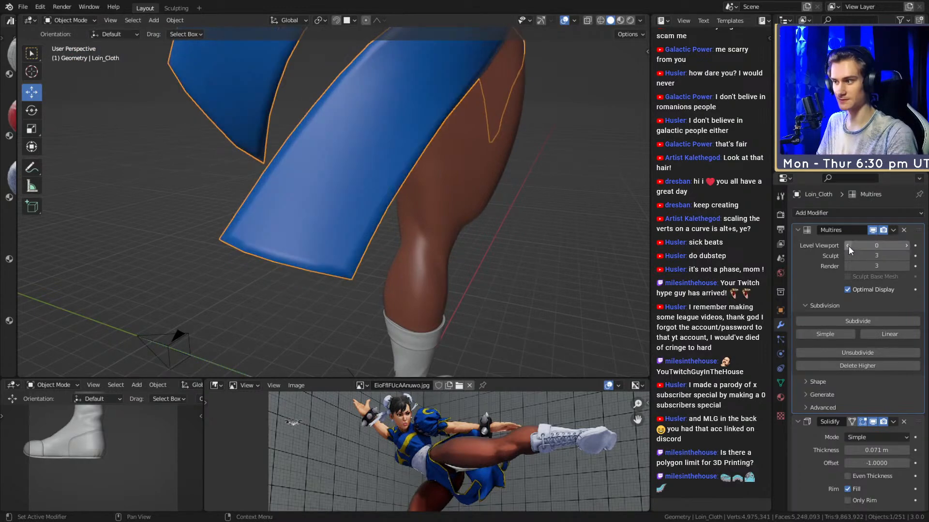
{"action": "middle_click_drag", "start_coordinate": [611, 267], "coordinate": [449, 183]}
{"action": "key", "text": "Tab"}
{"action": "middle_click_drag", "start_coordinate": [401, 168], "coordinate": [250, 156]}
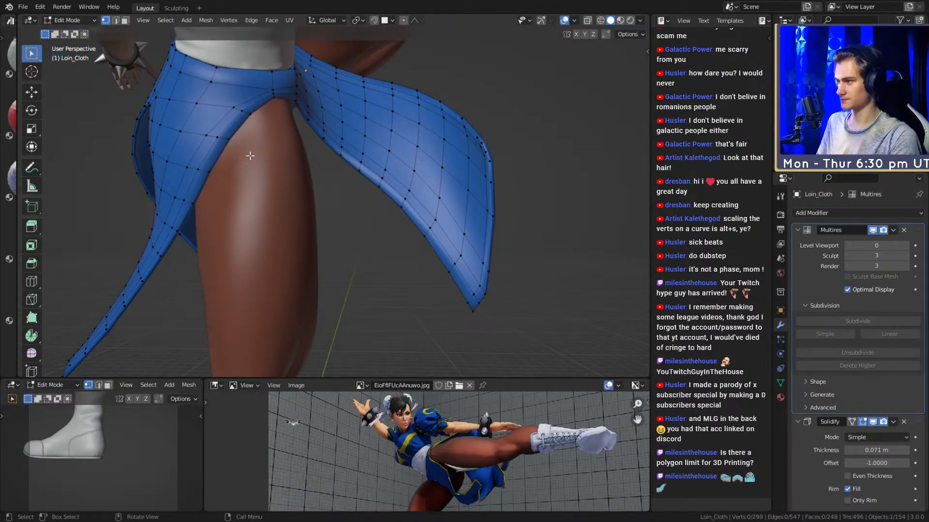
Knife-cut a diagonal from the inner border corner to the pointed tip of the flared panel.
{"action": "key", "text": "ctrl+r"}
{"action": "key", "text": "Escape"}
{"action": "middle_click_drag", "start_coordinate": [246, 113], "coordinate": [341, 252]}
{"action": "key", "text": "k"}
{"action": "left_click", "coordinate": [327, 279]}
{"action": "key", "text": "Return"}
Dissolve the two outer edge vertices flanking the diagonal at the flared panel's pointed tip.
{"action": "key", "text": "x"}
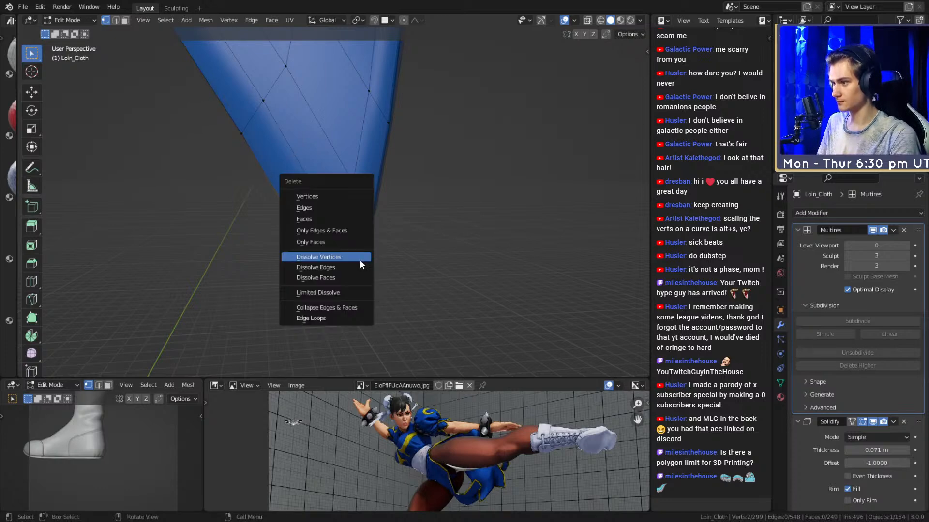
{"action": "left_click", "coordinate": [344, 268]}
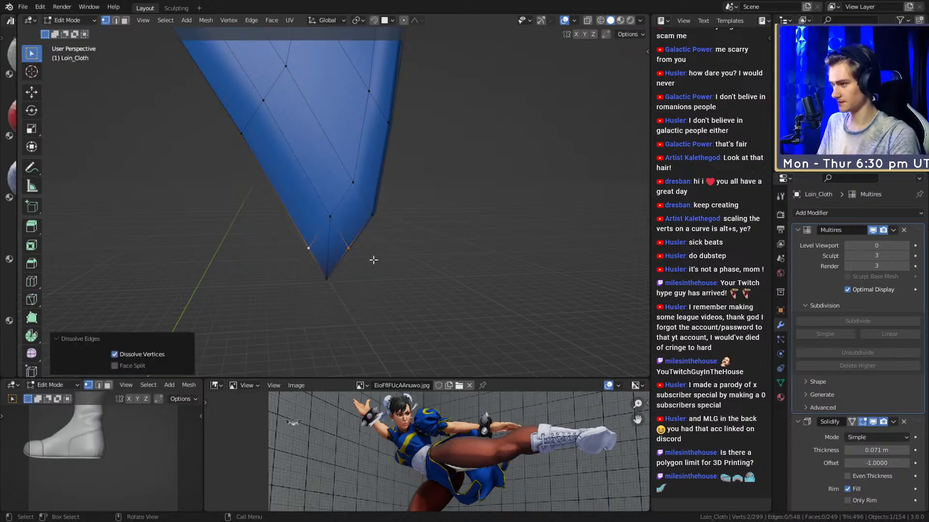
{"action": "key", "text": "x"}
{"action": "left_click", "coordinate": [350, 254]}
Move the outer edge vertex below the flared panel's other corner by X -0.018022, Y 0.022687, Z 0.001097 m.
{"action": "middle_click_drag", "start_coordinate": [350, 253], "coordinate": [422, 205]}
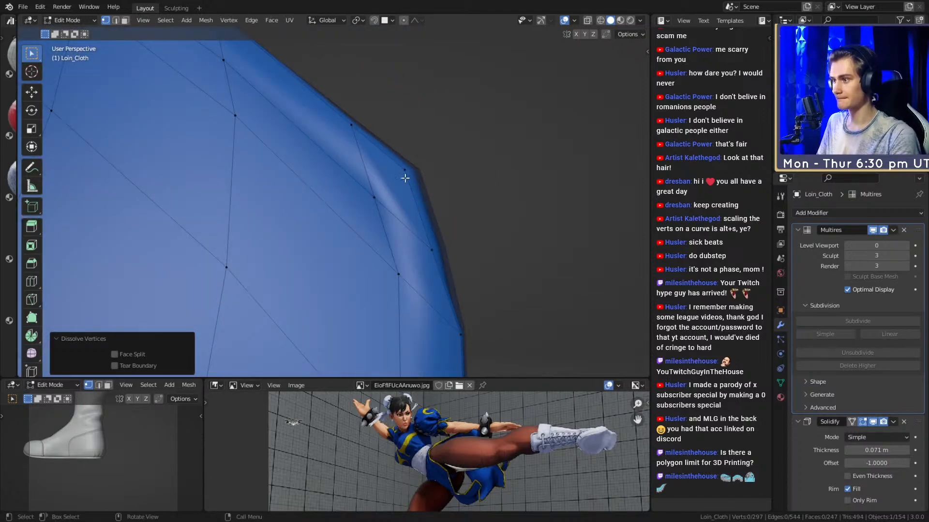
{"action": "scroll", "coordinate": [430, 179], "scroll_direction": "up", "scroll_amount": 3}
{"action": "left_click", "coordinate": [507, 251]}
{"action": "key", "text": "g"}
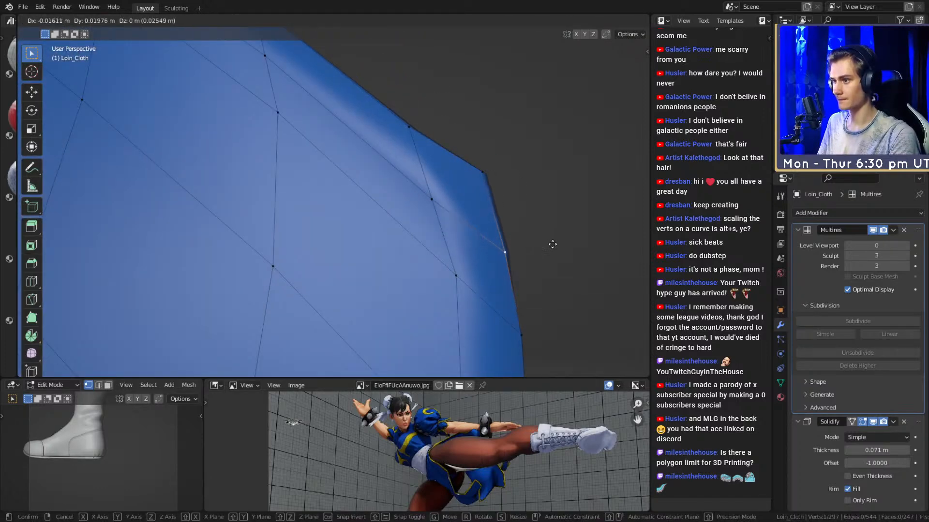
{"action": "left_click", "coordinate": [521, 251]}
Knife-cut a diagonal from the inner border vertex to the outer point of the flared panel's other corner.
{"action": "key", "text": "k"}
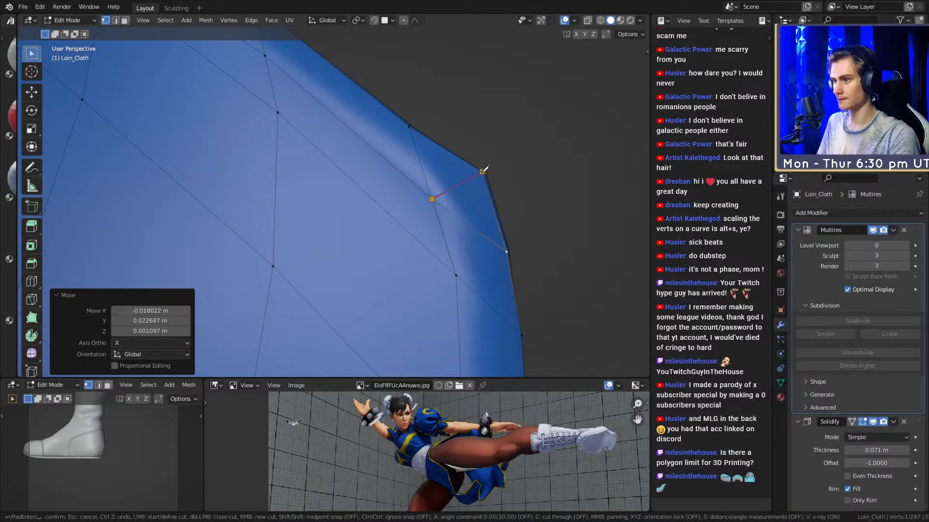
{"action": "left_click", "coordinate": [483, 170]}
{"action": "key", "text": "Return"}
Dissolve the two outer edge vertices flanking the diagonal at the flared panel's second corner.
{"action": "left_click", "coordinate": [506, 252]}
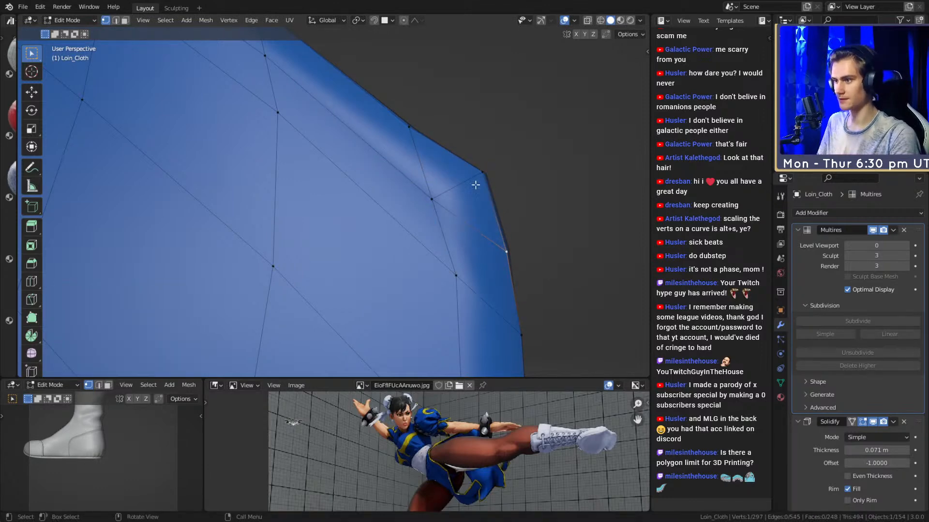
{"action": "left_click", "coordinate": [420, 134], "text": "shift"}
{"action": "key", "text": "x"}
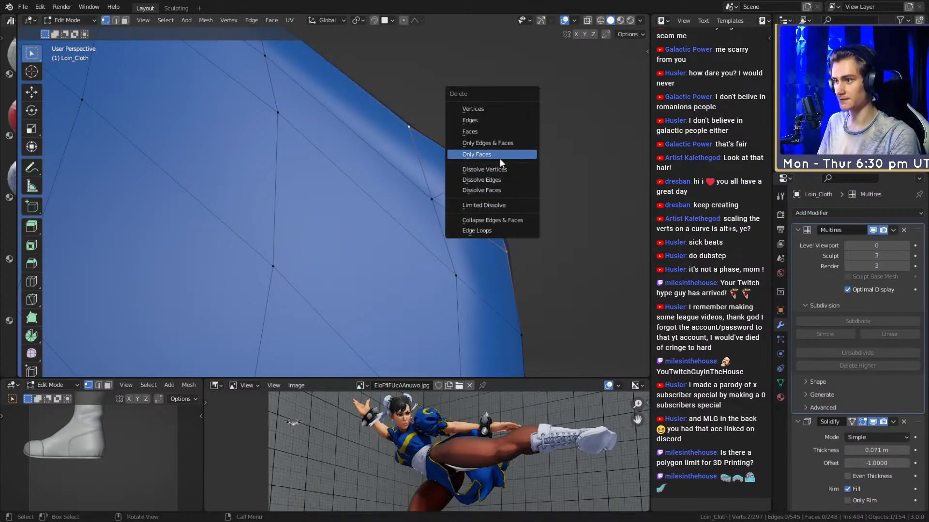
{"action": "key", "text": "Escape"}
{"action": "key", "text": "x"}
{"action": "key", "text": "Escape"}
{"action": "key", "text": "x"}
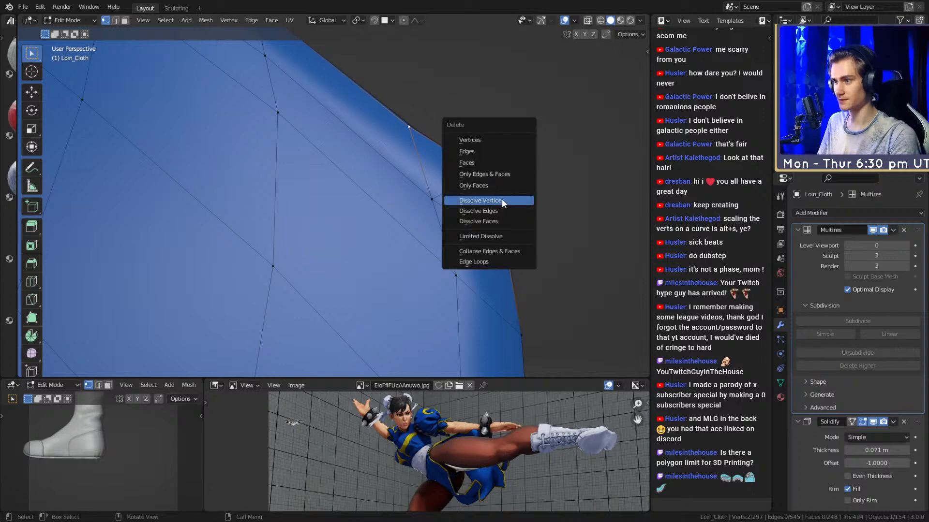
{"action": "left_click", "coordinate": [501, 200]}
Slide the inner border vertex at the next panel's side corner closer to the outer edge.
{"action": "scroll", "coordinate": [474, 191], "scroll_direction": "down", "scroll_amount": 3}
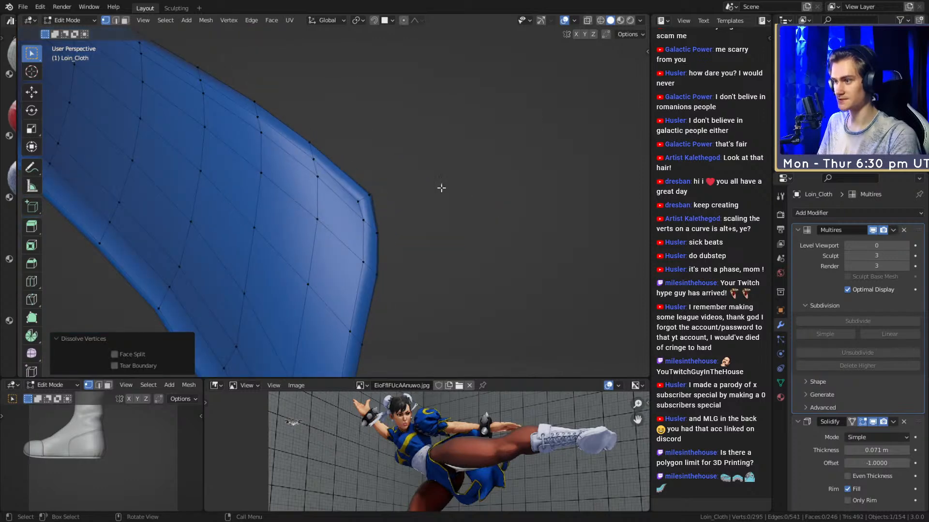
{"action": "scroll", "coordinate": [429, 209], "scroll_direction": "up", "scroll_amount": 3}
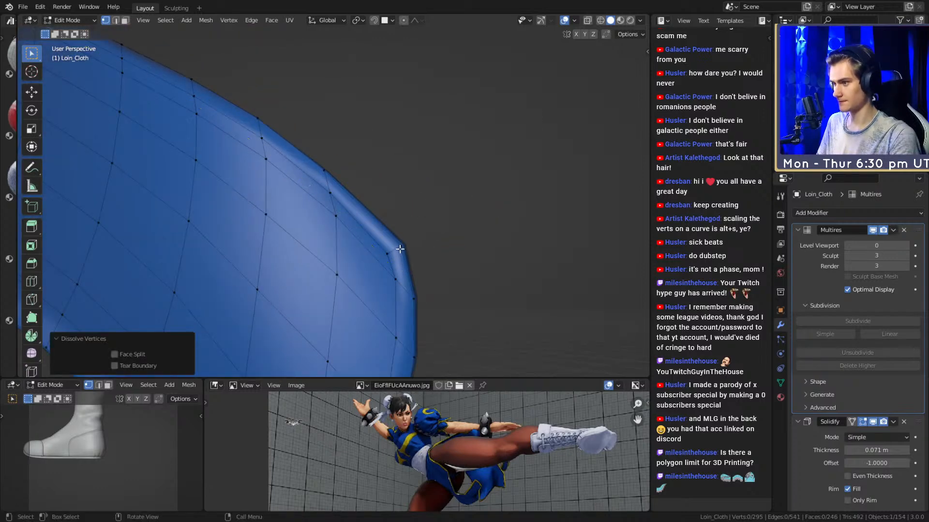
{"action": "middle_click_drag", "start_coordinate": [324, 175], "coordinate": [404, 177]}
{"action": "scroll", "coordinate": [285, 167], "scroll_direction": "down", "scroll_amount": 3}
{"action": "key", "text": "ctrl+r"}
{"action": "right_click", "coordinate": [362, 118]}
{"action": "scroll", "coordinate": [362, 121], "scroll_direction": "down", "scroll_amount": 5}
{"action": "scroll", "coordinate": [404, 182], "scroll_direction": "up", "scroll_amount": 3}
{"action": "scroll", "coordinate": [305, 170], "scroll_direction": "up", "scroll_amount": 2}
{"action": "middle_click_drag", "start_coordinate": [304, 169], "coordinate": [384, 166], "text": "shift"}
{"action": "left_click", "coordinate": [320, 207], "text": "shift"}
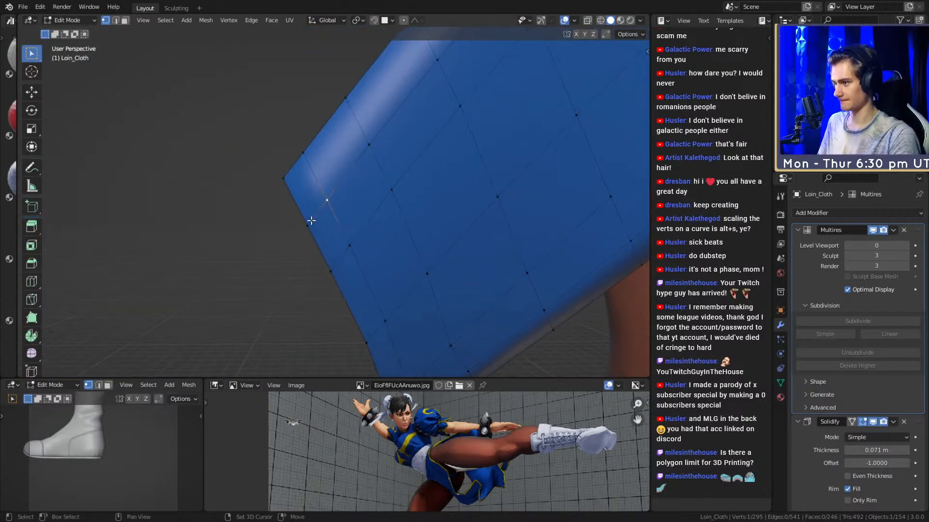
{"action": "key", "text": "shift+v"}
{"action": "left_click", "coordinate": [307, 202]}
Slide the next inner border vertices beyond that side corner outward to narrow the trim border.
{"action": "key", "text": "shift+v"}
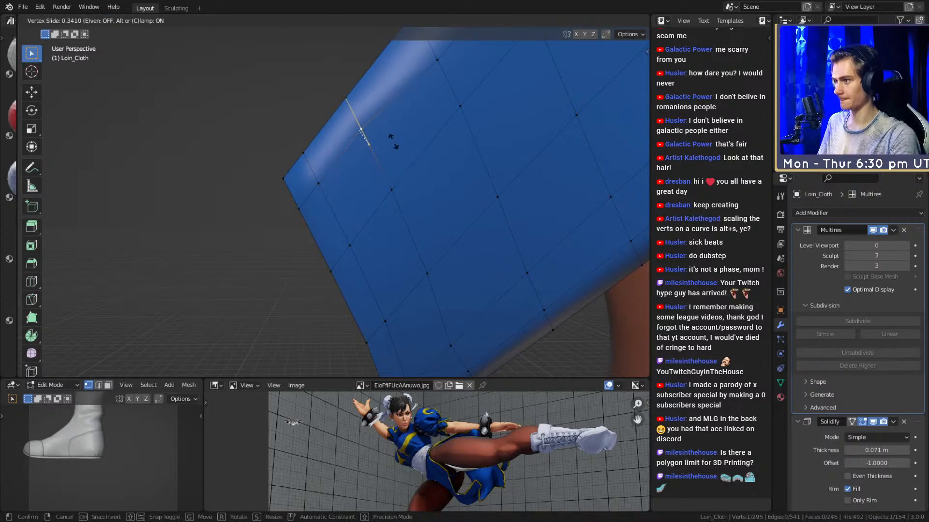
{"action": "left_click", "coordinate": [382, 145]}
{"action": "middle_click_drag", "start_coordinate": [382, 145], "coordinate": [373, 198], "text": "shift"}
{"action": "key", "text": "shift+v"}
{"action": "left_click", "coordinate": [376, 206]}
{"action": "key", "text": "shift+v"}
{"action": "left_click", "coordinate": [396, 150]}
Slide two more inner border vertices outward along the panel's long curved edge.
{"action": "middle_click_drag", "start_coordinate": [397, 150], "coordinate": [359, 196]}
{"action": "left_click", "coordinate": [325, 204]}
{"action": "key", "text": "shift+v"}
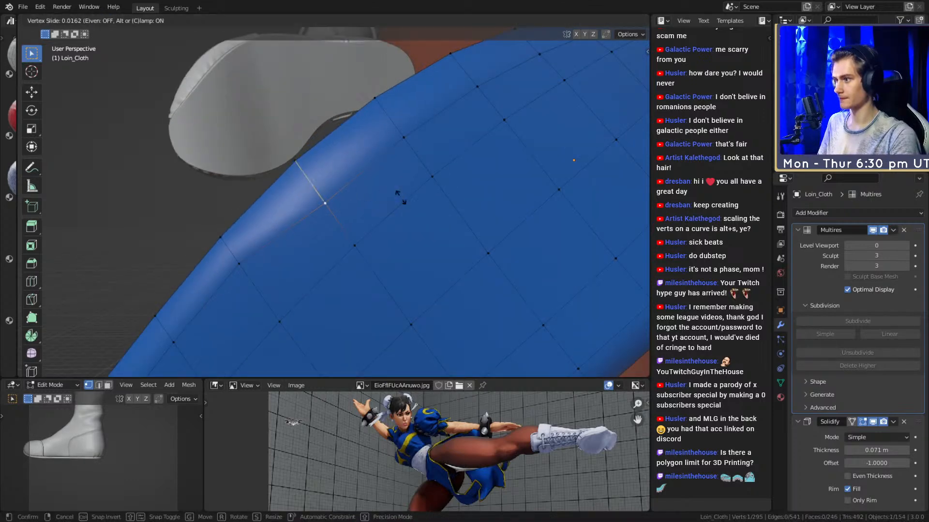
{"action": "left_click", "coordinate": [312, 183]}
{"action": "left_click", "coordinate": [403, 137]}
{"action": "key", "text": "shift+v"}
{"action": "left_click", "coordinate": [448, 149]}
Edge-slide the following inner border vertices toward the curved outer edge, moving the last pair by a factor of -0.258.
{"action": "middle_click_drag", "start_coordinate": [483, 141], "coordinate": [425, 180]}
{"action": "left_click", "coordinate": [374, 180]}
{"action": "right_click", "coordinate": [357, 162]}
{"action": "key", "text": "Escape"}
{"action": "left_click", "coordinate": [398, 123], "text": "shift"}
{"action": "middle_click_drag", "start_coordinate": [471, 155], "coordinate": [458, 130]}
{"action": "key", "text": "g"}
{"action": "key", "text": "g"}
{"action": "left_click", "coordinate": [446, 162]}
{"action": "left_click", "coordinate": [345, 227]}
{"action": "key", "text": "g"}
{"action": "key", "text": "g"}
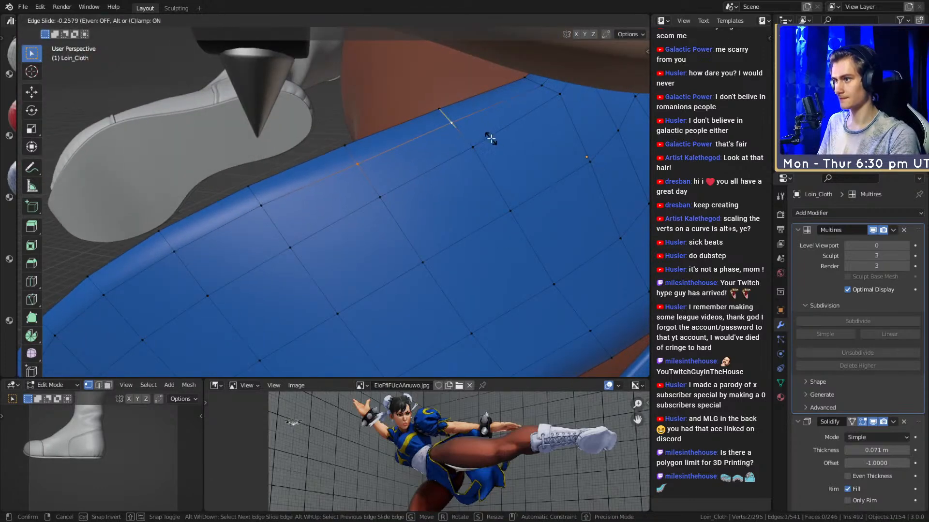
{"action": "left_click", "coordinate": [491, 138]}
Knife-cut a diagonal from the inner border vertex to the panel's side corner and dissolve the two flanking outer edge vertices.
{"action": "middle_click_drag", "start_coordinate": [259, 159], "coordinate": [378, 210]}
{"action": "key", "text": "k"}
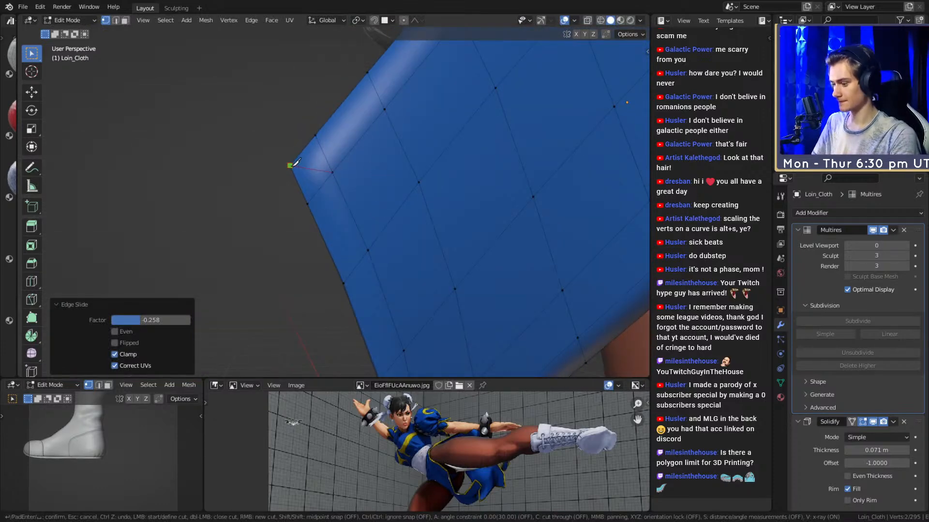
{"action": "left_click", "coordinate": [296, 162]}
{"action": "key", "text": "Return"}
{"action": "key", "text": "x"}
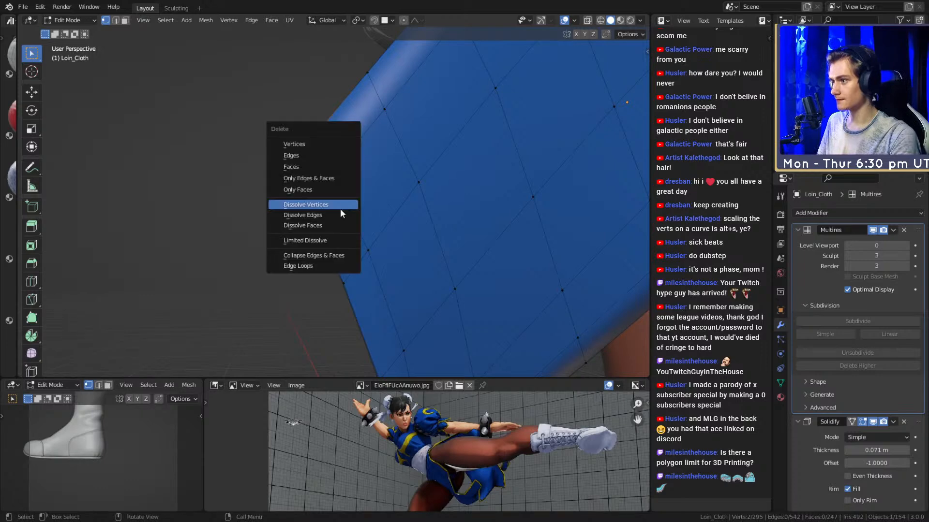
{"action": "left_click", "coordinate": [327, 206]}
Knife-cut a diagonal to the same panel's lowest tip and dissolve the two outer edge vertices flanking it.
{"action": "middle_click_drag", "start_coordinate": [325, 211], "coordinate": [373, 235]}
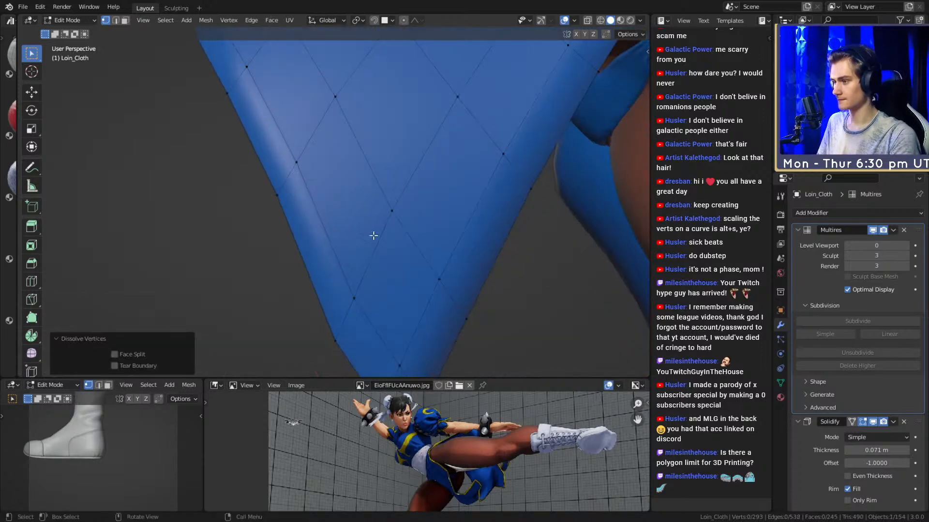
{"action": "scroll", "coordinate": [373, 236], "scroll_direction": "down", "scroll_amount": 3}
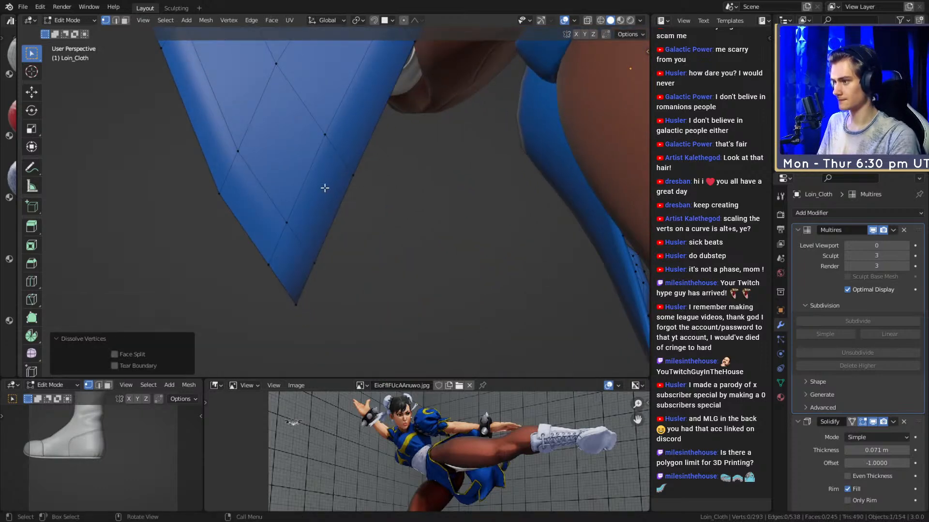
{"action": "key", "text": "k"}
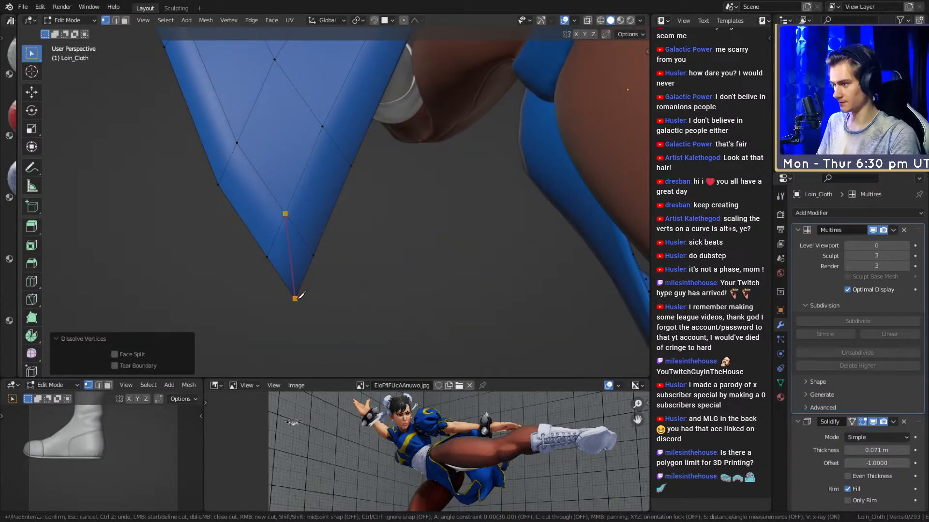
{"action": "left_click", "coordinate": [295, 298]}
{"action": "key", "text": "Return"}
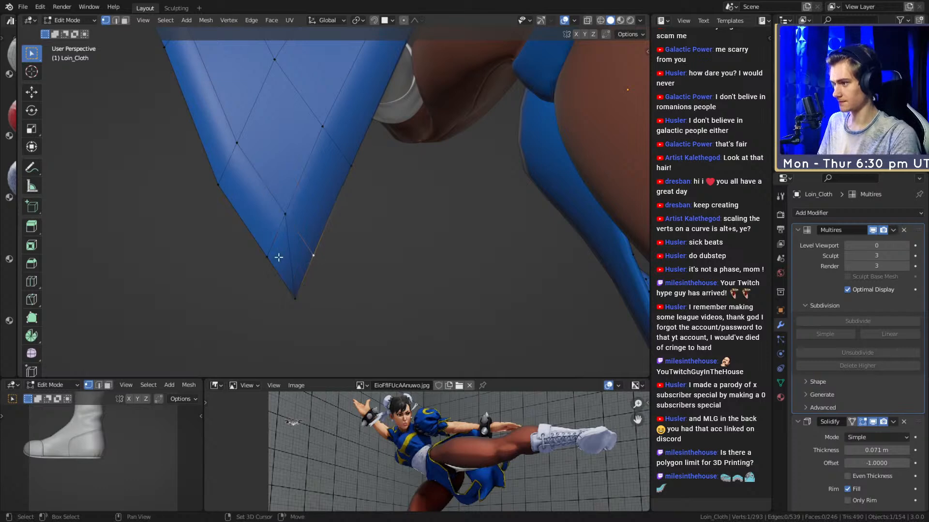
{"action": "left_click", "coordinate": [279, 257], "text": "shift"}
{"action": "key", "text": "x"}
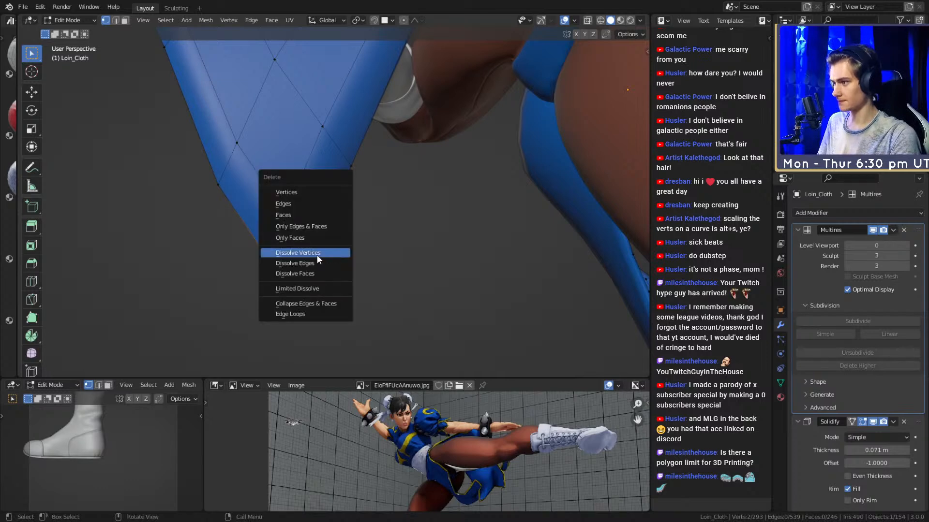
{"action": "left_click", "coordinate": [298, 253]}
Examine the loin cloth's panels, corners and fork from several angles in Object Mode and Edit Mode.
{"action": "key", "text": "Tab"}
{"action": "middle_click_drag", "start_coordinate": [364, 193], "coordinate": [358, 278]}
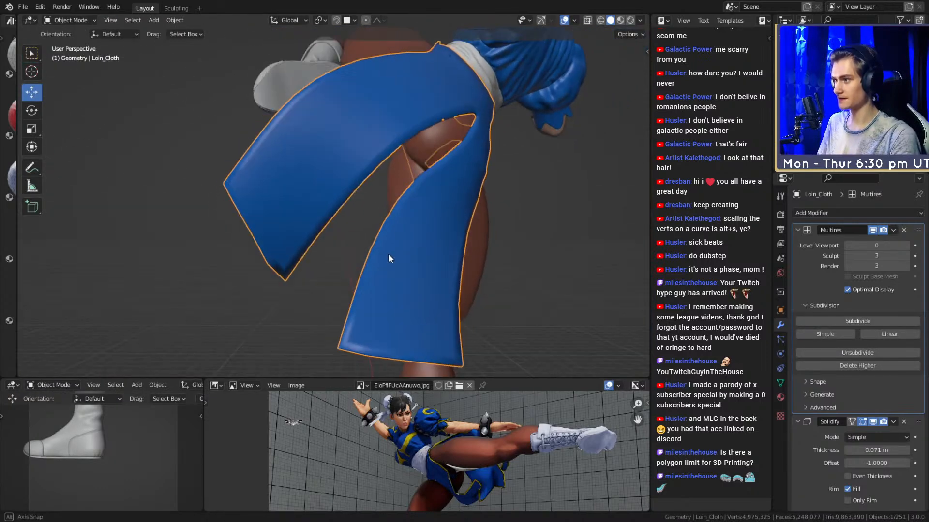
{"action": "key", "text": "Tab"}
{"action": "key", "text": "ctrl+r"}
{"action": "key", "text": "Escape"}
{"action": "middle_click_drag", "start_coordinate": [348, 298], "coordinate": [436, 243]}
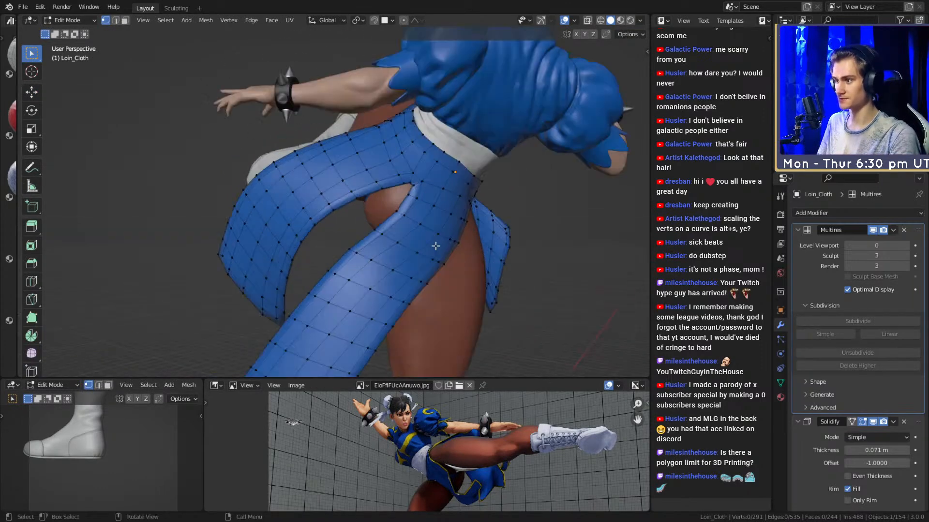
{"action": "scroll", "coordinate": [435, 243], "scroll_direction": "up", "scroll_amount": 6}
{"action": "key", "text": "Tab"}
{"action": "middle_click_drag", "start_coordinate": [377, 186], "coordinate": [379, 234]}
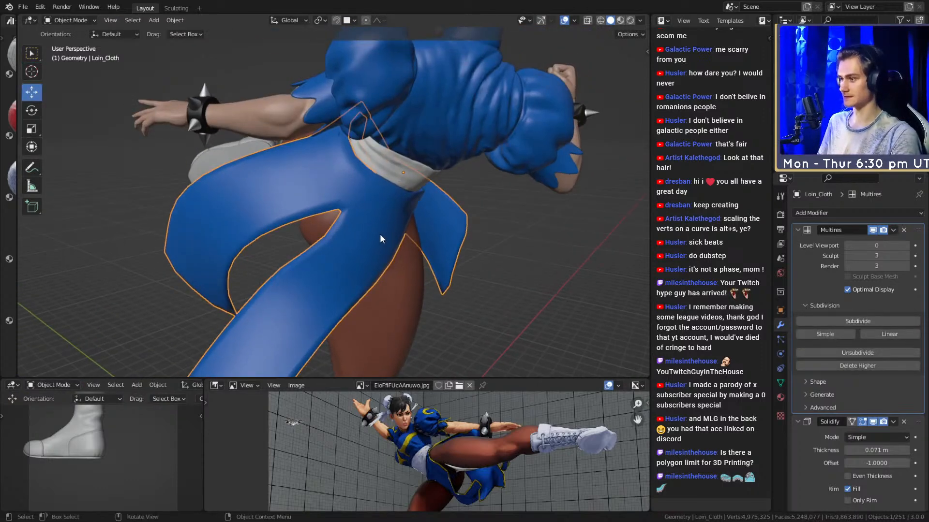
Shade the loin cloth flat and inspect its sculpted surface around the fork in the Sculpting workspace.
{"action": "right_click", "coordinate": [372, 233]}
{"action": "left_click", "coordinate": [338, 244]}
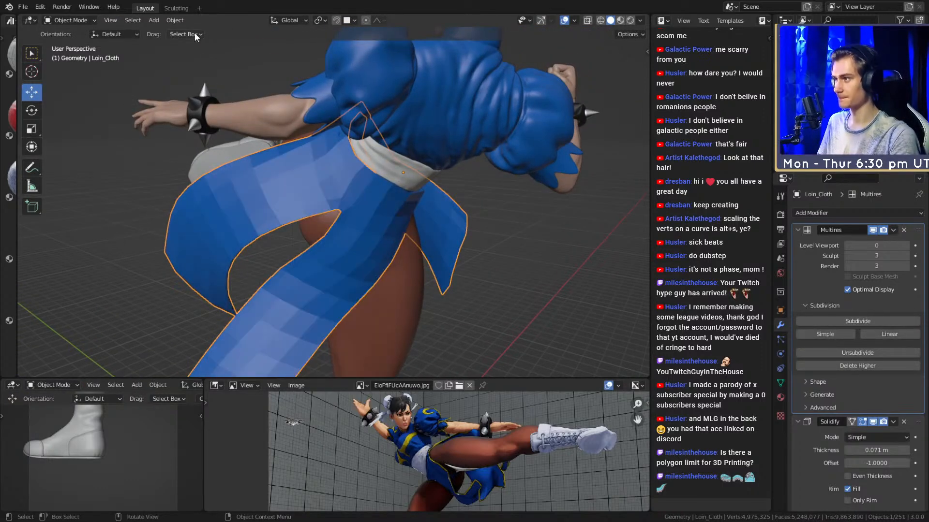
{"action": "left_click", "coordinate": [174, 7]}
{"action": "mouse_move", "coordinate": [252, 237]}
{"action": "middle_mouse_down"}
{"action": "mouse_move", "coordinate": [370, 200]}
{"action": "mouse_move", "coordinate": [333, 203]}
{"action": "middle_mouse_up"}
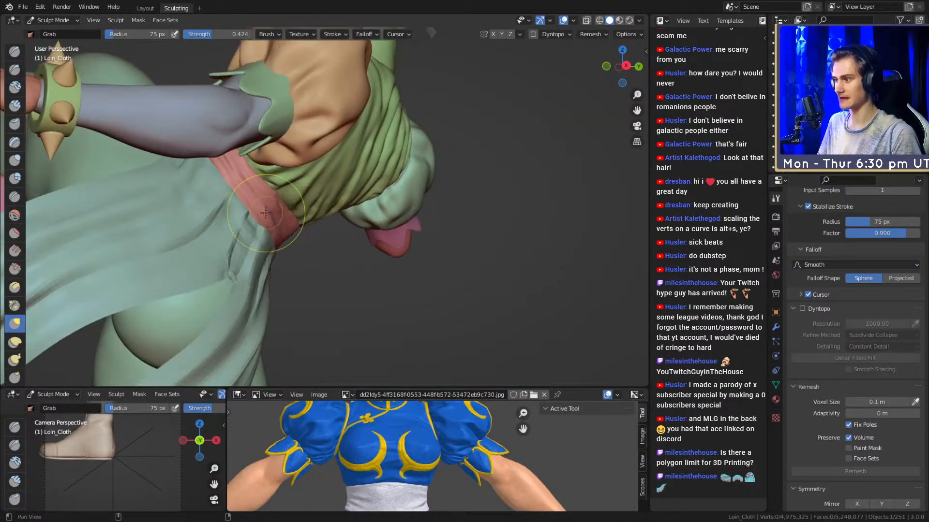
{"action": "scroll", "coordinate": [301, 196], "scroll_direction": "up", "scroll_amount": 8}
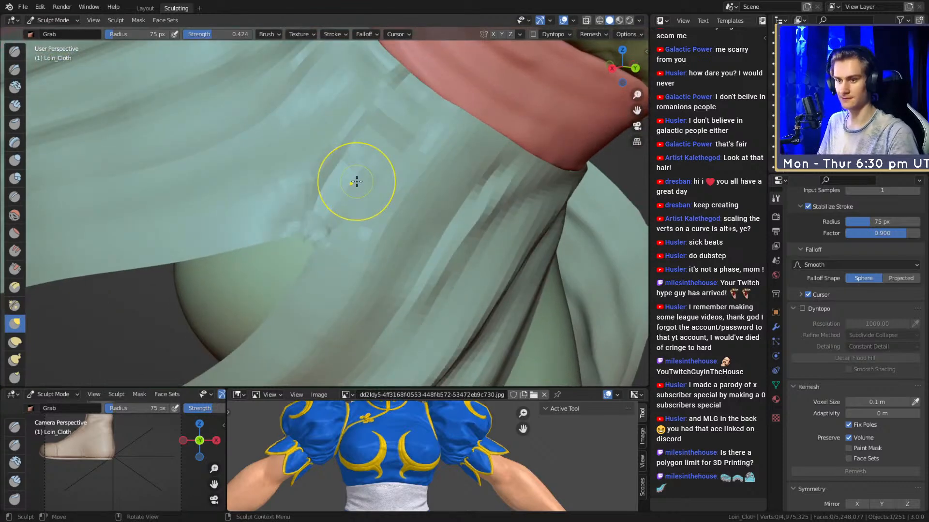
Remove the loin cloth's Multires modifier and add a fresh Multiresolution modifier placed above Solidify.
{"action": "left_click", "coordinate": [776, 327]}
{"action": "scroll", "coordinate": [818, 281], "scroll_direction": "up", "scroll_amount": 2}
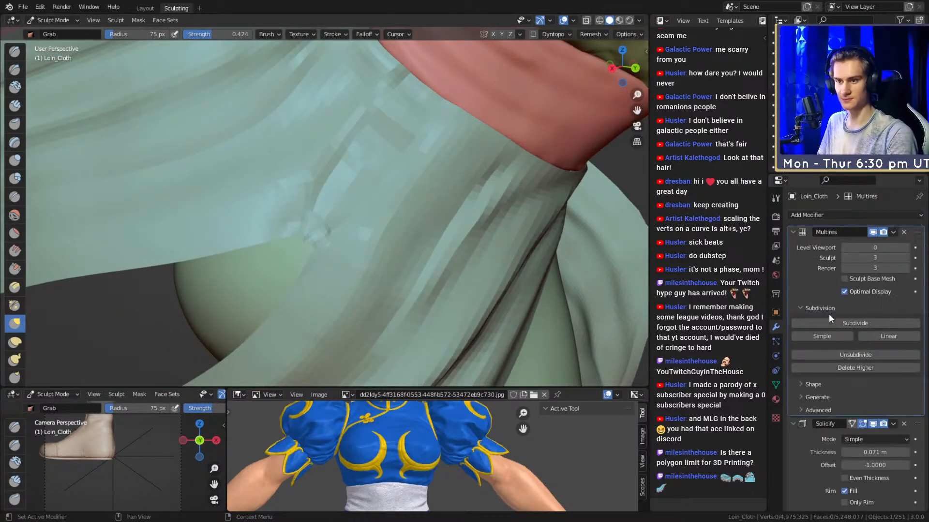
{"action": "left_click", "coordinate": [904, 234]}
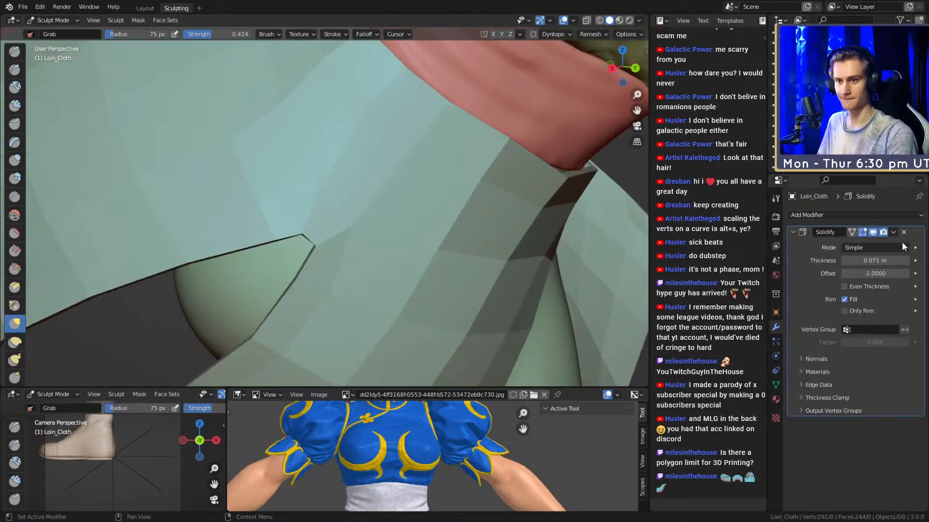
{"action": "left_click", "coordinate": [844, 217]}
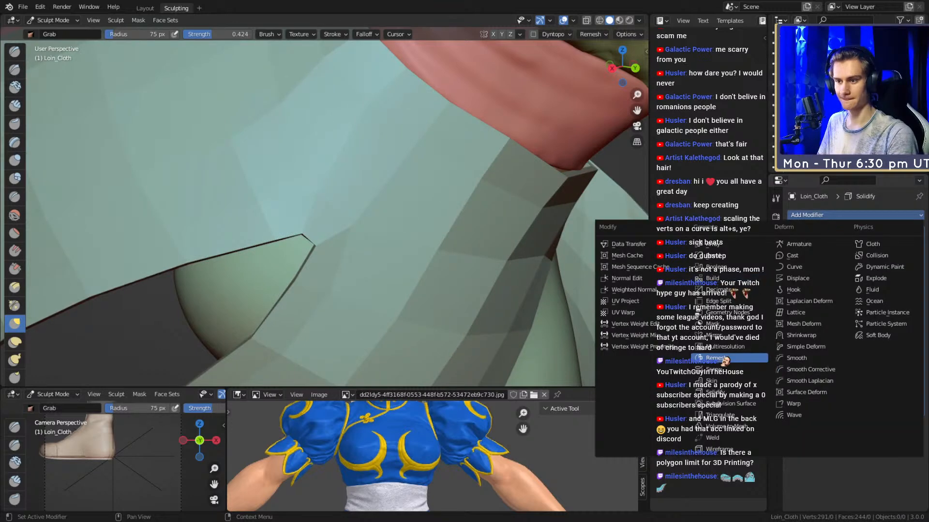
{"action": "left_click", "coordinate": [722, 347]}
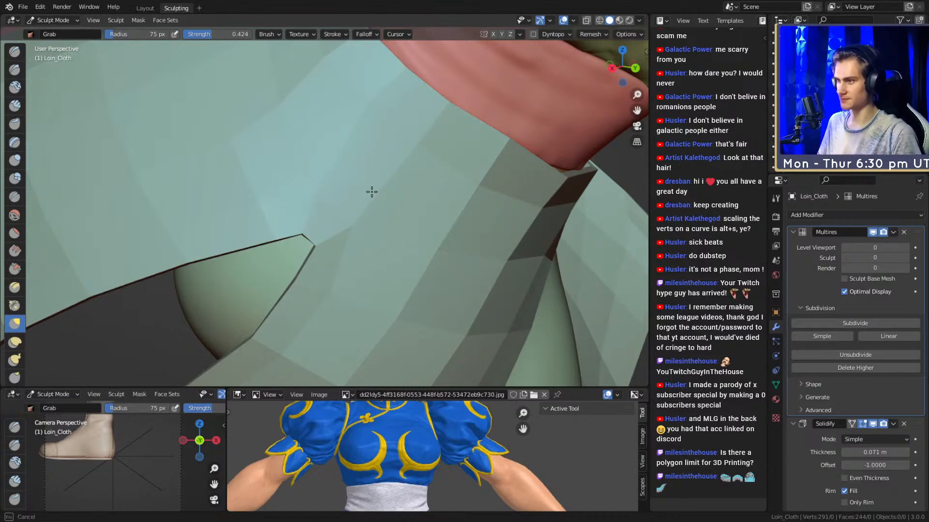
Adjust the loin cloth around the waist with the Grab brush, using radii of 126, 49 and 29 px.
{"action": "key", "text": "f"}
{"action": "middle_click_drag", "start_coordinate": [383, 181], "coordinate": [366, 195]}
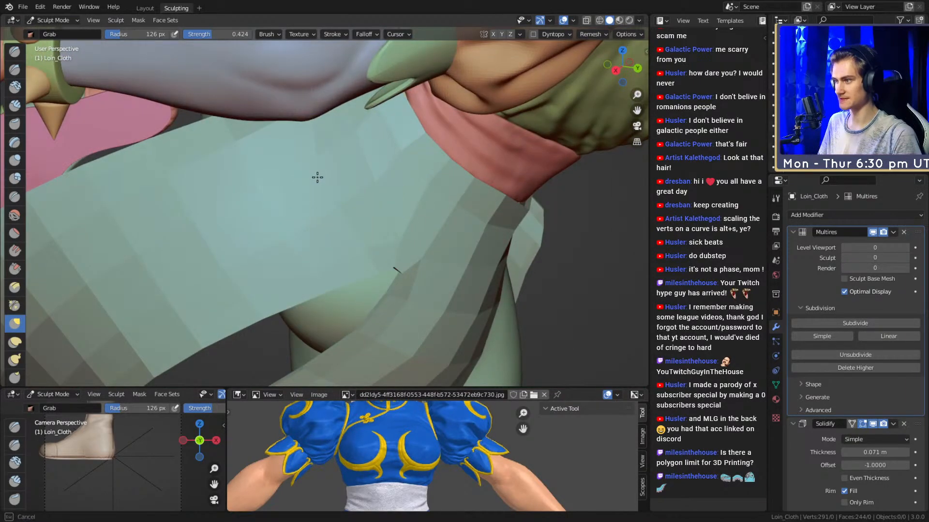
{"action": "mouse_move", "coordinate": [304, 145]}
{"action": "middle_mouse_down"}
{"action": "mouse_move", "coordinate": [321, 176]}
{"action": "mouse_move", "coordinate": [292, 189]}
{"action": "mouse_move", "coordinate": [353, 224]}
{"action": "mouse_move", "coordinate": [266, 170]}
{"action": "mouse_move", "coordinate": [389, 207]}
{"action": "mouse_move", "coordinate": [357, 192]}
{"action": "mouse_move", "coordinate": [307, 207]}
{"action": "mouse_move", "coordinate": [411, 213]}
{"action": "mouse_move", "coordinate": [441, 179]}
{"action": "mouse_move", "coordinate": [427, 158]}
{"action": "mouse_move", "coordinate": [473, 253]}
{"action": "mouse_move", "coordinate": [324, 242]}
{"action": "mouse_move", "coordinate": [338, 270]}
{"action": "mouse_move", "coordinate": [321, 280]}
{"action": "mouse_move", "coordinate": [387, 121]}
{"action": "mouse_move", "coordinate": [358, 168]}
{"action": "mouse_move", "coordinate": [342, 170]}
{"action": "middle_mouse_up"}
{"action": "key", "text": "f"}
{"action": "left_click", "coordinate": [325, 163]}
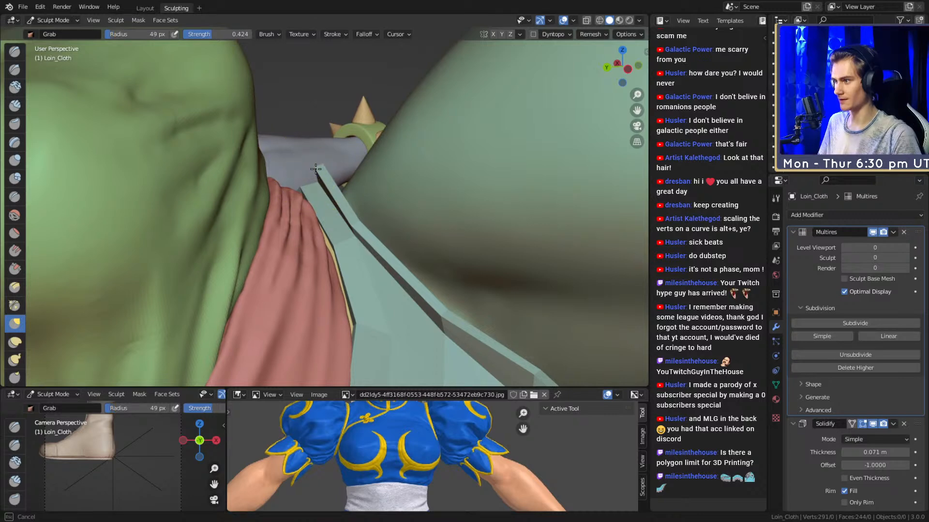
{"action": "key", "text": "f"}
{"action": "left_click", "coordinate": [344, 171]}
{"action": "mouse_move", "coordinate": [358, 201]}
{"action": "left_mouse_down", "text": "alt"}
{"action": "mouse_move", "coordinate": [425, 211]}
{"action": "mouse_move", "coordinate": [316, 208]}
{"action": "mouse_move", "coordinate": [338, 180]}
{"action": "mouse_move", "coordinate": [353, 203]}
{"action": "mouse_move", "coordinate": [413, 219]}
{"action": "mouse_move", "coordinate": [354, 200]}
{"action": "mouse_move", "coordinate": [358, 216]}
{"action": "left_mouse_up", "text": "alt"}
{"action": "scroll", "coordinate": [338, 182], "scroll_direction": "up", "scroll_amount": 2}
{"action": "scroll", "coordinate": [354, 199], "scroll_direction": "down", "scroll_amount": 4}
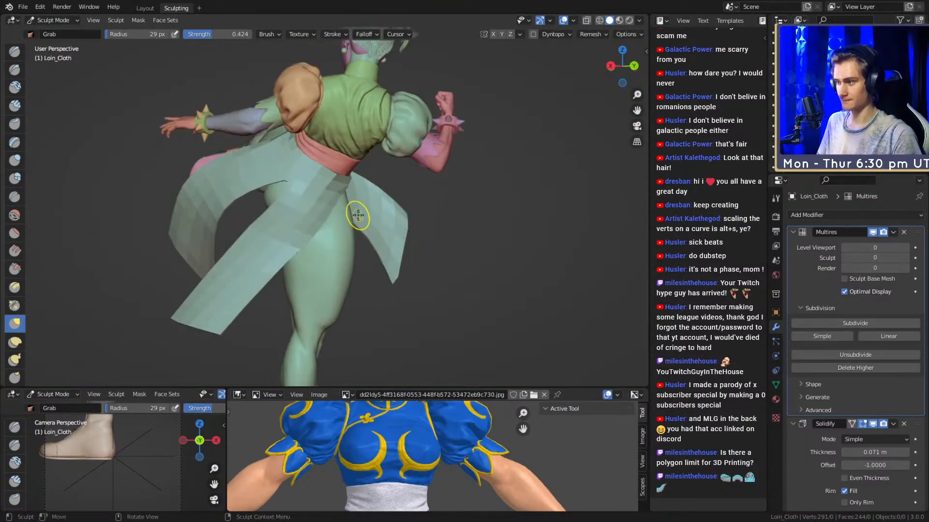
Subdivide the Multires modifier once to level 1 and compare the panel corners with the reference image.
{"action": "left_click", "coordinate": [845, 320]}
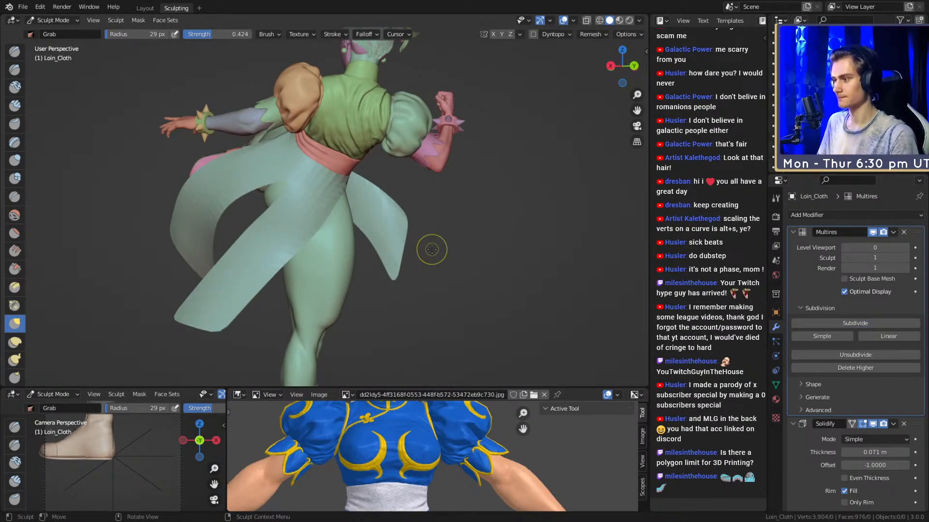
{"action": "left_click_drag", "start_coordinate": [306, 202], "coordinate": [358, 215], "text": "alt"}
{"action": "scroll", "coordinate": [369, 238], "scroll_direction": "up", "scroll_amount": 6}
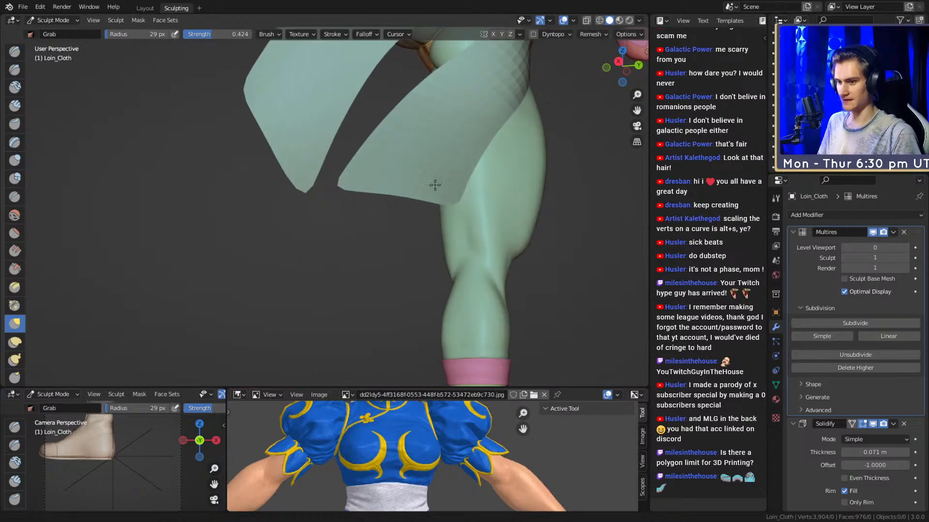
{"action": "scroll", "coordinate": [428, 468], "scroll_direction": "down", "scroll_amount": 3}
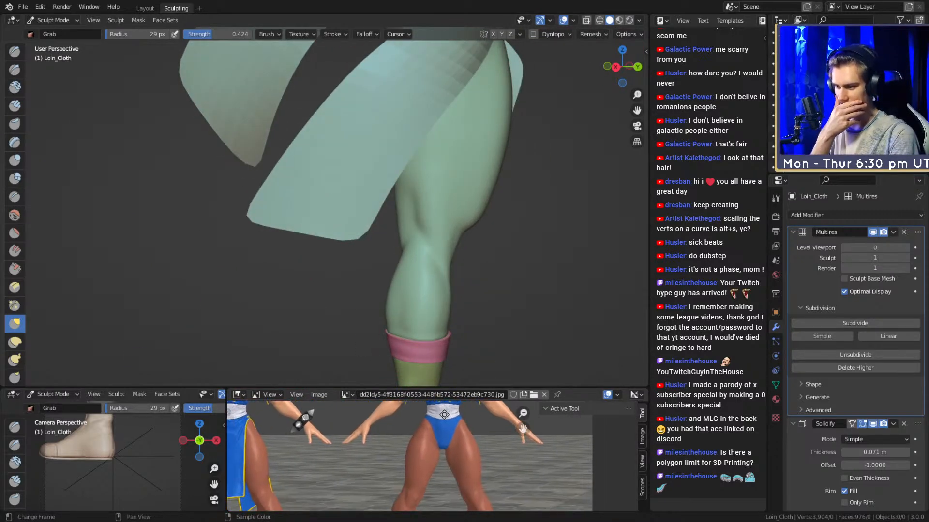
{"action": "scroll", "coordinate": [318, 475], "scroll_direction": "up", "scroll_amount": 4}
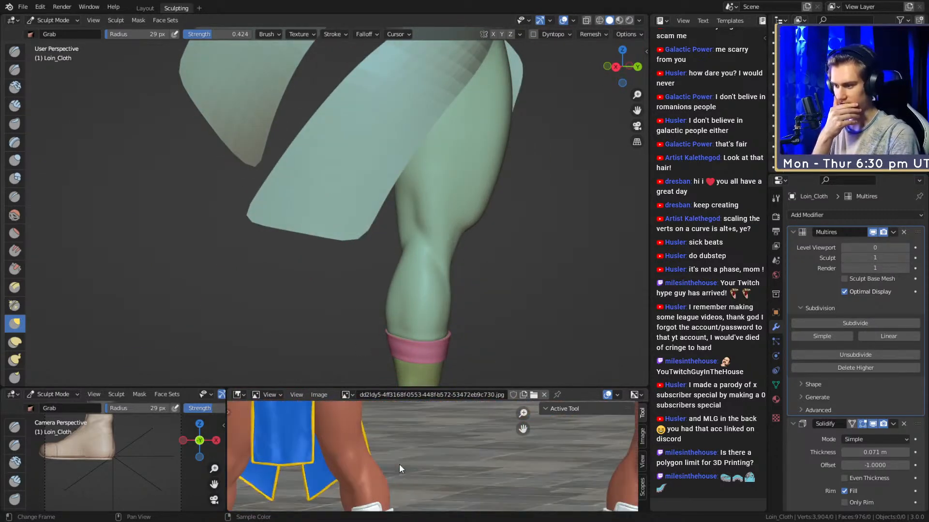
In the Layout workspace, set a full crease of 1.000 on the two diagonal corner edges at the lower rear panel's hem.
{"action": "left_click", "coordinate": [148, 9]}
{"action": "mouse_move", "coordinate": [381, 218]}
{"action": "left_mouse_down", "text": "alt"}
{"action": "mouse_move", "coordinate": [425, 105]}
{"action": "mouse_move", "coordinate": [384, 193]}
{"action": "mouse_move", "coordinate": [443, 138]}
{"action": "left_mouse_up", "text": "alt"}
{"action": "key", "text": "KP_Decimal"}
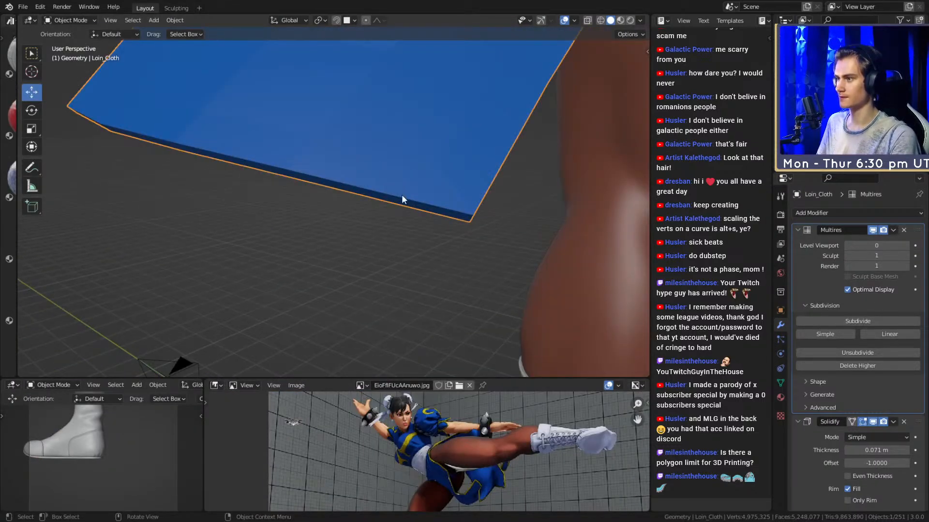
{"action": "left_click_drag", "start_coordinate": [396, 202], "coordinate": [386, 222], "text": "alt"}
{"action": "key", "text": "Tab"}
{"action": "left_click", "coordinate": [394, 243]}
{"action": "key", "text": "KP_Decimal"}
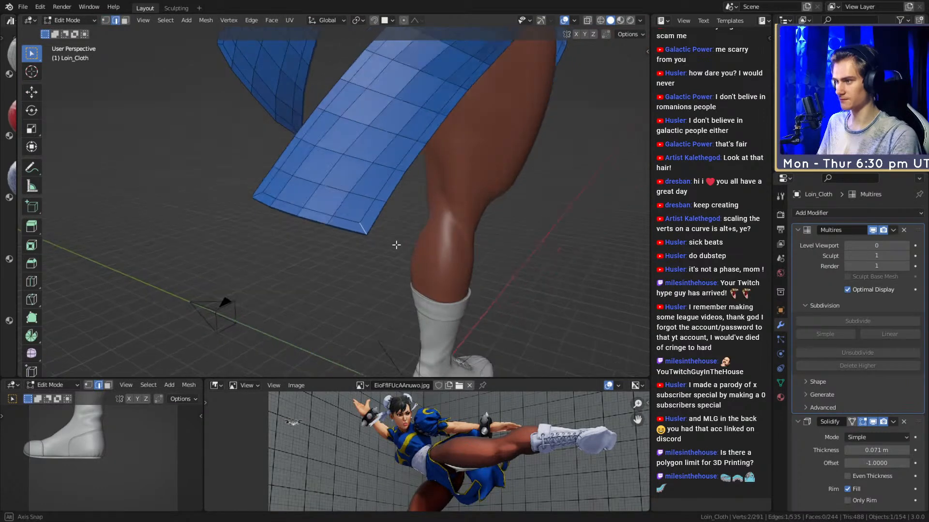
{"action": "left_click", "coordinate": [223, 228], "text": "shift"}
{"action": "left_click_drag", "start_coordinate": [339, 227], "coordinate": [456, 233], "text": "alt"}
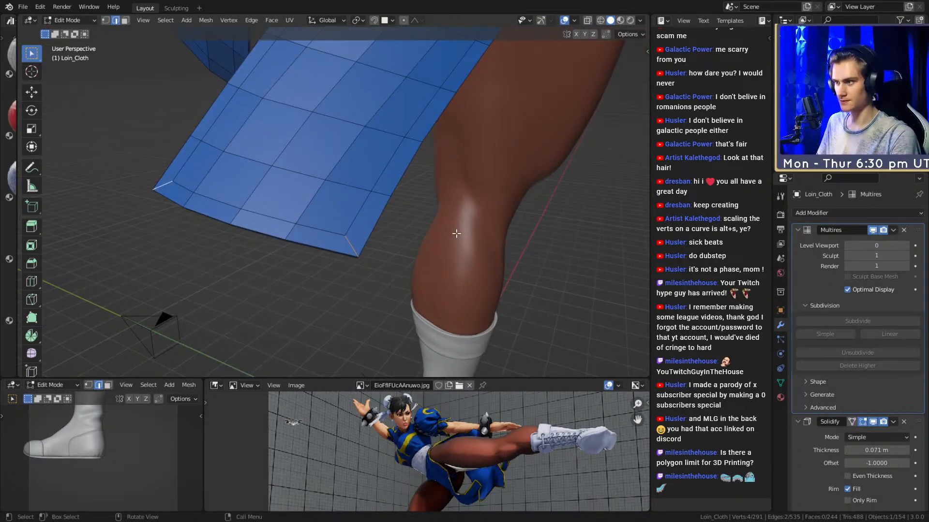
{"action": "key", "text": "shift+e"}
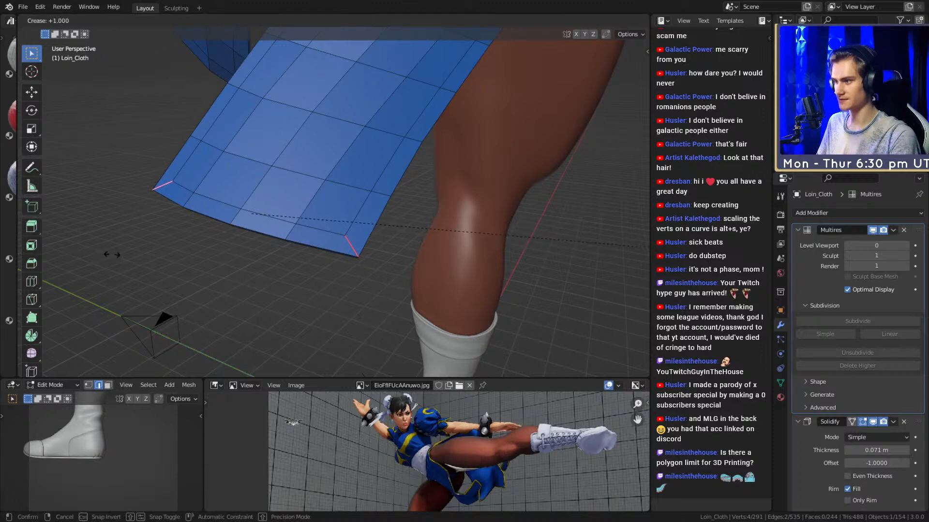
{"action": "left_click", "coordinate": [562, 282]}
{"action": "key", "text": "Tab"}
{"action": "middle_click_drag", "start_coordinate": [562, 282], "coordinate": [589, 274]}
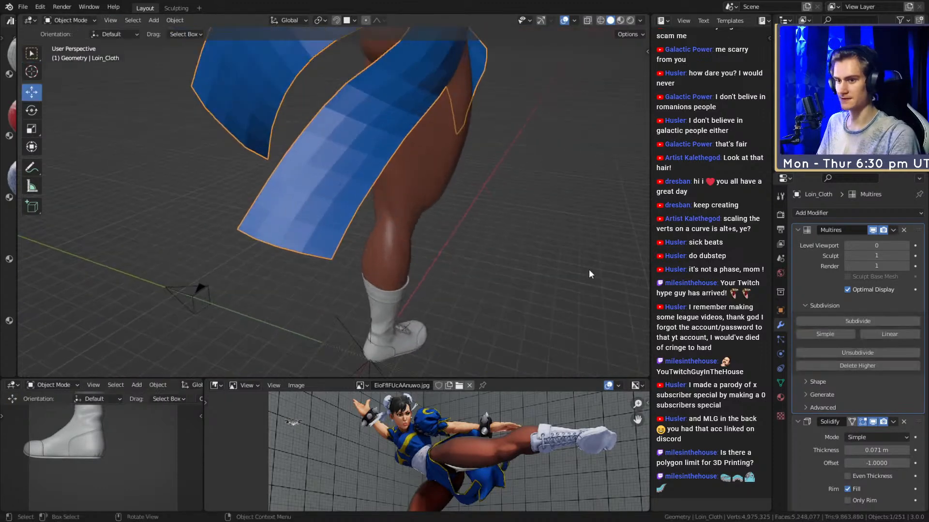
Check the panel corners at Multires viewport level 1 and replace the modifier with a fresh Multiresolution modifier above Solidify.
{"action": "left_click", "coordinate": [907, 246]}
{"action": "middle_click_drag", "start_coordinate": [428, 199], "coordinate": [420, 226]}
{"action": "middle_click_drag", "start_coordinate": [310, 189], "coordinate": [360, 202]}
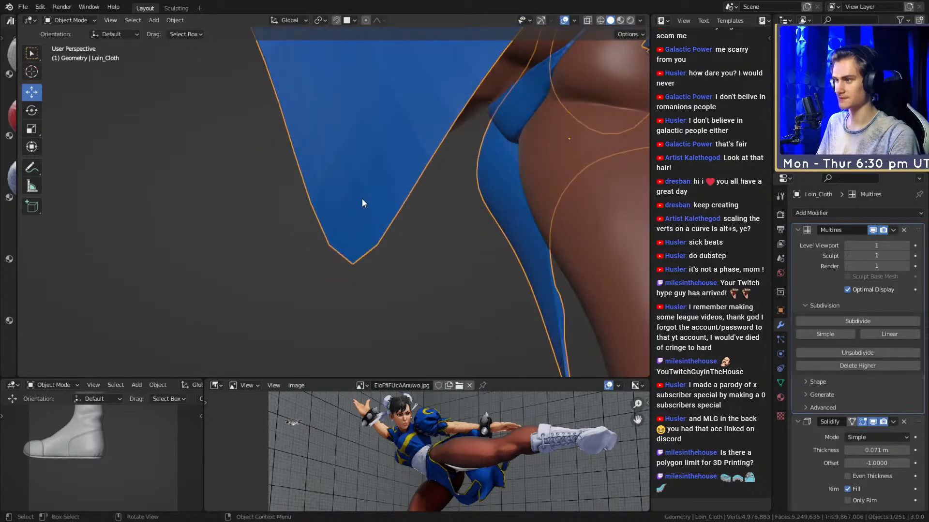
{"action": "left_click", "coordinate": [904, 230]}
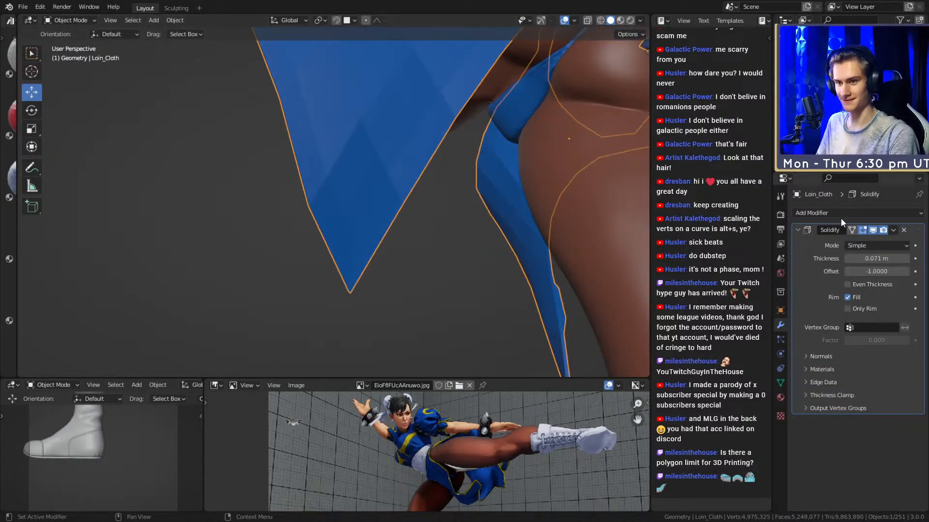
{"action": "left_click", "coordinate": [803, 213]}
{"action": "left_click", "coordinate": [725, 345]}
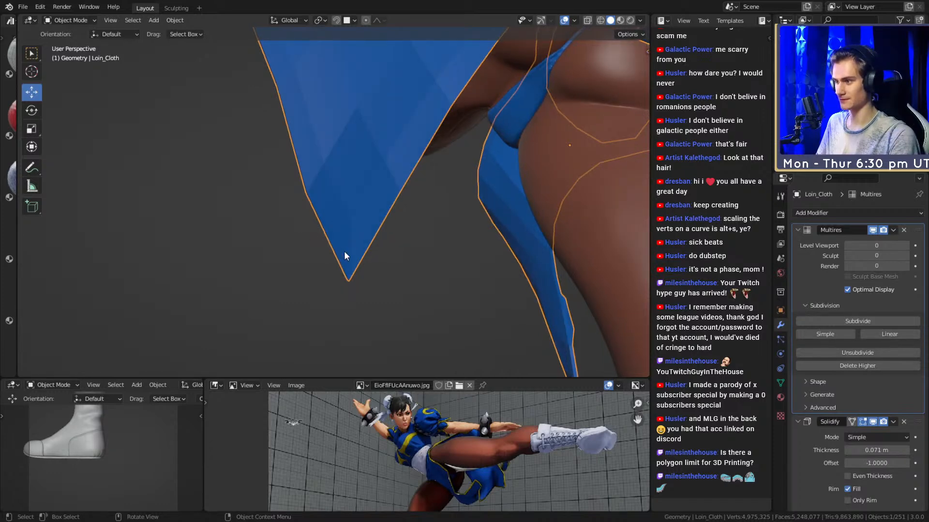
Crease the two diagonal corner edges at the hem of the loin cloth's upper rear panel.
{"action": "key", "text": "Tab"}
{"action": "middle_click_drag", "start_coordinate": [351, 227], "coordinate": [345, 241]}
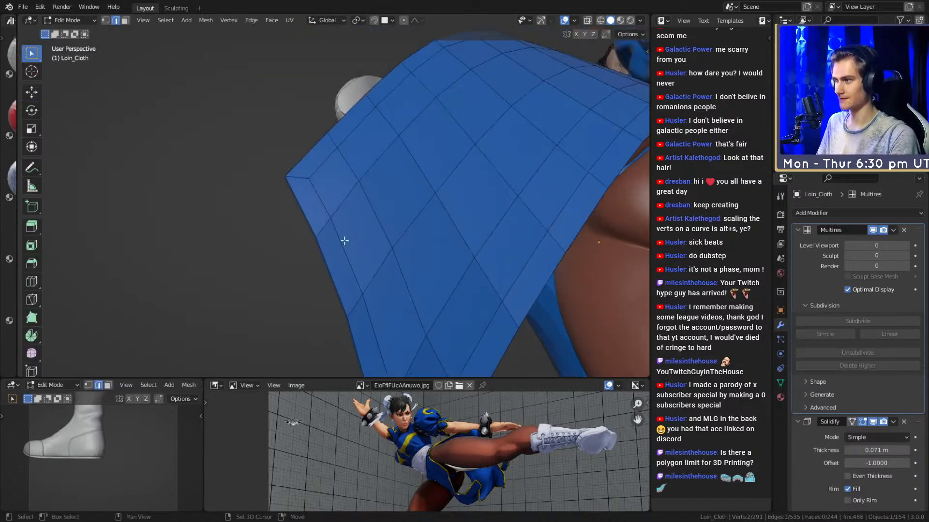
{"action": "left_click", "coordinate": [300, 180], "text": "shift"}
{"action": "middle_click_drag", "start_coordinate": [300, 180], "coordinate": [361, 178]}
{"action": "key", "text": "shift+e"}
{"action": "left_click", "coordinate": [427, 330]}
{"action": "key", "text": "Tab"}
Select the two diagonal corner edges at the front panel's tip and crease them.
{"action": "scroll", "coordinate": [415, 224], "scroll_direction": "down", "scroll_amount": 8}
{"action": "middle_click_drag", "start_coordinate": [415, 225], "coordinate": [169, 267]}
{"action": "scroll", "coordinate": [393, 230], "scroll_direction": "up", "scroll_amount": 10}
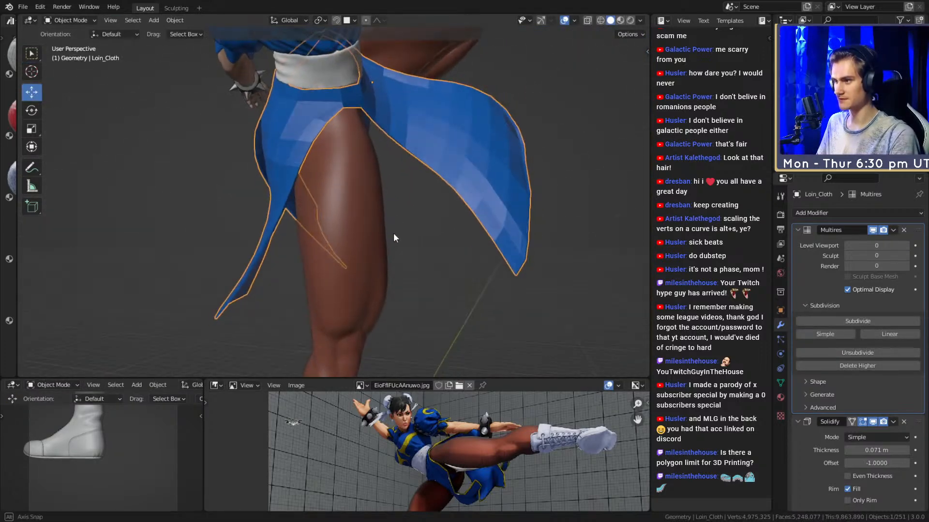
{"action": "key", "text": "Tab"}
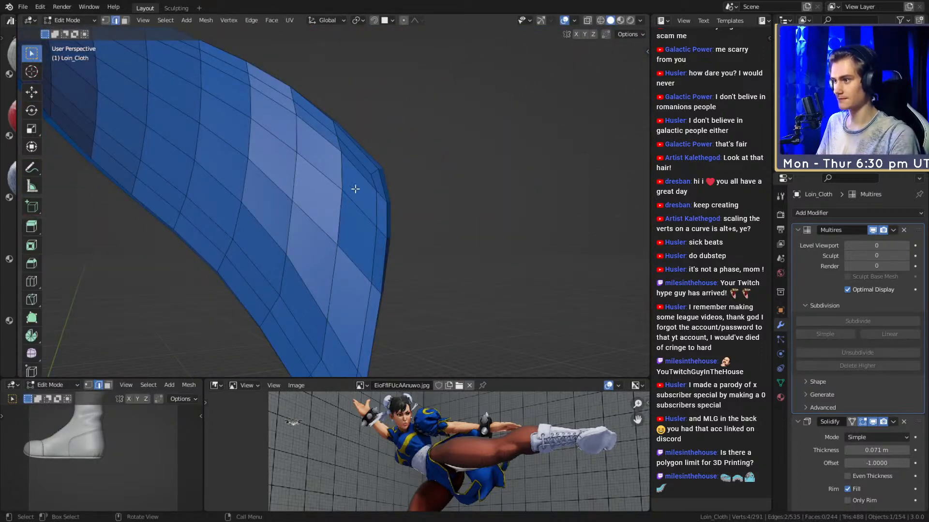
{"action": "left_click", "coordinate": [373, 172]}
{"action": "middle_click_drag", "start_coordinate": [372, 173], "coordinate": [378, 266]}
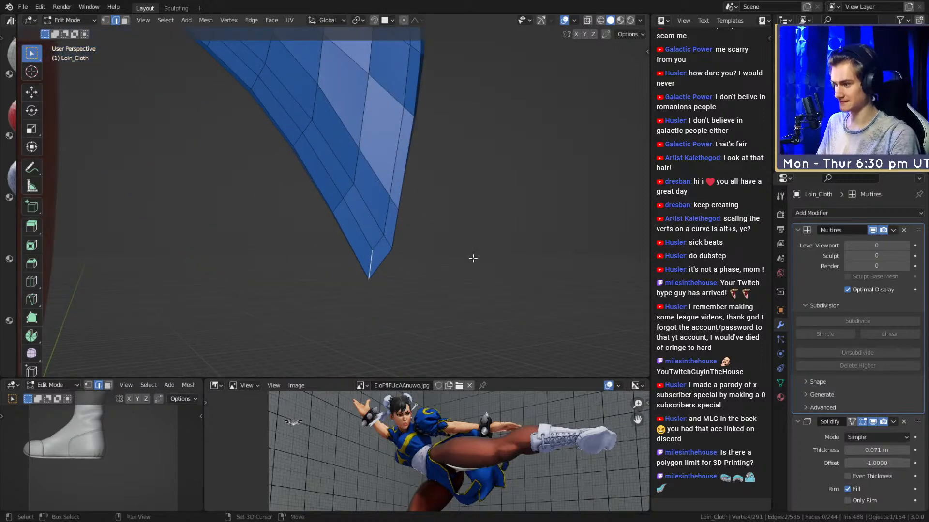
{"action": "key", "text": "shift+e"}
{"action": "left_click", "coordinate": [574, 356]}
{"action": "key", "text": "Tab"}
Subdivide the loin cloth's new Multires modifier once to level 1 and save the file.
{"action": "middle_click_drag", "start_coordinate": [554, 349], "coordinate": [407, 199]}
{"action": "left_click", "coordinate": [860, 319]}
{"action": "scroll", "coordinate": [384, 249], "scroll_direction": "down", "scroll_amount": 6}
{"action": "middle_click_drag", "start_coordinate": [384, 248], "coordinate": [364, 251]}
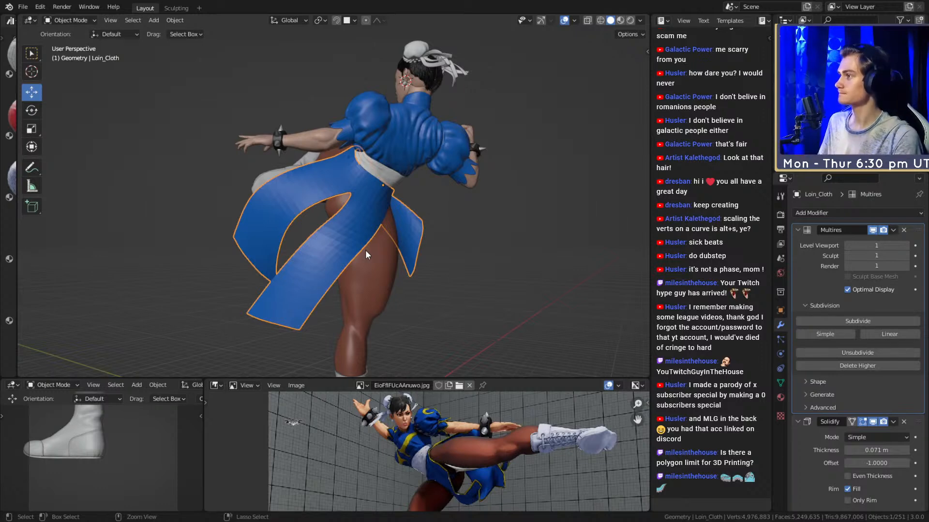
{"action": "key", "text": "ctrl+s"}
Switch to the Sculpting workspace and compare the loin cloth's front panel and waist area with the reference image.
{"action": "middle_click_drag", "start_coordinate": [365, 250], "coordinate": [385, 212]}
{"action": "scroll", "coordinate": [387, 212], "scroll_direction": "up", "scroll_amount": 5}
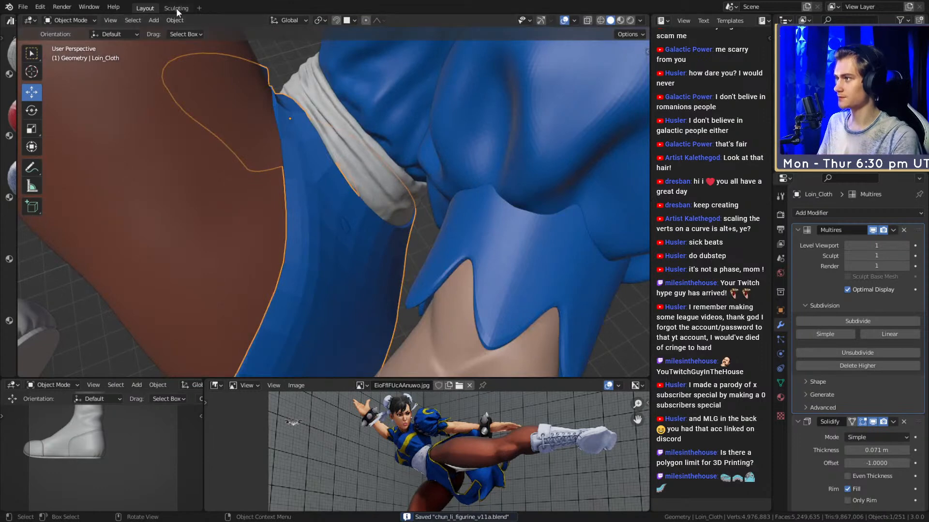
{"action": "left_click", "coordinate": [176, 8]}
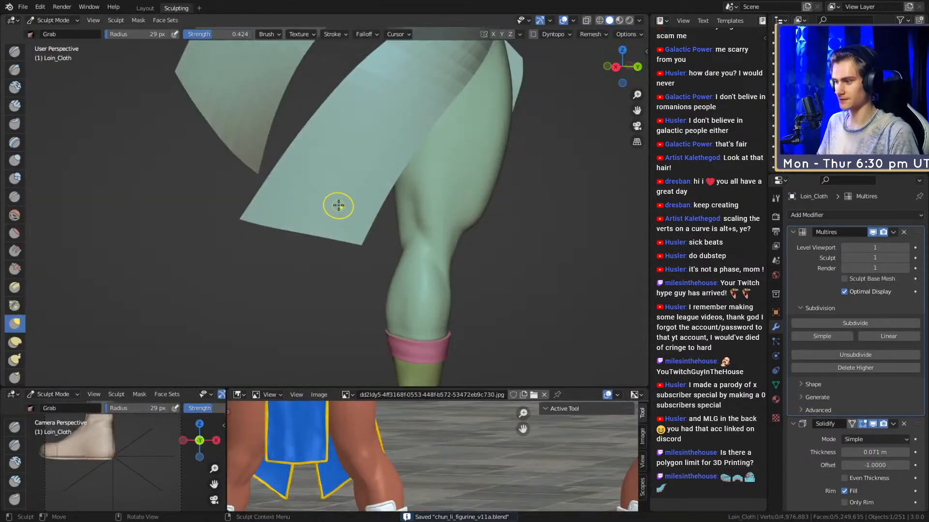
{"action": "scroll", "coordinate": [394, 441], "scroll_direction": "down", "scroll_amount": 3}
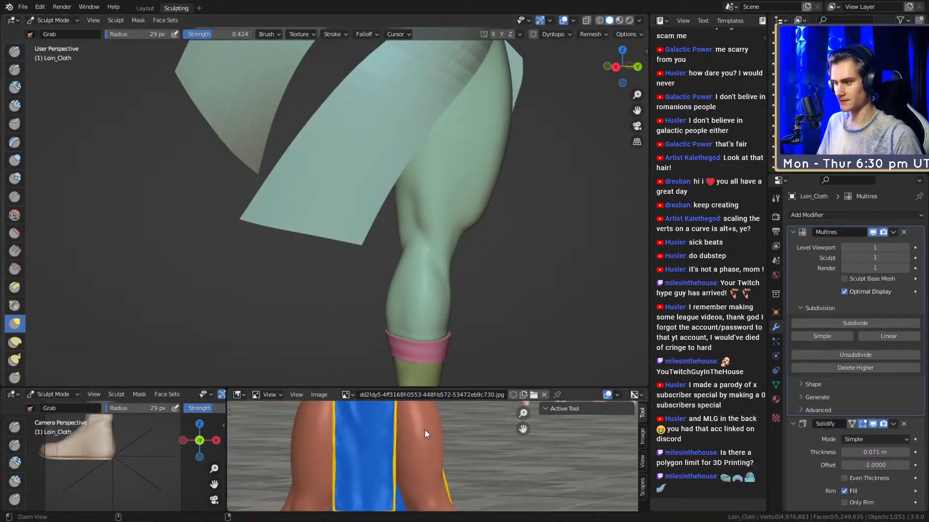
{"action": "scroll", "coordinate": [450, 179], "scroll_direction": "down", "scroll_amount": 8}
{"action": "middle_click_drag", "start_coordinate": [379, 315], "coordinate": [302, 200]}
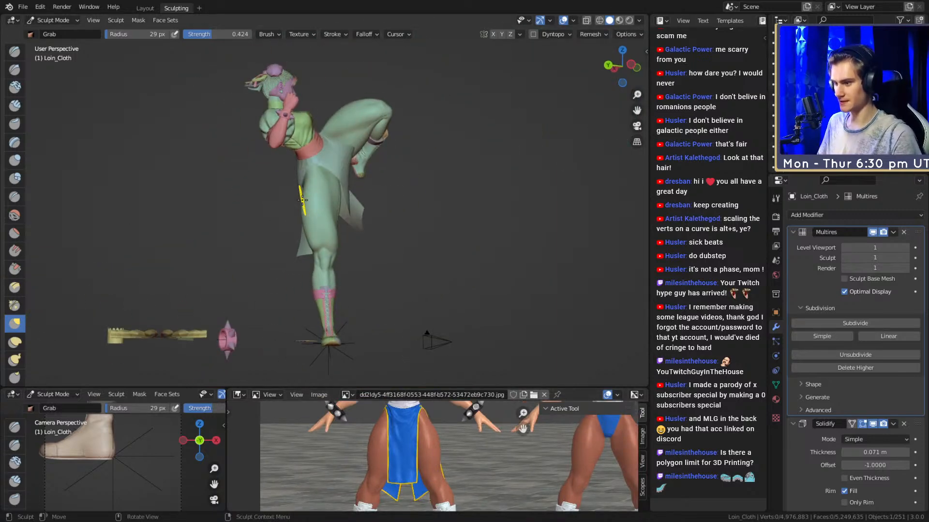
{"action": "scroll", "coordinate": [402, 446], "scroll_direction": "up", "scroll_amount": 3}
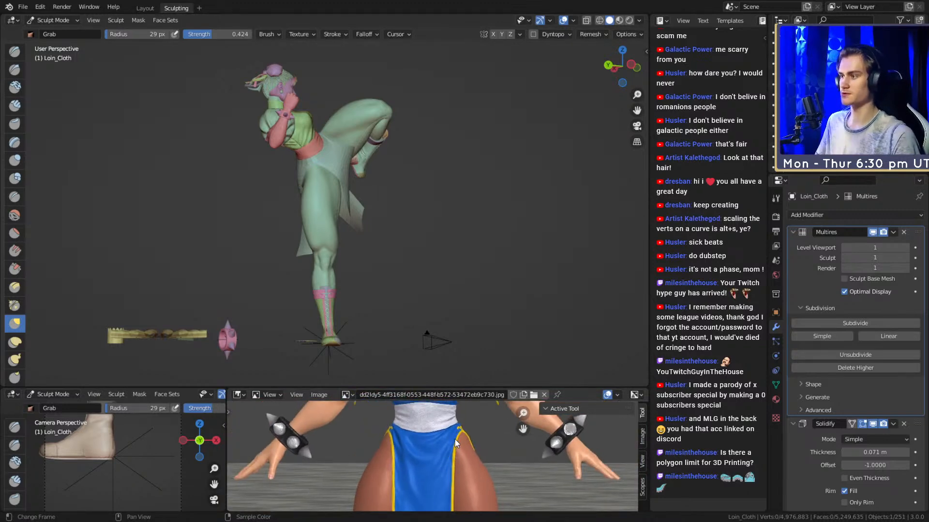
{"action": "middle_click_drag", "start_coordinate": [368, 208], "coordinate": [377, 247]}
{"action": "scroll", "coordinate": [400, 180], "scroll_direction": "up", "scroll_amount": 5}
{"action": "scroll", "coordinate": [377, 248], "scroll_direction": "up", "scroll_amount": 3}
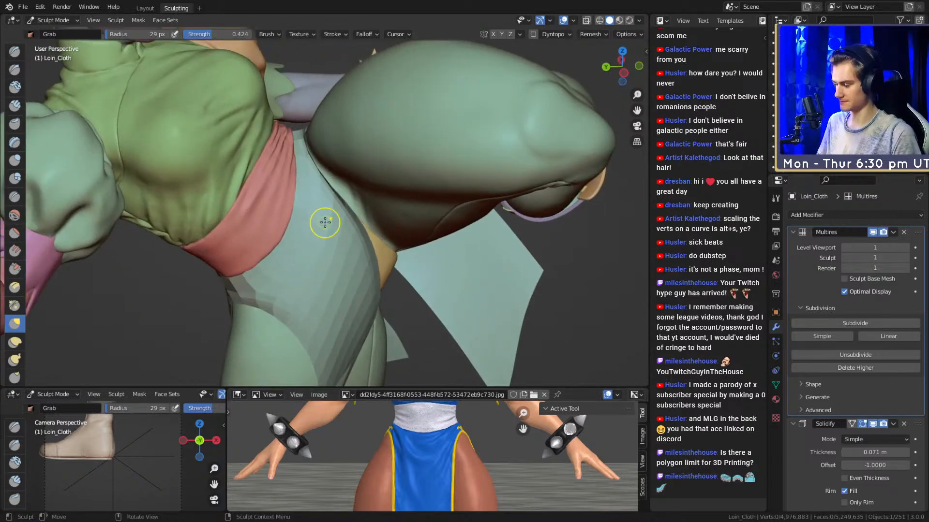
Sculpt shallow folds into the front panel just below the sash using the Crease brush at a 39 px radius.
{"action": "key", "text": "shift+c"}
{"action": "middle_click_drag", "start_coordinate": [319, 220], "coordinate": [284, 180]}
{"action": "key", "text": "f"}
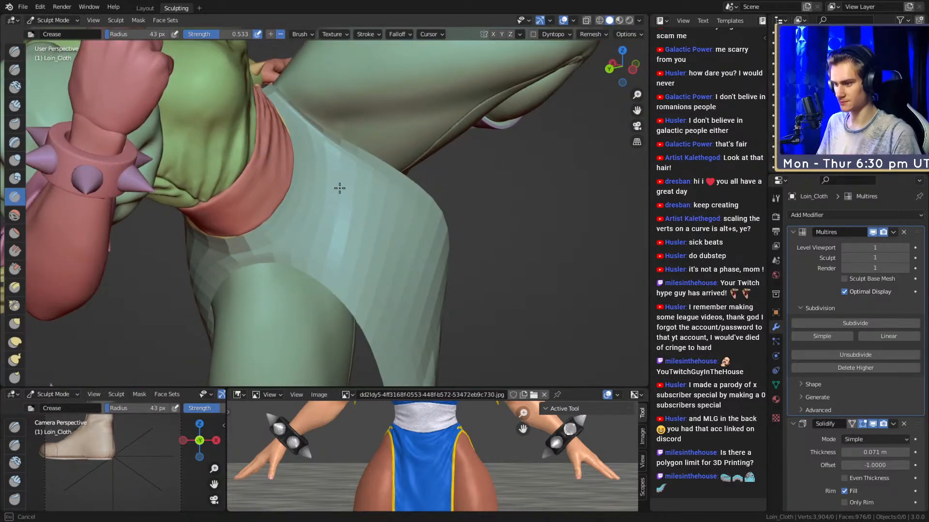
{"action": "key", "text": "f"}
{"action": "left_click", "coordinate": [329, 176]}
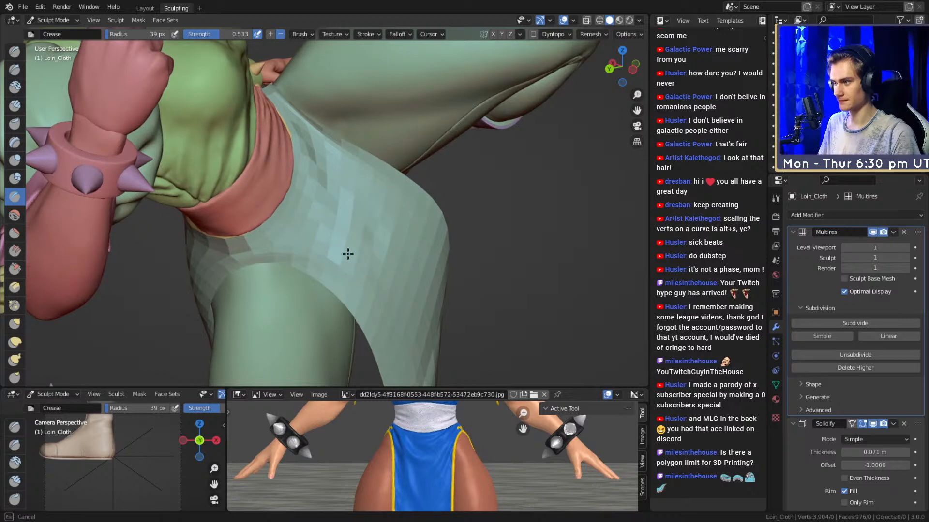
Crease a long diagonal fold down the length of the front panel with brush radii of 52 and 68 px.
{"action": "mouse_move", "coordinate": [345, 236]}
{"action": "middle_mouse_down"}
{"action": "mouse_move", "coordinate": [394, 182]}
{"action": "mouse_move", "coordinate": [372, 160]}
{"action": "middle_mouse_up"}
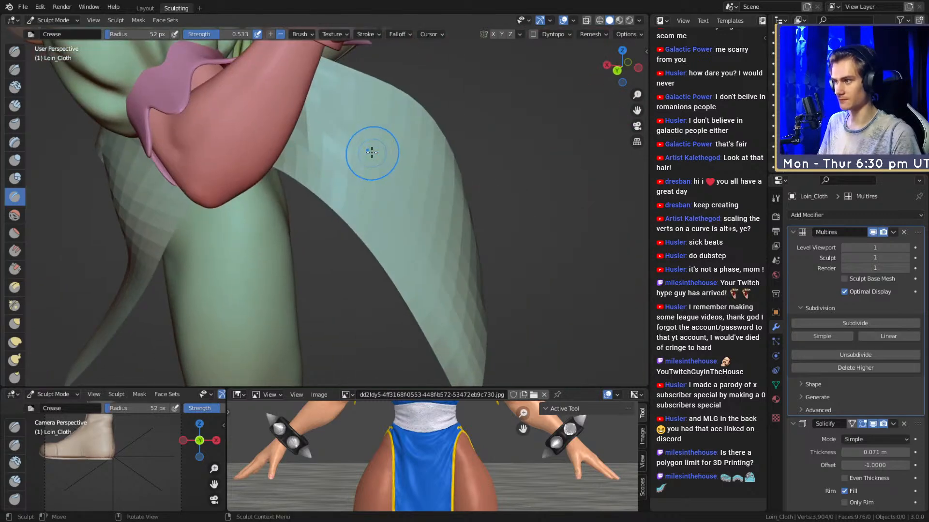
{"action": "key", "text": "f"}
{"action": "left_click", "coordinate": [406, 226]}
{"action": "middle_click_drag", "start_coordinate": [426, 247], "coordinate": [394, 196], "text": "shift"}
{"action": "left_click_drag", "start_coordinate": [371, 185], "coordinate": [439, 324]}
{"action": "middle_click_drag", "start_coordinate": [439, 323], "coordinate": [414, 230]}
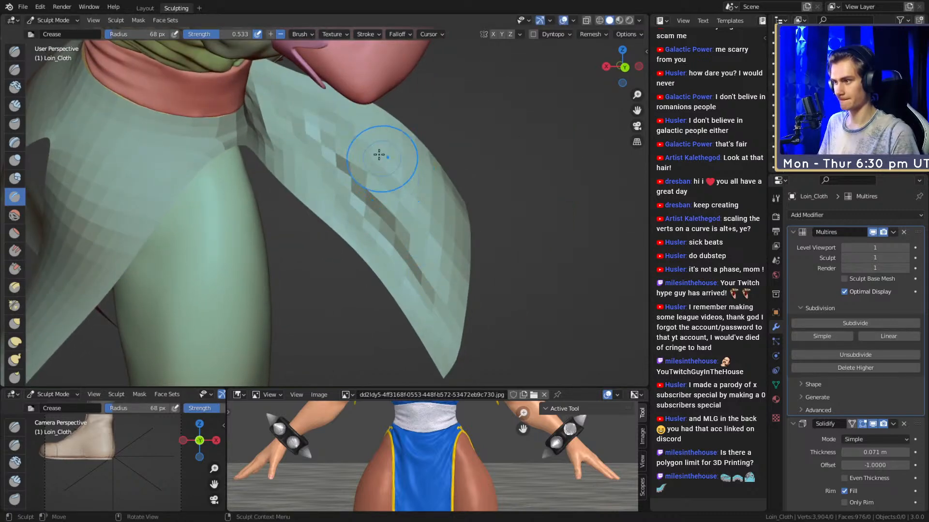
Add further creases across the front panel between the hip and the sash, using radii of 43 and 55 px.
{"action": "mouse_move", "coordinate": [421, 195]}
{"action": "middle_mouse_down"}
{"action": "mouse_move", "coordinate": [353, 125]}
{"action": "mouse_move", "coordinate": [439, 156]}
{"action": "middle_mouse_up"}
{"action": "middle_click_drag", "start_coordinate": [393, 128], "coordinate": [433, 259]}
{"action": "scroll", "coordinate": [435, 242], "scroll_direction": "down", "scroll_amount": 4}
{"action": "mouse_move", "coordinate": [386, 228]}
{"action": "middle_mouse_down"}
{"action": "mouse_move", "coordinate": [291, 201]}
{"action": "mouse_move", "coordinate": [367, 247]}
{"action": "mouse_move", "coordinate": [322, 165]}
{"action": "mouse_move", "coordinate": [321, 207]}
{"action": "mouse_move", "coordinate": [342, 197]}
{"action": "mouse_move", "coordinate": [342, 209]}
{"action": "mouse_move", "coordinate": [322, 219]}
{"action": "mouse_move", "coordinate": [357, 180]}
{"action": "middle_mouse_up"}
{"action": "scroll", "coordinate": [365, 233], "scroll_direction": "up", "scroll_amount": 4}
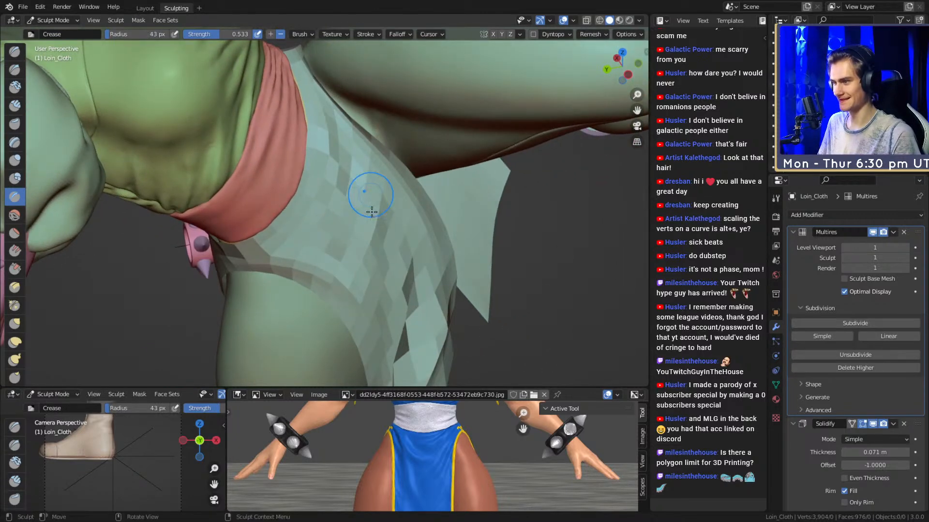
{"action": "mouse_move", "coordinate": [270, 242]}
{"action": "middle_mouse_down"}
{"action": "mouse_move", "coordinate": [359, 189]}
{"action": "mouse_move", "coordinate": [363, 166]}
{"action": "mouse_move", "coordinate": [416, 203]}
{"action": "mouse_move", "coordinate": [431, 130]}
{"action": "mouse_move", "coordinate": [373, 205]}
{"action": "mouse_move", "coordinate": [301, 248]}
{"action": "mouse_move", "coordinate": [362, 194]}
{"action": "middle_mouse_up"}
{"action": "mouse_move", "coordinate": [361, 120]}
{"action": "middle_mouse_down"}
{"action": "mouse_move", "coordinate": [300, 145]}
{"action": "mouse_move", "coordinate": [385, 135]}
{"action": "mouse_move", "coordinate": [362, 176]}
{"action": "mouse_move", "coordinate": [368, 203]}
{"action": "mouse_move", "coordinate": [357, 176]}
{"action": "mouse_move", "coordinate": [331, 172]}
{"action": "mouse_move", "coordinate": [396, 166]}
{"action": "mouse_move", "coordinate": [379, 158]}
{"action": "mouse_move", "coordinate": [362, 217]}
{"action": "mouse_move", "coordinate": [355, 204]}
{"action": "middle_mouse_up"}
{"action": "key", "text": "g"}
{"action": "left_click", "coordinate": [339, 188]}
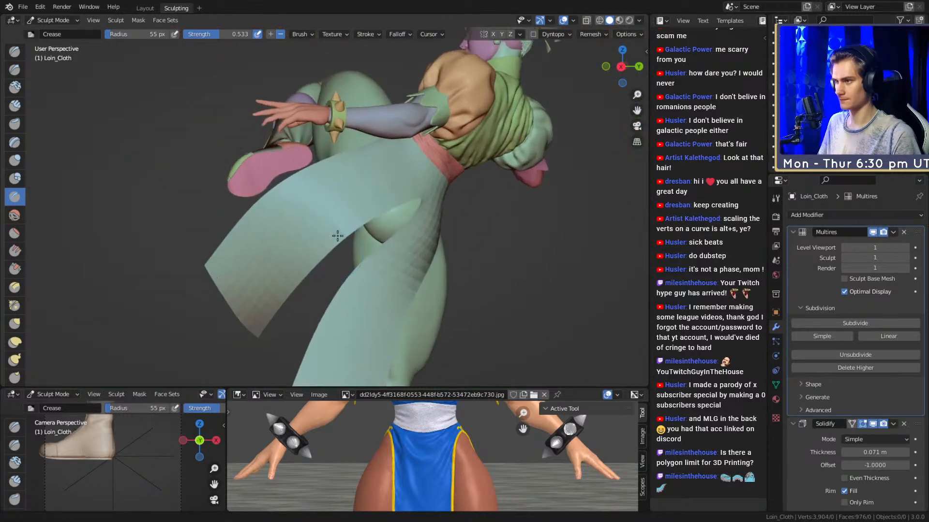
Reshape the upper rear panel with the Grab brush, using radii of 223 and 234 px.
{"action": "scroll", "coordinate": [338, 187], "scroll_direction": "up", "scroll_amount": 5}
{"action": "key", "text": "g"}
{"action": "key", "text": "f"}
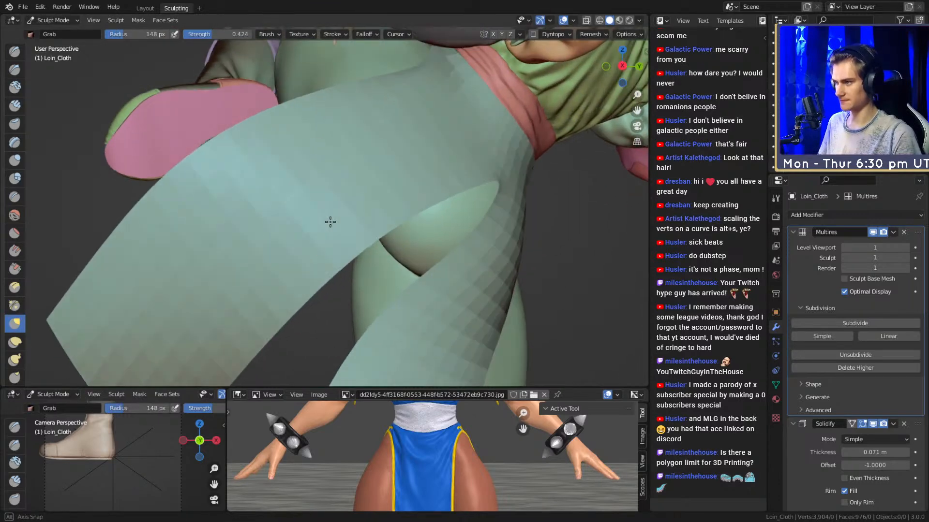
{"action": "left_click", "coordinate": [343, 212]}
{"action": "left_click_drag", "start_coordinate": [342, 212], "coordinate": [393, 203]}
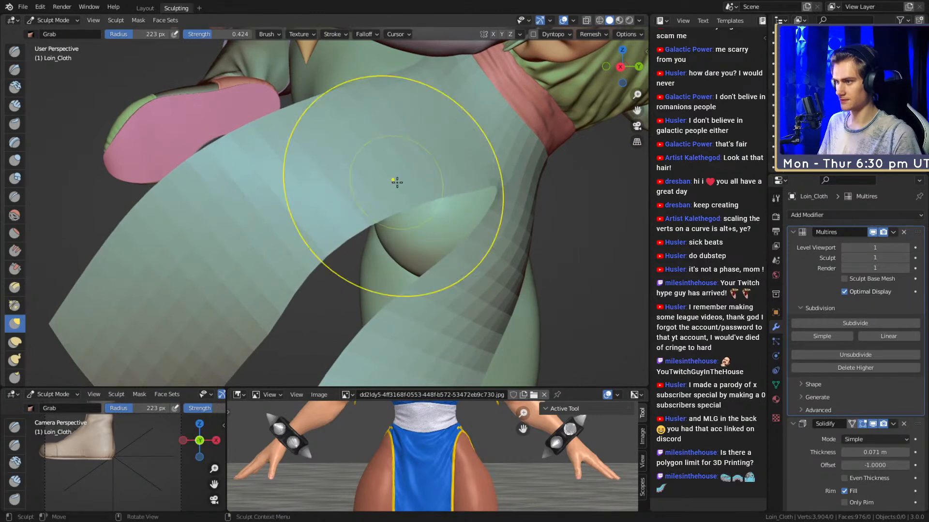
{"action": "middle_click_drag", "start_coordinate": [394, 181], "coordinate": [326, 187]}
{"action": "middle_click_drag", "start_coordinate": [293, 240], "coordinate": [296, 244]}
{"action": "left_click_drag", "start_coordinate": [296, 244], "coordinate": [259, 259]}
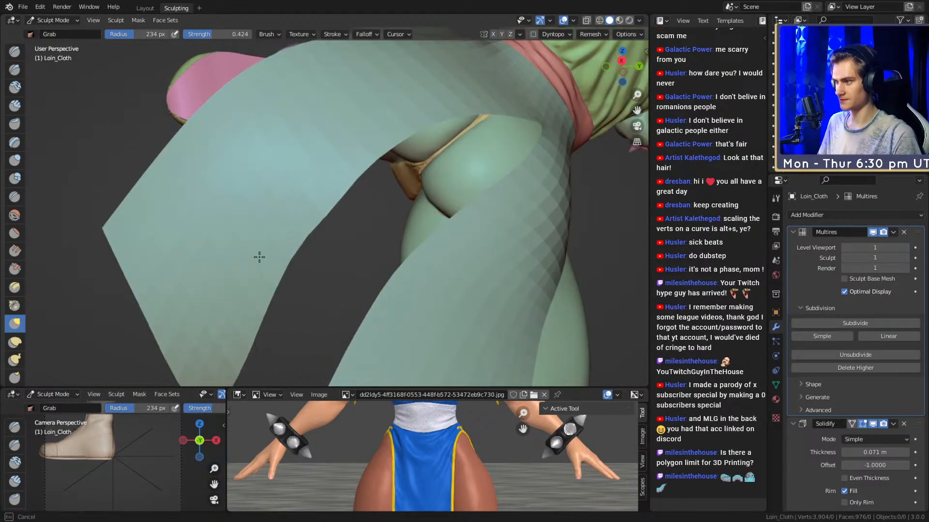
{"action": "middle_click_drag", "start_coordinate": [354, 167], "coordinate": [328, 226], "text": "shift"}
{"action": "mouse_move", "coordinate": [274, 279]}
{"action": "middle_mouse_down", "text": "shift"}
{"action": "mouse_move", "coordinate": [333, 175]}
{"action": "mouse_move", "coordinate": [295, 261]}
{"action": "mouse_move", "coordinate": [340, 202]}
{"action": "middle_mouse_up", "text": "shift"}
Crease a long fold along the inner side of the upper rear panel with radii of 41 and 65 px.
{"action": "key", "text": "bracketleft"}
{"action": "key", "text": "shift+c"}
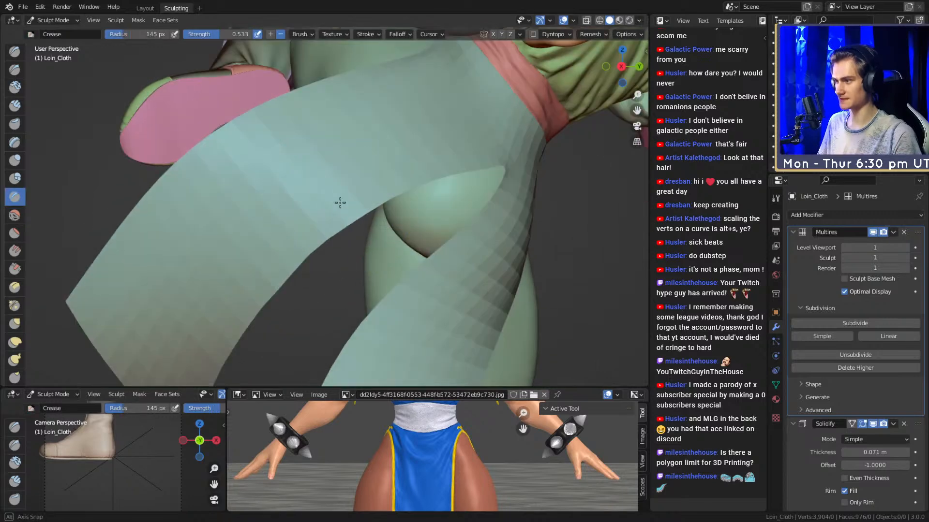
{"action": "key", "text": "f"}
{"action": "left_click", "coordinate": [325, 189]}
{"action": "key", "text": "f"}
{"action": "left_click", "coordinate": [332, 187]}
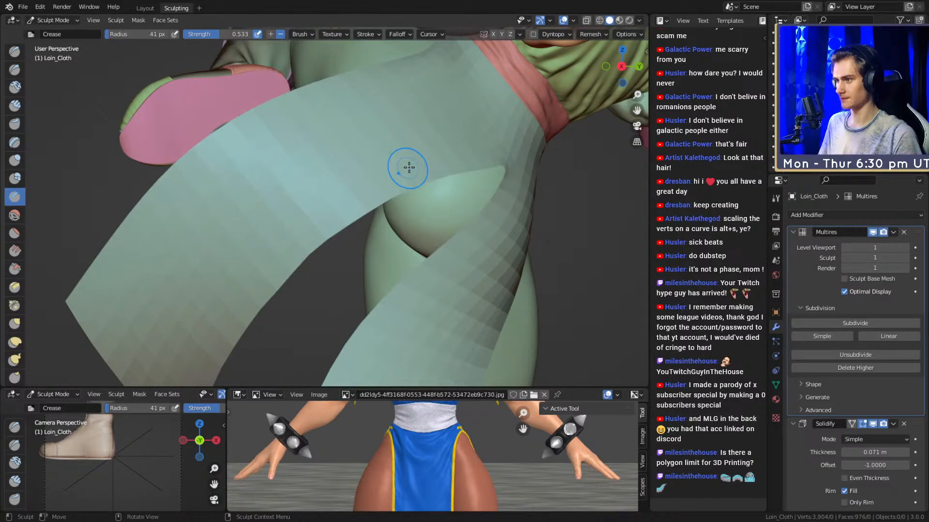
{"action": "key", "text": "f"}
{"action": "left_click", "coordinate": [276, 246]}
{"action": "mouse_move", "coordinate": [218, 297]}
{"action": "left_mouse_down"}
{"action": "mouse_move", "coordinate": [485, 126]}
{"action": "mouse_move", "coordinate": [213, 311]}
{"action": "left_mouse_up"}
{"action": "left_click_drag", "start_coordinate": [250, 274], "coordinate": [221, 308]}
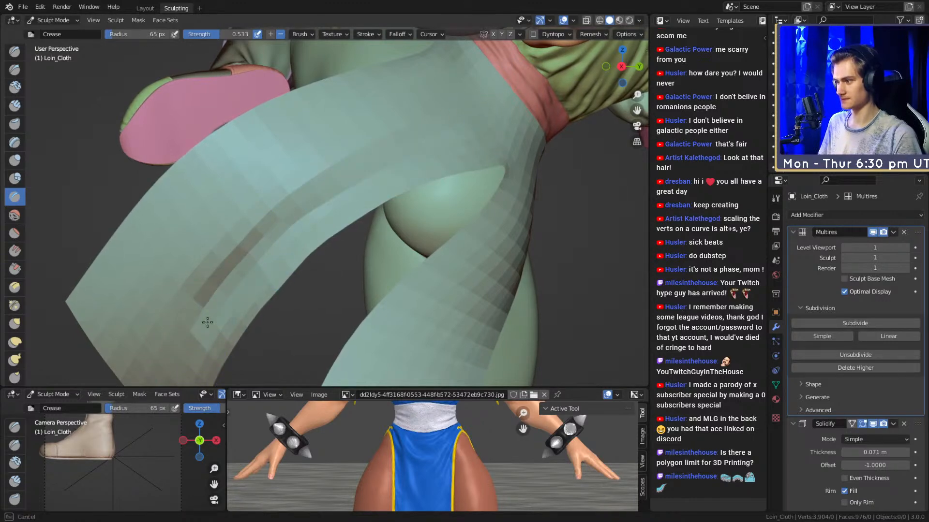
Deepen the upper rear panel's long fold and extend it up toward the sash with the Crease brush at 63 px.
{"action": "key", "text": "f"}
{"action": "mouse_move", "coordinate": [432, 136]}
{"action": "left_mouse_down"}
{"action": "mouse_move", "coordinate": [332, 155]}
{"action": "mouse_move", "coordinate": [208, 276]}
{"action": "left_mouse_up"}
{"action": "mouse_move", "coordinate": [207, 276]}
{"action": "middle_mouse_down"}
{"action": "mouse_move", "coordinate": [238, 217]}
{"action": "mouse_move", "coordinate": [245, 222]}
{"action": "middle_mouse_up"}
{"action": "left_click_drag", "start_coordinate": [290, 175], "coordinate": [208, 286]}
{"action": "key", "text": "f"}
{"action": "mouse_move", "coordinate": [235, 270]}
{"action": "left_mouse_down", "text": "alt"}
{"action": "mouse_move", "coordinate": [239, 256]}
{"action": "mouse_move", "coordinate": [201, 315]}
{"action": "mouse_move", "coordinate": [341, 143]}
{"action": "left_mouse_up", "text": "alt"}
{"action": "left_click", "coordinate": [237, 255]}
{"action": "key", "text": "f"}
{"action": "left_click", "coordinate": [218, 313]}
{"action": "middle_click_drag", "start_coordinate": [327, 179], "coordinate": [309, 197]}
{"action": "left_click_drag", "start_coordinate": [305, 202], "coordinate": [460, 133]}
{"action": "mouse_move", "coordinate": [460, 133]}
{"action": "middle_mouse_down"}
{"action": "mouse_move", "coordinate": [379, 182]}
{"action": "mouse_move", "coordinate": [405, 153]}
{"action": "middle_mouse_up"}
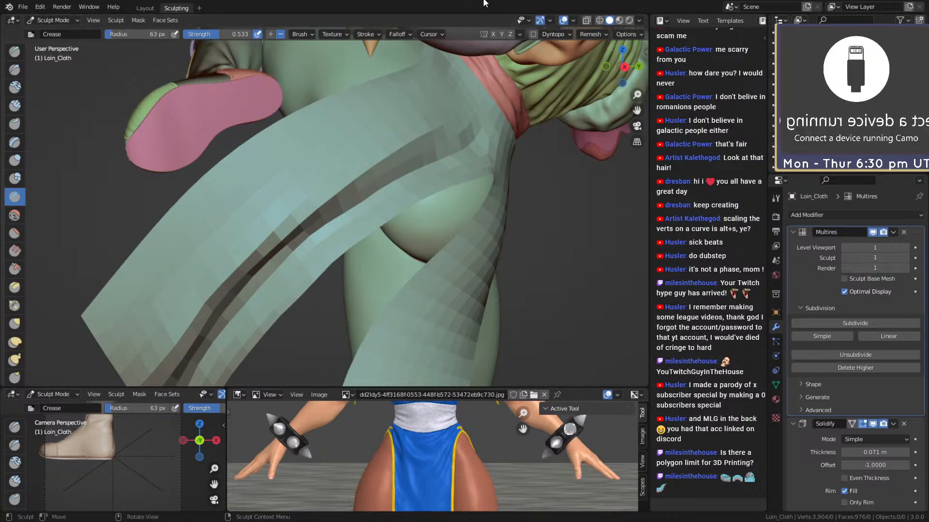
Build up the cloth beside the rear panel's long fold with Crease strokes at a 61 px radius.
{"action": "mouse_move", "coordinate": [576, 181]}
{"action": "left_mouse_down", "text": "alt"}
{"action": "mouse_move", "coordinate": [500, 206]}
{"action": "mouse_move", "coordinate": [353, 162]}
{"action": "left_mouse_up", "text": "alt"}
{"action": "key", "text": "f"}
{"action": "left_click", "coordinate": [416, 147]}
{"action": "mouse_move", "coordinate": [408, 147]}
{"action": "left_mouse_down", "text": "alt"}
{"action": "mouse_move", "coordinate": [361, 151]}
{"action": "mouse_move", "coordinate": [385, 172]}
{"action": "mouse_move", "coordinate": [397, 157]}
{"action": "mouse_move", "coordinate": [386, 194]}
{"action": "mouse_move", "coordinate": [364, 185]}
{"action": "mouse_move", "coordinate": [324, 219]}
{"action": "mouse_move", "coordinate": [316, 198]}
{"action": "mouse_move", "coordinate": [311, 208]}
{"action": "left_mouse_up", "text": "alt"}
{"action": "key", "text": "f"}
{"action": "left_click", "coordinate": [351, 187]}
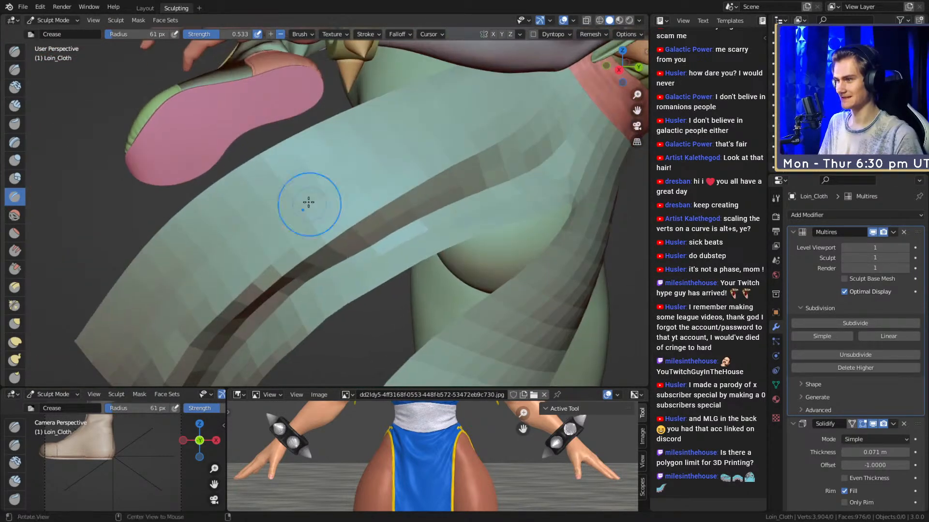
{"action": "key", "text": "f"}
{"action": "mouse_move", "coordinate": [388, 177]}
{"action": "left_mouse_down", "text": "alt"}
{"action": "mouse_move", "coordinate": [349, 187]}
{"action": "mouse_move", "coordinate": [330, 210]}
{"action": "mouse_move", "coordinate": [391, 197]}
{"action": "mouse_move", "coordinate": [399, 181]}
{"action": "mouse_move", "coordinate": [369, 166]}
{"action": "mouse_move", "coordinate": [358, 185]}
{"action": "mouse_move", "coordinate": [426, 271]}
{"action": "mouse_move", "coordinate": [432, 178]}
{"action": "mouse_move", "coordinate": [319, 114]}
{"action": "mouse_move", "coordinate": [431, 204]}
{"action": "left_mouse_up", "text": "alt"}
{"action": "left_click", "coordinate": [337, 189]}
Refine the upper part of the rear panel with the Crease brush at a 48 px radius.
{"action": "key", "text": "f"}
{"action": "key", "text": "g"}
{"action": "key", "text": "f"}
{"action": "key", "text": "shift+c"}
{"action": "key", "text": "f"}
{"action": "left_click", "coordinate": [426, 179]}
{"action": "mouse_move", "coordinate": [431, 205]}
{"action": "middle_mouse_down"}
{"action": "mouse_move", "coordinate": [408, 176]}
{"action": "mouse_move", "coordinate": [416, 161]}
{"action": "middle_mouse_up"}
{"action": "key", "text": "f"}
{"action": "left_click", "coordinate": [397, 164]}
{"action": "middle_click_drag", "start_coordinate": [329, 191], "coordinate": [382, 168], "text": "shift"}
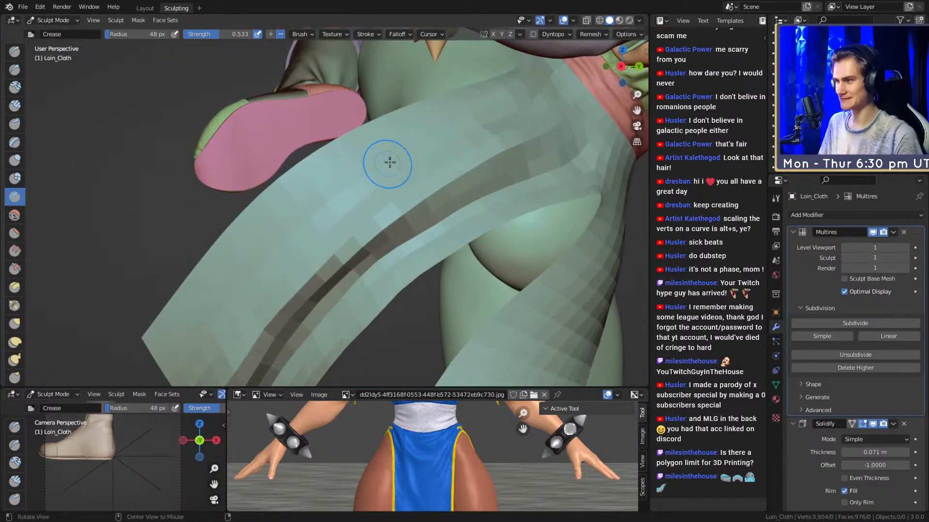
Crease additional folds across the outer half of the upper rear panel with the brush at a 74 px radius.
{"action": "middle_click_drag", "start_coordinate": [470, 127], "coordinate": [473, 123], "text": "shift"}
{"action": "left_click_drag", "start_coordinate": [372, 184], "coordinate": [250, 302], "text": "alt"}
{"action": "key", "text": "f"}
{"action": "mouse_move", "coordinate": [379, 174]}
{"action": "left_mouse_down", "text": "alt"}
{"action": "mouse_move", "coordinate": [394, 182]}
{"action": "mouse_move", "coordinate": [306, 216]}
{"action": "left_mouse_up", "text": "alt"}
{"action": "left_click_drag", "start_coordinate": [444, 105], "coordinate": [411, 140], "text": "alt+shift"}
{"action": "left_click_drag", "start_coordinate": [412, 140], "coordinate": [399, 169], "text": "alt"}
{"action": "key", "text": "f"}
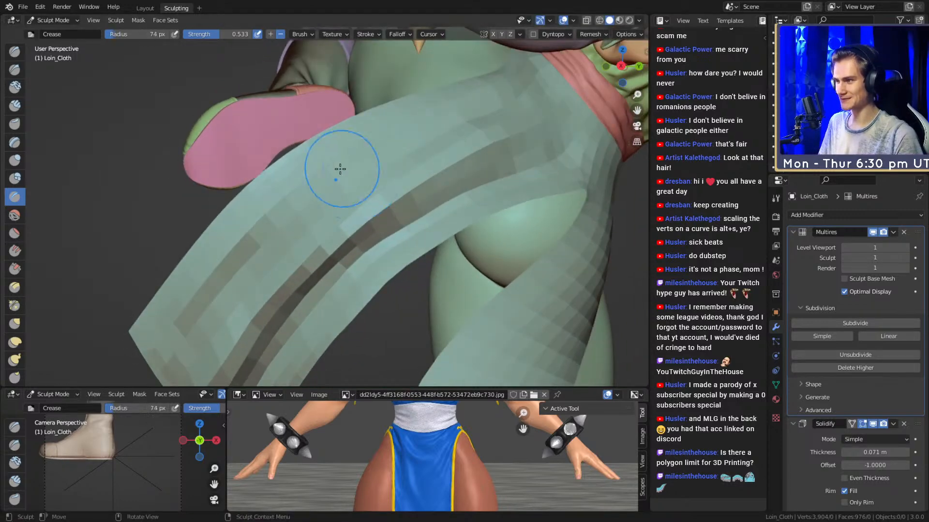
{"action": "mouse_move", "coordinate": [469, 99]}
{"action": "left_mouse_down", "text": "alt+shift"}
{"action": "mouse_move", "coordinate": [366, 162]}
{"action": "mouse_move", "coordinate": [390, 153]}
{"action": "mouse_move", "coordinate": [359, 221]}
{"action": "mouse_move", "coordinate": [341, 213]}
{"action": "mouse_move", "coordinate": [317, 236]}
{"action": "mouse_move", "coordinate": [335, 274]}
{"action": "left_mouse_up", "text": "alt+shift"}
Crease the cloth from below the sash around the hip into the lower rear panel with radii of 43 to 52 px.
{"action": "key", "text": "f"}
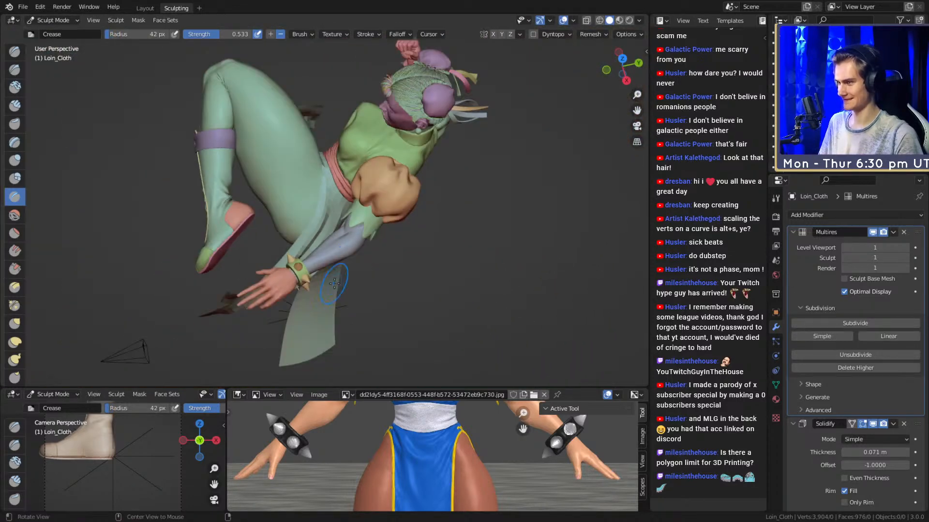
{"action": "mouse_move", "coordinate": [343, 170]}
{"action": "left_mouse_down", "text": "alt"}
{"action": "mouse_move", "coordinate": [369, 232]}
{"action": "mouse_move", "coordinate": [307, 280]}
{"action": "mouse_move", "coordinate": [388, 202]}
{"action": "mouse_move", "coordinate": [356, 242]}
{"action": "mouse_move", "coordinate": [339, 176]}
{"action": "left_mouse_up", "text": "alt"}
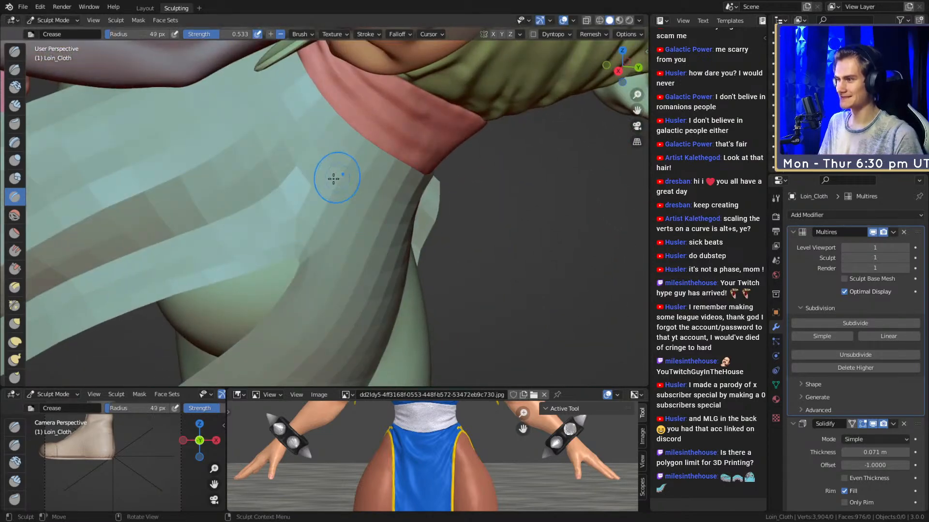
{"action": "mouse_move", "coordinate": [279, 226]}
{"action": "left_mouse_down", "text": "alt"}
{"action": "mouse_move", "coordinate": [312, 180]}
{"action": "mouse_move", "coordinate": [350, 191]}
{"action": "mouse_move", "coordinate": [320, 157]}
{"action": "mouse_move", "coordinate": [373, 244]}
{"action": "mouse_move", "coordinate": [328, 217]}
{"action": "mouse_move", "coordinate": [350, 212]}
{"action": "mouse_move", "coordinate": [402, 167]}
{"action": "left_mouse_up", "text": "alt"}
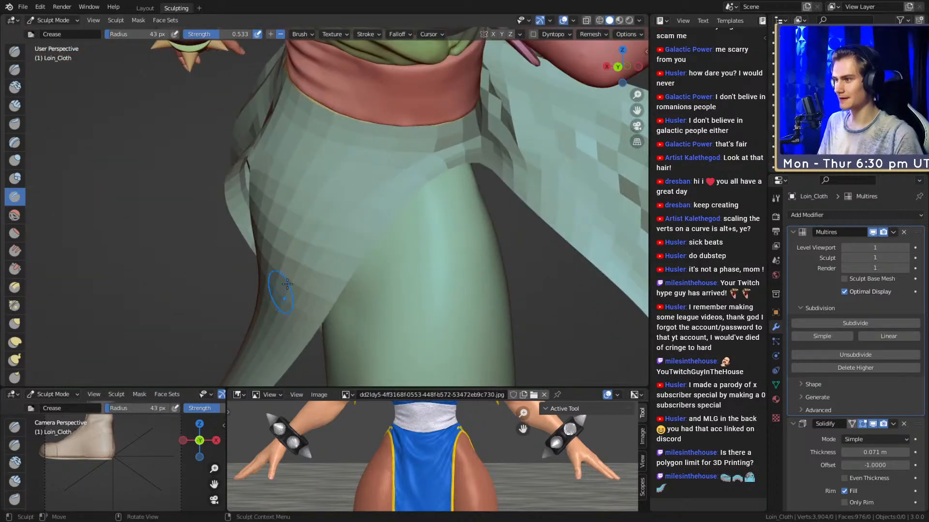
{"action": "left_click_drag", "start_coordinate": [277, 293], "coordinate": [374, 211], "text": "alt"}
{"action": "mouse_move", "coordinate": [330, 257]}
{"action": "left_mouse_down", "text": "alt"}
{"action": "mouse_move", "coordinate": [400, 187]}
{"action": "mouse_move", "coordinate": [382, 188]}
{"action": "mouse_move", "coordinate": [400, 189]}
{"action": "mouse_move", "coordinate": [328, 247]}
{"action": "mouse_move", "coordinate": [410, 188]}
{"action": "left_mouse_up", "text": "alt"}
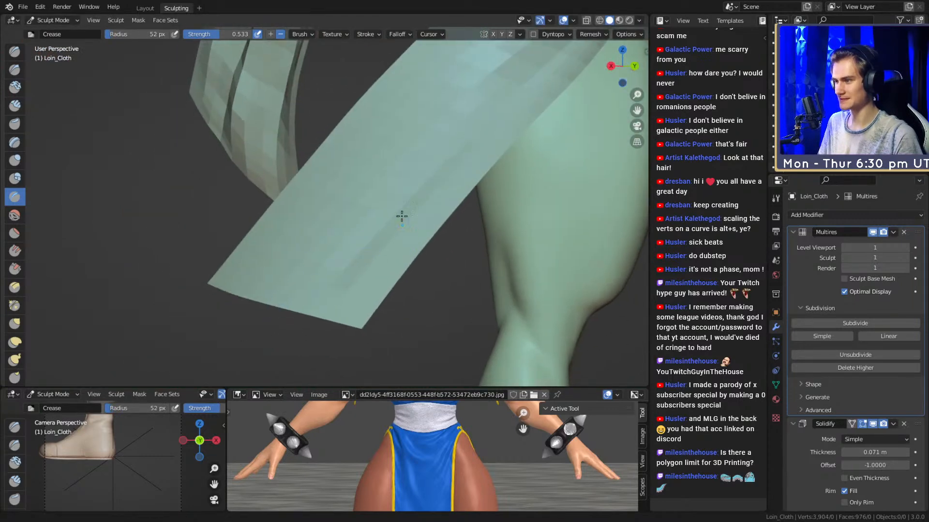
Crease a long fold along the lower rear panel from near its hem up to the hip with radii of 68 to 78 px.
{"action": "left_click_drag", "start_coordinate": [392, 231], "coordinate": [414, 223], "text": "alt"}
{"action": "key", "text": "f"}
{"action": "left_click_drag", "start_coordinate": [316, 363], "coordinate": [375, 266], "text": "alt"}
{"action": "key", "text": "f"}
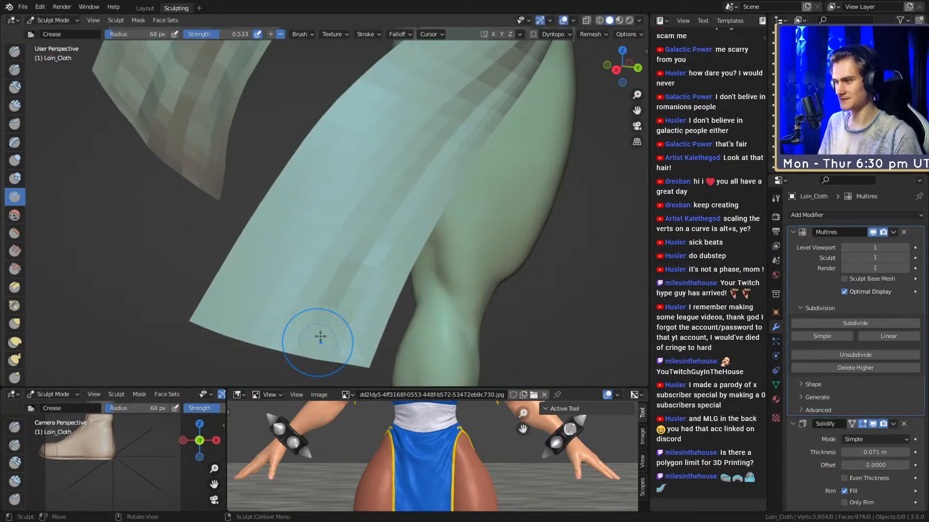
{"action": "left_click_drag", "start_coordinate": [309, 360], "coordinate": [349, 288], "text": "alt"}
{"action": "middle_click_drag", "start_coordinate": [411, 176], "coordinate": [349, 209]}
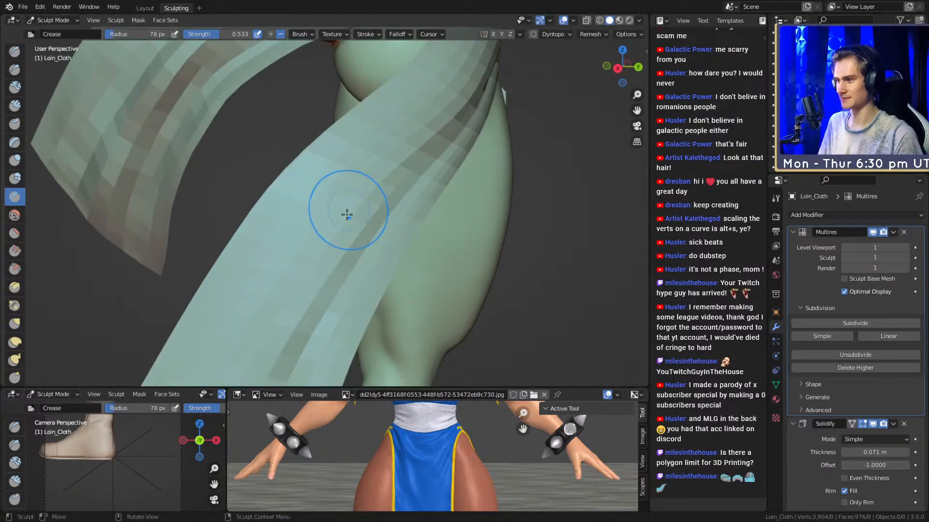
{"action": "middle_click_drag", "start_coordinate": [455, 140], "coordinate": [363, 212]}
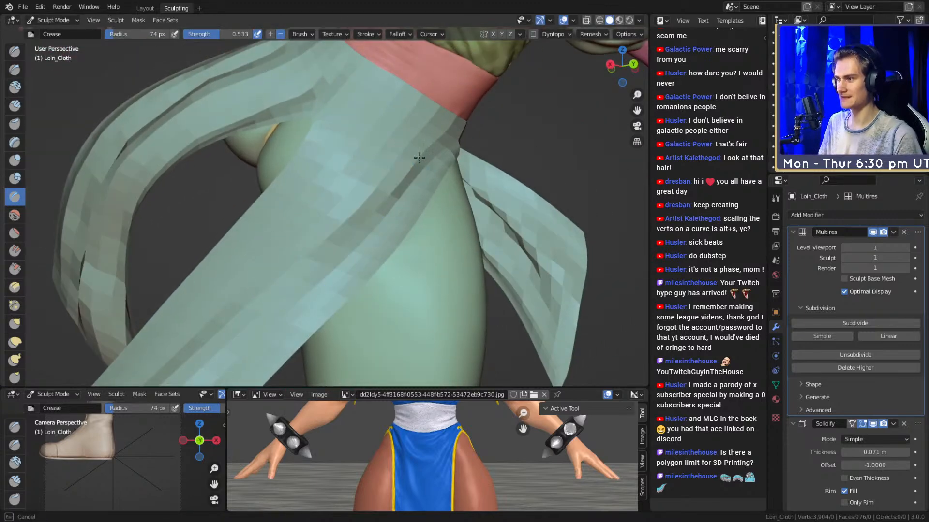
Deepen the fold where the lower rear panel wraps the hip and add parallel folds with radii of 46 and 48 px.
{"action": "middle_click_drag", "start_coordinate": [439, 126], "coordinate": [367, 190], "text": "shift"}
{"action": "scroll", "coordinate": [375, 205], "scroll_direction": "up", "scroll_amount": 3}
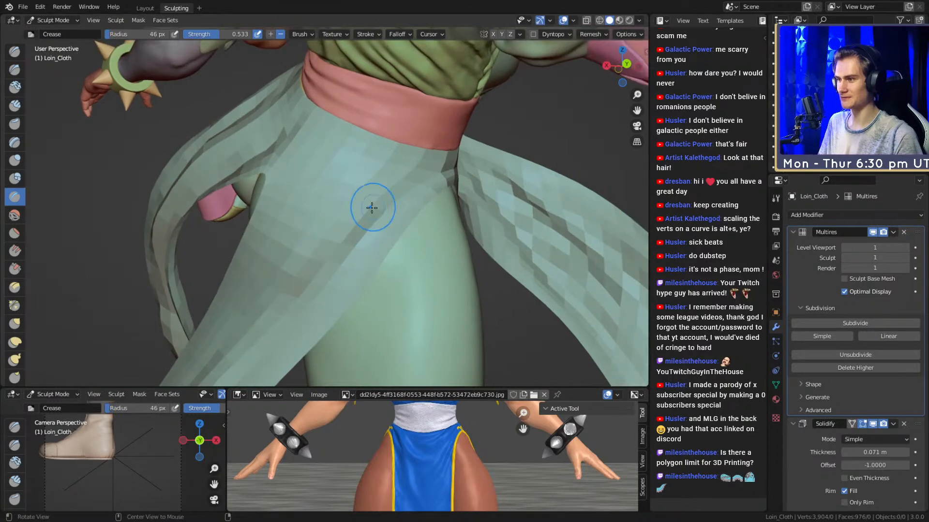
{"action": "middle_click_drag", "start_coordinate": [452, 159], "coordinate": [392, 187], "text": "ctrl"}
{"action": "middle_click_drag", "start_coordinate": [296, 276], "coordinate": [320, 266]}
{"action": "mouse_move", "coordinate": [250, 334]}
{"action": "middle_mouse_down"}
{"action": "mouse_move", "coordinate": [342, 213]}
{"action": "mouse_move", "coordinate": [275, 269]}
{"action": "mouse_move", "coordinate": [271, 242]}
{"action": "mouse_move", "coordinate": [324, 223]}
{"action": "middle_mouse_up"}
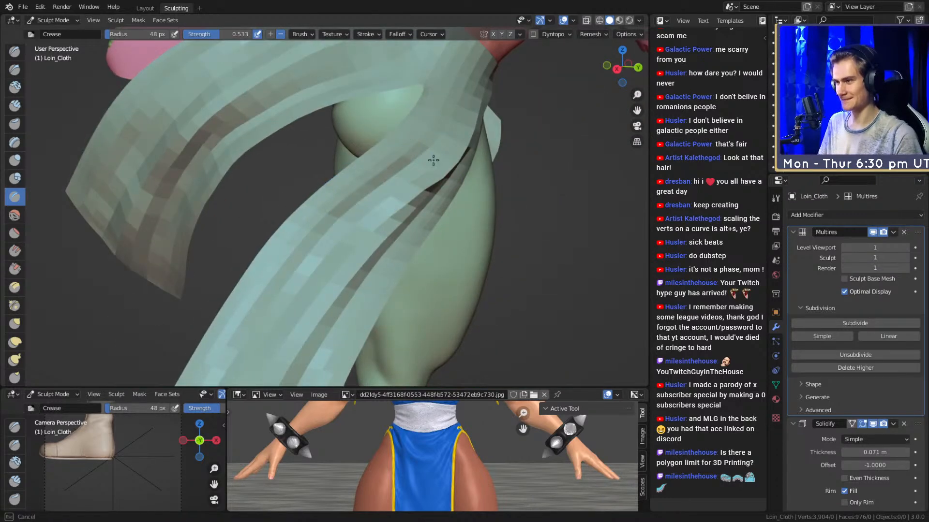
Extend the lower rear panel's parallel folds down to the hem and up over the hip with radii of 58 to 82 px.
{"action": "middle_click_drag", "start_coordinate": [413, 172], "coordinate": [339, 223]}
{"action": "mouse_move", "coordinate": [248, 297]}
{"action": "middle_mouse_down"}
{"action": "mouse_move", "coordinate": [405, 178]}
{"action": "mouse_move", "coordinate": [414, 149]}
{"action": "middle_mouse_up"}
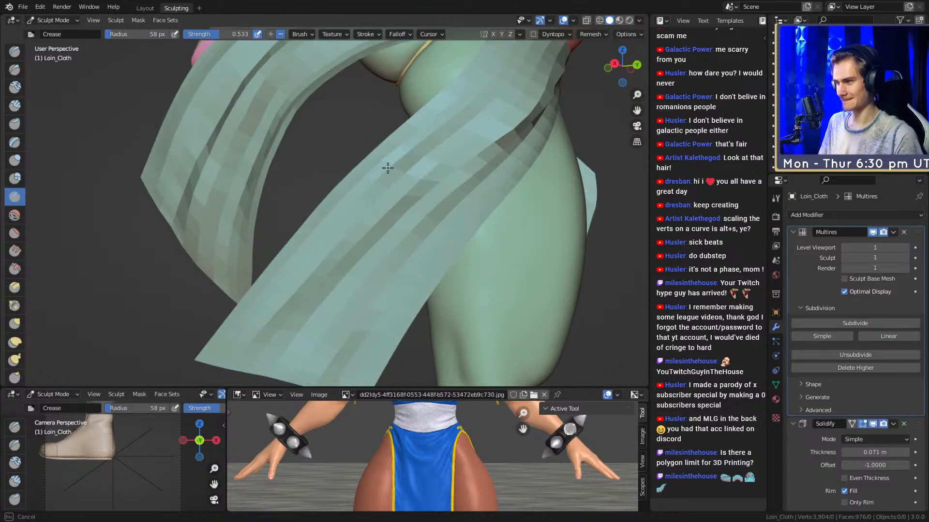
{"action": "middle_click_drag", "start_coordinate": [328, 229], "coordinate": [259, 305]}
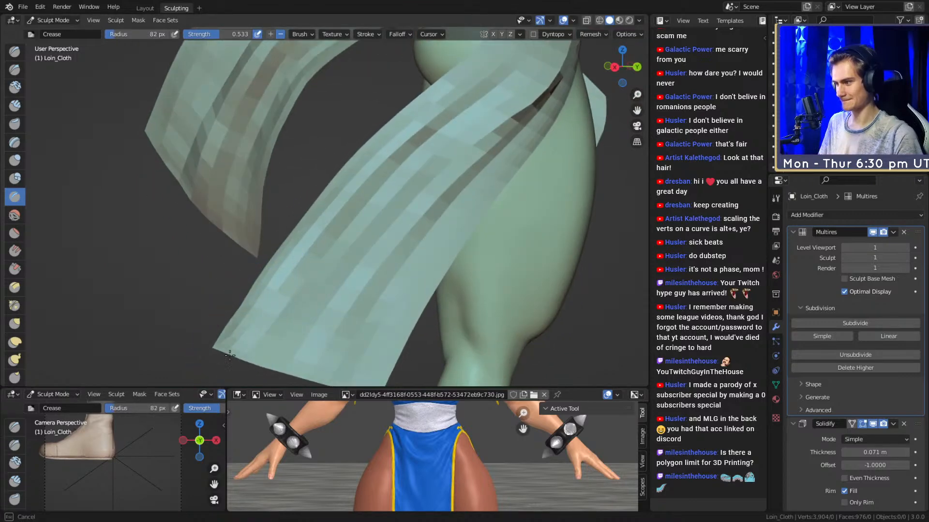
{"action": "middle_click_drag", "start_coordinate": [468, 151], "coordinate": [365, 158]}
{"action": "key", "text": "f"}
{"action": "left_click", "coordinate": [357, 160]}
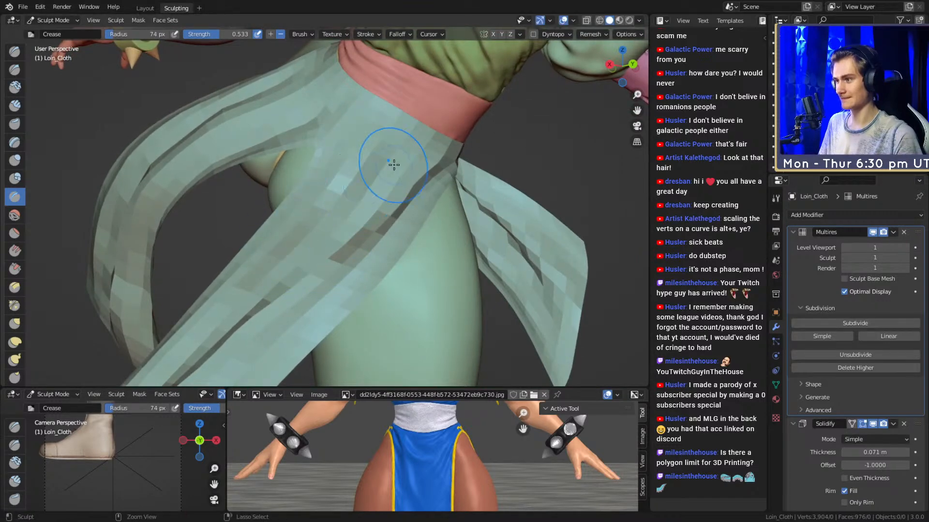
Save the file and subdivide the loin cloth's Multires to sculpt level 2.
{"action": "scroll", "coordinate": [382, 173], "scroll_direction": "down", "scroll_amount": 2}
{"action": "mouse_move", "coordinate": [337, 159]}
{"action": "middle_mouse_down"}
{"action": "mouse_move", "coordinate": [321, 215]}
{"action": "mouse_move", "coordinate": [332, 202]}
{"action": "mouse_move", "coordinate": [332, 162]}
{"action": "mouse_move", "coordinate": [375, 203]}
{"action": "mouse_move", "coordinate": [343, 276]}
{"action": "middle_mouse_up"}
{"action": "scroll", "coordinate": [390, 167], "scroll_direction": "down", "scroll_amount": 6}
{"action": "scroll", "coordinate": [344, 276], "scroll_direction": "up", "scroll_amount": 10}
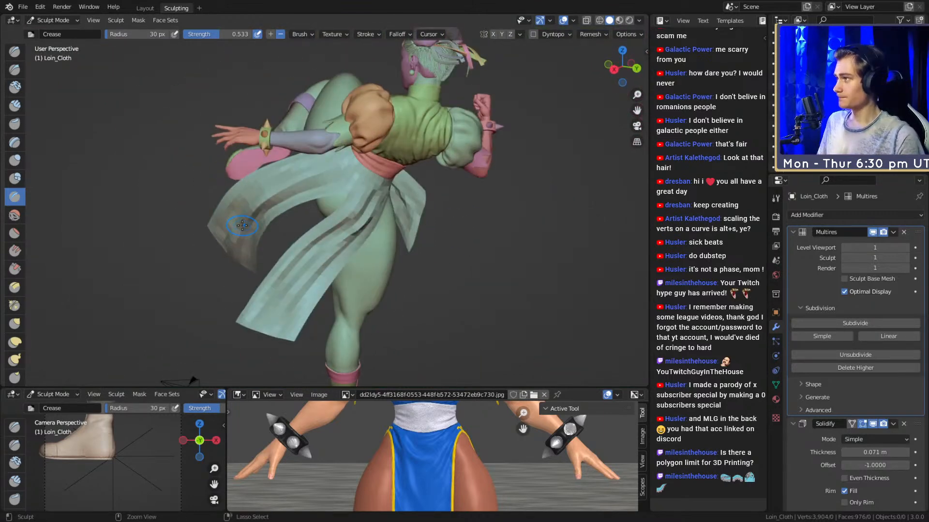
{"action": "key", "text": "ctrl+s"}
{"action": "left_click", "coordinate": [851, 323]}
Crease folds into the upper front panel just below the sash with radii of 37 to 61 px.
{"action": "middle_click_drag", "start_coordinate": [477, 242], "coordinate": [369, 193]}
{"action": "scroll", "coordinate": [369, 193], "scroll_direction": "up", "scroll_amount": 4}
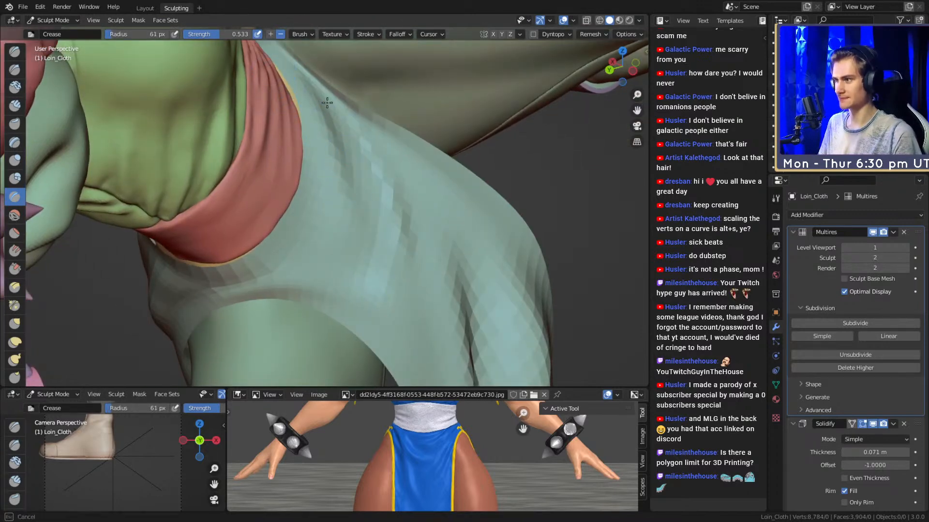
{"action": "mouse_move", "coordinate": [447, 206]}
{"action": "middle_mouse_down"}
{"action": "mouse_move", "coordinate": [483, 168]}
{"action": "mouse_move", "coordinate": [470, 155]}
{"action": "mouse_move", "coordinate": [363, 186]}
{"action": "mouse_move", "coordinate": [446, 194]}
{"action": "middle_mouse_up"}
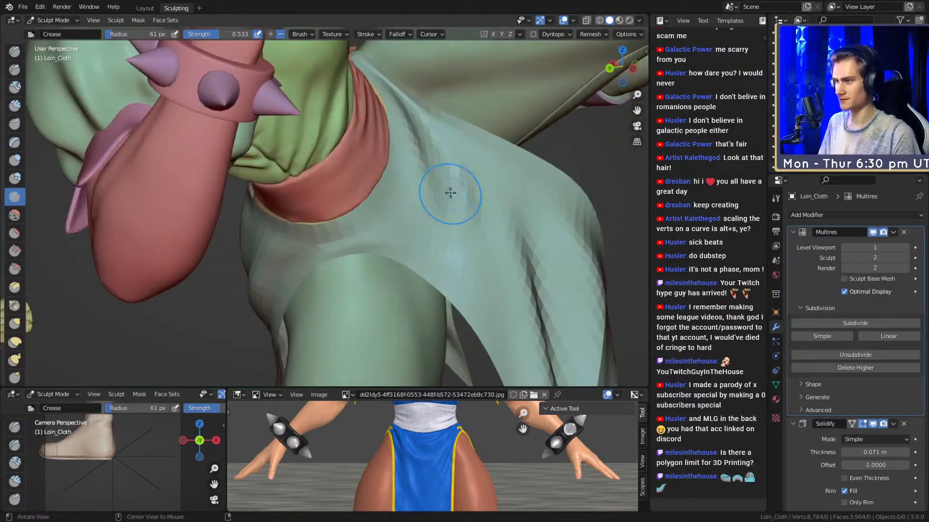
{"action": "mouse_move", "coordinate": [433, 148]}
{"action": "middle_mouse_down"}
{"action": "mouse_move", "coordinate": [466, 211]}
{"action": "mouse_move", "coordinate": [419, 181]}
{"action": "mouse_move", "coordinate": [325, 186]}
{"action": "middle_mouse_up"}
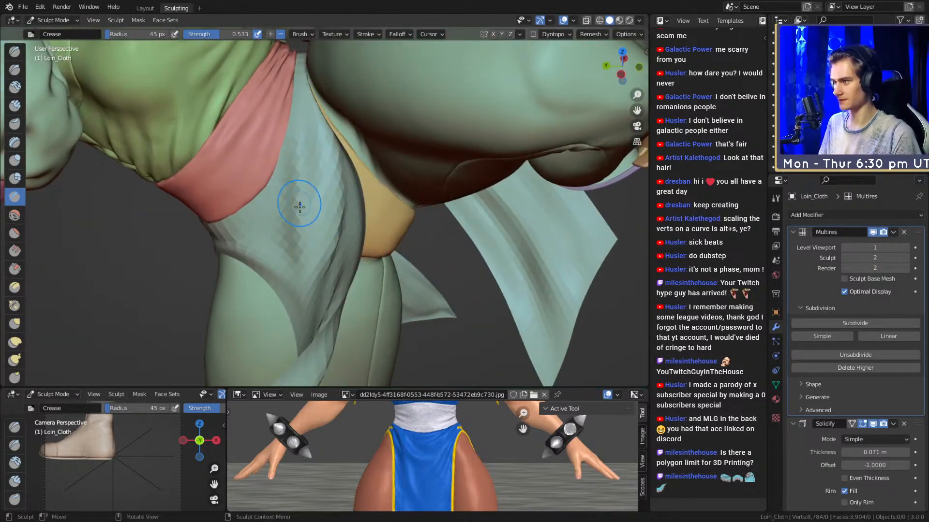
{"action": "middle_click_drag", "start_coordinate": [305, 91], "coordinate": [342, 151]}
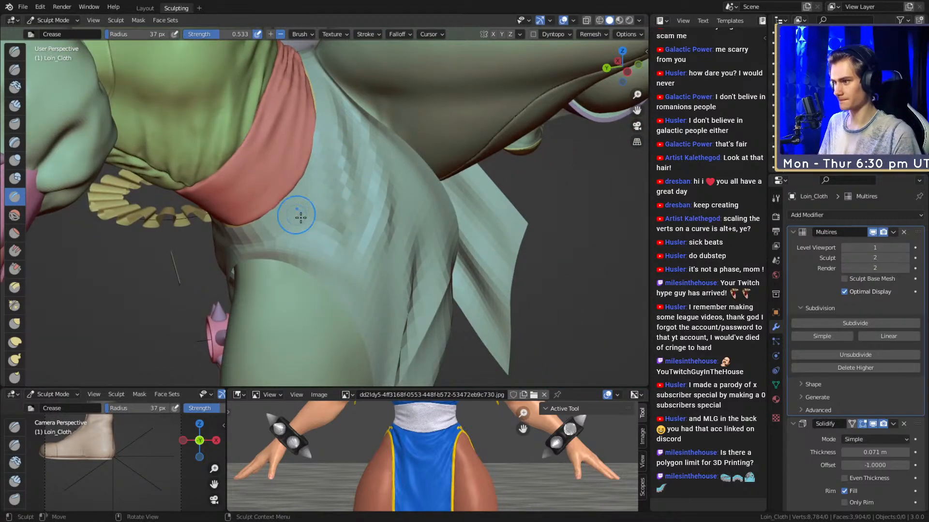
{"action": "middle_click_drag", "start_coordinate": [295, 212], "coordinate": [366, 203]}
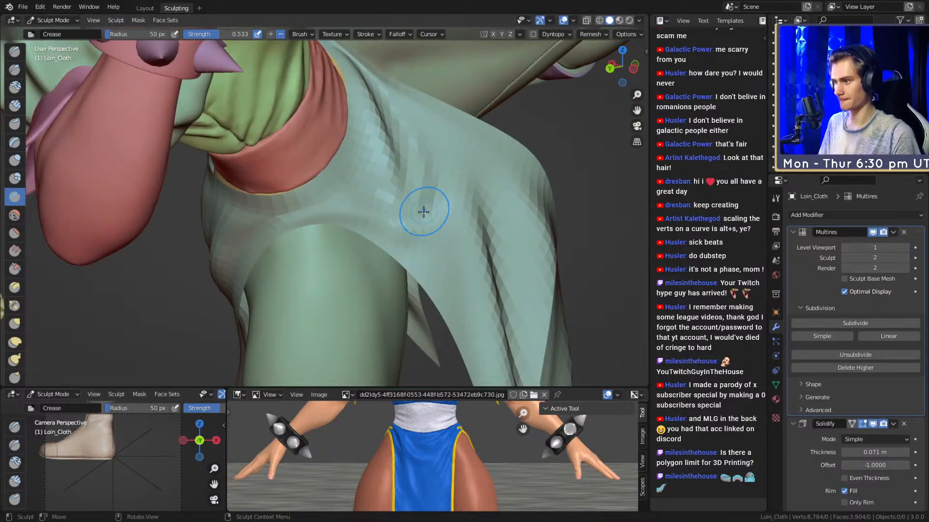
{"action": "scroll", "coordinate": [374, 193], "scroll_direction": "up", "scroll_amount": 1}
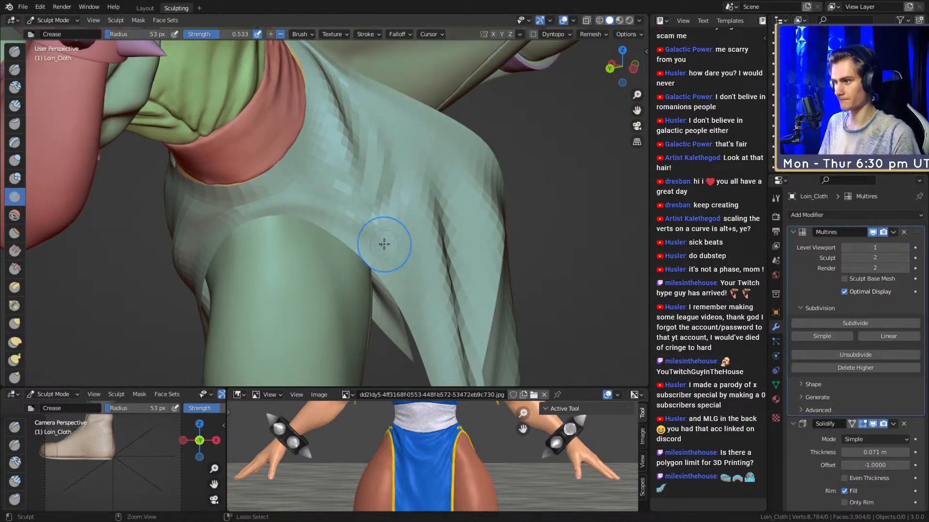
Refine the folds running down the front panel from the standing leg's hip with radii of 53 and 62 px.
{"action": "left_click_drag", "start_coordinate": [422, 276], "coordinate": [411, 289]}
{"action": "mouse_move", "coordinate": [411, 289]}
{"action": "middle_mouse_down"}
{"action": "mouse_move", "coordinate": [408, 208]}
{"action": "mouse_move", "coordinate": [387, 187]}
{"action": "mouse_move", "coordinate": [417, 240]}
{"action": "mouse_move", "coordinate": [442, 199]}
{"action": "middle_mouse_up"}
{"action": "left_click_drag", "start_coordinate": [442, 199], "coordinate": [431, 220]}
{"action": "mouse_move", "coordinate": [441, 226]}
{"action": "middle_mouse_down"}
{"action": "mouse_move", "coordinate": [481, 259]}
{"action": "mouse_move", "coordinate": [480, 234]}
{"action": "middle_mouse_up"}
{"action": "mouse_move", "coordinate": [415, 166]}
{"action": "middle_mouse_down"}
{"action": "mouse_move", "coordinate": [338, 161]}
{"action": "mouse_move", "coordinate": [373, 166]}
{"action": "middle_mouse_up"}
{"action": "mouse_move", "coordinate": [334, 108]}
{"action": "middle_mouse_down"}
{"action": "mouse_move", "coordinate": [364, 207]}
{"action": "mouse_move", "coordinate": [446, 208]}
{"action": "mouse_move", "coordinate": [376, 180]}
{"action": "mouse_move", "coordinate": [437, 210]}
{"action": "mouse_move", "coordinate": [477, 149]}
{"action": "mouse_move", "coordinate": [534, 227]}
{"action": "middle_mouse_up"}
{"action": "left_click", "coordinate": [533, 209]}
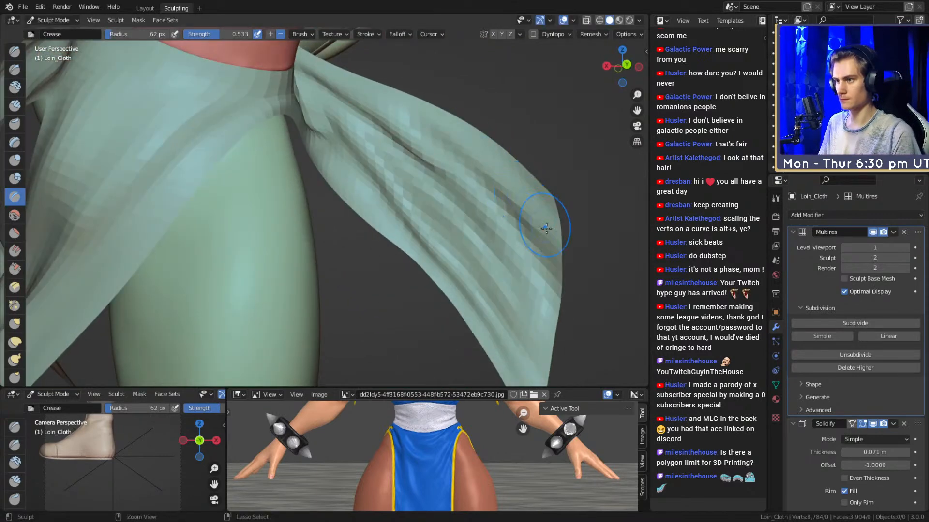
Crease long folds from the front panel's waist toward its hem, adjusting the brush radius between strokes.
{"action": "left_click_drag", "start_coordinate": [448, 127], "coordinate": [405, 115]}
{"action": "mouse_move", "coordinate": [381, 87]}
{"action": "middle_mouse_down"}
{"action": "mouse_move", "coordinate": [414, 120]}
{"action": "mouse_move", "coordinate": [407, 160]}
{"action": "middle_mouse_up"}
{"action": "mouse_move", "coordinate": [287, 54]}
{"action": "middle_mouse_down"}
{"action": "mouse_move", "coordinate": [379, 100]}
{"action": "mouse_move", "coordinate": [408, 138]}
{"action": "mouse_move", "coordinate": [434, 214]}
{"action": "mouse_move", "coordinate": [470, 189]}
{"action": "middle_mouse_up"}
{"action": "key", "text": "f"}
{"action": "left_click", "coordinate": [386, 134]}
{"action": "key", "text": "f"}
{"action": "left_click", "coordinate": [484, 186]}
{"action": "left_click_drag", "start_coordinate": [498, 196], "coordinate": [537, 294]}
Sharpen the folds through the middle of the front panel with a resized Crease brush.
{"action": "mouse_move", "coordinate": [536, 290]}
{"action": "middle_mouse_down"}
{"action": "mouse_move", "coordinate": [512, 193]}
{"action": "mouse_move", "coordinate": [542, 216]}
{"action": "middle_mouse_up"}
{"action": "key", "text": "f"}
{"action": "left_click", "coordinate": [534, 212]}
{"action": "mouse_move", "coordinate": [503, 156]}
{"action": "middle_mouse_down"}
{"action": "mouse_move", "coordinate": [465, 215]}
{"action": "mouse_move", "coordinate": [429, 187]}
{"action": "middle_mouse_up"}
{"action": "key", "text": "f"}
{"action": "left_click", "coordinate": [420, 189]}
Crease the cloth along the sash's lower edge above the standing leg at a 39 px radius.
{"action": "middle_click_drag", "start_coordinate": [463, 221], "coordinate": [423, 145]}
{"action": "mouse_move", "coordinate": [456, 140]}
{"action": "left_mouse_down", "text": "alt"}
{"action": "mouse_move", "coordinate": [402, 167]}
{"action": "mouse_move", "coordinate": [417, 190]}
{"action": "left_mouse_up", "text": "alt"}
{"action": "key", "text": "f"}
{"action": "left_click", "coordinate": [329, 205]}
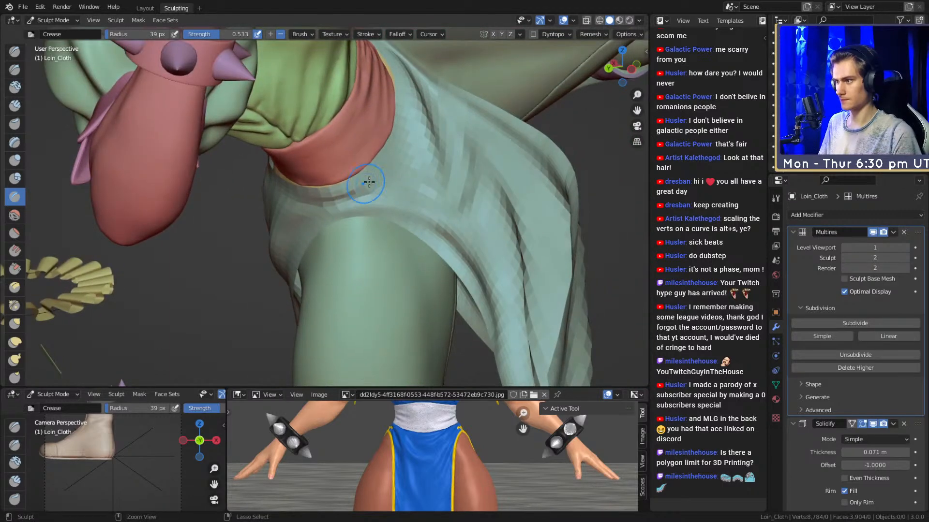
Crease fine folds in the narrow cloth between the sash and the raised thigh with radii of 19 and 20 px.
{"action": "mouse_move", "coordinate": [420, 201]}
{"action": "middle_mouse_down"}
{"action": "mouse_move", "coordinate": [356, 222]}
{"action": "mouse_move", "coordinate": [367, 237]}
{"action": "mouse_move", "coordinate": [356, 222]}
{"action": "middle_mouse_up"}
{"action": "key", "text": "f"}
{"action": "left_click", "coordinate": [350, 216]}
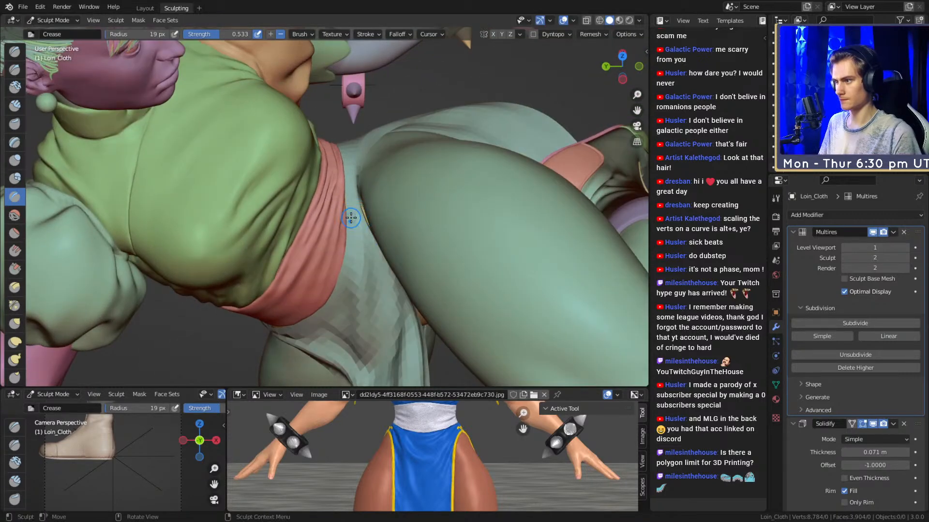
{"action": "left_click_drag", "start_coordinate": [348, 155], "coordinate": [357, 197], "text": "alt"}
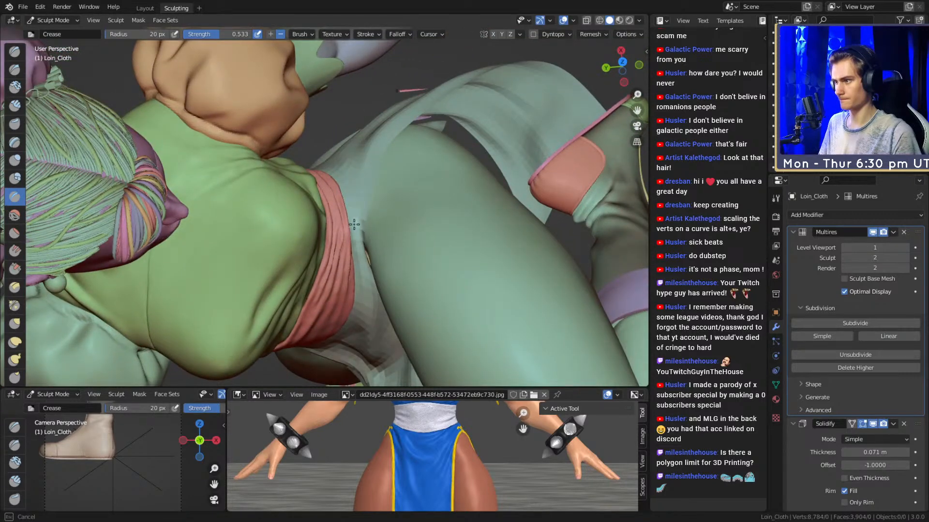
{"action": "mouse_move", "coordinate": [347, 163]}
{"action": "middle_mouse_down"}
{"action": "mouse_move", "coordinate": [350, 214]}
{"action": "mouse_move", "coordinate": [369, 197]}
{"action": "middle_mouse_up"}
{"action": "mouse_move", "coordinate": [364, 258]}
{"action": "middle_mouse_down"}
{"action": "mouse_move", "coordinate": [348, 180]}
{"action": "mouse_move", "coordinate": [357, 277]}
{"action": "middle_mouse_up"}
{"action": "mouse_move", "coordinate": [359, 328]}
{"action": "middle_mouse_down"}
{"action": "mouse_move", "coordinate": [352, 198]}
{"action": "mouse_move", "coordinate": [366, 169]}
{"action": "mouse_move", "coordinate": [392, 207]}
{"action": "mouse_move", "coordinate": [393, 246]}
{"action": "mouse_move", "coordinate": [386, 197]}
{"action": "middle_mouse_up"}
Crease the fold running from the side of the sash across the hip into the lower rear panel at a 36 px radius.
{"action": "scroll", "coordinate": [366, 170], "scroll_direction": "down", "scroll_amount": 5}
{"action": "scroll", "coordinate": [386, 197], "scroll_direction": "up", "scroll_amount": 8}
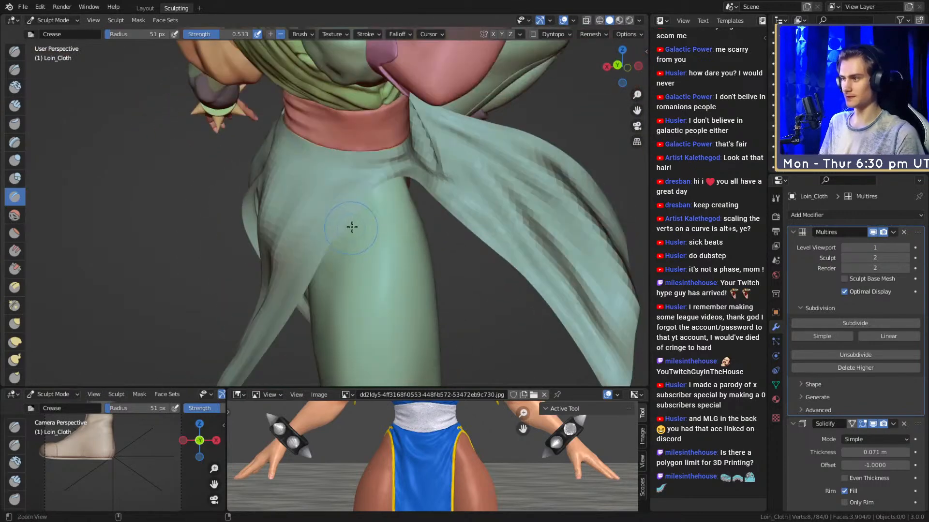
{"action": "mouse_move", "coordinate": [420, 228]}
{"action": "middle_mouse_down"}
{"action": "mouse_move", "coordinate": [433, 197]}
{"action": "mouse_move", "coordinate": [390, 147]}
{"action": "mouse_move", "coordinate": [419, 151]}
{"action": "middle_mouse_up"}
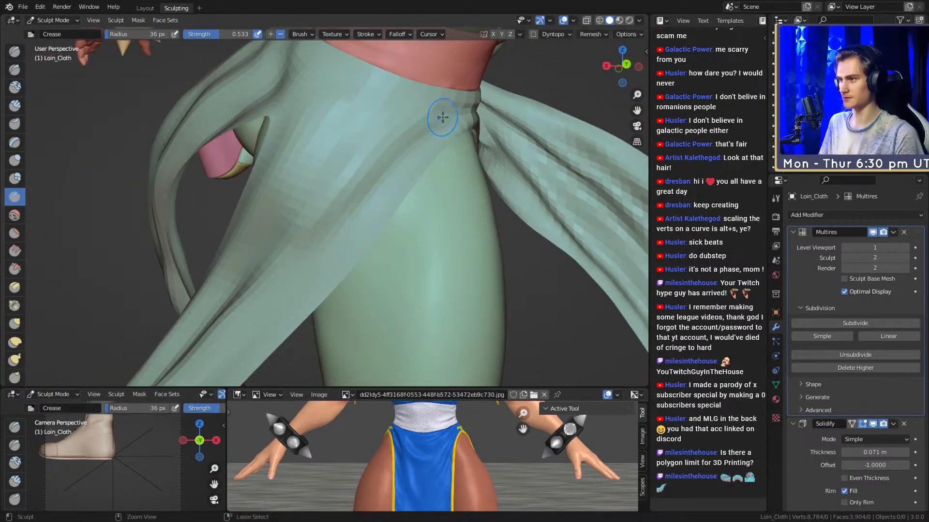
{"action": "middle_click_drag", "start_coordinate": [320, 213], "coordinate": [395, 151]}
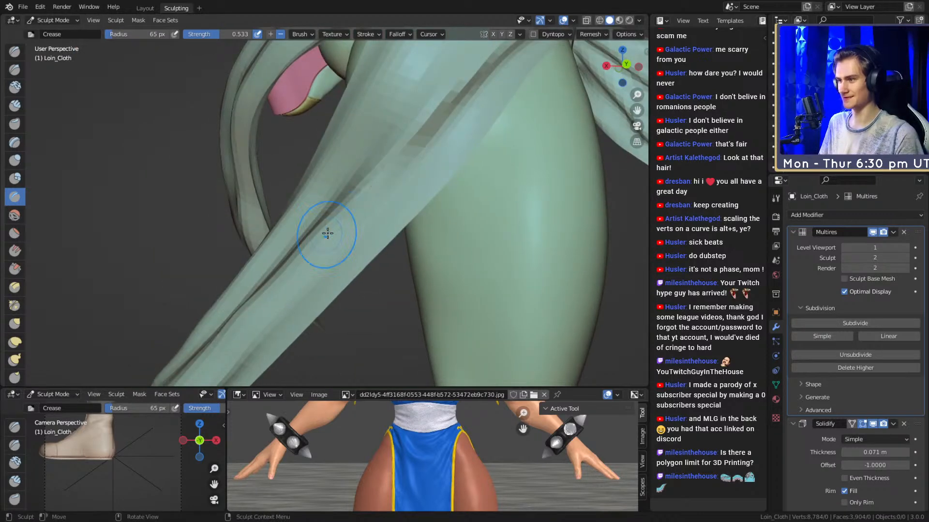
Sharpen the lower rear panel's long folds from hip to hem with radii of 65 and 53 px.
{"action": "middle_click_drag", "start_coordinate": [327, 234], "coordinate": [399, 178]}
{"action": "mouse_move", "coordinate": [284, 294]}
{"action": "middle_mouse_down"}
{"action": "mouse_move", "coordinate": [435, 176]}
{"action": "mouse_move", "coordinate": [436, 188]}
{"action": "middle_mouse_up"}
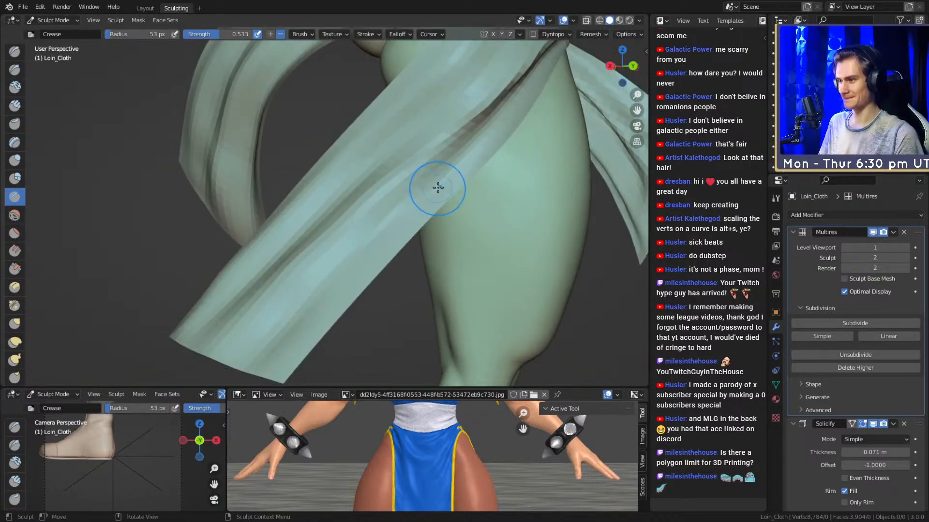
{"action": "middle_click_drag", "start_coordinate": [305, 316], "coordinate": [370, 231]}
{"action": "mouse_move", "coordinate": [448, 154]}
{"action": "middle_mouse_down"}
{"action": "mouse_move", "coordinate": [363, 213]}
{"action": "mouse_move", "coordinate": [390, 214]}
{"action": "middle_mouse_up"}
{"action": "mouse_move", "coordinate": [424, 151]}
{"action": "middle_mouse_down"}
{"action": "mouse_move", "coordinate": [379, 197]}
{"action": "mouse_move", "coordinate": [402, 215]}
{"action": "middle_mouse_up"}
Switch to the Grab brush at strength 0.424 and start reshaping the lower rear panel's drape.
{"action": "key", "text": "g"}
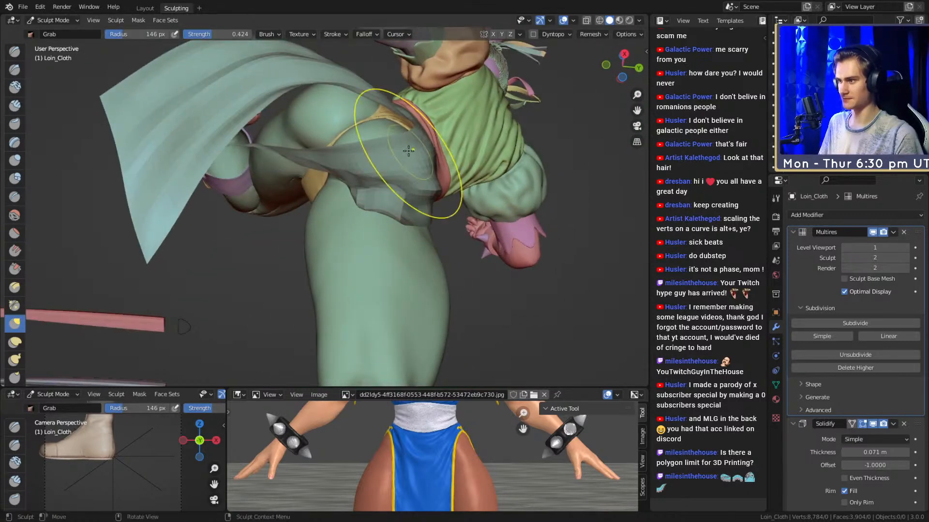
{"action": "middle_click_drag", "start_coordinate": [410, 151], "coordinate": [344, 182]}
{"action": "key", "text": "f"}
{"action": "mouse_move", "coordinate": [291, 217]}
{"action": "middle_mouse_down"}
{"action": "mouse_move", "coordinate": [339, 209]}
{"action": "mouse_move", "coordinate": [323, 182]}
{"action": "middle_mouse_up"}
{"action": "left_click", "coordinate": [307, 210]}
{"action": "mouse_move", "coordinate": [375, 137]}
{"action": "middle_mouse_down"}
{"action": "mouse_move", "coordinate": [355, 233]}
{"action": "mouse_move", "coordinate": [300, 203]}
{"action": "mouse_move", "coordinate": [319, 180]}
{"action": "middle_mouse_up"}
{"action": "key", "text": "f"}
{"action": "left_click", "coordinate": [342, 203]}
{"action": "left_click_drag", "start_coordinate": [320, 179], "coordinate": [324, 178]}
Bend and curl the lower end of the lower rear panel with Grab, adjusting the radius up to 172 px.
{"action": "middle_click_drag", "start_coordinate": [323, 178], "coordinate": [348, 232]}
{"action": "key", "text": "f"}
{"action": "left_click", "coordinate": [349, 243]}
{"action": "middle_click_drag", "start_coordinate": [315, 263], "coordinate": [314, 222]}
{"action": "key", "text": "f"}
{"action": "left_click", "coordinate": [311, 228]}
{"action": "key", "text": "f"}
{"action": "left_click", "coordinate": [299, 243]}
{"action": "key", "text": "f"}
{"action": "left_click", "coordinate": [257, 261]}
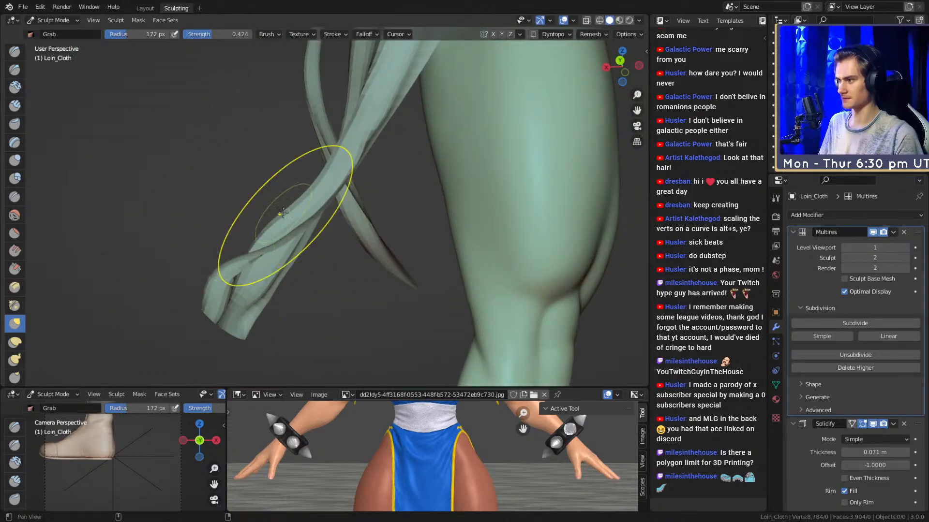
Pull the lower rear panel's hem into a flowing, pointed wave with the Grab brush.
{"action": "middle_click_drag", "start_coordinate": [261, 227], "coordinate": [239, 235]}
{"action": "key", "text": "f"}
{"action": "left_click_drag", "start_coordinate": [245, 262], "coordinate": [255, 255]}
{"action": "middle_click_drag", "start_coordinate": [215, 267], "coordinate": [261, 227]}
{"action": "key", "text": "f"}
{"action": "left_click", "coordinate": [271, 259]}
Smooth out the bend above the lower rear panel's hem using Grab at a 118 px radius.
{"action": "middle_click_drag", "start_coordinate": [270, 258], "coordinate": [339, 269]}
{"action": "key", "text": "f"}
{"action": "left_click", "coordinate": [340, 262]}
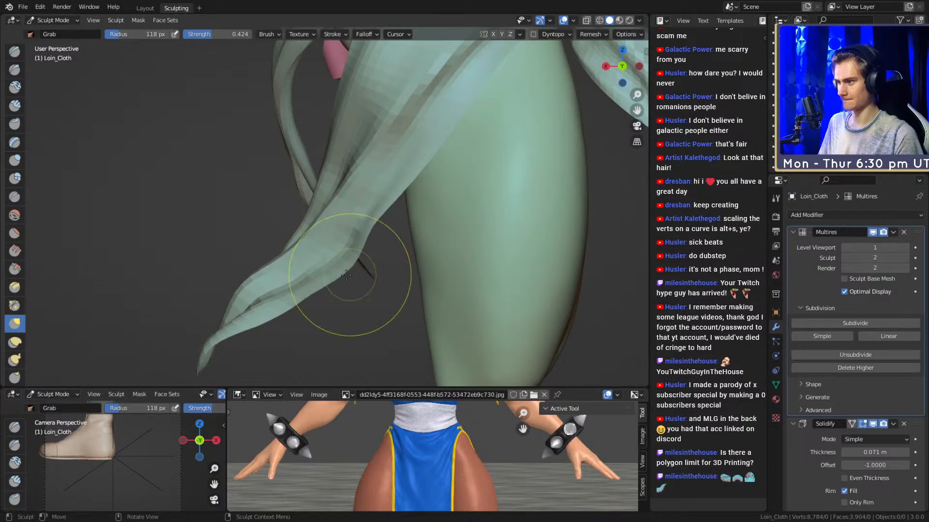
{"action": "left_click_drag", "start_coordinate": [338, 287], "coordinate": [361, 231]}
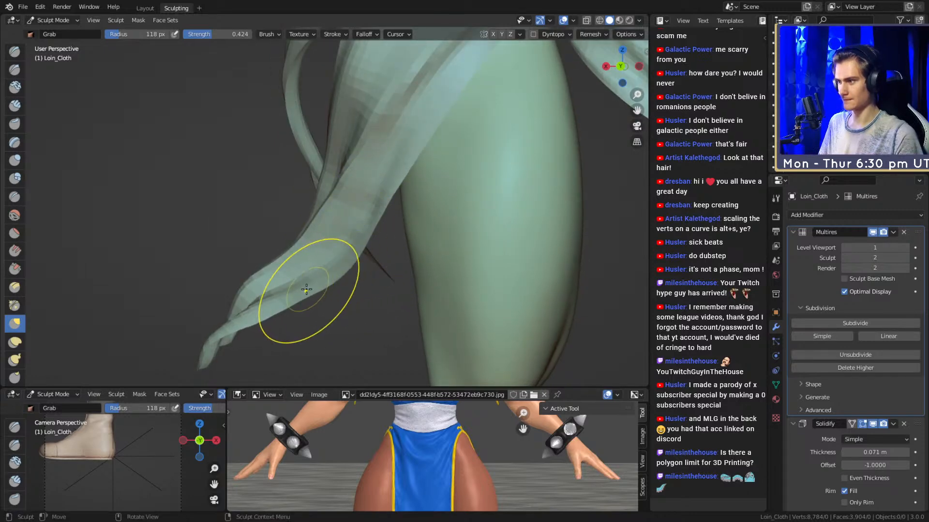
{"action": "mouse_move", "coordinate": [323, 242]}
{"action": "middle_mouse_down"}
{"action": "mouse_move", "coordinate": [408, 191]}
{"action": "mouse_move", "coordinate": [480, 243]}
{"action": "mouse_move", "coordinate": [415, 155]}
{"action": "mouse_move", "coordinate": [336, 216]}
{"action": "middle_mouse_up"}
Pull the upper rear panel into a wider curve with Grab at radii of 185 and 192 px.
{"action": "key", "text": "f"}
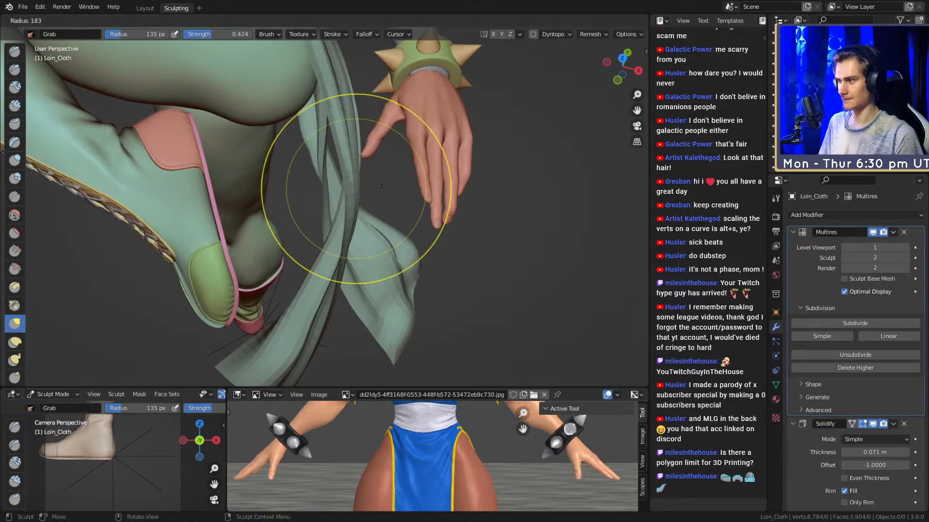
{"action": "left_click", "coordinate": [372, 186]}
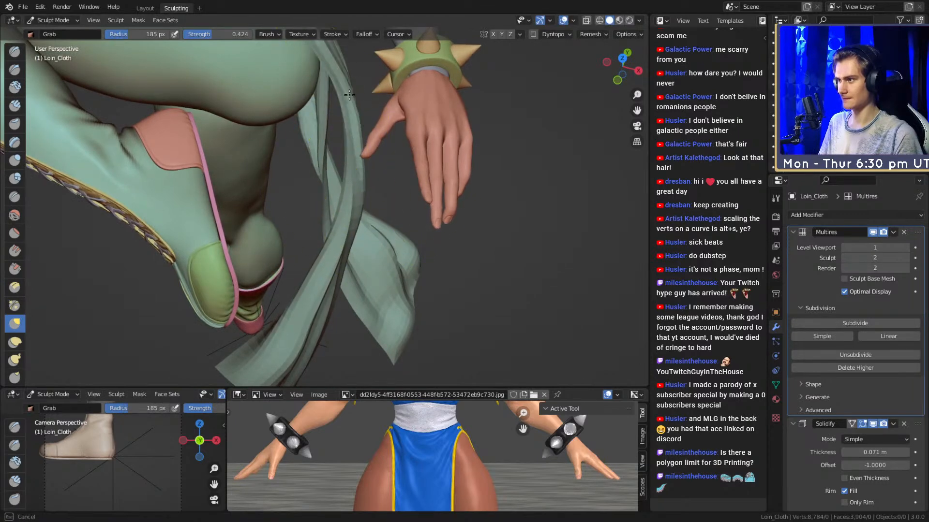
{"action": "mouse_move", "coordinate": [368, 189]}
{"action": "middle_mouse_down"}
{"action": "mouse_move", "coordinate": [357, 235]}
{"action": "mouse_move", "coordinate": [363, 202]}
{"action": "middle_mouse_up"}
{"action": "mouse_move", "coordinate": [386, 132]}
{"action": "middle_mouse_down"}
{"action": "mouse_move", "coordinate": [362, 198]}
{"action": "mouse_move", "coordinate": [315, 264]}
{"action": "mouse_move", "coordinate": [363, 311]}
{"action": "mouse_move", "coordinate": [360, 203]}
{"action": "middle_mouse_up"}
{"action": "scroll", "coordinate": [363, 198], "scroll_direction": "up", "scroll_amount": 4}
{"action": "mouse_move", "coordinate": [360, 203]}
{"action": "middle_mouse_down"}
{"action": "mouse_move", "coordinate": [369, 192]}
{"action": "mouse_move", "coordinate": [323, 261]}
{"action": "middle_mouse_up"}
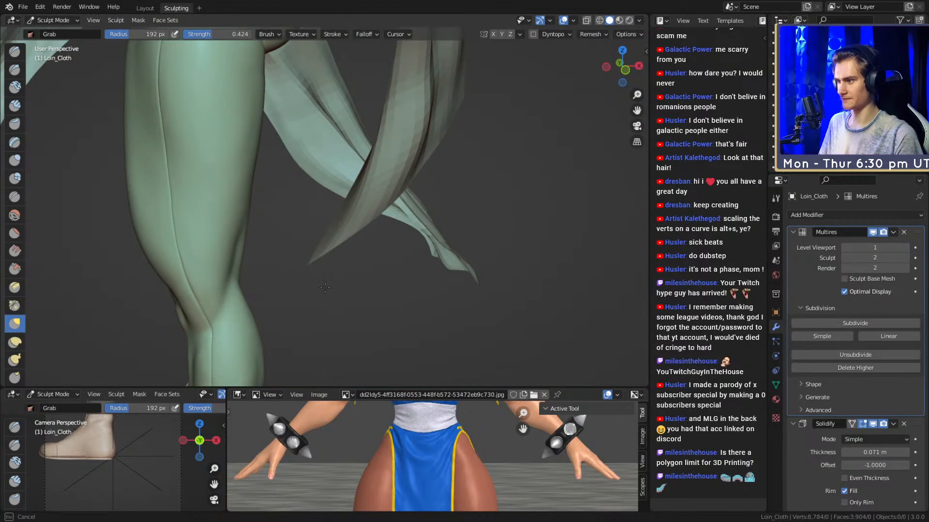
Adjust the bend of the rear panels' hanging ends with the Grab brush.
{"action": "left_click_drag", "start_coordinate": [344, 292], "coordinate": [342, 293]}
{"action": "mouse_move", "coordinate": [342, 293]}
{"action": "middle_mouse_down"}
{"action": "mouse_move", "coordinate": [372, 290]}
{"action": "mouse_move", "coordinate": [375, 281]}
{"action": "mouse_move", "coordinate": [338, 187]}
{"action": "mouse_move", "coordinate": [349, 212]}
{"action": "mouse_move", "coordinate": [335, 197]}
{"action": "middle_mouse_up"}
{"action": "key", "text": "f"}
{"action": "left_click", "coordinate": [311, 185]}
{"action": "mouse_move", "coordinate": [350, 226]}
{"action": "left_mouse_down"}
{"action": "mouse_move", "coordinate": [377, 239]}
{"action": "mouse_move", "coordinate": [366, 249]}
{"action": "left_mouse_up"}
{"action": "key", "text": "f"}
{"action": "left_click", "coordinate": [366, 241]}
{"action": "key", "text": "f"}
{"action": "left_click", "coordinate": [370, 258]}
Reshape the sweep of the rear panels below the hips with Grab at radii of 137 and 152 px.
{"action": "mouse_move", "coordinate": [344, 197]}
{"action": "middle_mouse_down", "text": "shift"}
{"action": "mouse_move", "coordinate": [330, 207]}
{"action": "mouse_move", "coordinate": [346, 212]}
{"action": "mouse_move", "coordinate": [359, 243]}
{"action": "mouse_move", "coordinate": [321, 192]}
{"action": "mouse_move", "coordinate": [399, 190]}
{"action": "mouse_move", "coordinate": [280, 191]}
{"action": "mouse_move", "coordinate": [373, 297]}
{"action": "mouse_move", "coordinate": [381, 194]}
{"action": "mouse_move", "coordinate": [355, 182]}
{"action": "middle_mouse_up", "text": "shift"}
{"action": "key", "text": "f"}
{"action": "left_click", "coordinate": [344, 207]}
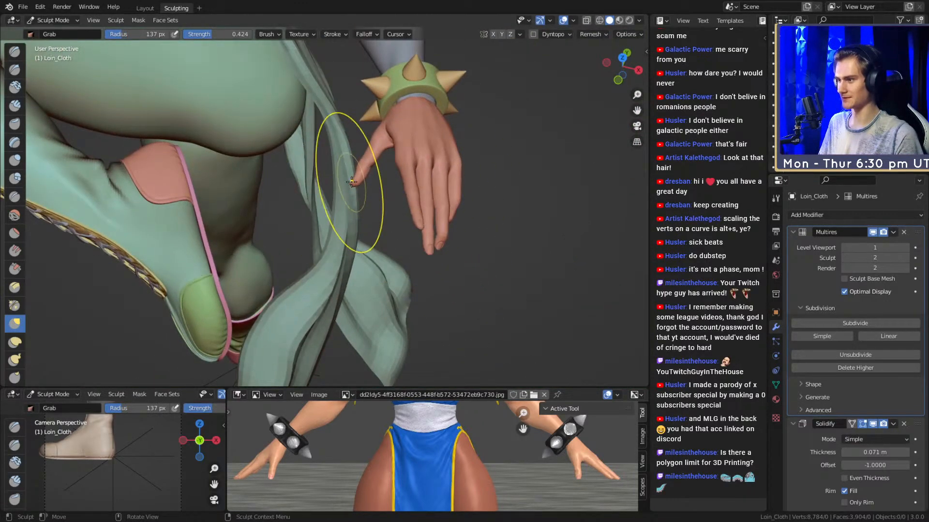
{"action": "mouse_move", "coordinate": [362, 249]}
{"action": "middle_mouse_down"}
{"action": "mouse_move", "coordinate": [304, 118]}
{"action": "mouse_move", "coordinate": [322, 151]}
{"action": "mouse_move", "coordinate": [295, 212]}
{"action": "mouse_move", "coordinate": [329, 194]}
{"action": "mouse_move", "coordinate": [401, 252]}
{"action": "mouse_move", "coordinate": [415, 196]}
{"action": "mouse_move", "coordinate": [387, 227]}
{"action": "mouse_move", "coordinate": [383, 261]}
{"action": "mouse_move", "coordinate": [304, 181]}
{"action": "mouse_move", "coordinate": [332, 331]}
{"action": "mouse_move", "coordinate": [270, 280]}
{"action": "mouse_move", "coordinate": [354, 275]}
{"action": "mouse_move", "coordinate": [263, 145]}
{"action": "middle_mouse_up"}
{"action": "scroll", "coordinate": [332, 331], "scroll_direction": "down", "scroll_amount": 5}
{"action": "scroll", "coordinate": [269, 280], "scroll_direction": "up", "scroll_amount": 5}
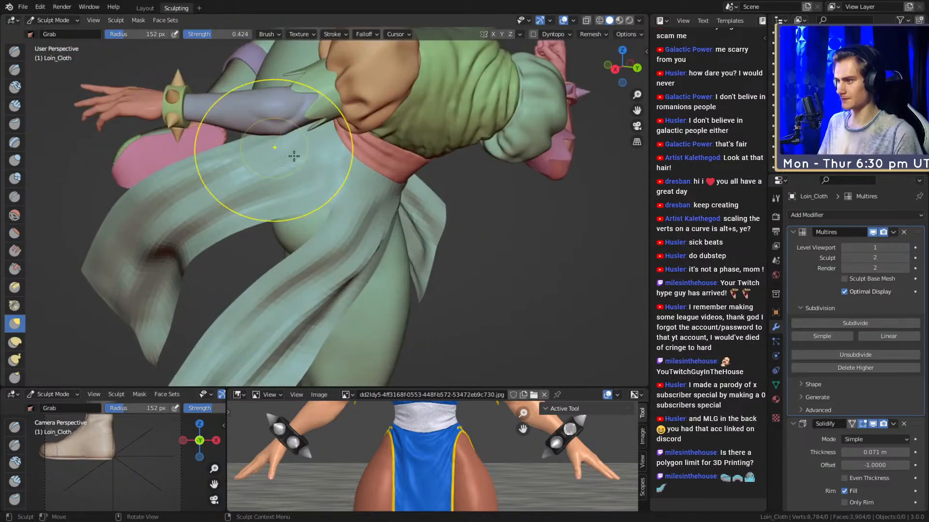
Crease folds into the cloth below the sash, using the Crease brush at 0.412 strength and a 45 px radius.
{"action": "key", "text": "shift+c"}
{"action": "mouse_move", "coordinate": [305, 207]}
{"action": "middle_mouse_down"}
{"action": "mouse_move", "coordinate": [389, 163]}
{"action": "mouse_move", "coordinate": [331, 234]}
{"action": "mouse_move", "coordinate": [381, 175]}
{"action": "middle_mouse_up"}
{"action": "key", "text": "f"}
{"action": "left_click", "coordinate": [381, 175]}
{"action": "middle_click_drag", "start_coordinate": [278, 202], "coordinate": [342, 187]}
{"action": "key", "text": "shift+f"}
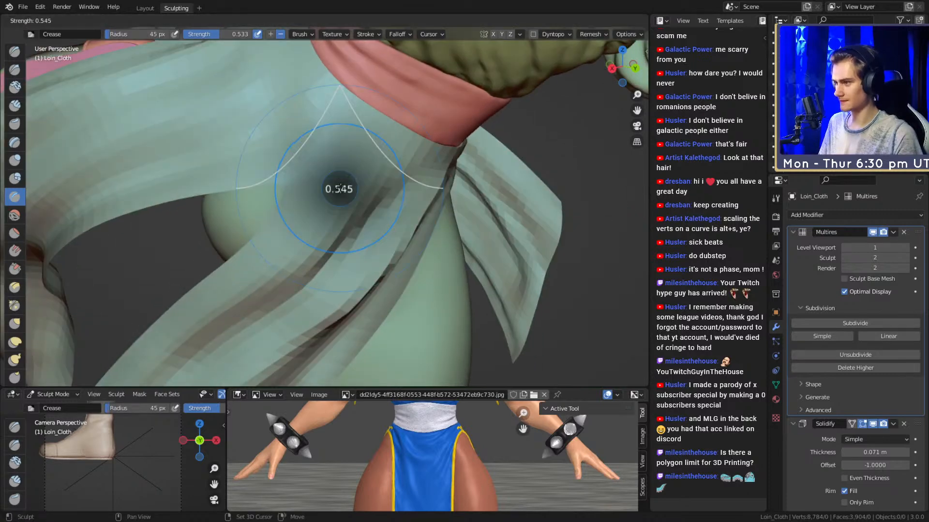
{"action": "left_click", "coordinate": [363, 191]}
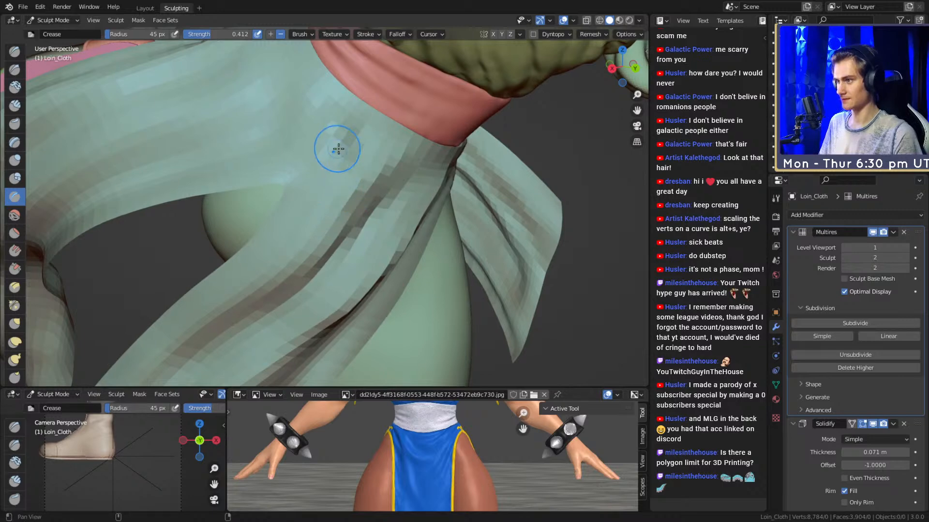
{"action": "middle_click_drag", "start_coordinate": [337, 151], "coordinate": [384, 184], "text": "shift"}
{"action": "mouse_move", "coordinate": [295, 207]}
{"action": "middle_mouse_down"}
{"action": "mouse_move", "coordinate": [323, 161]}
{"action": "mouse_move", "coordinate": [491, 116]}
{"action": "middle_mouse_up"}
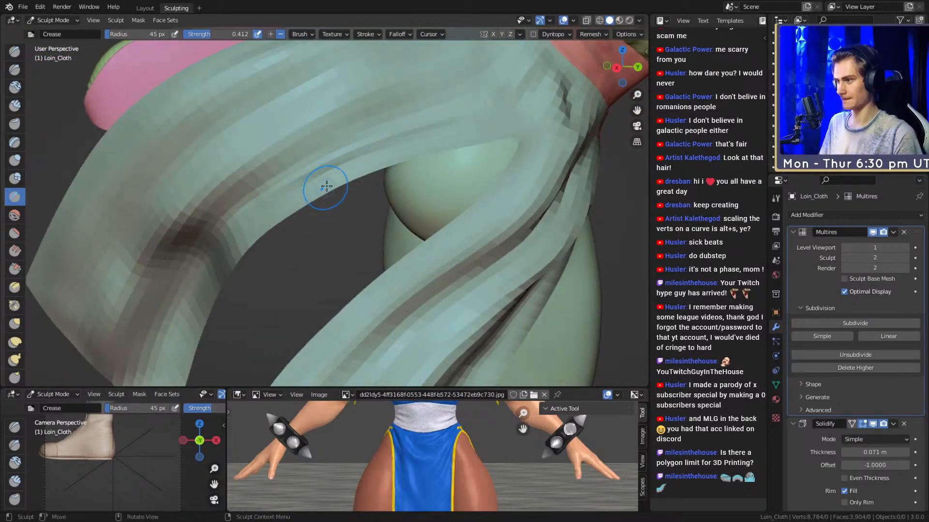
Crease a long fold along the inner side of the upper rear panel, raising the brush radius from 55 to 69 px.
{"action": "middle_click_drag", "start_coordinate": [213, 263], "coordinate": [314, 190]}
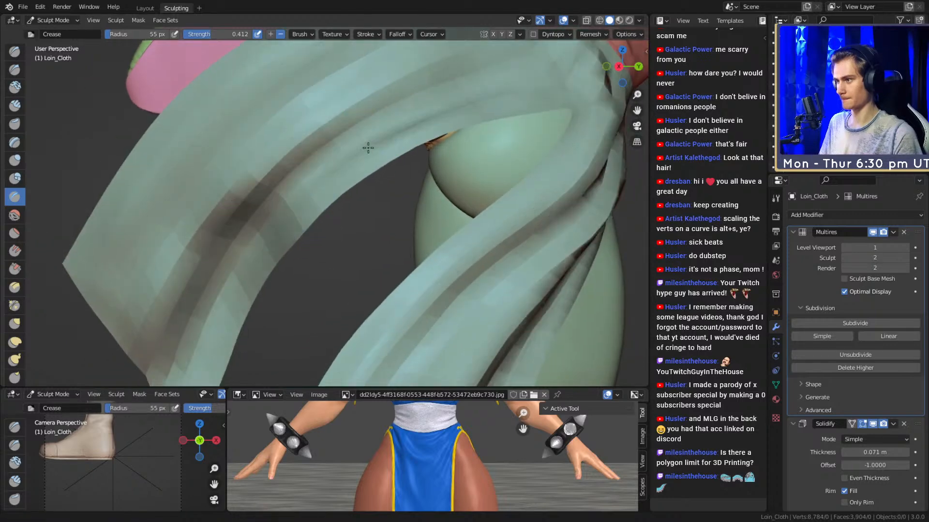
{"action": "middle_click_drag", "start_coordinate": [374, 131], "coordinate": [294, 153]}
{"action": "left_click_drag", "start_coordinate": [296, 164], "coordinate": [323, 130]}
{"action": "key", "text": "f"}
{"action": "left_click", "coordinate": [329, 131]}
{"action": "key", "text": "f"}
{"action": "mouse_move", "coordinate": [233, 247]}
{"action": "left_mouse_down"}
{"action": "mouse_move", "coordinate": [317, 130]}
{"action": "mouse_move", "coordinate": [378, 73]}
{"action": "left_mouse_up"}
{"action": "left_click", "coordinate": [365, 121]}
Deepen the fold where the upper rear panel bends downward with Crease at radii of 69 and 91 px.
{"action": "middle_click_drag", "start_coordinate": [330, 126], "coordinate": [254, 194]}
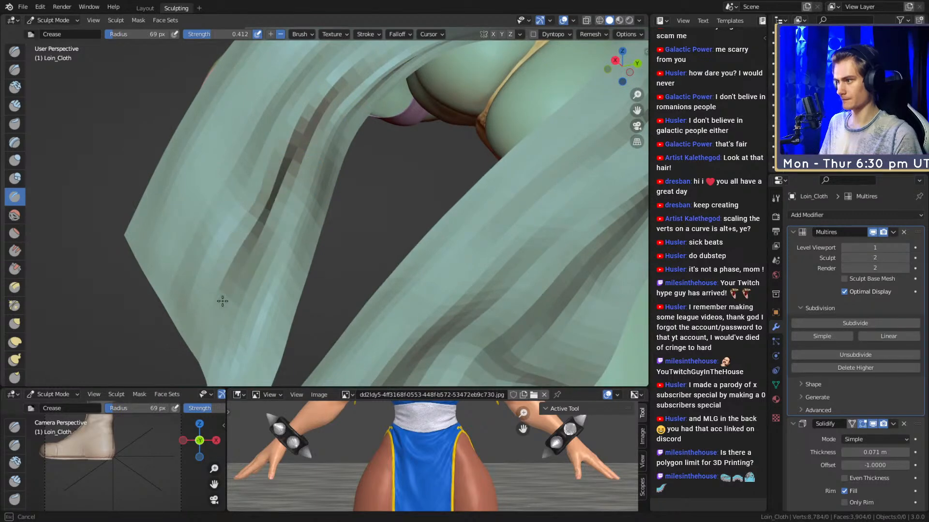
{"action": "mouse_move", "coordinate": [239, 318]}
{"action": "middle_mouse_down"}
{"action": "mouse_move", "coordinate": [348, 233]}
{"action": "mouse_move", "coordinate": [342, 211]}
{"action": "mouse_move", "coordinate": [262, 269]}
{"action": "mouse_move", "coordinate": [310, 222]}
{"action": "mouse_move", "coordinate": [269, 310]}
{"action": "middle_mouse_up"}
{"action": "mouse_move", "coordinate": [391, 110]}
{"action": "middle_mouse_down"}
{"action": "mouse_move", "coordinate": [342, 176]}
{"action": "mouse_move", "coordinate": [369, 187]}
{"action": "mouse_move", "coordinate": [393, 176]}
{"action": "mouse_move", "coordinate": [342, 177]}
{"action": "mouse_move", "coordinate": [358, 164]}
{"action": "middle_mouse_up"}
{"action": "scroll", "coordinate": [370, 153], "scroll_direction": "up", "scroll_amount": 2}
{"action": "left_click", "coordinate": [417, 101]}
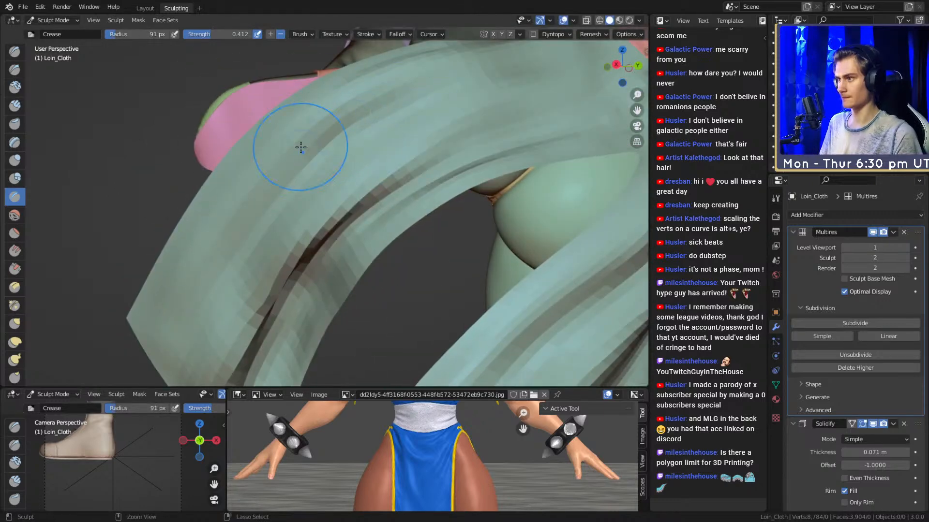
Crease a second long fold along the outer side of the upper rear panel at a 67 px radius.
{"action": "middle_click_drag", "start_coordinate": [222, 242], "coordinate": [319, 186]}
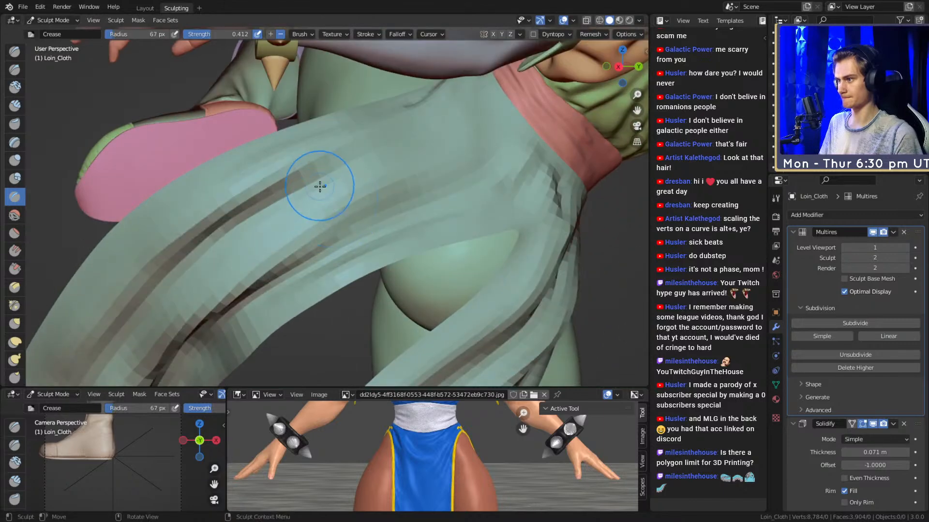
{"action": "middle_click_drag", "start_coordinate": [436, 118], "coordinate": [366, 177]}
{"action": "mouse_move", "coordinate": [239, 255]}
{"action": "middle_mouse_down"}
{"action": "mouse_move", "coordinate": [414, 103]}
{"action": "mouse_move", "coordinate": [249, 238]}
{"action": "mouse_move", "coordinate": [189, 343]}
{"action": "mouse_move", "coordinate": [237, 314]}
{"action": "mouse_move", "coordinate": [327, 203]}
{"action": "mouse_move", "coordinate": [484, 271]}
{"action": "mouse_move", "coordinate": [445, 239]}
{"action": "mouse_move", "coordinate": [451, 250]}
{"action": "mouse_move", "coordinate": [467, 212]}
{"action": "middle_mouse_up"}
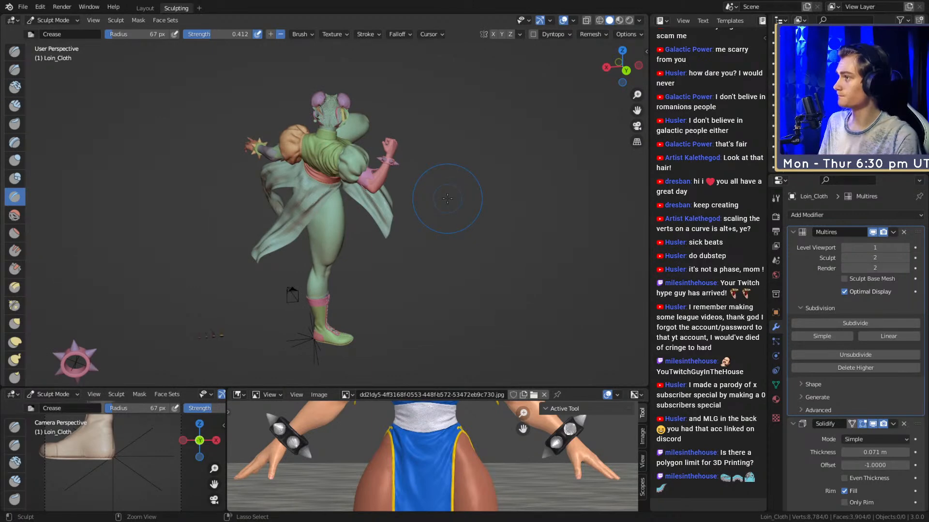
Save the file and subdivide the loin cloth's Multires modifier to sculpt level 3.
{"action": "key", "text": "ctrl+s"}
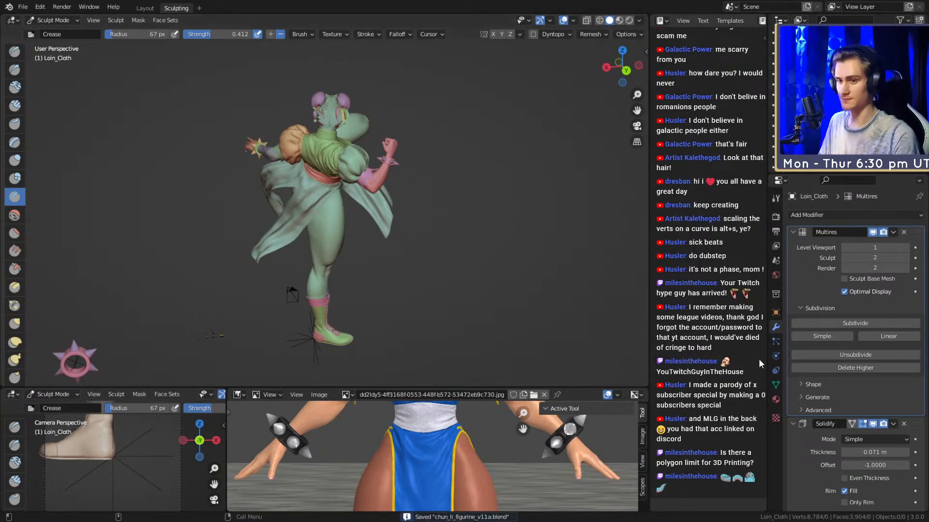
{"action": "left_click", "coordinate": [854, 324]}
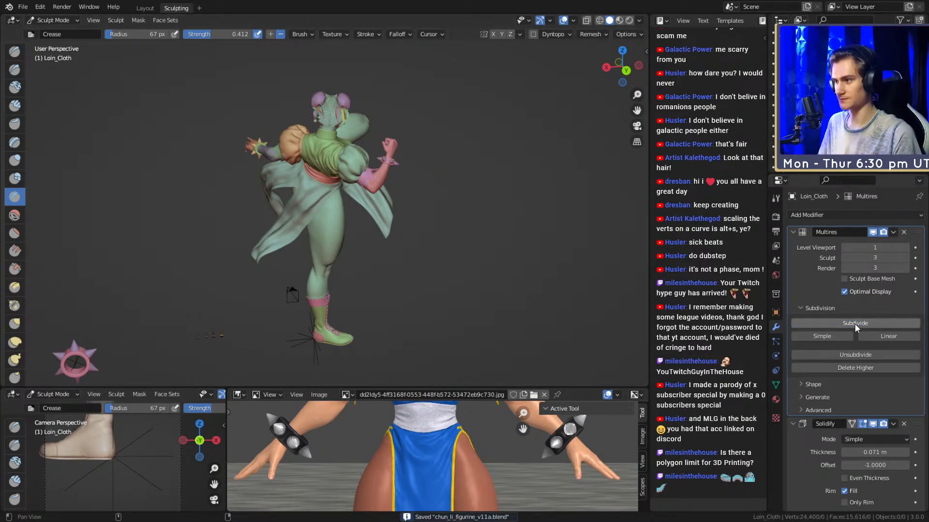
{"action": "scroll", "coordinate": [338, 204], "scroll_direction": "up", "scroll_amount": 6}
{"action": "middle_click_drag", "start_coordinate": [368, 174], "coordinate": [405, 142]}
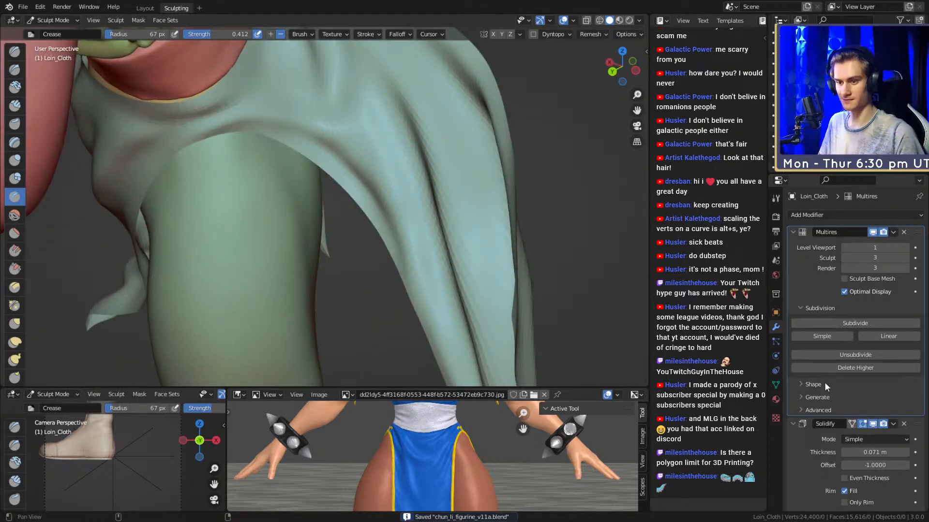
Display the Crease brush's stroke settings and crease folds at the top of the front panel at radii of 49 and 39 px.
{"action": "left_click", "coordinate": [776, 198]}
{"action": "scroll", "coordinate": [827, 339], "scroll_direction": "down", "scroll_amount": 12}
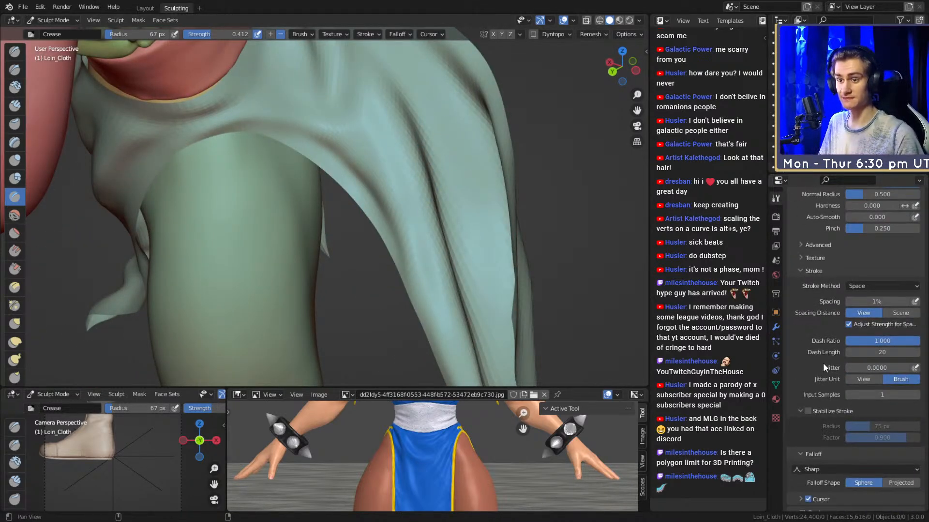
{"action": "mouse_move", "coordinate": [386, 239]}
{"action": "middle_mouse_down"}
{"action": "mouse_move", "coordinate": [369, 208]}
{"action": "mouse_move", "coordinate": [400, 150]}
{"action": "mouse_move", "coordinate": [375, 138]}
{"action": "mouse_move", "coordinate": [321, 70]}
{"action": "middle_mouse_up"}
{"action": "key", "text": "f"}
{"action": "left_click", "coordinate": [361, 208]}
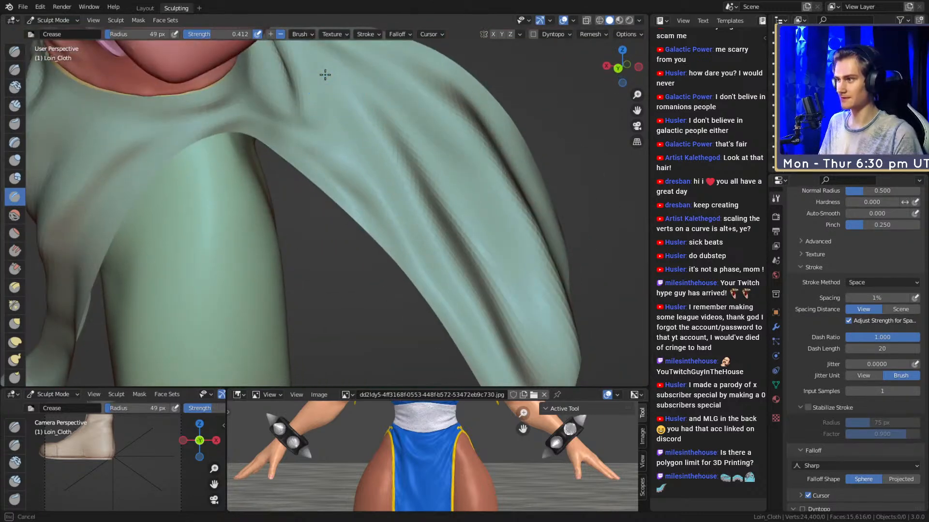
{"action": "mouse_move", "coordinate": [423, 213]}
{"action": "middle_mouse_down"}
{"action": "mouse_move", "coordinate": [363, 182]}
{"action": "mouse_move", "coordinate": [372, 196]}
{"action": "mouse_move", "coordinate": [323, 187]}
{"action": "mouse_move", "coordinate": [313, 216]}
{"action": "mouse_move", "coordinate": [342, 190]}
{"action": "mouse_move", "coordinate": [335, 183]}
{"action": "middle_mouse_up"}
{"action": "key", "text": "f"}
{"action": "left_click", "coordinate": [340, 182]}
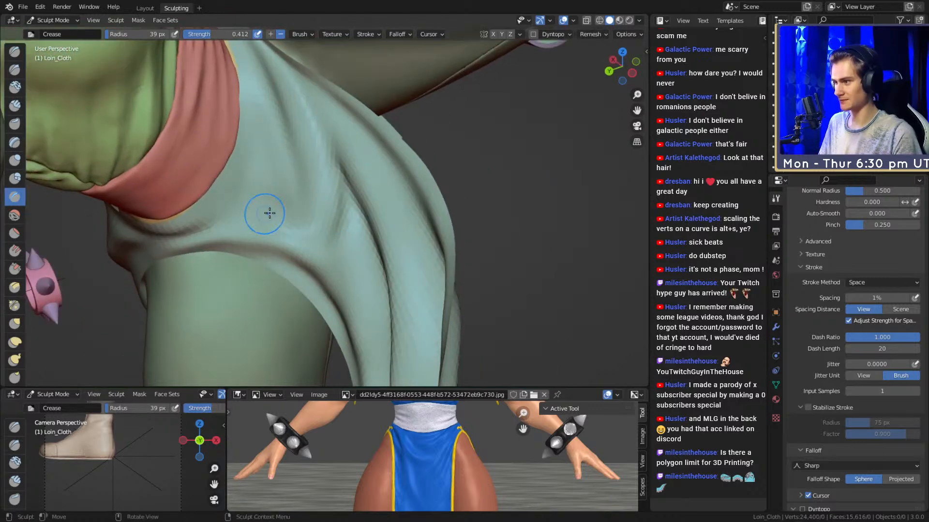
Crease curved tension folds over the hip just below the sash with radii of 38 and 42 px.
{"action": "middle_click_drag", "start_coordinate": [263, 213], "coordinate": [311, 213]}
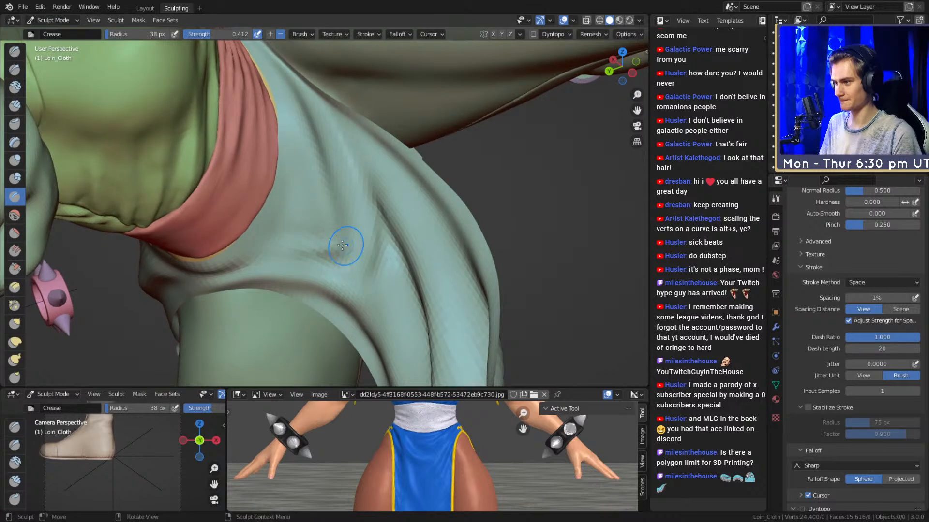
{"action": "mouse_move", "coordinate": [296, 124]}
{"action": "middle_mouse_down"}
{"action": "mouse_move", "coordinate": [331, 197]}
{"action": "mouse_move", "coordinate": [320, 247]}
{"action": "mouse_move", "coordinate": [323, 160]}
{"action": "mouse_move", "coordinate": [315, 180]}
{"action": "middle_mouse_up"}
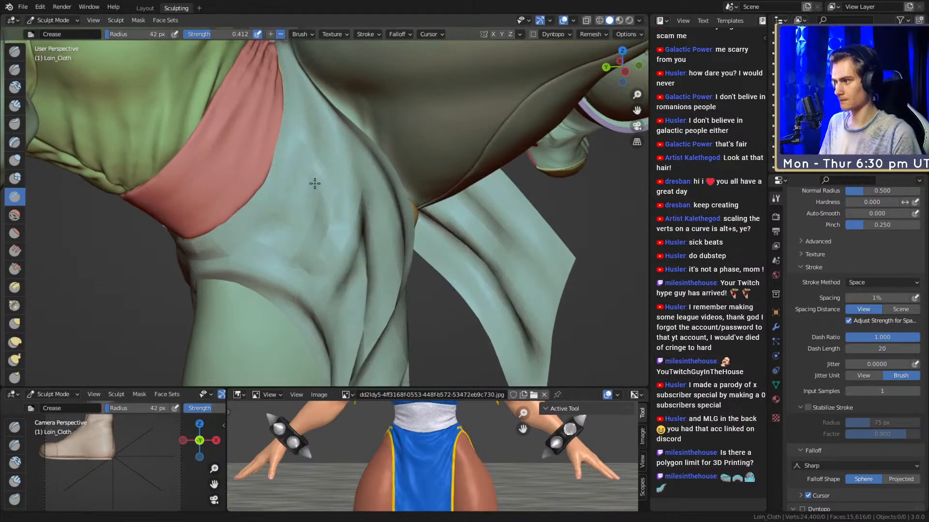
{"action": "middle_click_drag", "start_coordinate": [312, 186], "coordinate": [341, 213]}
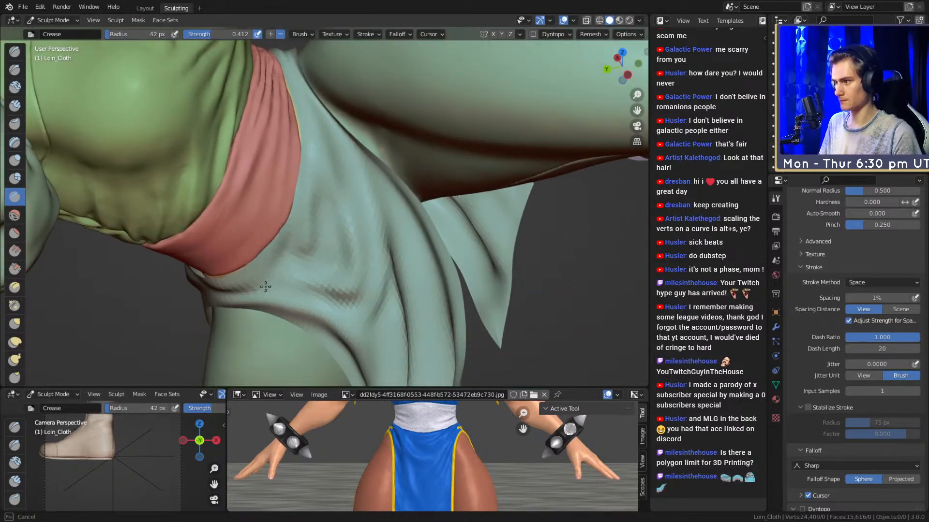
{"action": "middle_click_drag", "start_coordinate": [268, 281], "coordinate": [323, 207]}
{"action": "mouse_move", "coordinate": [268, 252]}
{"action": "middle_mouse_down"}
{"action": "mouse_move", "coordinate": [363, 176]}
{"action": "mouse_move", "coordinate": [329, 197]}
{"action": "middle_mouse_up"}
Sharpen the folds along the front panel's inner edge with Crease at radii between 33 and 44 px.
{"action": "middle_click_drag", "start_coordinate": [460, 206], "coordinate": [326, 186]}
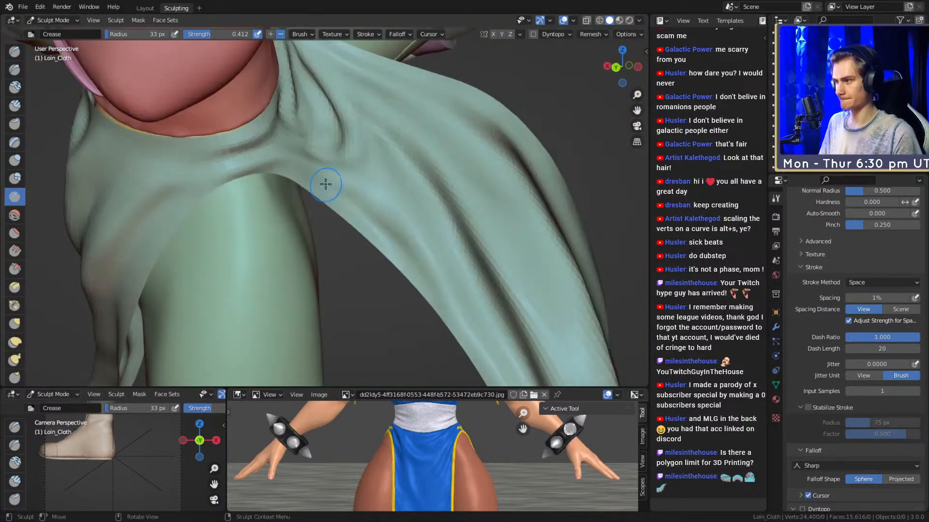
{"action": "middle_click_drag", "start_coordinate": [375, 205], "coordinate": [448, 289]}
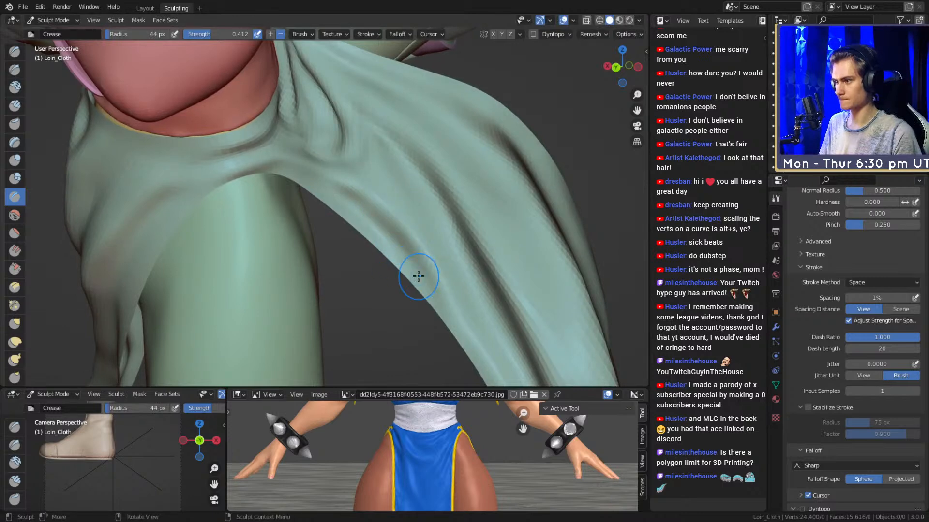
{"action": "mouse_move", "coordinate": [357, 207]}
{"action": "middle_mouse_down", "text": "ctrl"}
{"action": "mouse_move", "coordinate": [340, 184]}
{"action": "mouse_move", "coordinate": [303, 174]}
{"action": "middle_mouse_up", "text": "ctrl"}
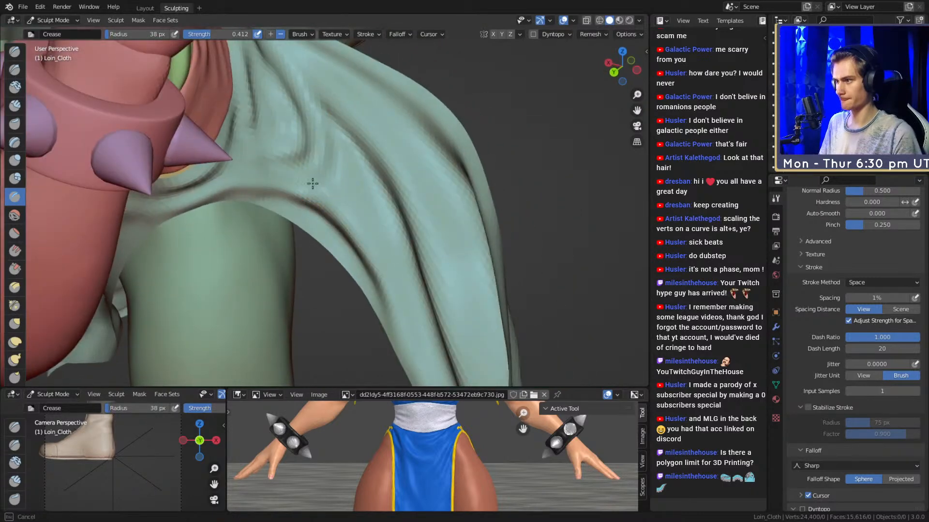
{"action": "mouse_move", "coordinate": [416, 288]}
{"action": "middle_mouse_down"}
{"action": "mouse_move", "coordinate": [354, 152]}
{"action": "mouse_move", "coordinate": [369, 201]}
{"action": "mouse_move", "coordinate": [468, 315]}
{"action": "middle_mouse_up"}
Deepen the long folds down the middle and outer side of the front panel with Crease at radii of 69 and 43 px.
{"action": "mouse_move", "coordinate": [487, 355]}
{"action": "middle_mouse_down"}
{"action": "mouse_move", "coordinate": [421, 242]}
{"action": "mouse_move", "coordinate": [334, 153]}
{"action": "mouse_move", "coordinate": [352, 166]}
{"action": "middle_mouse_up"}
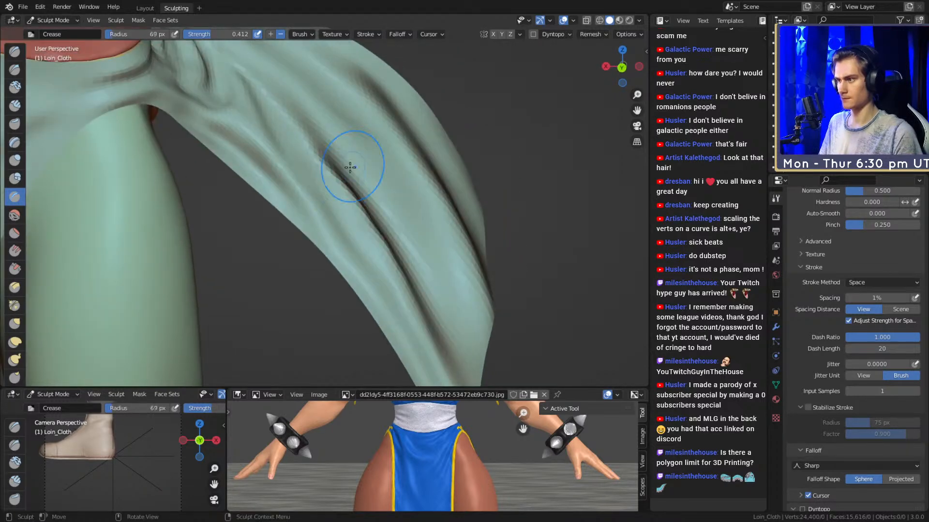
{"action": "mouse_move", "coordinate": [410, 253]}
{"action": "middle_mouse_down"}
{"action": "mouse_move", "coordinate": [405, 207]}
{"action": "mouse_move", "coordinate": [469, 358]}
{"action": "mouse_move", "coordinate": [435, 290]}
{"action": "mouse_move", "coordinate": [386, 242]}
{"action": "mouse_move", "coordinate": [357, 239]}
{"action": "mouse_move", "coordinate": [342, 222]}
{"action": "middle_mouse_up"}
{"action": "left_click", "coordinate": [341, 222]}
{"action": "middle_click_drag", "start_coordinate": [311, 177], "coordinate": [436, 206]}
{"action": "left_click_drag", "start_coordinate": [437, 206], "coordinate": [459, 252]}
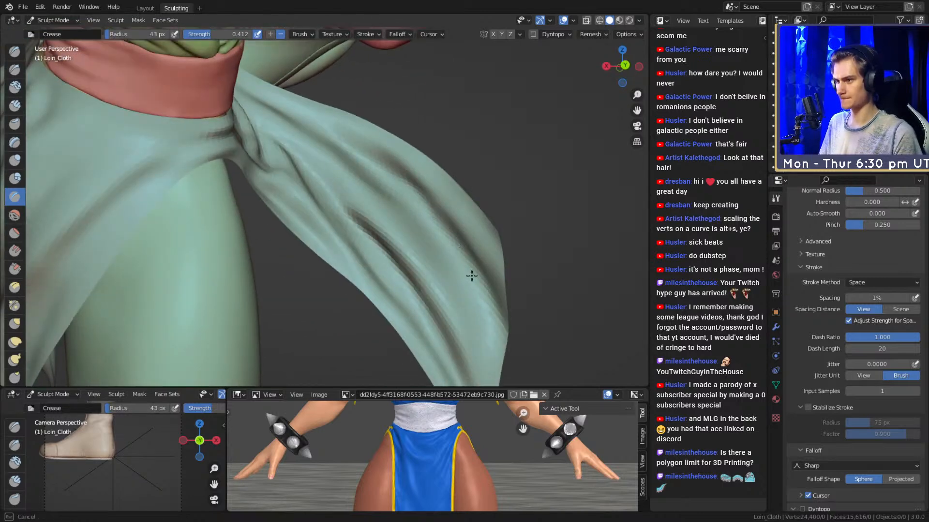
{"action": "mouse_move", "coordinate": [392, 158]}
{"action": "middle_mouse_down"}
{"action": "mouse_move", "coordinate": [344, 158]}
{"action": "mouse_move", "coordinate": [356, 169]}
{"action": "middle_mouse_up"}
{"action": "mouse_move", "coordinate": [284, 135]}
{"action": "middle_mouse_down"}
{"action": "mouse_move", "coordinate": [315, 203]}
{"action": "mouse_move", "coordinate": [338, 189]}
{"action": "mouse_move", "coordinate": [323, 156]}
{"action": "mouse_move", "coordinate": [356, 205]}
{"action": "mouse_move", "coordinate": [445, 240]}
{"action": "mouse_move", "coordinate": [339, 178]}
{"action": "middle_mouse_up"}
{"action": "mouse_move", "coordinate": [295, 292]}
{"action": "middle_mouse_down"}
{"action": "mouse_move", "coordinate": [275, 222]}
{"action": "mouse_move", "coordinate": [370, 245]}
{"action": "middle_mouse_up"}
Refine the long folds across the upper rear panel with Crease at radii of 62 and 56 px.
{"action": "mouse_move", "coordinate": [446, 271]}
{"action": "middle_mouse_down"}
{"action": "mouse_move", "coordinate": [406, 159]}
{"action": "mouse_move", "coordinate": [380, 139]}
{"action": "middle_mouse_up"}
{"action": "middle_click_drag", "start_coordinate": [309, 236], "coordinate": [414, 103]}
{"action": "mouse_move", "coordinate": [377, 130]}
{"action": "middle_mouse_down"}
{"action": "mouse_move", "coordinate": [292, 188]}
{"action": "mouse_move", "coordinate": [423, 149]}
{"action": "middle_mouse_up"}
{"action": "mouse_move", "coordinate": [258, 211]}
{"action": "middle_mouse_down"}
{"action": "mouse_move", "coordinate": [450, 99]}
{"action": "mouse_move", "coordinate": [306, 155]}
{"action": "middle_mouse_up"}
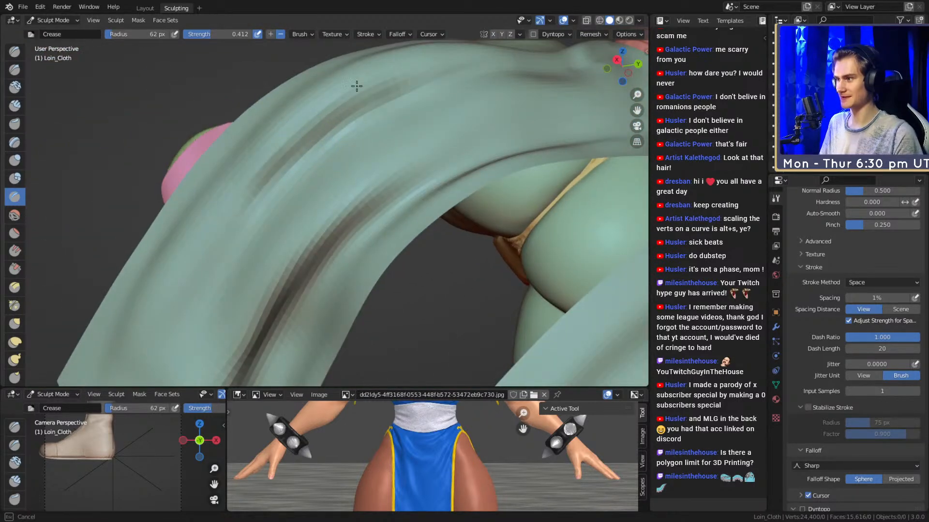
{"action": "scroll", "coordinate": [398, 93], "scroll_direction": "up", "scroll_amount": 2}
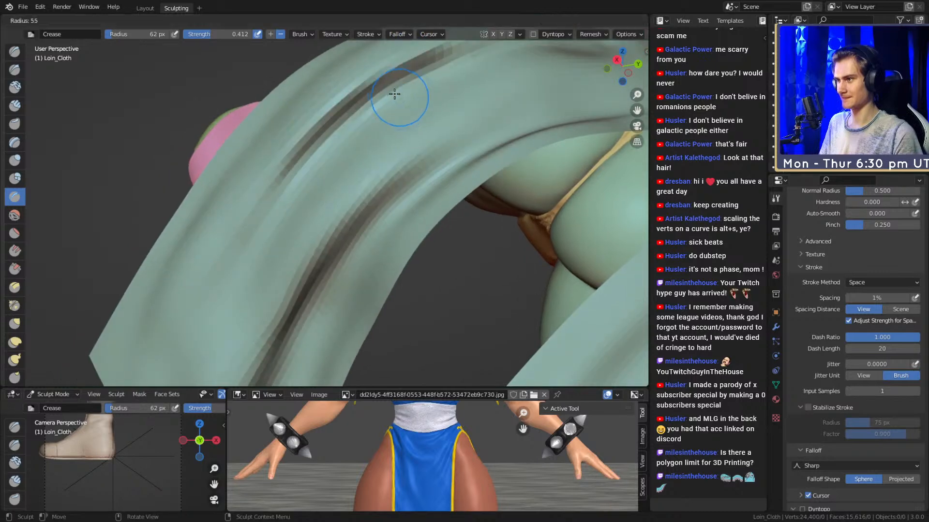
{"action": "scroll", "coordinate": [319, 126], "scroll_direction": "up", "scroll_amount": 2}
{"action": "middle_click_drag", "start_coordinate": [248, 245], "coordinate": [342, 95]}
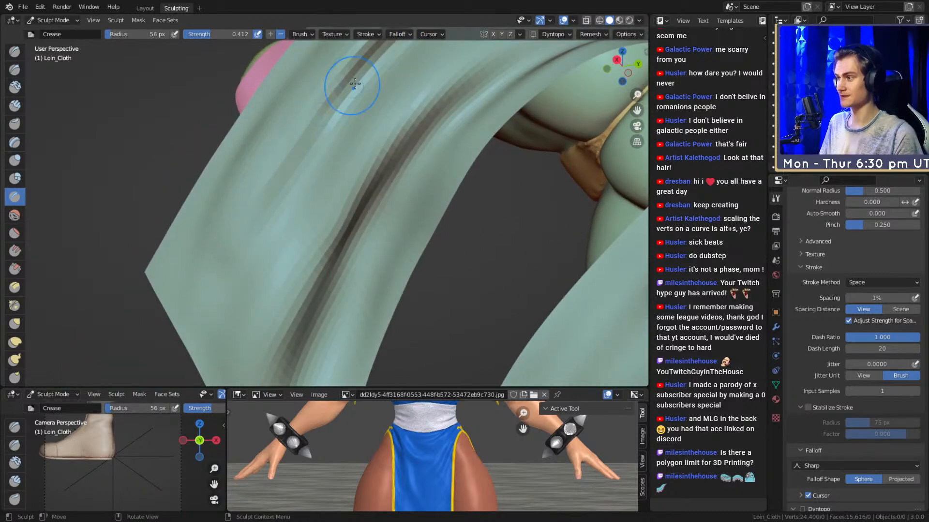
Sharpen the upper rear panel's main fold down through the bend with Crease at radii of 46 and 67 px.
{"action": "mouse_move", "coordinate": [278, 223]}
{"action": "middle_mouse_down"}
{"action": "mouse_move", "coordinate": [306, 203]}
{"action": "mouse_move", "coordinate": [259, 218]}
{"action": "mouse_move", "coordinate": [313, 246]}
{"action": "mouse_move", "coordinate": [332, 197]}
{"action": "mouse_move", "coordinate": [296, 250]}
{"action": "middle_mouse_up"}
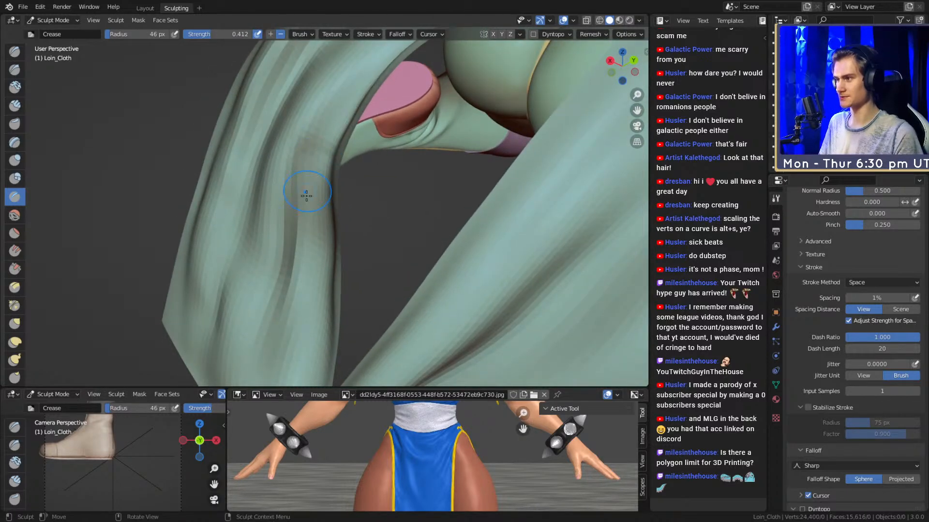
{"action": "middle_click_drag", "start_coordinate": [332, 166], "coordinate": [309, 190], "text": "shift"}
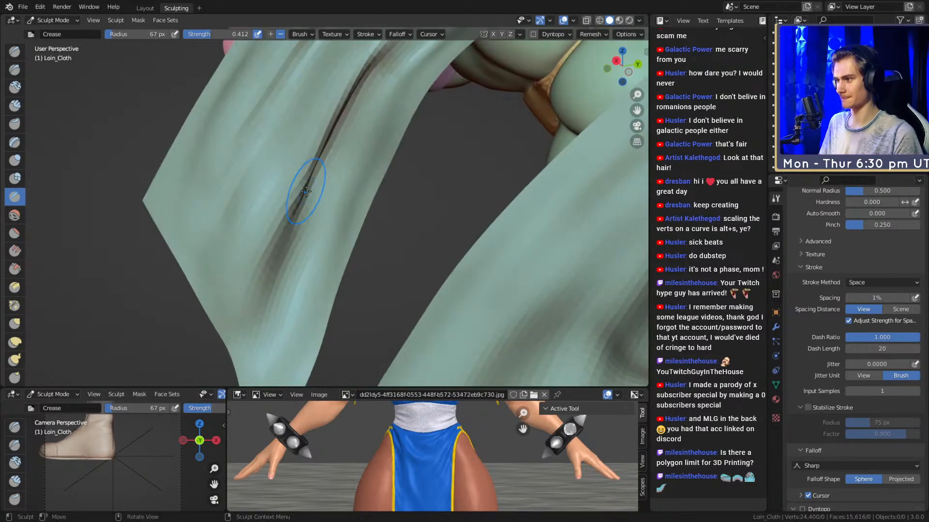
{"action": "mouse_move", "coordinate": [271, 232]}
{"action": "middle_mouse_down"}
{"action": "mouse_move", "coordinate": [290, 187]}
{"action": "mouse_move", "coordinate": [315, 190]}
{"action": "mouse_move", "coordinate": [305, 237]}
{"action": "mouse_move", "coordinate": [369, 201]}
{"action": "middle_mouse_up"}
Dent the upper rear panel's inner edge with Grab at 56 px and crease a short fold beside it at 34 and 50 px.
{"action": "key", "text": "g"}
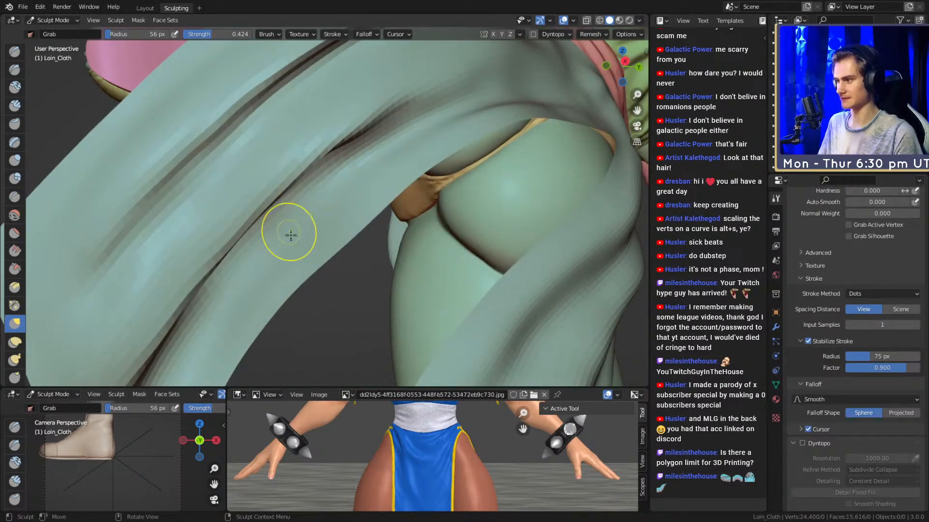
{"action": "middle_click_drag", "start_coordinate": [276, 216], "coordinate": [322, 193]}
{"action": "key", "text": "shift+c"}
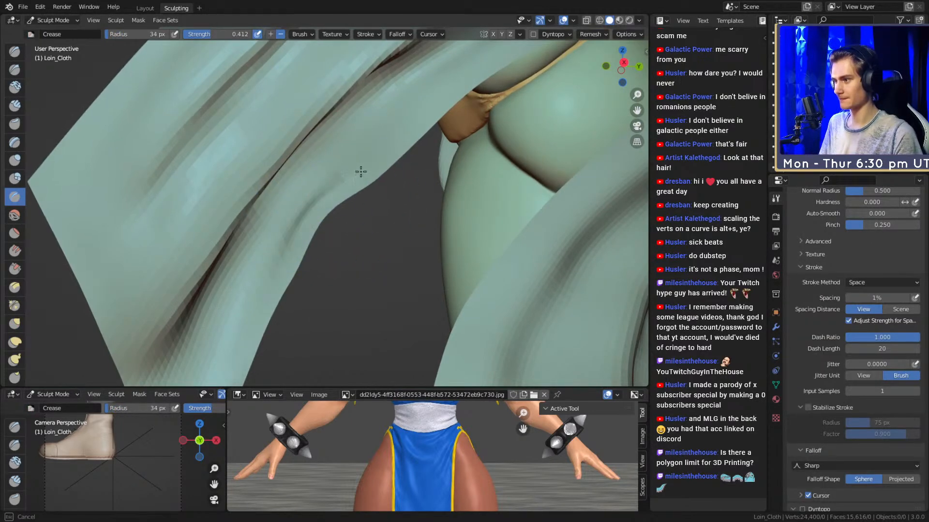
{"action": "left_click_drag", "start_coordinate": [384, 129], "coordinate": [396, 121]}
{"action": "key", "text": "f"}
{"action": "mouse_move", "coordinate": [386, 126]}
{"action": "middle_mouse_down", "text": "shift"}
{"action": "mouse_move", "coordinate": [332, 172]}
{"action": "mouse_move", "coordinate": [362, 159]}
{"action": "middle_mouse_up", "text": "shift"}
{"action": "left_click", "coordinate": [340, 171]}
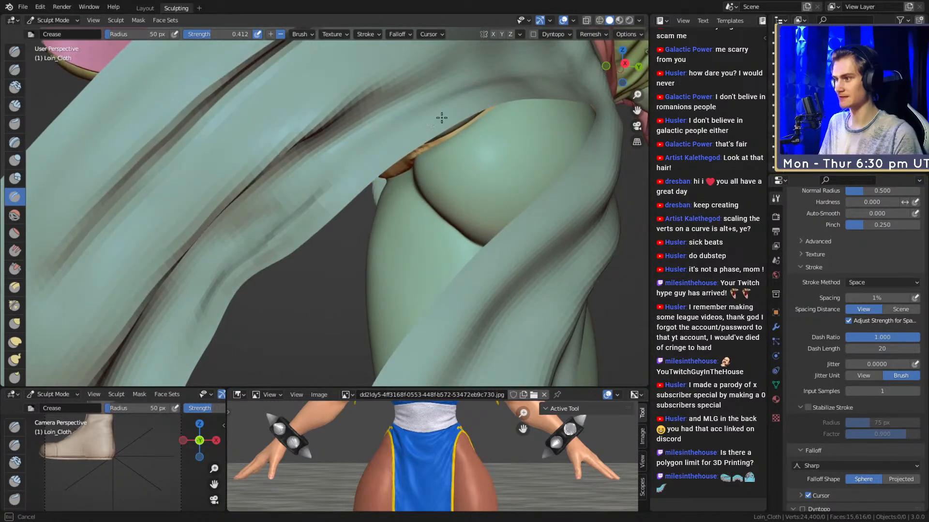
Deepen the lower end of the upper rear panel's main fold with Crease at a 52 px radius.
{"action": "mouse_move", "coordinate": [421, 104]}
{"action": "middle_mouse_down"}
{"action": "mouse_move", "coordinate": [311, 150]}
{"action": "mouse_move", "coordinate": [338, 162]}
{"action": "middle_mouse_up"}
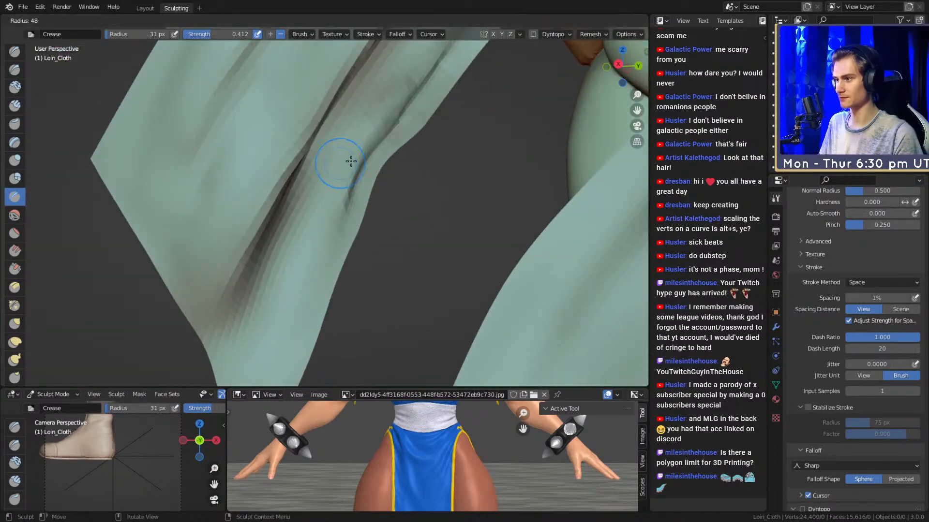
{"action": "mouse_move", "coordinate": [287, 271]}
{"action": "middle_mouse_down"}
{"action": "mouse_move", "coordinate": [300, 239]}
{"action": "mouse_move", "coordinate": [275, 307]}
{"action": "middle_mouse_up"}
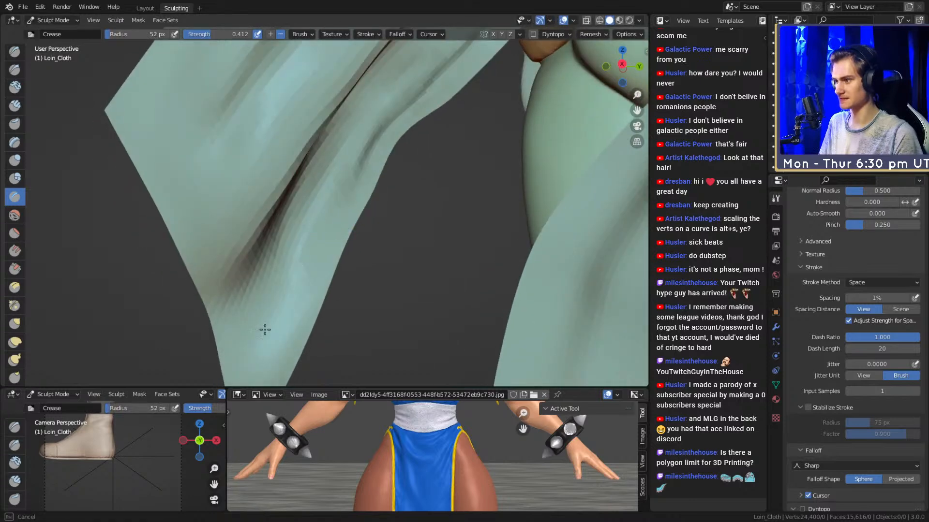
{"action": "mouse_move", "coordinate": [301, 207]}
{"action": "middle_mouse_down", "text": "shift"}
{"action": "mouse_move", "coordinate": [300, 227]}
{"action": "mouse_move", "coordinate": [239, 286]}
{"action": "mouse_move", "coordinate": [292, 207]}
{"action": "mouse_move", "coordinate": [304, 141]}
{"action": "mouse_move", "coordinate": [311, 285]}
{"action": "middle_mouse_up", "text": "shift"}
Crease the folds running from the upper rear panel toward the sash at a 43 px radius.
{"action": "middle_click_drag", "start_coordinate": [395, 117], "coordinate": [276, 193]}
{"action": "key", "text": "f"}
{"action": "left_click", "coordinate": [296, 181]}
{"action": "mouse_move", "coordinate": [434, 136]}
{"action": "middle_mouse_down"}
{"action": "mouse_move", "coordinate": [356, 179]}
{"action": "mouse_move", "coordinate": [393, 154]}
{"action": "middle_mouse_up"}
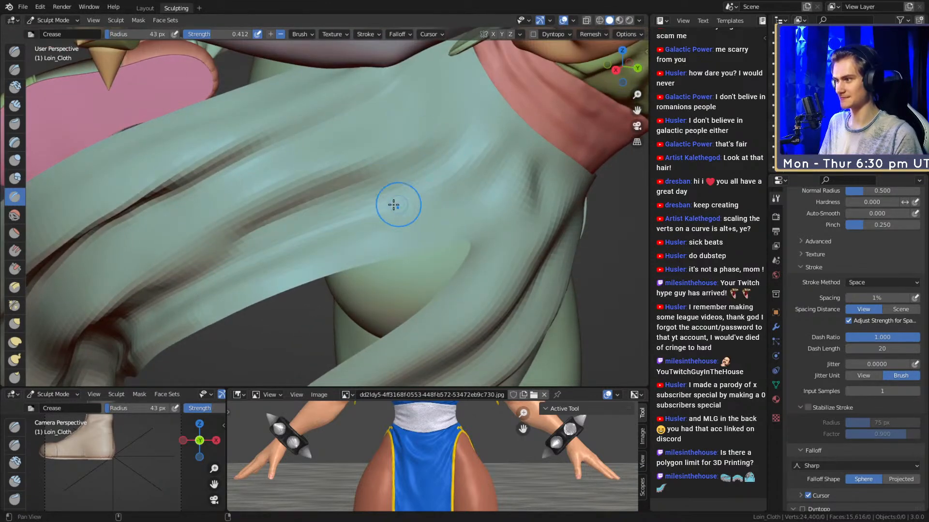
Crease the folds fanning from beneath the sash across the hip into the lower rear panel at a 67 px radius.
{"action": "middle_click_drag", "start_coordinate": [402, 203], "coordinate": [306, 191]}
{"action": "middle_click_drag", "start_coordinate": [433, 139], "coordinate": [315, 191]}
{"action": "mouse_move", "coordinate": [296, 224]}
{"action": "middle_mouse_down", "text": "ctrl"}
{"action": "mouse_move", "coordinate": [369, 187]}
{"action": "mouse_move", "coordinate": [338, 215]}
{"action": "middle_mouse_up", "text": "ctrl"}
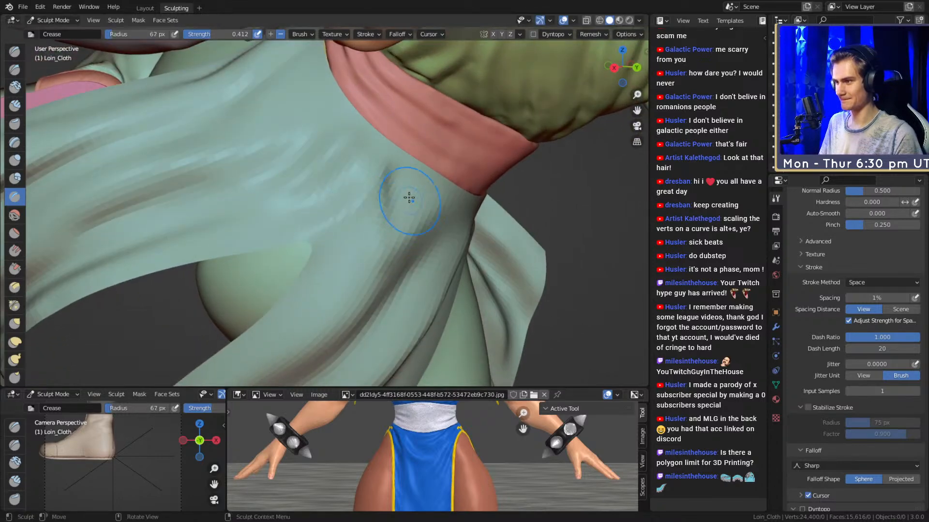
{"action": "mouse_move", "coordinate": [345, 249]}
{"action": "middle_mouse_down"}
{"action": "mouse_move", "coordinate": [419, 187]}
{"action": "mouse_move", "coordinate": [283, 272]}
{"action": "mouse_move", "coordinate": [379, 215]}
{"action": "mouse_move", "coordinate": [242, 318]}
{"action": "middle_mouse_up"}
{"action": "mouse_move", "coordinate": [314, 266]}
{"action": "middle_mouse_down"}
{"action": "mouse_move", "coordinate": [445, 87]}
{"action": "mouse_move", "coordinate": [390, 149]}
{"action": "middle_mouse_up"}
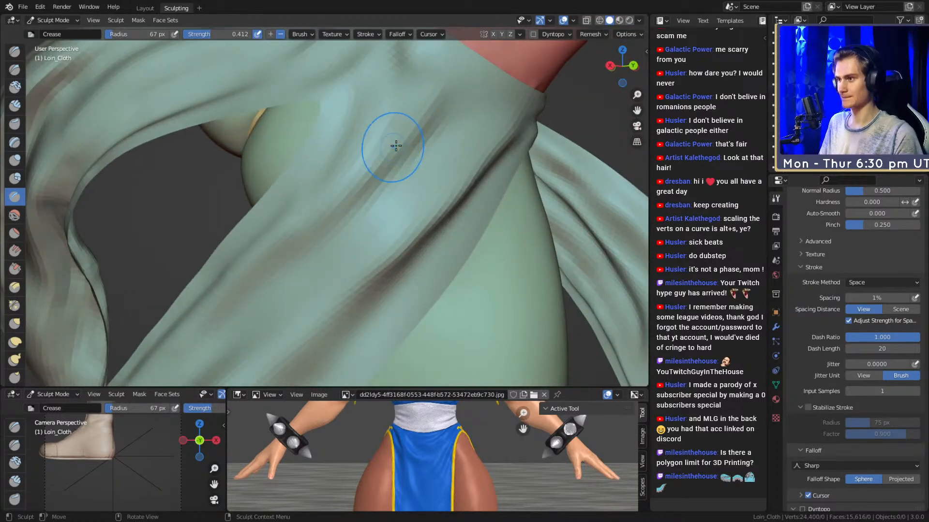
Extend the lower rear panel's folds down toward its hem with Crease at a 76 px radius.
{"action": "mouse_move", "coordinate": [410, 179]}
{"action": "middle_mouse_down"}
{"action": "mouse_move", "coordinate": [340, 197]}
{"action": "mouse_move", "coordinate": [440, 170]}
{"action": "mouse_move", "coordinate": [363, 193]}
{"action": "mouse_move", "coordinate": [415, 180]}
{"action": "mouse_move", "coordinate": [398, 203]}
{"action": "mouse_move", "coordinate": [365, 174]}
{"action": "mouse_move", "coordinate": [417, 151]}
{"action": "mouse_move", "coordinate": [415, 192]}
{"action": "middle_mouse_up"}
{"action": "middle_click_drag", "start_coordinate": [353, 138], "coordinate": [398, 192]}
{"action": "mouse_move", "coordinate": [387, 115]}
{"action": "middle_mouse_down"}
{"action": "mouse_move", "coordinate": [387, 174]}
{"action": "mouse_move", "coordinate": [420, 124]}
{"action": "mouse_move", "coordinate": [358, 149]}
{"action": "mouse_move", "coordinate": [366, 220]}
{"action": "mouse_move", "coordinate": [373, 179]}
{"action": "mouse_move", "coordinate": [377, 219]}
{"action": "mouse_move", "coordinate": [307, 219]}
{"action": "mouse_move", "coordinate": [299, 259]}
{"action": "middle_mouse_up"}
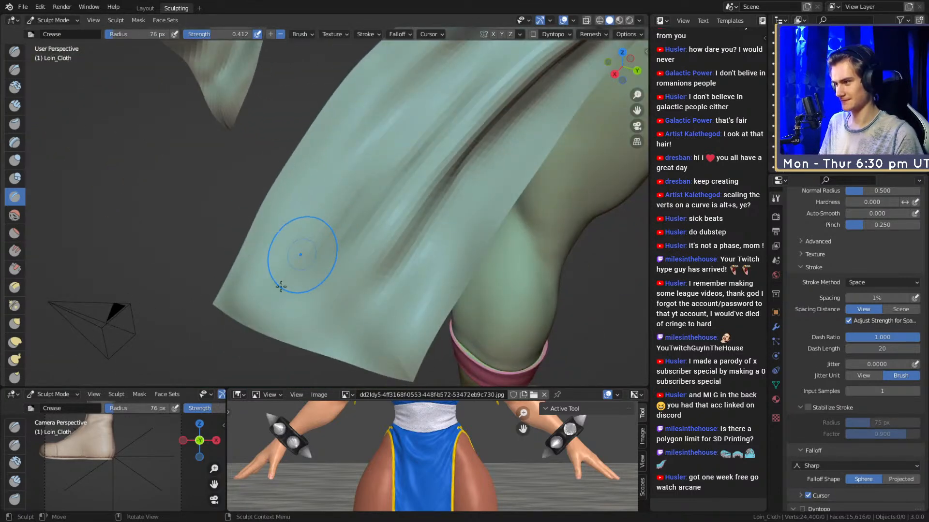
{"action": "mouse_move", "coordinate": [272, 343]}
{"action": "middle_mouse_down"}
{"action": "mouse_move", "coordinate": [306, 275]}
{"action": "mouse_move", "coordinate": [304, 245]}
{"action": "mouse_move", "coordinate": [329, 235]}
{"action": "mouse_move", "coordinate": [327, 215]}
{"action": "middle_mouse_up"}
Crease short gathered folds into the cloth directly beneath the sash at the side split with a 42 px radius.
{"action": "mouse_move", "coordinate": [425, 134]}
{"action": "middle_mouse_down"}
{"action": "mouse_move", "coordinate": [321, 198]}
{"action": "mouse_move", "coordinate": [352, 232]}
{"action": "mouse_move", "coordinate": [305, 216]}
{"action": "middle_mouse_up"}
{"action": "mouse_move", "coordinate": [255, 269]}
{"action": "middle_mouse_down"}
{"action": "mouse_move", "coordinate": [315, 186]}
{"action": "mouse_move", "coordinate": [315, 207]}
{"action": "mouse_move", "coordinate": [326, 208]}
{"action": "mouse_move", "coordinate": [365, 166]}
{"action": "middle_mouse_up"}
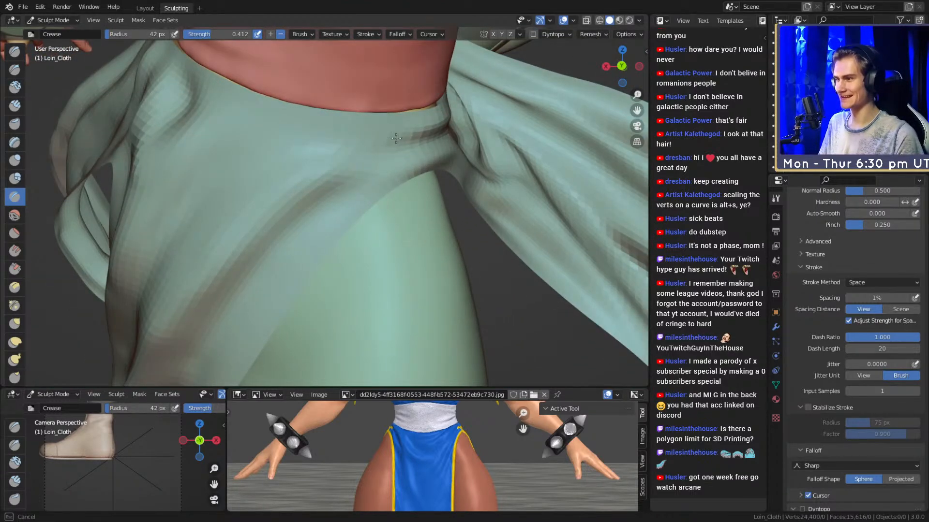
{"action": "scroll", "coordinate": [369, 166], "scroll_direction": "up", "scroll_amount": 3}
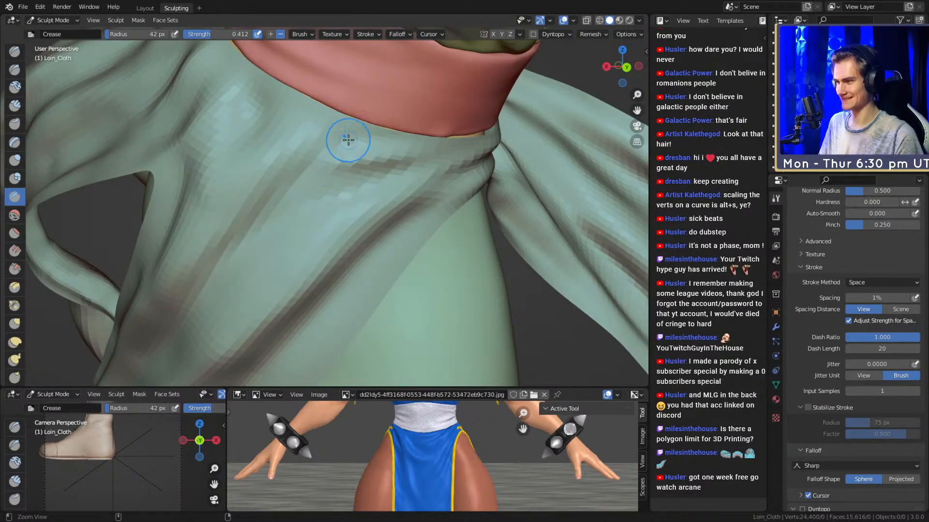
{"action": "scroll", "coordinate": [345, 141], "scroll_direction": "down", "scroll_amount": 6}
{"action": "mouse_move", "coordinate": [342, 210]}
{"action": "middle_mouse_down"}
{"action": "mouse_move", "coordinate": [426, 221]}
{"action": "mouse_move", "coordinate": [332, 161]}
{"action": "middle_mouse_up"}
{"action": "scroll", "coordinate": [426, 221], "scroll_direction": "up", "scroll_amount": 3}
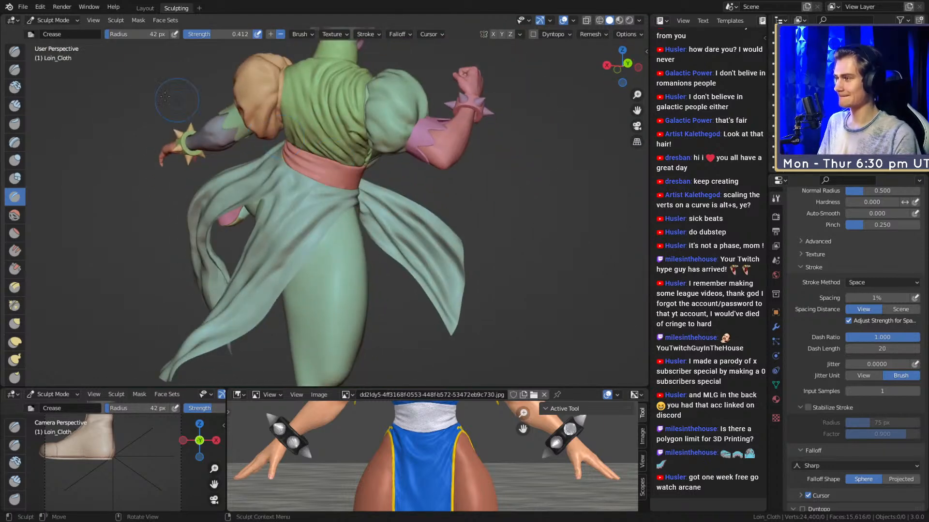
Switch to the Layout workspace, set the loin cloth's Multires viewport level to 3 and save the file.
{"action": "left_click", "coordinate": [145, 8]}
{"action": "scroll", "coordinate": [321, 222], "scroll_direction": "down", "scroll_amount": 2}
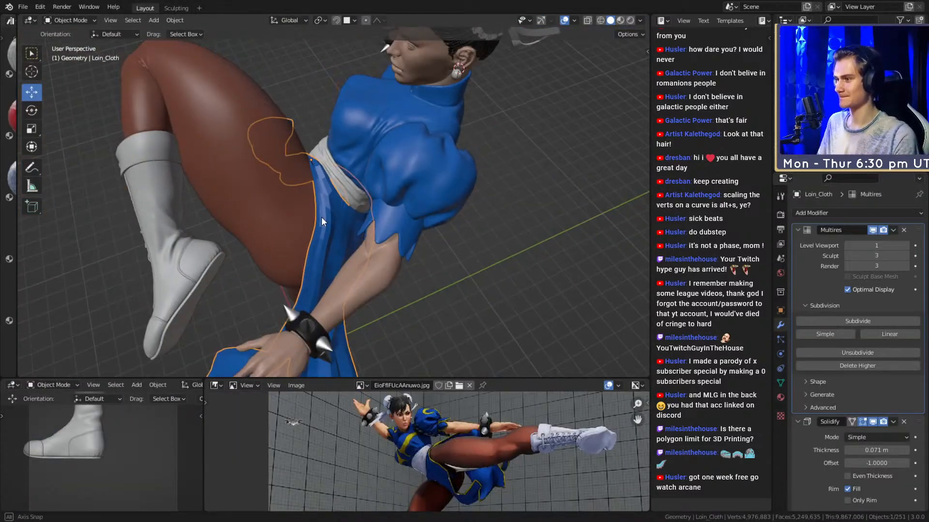
{"action": "left_click", "coordinate": [905, 245]}
{"action": "left_click", "coordinate": [906, 245]}
{"action": "middle_click_drag", "start_coordinate": [571, 232], "coordinate": [422, 202]}
{"action": "scroll", "coordinate": [457, 210], "scroll_direction": "down", "scroll_amount": 5}
{"action": "scroll", "coordinate": [417, 173], "scroll_direction": "up", "scroll_amount": 3}
{"action": "scroll", "coordinate": [475, 183], "scroll_direction": "down", "scroll_amount": 3}
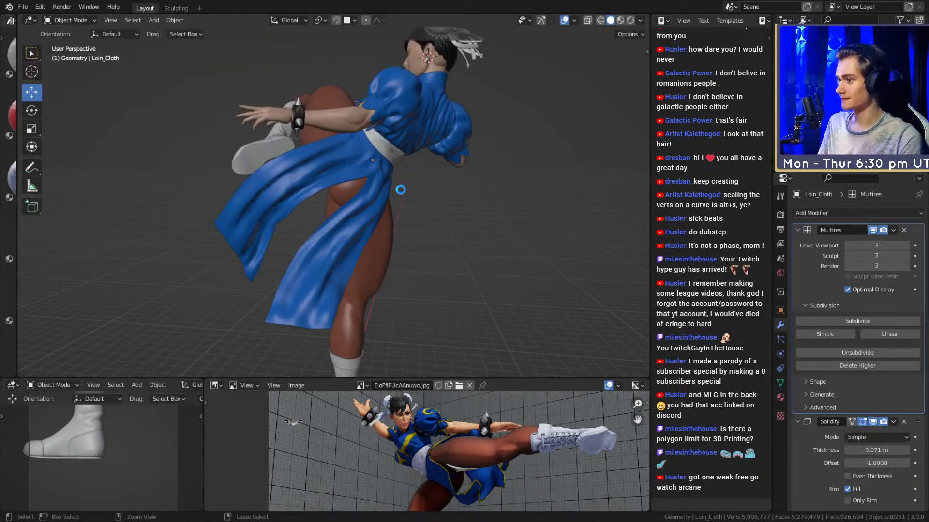
{"action": "key", "text": "ctrl+s"}
Duplicate the strip of faces along the loin cloth's borders in place and separate it into its own object.
{"action": "middle_click_drag", "start_coordinate": [441, 232], "coordinate": [428, 207]}
{"action": "scroll", "coordinate": [429, 208], "scroll_direction": "up", "scroll_amount": 4}
{"action": "scroll", "coordinate": [407, 157], "scroll_direction": "up", "scroll_amount": 1}
{"action": "left_click", "coordinate": [287, 235]}
{"action": "middle_click_drag", "start_coordinate": [287, 235], "coordinate": [375, 183]}
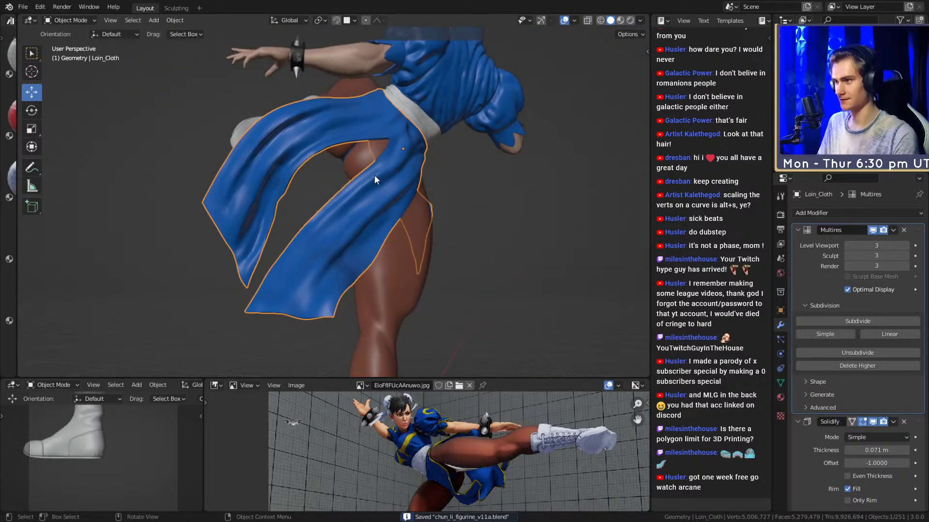
{"action": "key", "text": "Tab"}
{"action": "scroll", "coordinate": [375, 182], "scroll_direction": "up", "scroll_amount": 6}
{"action": "scroll", "coordinate": [403, 234], "scroll_direction": "down", "scroll_amount": 6}
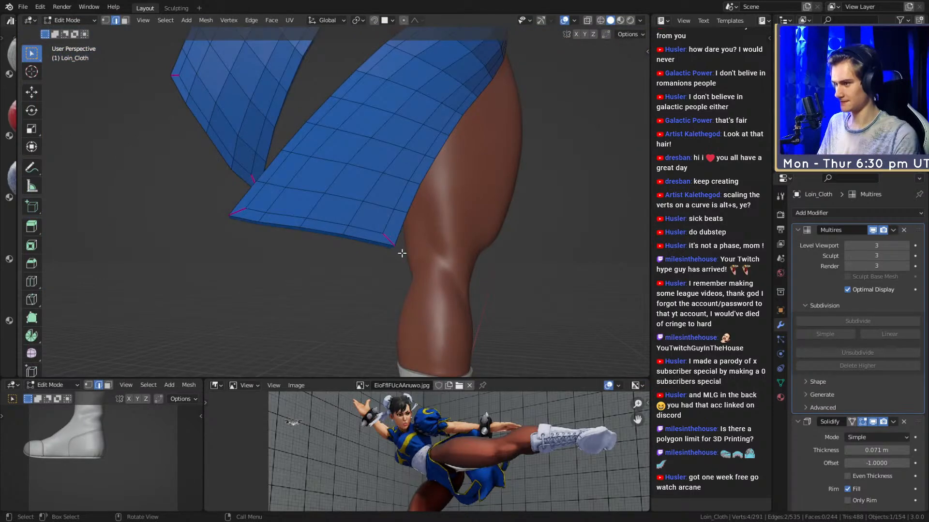
{"action": "key", "text": "l"}
{"action": "middle_click_drag", "start_coordinate": [447, 220], "coordinate": [418, 244]}
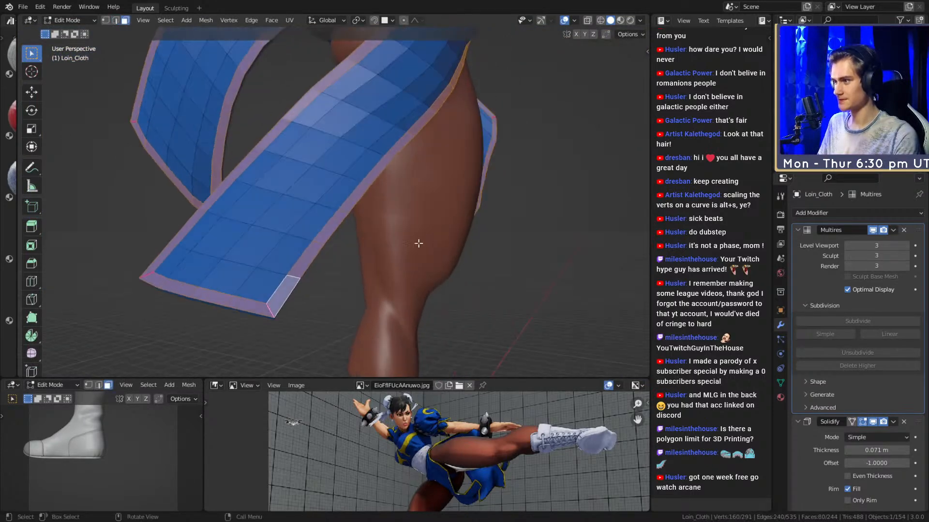
{"action": "key", "text": "shift+d"}
{"action": "right_click", "coordinate": [462, 228]}
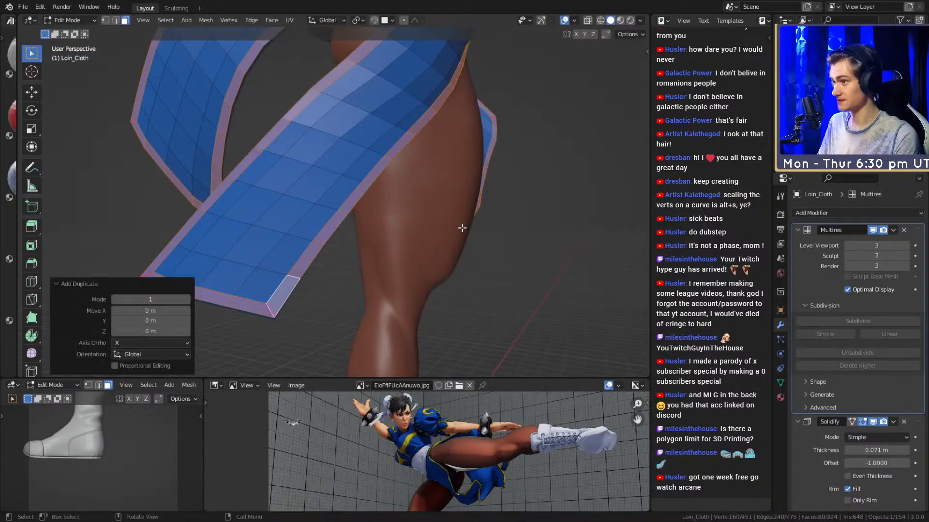
{"action": "key", "text": "p"}
{"action": "left_click", "coordinate": [427, 229]}
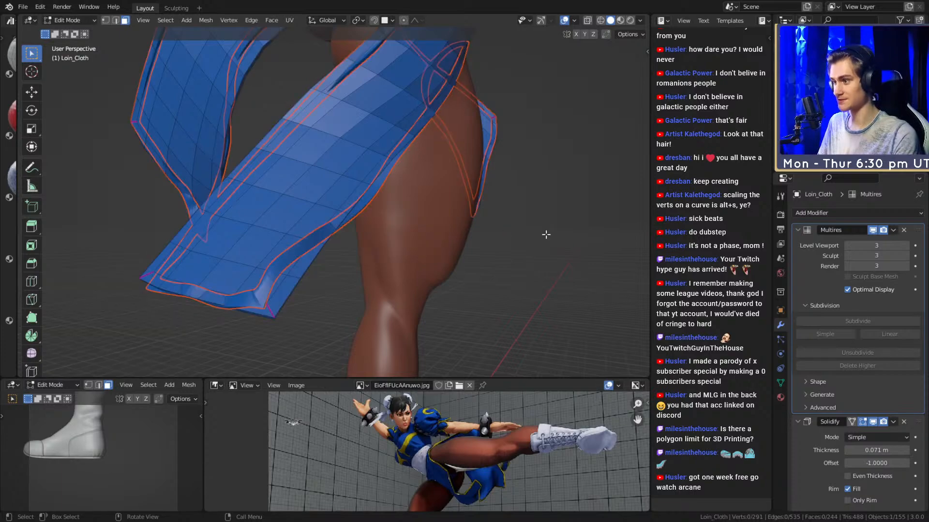
{"action": "key", "text": "Tab"}
{"action": "middle_click_drag", "start_coordinate": [347, 242], "coordinate": [415, 203]}
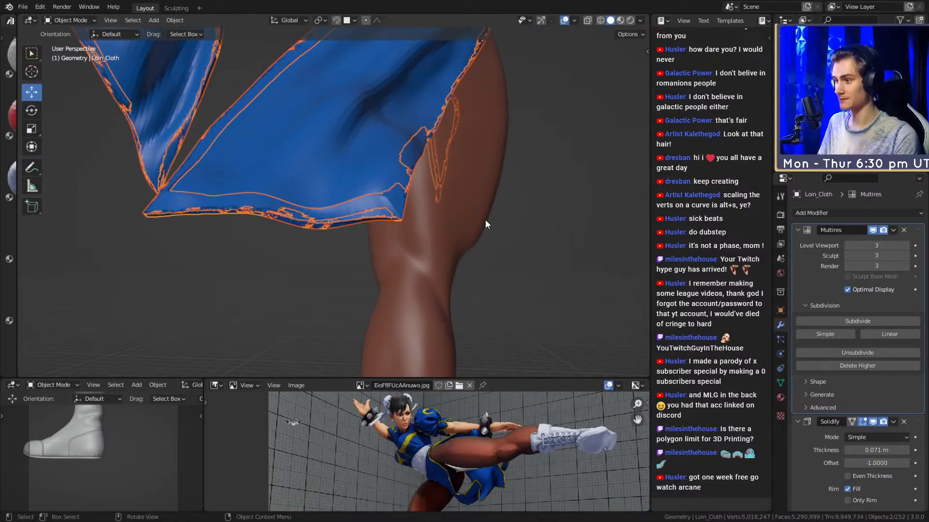
{"action": "key", "text": "Tab"}
{"action": "key", "text": "a"}
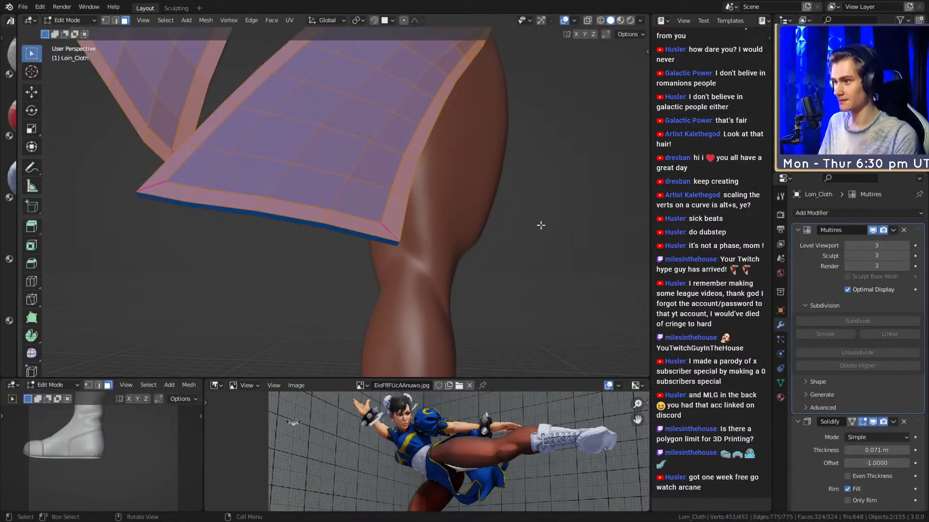
{"action": "key", "text": "alt+a"}
{"action": "key", "text": "Tab"}
Offset the whole separated border strip along its normals with Shrink/Fatten.
{"action": "left_click", "coordinate": [384, 205]}
{"action": "key", "text": "Tab"}
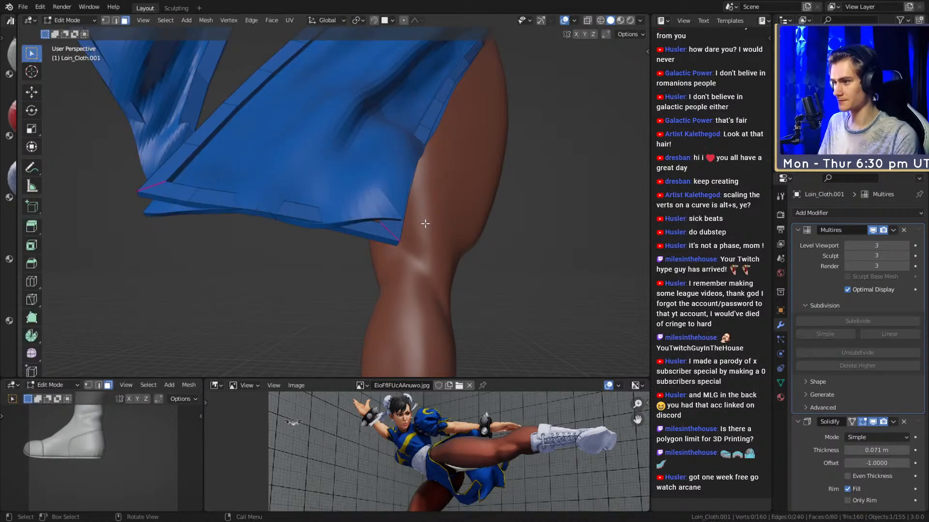
{"action": "key", "text": "a"}
{"action": "key", "text": "alt+s"}
{"action": "right_click", "coordinate": [546, 231]}
{"action": "key", "text": "alt+s"}
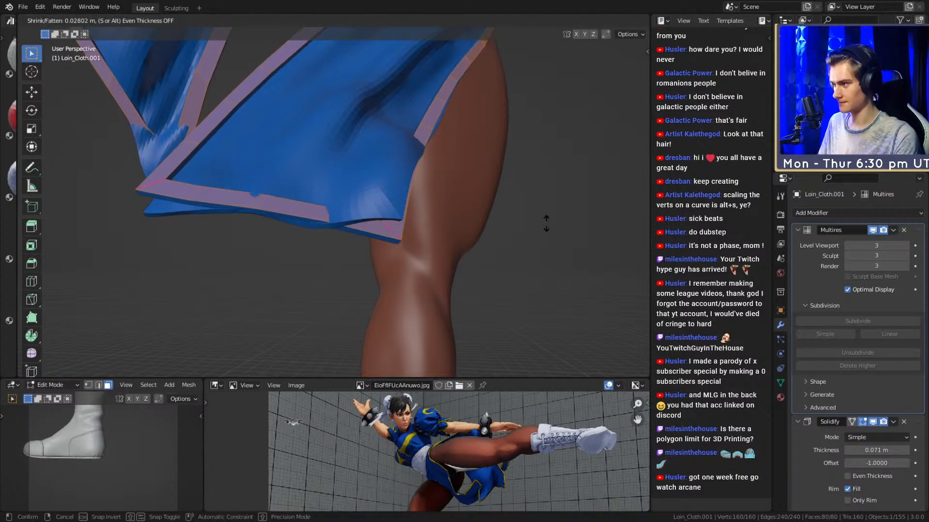
{"action": "left_click", "coordinate": [547, 214]}
{"action": "key", "text": "Tab"}
Examine how the border strip sits against the loin cloth around the hips and panels from several angles.
{"action": "middle_click_drag", "start_coordinate": [547, 210], "coordinate": [342, 211]}
{"action": "left_click", "coordinate": [360, 139]}
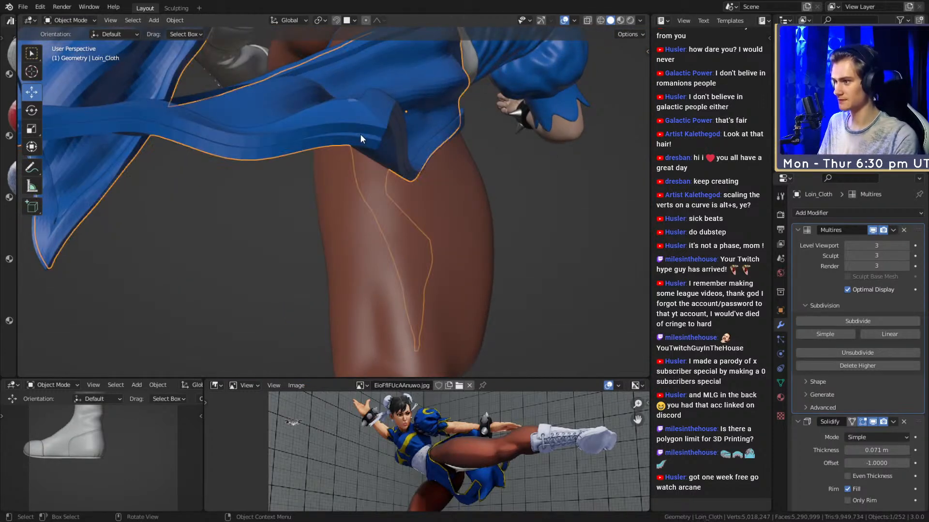
{"action": "left_click", "coordinate": [363, 110]}
{"action": "middle_click_drag", "start_coordinate": [362, 109], "coordinate": [409, 210]}
{"action": "middle_click_drag", "start_coordinate": [389, 227], "coordinate": [440, 202]}
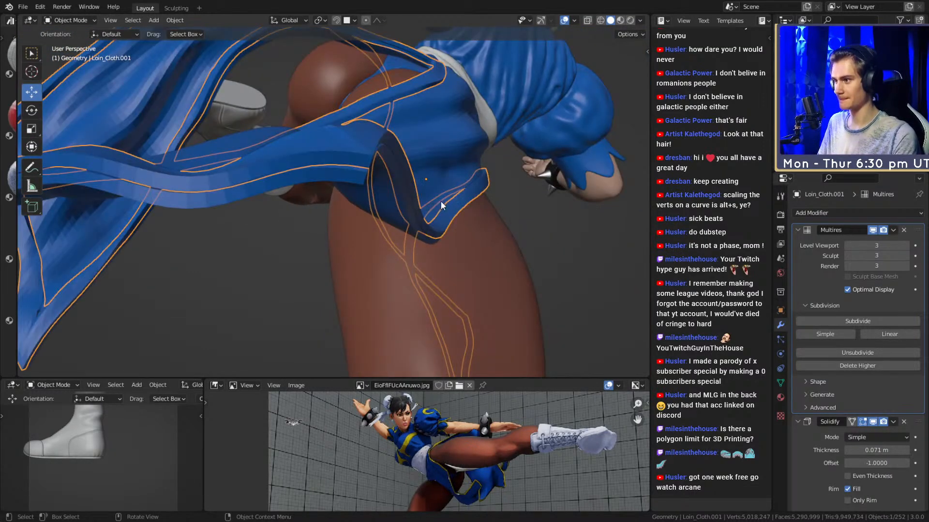
{"action": "key", "text": "Tab"}
{"action": "middle_click_drag", "start_coordinate": [501, 188], "coordinate": [477, 214]}
{"action": "key", "text": "Tab"}
{"action": "left_click", "coordinate": [569, 228]}
{"action": "scroll", "coordinate": [566, 228], "scroll_direction": "down", "scroll_amount": 5}
{"action": "middle_click_drag", "start_coordinate": [566, 227], "coordinate": [398, 206]}
{"action": "scroll", "coordinate": [460, 226], "scroll_direction": "up", "scroll_amount": 3}
{"action": "scroll", "coordinate": [280, 257], "scroll_direction": "down", "scroll_amount": 4}
{"action": "scroll", "coordinate": [310, 188], "scroll_direction": "up", "scroll_amount": 4}
{"action": "scroll", "coordinate": [575, 439], "scroll_direction": "down", "scroll_amount": 5}
{"action": "scroll", "coordinate": [484, 455], "scroll_direction": "up", "scroll_amount": 4}
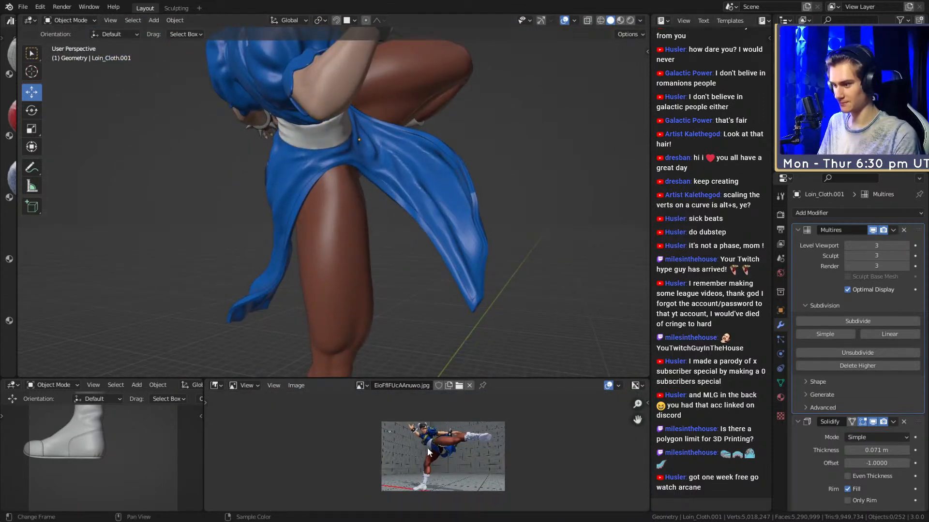
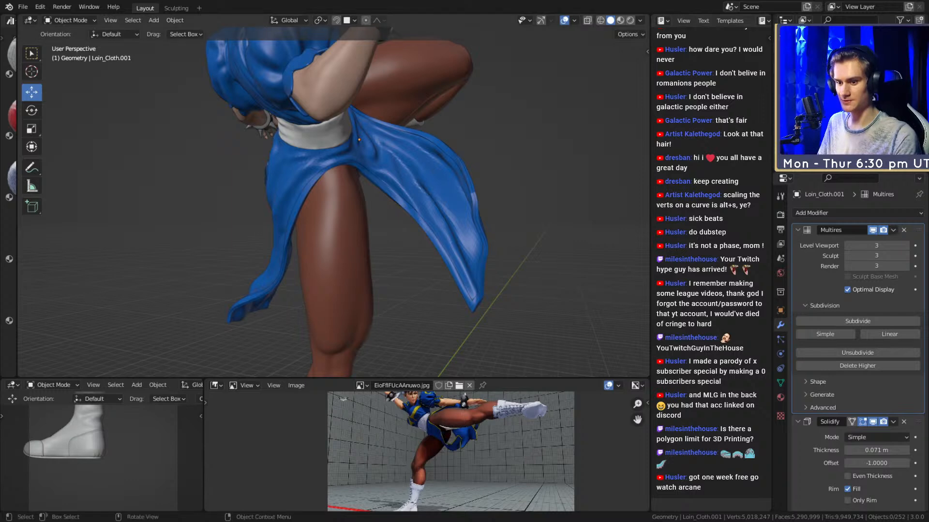
Save the file and give the separated border strip its own single-user copy of the Blue material.
{"action": "key", "text": "ctrl+s"}
{"action": "left_click", "coordinate": [471, 196]}
{"action": "middle_click_drag", "start_coordinate": [466, 227], "coordinate": [489, 232]}
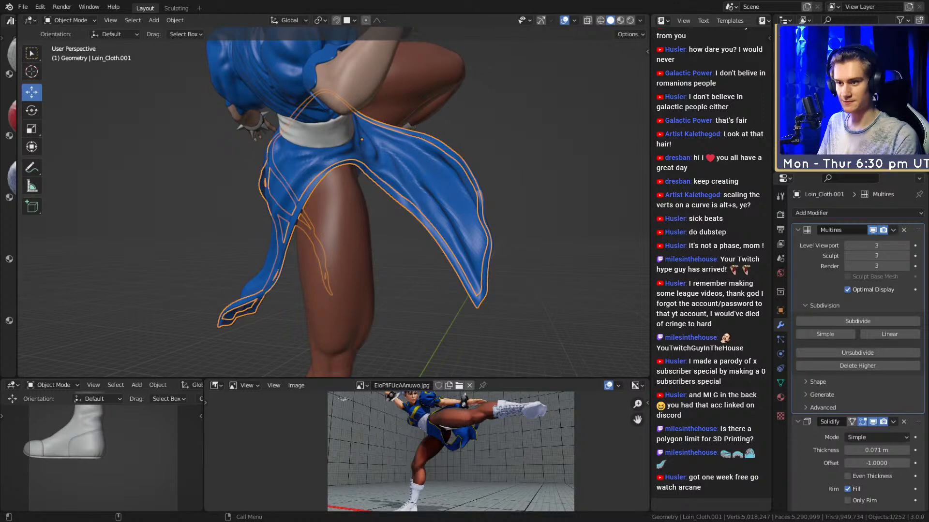
{"action": "middle_click_drag", "start_coordinate": [394, 260], "coordinate": [431, 217]}
{"action": "scroll", "coordinate": [320, 173], "scroll_direction": "down", "scroll_amount": 4}
{"action": "left_click", "coordinate": [515, 193]}
{"action": "scroll", "coordinate": [423, 257], "scroll_direction": "up", "scroll_amount": 3}
{"action": "middle_click_drag", "start_coordinate": [423, 257], "coordinate": [377, 224]}
{"action": "scroll", "coordinate": [377, 223], "scroll_direction": "up", "scroll_amount": 3}
{"action": "left_click", "coordinate": [365, 180]}
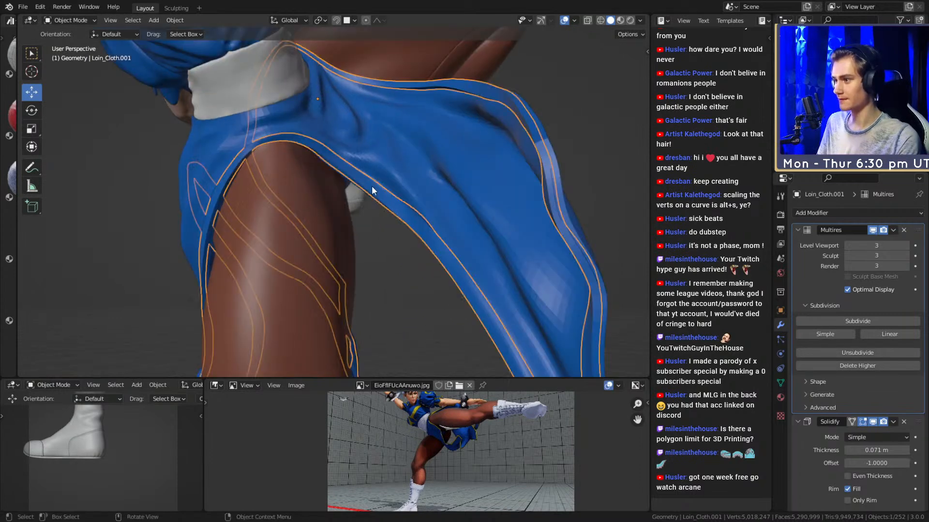
{"action": "left_click", "coordinate": [780, 397]}
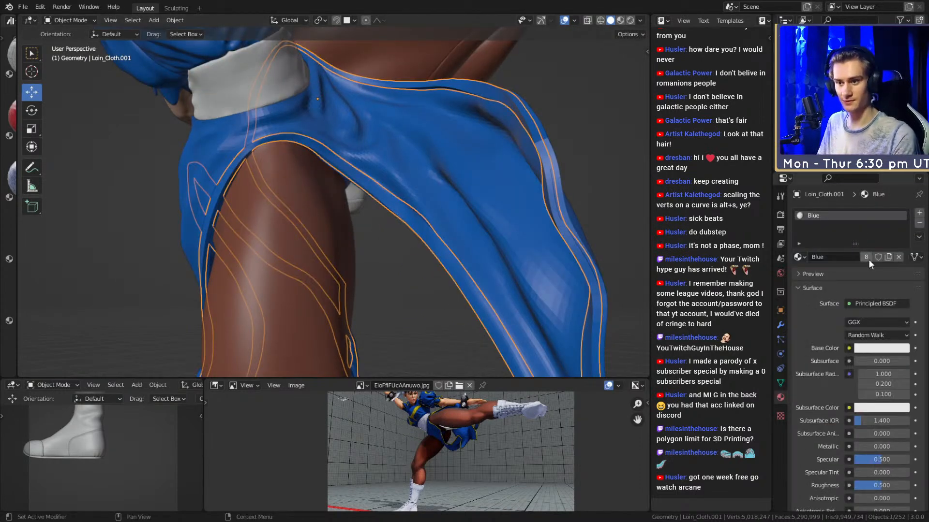
{"action": "left_click", "coordinate": [865, 257]}
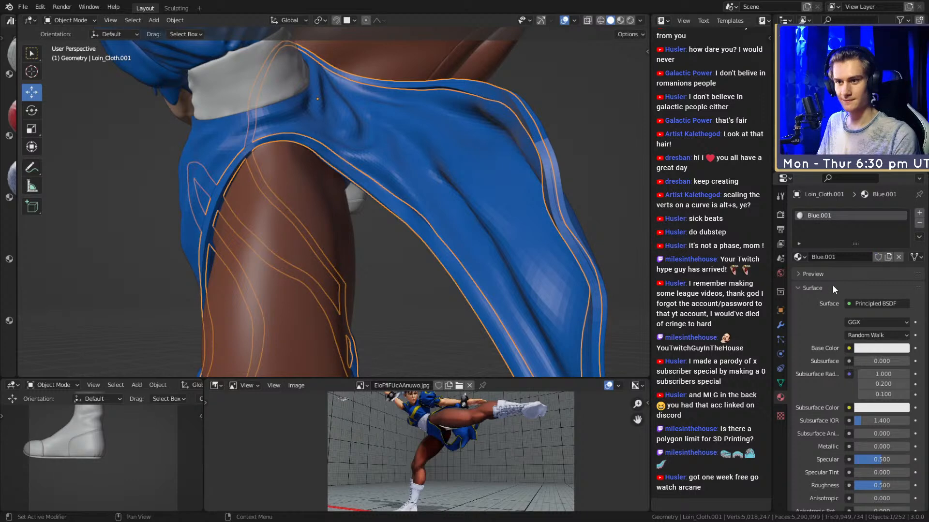
Set the border strip material's Viewport Display color to a golden orange and save the file.
{"action": "scroll", "coordinate": [822, 295], "scroll_direction": "down", "scroll_amount": 15}
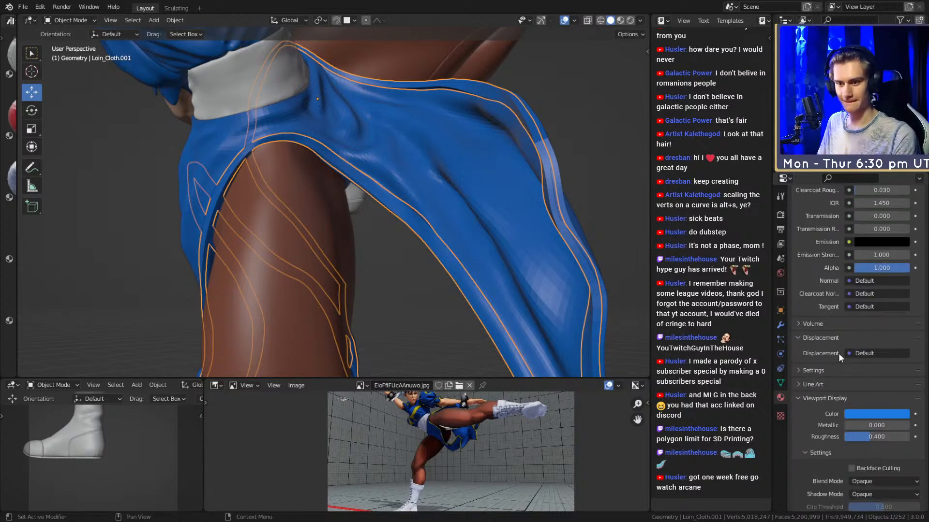
{"action": "left_click", "coordinate": [856, 414]}
{"action": "left_click", "coordinate": [837, 330]}
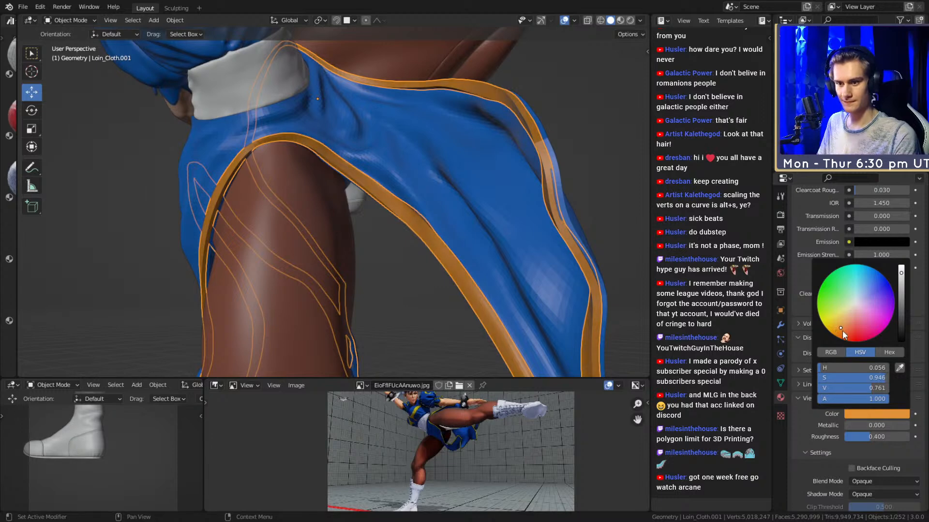
{"action": "left_click_drag", "start_coordinate": [872, 381], "coordinate": [863, 381]}
{"action": "scroll", "coordinate": [396, 242], "scroll_direction": "down", "scroll_amount": 5}
{"action": "left_click", "coordinate": [444, 226]}
{"action": "scroll", "coordinate": [396, 271], "scroll_direction": "up", "scroll_amount": 6}
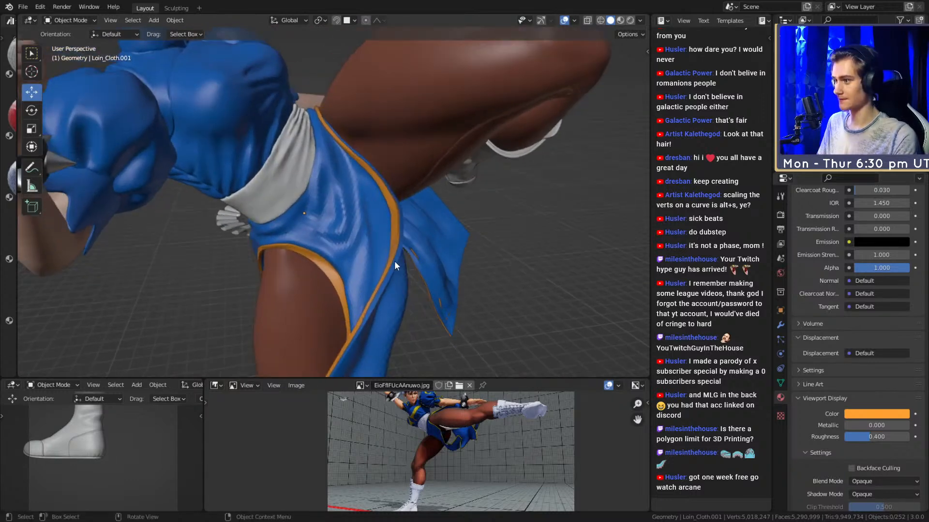
{"action": "key", "text": "ctrl+s"}
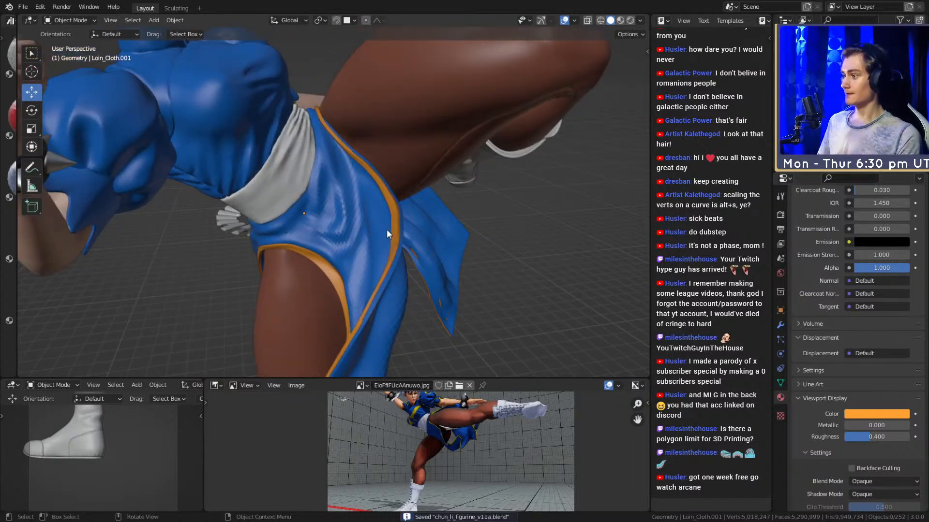
Place the 3D cursor on the chest seam below the collar and add a 2 m plane there.
{"action": "mouse_move", "coordinate": [338, 187]}
{"action": "middle_mouse_down"}
{"action": "mouse_move", "coordinate": [335, 259]}
{"action": "mouse_move", "coordinate": [326, 191]}
{"action": "mouse_move", "coordinate": [341, 220]}
{"action": "mouse_move", "coordinate": [377, 222]}
{"action": "mouse_move", "coordinate": [391, 243]}
{"action": "mouse_move", "coordinate": [335, 164]}
{"action": "mouse_move", "coordinate": [348, 202]}
{"action": "middle_mouse_up"}
{"action": "scroll", "coordinate": [357, 196], "scroll_direction": "up", "scroll_amount": 5}
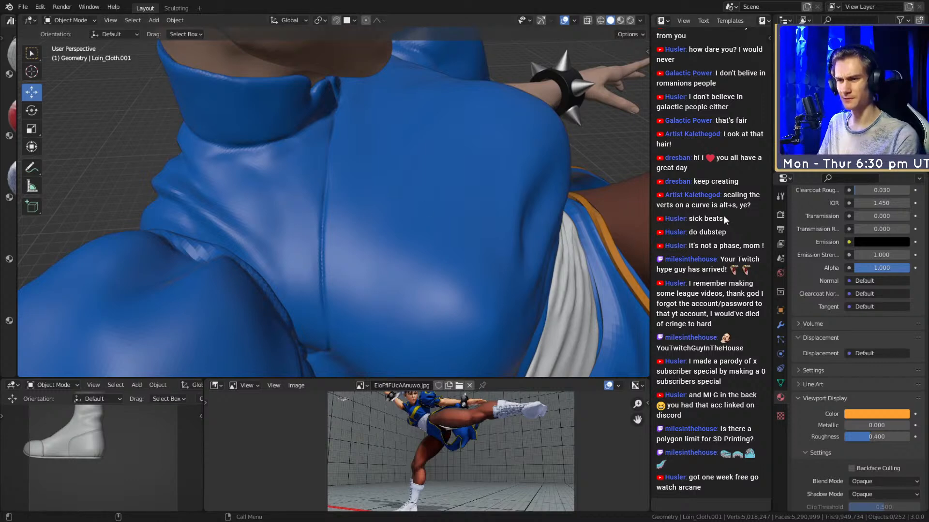
{"action": "left_click", "coordinate": [340, 203]}
{"action": "scroll", "coordinate": [340, 207], "scroll_direction": "down", "scroll_amount": 5}
{"action": "scroll", "coordinate": [340, 203], "scroll_direction": "down", "scroll_amount": 3}
{"action": "scroll", "coordinate": [319, 193], "scroll_direction": "up", "scroll_amount": 6}
{"action": "right_click", "coordinate": [313, 187], "text": "shift"}
{"action": "scroll", "coordinate": [328, 190], "scroll_direction": "down", "scroll_amount": 2}
{"action": "key", "text": "shift+a"}
{"action": "mouse_move", "coordinate": [324, 188]}
{"action": "left_click", "coordinate": [380, 188]}
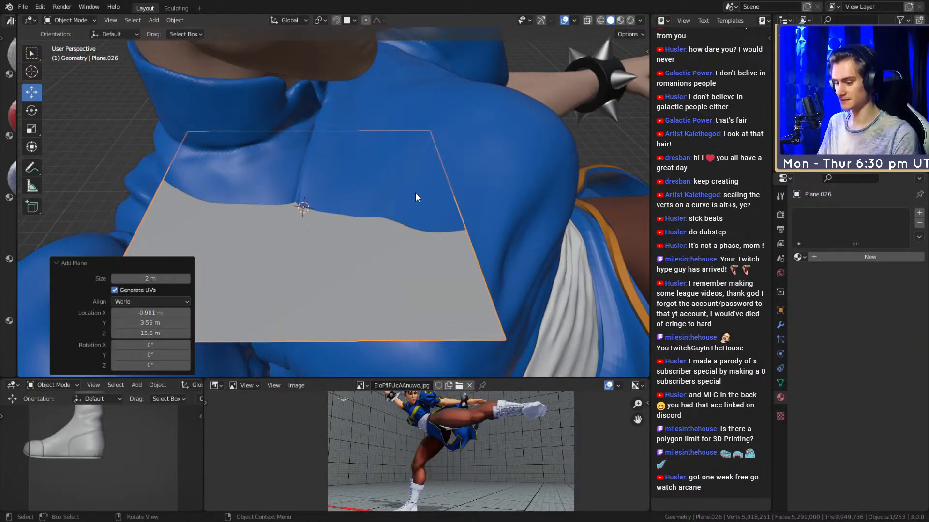
Scale the new plane down to a small patch and trackball-rotate it to lie along the chest surface.
{"action": "scroll", "coordinate": [416, 194], "scroll_direction": "up", "scroll_amount": 2}
{"action": "key", "text": "s"}
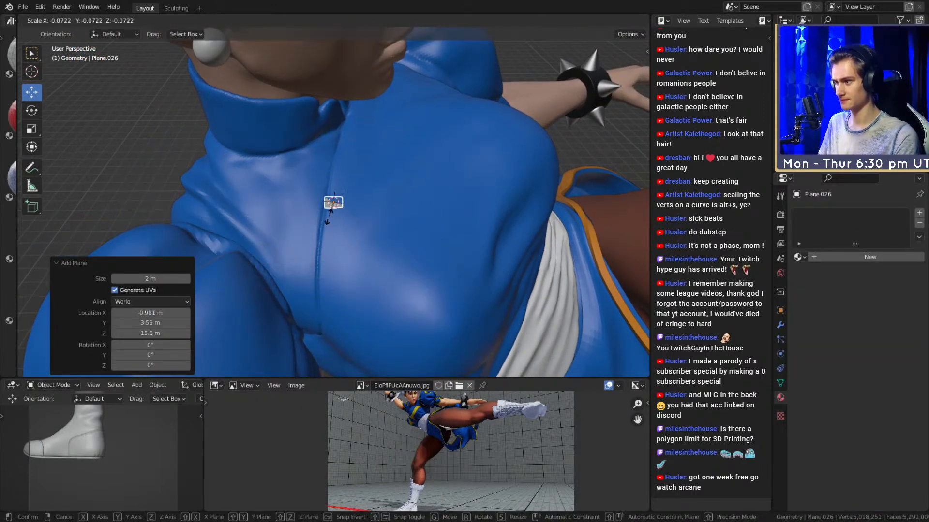
{"action": "left_click", "coordinate": [328, 216]}
{"action": "key", "text": "r"}
{"action": "key", "text": "r"}
{"action": "left_click", "coordinate": [372, 228]}
{"action": "scroll", "coordinate": [372, 227], "scroll_direction": "up", "scroll_amount": 3}
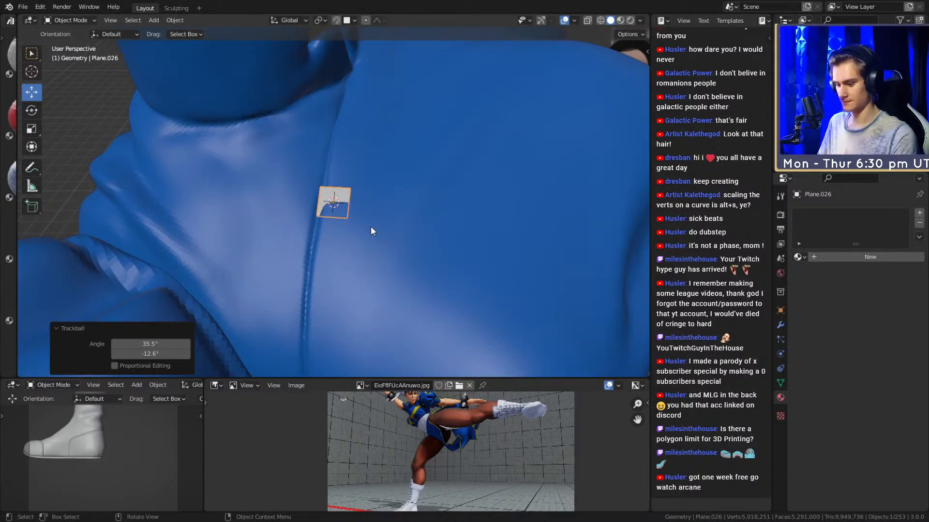
Frame the small plane on the chest seam and give it a level 2 Subdivision Surface modifier.
{"action": "key", "text": "KP_Decimal"}
{"action": "scroll", "coordinate": [370, 226], "scroll_direction": "down", "scroll_amount": 5}
{"action": "middle_click_drag", "start_coordinate": [358, 203], "coordinate": [382, 227]}
{"action": "key", "text": "Tab"}
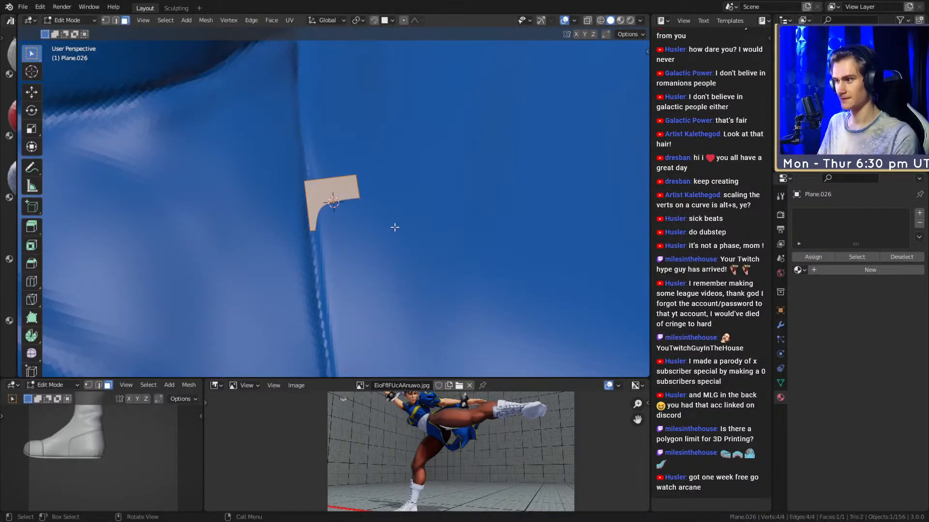
{"action": "left_click", "coordinate": [780, 325]}
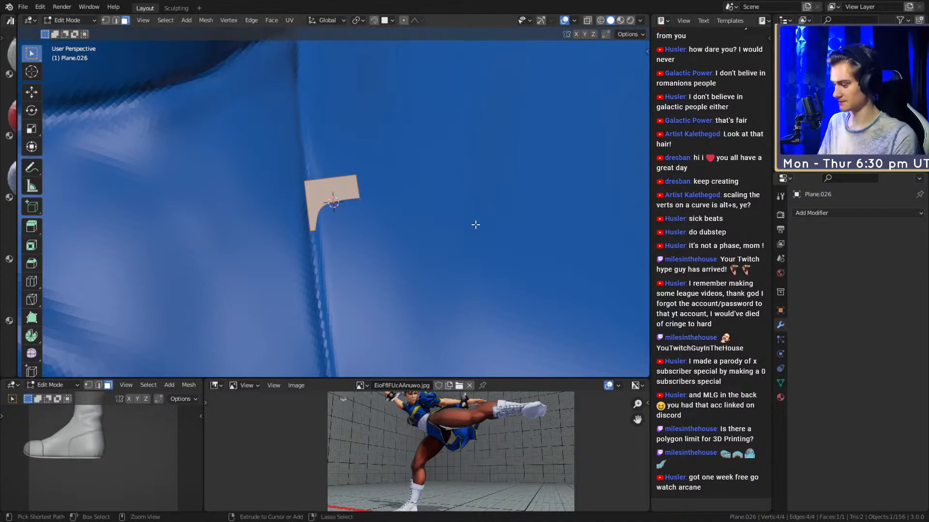
{"action": "key", "text": "Tab"}
{"action": "key", "text": "ctrl+2"}
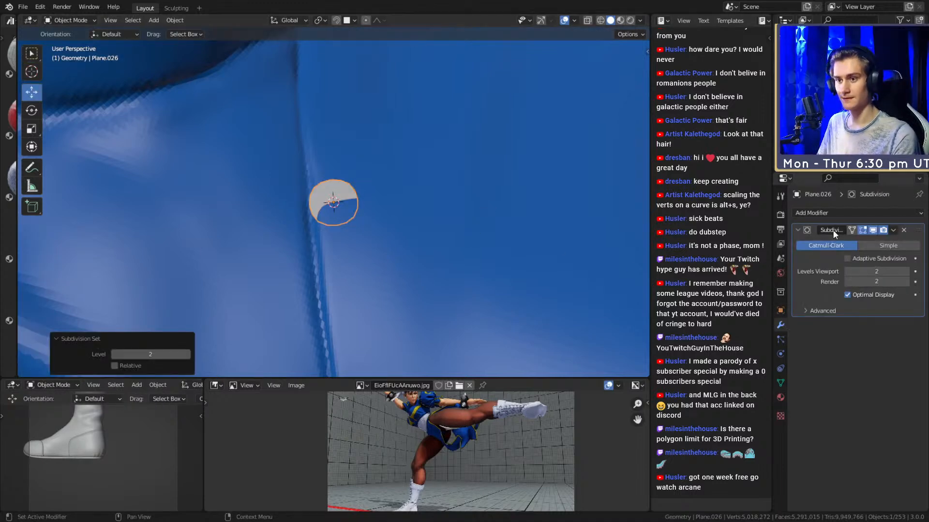
Add a Shrinkwrap modifier to the plane and set its wrap method to Project.
{"action": "left_click", "coordinate": [829, 213]}
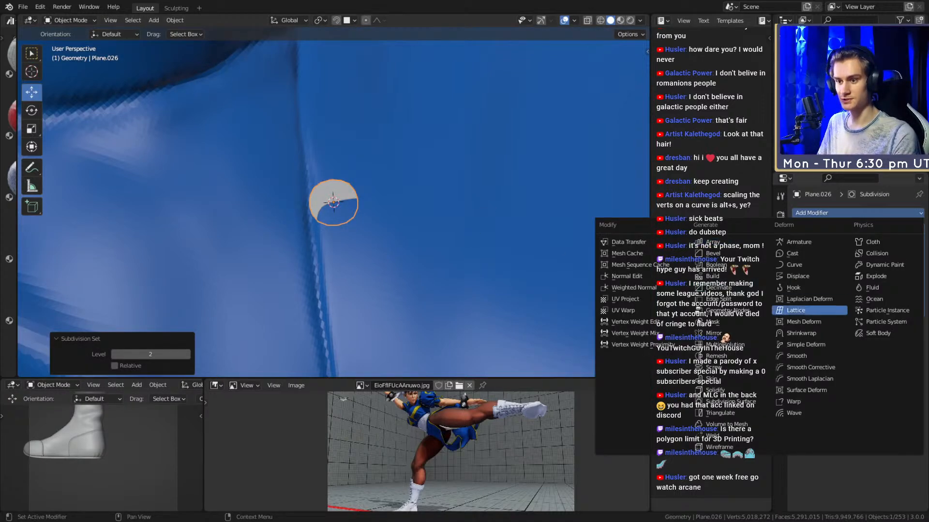
{"action": "left_click", "coordinate": [801, 334]}
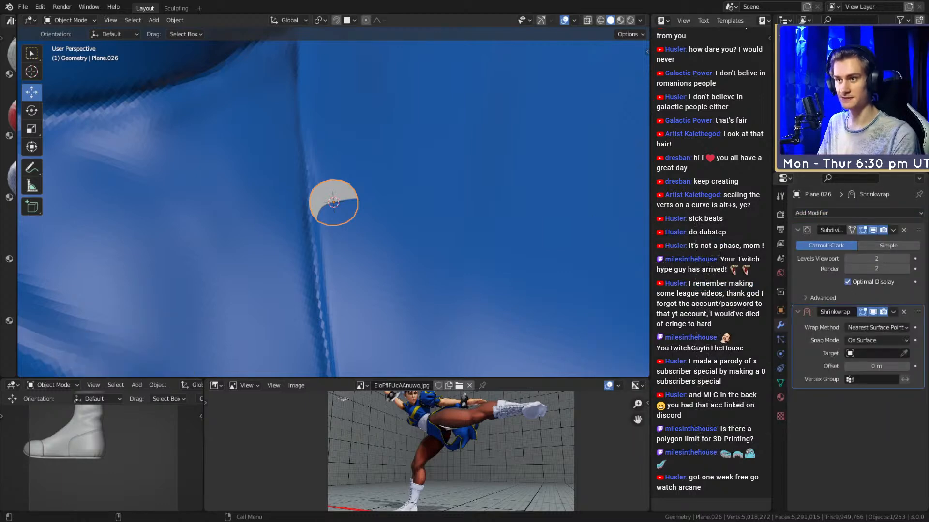
{"action": "left_click", "coordinate": [876, 328]}
{"action": "left_click", "coordinate": [879, 340]}
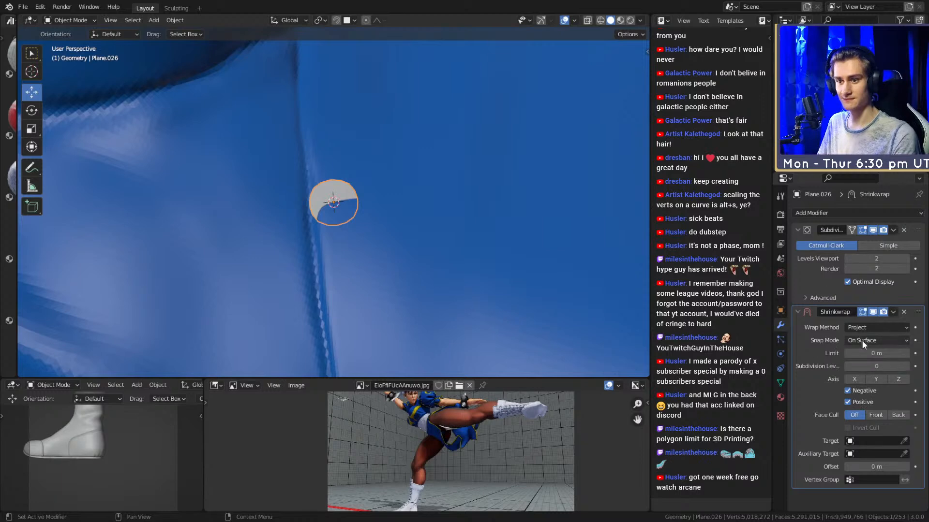
Add a Solidify modifier to the plane and set its thickness to 0.24 m.
{"action": "left_click", "coordinate": [829, 212]}
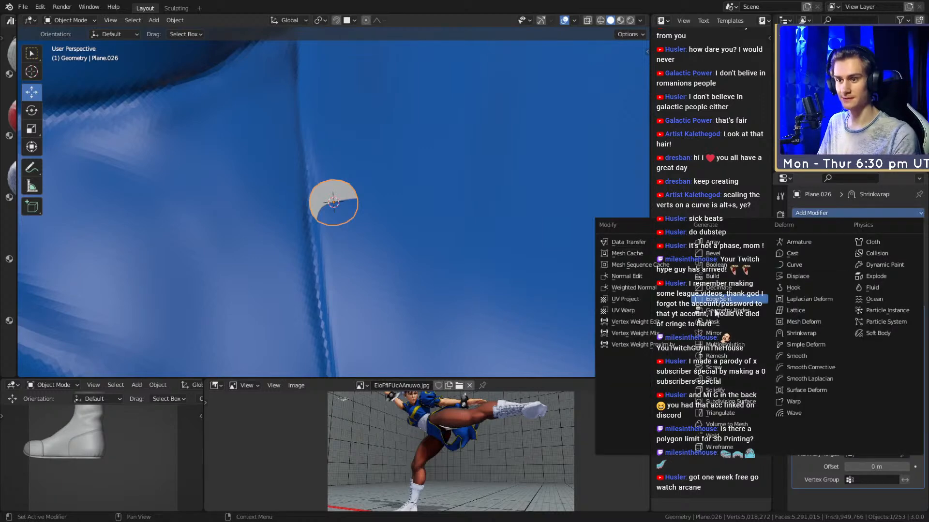
{"action": "left_click", "coordinate": [714, 390]}
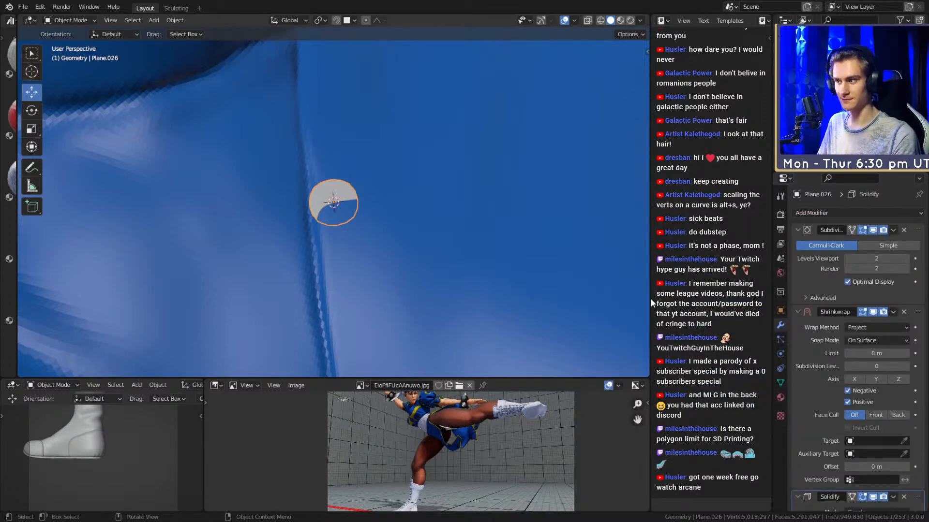
{"action": "scroll", "coordinate": [856, 338], "scroll_direction": "down", "scroll_amount": 5}
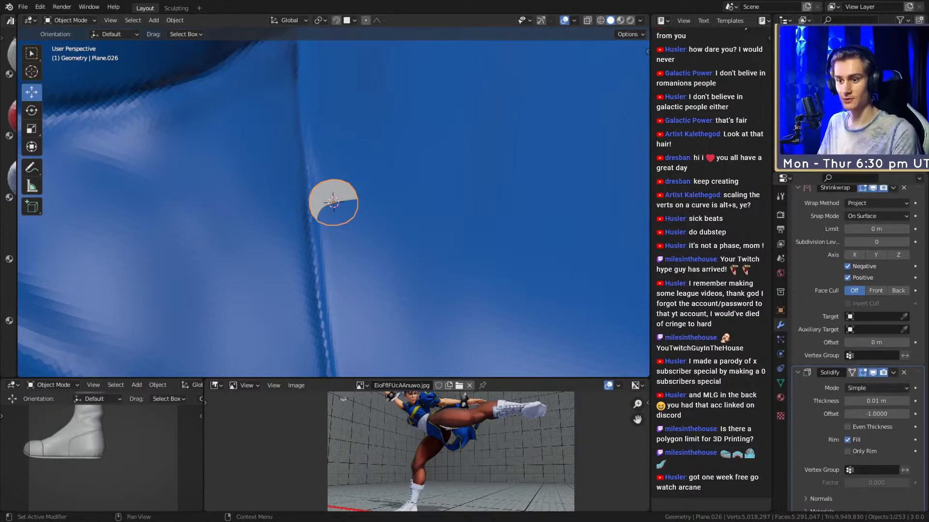
{"action": "scroll", "coordinate": [861, 338], "scroll_direction": "down", "scroll_amount": 2}
{"action": "left_click_drag", "start_coordinate": [875, 355], "coordinate": [900, 354]}
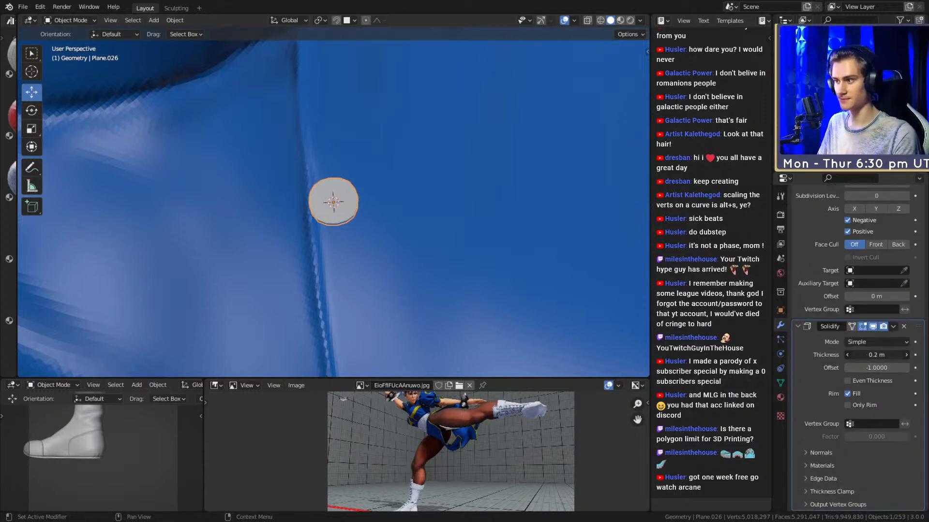
{"action": "scroll", "coordinate": [400, 211], "scroll_direction": "down", "scroll_amount": 3}
{"action": "scroll", "coordinate": [388, 217], "scroll_direction": "up", "scroll_amount": 2}
Scale the plane's mesh down to a smaller patch and move it against the chest seam.
{"action": "middle_click_drag", "start_coordinate": [399, 211], "coordinate": [472, 244]}
{"action": "key", "text": "Tab"}
{"action": "key", "text": "s"}
{"action": "left_click", "coordinate": [451, 238]}
{"action": "key", "text": "Tab"}
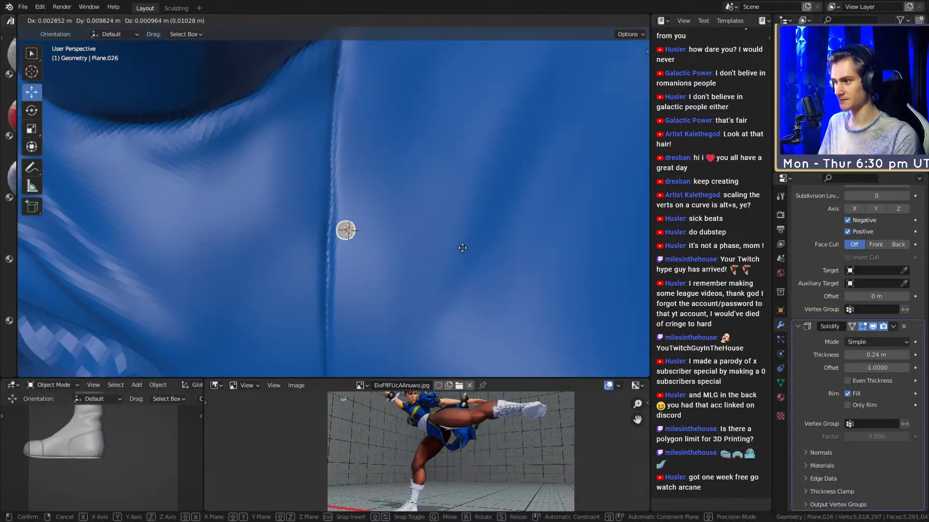
{"action": "key", "text": "g"}
{"action": "left_click", "coordinate": [455, 251]}
Move the patch's mesh up along the seam to the base of the collar opening.
{"action": "scroll", "coordinate": [454, 252], "scroll_direction": "up", "scroll_amount": 2}
{"action": "key", "text": "Tab"}
{"action": "middle_click_drag", "start_coordinate": [423, 248], "coordinate": [395, 289]}
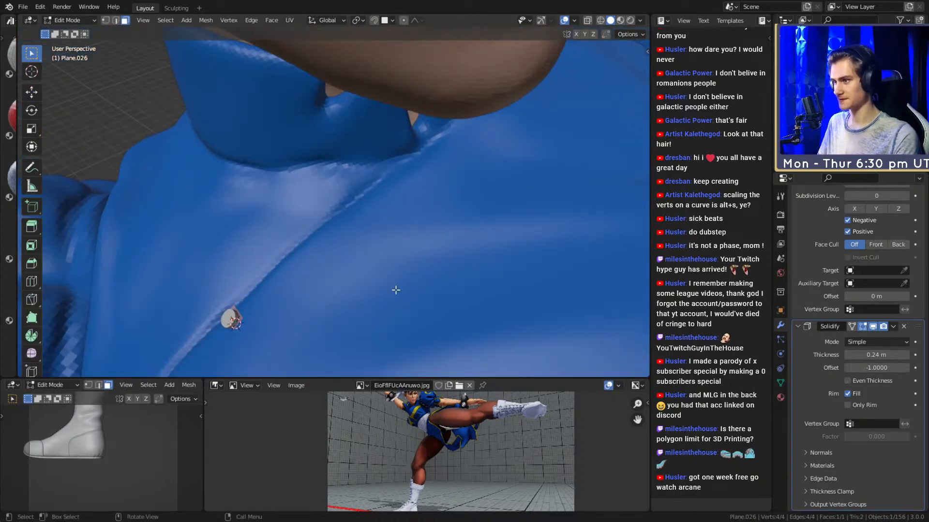
{"action": "key", "text": "g"}
{"action": "left_click", "coordinate": [573, 127]}
{"action": "middle_click_drag", "start_coordinate": [573, 127], "coordinate": [435, 169]}
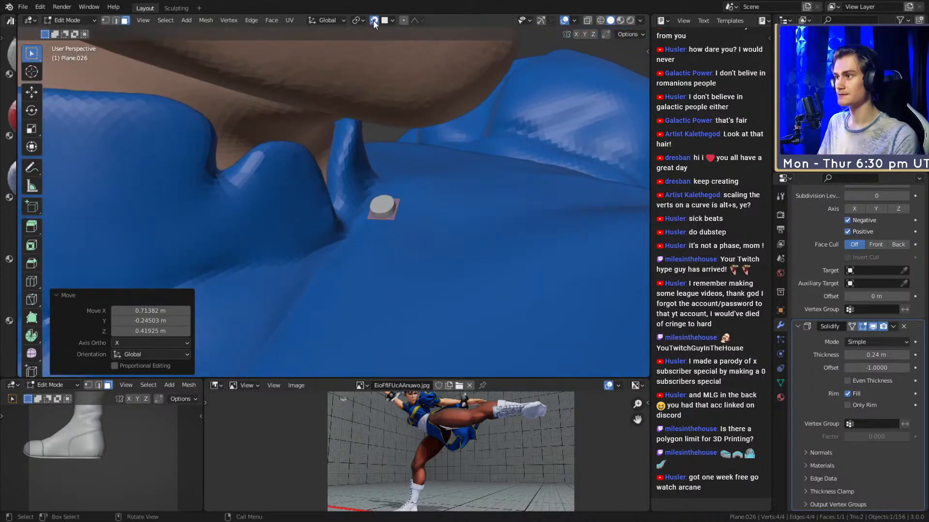
Set up snapping for transforms and move the patch onto the garment surface at the collar opening.
{"action": "left_click", "coordinate": [386, 19]}
{"action": "middle_click_drag", "start_coordinate": [571, 184], "coordinate": [336, 133]}
{"action": "key", "text": "g"}
{"action": "left_click", "coordinate": [517, 212]}
Leave mesh editing and hide the Head object that blocks the view of the collar.
{"action": "key", "text": "Tab"}
{"action": "left_click", "coordinate": [335, 134]}
{"action": "key", "text": "h"}
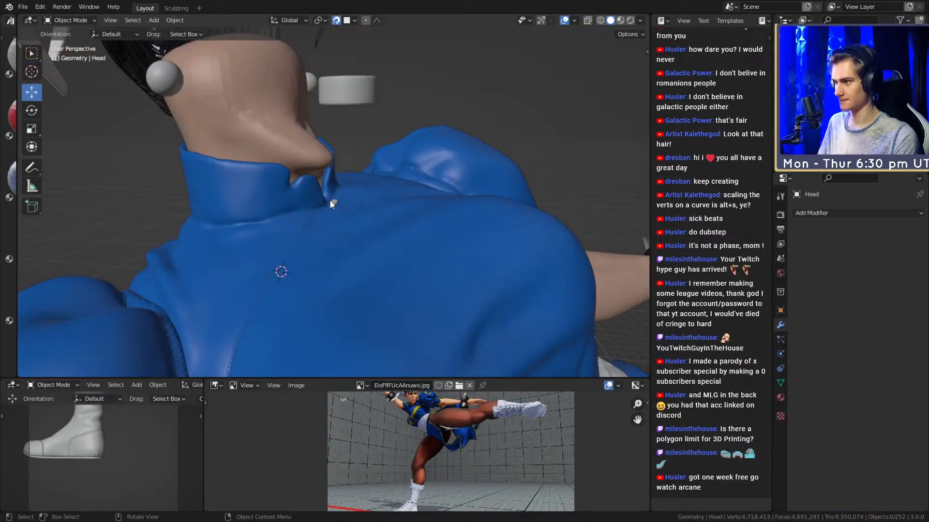
Reselect the patch and rotate and move its mesh to line up with the start of the seam at the collar.
{"action": "left_click", "coordinate": [333, 202]}
{"action": "scroll", "coordinate": [347, 229], "scroll_direction": "up", "scroll_amount": 3}
{"action": "middle_click_drag", "start_coordinate": [347, 228], "coordinate": [434, 202]}
{"action": "key", "text": "Tab"}
{"action": "scroll", "coordinate": [379, 260], "scroll_direction": "down", "scroll_amount": 3}
{"action": "key", "text": "r"}
{"action": "right_click", "coordinate": [394, 150]}
{"action": "middle_click_drag", "start_coordinate": [394, 151], "coordinate": [417, 174]}
{"action": "key", "text": "r"}
{"action": "left_click", "coordinate": [423, 187]}
{"action": "key", "text": "g"}
{"action": "left_click", "coordinate": [390, 160]}
Add a loop cut across the patch and move it to follow the garment surface.
{"action": "key", "text": "ctrl+r"}
{"action": "left_click", "coordinate": [337, 221]}
{"action": "left_click", "coordinate": [337, 221]}
{"action": "key", "text": "g"}
{"action": "left_click", "coordinate": [403, 216]}
Pull the patch's lower end edge down along the chest seam to stretch it into a strip.
{"action": "scroll", "coordinate": [404, 216], "scroll_direction": "down", "scroll_amount": 3}
{"action": "middle_click_drag", "start_coordinate": [404, 216], "coordinate": [398, 174]}
{"action": "middle_click_drag", "start_coordinate": [398, 230], "coordinate": [408, 129]}
{"action": "key", "text": "g"}
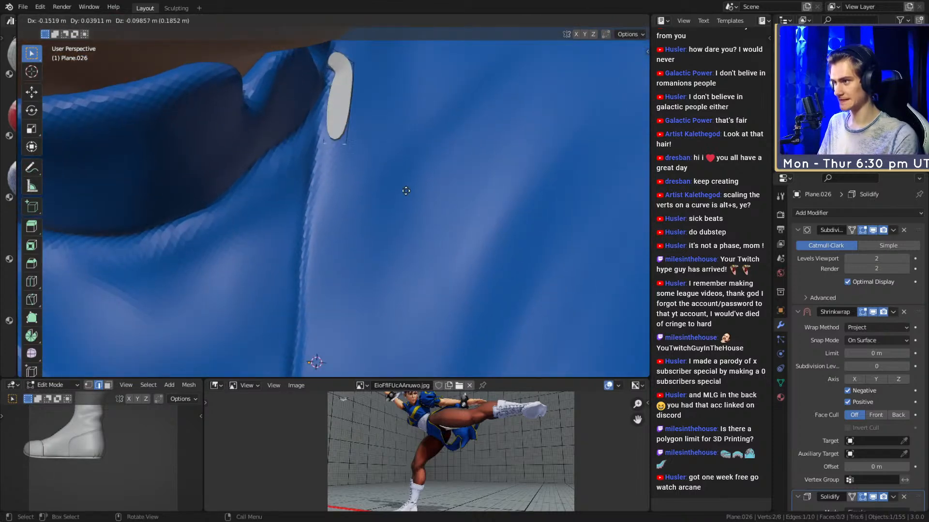
{"action": "left_click", "coordinate": [386, 319]}
Add two loop cuts across the long section of the strip and move them onto the seam.
{"action": "middle_click_drag", "start_coordinate": [385, 320], "coordinate": [392, 185]}
{"action": "key", "text": "ctrl+r"}
{"action": "scroll", "coordinate": [329, 162], "scroll_direction": "up", "scroll_amount": 1}
{"action": "left_click", "coordinate": [324, 156]}
{"action": "right_click", "coordinate": [325, 156]}
{"action": "key", "text": "g"}
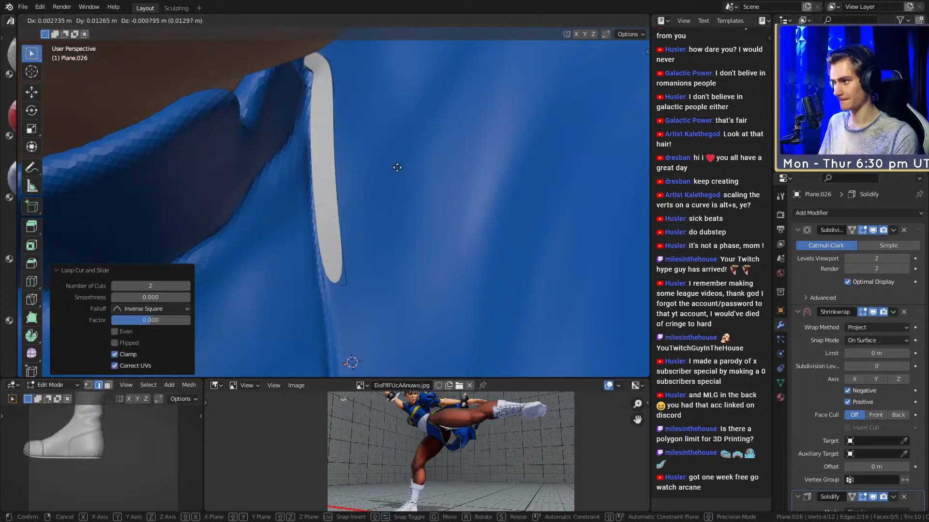
{"action": "left_click", "coordinate": [398, 167]}
Select single cross edges of the strip and move them into line with the seam, using X-ray view.
{"action": "middle_click_drag", "start_coordinate": [396, 182], "coordinate": [408, 169]}
{"action": "key", "text": "a"}
{"action": "left_click", "coordinate": [353, 252]}
{"action": "middle_click_drag", "start_coordinate": [375, 210], "coordinate": [391, 238]}
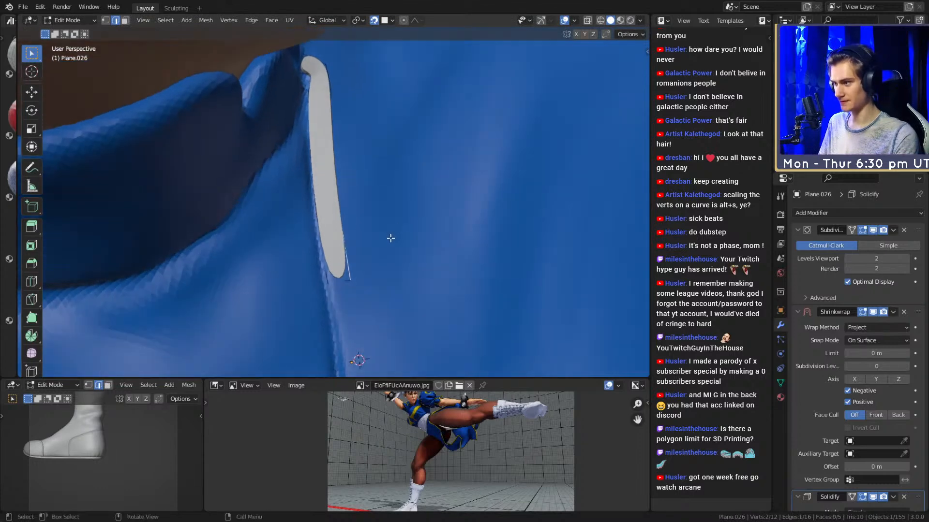
{"action": "key", "text": "g"}
{"action": "left_click", "coordinate": [445, 219]}
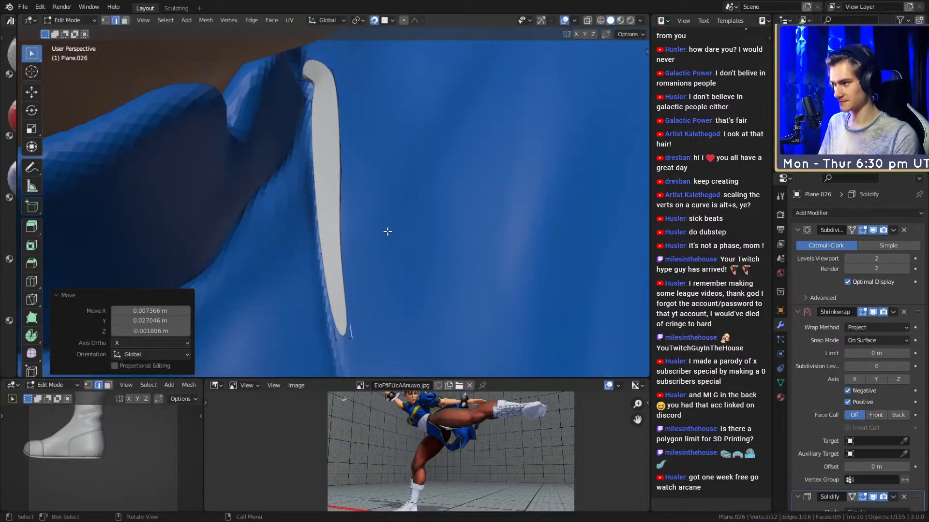
{"action": "key", "text": "alt+z"}
{"action": "key", "text": "g"}
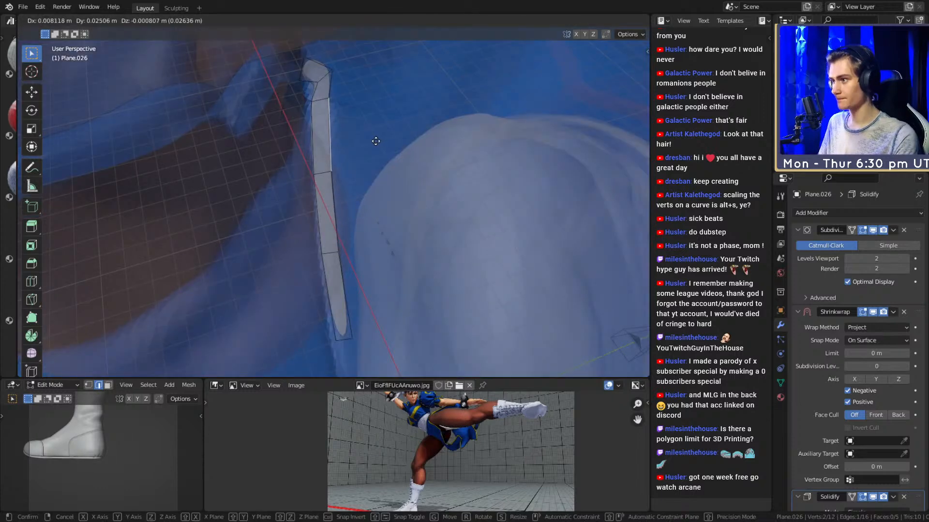
{"action": "left_click", "coordinate": [373, 142]}
Reposition the mesh elements at the strip's upper end so it starts neatly beside the collar.
{"action": "middle_click_drag", "start_coordinate": [331, 73], "coordinate": [402, 122]}
{"action": "left_click", "coordinate": [346, 67]}
{"action": "key", "text": "g"}
{"action": "left_click", "coordinate": [346, 60]}
{"action": "key", "text": "g"}
{"action": "left_click", "coordinate": [405, 212]}
Select the strip's lower end edge and extrude it further down the chest seam.
{"action": "key", "text": "2"}
{"action": "left_click", "coordinate": [358, 202]}
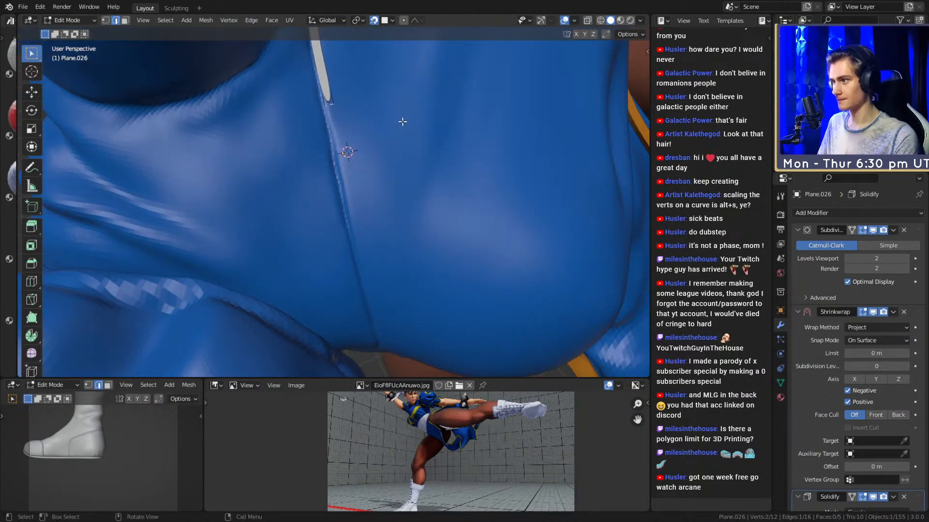
{"action": "key", "text": "e"}
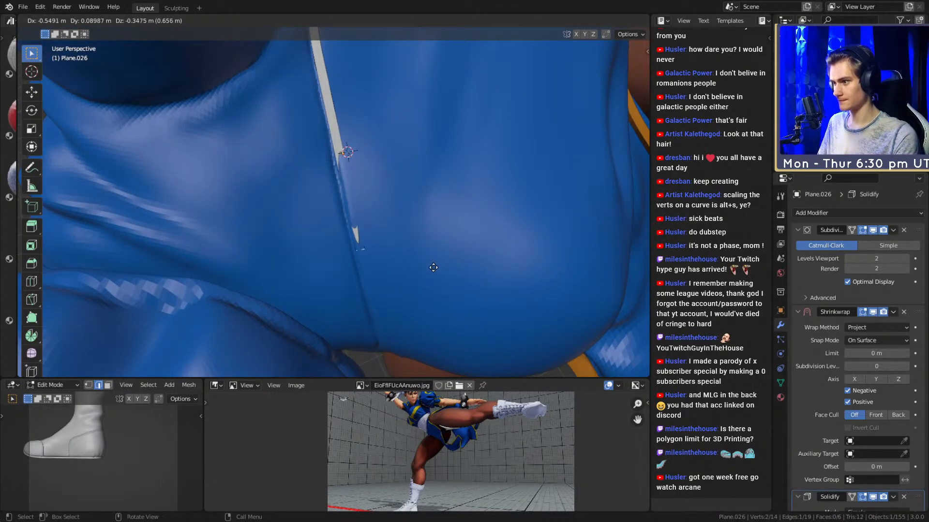
{"action": "left_click", "coordinate": [434, 270]}
Add two loop cuts to the newly extruded section and move them to follow the seam.
{"action": "key", "text": "alt+z"}
{"action": "key", "text": "ctrl+r"}
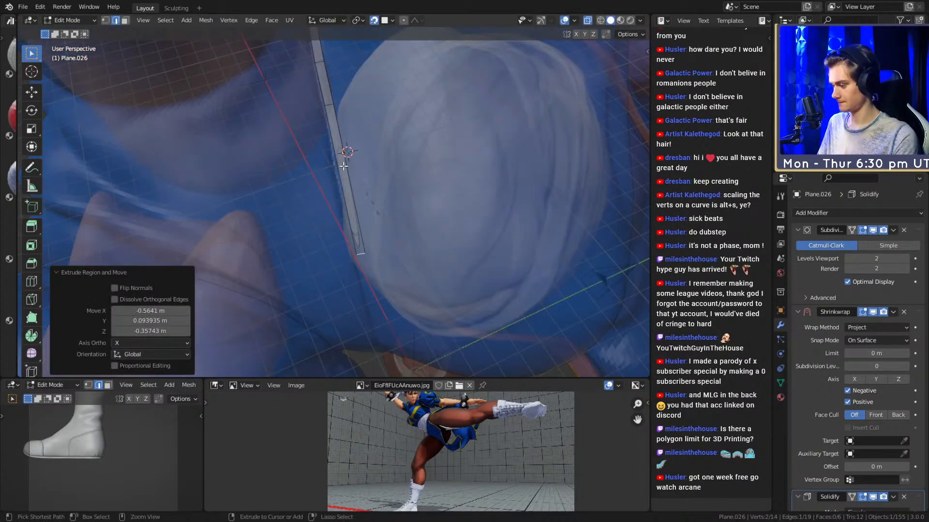
{"action": "scroll", "coordinate": [344, 165], "scroll_direction": "up", "scroll_amount": 2}
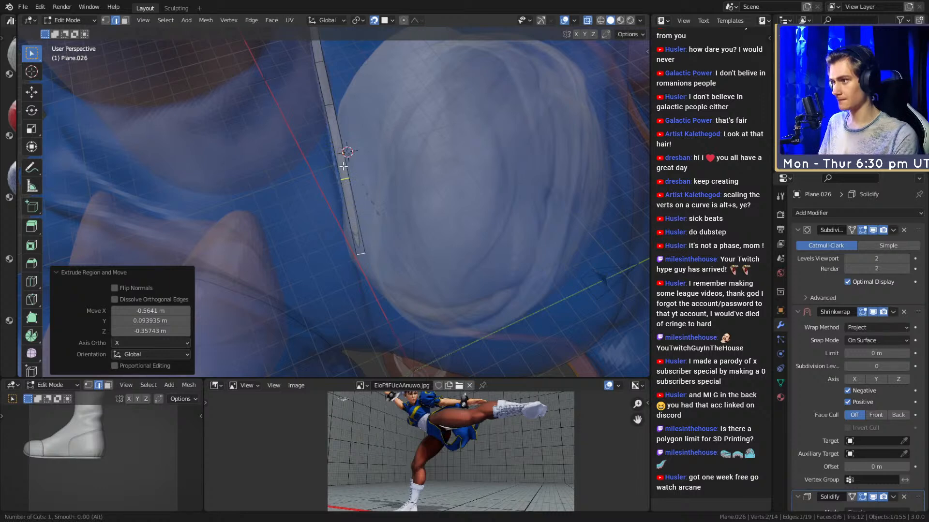
{"action": "left_click", "coordinate": [344, 166]}
{"action": "right_click", "coordinate": [358, 174]}
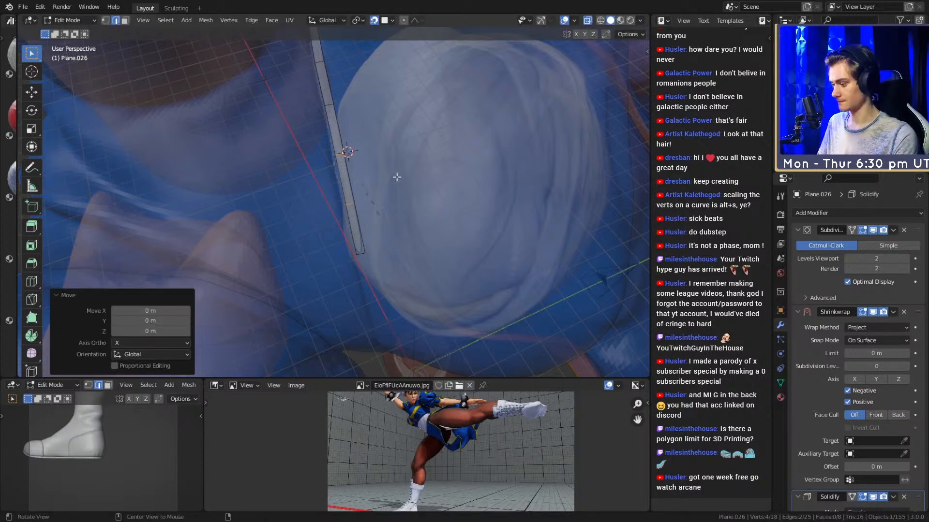
{"action": "key", "text": "alt+z"}
{"action": "middle_click_drag", "start_coordinate": [384, 186], "coordinate": [404, 161]}
{"action": "key", "text": "g"}
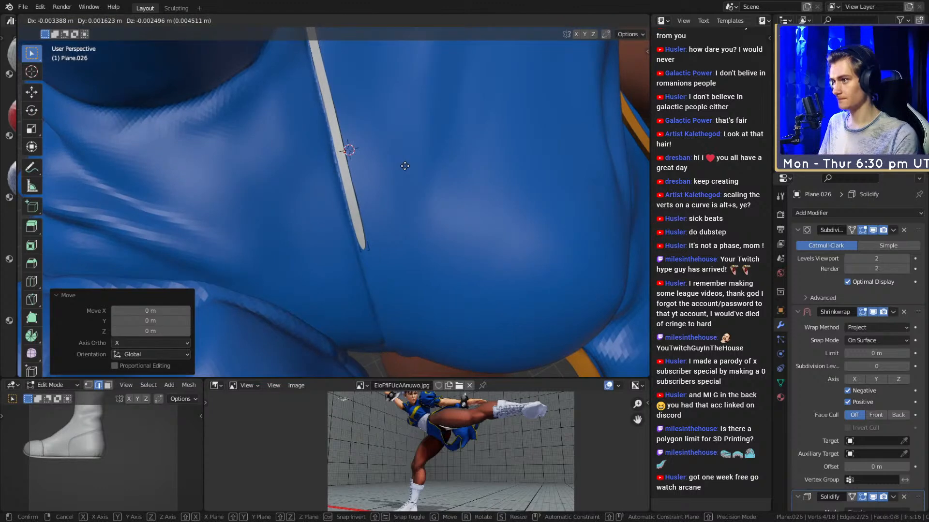
{"action": "left_click", "coordinate": [405, 166]}
Extrude the strip's end edge about 0.5 m down the side of the chest, then rotate and nudge it onto the seam.
{"action": "middle_click_drag", "start_coordinate": [404, 166], "coordinate": [336, 139]}
{"action": "left_click", "coordinate": [341, 118]}
{"action": "middle_click_drag", "start_coordinate": [382, 177], "coordinate": [402, 131]}
{"action": "key", "text": "e"}
{"action": "left_click", "coordinate": [424, 245]}
{"action": "key", "text": "r"}
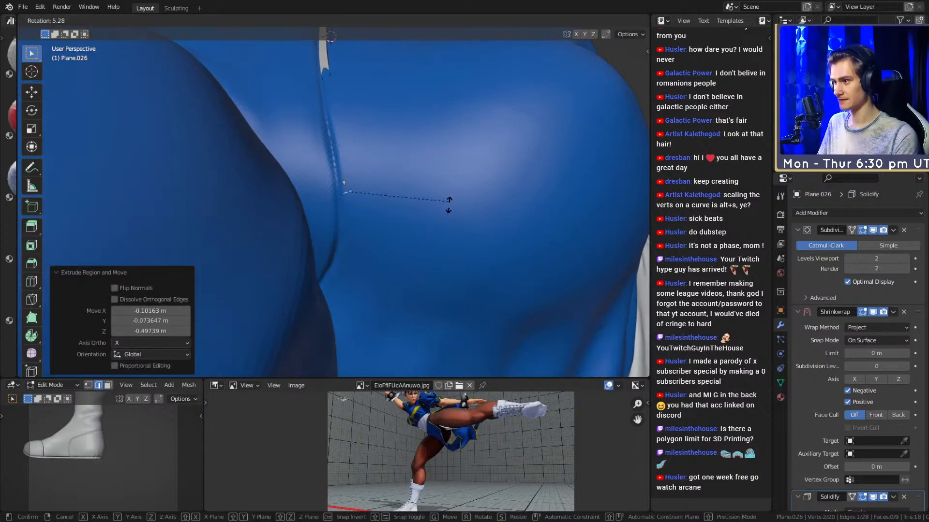
{"action": "left_click", "coordinate": [441, 231]}
{"action": "key", "text": "g"}
{"action": "left_click", "coordinate": [438, 232]}
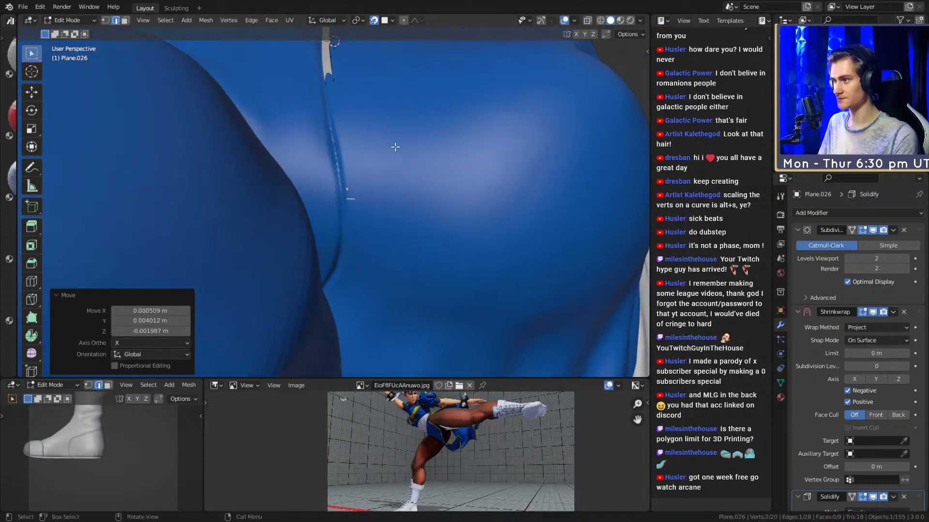
Cut the latest strip section with two edge loops and shift them onto the seam curve.
{"action": "middle_click_drag", "start_coordinate": [439, 232], "coordinate": [403, 181]}
{"action": "key", "text": "alt+z"}
{"action": "key", "text": "ctrl+r"}
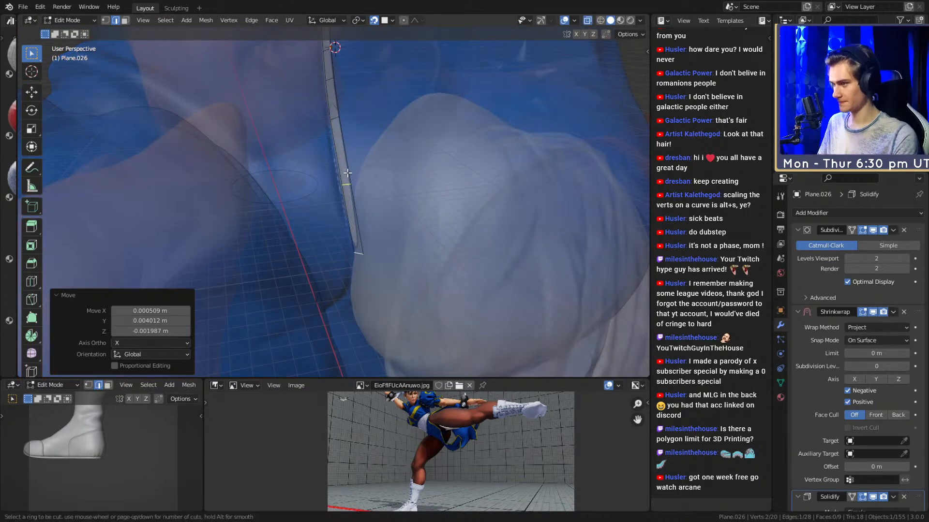
{"action": "scroll", "coordinate": [347, 173], "scroll_direction": "up", "scroll_amount": 2}
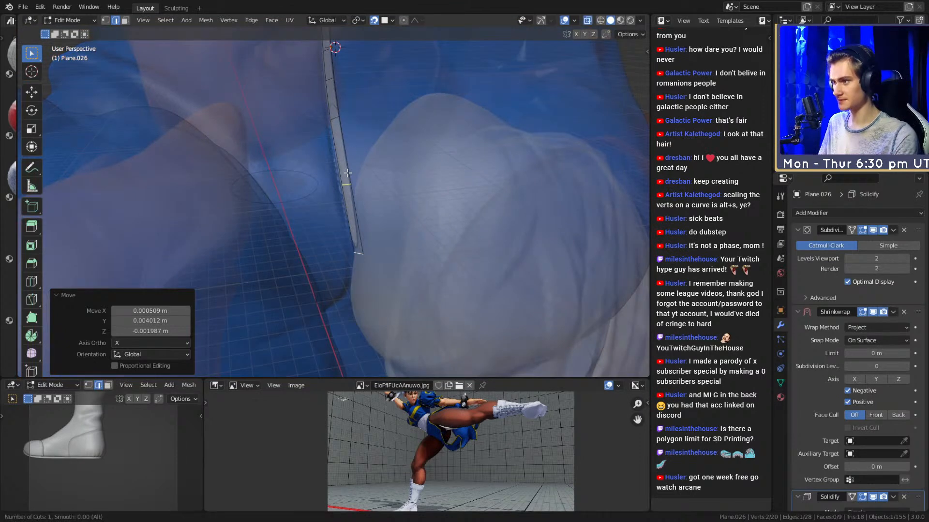
{"action": "left_click", "coordinate": [347, 173]}
{"action": "middle_click_drag", "start_coordinate": [399, 173], "coordinate": [386, 99]}
{"action": "key", "text": "g"}
{"action": "left_click", "coordinate": [410, 173]}
Extrude the strip's end edge to the bottom of the seam and rotate it about 45° to match the curve.
{"action": "key", "text": "alt+z"}
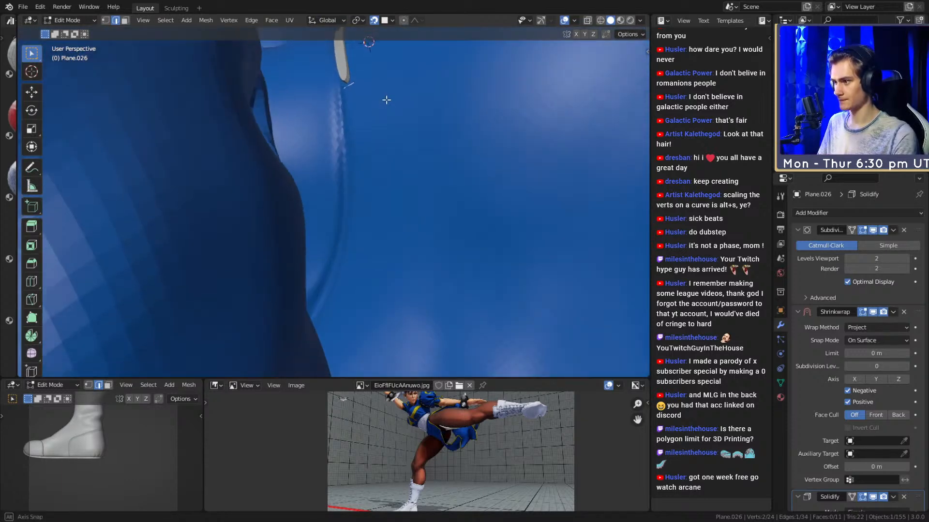
{"action": "key", "text": "g"}
{"action": "left_click", "coordinate": [386, 342]}
{"action": "middle_click_drag", "start_coordinate": [386, 342], "coordinate": [408, 257]}
{"action": "key", "text": "r"}
{"action": "left_click", "coordinate": [420, 216]}
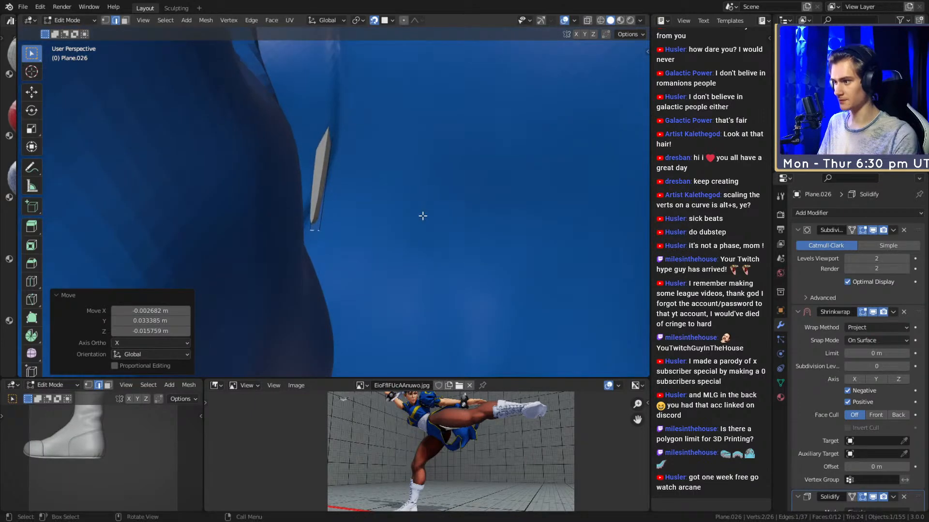
Cut the strip's last section with two edge loops and move them onto the curve of the seam.
{"action": "middle_click_drag", "start_coordinate": [391, 291], "coordinate": [357, 248]}
{"action": "key", "text": "ctrl+r"}
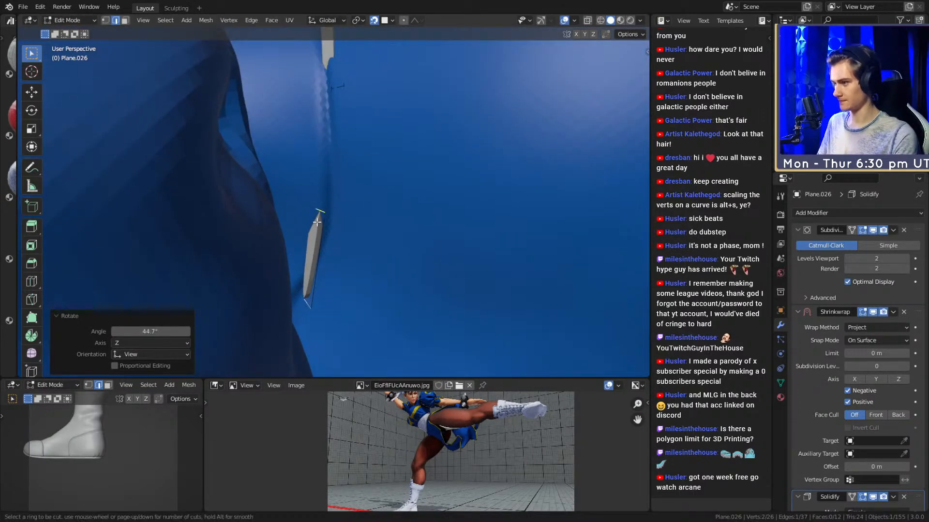
{"action": "scroll", "coordinate": [317, 221], "scroll_direction": "up", "scroll_amount": 1}
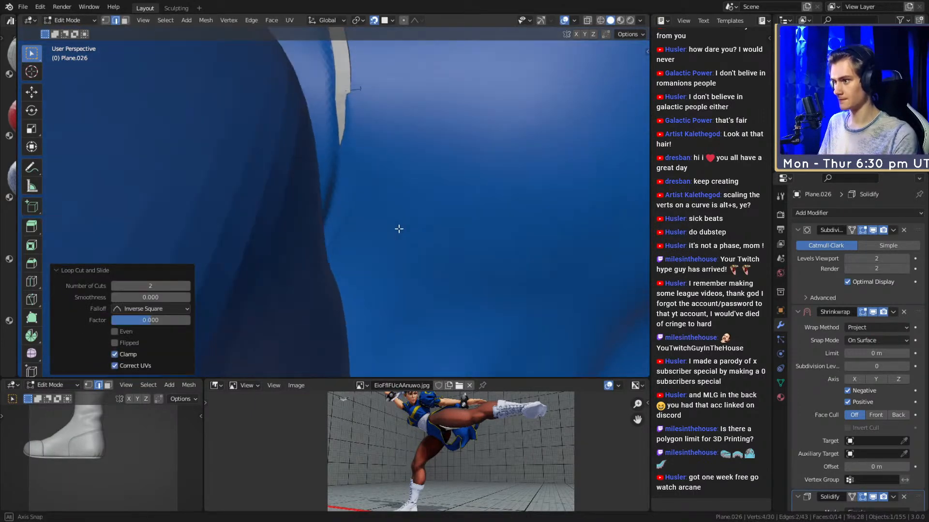
{"action": "key", "text": "g"}
{"action": "left_click", "coordinate": [419, 242]}
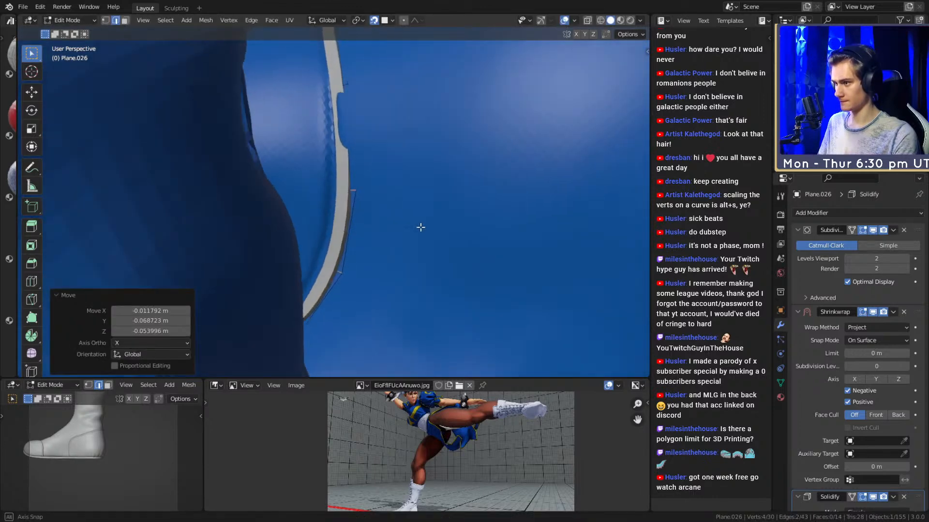
{"action": "key", "text": "g"}
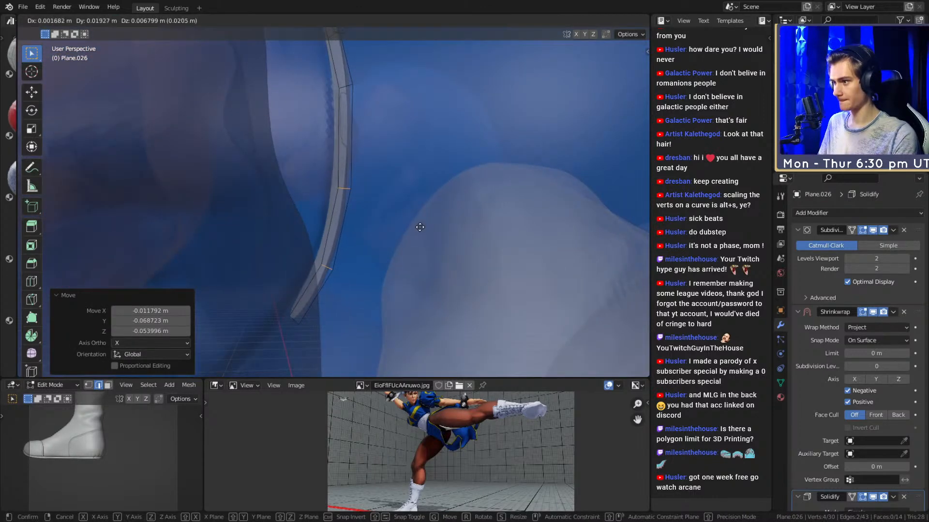
{"action": "left_click", "coordinate": [419, 224]}
Rotate an edge near the strip's lower bend and shift it onto the seam.
{"action": "middle_click_drag", "start_coordinate": [415, 208], "coordinate": [412, 241]}
{"action": "left_click", "coordinate": [334, 205]}
{"action": "key", "text": "r"}
{"action": "left_click", "coordinate": [395, 214]}
{"action": "key", "text": "g"}
{"action": "left_click", "coordinate": [436, 247]}
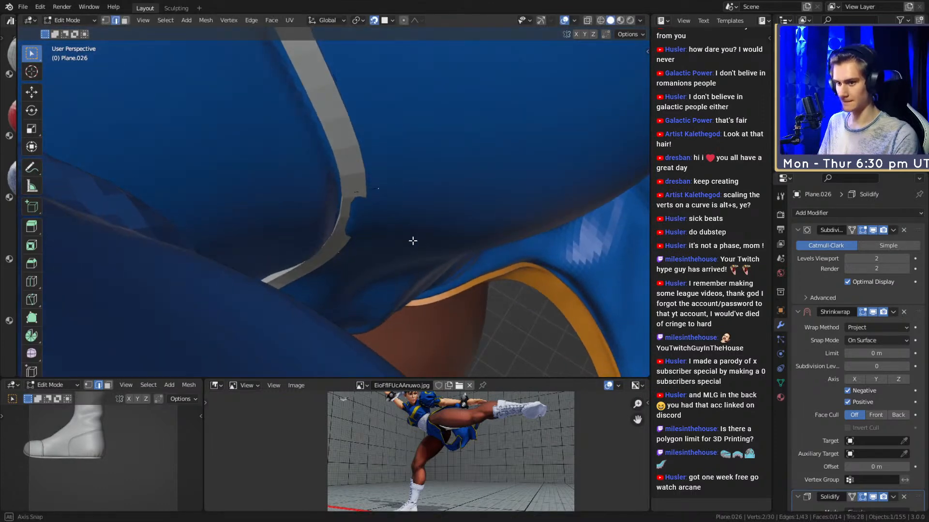
Set the strip's Shrinkwrap target to the Top object.
{"action": "scroll", "coordinate": [809, 342], "scroll_direction": "down", "scroll_amount": 1}
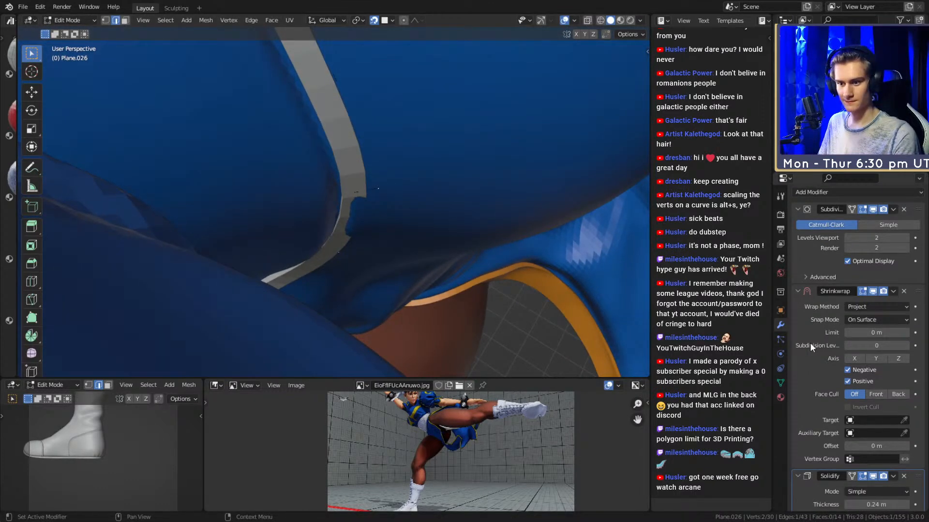
{"action": "key", "text": "Tab"}
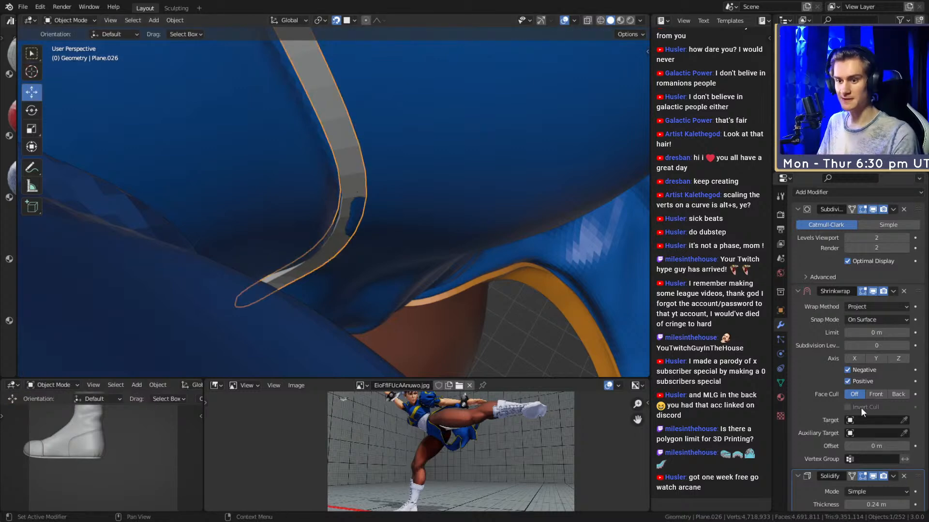
{"action": "left_click", "coordinate": [455, 156]}
Reposition the cross edges in the strip's lower section so that it follows the seam on the chest surface.
{"action": "middle_click_drag", "start_coordinate": [417, 216], "coordinate": [367, 188]}
{"action": "key", "text": "Tab"}
{"action": "key", "text": "g"}
{"action": "left_click", "coordinate": [367, 197]}
{"action": "key", "text": "g"}
{"action": "left_click", "coordinate": [425, 191]}
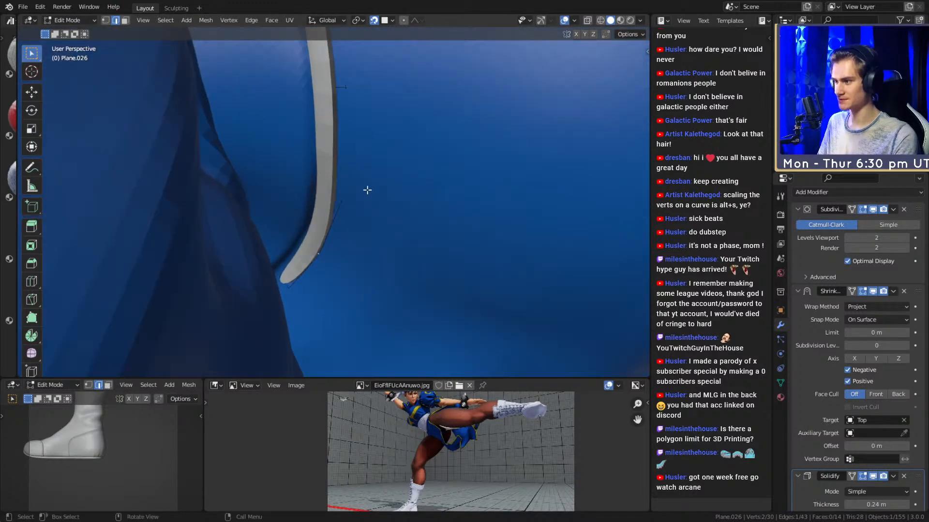
{"action": "left_click", "coordinate": [366, 191]}
{"action": "middle_click_drag", "start_coordinate": [338, 280], "coordinate": [286, 220]}
{"action": "key", "text": "g"}
{"action": "left_click", "coordinate": [377, 230]}
Hide the puffed sleeve that covers the lower end of the seam and reselect the trim strip.
{"action": "key", "text": "Tab"}
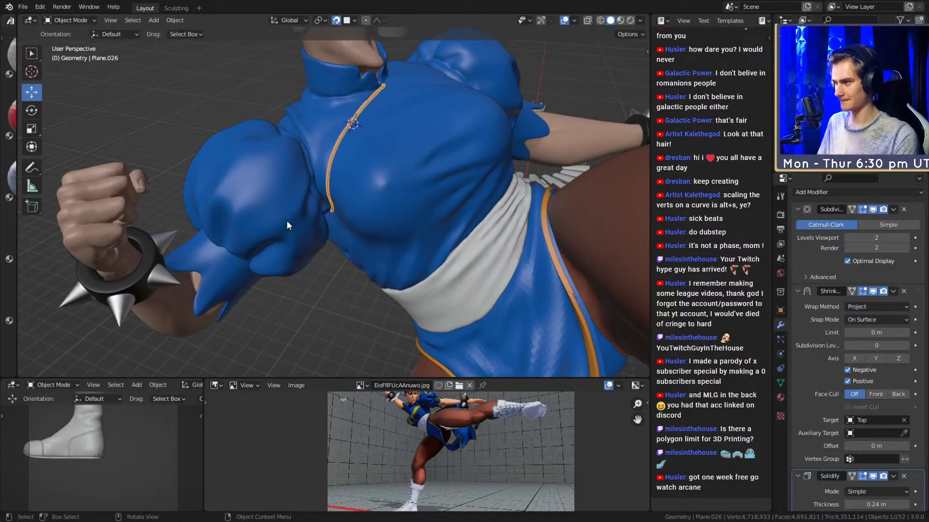
{"action": "left_click", "coordinate": [289, 221]}
{"action": "key", "text": "KP_Decimal"}
{"action": "scroll", "coordinate": [325, 227], "scroll_direction": "down", "scroll_amount": 2}
{"action": "left_click", "coordinate": [335, 228]}
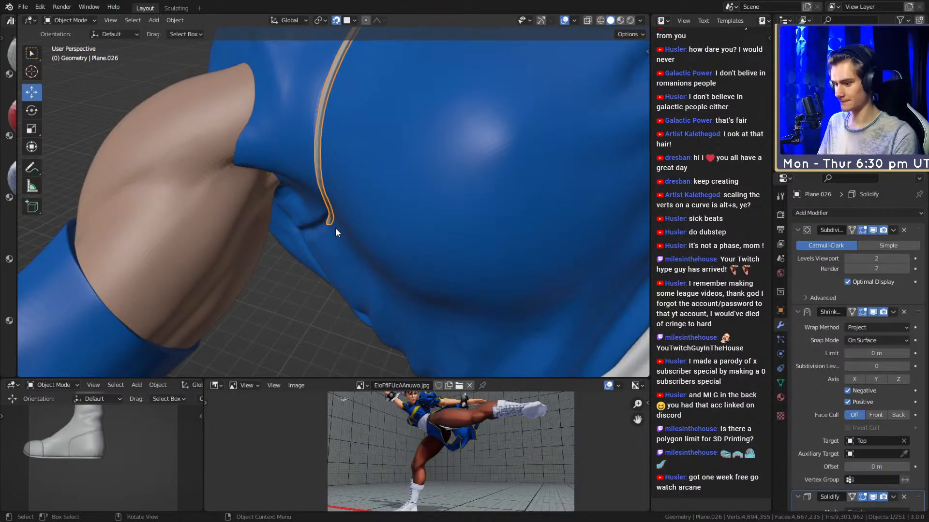
Extrude the strip's end edge about 0.5 m along the seam toward the armpit folds and align it.
{"action": "scroll", "coordinate": [335, 227], "scroll_direction": "down", "scroll_amount": 4}
{"action": "scroll", "coordinate": [337, 217], "scroll_direction": "up", "scroll_amount": 8}
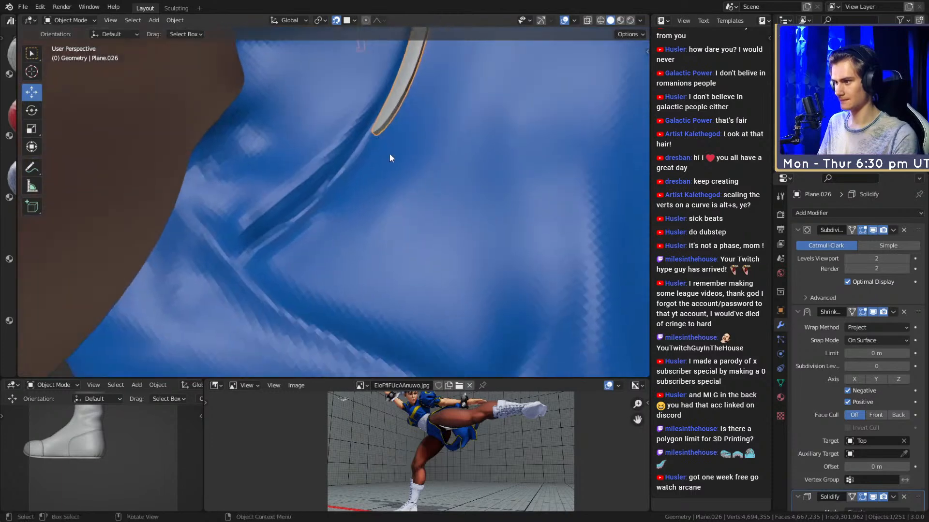
{"action": "middle_click_drag", "start_coordinate": [391, 159], "coordinate": [565, 196]}
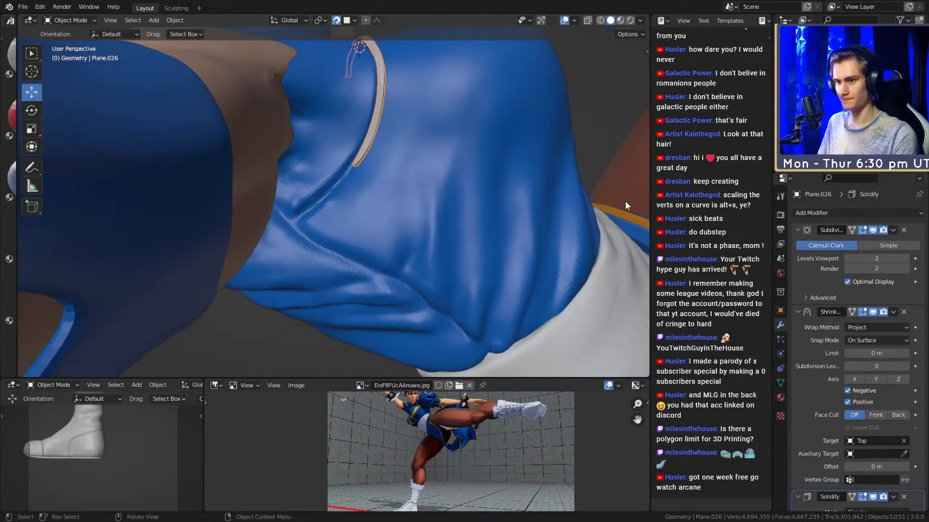
{"action": "middle_click_drag", "start_coordinate": [503, 300], "coordinate": [437, 173]}
{"action": "key", "text": "Tab"}
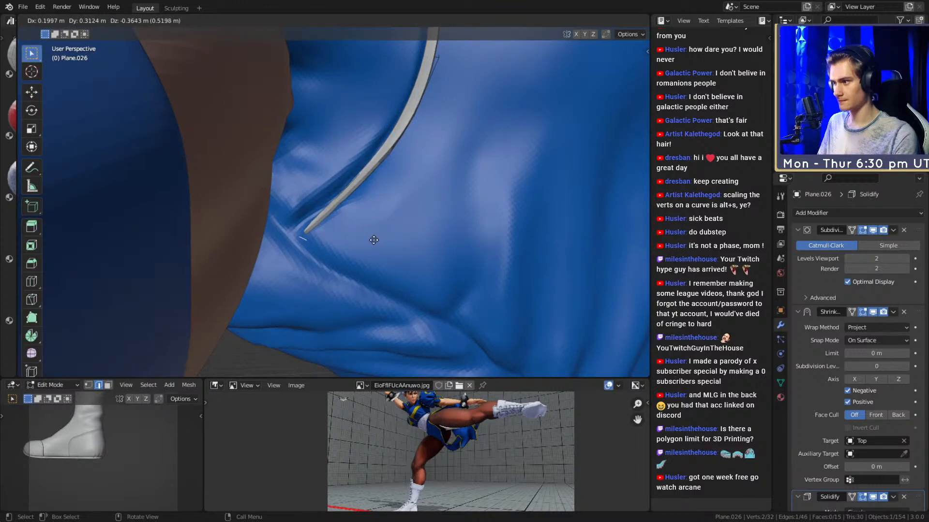
{"action": "left_click", "coordinate": [375, 241]}
{"action": "left_click", "coordinate": [362, 267]}
{"action": "key", "text": "g"}
{"action": "left_click", "coordinate": [359, 266]}
Add one loop cut to the new section, move it onto the seam, and nudge the end edge into the fold.
{"action": "middle_click_drag", "start_coordinate": [358, 265], "coordinate": [387, 231]}
{"action": "left_click", "coordinate": [329, 236]}
{"action": "key", "text": "g"}
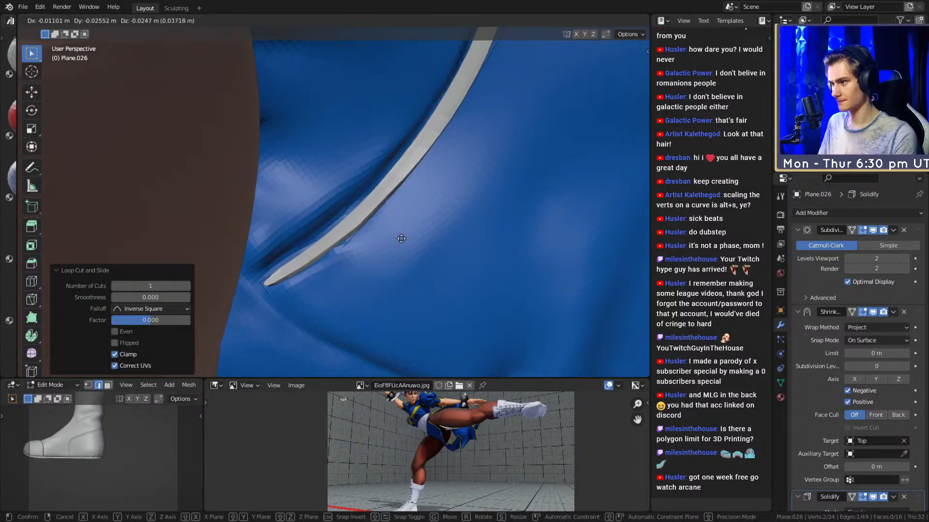
{"action": "left_click", "coordinate": [425, 233]}
{"action": "left_click", "coordinate": [444, 240]}
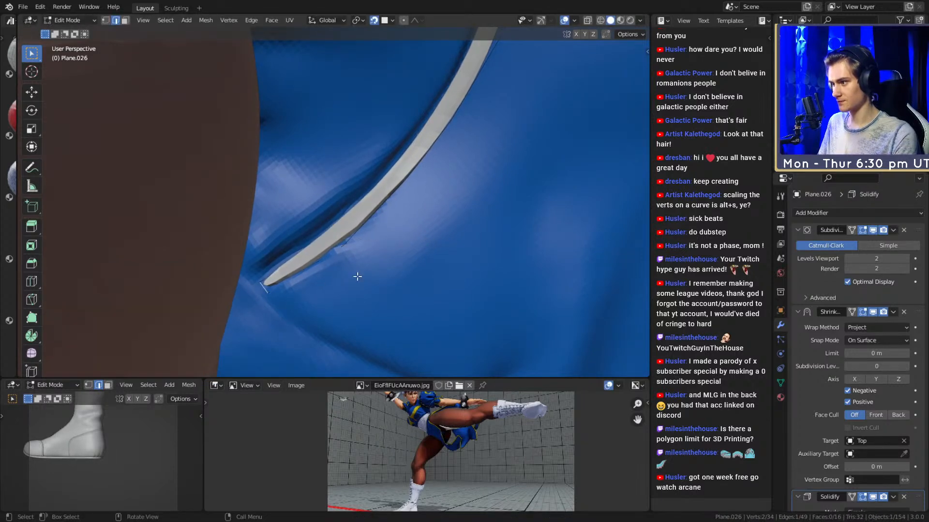
{"action": "left_click", "coordinate": [375, 278]}
{"action": "key", "text": "g"}
{"action": "left_click", "coordinate": [375, 281]}
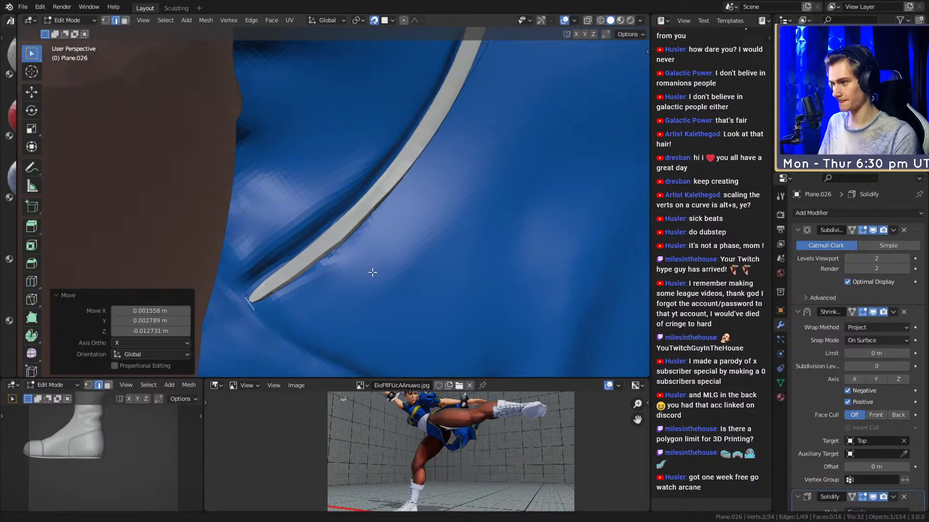
Crease the edges at the strip's lower end to sharpen its tip.
{"action": "scroll", "coordinate": [376, 271], "scroll_direction": "down", "scroll_amount": 5}
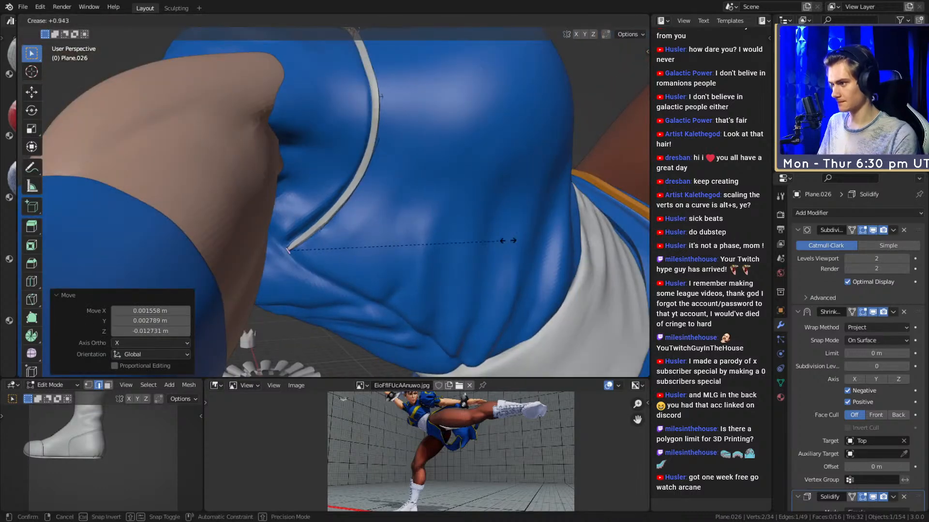
{"action": "scroll", "coordinate": [402, 216], "scroll_direction": "up", "scroll_amount": 6}
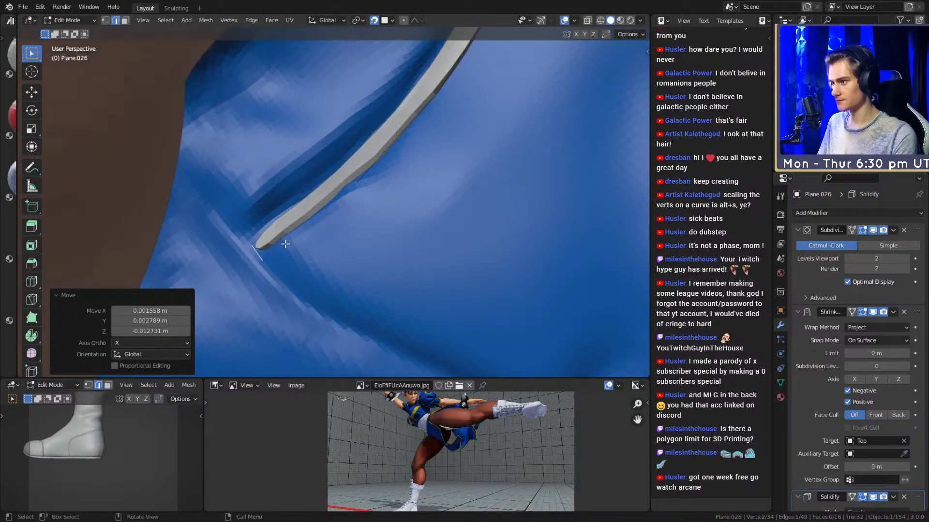
{"action": "left_click", "coordinate": [495, 236]}
{"action": "scroll", "coordinate": [460, 141], "scroll_direction": "down", "scroll_amount": 8}
Duplicate the entire strip within the mesh in X-ray view and offset the copy beside the original.
{"action": "middle_click_drag", "start_coordinate": [393, 194], "coordinate": [414, 231]}
{"action": "key", "text": "Tab"}
{"action": "key", "text": "Tab"}
{"action": "key", "text": "alt+z"}
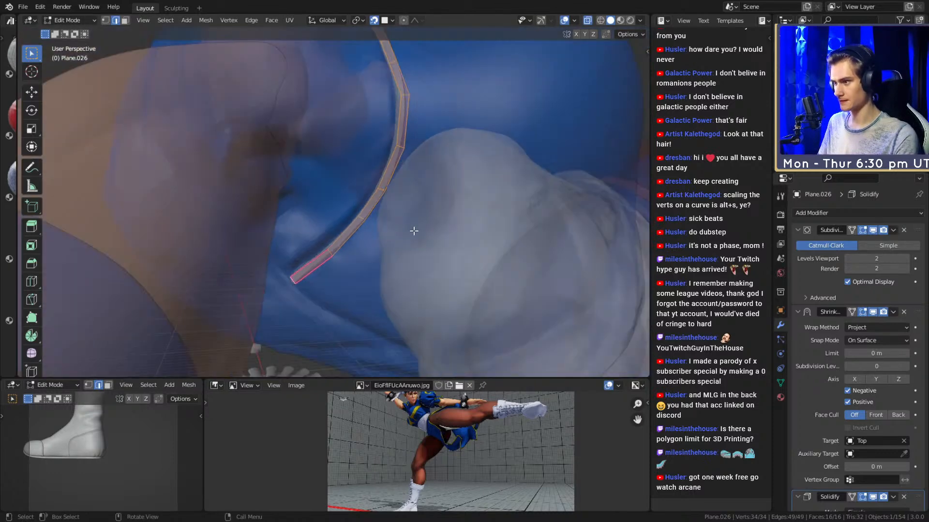
{"action": "right_click", "coordinate": [453, 228]}
{"action": "scroll", "coordinate": [436, 234], "scroll_direction": "up", "scroll_amount": 4}
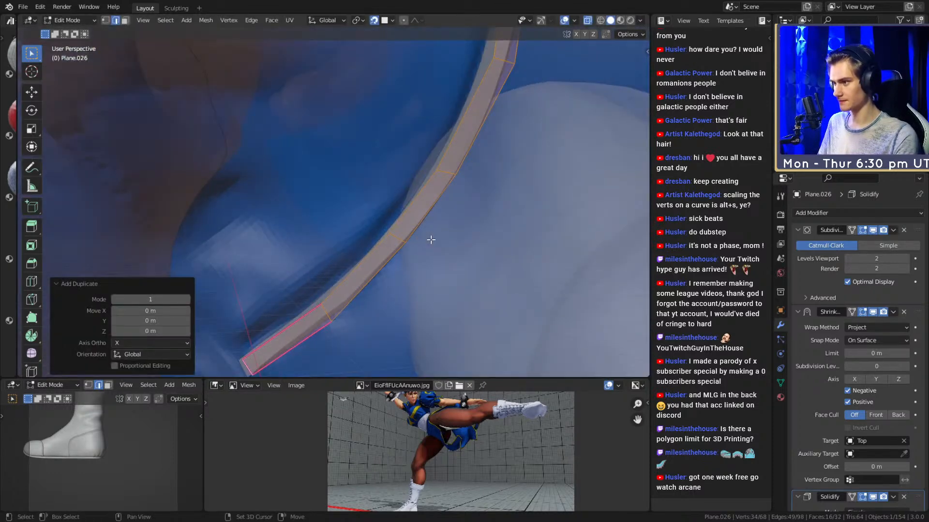
{"action": "middle_click_drag", "start_coordinate": [477, 232], "coordinate": [457, 214]}
{"action": "key", "text": "g"}
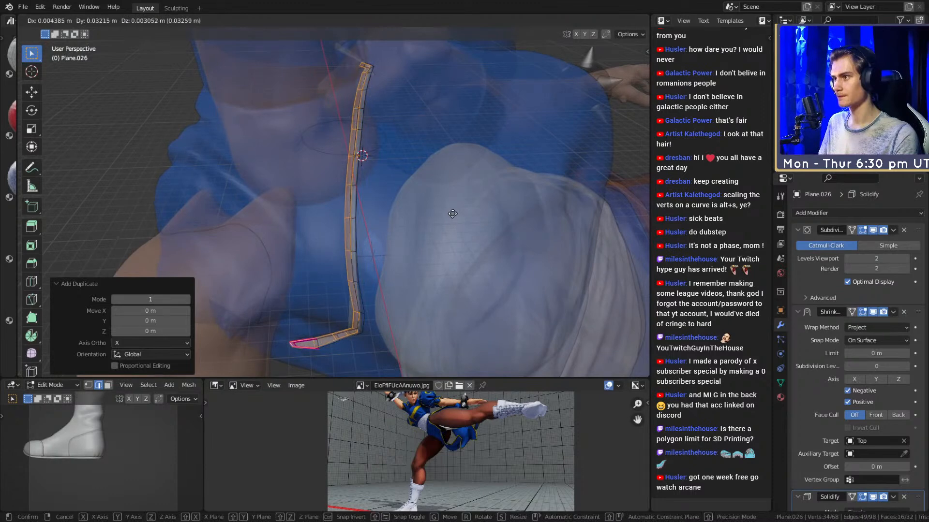
{"action": "left_click", "coordinate": [451, 214]}
{"action": "middle_click_drag", "start_coordinate": [452, 214], "coordinate": [382, 216]}
Move the duplicate strip's end face away from the original and rotate it about -8.5° to run parallel.
{"action": "scroll", "coordinate": [435, 222], "scroll_direction": "up", "scroll_amount": 4}
{"action": "key", "text": "3"}
{"action": "left_click", "coordinate": [311, 256]}
{"action": "key", "text": "g"}
{"action": "left_click", "coordinate": [362, 232]}
{"action": "key", "text": "r"}
{"action": "left_click", "coordinate": [390, 196]}
{"action": "key", "text": "g"}
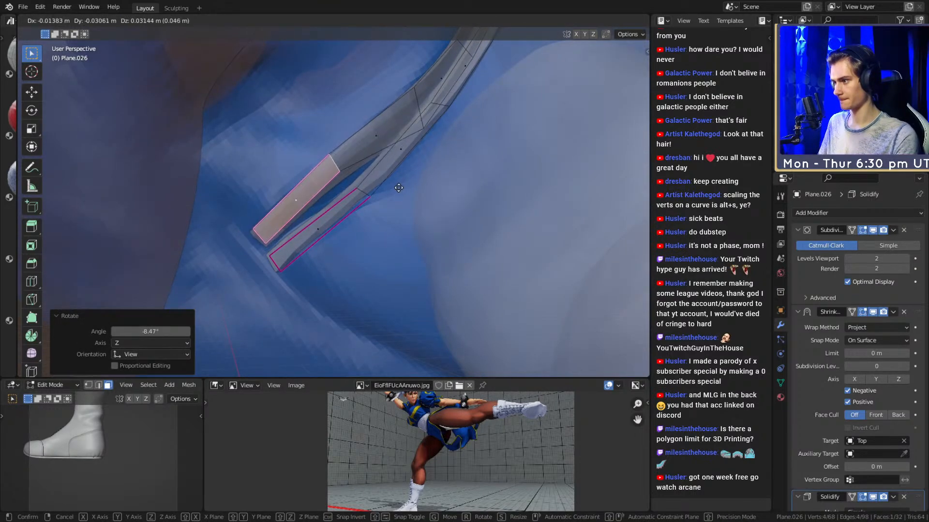
{"action": "left_click", "coordinate": [387, 175]}
Move, rotate and narrow the duplicate's cross edge next to its end section.
{"action": "key", "text": "2"}
{"action": "left_click", "coordinate": [397, 142]}
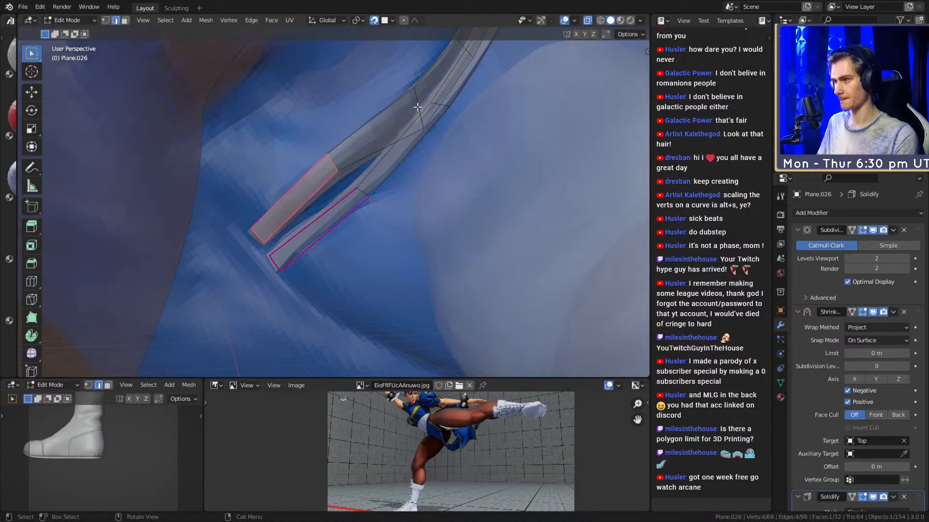
{"action": "middle_click_drag", "start_coordinate": [396, 142], "coordinate": [465, 139]}
{"action": "key", "text": "g"}
{"action": "left_click", "coordinate": [459, 147]}
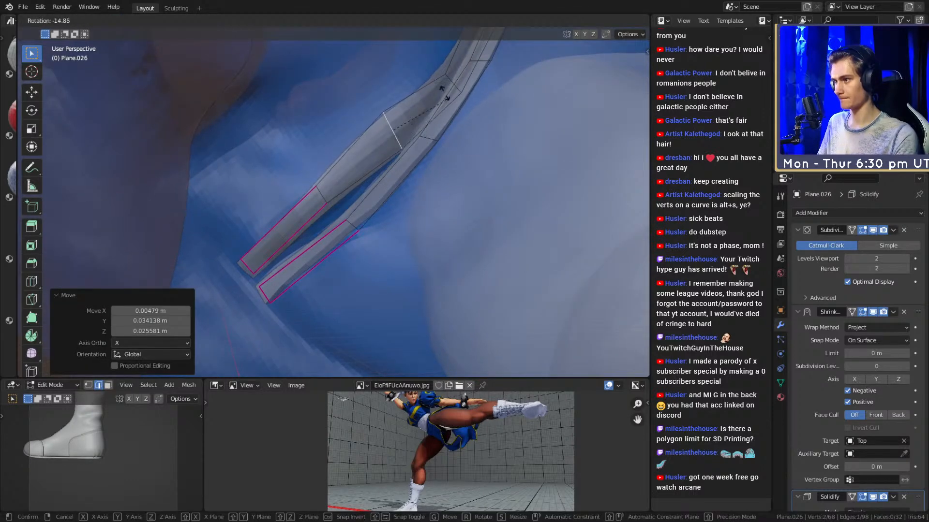
{"action": "left_click", "coordinate": [454, 102]}
{"action": "key", "text": "s"}
{"action": "left_click", "coordinate": [444, 150]}
Shift the next cross edge up the duplicate strip away from the original and scale it to an even width.
{"action": "middle_click_drag", "start_coordinate": [444, 149], "coordinate": [390, 206]}
{"action": "key", "text": "g"}
{"action": "left_click", "coordinate": [446, 158]}
{"action": "left_click", "coordinate": [437, 181]}
{"action": "key", "text": "g"}
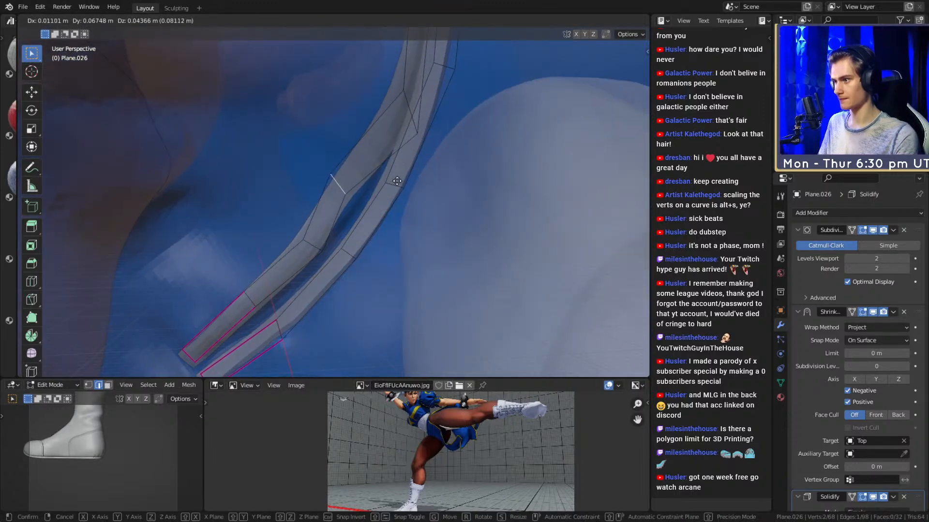
{"action": "left_click", "coordinate": [411, 183]}
{"action": "left_click", "coordinate": [411, 161]}
{"action": "key", "text": "s"}
{"action": "left_click", "coordinate": [438, 191]}
Nudge the duplicate's lower cross edges again to smooth the curve alongside the original strip.
{"action": "key", "text": "g"}
{"action": "left_click", "coordinate": [342, 242]}
{"action": "left_click", "coordinate": [352, 244]}
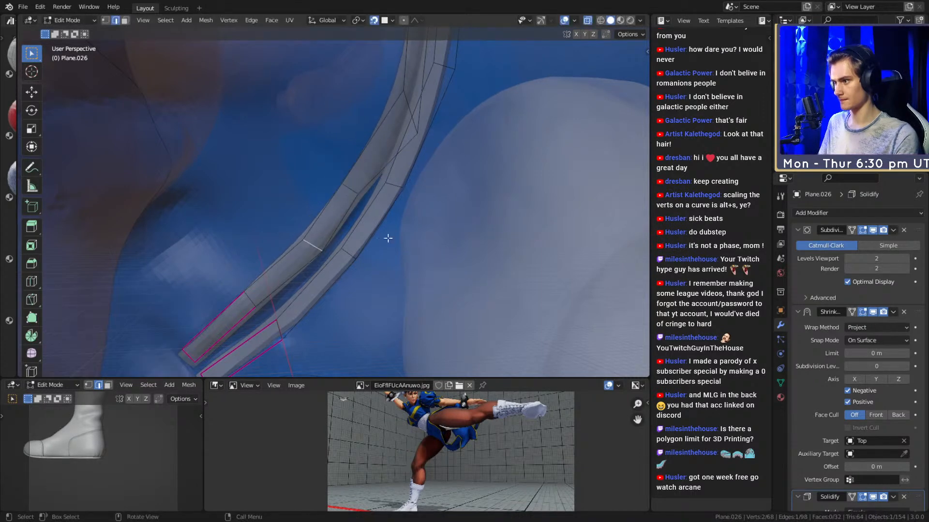
{"action": "left_click", "coordinate": [422, 247]}
{"action": "key", "text": "g"}
{"action": "left_click", "coordinate": [416, 246]}
Rotate, narrow and reposition the duplicate's cross edge at the lower bend, where it overlaps the original.
{"action": "middle_click_drag", "start_coordinate": [437, 177], "coordinate": [410, 247], "text": "shift"}
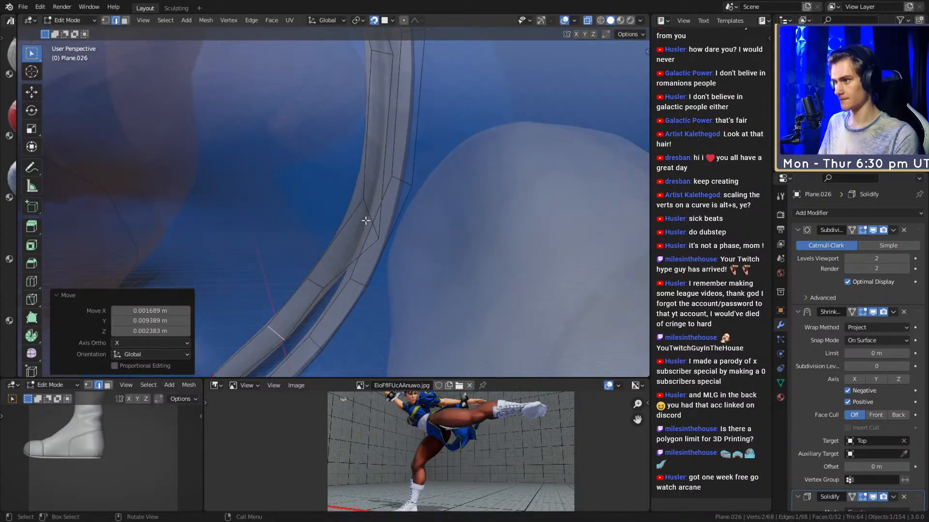
{"action": "left_click", "coordinate": [370, 213]}
{"action": "key", "text": "r"}
{"action": "left_click", "coordinate": [453, 187]}
{"action": "left_click", "coordinate": [420, 213]}
{"action": "key", "text": "g"}
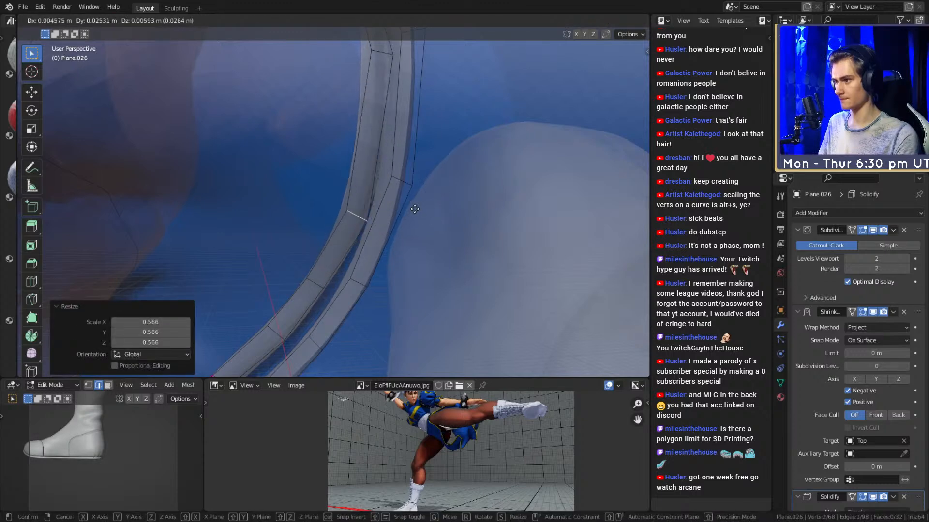
{"action": "left_click", "coordinate": [418, 205]}
{"action": "left_click", "coordinate": [434, 201]}
{"action": "key", "text": "s"}
{"action": "left_click", "coordinate": [435, 204]}
{"action": "key", "text": "g"}
{"action": "left_click", "coordinate": [433, 201]}
{"action": "left_click", "coordinate": [441, 202]}
Move and rotate the cross edge just above the bend to separate the duplicate from the original.
{"action": "middle_click_drag", "start_coordinate": [410, 141], "coordinate": [413, 176], "text": "shift"}
{"action": "left_click", "coordinate": [376, 178]}
{"action": "key", "text": "g"}
{"action": "left_click", "coordinate": [404, 192]}
{"action": "key", "text": "r"}
{"action": "left_click", "coordinate": [429, 187]}
{"action": "left_click", "coordinate": [439, 196]}
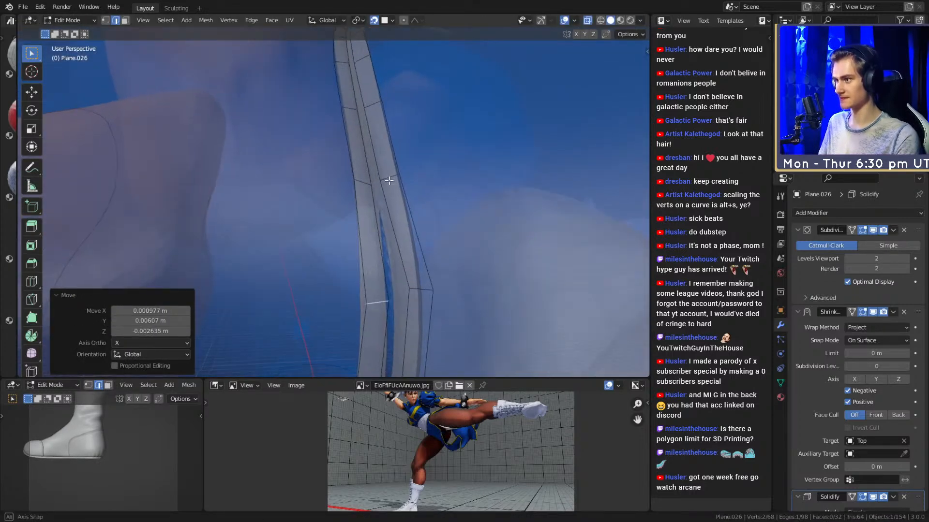
Rotate and offset the following cross edge, and move the one above it away from the original strip.
{"action": "middle_click_drag", "start_coordinate": [340, 203], "coordinate": [387, 243]}
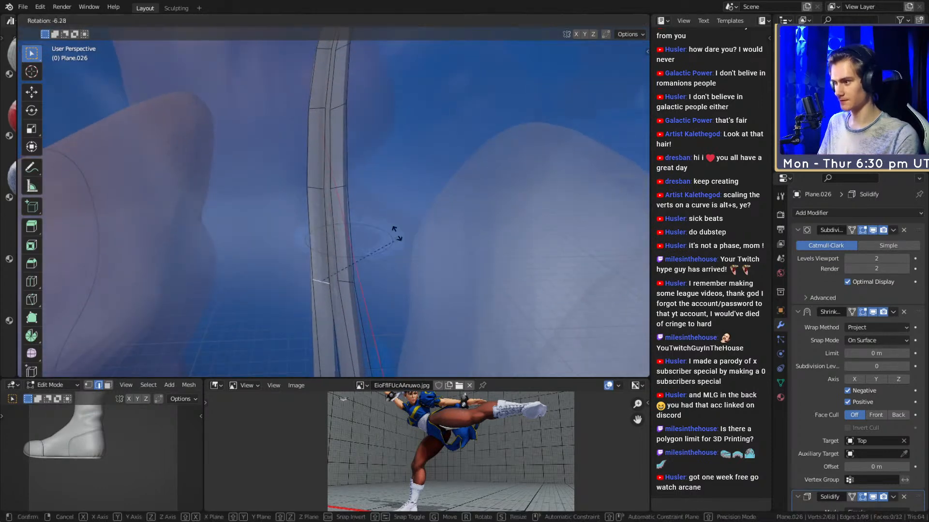
{"action": "left_click", "coordinate": [394, 213]}
{"action": "key", "text": "g"}
{"action": "left_click", "coordinate": [398, 220]}
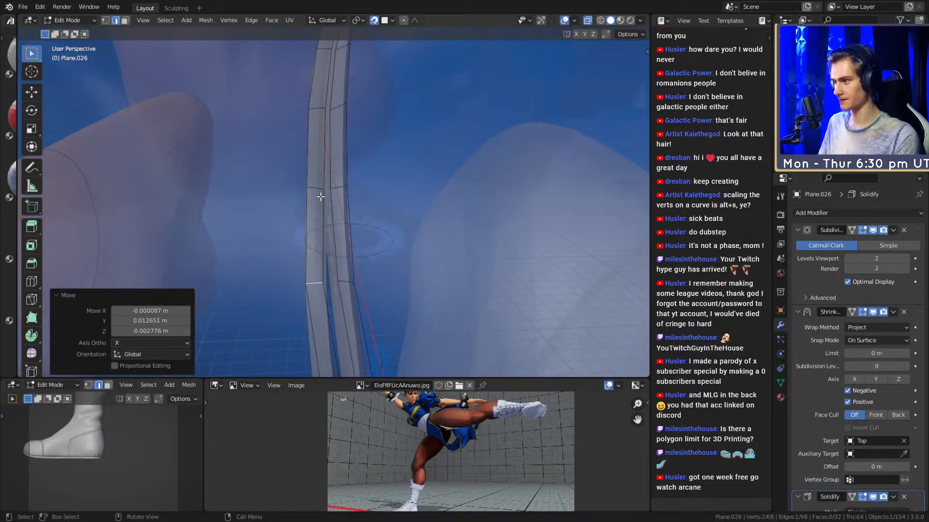
{"action": "key", "text": "ctrl+z"}
{"action": "key", "text": "g"}
{"action": "left_click", "coordinate": [397, 197]}
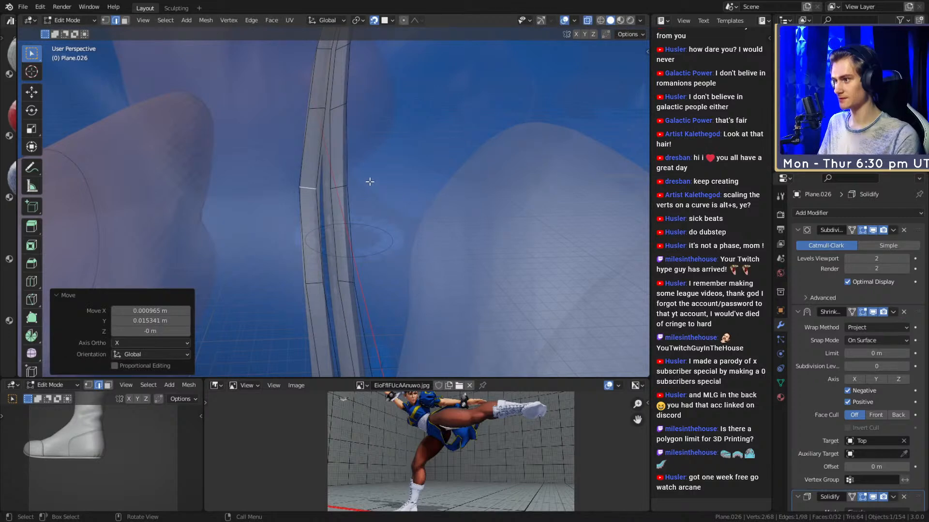
Move and rotate the next cross edge up the duplicate strip, scale it by about 1.17, and adjust its position.
{"action": "middle_click_drag", "start_coordinate": [384, 185], "coordinate": [381, 204]}
{"action": "left_click", "coordinate": [335, 158]}
{"action": "key", "text": "g"}
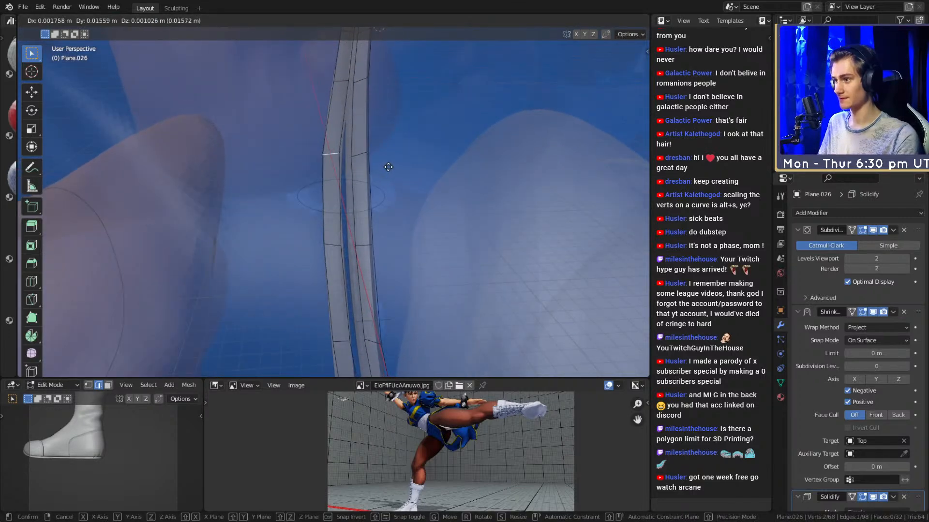
{"action": "left_click", "coordinate": [388, 168]}
{"action": "key", "text": "r"}
{"action": "left_click", "coordinate": [404, 179]}
{"action": "key", "text": "s"}
{"action": "left_click", "coordinate": [456, 196]}
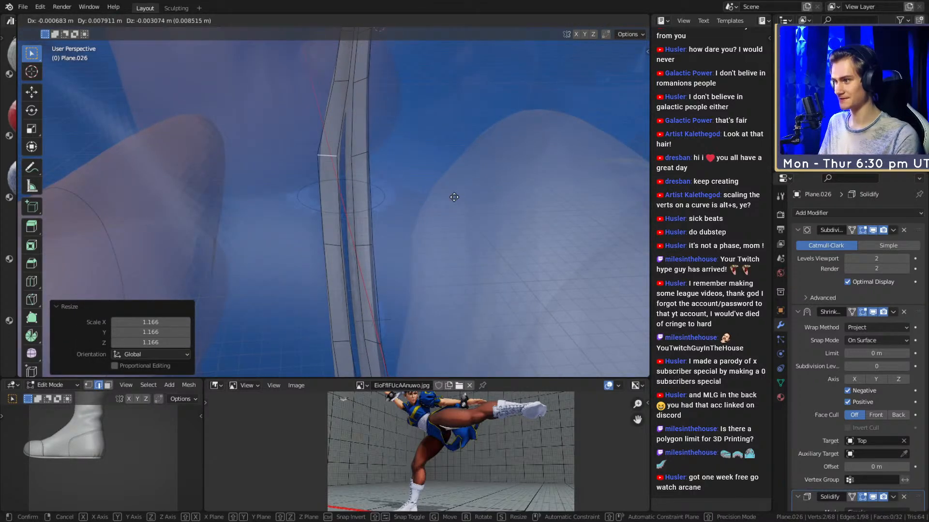
{"action": "left_click", "coordinate": [454, 198]}
Scale, rotate and nudge the cross edge directly below to even out the duplicate's width and spacing.
{"action": "middle_click_drag", "start_coordinate": [390, 220], "coordinate": [398, 203]}
{"action": "left_click", "coordinate": [352, 210]}
{"action": "key", "text": "s"}
{"action": "left_click", "coordinate": [444, 207]}
{"action": "key", "text": "r"}
{"action": "left_click", "coordinate": [447, 188]}
{"action": "key", "text": "g"}
{"action": "left_click", "coordinate": [443, 189]}
{"action": "key", "text": "g"}
{"action": "left_click", "coordinate": [455, 205]}
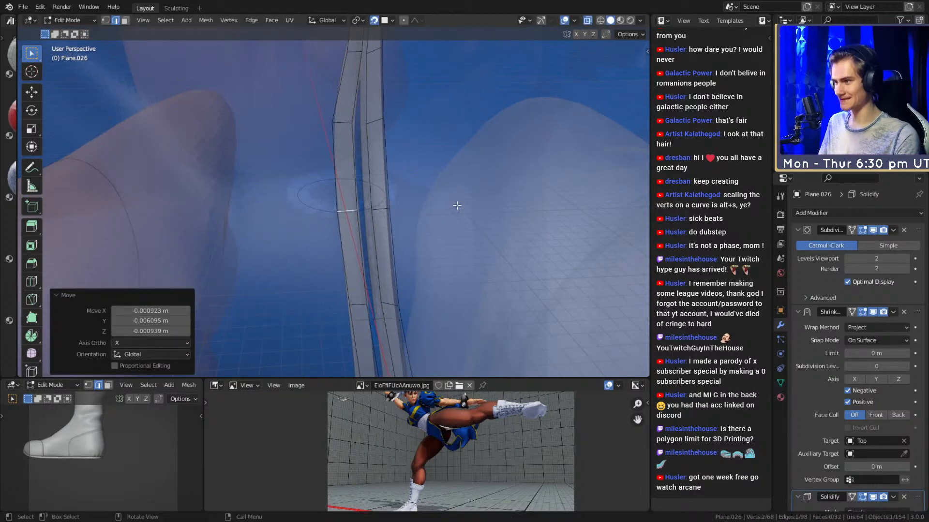
Rotate the next cross edge up the duplicate strip by about 31°, offset it from the original and scale it.
{"action": "middle_click_drag", "start_coordinate": [455, 205], "coordinate": [380, 212]}
{"action": "left_click", "coordinate": [339, 200]}
{"action": "middle_click_drag", "start_coordinate": [408, 151], "coordinate": [376, 279]}
{"action": "left_click", "coordinate": [442, 300]}
{"action": "key", "text": "g"}
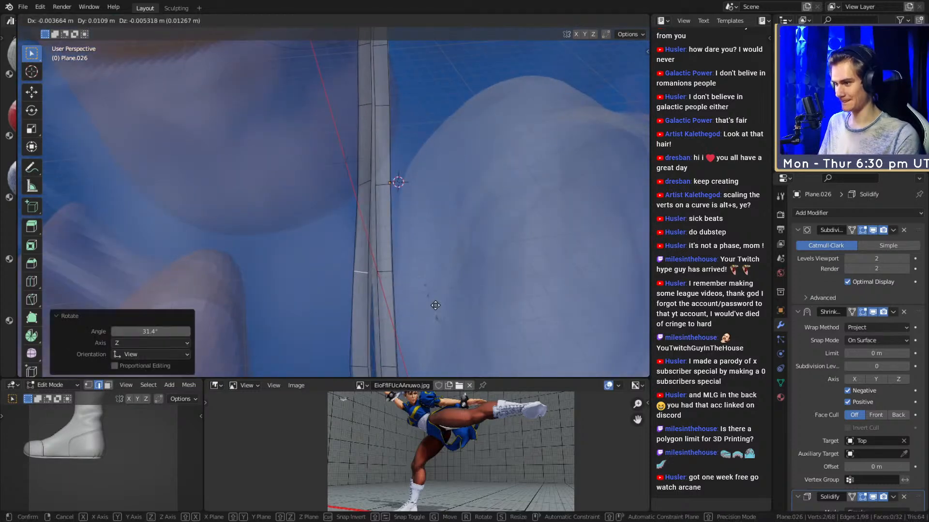
{"action": "left_click", "coordinate": [436, 302]}
{"action": "key", "text": "s"}
{"action": "left_click", "coordinate": [457, 295]}
Rotate the following cross edge by about 29°, move it clear of the original strip and adjust its width.
{"action": "key", "text": "r"}
{"action": "left_click", "coordinate": [442, 239]}
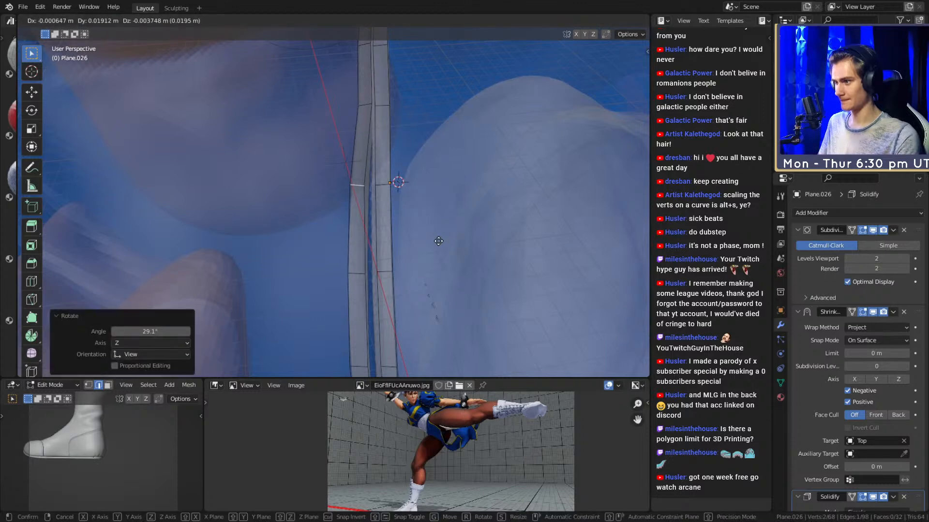
{"action": "key", "text": "g"}
{"action": "left_click", "coordinate": [435, 240]}
{"action": "middle_click_drag", "start_coordinate": [406, 224], "coordinate": [379, 207]}
{"action": "key", "text": "s"}
{"action": "left_click", "coordinate": [430, 211]}
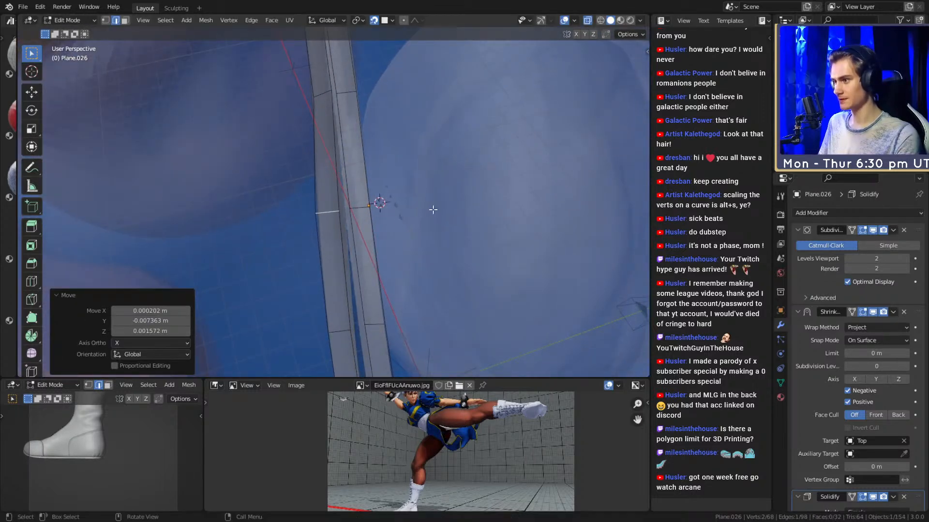
Rotate the next cross edge up the duplicate by about 32° and move it outward beside the original.
{"action": "middle_click_drag", "start_coordinate": [367, 178], "coordinate": [419, 227]}
{"action": "left_click", "coordinate": [421, 234]}
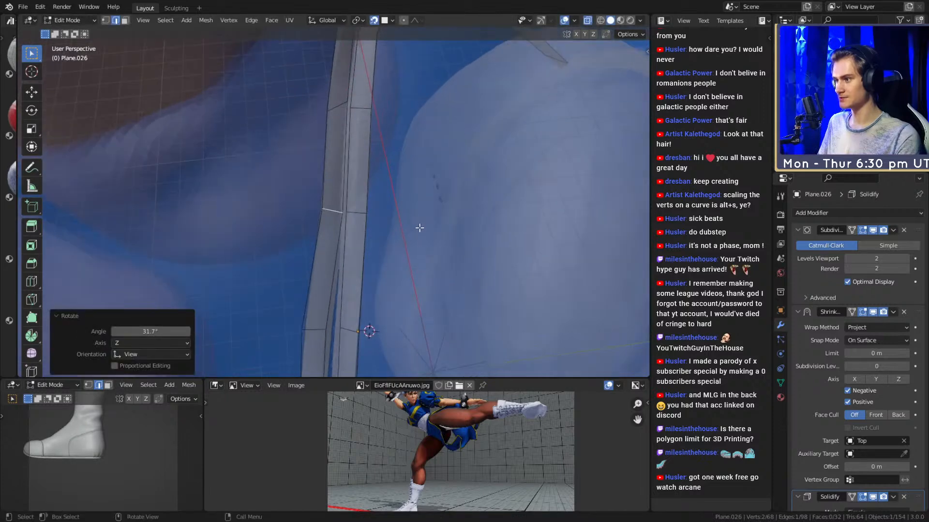
{"action": "left_click", "coordinate": [418, 216]}
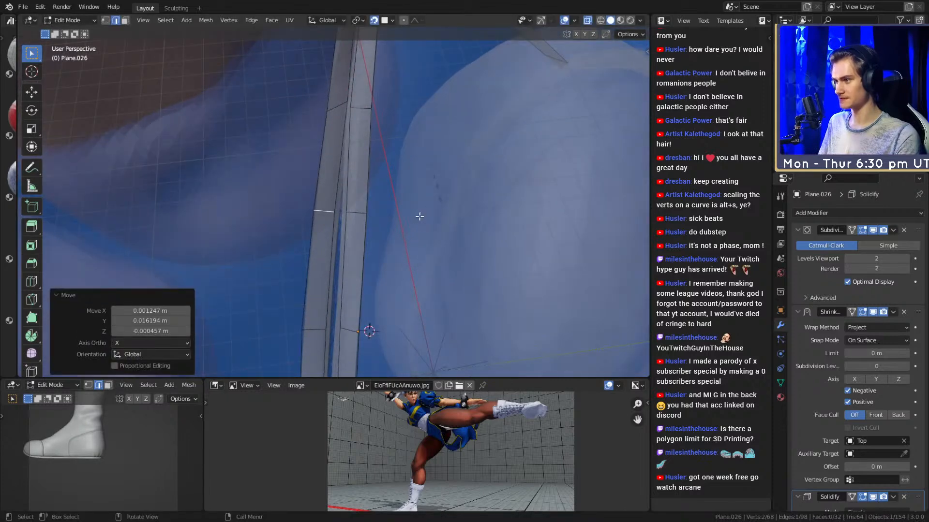
Rotate the cross edge above that by about 33° and shift it off the original strip.
{"action": "middle_click_drag", "start_coordinate": [404, 171], "coordinate": [422, 209]}
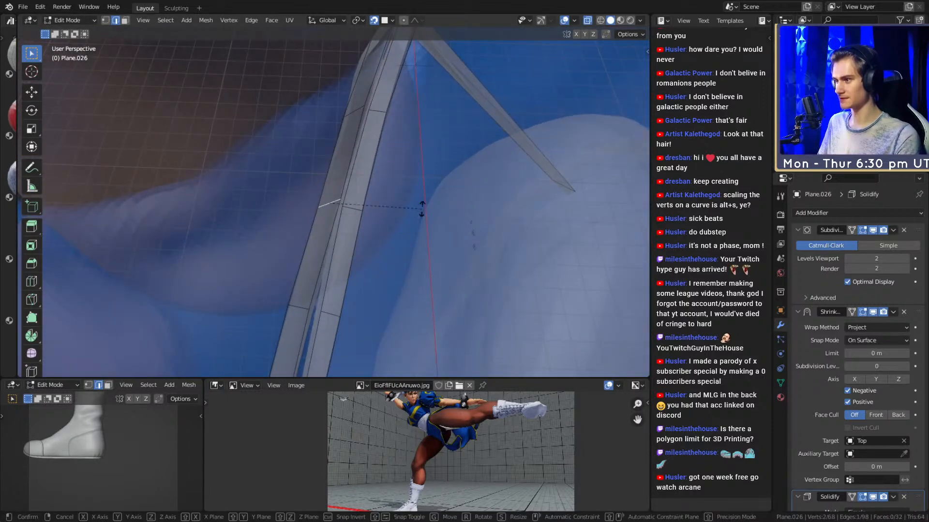
{"action": "left_click", "coordinate": [426, 241]}
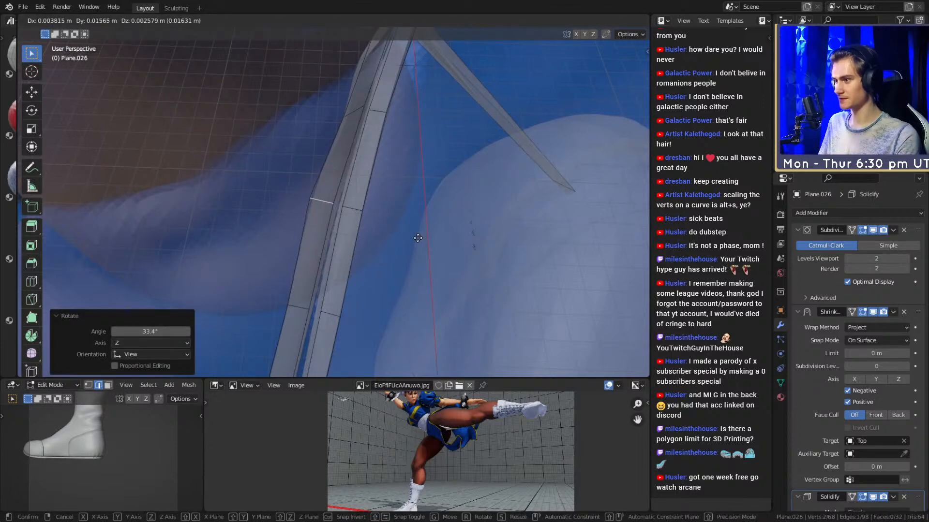
{"action": "left_click", "coordinate": [419, 236]}
{"action": "key", "text": "ctrl+z"}
{"action": "key", "text": "g"}
{"action": "left_click", "coordinate": [421, 207]}
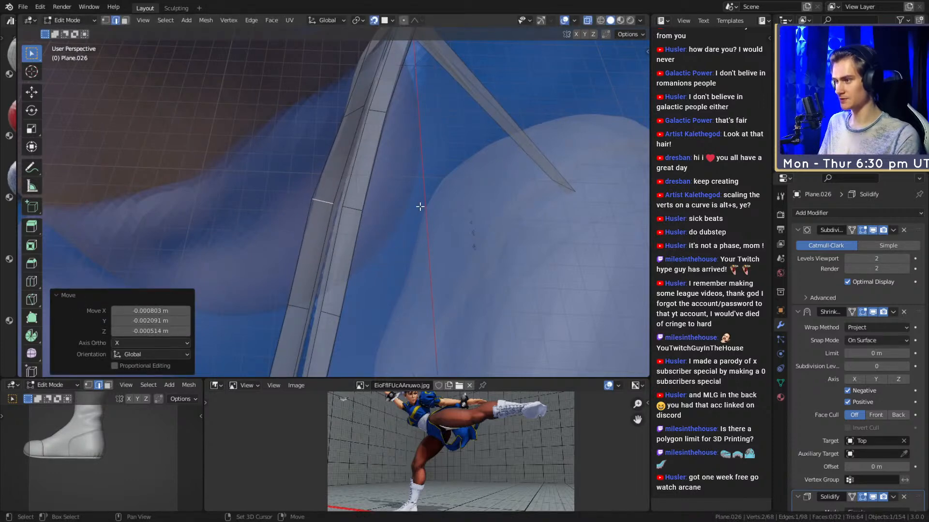
Rotate the cross edge approaching the armpit by about 51° and scale it down to match the strip width.
{"action": "middle_click_drag", "start_coordinate": [406, 161], "coordinate": [372, 227]}
{"action": "key", "text": "r"}
{"action": "left_click", "coordinate": [343, 265]}
{"action": "key", "text": "s"}
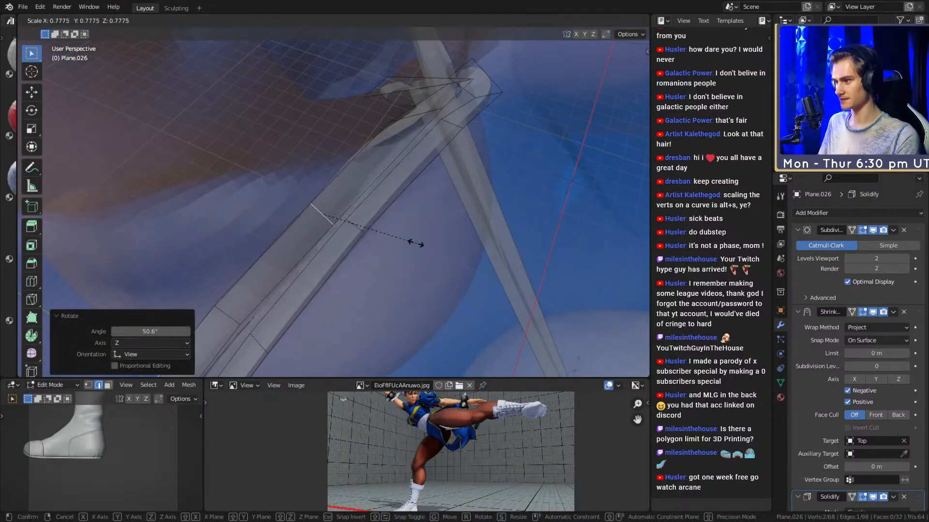
{"action": "left_click", "coordinate": [406, 227]}
{"action": "middle_click_drag", "start_coordinate": [408, 227], "coordinate": [329, 187]}
{"action": "key", "text": "s"}
{"action": "left_click", "coordinate": [426, 237]}
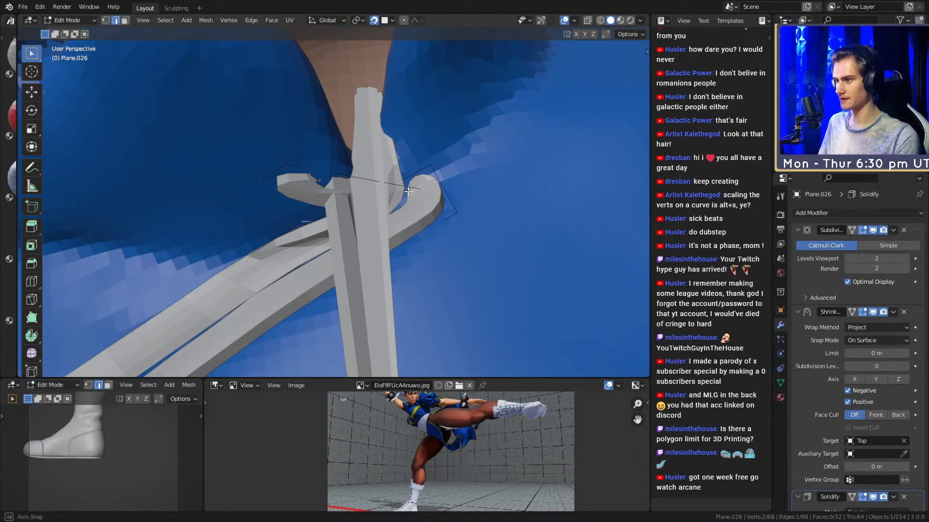
Move the duplicate strip's end edge up beside the original strip's end at the armpit.
{"action": "key", "text": "alt+z"}
{"action": "key", "text": "g"}
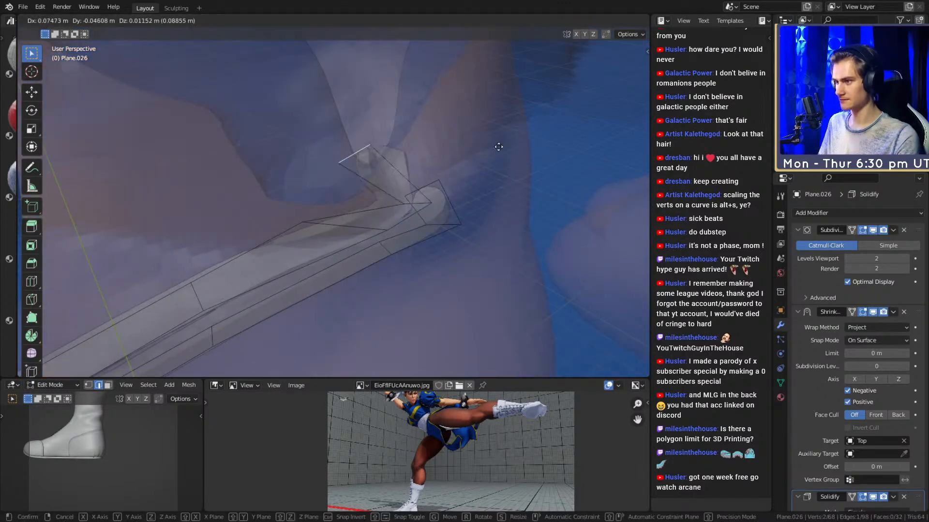
{"action": "left_click", "coordinate": [541, 145]}
{"action": "middle_click_drag", "start_coordinate": [541, 146], "coordinate": [435, 184]}
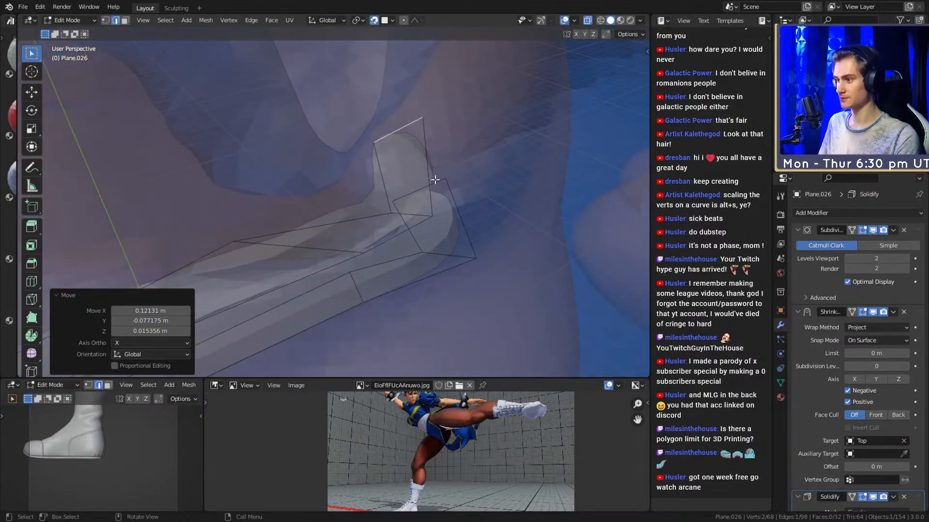
{"action": "right_click", "coordinate": [437, 180]}
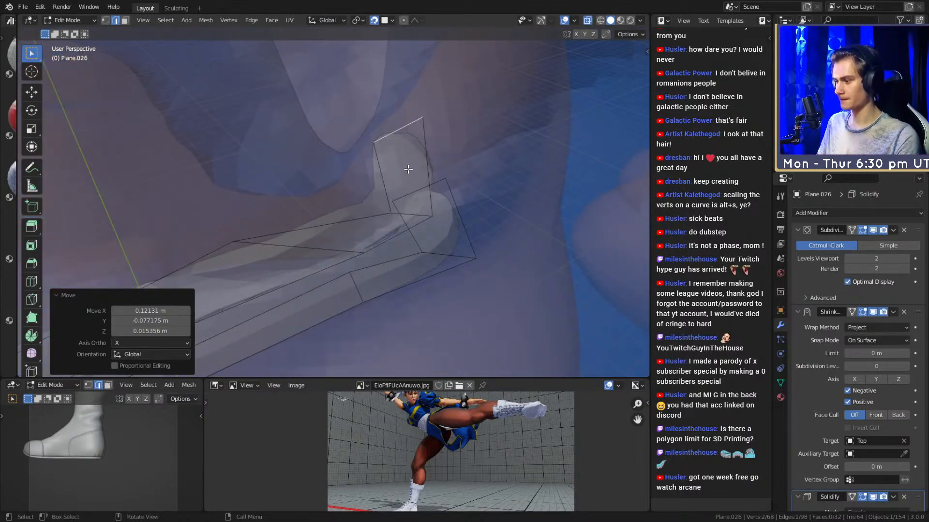
Try deleting the edges of the duplicate strip's end face, and undo the deletion.
{"action": "key", "text": "3"}
{"action": "left_click", "coordinate": [408, 167]}
{"action": "key", "text": "x"}
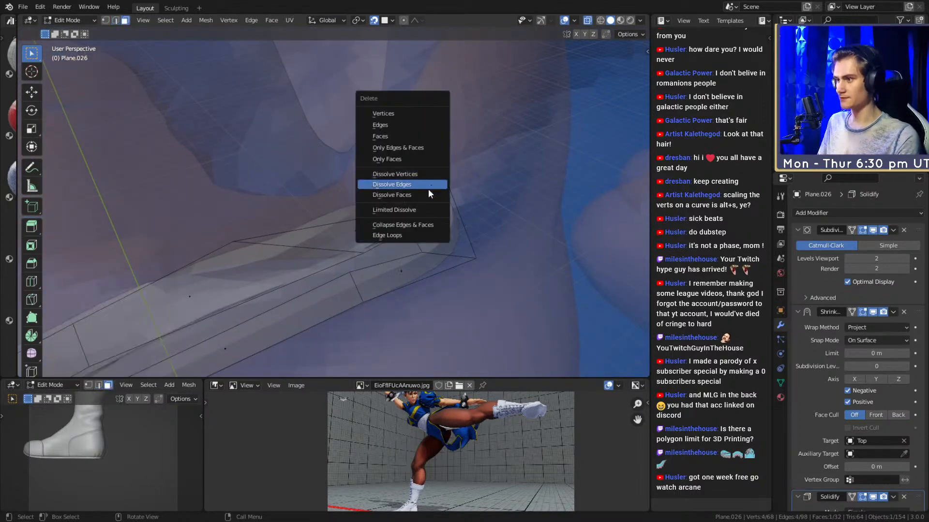
{"action": "left_click", "coordinate": [386, 125]}
{"action": "middle_click_drag", "start_coordinate": [386, 127], "coordinate": [362, 167]}
{"action": "middle_click_drag", "start_coordinate": [454, 210], "coordinate": [368, 232]}
{"action": "middle_click_drag", "start_coordinate": [400, 243], "coordinate": [421, 174]}
{"action": "key", "text": "alt+z"}
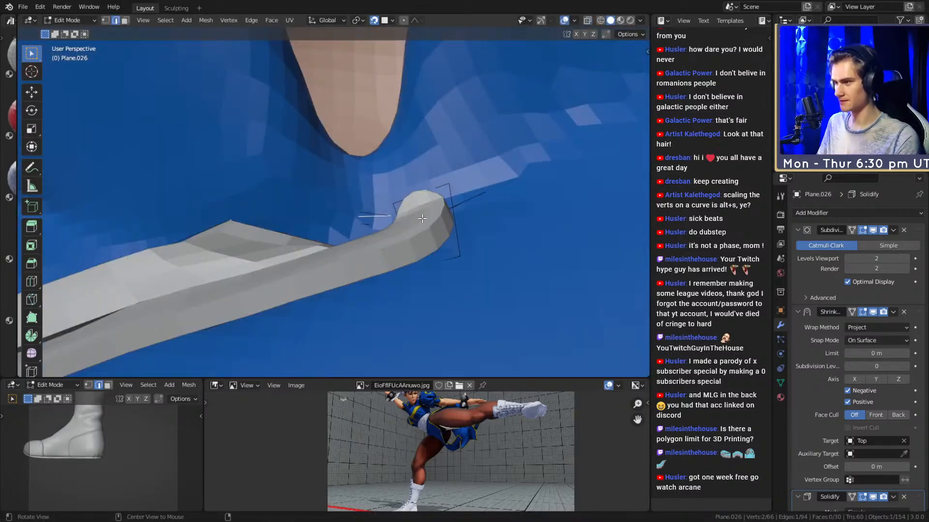
{"action": "key", "text": "alt+z"}
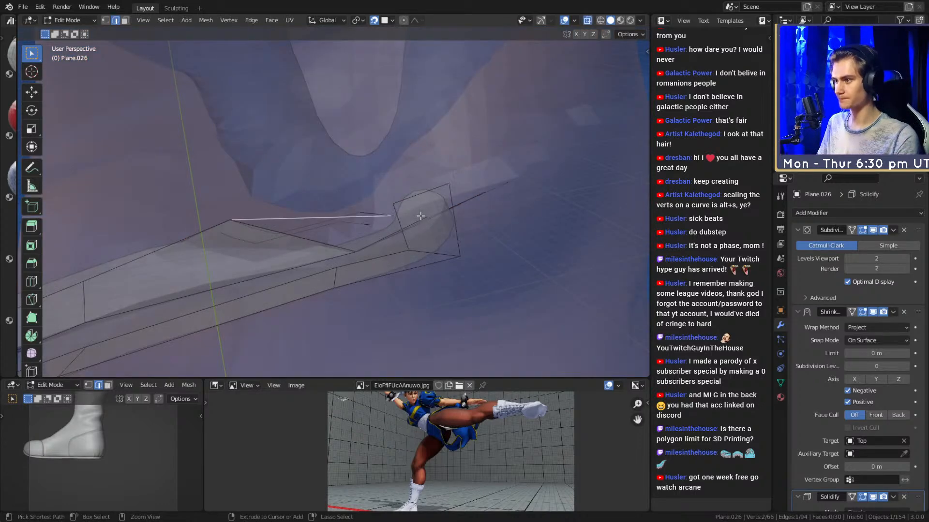
{"action": "key", "text": "ctrl+z"}
{"action": "middle_click_drag", "start_coordinate": [419, 216], "coordinate": [426, 220]}
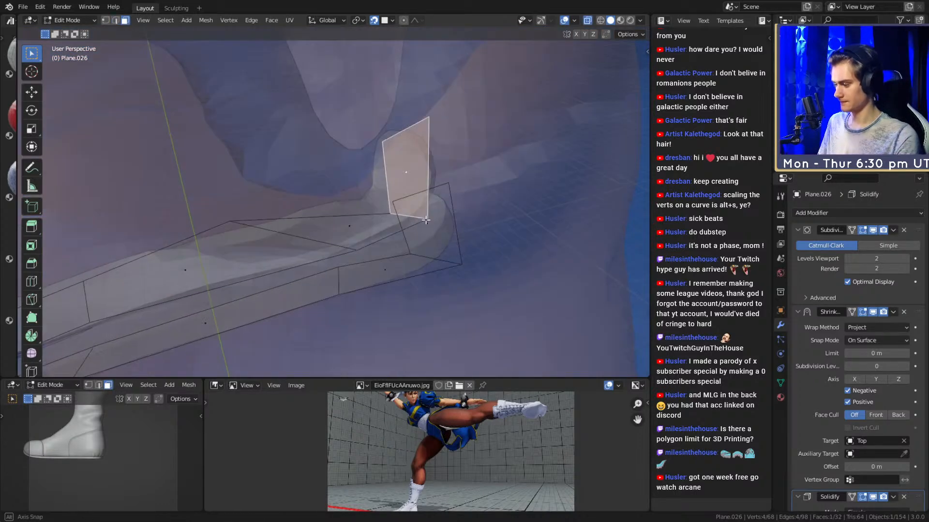
Delete the duplicate strip's end face and reposition the new end edge near the armpit.
{"action": "key", "text": "x"}
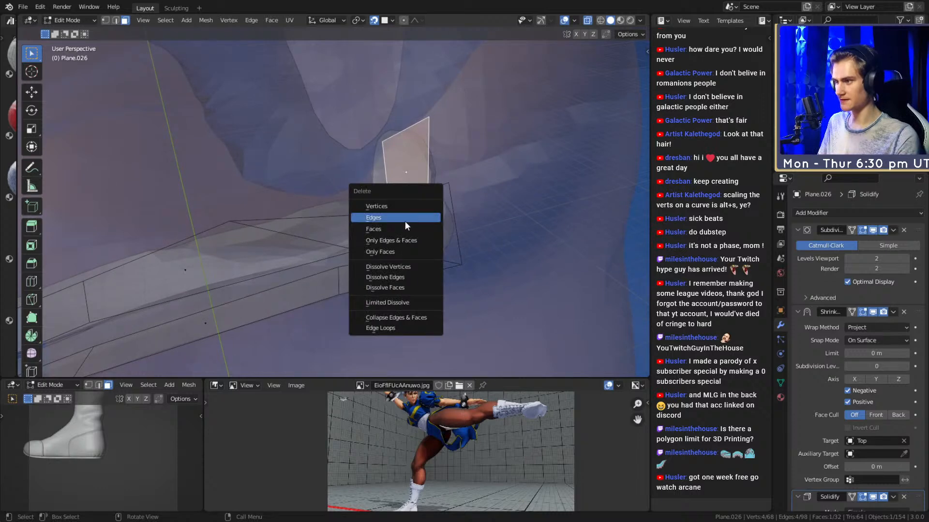
{"action": "left_click", "coordinate": [410, 221]}
{"action": "middle_click_drag", "start_coordinate": [469, 208], "coordinate": [412, 232]}
{"action": "key", "text": "g"}
{"action": "left_click", "coordinate": [407, 210]}
{"action": "key", "text": "g"}
{"action": "left_click", "coordinate": [437, 219]}
Rotate the duplicate's new end edge and move it to line up with the original strip.
{"action": "key", "text": "alt+z"}
{"action": "key", "text": "r"}
{"action": "left_click", "coordinate": [430, 162]}
{"action": "key", "text": "g"}
{"action": "left_click", "coordinate": [440, 177]}
{"action": "key", "text": "alt+z"}
Move the cross edge just before the duplicate's end to smooth the approach to the armpit.
{"action": "left_click", "coordinate": [387, 252]}
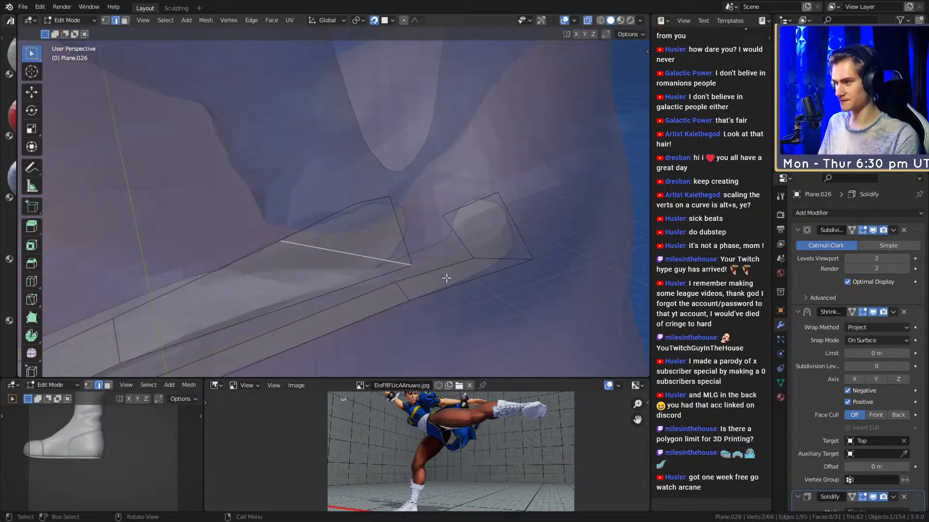
{"action": "key", "text": "g"}
{"action": "left_click", "coordinate": [471, 246]}
{"action": "middle_click_drag", "start_coordinate": [474, 245], "coordinate": [408, 247]}
{"action": "key", "text": "g"}
{"action": "left_click", "coordinate": [403, 205]}
{"action": "mouse_move", "coordinate": [414, 213]}
{"action": "middle_mouse_down"}
{"action": "mouse_move", "coordinate": [402, 253]}
{"action": "mouse_move", "coordinate": [415, 253]}
{"action": "mouse_move", "coordinate": [393, 221]}
{"action": "mouse_move", "coordinate": [399, 242]}
{"action": "middle_mouse_up"}
Extrude the duplicate strip's end edge upward from the armpit along the armhole.
{"action": "key", "text": "alt+z"}
{"action": "middle_click_drag", "start_coordinate": [478, 206], "coordinate": [406, 265]}
{"action": "key", "text": "1"}
{"action": "left_click", "coordinate": [489, 211]}
{"action": "key", "text": "alt+z"}
{"action": "key", "text": "2"}
{"action": "left_click", "coordinate": [372, 273]}
{"action": "key", "text": "e"}
{"action": "left_click", "coordinate": [394, 159]}
{"action": "middle_click_drag", "start_coordinate": [394, 159], "coordinate": [490, 198]}
Rotate the extruded end edge to follow the armhole and scale it to about 0.877.
{"action": "key", "text": "r"}
{"action": "left_click_drag", "start_coordinate": [478, 206], "coordinate": [431, 259], "text": "alt"}
{"action": "left_click", "coordinate": [472, 186]}
{"action": "key", "text": "s"}
{"action": "left_click", "coordinate": [458, 193]}
{"action": "key", "text": "alt+z"}
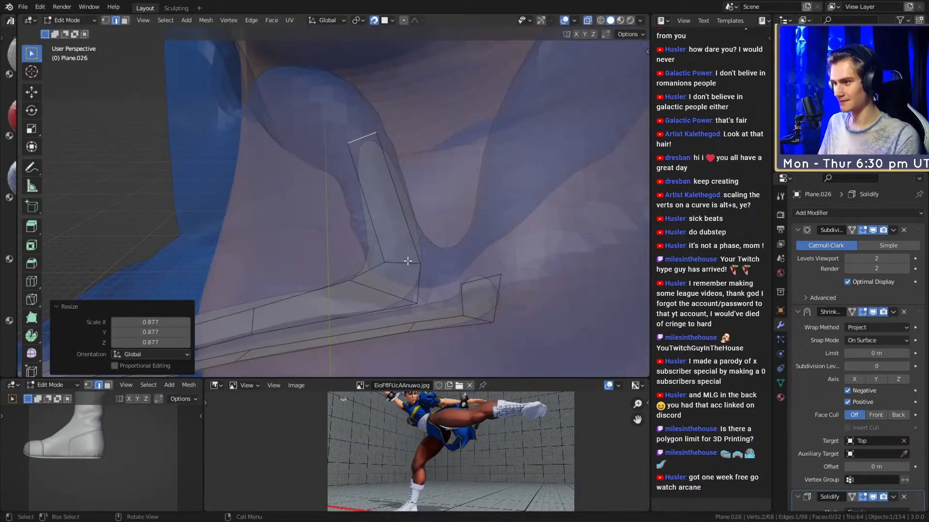
Nudge the geometry at the armpit bend to refine the strip's corner.
{"action": "left_click", "coordinate": [456, 290]}
{"action": "key", "text": "g"}
{"action": "left_click", "coordinate": [463, 292]}
{"action": "middle_click_drag", "start_coordinate": [463, 292], "coordinate": [421, 240]}
Extrude the strip's upper end edge further around the armhole and rotate it to follow the curve.
{"action": "left_click", "coordinate": [383, 157]}
{"action": "middle_click_drag", "start_coordinate": [386, 158], "coordinate": [481, 222]}
{"action": "left_click", "coordinate": [466, 220]}
{"action": "key", "text": "e"}
{"action": "left_click", "coordinate": [439, 180]}
{"action": "middle_click_drag", "start_coordinate": [439, 181], "coordinate": [487, 148]}
{"action": "left_click", "coordinate": [483, 151]}
{"action": "left_click", "coordinate": [484, 156]}
{"action": "key", "text": "ctrl+z"}
{"action": "key", "text": "ctrl+shift+z"}
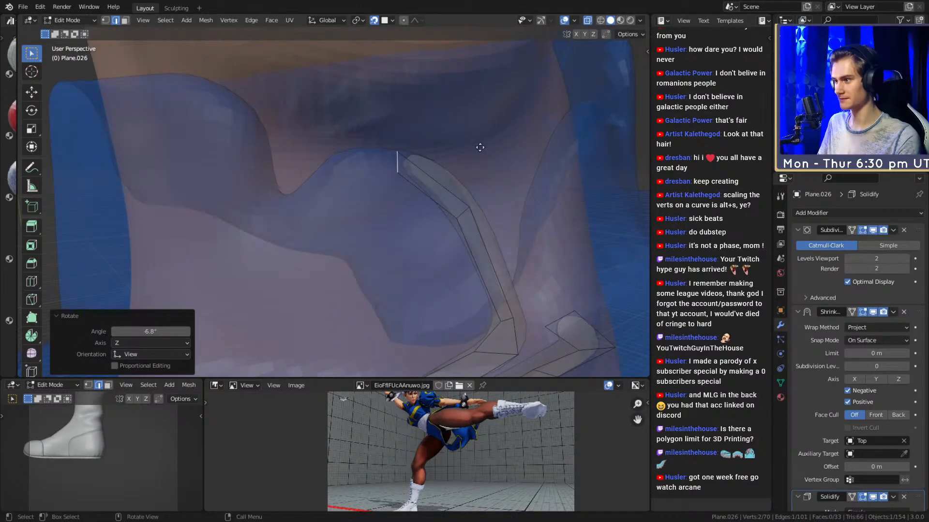
Extend the strip over the top of the armhole, with its end edge rotated by about -52° and repositioned.
{"action": "left_click", "coordinate": [423, 162]}
{"action": "middle_click_drag", "start_coordinate": [423, 161], "coordinate": [454, 169]}
{"action": "key", "text": "g"}
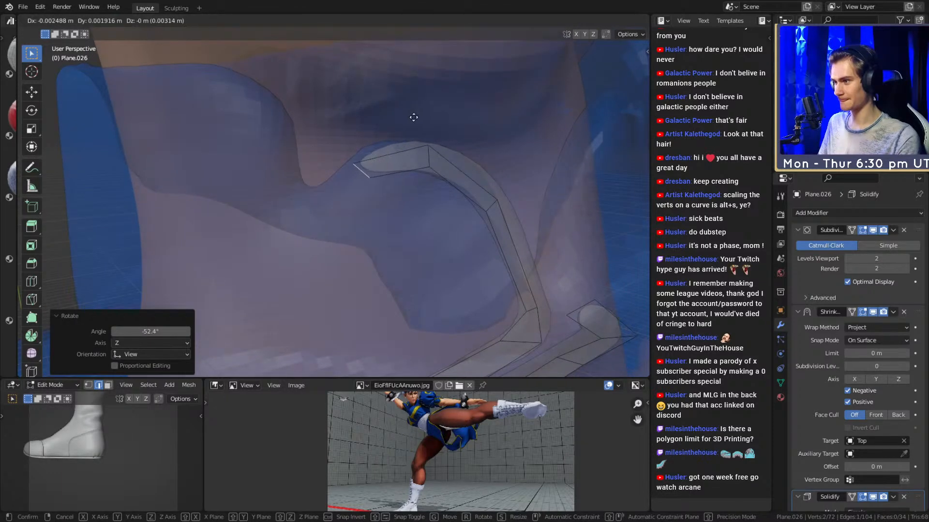
{"action": "left_click", "coordinate": [410, 118]}
Extrude the strip down the far side of the armhole, rotating and moving each end edge along the curve.
{"action": "middle_click_drag", "start_coordinate": [410, 118], "coordinate": [434, 171]}
{"action": "key", "text": "e"}
{"action": "key", "text": "r"}
{"action": "left_click", "coordinate": [433, 170]}
{"action": "left_click", "coordinate": [436, 181]}
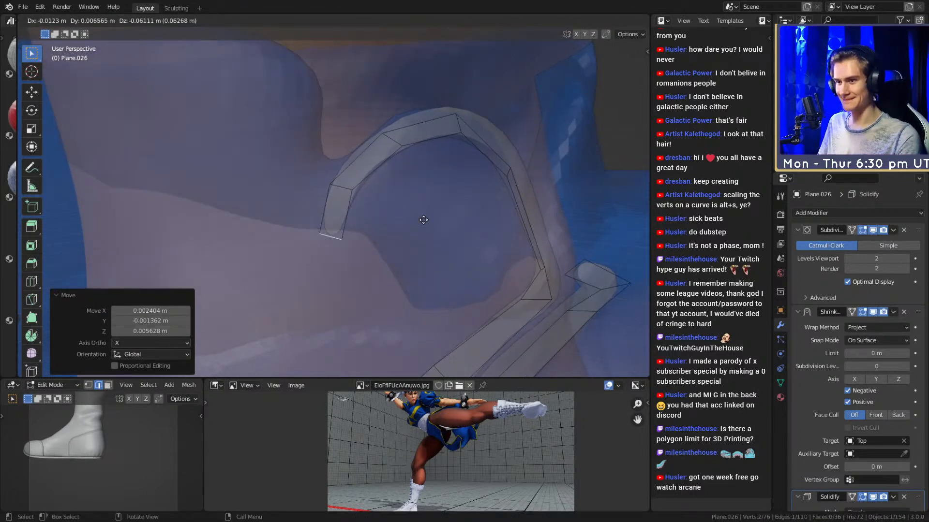
{"action": "left_click", "coordinate": [411, 179]}
{"action": "left_click", "coordinate": [419, 196]}
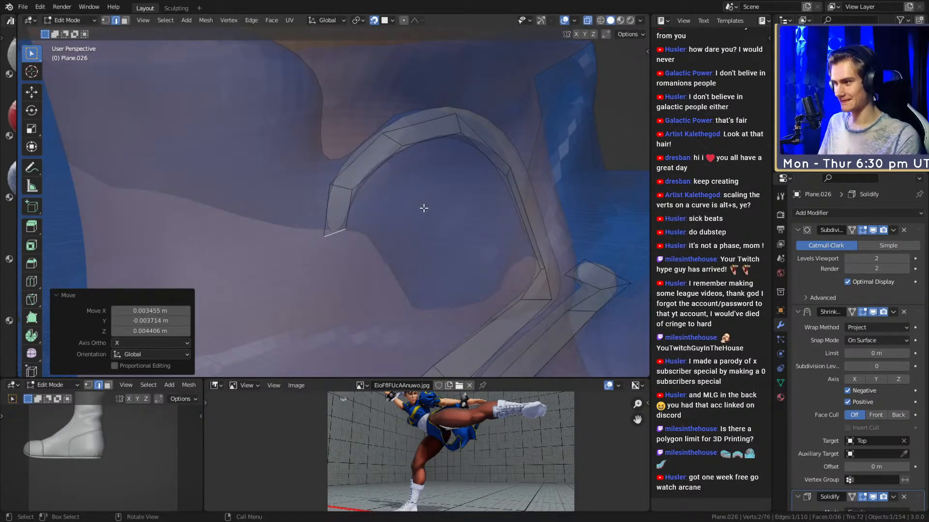
Extrude the lower end edge inward to curl the strip back under the armhole, rotating and repositioning it.
{"action": "left_click", "coordinate": [490, 260]}
{"action": "key", "text": "r"}
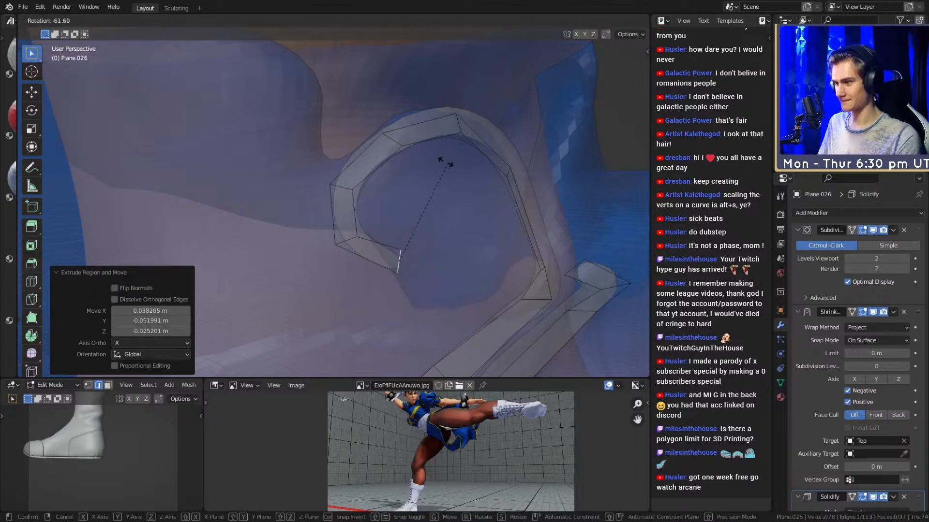
{"action": "left_click", "coordinate": [443, 195]}
{"action": "left_click", "coordinate": [500, 208]}
{"action": "key", "text": "r"}
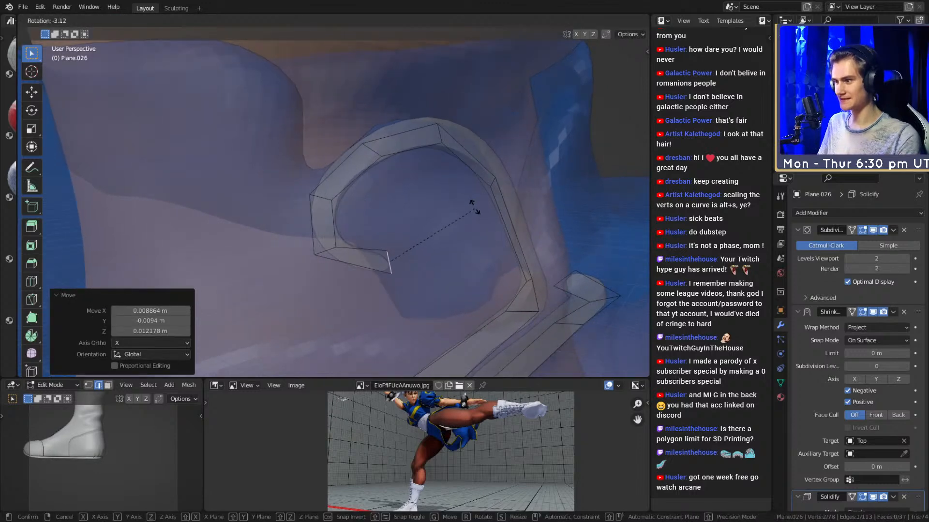
{"action": "left_click", "coordinate": [474, 199]}
{"action": "middle_click_drag", "start_coordinate": [474, 198], "coordinate": [478, 244]}
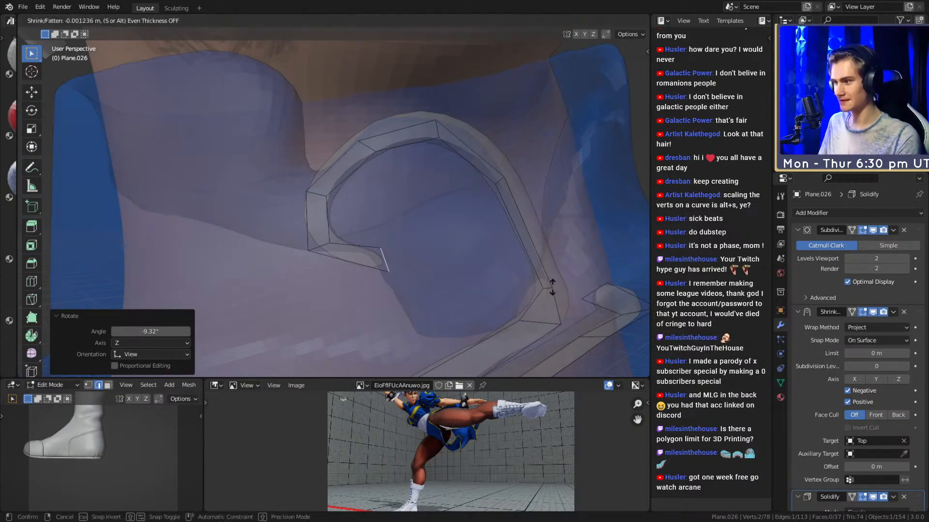
{"action": "key", "text": "Escape"}
{"action": "middle_click_drag", "start_coordinate": [525, 282], "coordinate": [525, 270]}
{"action": "key", "text": "s"}
{"action": "key", "text": "Escape"}
Move the curl's inner end edge upward and scale it down to taper the strip.
{"action": "middle_click_drag", "start_coordinate": [461, 258], "coordinate": [461, 222]}
{"action": "key", "text": "g"}
{"action": "left_click", "coordinate": [493, 244]}
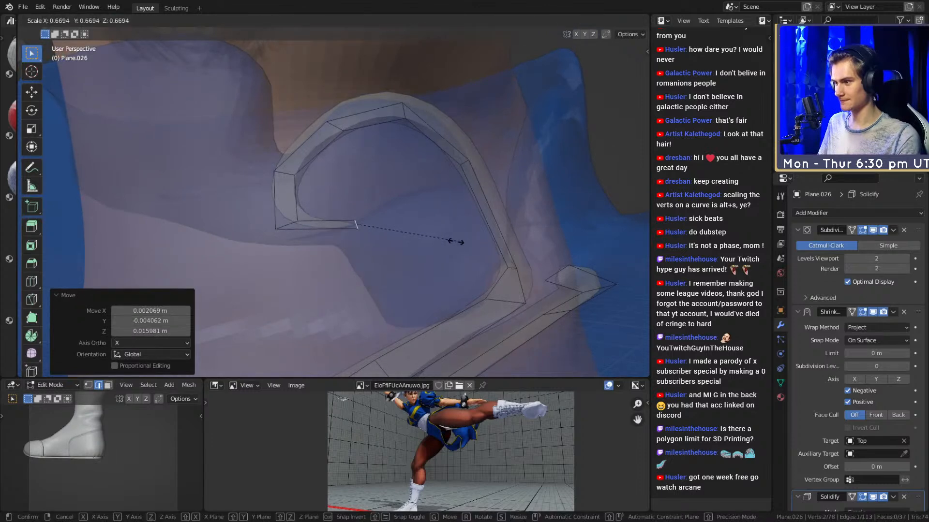
{"action": "left_click", "coordinate": [460, 241]}
Rotate the cross edge at the curl's lower corner by about -28° and move it slightly outward.
{"action": "key", "text": "r"}
{"action": "left_click", "coordinate": [394, 199]}
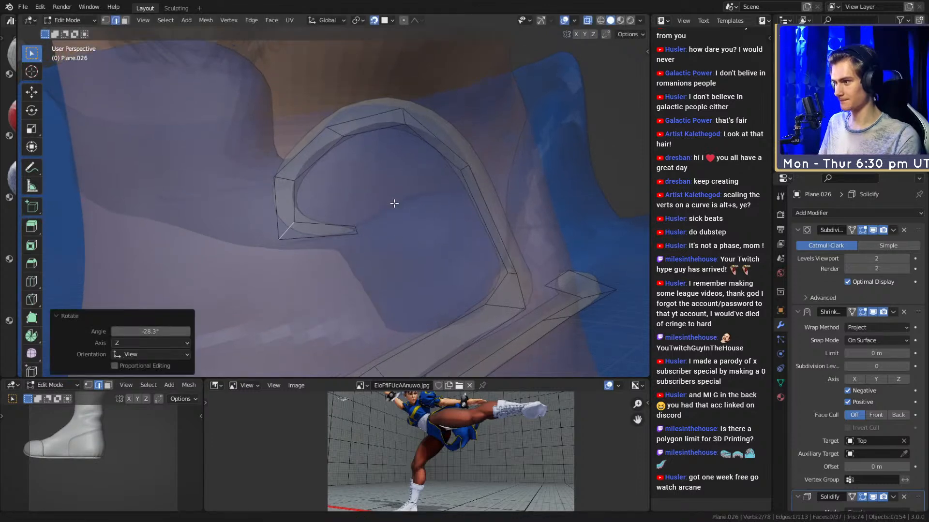
{"action": "middle_click_drag", "start_coordinate": [394, 199], "coordinate": [396, 241]}
{"action": "key", "text": "g"}
{"action": "left_click", "coordinate": [384, 239]}
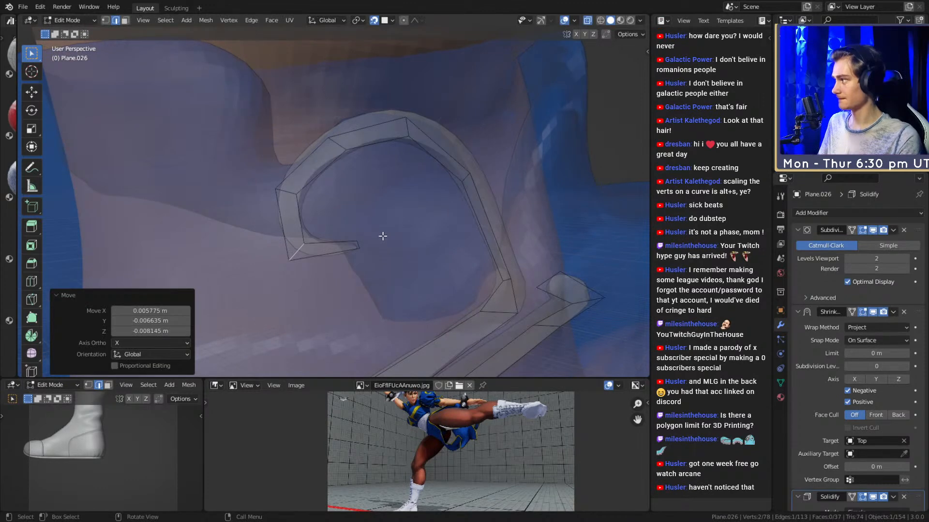
Rotate the curl's inner end edge and move it further inward.
{"action": "key", "text": "ctrl+z"}
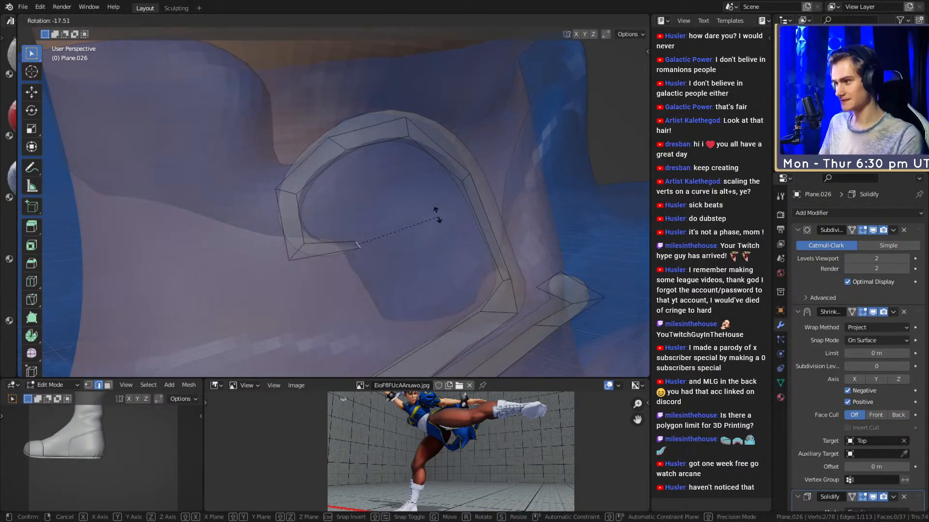
{"action": "left_click", "coordinate": [442, 216]}
{"action": "key", "text": "g"}
{"action": "key", "text": "Escape"}
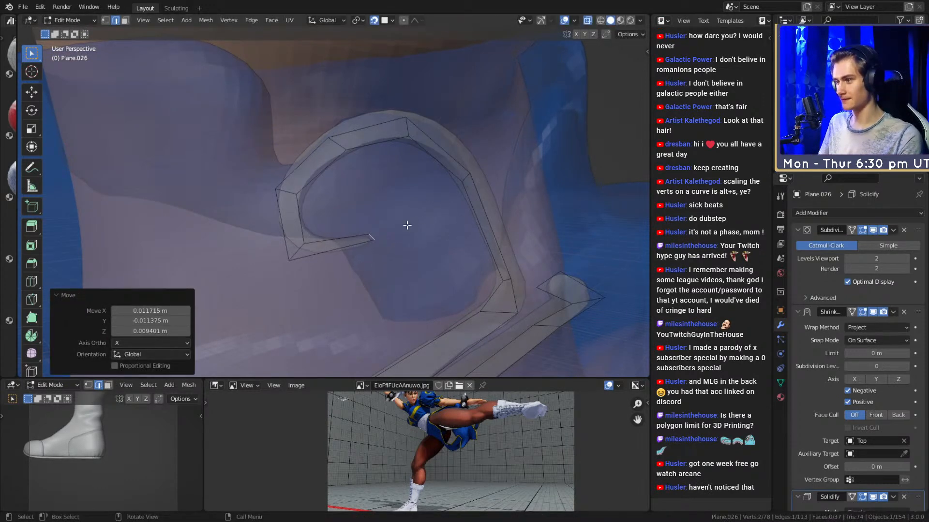
Check the strip outside mesh editing, and shift the curl's lower corner edge slightly downward.
{"action": "key", "text": "Tab"}
{"action": "scroll", "coordinate": [380, 227], "scroll_direction": "down", "scroll_amount": 3}
{"action": "key", "text": "Tab"}
{"action": "scroll", "coordinate": [366, 231], "scroll_direction": "up", "scroll_amount": 3}
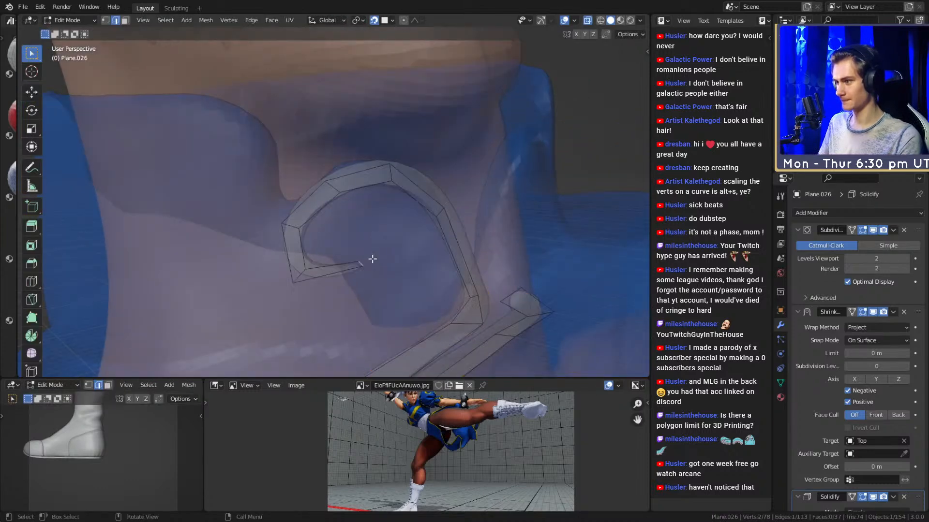
{"action": "key", "text": "g"}
{"action": "left_click", "coordinate": [355, 268]}
Move the curl's inner end edge outward and slightly down, extrude it upward, rotate the new end and scale it to about 0.43.
{"action": "key", "text": "g"}
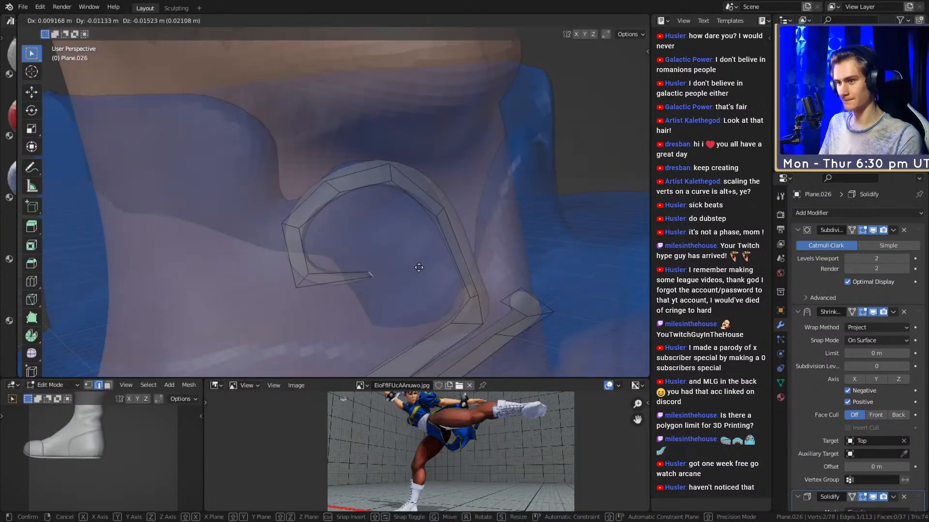
{"action": "left_click", "coordinate": [418, 266]}
{"action": "key", "text": "e"}
{"action": "left_click", "coordinate": [435, 225]}
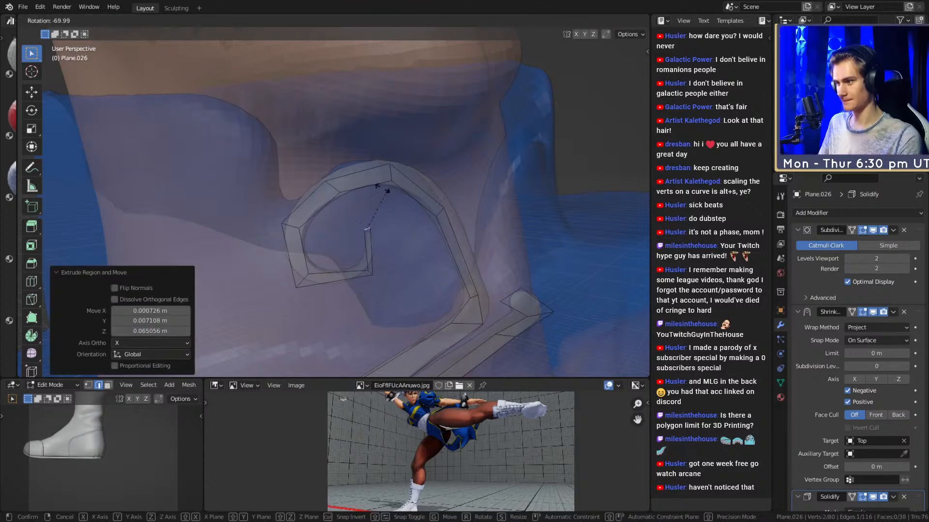
{"action": "left_click", "coordinate": [456, 220]}
{"action": "left_click", "coordinate": [406, 223]}
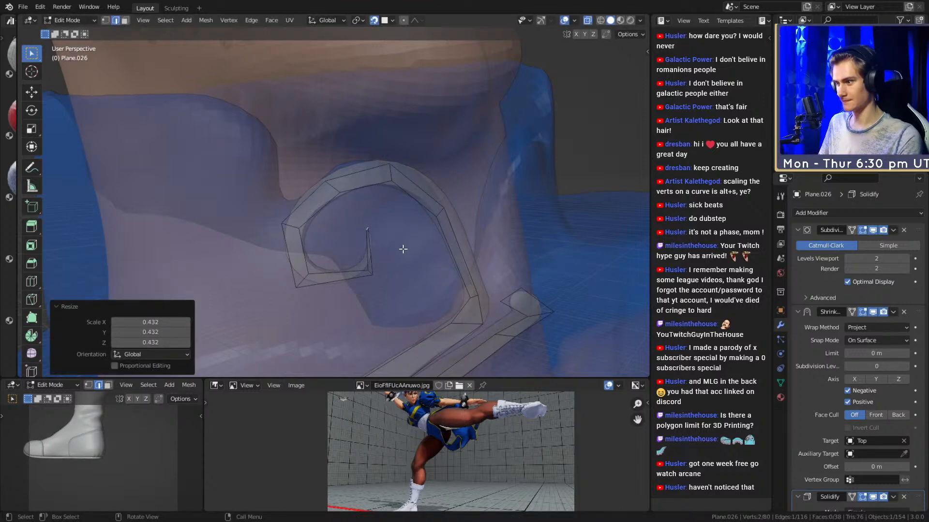
Leave mesh editing and add a second Subdivision Surface modifier to the trim strips, after Solidify.
{"action": "key", "text": "Tab"}
{"action": "scroll", "coordinate": [382, 247], "scroll_direction": "down", "scroll_amount": 8}
{"action": "middle_click_drag", "start_coordinate": [345, 268], "coordinate": [378, 220]}
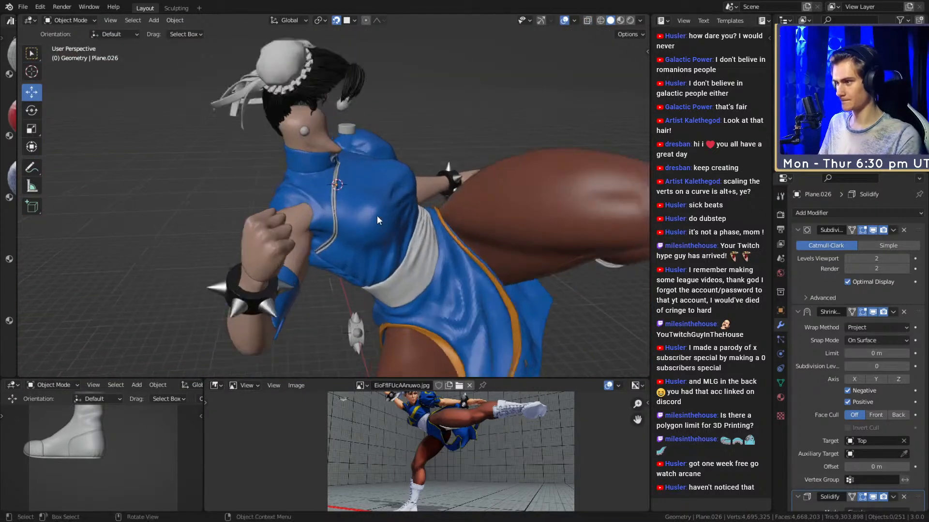
{"action": "scroll", "coordinate": [376, 216], "scroll_direction": "up", "scroll_amount": 10}
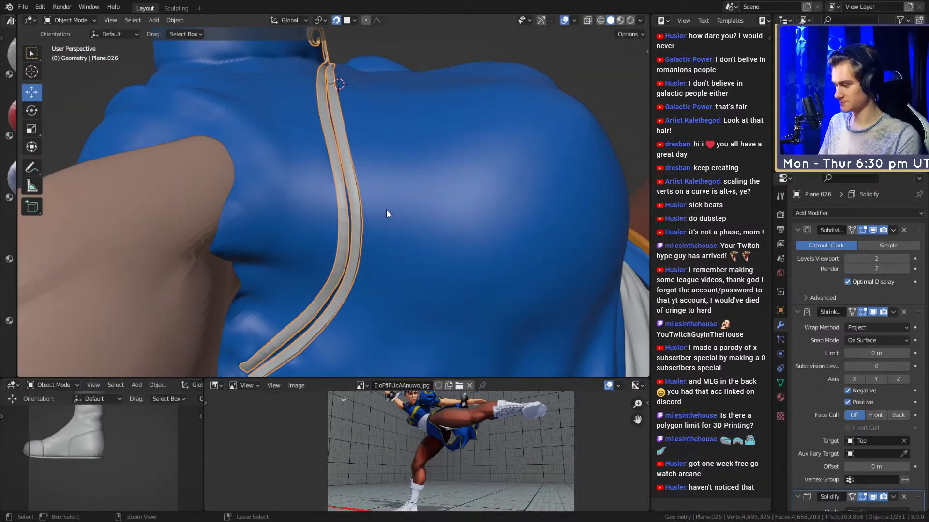
{"action": "left_click", "coordinate": [798, 312]}
{"action": "left_click", "coordinate": [798, 326]}
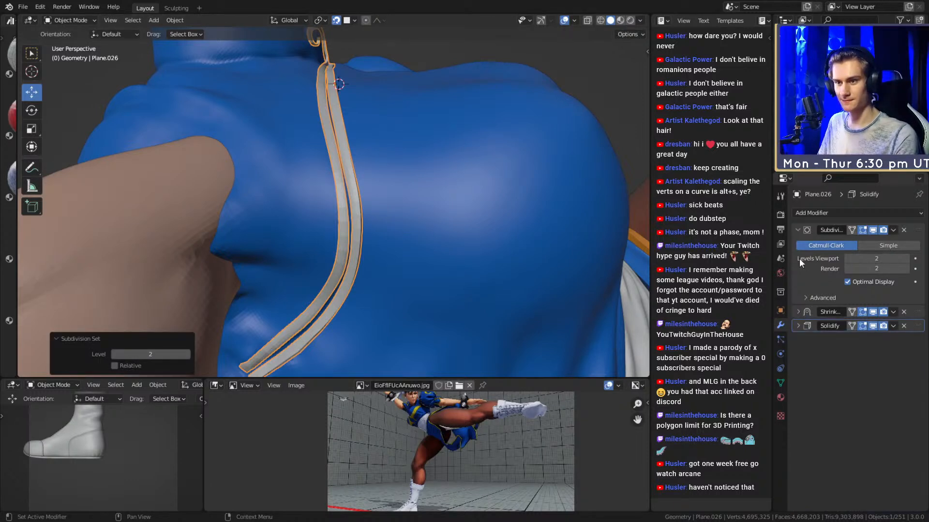
{"action": "left_click", "coordinate": [798, 230]}
{"action": "left_click", "coordinate": [816, 213]}
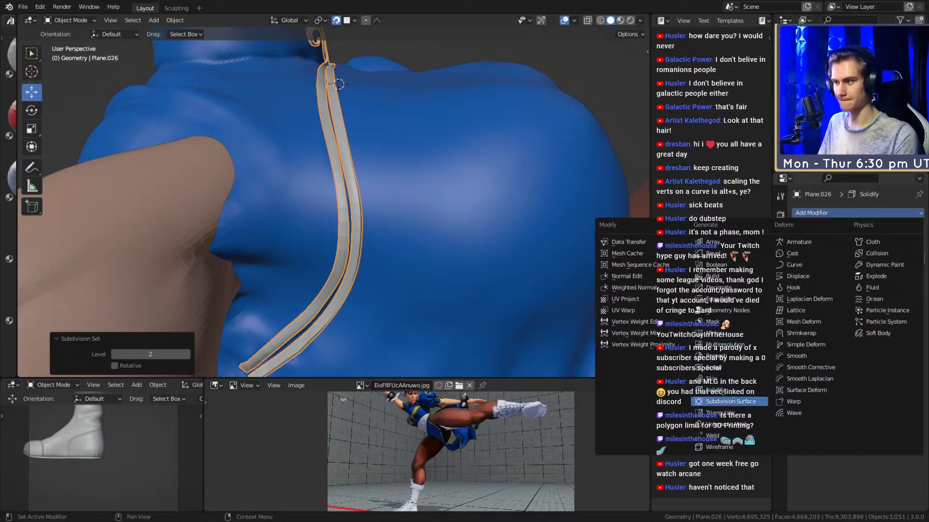
{"action": "left_click", "coordinate": [726, 402]}
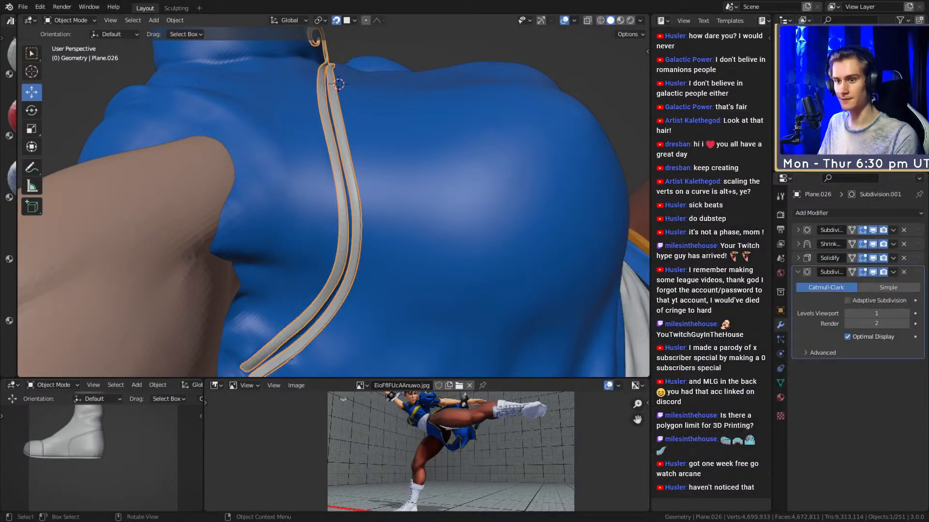
Inspect the lower part of the trim strips and reopen their mesh for editing.
{"action": "middle_click_drag", "start_coordinate": [348, 232], "coordinate": [410, 211]}
{"action": "scroll", "coordinate": [352, 208], "scroll_direction": "down", "scroll_amount": 4}
{"action": "scroll", "coordinate": [442, 206], "scroll_direction": "up", "scroll_amount": 4}
{"action": "left_click", "coordinate": [327, 196]}
{"action": "middle_click_drag", "start_coordinate": [327, 195], "coordinate": [379, 212]}
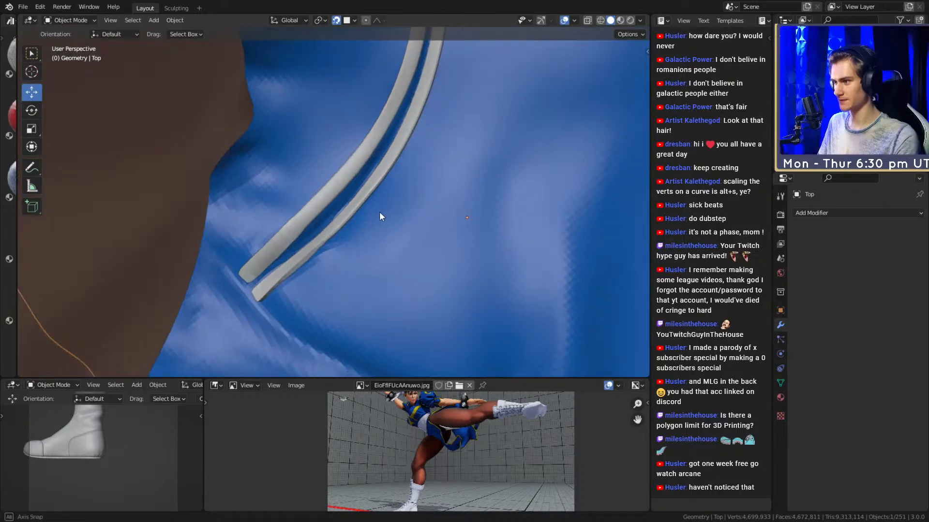
{"action": "scroll", "coordinate": [378, 211], "scroll_direction": "up", "scroll_amount": 3}
{"action": "left_click", "coordinate": [314, 202]}
{"action": "key", "text": "Tab"}
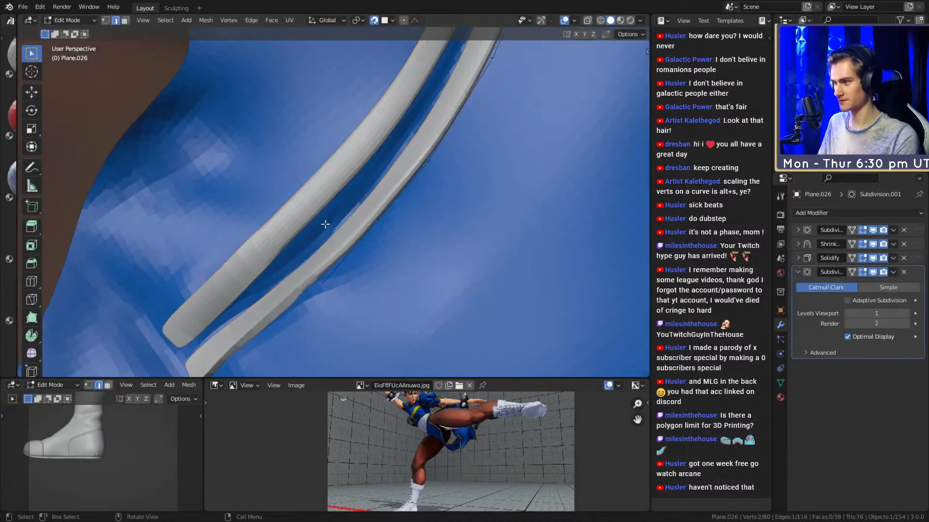
Turn on see-through display and shift the cross edges along the arm-side strip's lower bend to smooth its curve.
{"action": "key", "text": "alt+z"}
{"action": "key", "text": "g"}
{"action": "left_click", "coordinate": [345, 242]}
{"action": "left_click", "coordinate": [370, 156]}
{"action": "key", "text": "g"}
{"action": "left_click", "coordinate": [413, 170]}
{"action": "middle_click_drag", "start_coordinate": [414, 166], "coordinate": [376, 250], "text": "shift"}
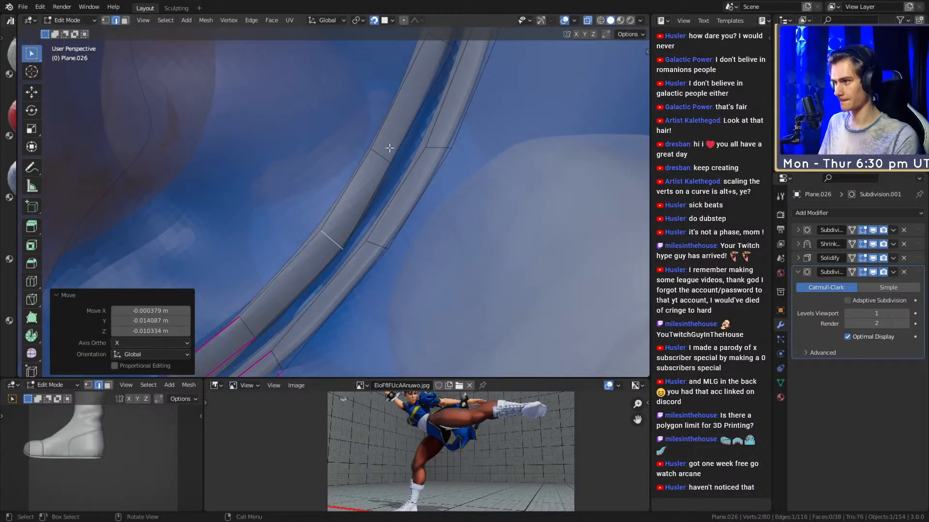
{"action": "left_click", "coordinate": [382, 153]}
{"action": "key", "text": "g"}
{"action": "left_click", "coordinate": [450, 162]}
{"action": "middle_click_drag", "start_coordinate": [464, 216], "coordinate": [466, 197]}
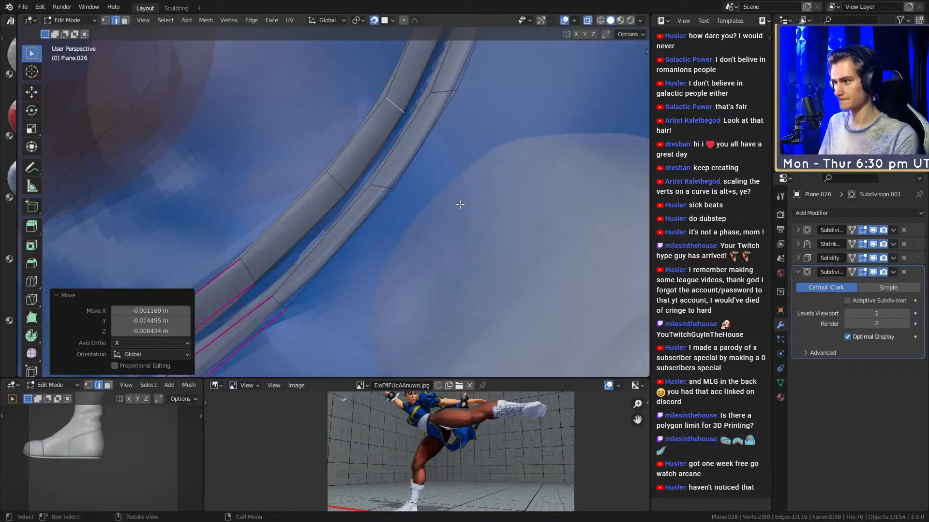
Shift two cross edges on the chest-side strip's lower bend so it follows the neighbouring strip.
{"action": "middle_click_drag", "start_coordinate": [402, 278], "coordinate": [453, 188], "text": "shift"}
{"action": "left_click", "coordinate": [328, 261]}
{"action": "key", "text": "g"}
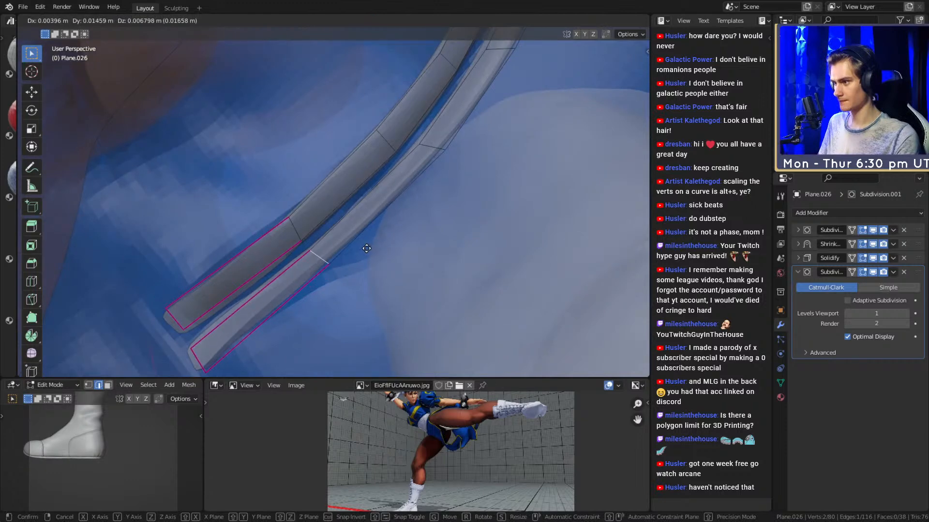
{"action": "left_click", "coordinate": [381, 227]}
{"action": "left_click", "coordinate": [433, 148]}
{"action": "key", "text": "g"}
{"action": "left_click", "coordinate": [460, 154]}
Nudge the trim strips' cross edges around mid-chest, including one on the chest-side strip, to even out the gap.
{"action": "middle_click_drag", "start_coordinate": [459, 153], "coordinate": [428, 186]}
{"action": "left_click", "coordinate": [417, 221]}
{"action": "key", "text": "g"}
{"action": "left_click", "coordinate": [422, 217]}
{"action": "left_click", "coordinate": [410, 215]}
{"action": "key", "text": "g"}
{"action": "left_click", "coordinate": [428, 205]}
{"action": "left_click", "coordinate": [452, 233]}
{"action": "left_click", "coordinate": [447, 246]}
{"action": "left_click", "coordinate": [407, 209]}
{"action": "key", "text": "g"}
{"action": "left_click", "coordinate": [405, 209]}
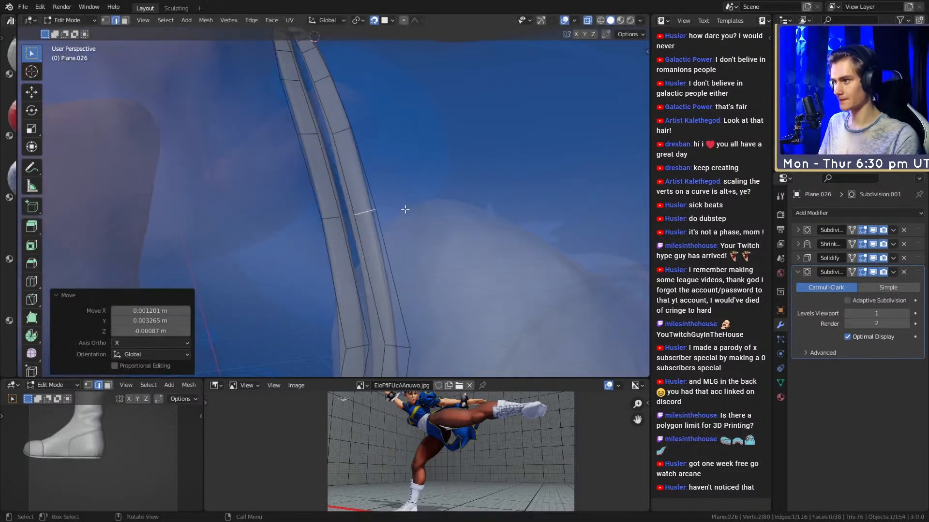
Nudge the cross edges higher up the trim strips, including one on the arm-side strip, to keep the strips parallel.
{"action": "left_click", "coordinate": [357, 133]}
{"action": "left_click", "coordinate": [371, 133]}
{"action": "middle_click_drag", "start_coordinate": [371, 133], "coordinate": [362, 193]}
{"action": "key", "text": "g"}
{"action": "left_click", "coordinate": [393, 209]}
{"action": "key", "text": "g"}
{"action": "left_click", "coordinate": [369, 182]}
{"action": "key", "text": "g"}
{"action": "left_click", "coordinate": [358, 191]}
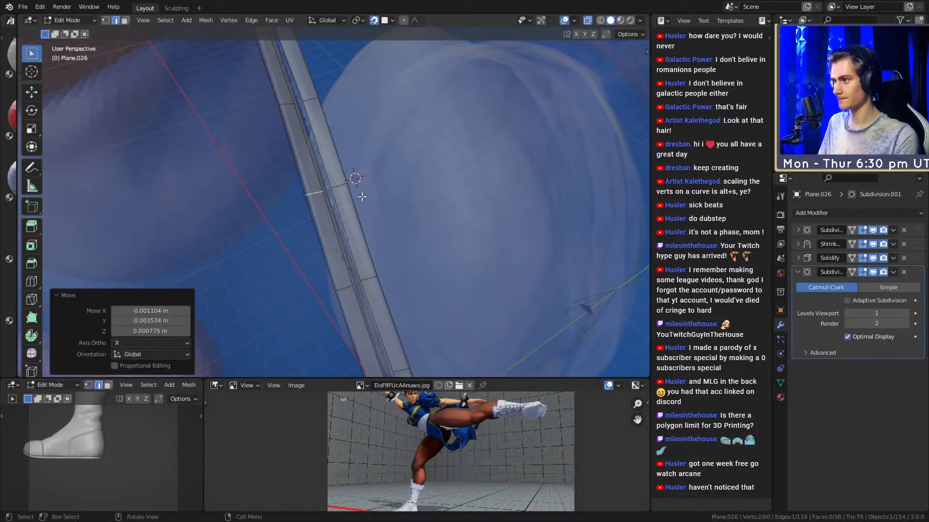
Extrude the free end edge of the second trim strip up from the neckline onto the collar and rotate it.
{"action": "key", "text": "Tab"}
{"action": "scroll", "coordinate": [367, 208], "scroll_direction": "down", "scroll_amount": 10}
{"action": "middle_click_drag", "start_coordinate": [368, 208], "coordinate": [403, 222]}
{"action": "key", "text": "alt+z"}
{"action": "scroll", "coordinate": [377, 225], "scroll_direction": "down", "scroll_amount": 3}
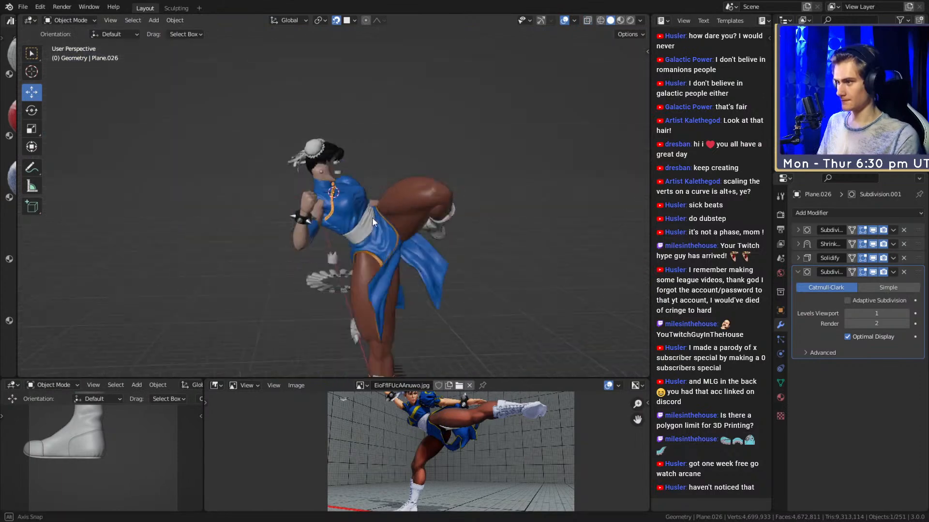
{"action": "scroll", "coordinate": [365, 219], "scroll_direction": "up", "scroll_amount": 10}
{"action": "middle_click_drag", "start_coordinate": [323, 196], "coordinate": [406, 236]}
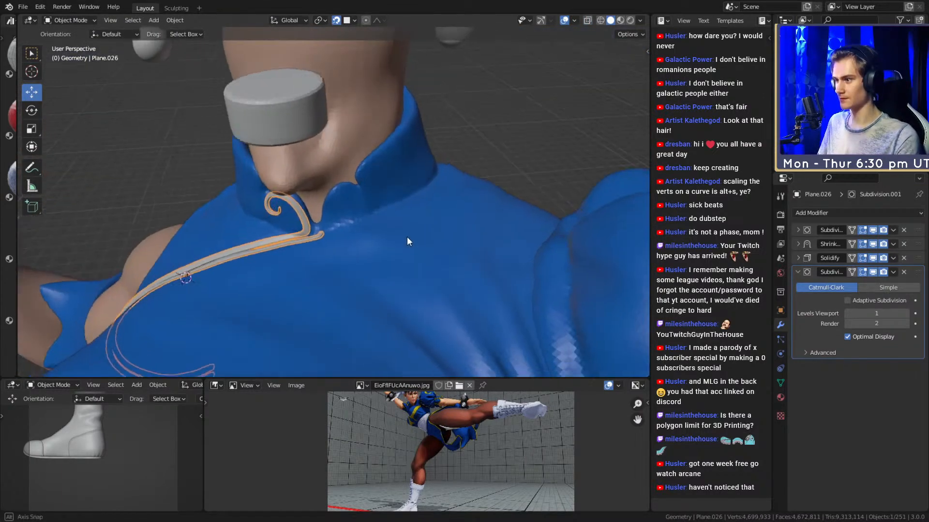
{"action": "scroll", "coordinate": [394, 239], "scroll_direction": "up", "scroll_amount": 6}
{"action": "middle_click_drag", "start_coordinate": [194, 186], "coordinate": [367, 254]}
{"action": "key", "text": "Tab"}
{"action": "key", "text": "e"}
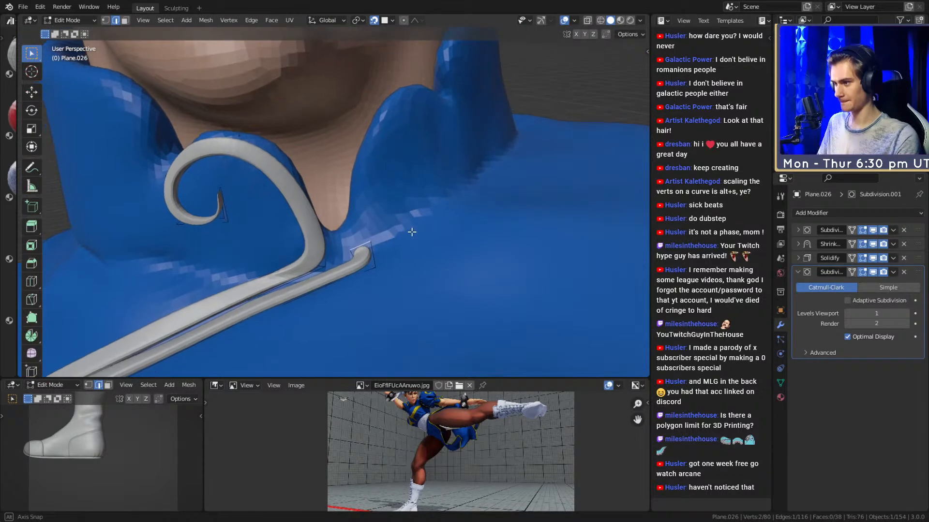
{"action": "left_click", "coordinate": [421, 141]}
{"action": "key", "text": "r"}
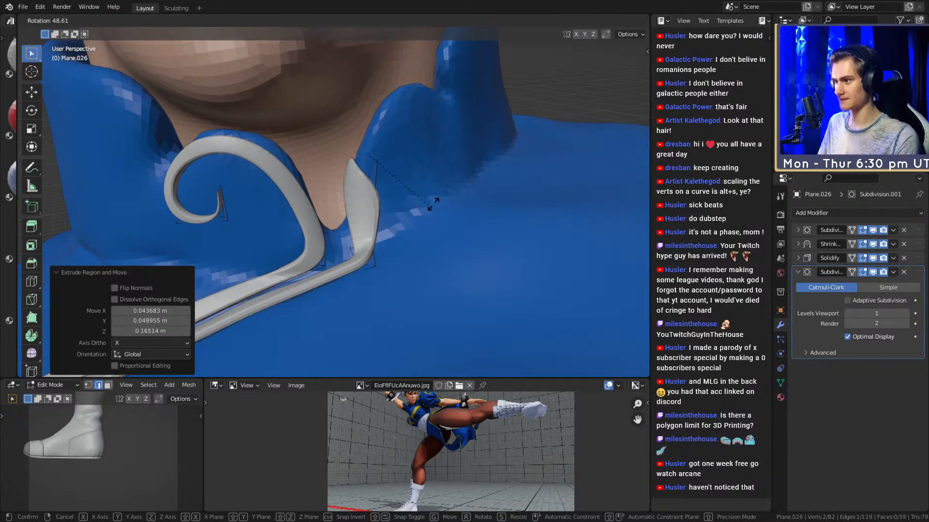
{"action": "left_click", "coordinate": [431, 204]}
Reposition the newly extruded edge so the strip follows the collar opening.
{"action": "key", "text": "g"}
{"action": "left_click", "coordinate": [436, 186]}
{"action": "middle_click_drag", "start_coordinate": [435, 187], "coordinate": [402, 211]}
{"action": "left_click", "coordinate": [416, 207]}
{"action": "key", "text": "g"}
{"action": "left_click", "coordinate": [407, 217]}
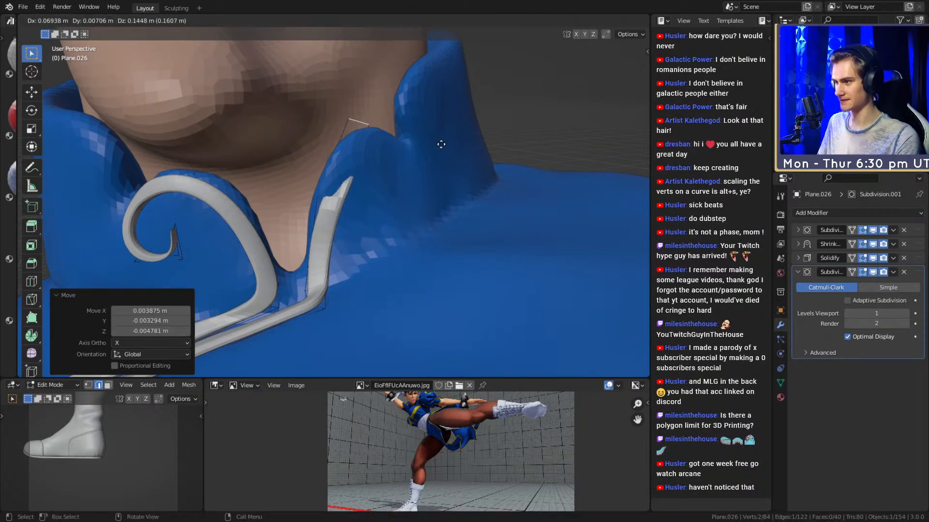
Extrude the strip another segment up to the collar's crest, then rotate and position its end edge.
{"action": "left_click", "coordinate": [442, 164]}
{"action": "key", "text": "r"}
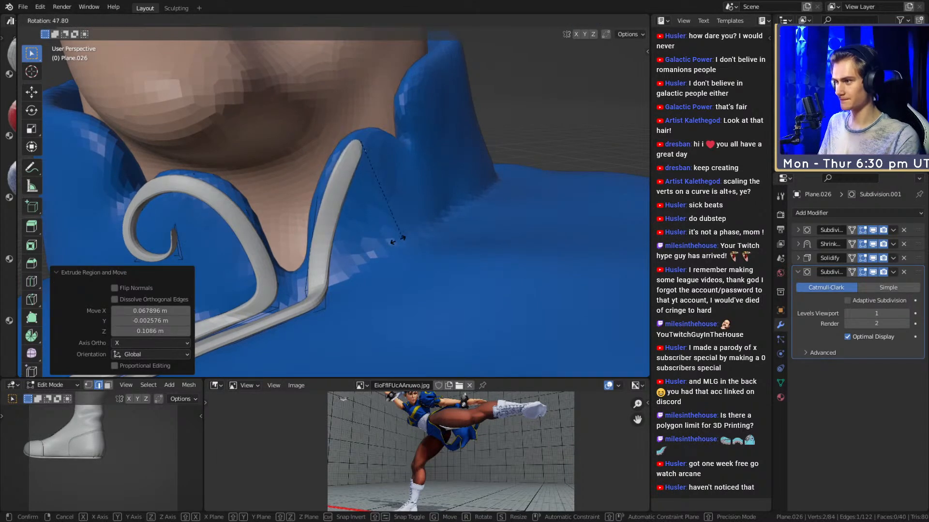
{"action": "left_click", "coordinate": [406, 234]}
{"action": "key", "text": "alt+z"}
{"action": "mouse_move", "coordinate": [422, 222]}
{"action": "middle_mouse_down"}
{"action": "mouse_move", "coordinate": [406, 191]}
{"action": "mouse_move", "coordinate": [404, 218]}
{"action": "mouse_move", "coordinate": [364, 215]}
{"action": "mouse_move", "coordinate": [386, 197]}
{"action": "mouse_move", "coordinate": [408, 209]}
{"action": "middle_mouse_up"}
{"action": "key", "text": "g"}
{"action": "key", "text": "r"}
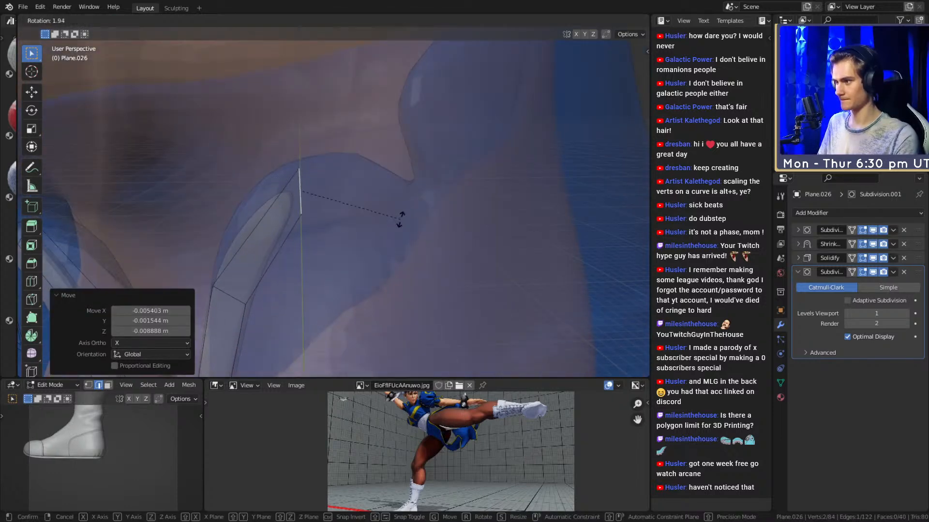
{"action": "left_click", "coordinate": [400, 219]}
Extrude a segment sideways from the strip's end along the collar's crest and angle its end edge.
{"action": "key", "text": "r"}
{"action": "left_click", "coordinate": [435, 253]}
{"action": "key", "text": "g"}
{"action": "left_click", "coordinate": [435, 255]}
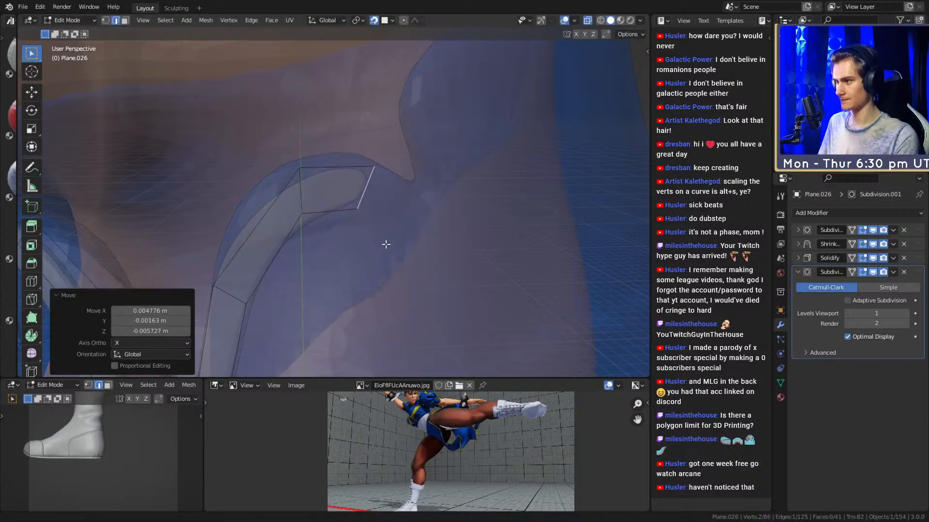
Move and rotate the edge at the crest bend to match the collar's curve and scale it to 0.832.
{"action": "middle_click_drag", "start_coordinate": [382, 251], "coordinate": [400, 235], "text": "shift"}
{"action": "left_click", "coordinate": [324, 169]}
{"action": "key", "text": "g"}
{"action": "left_click", "coordinate": [288, 188]}
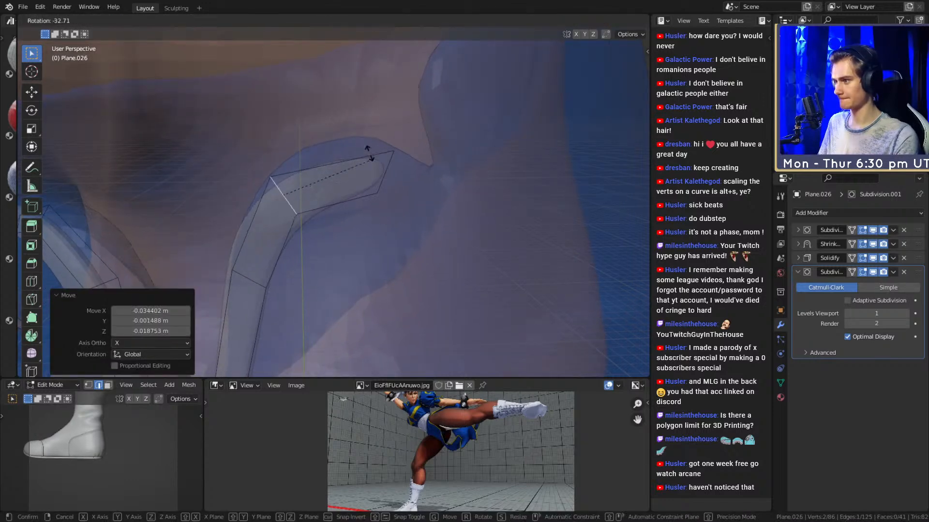
{"action": "key", "text": "s"}
{"action": "left_click", "coordinate": [373, 187]}
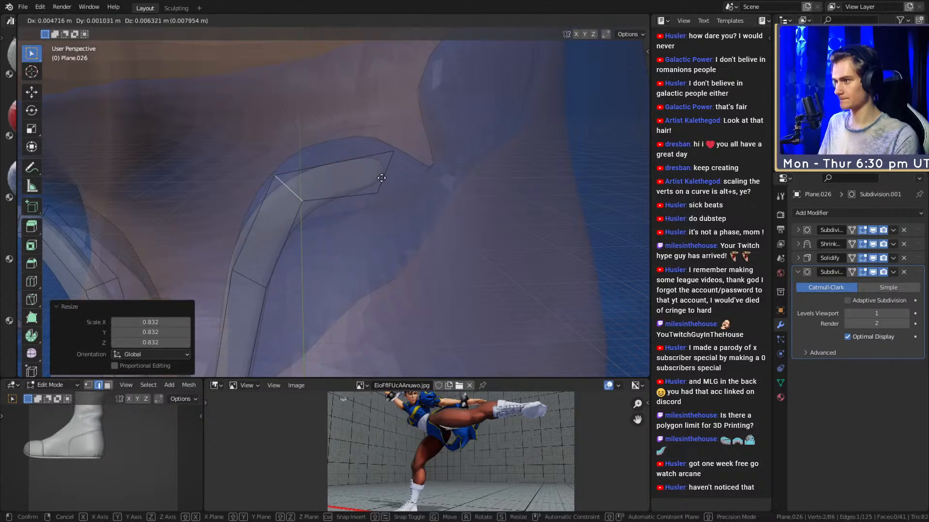
{"action": "left_click", "coordinate": [385, 181]}
Pull the strip's end edge back along the collar's crest and rotate it.
{"action": "middle_click_drag", "start_coordinate": [391, 191], "coordinate": [380, 191]}
{"action": "left_click", "coordinate": [387, 180]}
{"action": "key", "text": "g"}
{"action": "left_click", "coordinate": [430, 181]}
{"action": "key", "text": "r"}
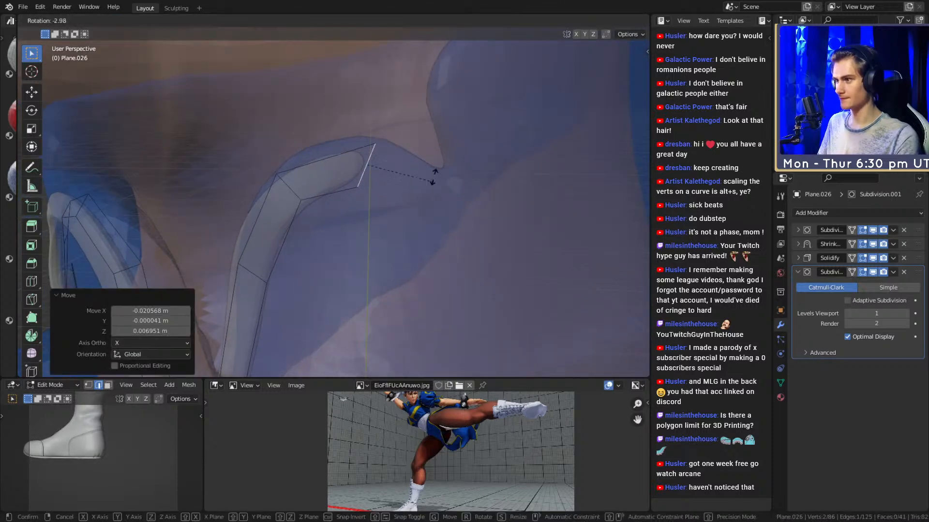
{"action": "left_click", "coordinate": [444, 161]}
Extrude a downward-sloping segment past the crest, rotate its end edge by 46 degrees and reposition it.
{"action": "middle_click_drag", "start_coordinate": [452, 178], "coordinate": [393, 190]}
{"action": "key", "text": "alt+z"}
{"action": "left_click", "coordinate": [473, 234]}
{"action": "type", "text": "r"}
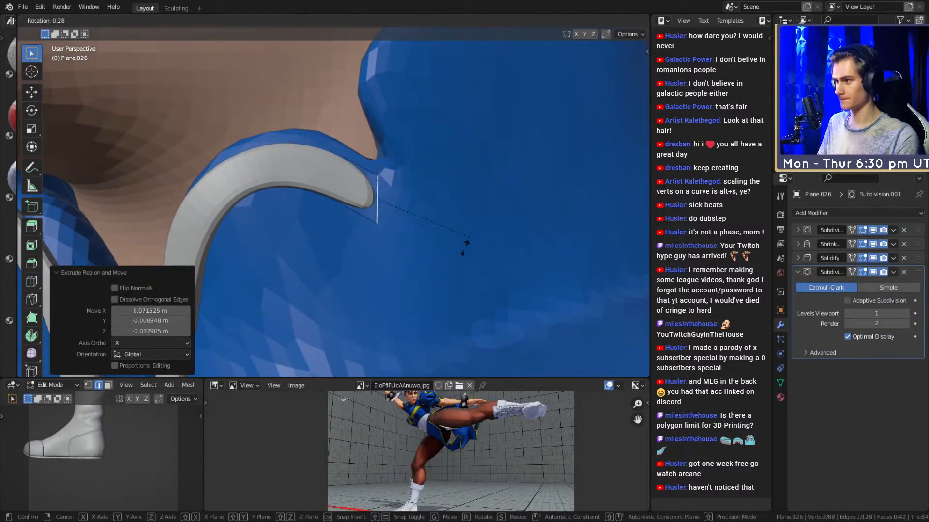
{"action": "type", "text": "46"}
{"action": "key", "text": "Return"}
{"action": "key", "text": "g"}
{"action": "left_click", "coordinate": [450, 223]}
Reposition the edge at the top of the arch to smooth the strip's bend.
{"action": "key", "text": "g"}
{"action": "left_click", "coordinate": [367, 203]}
{"action": "middle_click_drag", "start_coordinate": [367, 202], "coordinate": [412, 209]}
{"action": "key", "text": "alt+z"}
{"action": "key", "text": "g"}
{"action": "left_click", "coordinate": [414, 195]}
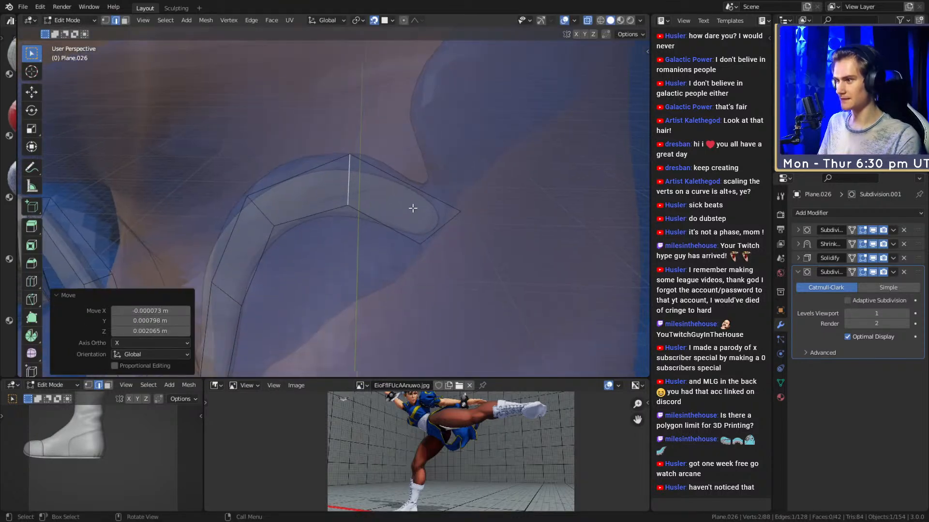
Lower the arch's top outer vertex slightly so it follows the collar's rim.
{"action": "key", "text": "1"}
{"action": "left_click", "coordinate": [359, 158]}
{"action": "middle_click_drag", "start_coordinate": [359, 158], "coordinate": [408, 160]}
{"action": "key", "text": "g"}
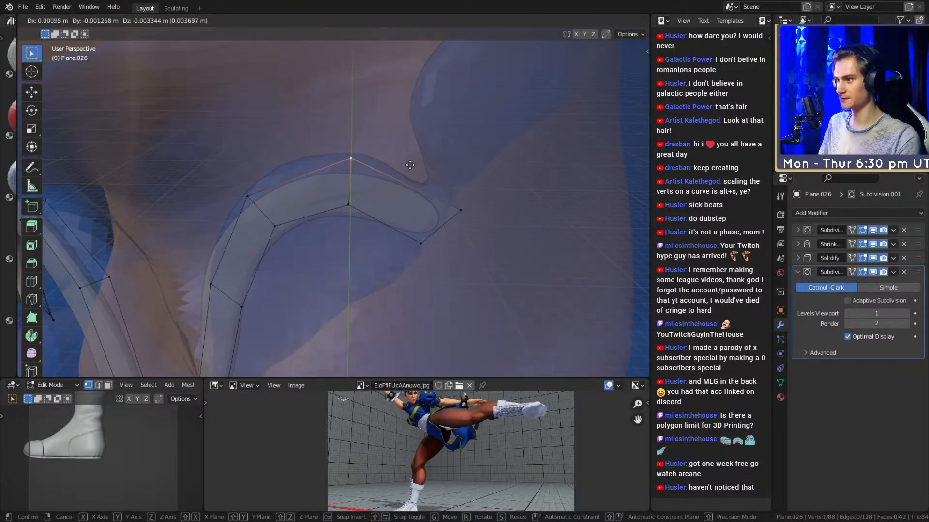
{"action": "left_click", "coordinate": [410, 165]}
Rotate and reposition the strip's end edge to prepare the inward curl.
{"action": "middle_click_drag", "start_coordinate": [421, 222], "coordinate": [498, 216]}
{"action": "key", "text": "2"}
{"action": "left_click", "coordinate": [443, 219]}
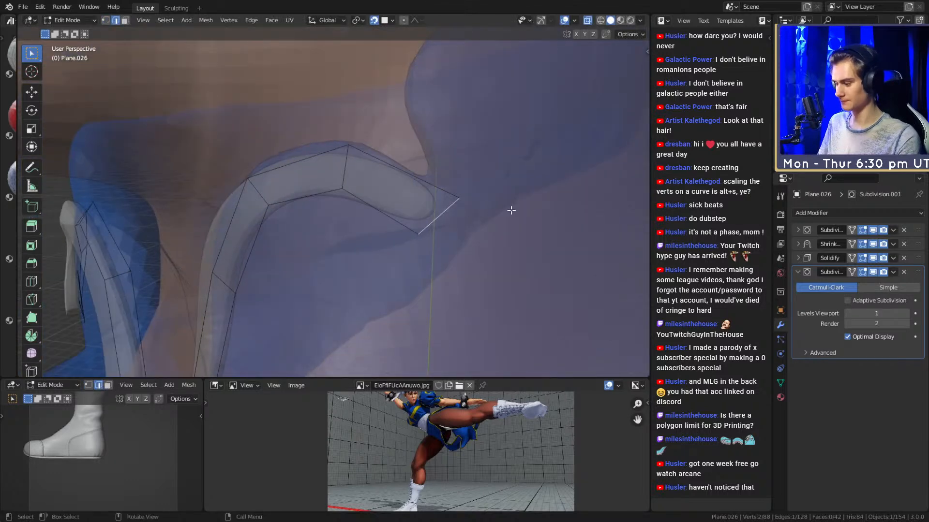
{"action": "key", "text": "2"}
{"action": "left_click", "coordinate": [436, 214]}
{"action": "middle_click_drag", "start_coordinate": [436, 214], "coordinate": [497, 175]}
{"action": "right_click", "coordinate": [490, 221]}
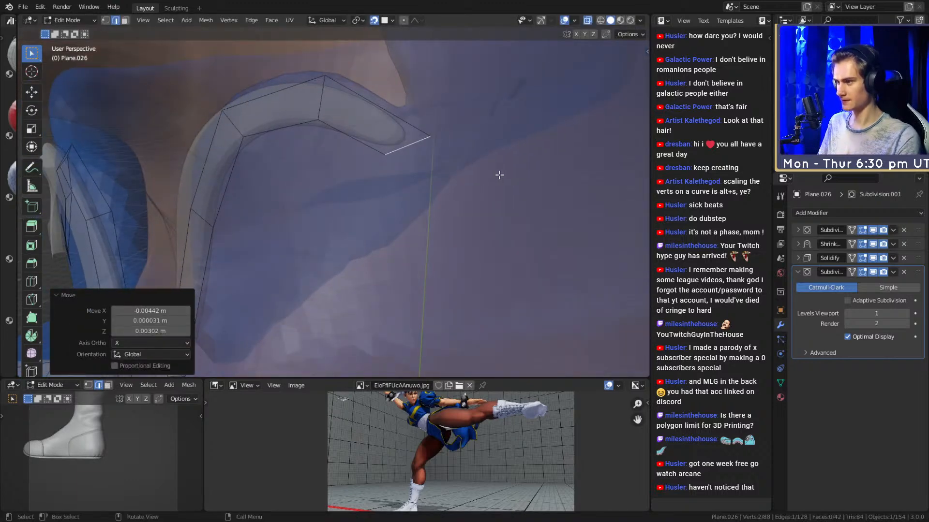
Extrude the strip's end edge downward, then rotate and position it to start the curl.
{"action": "key", "text": "e"}
{"action": "left_click", "coordinate": [469, 267]}
{"action": "middle_click_drag", "start_coordinate": [469, 267], "coordinate": [477, 222]}
{"action": "key", "text": "r"}
{"action": "left_click", "coordinate": [390, 285]}
{"action": "middle_click_drag", "start_coordinate": [389, 285], "coordinate": [466, 237]}
{"action": "key", "text": "g"}
{"action": "left_click", "coordinate": [452, 235]}
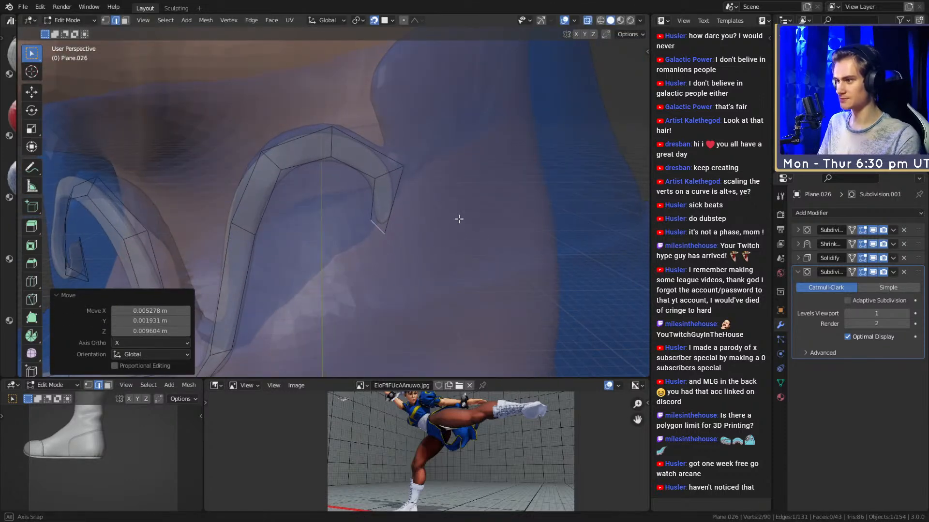
Extrude the next curl segment inward, rotate its end edge by 46° and reposition it.
{"action": "left_click", "coordinate": [433, 250]}
{"action": "key", "text": "r"}
{"action": "left_click", "coordinate": [382, 302]}
{"action": "middle_click_drag", "start_coordinate": [381, 302], "coordinate": [435, 241]}
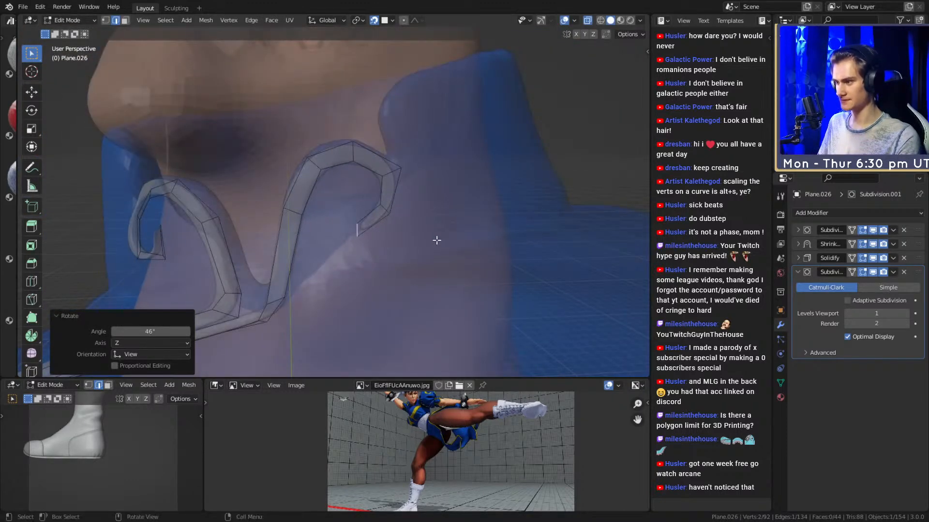
{"action": "scroll", "coordinate": [436, 245], "scroll_direction": "up", "scroll_amount": 3}
{"action": "key", "text": "g"}
{"action": "left_click", "coordinate": [422, 244]}
Extrude and rotate the curl's tip, tapering its end edge by scaling it to 0.44 and again by 0.782.
{"action": "key", "text": "r"}
{"action": "left_click", "coordinate": [374, 295]}
{"action": "left_click", "coordinate": [424, 263]}
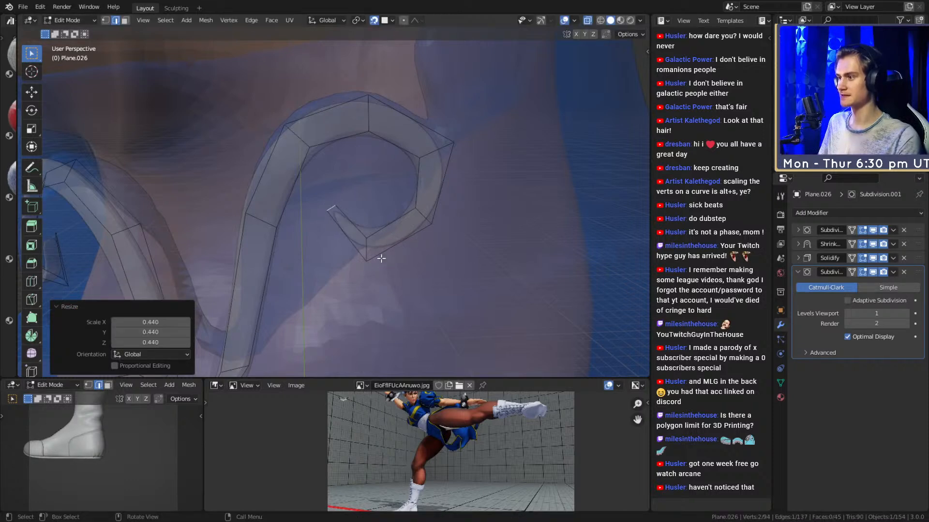
{"action": "middle_click_drag", "start_coordinate": [424, 262], "coordinate": [389, 232]}
{"action": "left_click", "coordinate": [371, 235]}
{"action": "middle_click_drag", "start_coordinate": [328, 192], "coordinate": [411, 223]}
{"action": "key", "text": "s"}
{"action": "left_click", "coordinate": [420, 223]}
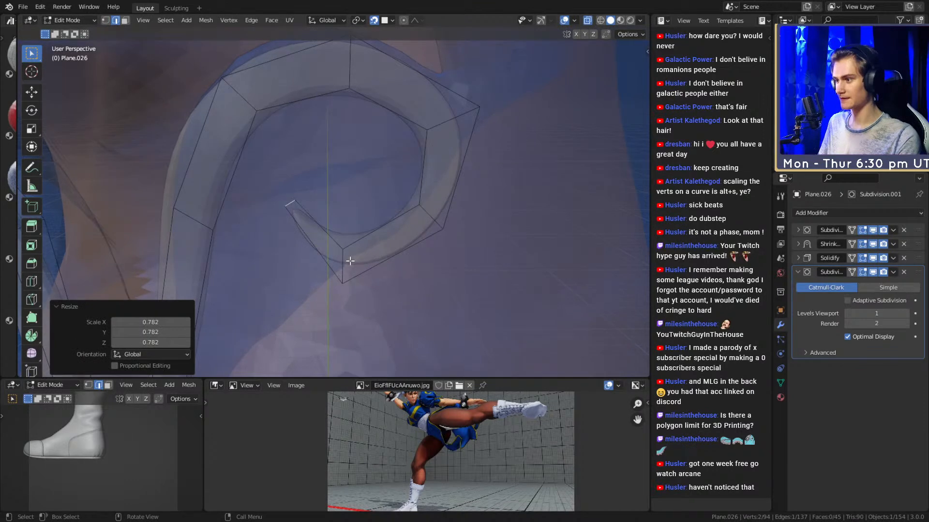
Rotate the curl's lowest edge by -12.1° and reposition it to round out the curve.
{"action": "key", "text": "r"}
{"action": "left_click", "coordinate": [442, 243]}
{"action": "middle_click_drag", "start_coordinate": [497, 228], "coordinate": [403, 227]}
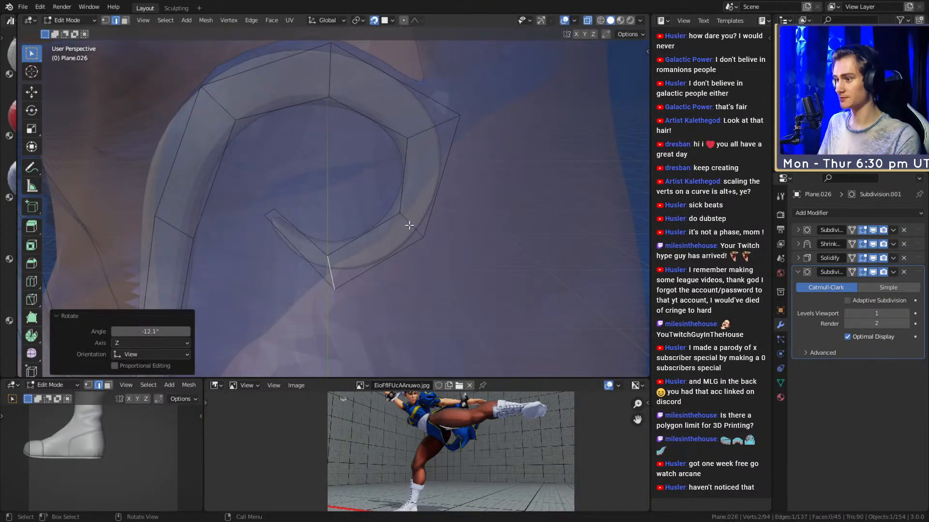
{"action": "key", "text": "g"}
{"action": "left_click", "coordinate": [473, 222]}
Nudge the lower outer corner edge of the opposite strip's curl for a rounder shape.
{"action": "middle_click_drag", "start_coordinate": [472, 222], "coordinate": [395, 224]}
{"action": "key", "text": "Tab"}
{"action": "middle_click_drag", "start_coordinate": [468, 160], "coordinate": [349, 241]}
{"action": "scroll", "coordinate": [349, 239], "scroll_direction": "down", "scroll_amount": 2}
{"action": "key", "text": "Tab"}
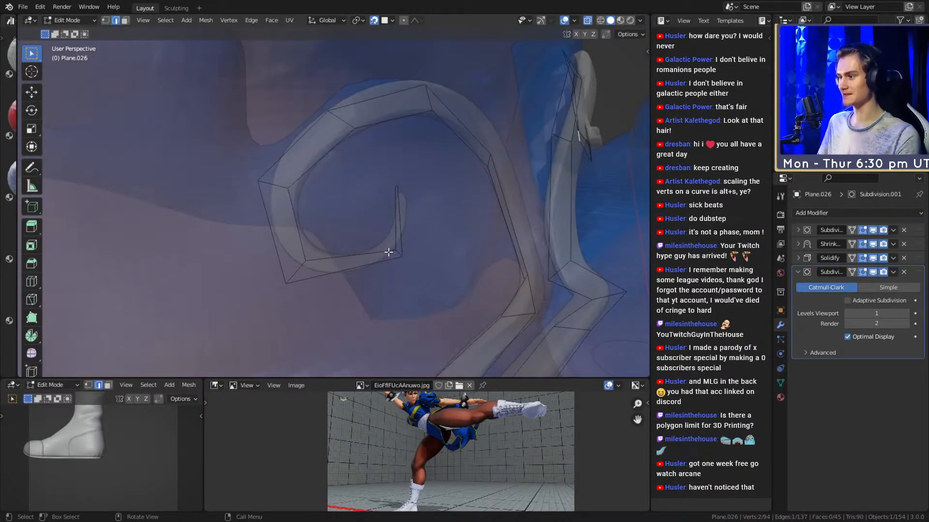
{"action": "key", "text": "g"}
{"action": "left_click", "coordinate": [377, 254]}
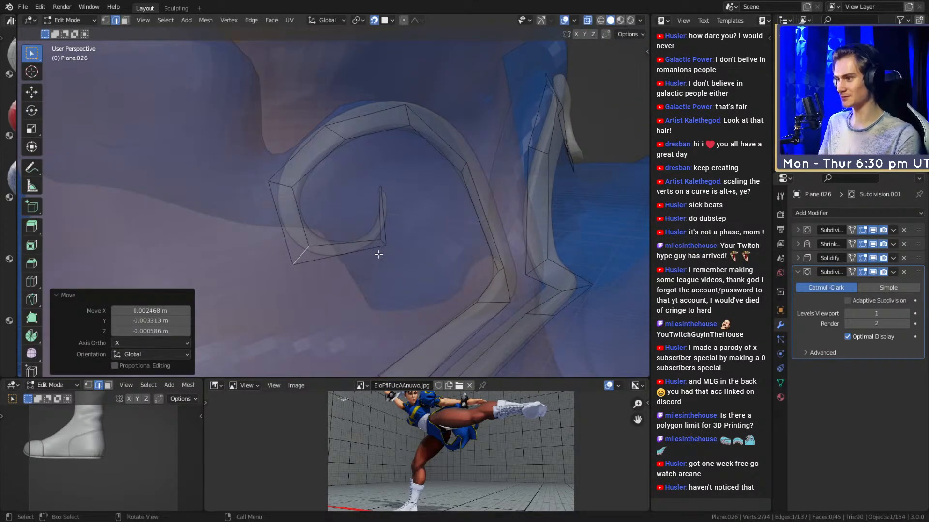
Widen the opposite curl's lower inner edge by scaling it to 1.516.
{"action": "left_click", "coordinate": [384, 241]}
{"action": "key", "text": "s"}
{"action": "key", "text": "Escape"}
{"action": "key", "text": "s"}
{"action": "left_click", "coordinate": [468, 245]}
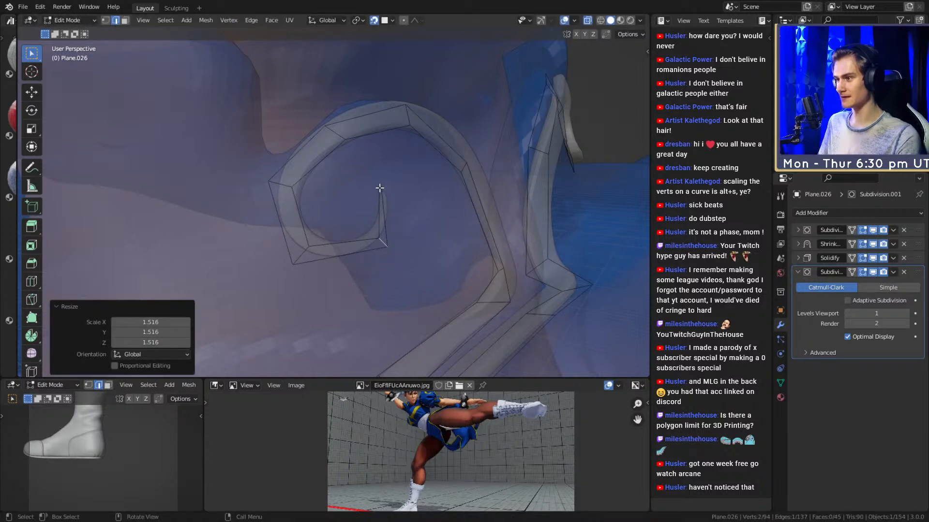
Leave mesh editing, turn off the see-through display and save the file.
{"action": "middle_click_drag", "start_coordinate": [464, 242], "coordinate": [360, 238]}
{"action": "scroll", "coordinate": [361, 238], "scroll_direction": "down", "scroll_amount": 4}
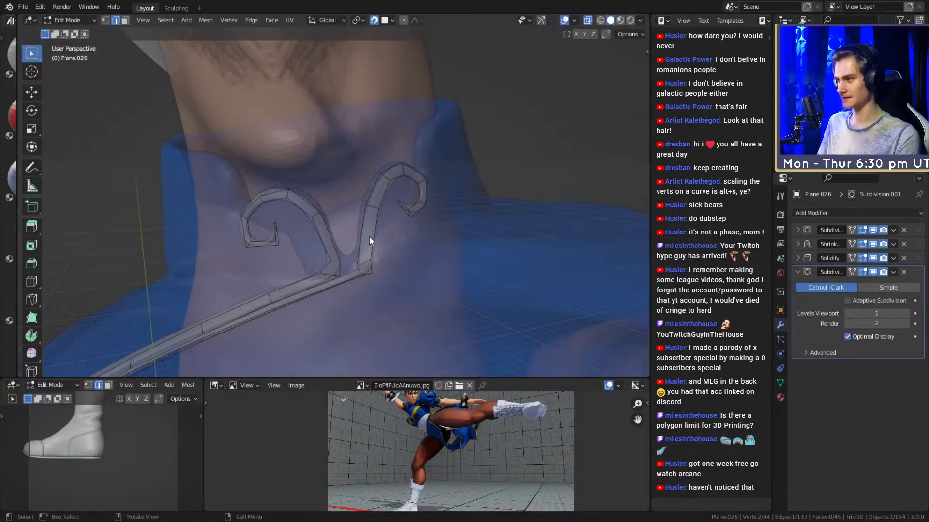
{"action": "key", "text": "Tab"}
{"action": "left_click", "coordinate": [447, 164]}
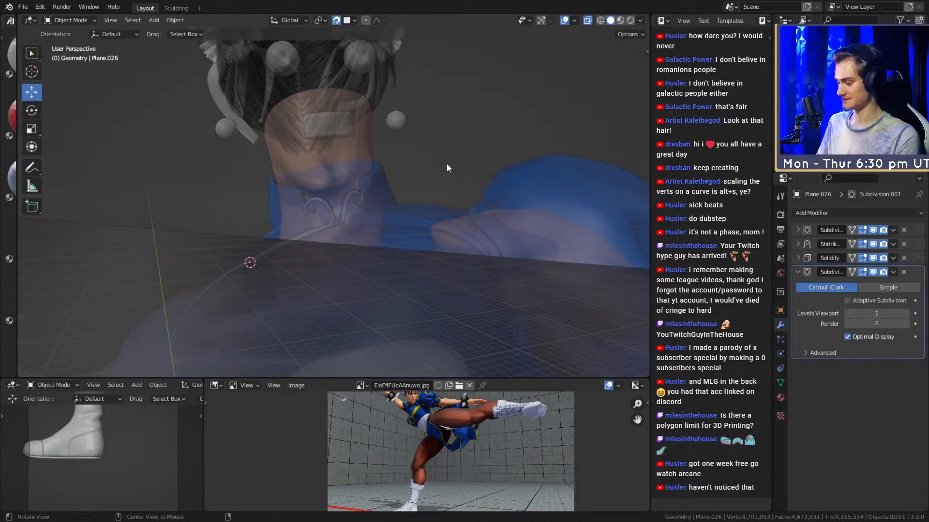
{"action": "key", "text": "alt+z"}
{"action": "scroll", "coordinate": [424, 223], "scroll_direction": "up", "scroll_amount": 3}
{"action": "middle_click_drag", "start_coordinate": [447, 164], "coordinate": [375, 229]}
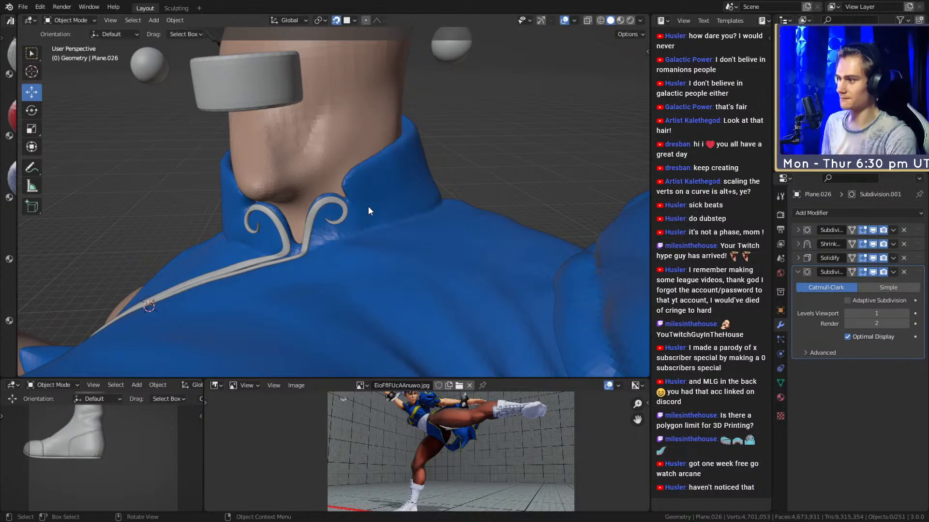
{"action": "scroll", "coordinate": [355, 233], "scroll_direction": "down", "scroll_amount": 8}
{"action": "scroll", "coordinate": [358, 271], "scroll_direction": "up", "scroll_amount": 6}
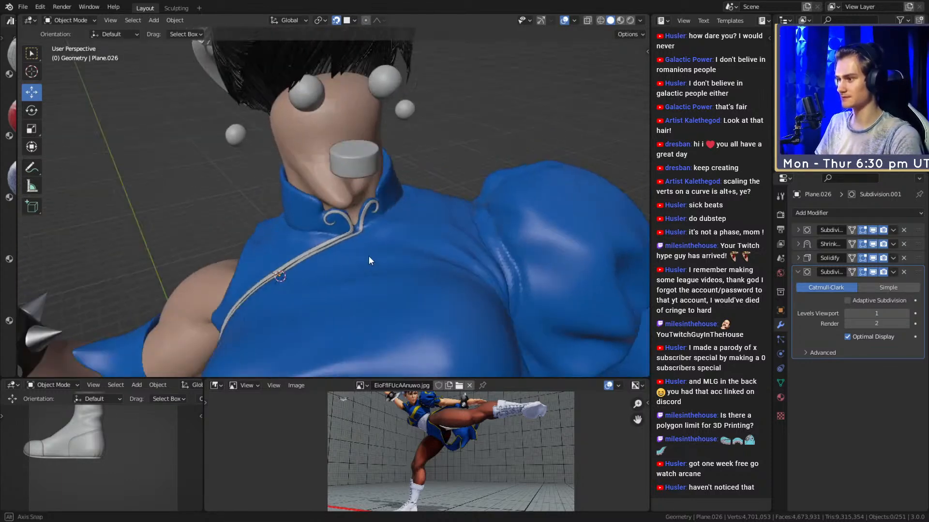
{"action": "middle_click_drag", "start_coordinate": [346, 280], "coordinate": [414, 235]}
{"action": "key", "text": "ctrl+s"}
Assign the existing Blue.001 material to the collar and chest trim and rename the material Gold.
{"action": "scroll", "coordinate": [409, 248], "scroll_direction": "up", "scroll_amount": 3}
{"action": "scroll", "coordinate": [409, 248], "scroll_direction": "up", "scroll_amount": 3}
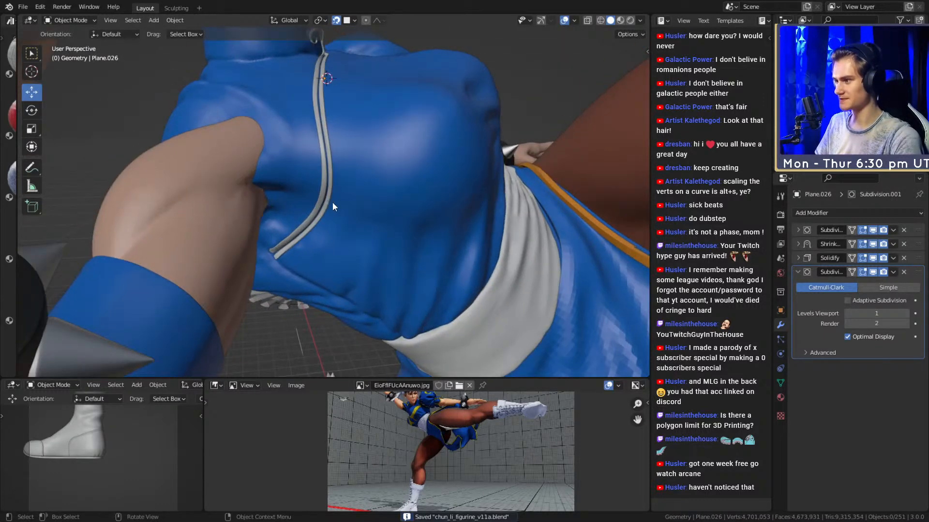
{"action": "left_click", "coordinate": [318, 196]}
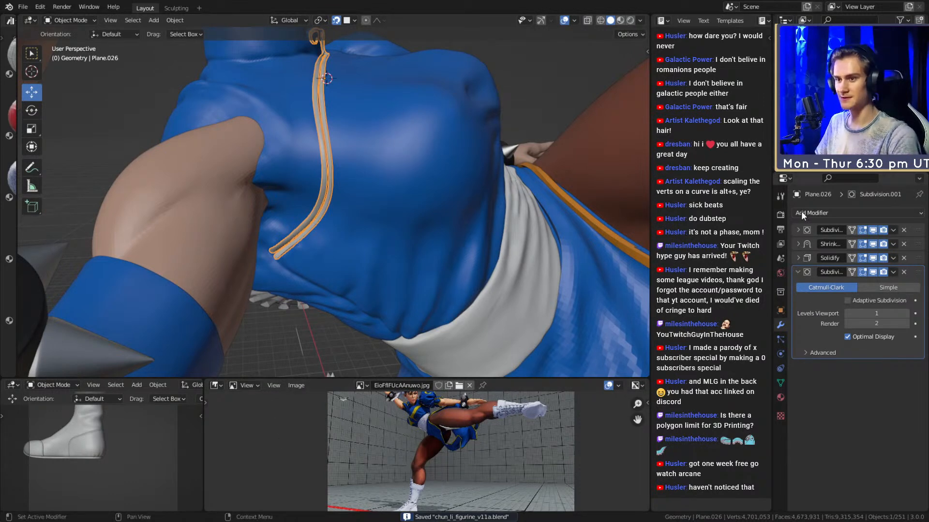
{"action": "middle_click_drag", "start_coordinate": [506, 213], "coordinate": [447, 244]}
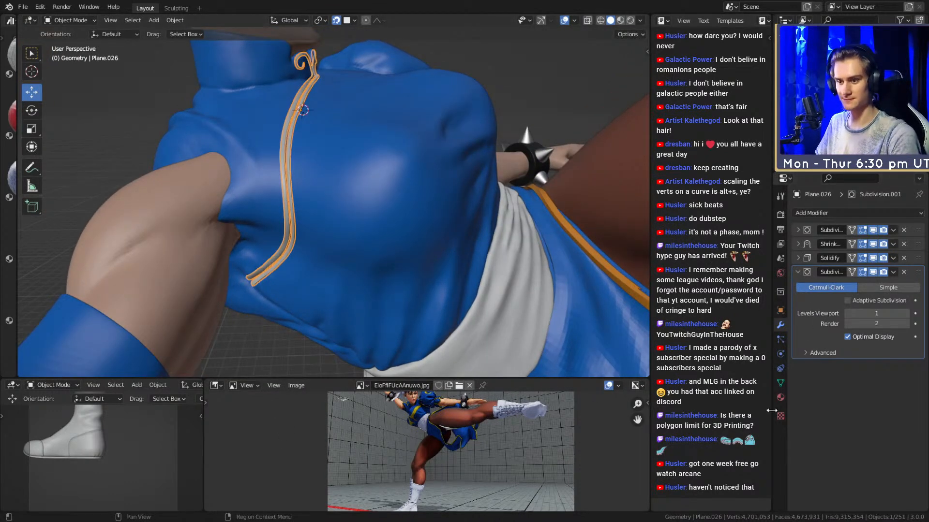
{"action": "left_click", "coordinate": [780, 397]}
{"action": "left_click", "coordinate": [798, 257]}
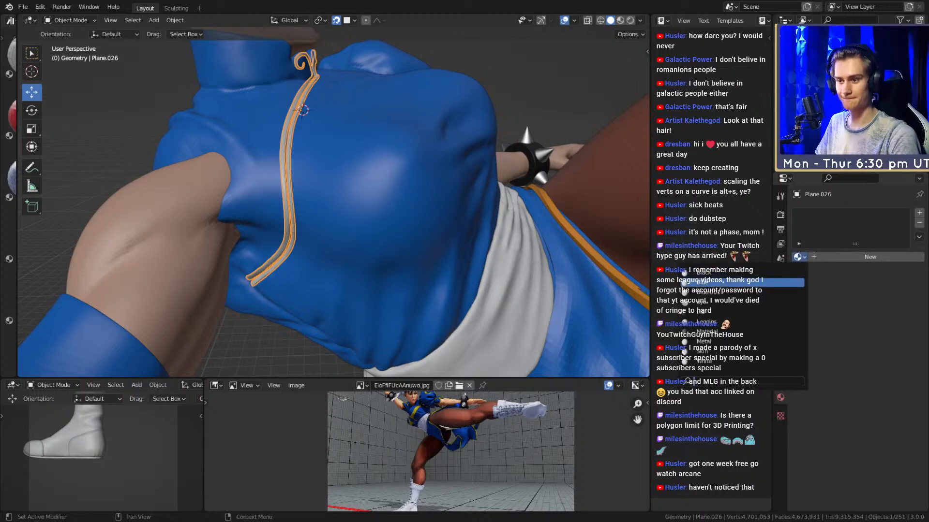
{"action": "left_click", "coordinate": [710, 292]}
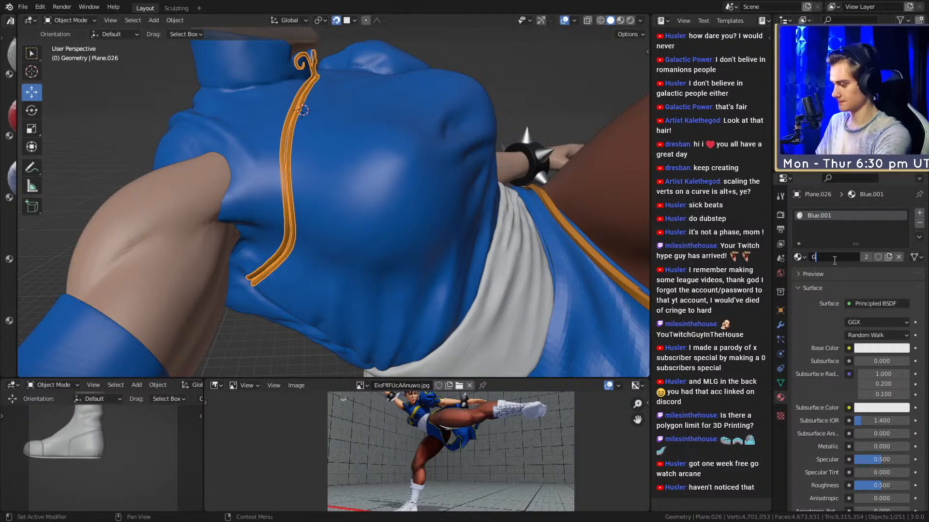
{"action": "middle_click_drag", "start_coordinate": [534, 77], "coordinate": [394, 207]}
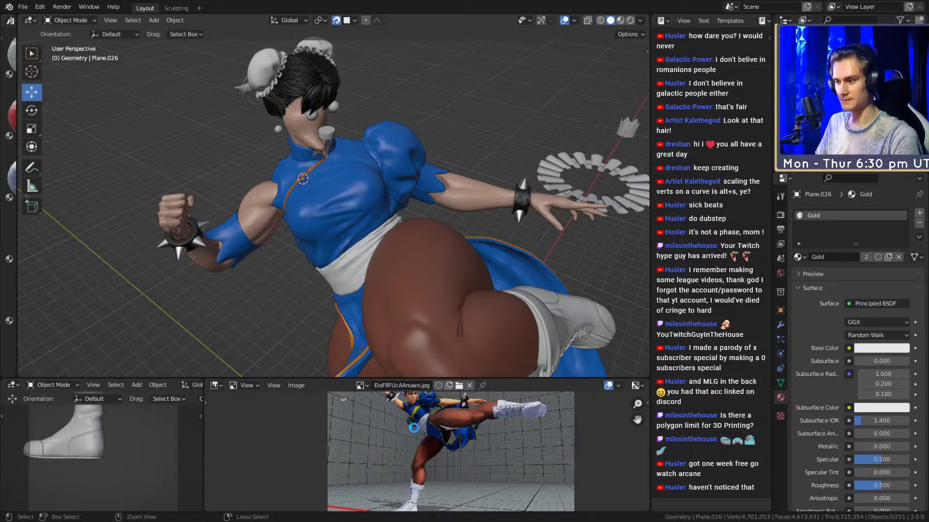
{"action": "scroll", "coordinate": [424, 430], "scroll_direction": "up", "scroll_amount": 5}
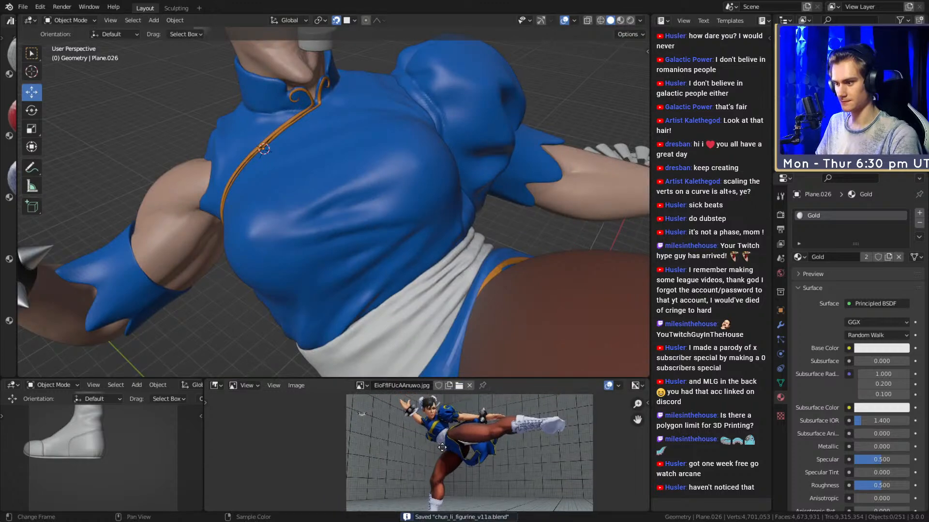
Enlarge the reference image around the chest trim and place the 3D cursor on the middle of the dress's chest.
{"action": "middle_click_drag", "start_coordinate": [422, 453], "coordinate": [446, 502]}
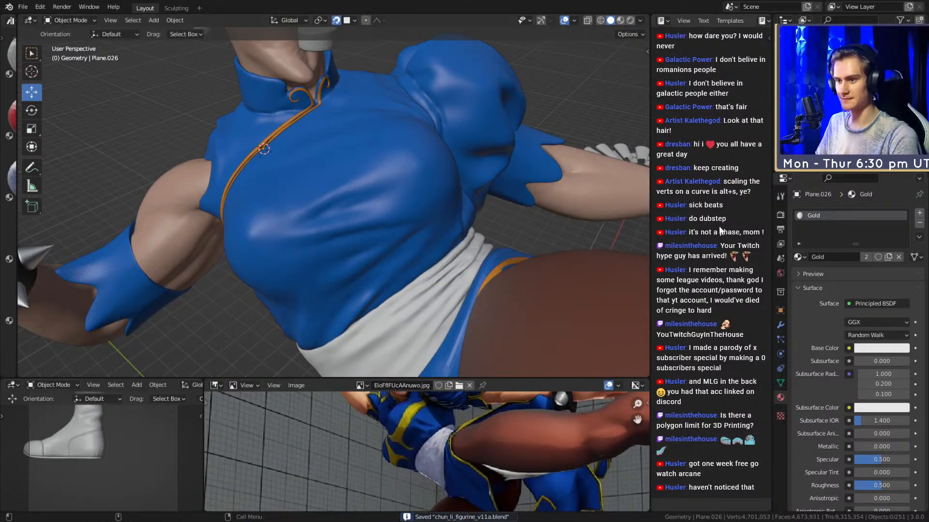
{"action": "scroll", "coordinate": [341, 216], "scroll_direction": "down", "scroll_amount": 5}
{"action": "middle_click_drag", "start_coordinate": [341, 217], "coordinate": [376, 242]}
{"action": "scroll", "coordinate": [364, 231], "scroll_direction": "up", "scroll_amount": 4}
{"action": "scroll", "coordinate": [384, 245], "scroll_direction": "up", "scroll_amount": 3}
{"action": "right_click", "coordinate": [314, 221], "text": "shift"}
{"action": "key", "text": "shift+a"}
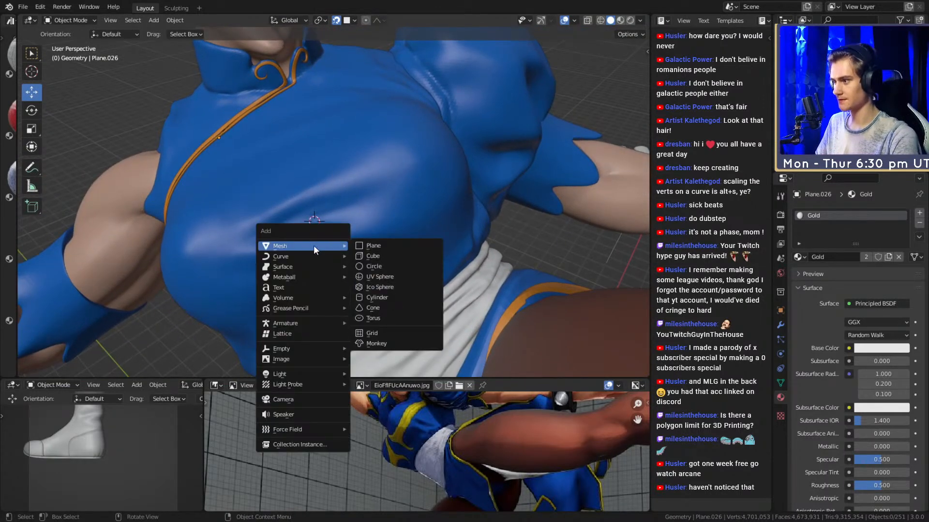
{"action": "left_click", "coordinate": [372, 244]}
{"action": "key", "text": "Delete"}
{"action": "middle_click_drag", "start_coordinate": [411, 231], "coordinate": [329, 195]}
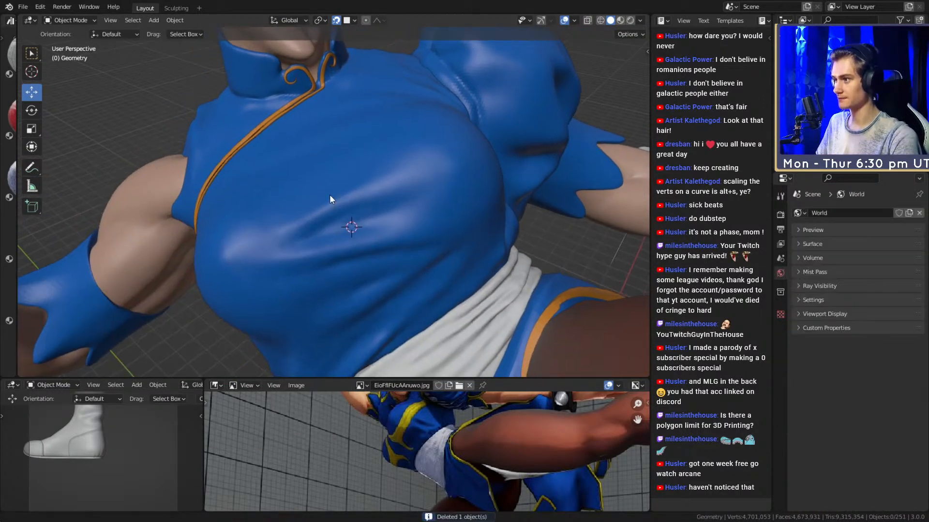
Duplicate the gold collar and chest trim object and delete all of the copy's mesh geometry in see-through display.
{"action": "left_click", "coordinate": [264, 124]}
{"action": "scroll", "coordinate": [280, 135], "scroll_direction": "down", "scroll_amount": 1}
{"action": "middle_click_drag", "start_coordinate": [300, 146], "coordinate": [352, 193]}
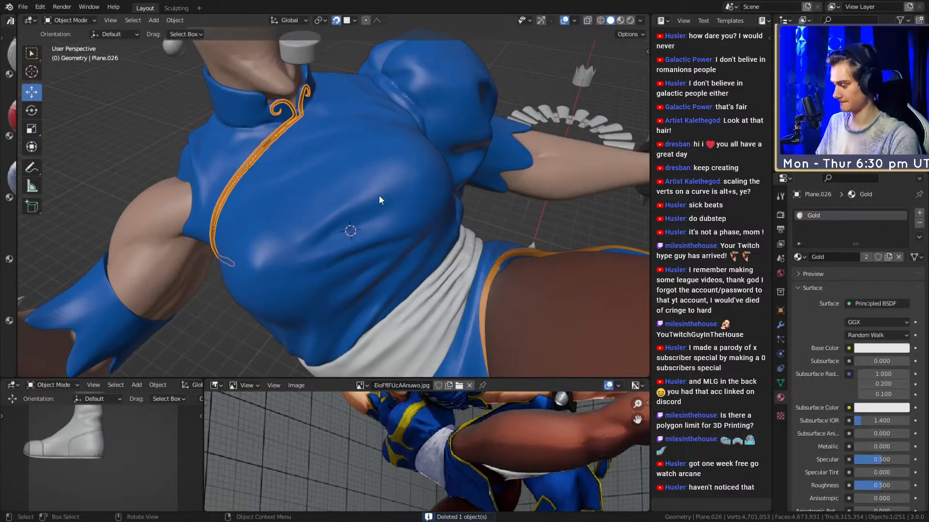
{"action": "key", "text": "ctrl+z"}
{"action": "key", "text": "ctrl+z"}
{"action": "key", "text": "ctrl+z"}
{"action": "key", "text": "ctrl+z"}
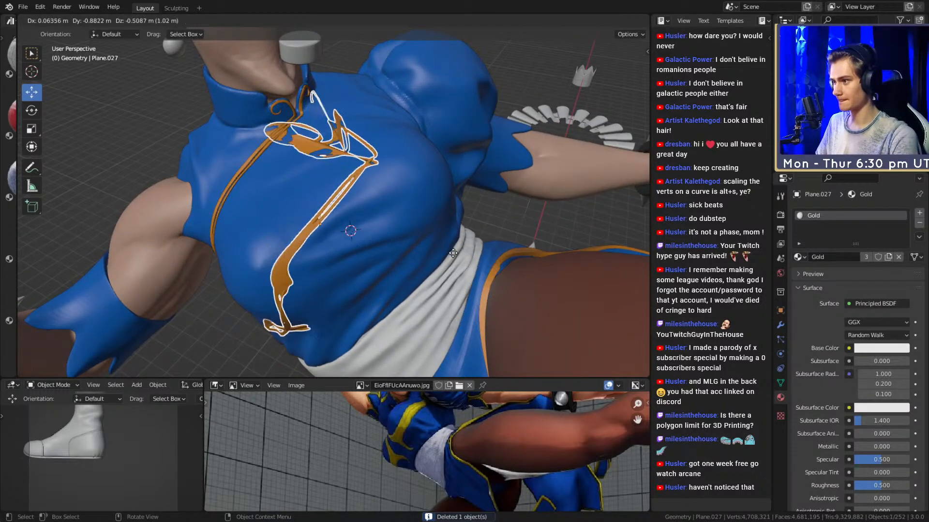
{"action": "mouse_move", "coordinate": [422, 243]}
{"action": "middle_mouse_down"}
{"action": "mouse_move", "coordinate": [427, 226]}
{"action": "mouse_move", "coordinate": [419, 240]}
{"action": "mouse_move", "coordinate": [420, 231]}
{"action": "middle_mouse_up"}
{"action": "key", "text": "alt+z"}
{"action": "key", "text": "a"}
{"action": "key", "text": "x"}
{"action": "left_click", "coordinate": [385, 216]}
Add a plane at the 3D cursor inside the emptied trim object and scale it to 0.225.
{"action": "key", "text": "shift+a"}
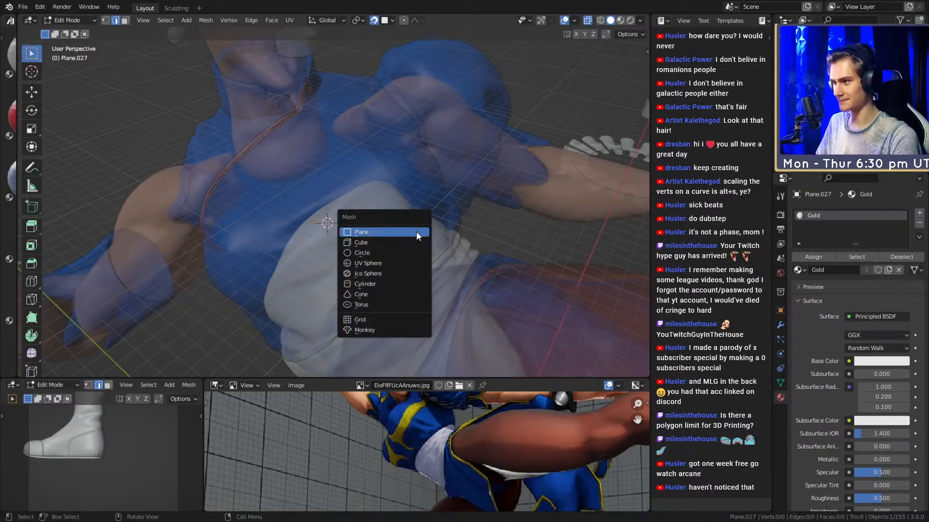
{"action": "left_click", "coordinate": [416, 231]}
{"action": "key", "text": "alt+z"}
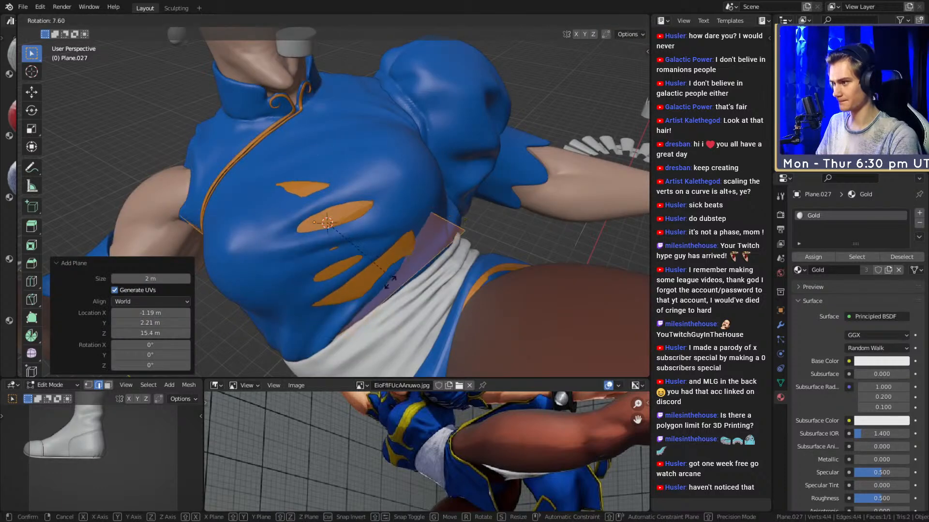
{"action": "key", "text": "s"}
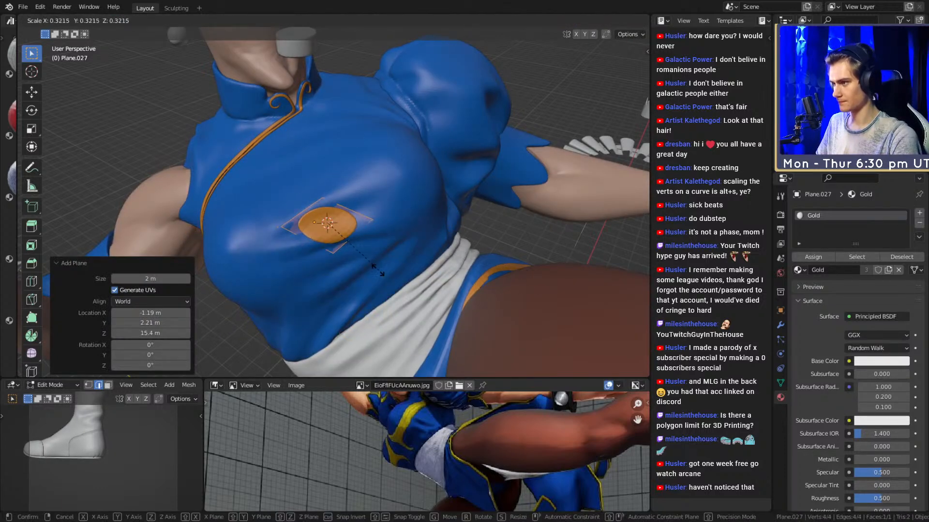
{"action": "left_click", "coordinate": [346, 265]}
Rotate the small plane to suit the chest surface and scale it to 0.722.
{"action": "middle_click_drag", "start_coordinate": [403, 250], "coordinate": [406, 245]}
{"action": "scroll", "coordinate": [442, 238], "scroll_direction": "up", "scroll_amount": 3}
{"action": "key", "text": "r"}
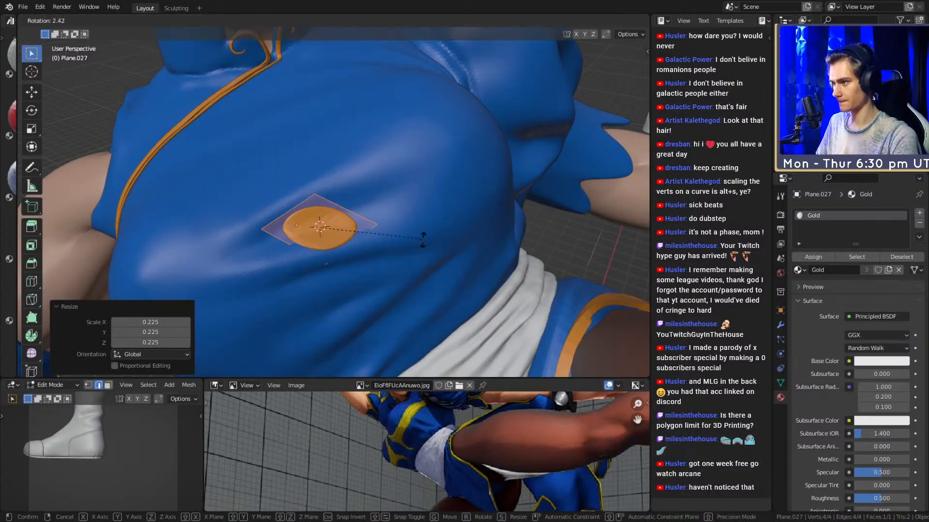
{"action": "left_click", "coordinate": [474, 264]}
{"action": "key", "text": "s"}
{"action": "left_click", "coordinate": [438, 262]}
Move and rotate the plane's opposite edges one after the other so it sits beneath the figure's left breast.
{"action": "scroll", "coordinate": [396, 261], "scroll_direction": "down", "scroll_amount": 3}
{"action": "middle_click_drag", "start_coordinate": [438, 262], "coordinate": [296, 213]}
{"action": "scroll", "coordinate": [394, 257], "scroll_direction": "up", "scroll_amount": 3}
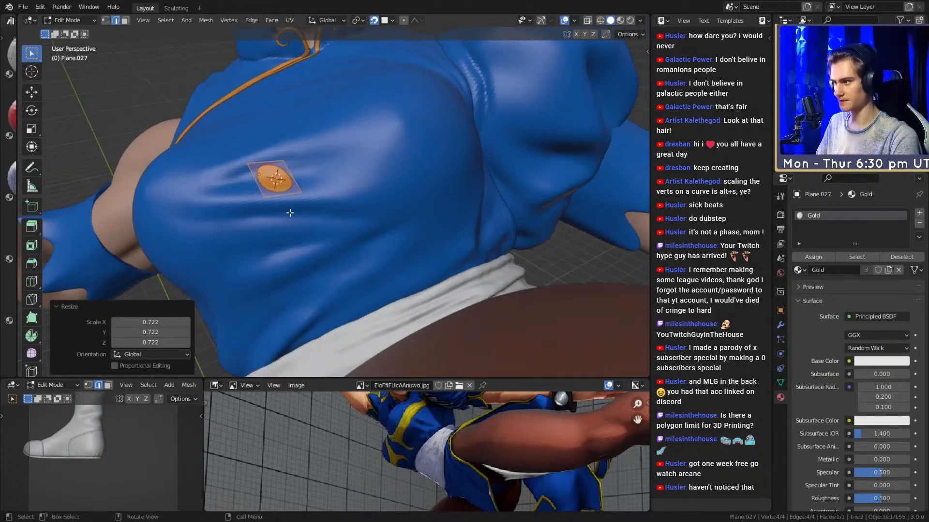
{"action": "key", "text": "g"}
{"action": "left_click", "coordinate": [425, 165]}
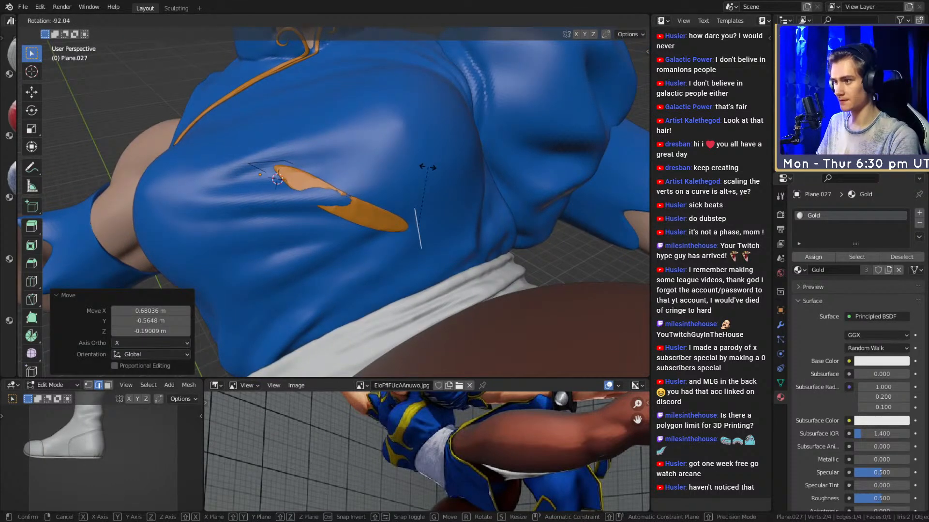
{"action": "key", "text": "g"}
{"action": "left_click", "coordinate": [283, 162]}
{"action": "key", "text": "g"}
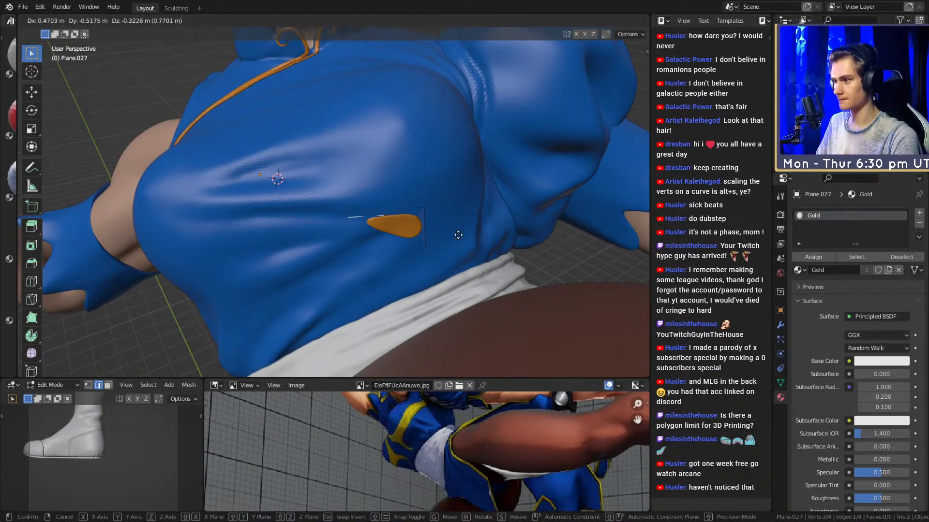
{"action": "key", "text": "r"}
{"action": "left_click", "coordinate": [456, 235]}
Rotate the outer edge of the small plane and nudge it along the dress surface beneath the left breast.
{"action": "middle_click_drag", "start_coordinate": [435, 227], "coordinate": [400, 222]}
{"action": "key", "text": "g"}
{"action": "right_click", "coordinate": [412, 216]}
{"action": "key", "text": "r"}
{"action": "left_click", "coordinate": [388, 244]}
{"action": "scroll", "coordinate": [407, 213], "scroll_direction": "up", "scroll_amount": 3}
{"action": "key", "text": "g"}
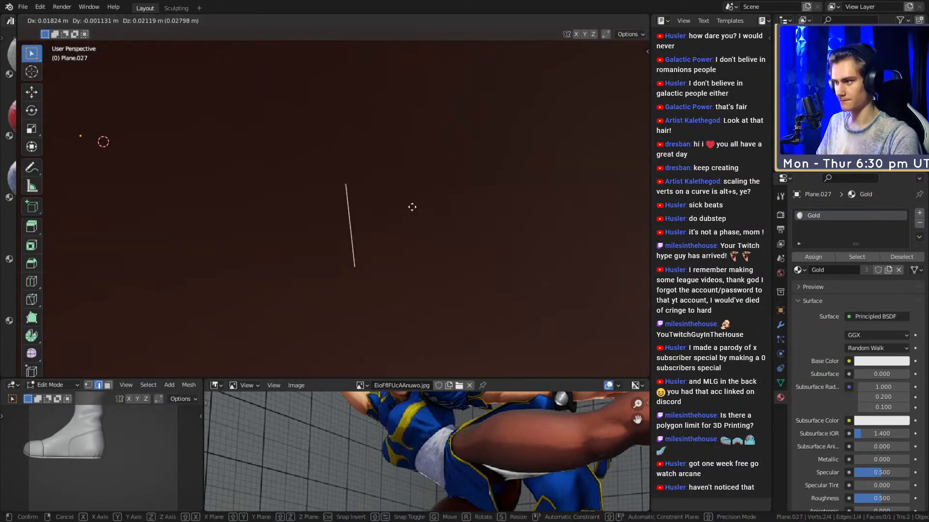
{"action": "left_click", "coordinate": [414, 198]}
{"action": "scroll", "coordinate": [383, 207], "scroll_direction": "down", "scroll_amount": 6}
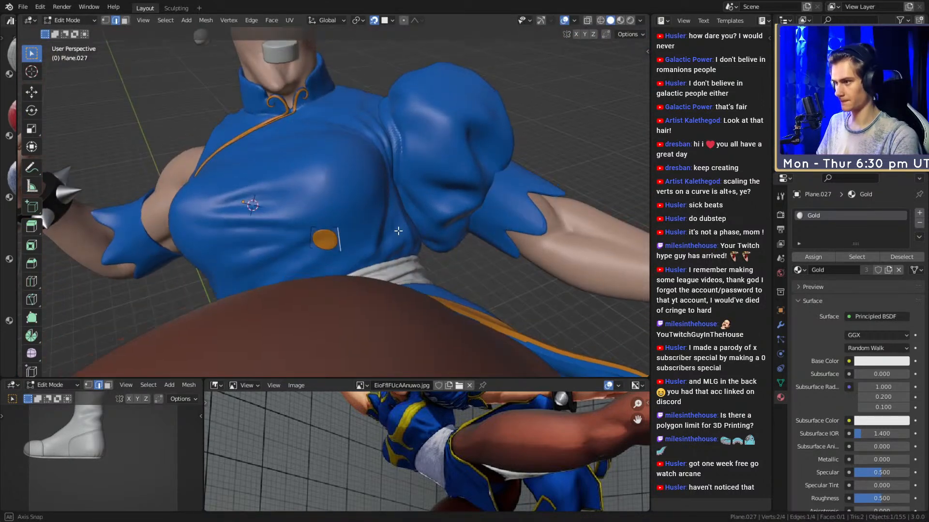
{"action": "key", "text": "g"}
{"action": "left_click", "coordinate": [401, 229]}
Scale the plane's outer edge and extrude it twice to form a strip running around the side of the chest.
{"action": "middle_click_drag", "start_coordinate": [401, 229], "coordinate": [365, 245]}
{"action": "left_click", "coordinate": [382, 221]}
{"action": "key", "text": "s"}
{"action": "left_click", "coordinate": [406, 244]}
{"action": "key", "text": "e"}
{"action": "left_click", "coordinate": [464, 238]}
{"action": "middle_click_drag", "start_coordinate": [458, 239], "coordinate": [464, 213]}
{"action": "key", "text": "e"}
Leave mesh editing and hide the left puffed shoulder pad.
{"action": "key", "text": "Tab"}
{"action": "left_click", "coordinate": [479, 211]}
{"action": "key", "text": "Delete"}
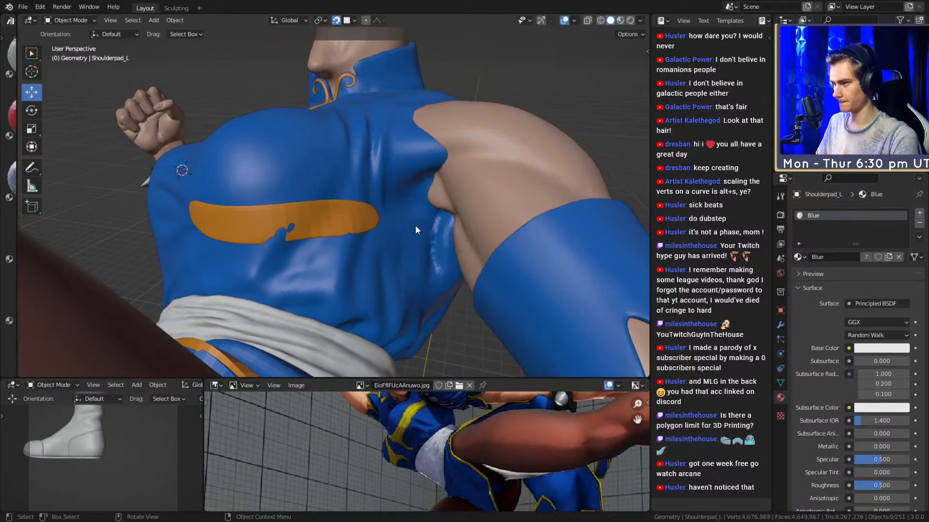
Reposition and rotate the gold strip's end edge around the side of the torso below the armpit.
{"action": "left_click", "coordinate": [365, 221]}
{"action": "key", "text": "Tab"}
{"action": "mouse_move", "coordinate": [460, 215]}
{"action": "middle_mouse_down"}
{"action": "mouse_move", "coordinate": [446, 212]}
{"action": "mouse_move", "coordinate": [477, 213]}
{"action": "middle_mouse_up"}
{"action": "key", "text": "e"}
{"action": "left_click", "coordinate": [486, 217]}
{"action": "key", "text": "r"}
{"action": "left_click", "coordinate": [478, 213]}
{"action": "key", "text": "g"}
{"action": "left_click", "coordinate": [484, 198]}
{"action": "key", "text": "r"}
{"action": "left_click", "coordinate": [353, 218]}
Add a loop cut across the strip's outer segment, rotate the new edge 6°, and leave mesh editing with see-through display off.
{"action": "middle_click_drag", "start_coordinate": [353, 218], "coordinate": [384, 228]}
{"action": "key", "text": "alt+z"}
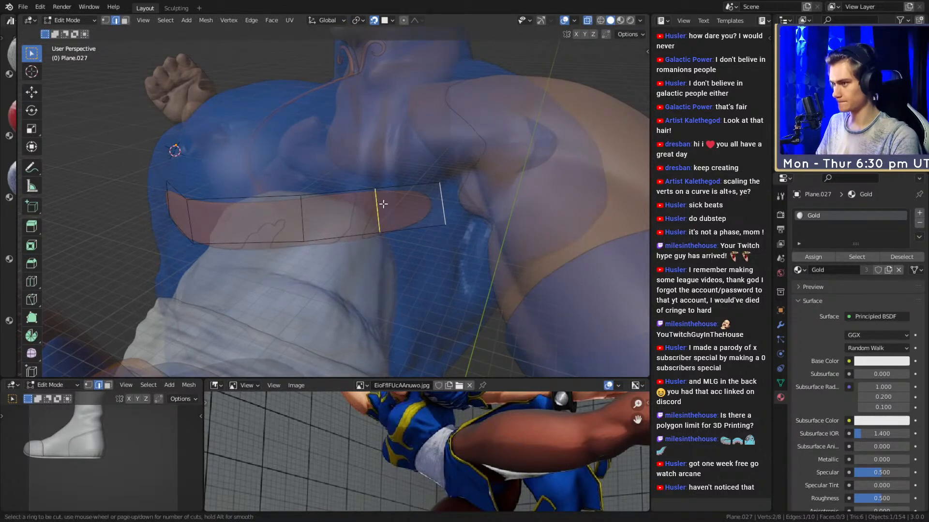
{"action": "left_click", "coordinate": [432, 203]}
{"action": "key", "text": "r"}
{"action": "left_click", "coordinate": [425, 215]}
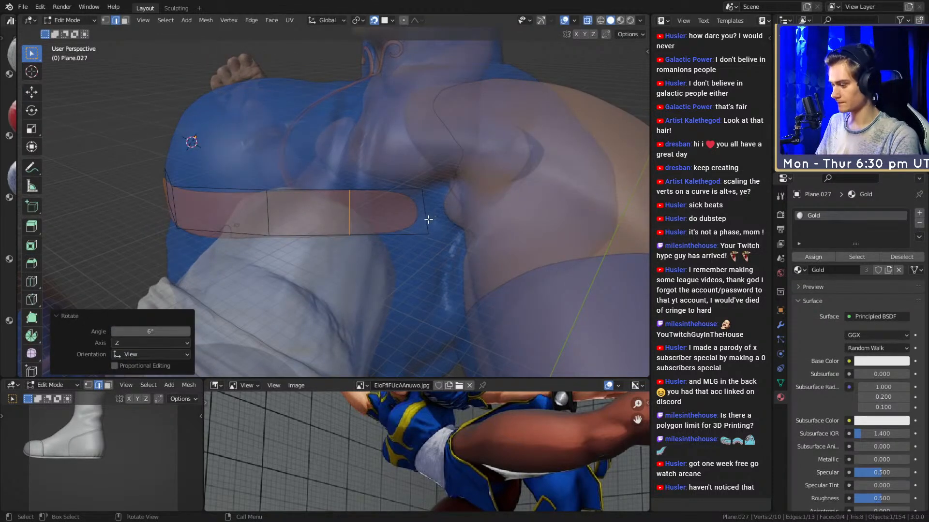
{"action": "key", "text": "alt+z"}
{"action": "middle_click_drag", "start_coordinate": [330, 232], "coordinate": [402, 220]}
{"action": "key", "text": "Tab"}
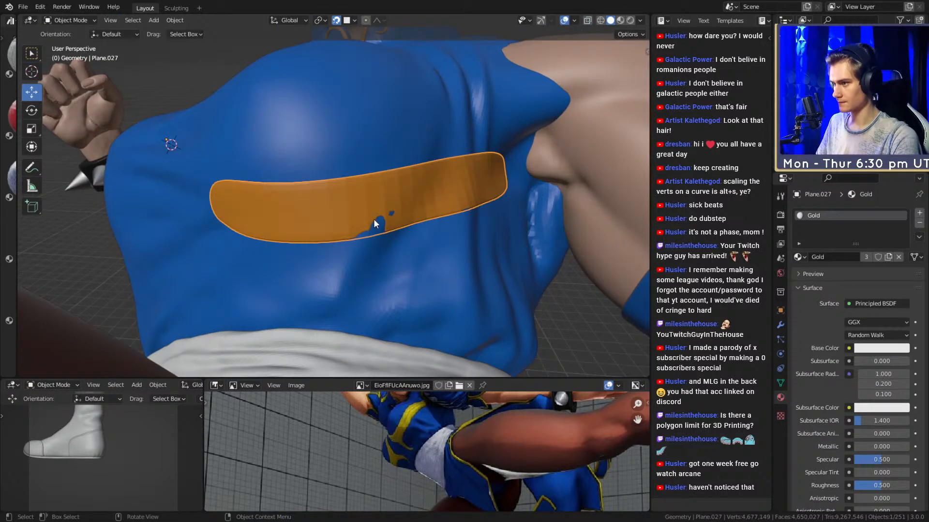
Add another loop cut to the strip and move its front edge beneath the breast, rotating it 6.21°.
{"action": "key", "text": "Tab"}
{"action": "left_click", "coordinate": [353, 191]}
{"action": "right_click", "coordinate": [352, 191]}
{"action": "middle_click_drag", "start_coordinate": [353, 191], "coordinate": [441, 223]}
{"action": "key", "text": "g"}
{"action": "left_click", "coordinate": [384, 218]}
{"action": "key", "text": "r"}
{"action": "left_click", "coordinate": [430, 182]}
{"action": "key", "text": "r"}
{"action": "left_click", "coordinate": [373, 209]}
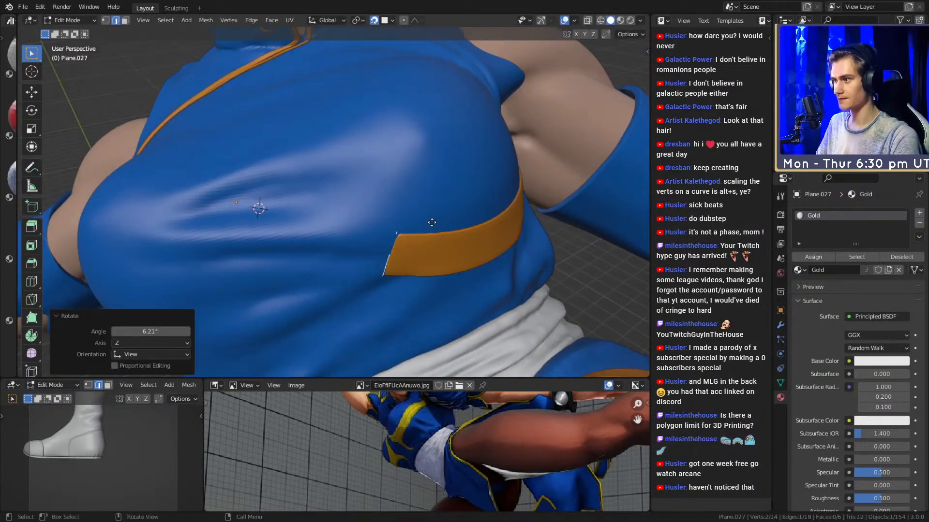
Bend the strip's front end toward the middle of the chest by moving and rotating its edge.
{"action": "key", "text": "e"}
{"action": "left_click", "coordinate": [362, 135]}
{"action": "middle_click_drag", "start_coordinate": [362, 134], "coordinate": [436, 272]}
{"action": "key", "text": "r"}
{"action": "left_click", "coordinate": [366, 267]}
{"action": "key", "text": "g"}
{"action": "left_click", "coordinate": [433, 222]}
Extrude the strip's front edge up the chest, rotate the new edge 78.6° and scale it to 0.077 for a pointed tip.
{"action": "left_click", "coordinate": [484, 149]}
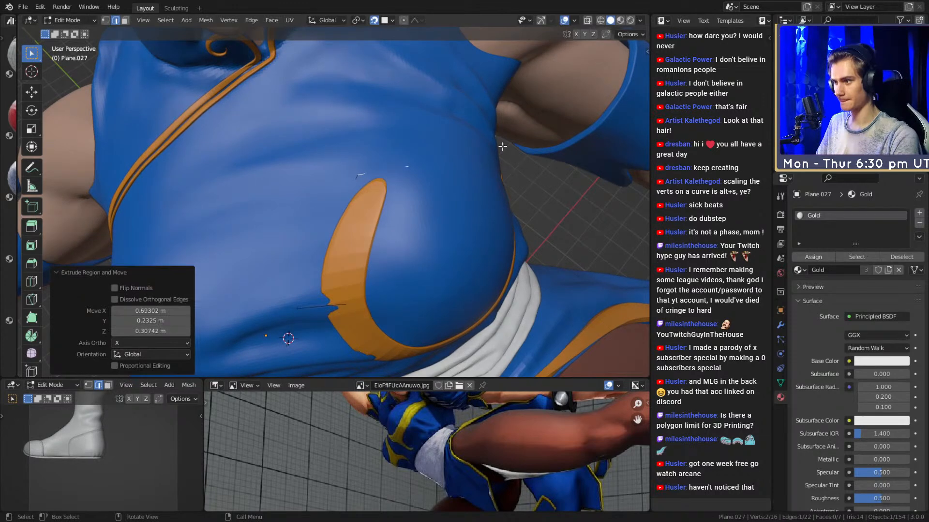
{"action": "key", "text": "r"}
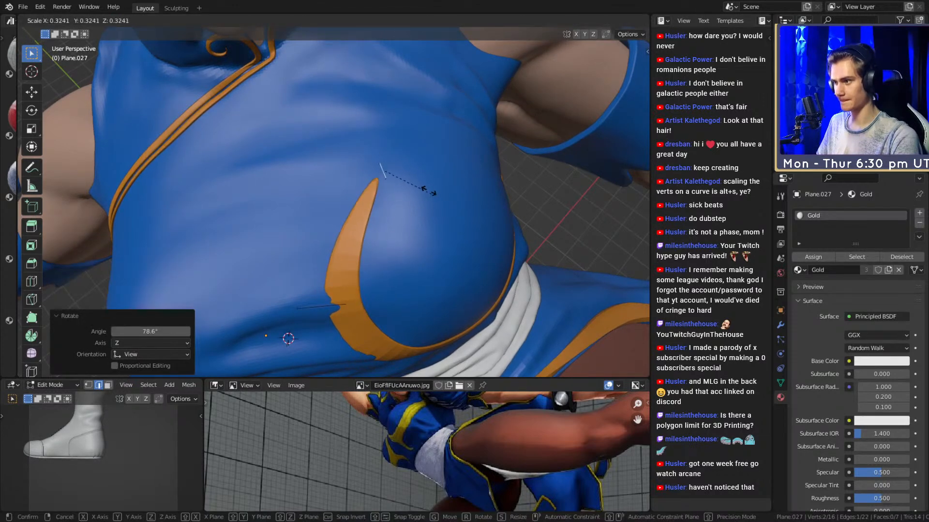
{"action": "left_click", "coordinate": [391, 166]}
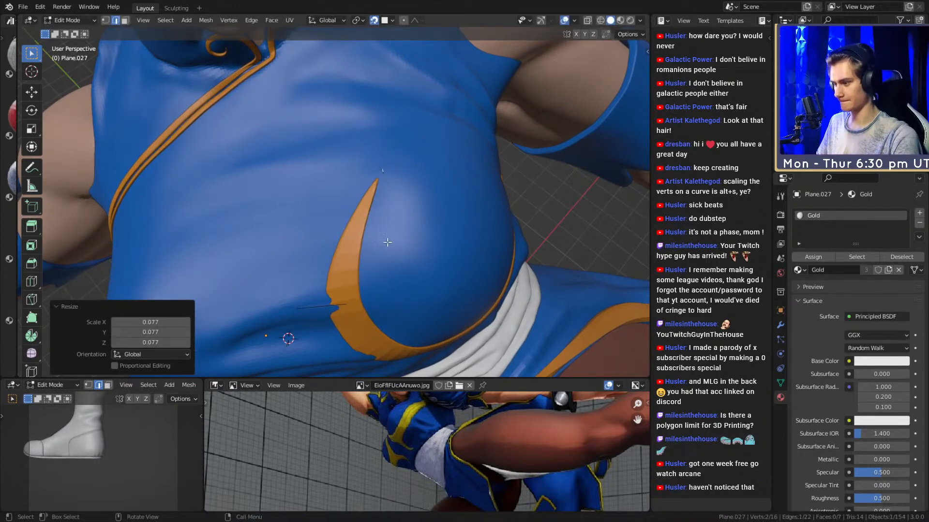
Add a loop cut across the tapered segment below the tip, then rotate and move the new edge into a curve.
{"action": "left_click", "coordinate": [356, 242]}
{"action": "right_click", "coordinate": [358, 242]}
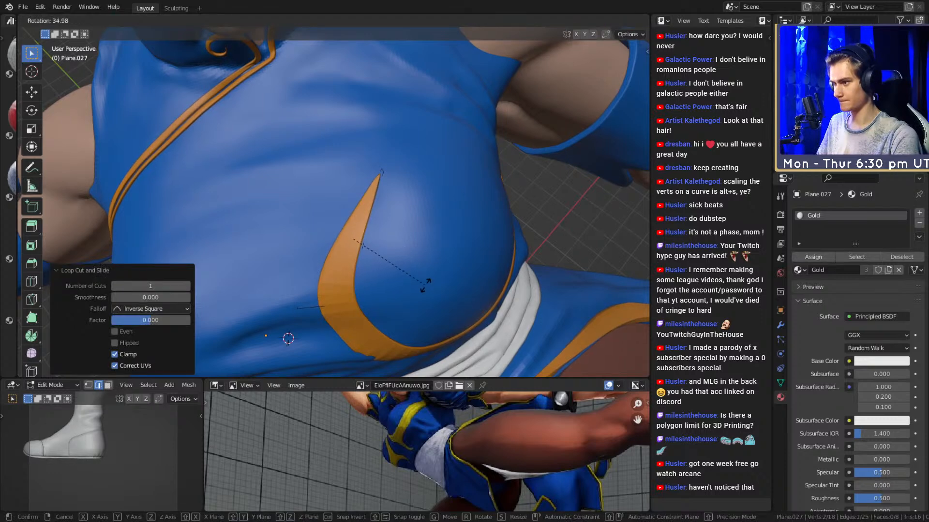
{"action": "key", "text": "g"}
{"action": "left_click", "coordinate": [410, 259]}
Move the upper edges of the crescent strip so it curves smoothly around the inner side of the breast.
{"action": "middle_click_drag", "start_coordinate": [382, 173], "coordinate": [390, 222]}
{"action": "left_click", "coordinate": [430, 231]}
{"action": "key", "text": "g"}
{"action": "left_click", "coordinate": [385, 221]}
{"action": "middle_click_drag", "start_coordinate": [362, 271], "coordinate": [389, 249]}
{"action": "scroll", "coordinate": [373, 227], "scroll_direction": "down", "scroll_amount": 5}
{"action": "scroll", "coordinate": [394, 227], "scroll_direction": "up", "scroll_amount": 5}
{"action": "middle_click_drag", "start_coordinate": [442, 275], "coordinate": [435, 266]}
{"action": "key", "text": "g"}
{"action": "left_click", "coordinate": [435, 266]}
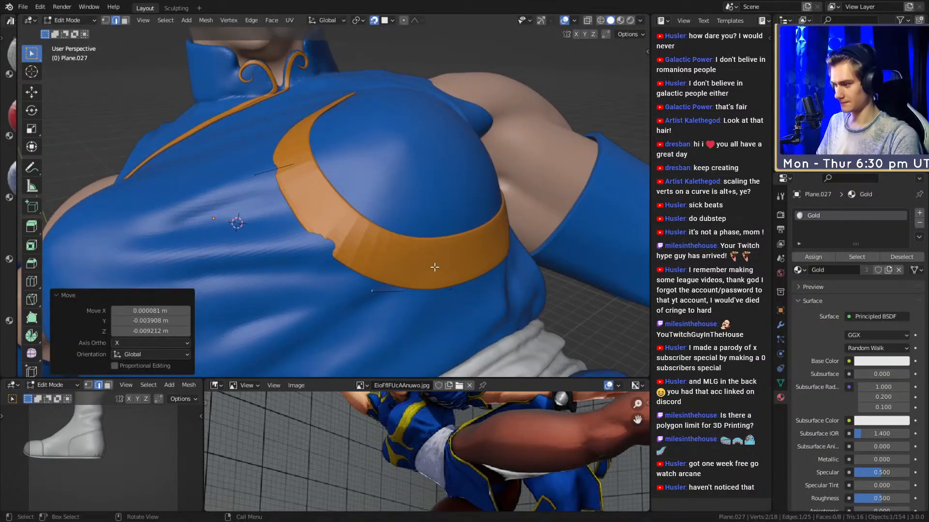
Add a loop cut at the crescent's lower inner bend and move the new edge outward to round the curve.
{"action": "key", "text": "alt+z"}
{"action": "key", "text": "alt+z"}
{"action": "left_click", "coordinate": [315, 210]}
{"action": "right_click", "coordinate": [316, 210]}
{"action": "middle_click_drag", "start_coordinate": [373, 202], "coordinate": [373, 225]}
{"action": "key", "text": "g"}
{"action": "left_click", "coordinate": [343, 205]}
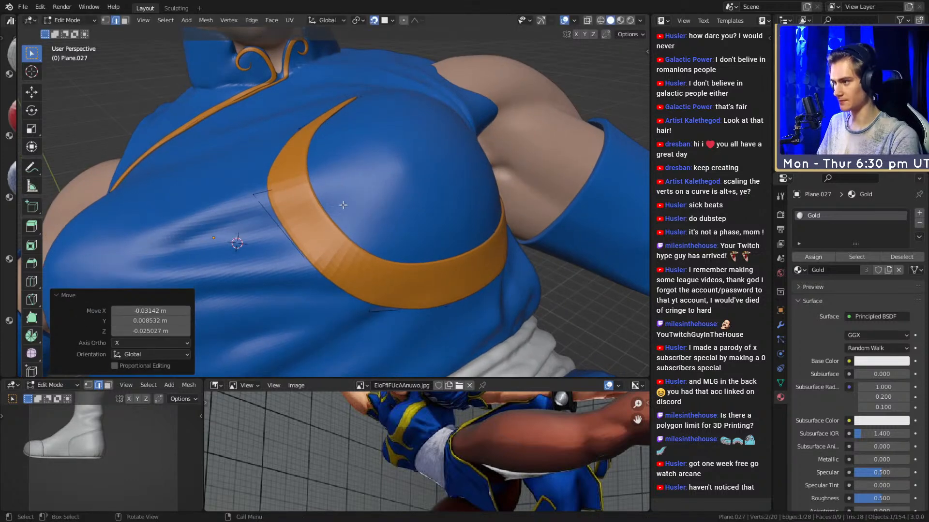
Reposition the cross edges along the crescent's lower bend to even out its width and curvature.
{"action": "middle_click_drag", "start_coordinate": [279, 187], "coordinate": [368, 269]}
{"action": "left_click", "coordinate": [370, 210]}
{"action": "key", "text": "g"}
{"action": "left_click", "coordinate": [371, 254]}
{"action": "middle_click_drag", "start_coordinate": [373, 224], "coordinate": [429, 241]}
{"action": "key", "text": "g"}
{"action": "left_click", "coordinate": [387, 230]}
{"action": "key", "text": "g"}
{"action": "left_click", "coordinate": [383, 247]}
{"action": "left_click", "coordinate": [387, 258]}
Adjust a single vertex at the crescent's lower bend in vertex selection mode and leave mesh editing.
{"action": "key", "text": "1"}
{"action": "left_click", "coordinate": [375, 243]}
{"action": "key", "text": "g"}
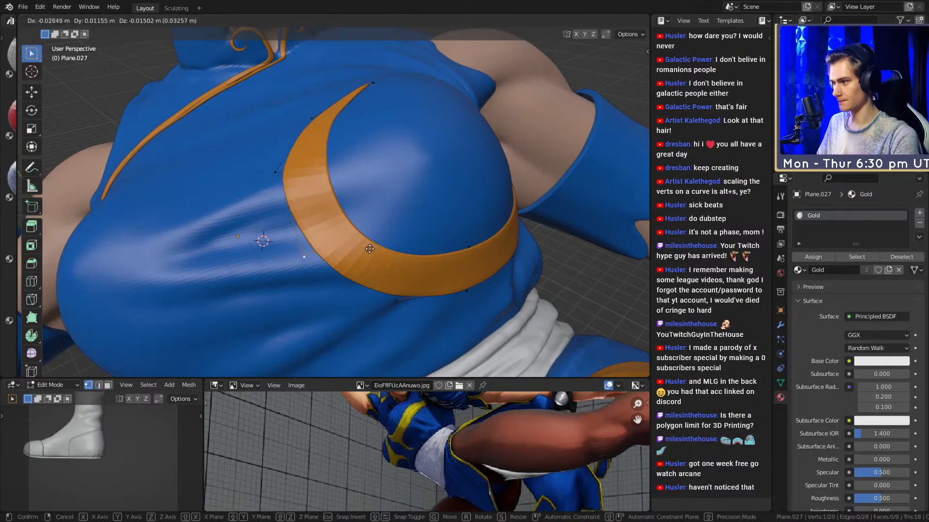
{"action": "left_click", "coordinate": [369, 249]}
{"action": "middle_click_drag", "start_coordinate": [370, 248], "coordinate": [448, 197]}
{"action": "scroll", "coordinate": [420, 226], "scroll_direction": "down", "scroll_amount": 6}
{"action": "key", "text": "Tab"}
{"action": "scroll", "coordinate": [361, 251], "scroll_direction": "down", "scroll_amount": 5}
{"action": "scroll", "coordinate": [427, 254], "scroll_direction": "up", "scroll_amount": 5}
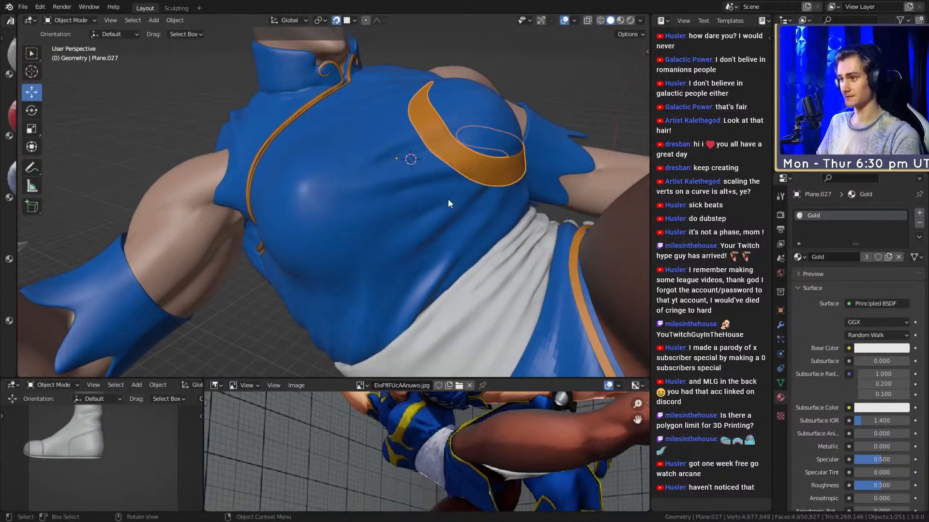
Duplicate the crescent's lower face within the same mesh and place the copy beneath the opposite breast.
{"action": "key", "text": "Tab"}
{"action": "scroll", "coordinate": [420, 251], "scroll_direction": "up", "scroll_amount": 3}
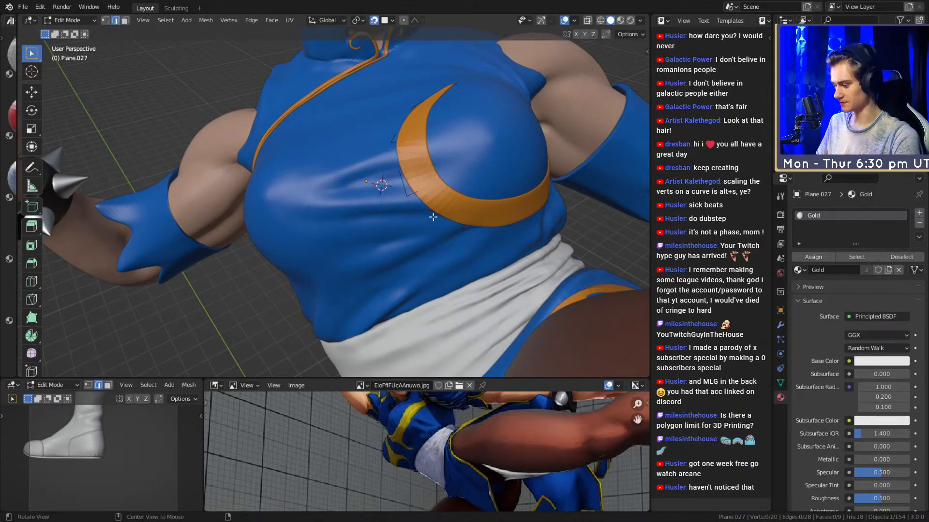
{"action": "key", "text": "alt+z"}
{"action": "middle_click_drag", "start_coordinate": [432, 161], "coordinate": [436, 194]}
{"action": "left_click", "coordinate": [419, 183], "text": "shift"}
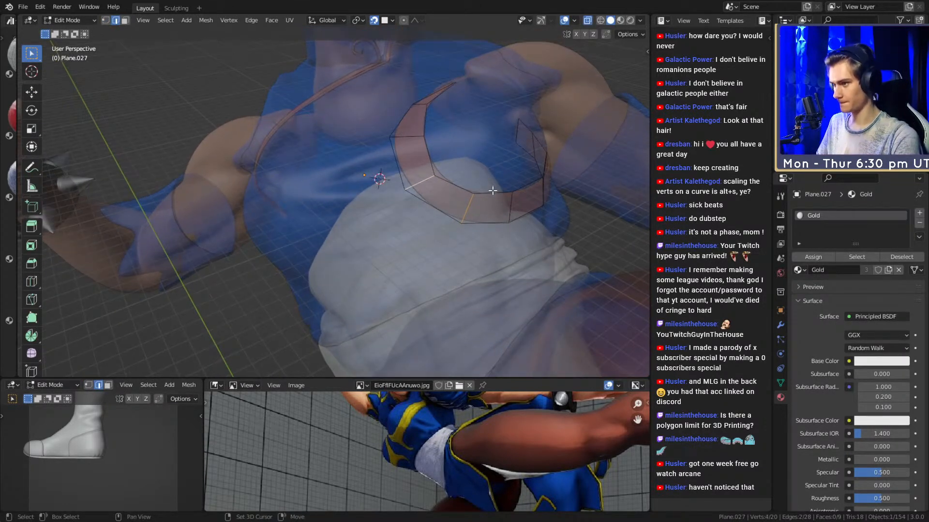
{"action": "left_click", "coordinate": [405, 246]}
{"action": "middle_click_drag", "start_coordinate": [416, 254], "coordinate": [443, 243]}
{"action": "key", "text": "ctrl+z"}
{"action": "scroll", "coordinate": [443, 242], "scroll_direction": "up", "scroll_amount": 2}
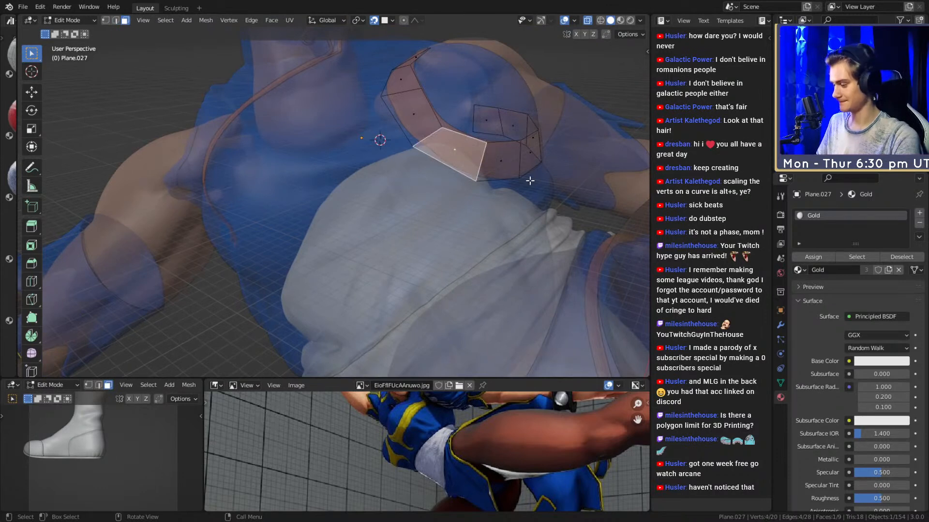
{"action": "left_click", "coordinate": [419, 242]}
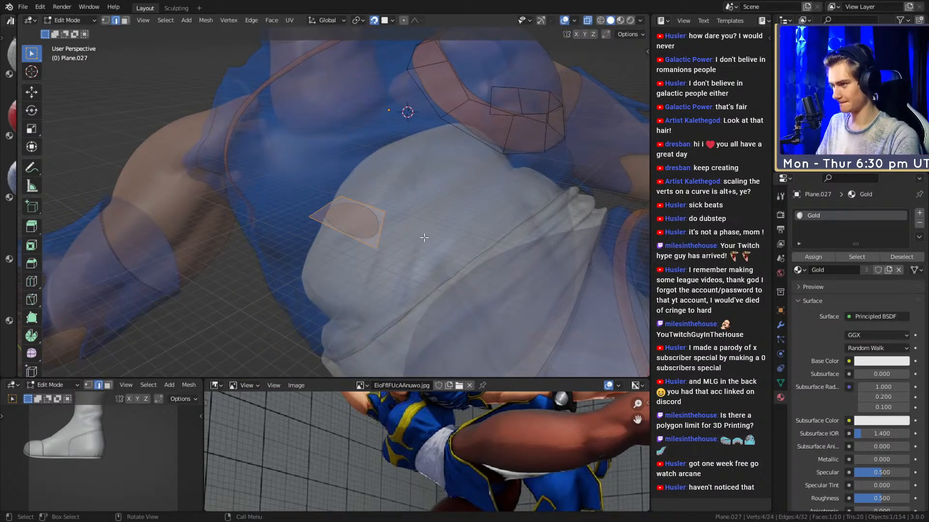
{"action": "key", "text": "alt+z"}
{"action": "mouse_move", "coordinate": [423, 245]}
{"action": "middle_mouse_down"}
{"action": "mouse_move", "coordinate": [435, 235]}
{"action": "mouse_move", "coordinate": [415, 234]}
{"action": "middle_mouse_up"}
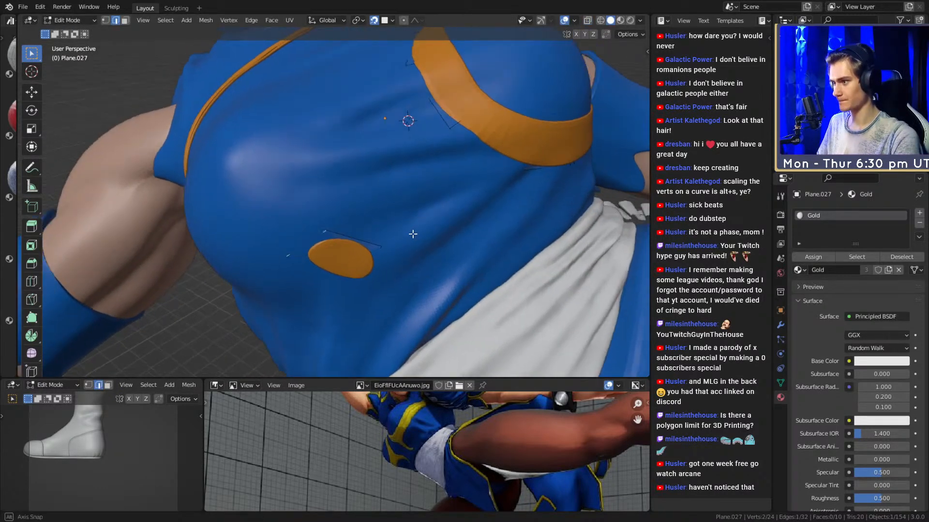
Move and rotate the upper edge of the copied gold face beneath the breast, undoing the last two adjustments.
{"action": "scroll", "coordinate": [415, 232], "scroll_direction": "up", "scroll_amount": 2}
{"action": "key", "text": "g"}
{"action": "left_click", "coordinate": [470, 148]}
{"action": "middle_click_drag", "start_coordinate": [470, 147], "coordinate": [423, 220]}
{"action": "key", "text": "g"}
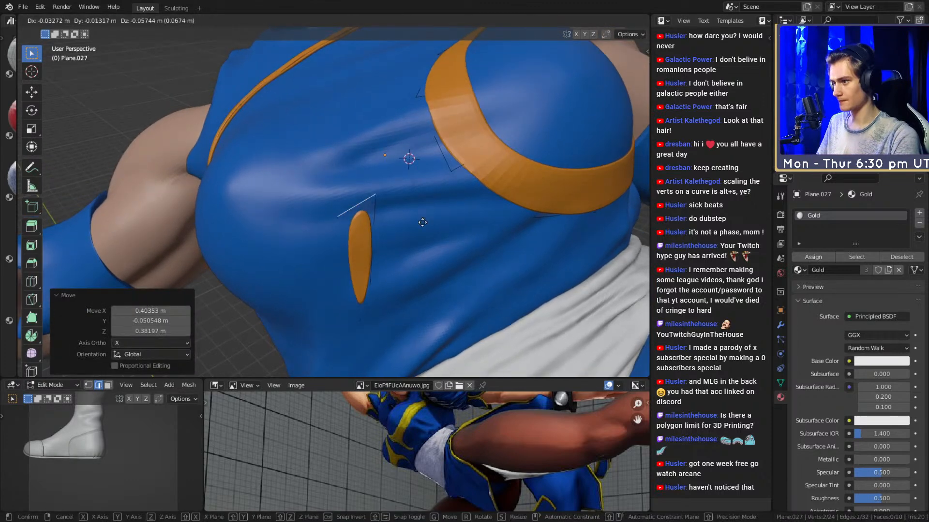
{"action": "left_click", "coordinate": [423, 250]}
{"action": "left_click", "coordinate": [433, 244]}
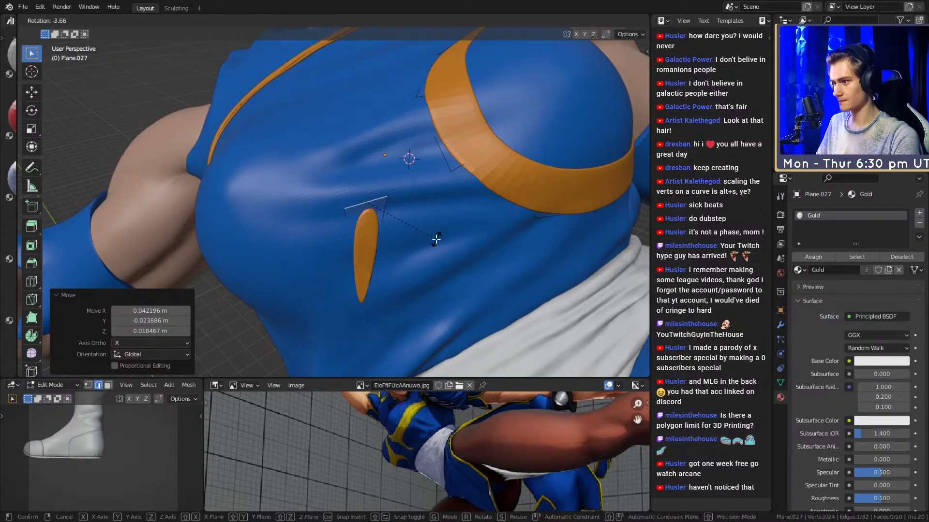
{"action": "key", "text": "ctrl+z"}
{"action": "key", "text": "ctrl+z"}
Rotate the copied gold face's upper edge using X-ray display to even out the piece, and leave mesh editing.
{"action": "key", "text": "alt+z"}
{"action": "middle_click_drag", "start_coordinate": [396, 312], "coordinate": [415, 254]}
{"action": "key", "text": "r"}
{"action": "left_click", "coordinate": [359, 334]}
{"action": "middle_click_drag", "start_coordinate": [358, 333], "coordinate": [379, 240]}
{"action": "key", "text": "alt+z"}
{"action": "scroll", "coordinate": [412, 247], "scroll_direction": "down", "scroll_amount": 3}
{"action": "scroll", "coordinate": [397, 242], "scroll_direction": "up", "scroll_amount": 6}
{"action": "key", "text": "Tab"}
Try mirroring the gold trim with a Mirror modifier that uses Top as the mirror object.
{"action": "left_click", "coordinate": [411, 271]}
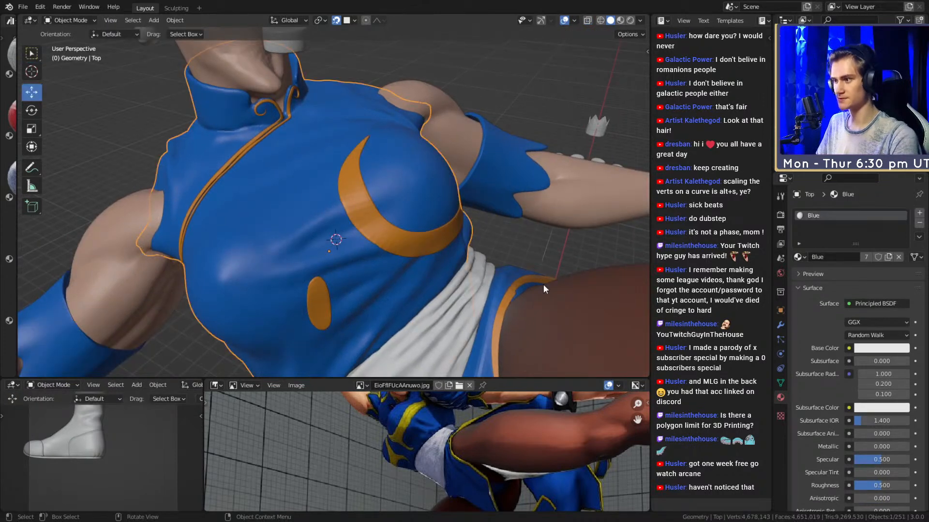
{"action": "key", "text": "ctrl+m"}
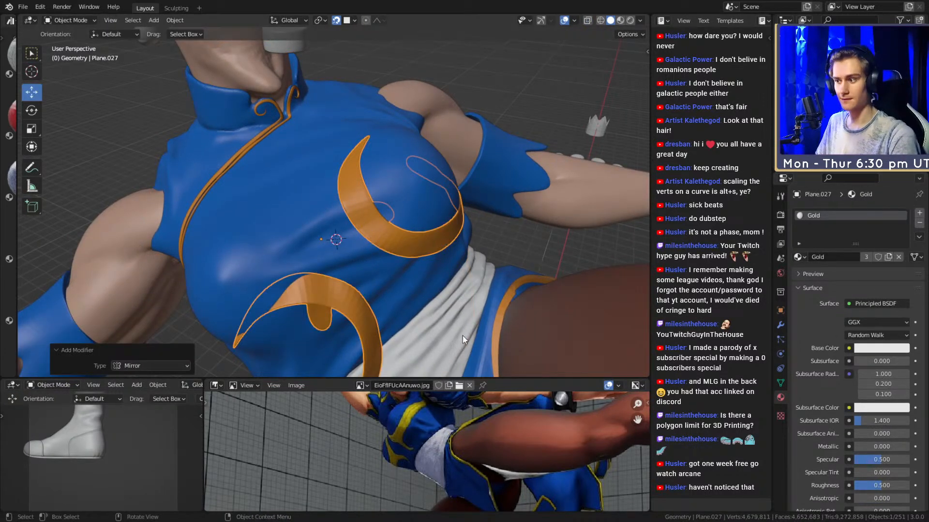
{"action": "middle_click_drag", "start_coordinate": [492, 339], "coordinate": [460, 297]}
{"action": "left_click", "coordinate": [780, 325]}
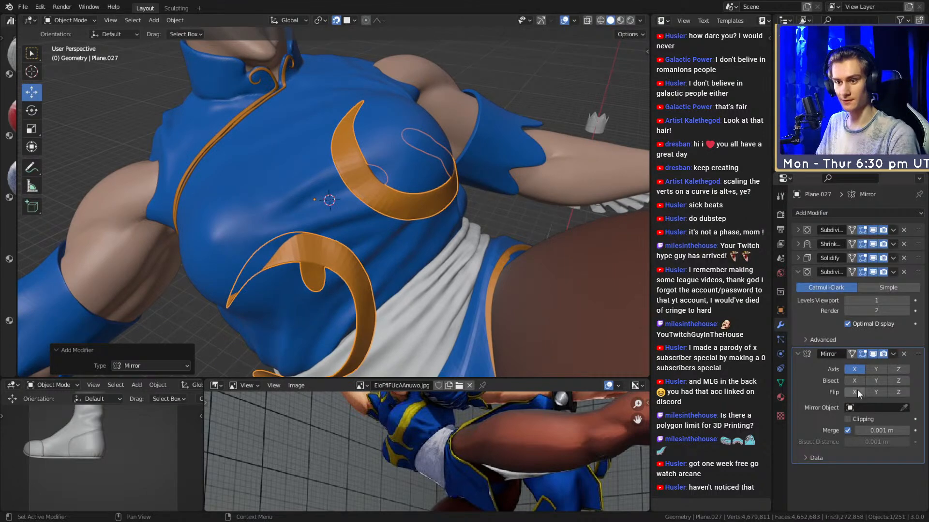
{"action": "left_click", "coordinate": [903, 407]}
{"action": "left_click", "coordinate": [296, 156]}
{"action": "middle_click_drag", "start_coordinate": [296, 155], "coordinate": [424, 249]}
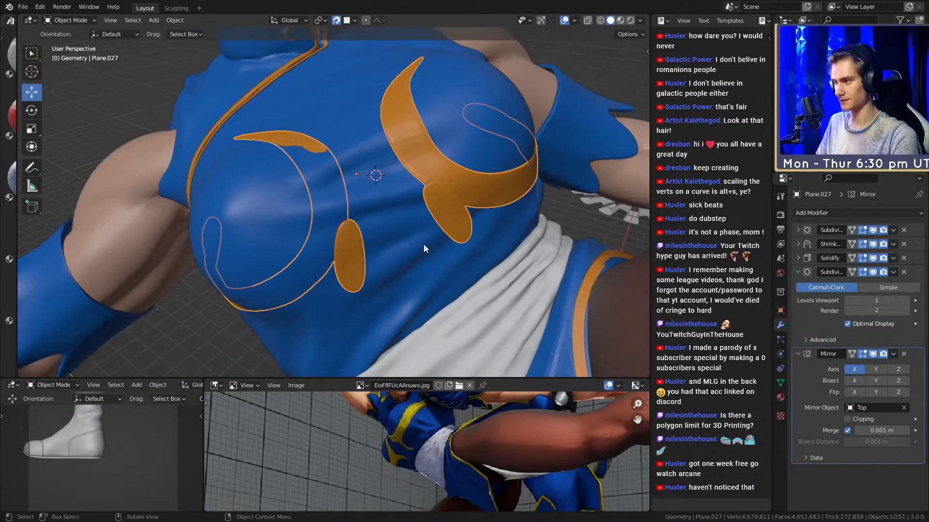
{"action": "left_click", "coordinate": [903, 353]}
Return to mesh editing and reposition the upper edge of the copied gold piece.
{"action": "scroll", "coordinate": [396, 193], "scroll_direction": "up", "scroll_amount": 3}
{"action": "key", "text": "Tab"}
{"action": "scroll", "coordinate": [397, 190], "scroll_direction": "up", "scroll_amount": 3}
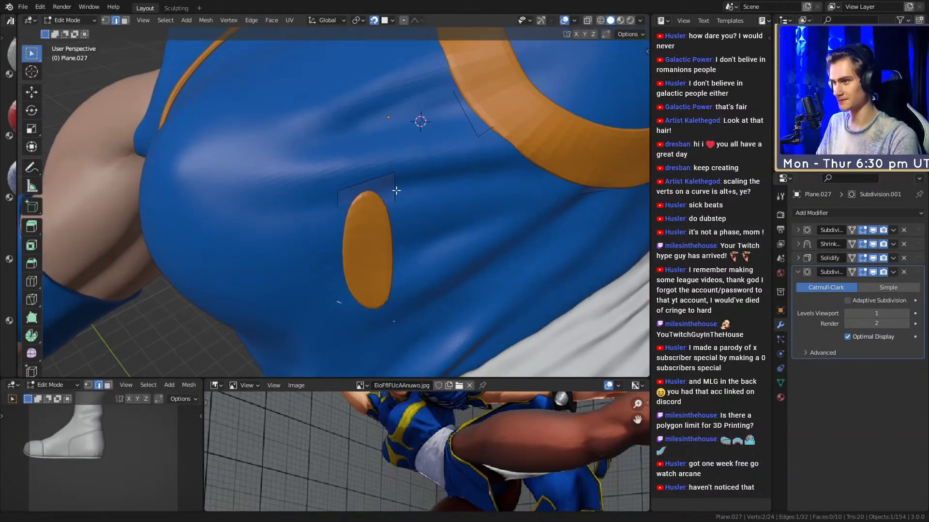
{"action": "scroll", "coordinate": [397, 190], "scroll_direction": "down", "scroll_amount": 3}
{"action": "middle_click_drag", "start_coordinate": [397, 190], "coordinate": [421, 212]}
{"action": "scroll", "coordinate": [406, 254], "scroll_direction": "up", "scroll_amount": 3}
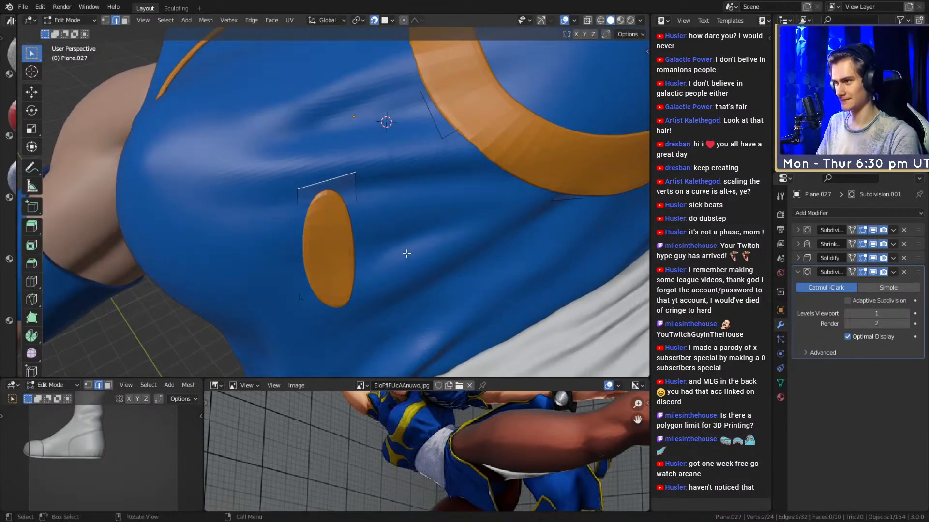
{"action": "middle_click_drag", "start_coordinate": [407, 254], "coordinate": [435, 243]}
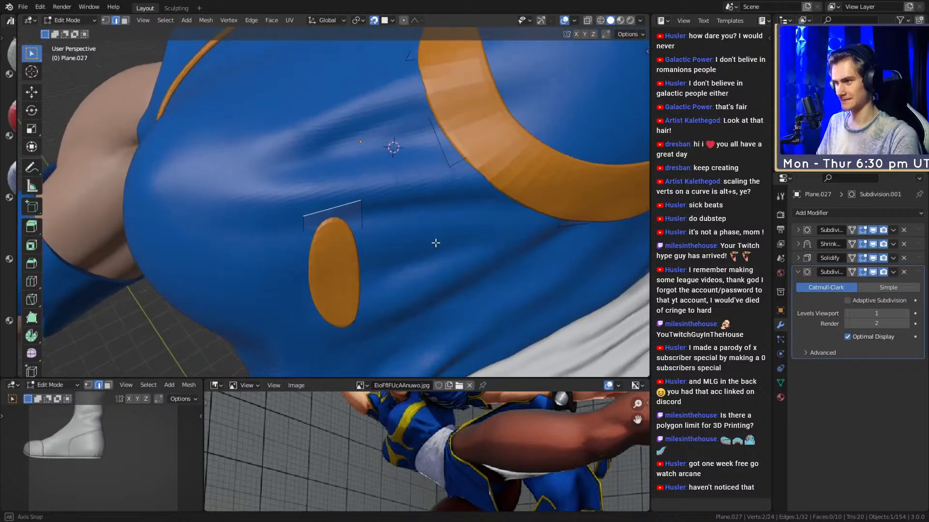
{"action": "left_click", "coordinate": [462, 227]}
Extrude the gold piece's lower edge twice along the breast's underside, rotating the end edges about 40° and 23°.
{"action": "scroll", "coordinate": [447, 242], "scroll_direction": "down", "scroll_amount": 2}
{"action": "middle_click_drag", "start_coordinate": [448, 241], "coordinate": [442, 220]}
{"action": "scroll", "coordinate": [370, 218], "scroll_direction": "up", "scroll_amount": 3}
{"action": "scroll", "coordinate": [370, 218], "scroll_direction": "down", "scroll_amount": 3}
{"action": "scroll", "coordinate": [455, 241], "scroll_direction": "up", "scroll_amount": 2}
{"action": "middle_click_drag", "start_coordinate": [370, 218], "coordinate": [442, 224]}
{"action": "left_click", "coordinate": [462, 225]}
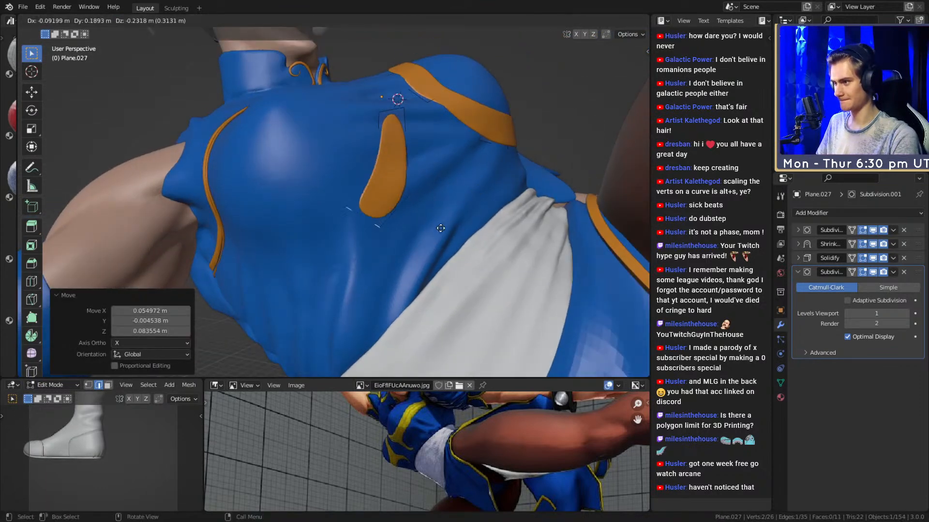
{"action": "left_click", "coordinate": [402, 290]}
{"action": "middle_click_drag", "start_coordinate": [401, 290], "coordinate": [464, 234]}
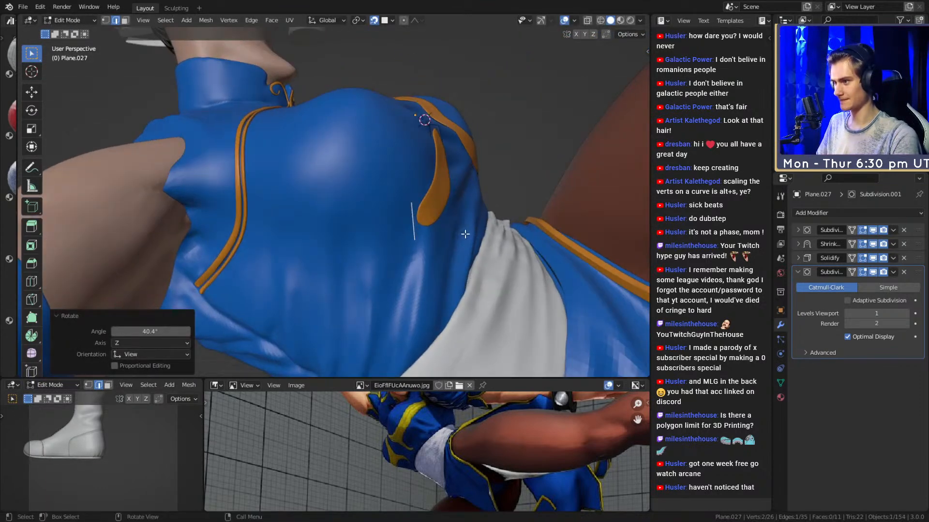
{"action": "left_click", "coordinate": [369, 235]}
{"action": "left_click", "coordinate": [368, 264]}
{"action": "middle_click_drag", "start_coordinate": [367, 263], "coordinate": [463, 270]}
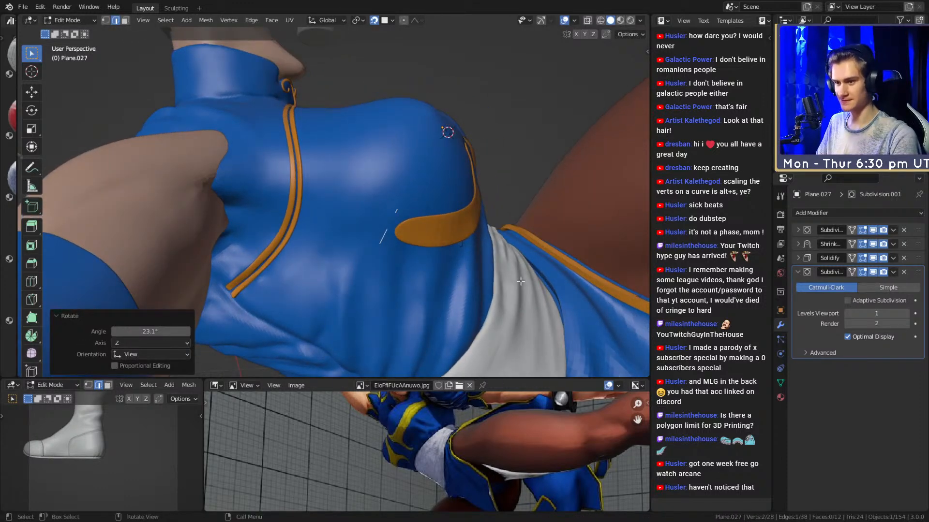
Extrude the strip once more outward to the side trim, and rotate and move its end edge to follow the trim.
{"action": "middle_click_drag", "start_coordinate": [421, 205], "coordinate": [473, 225]}
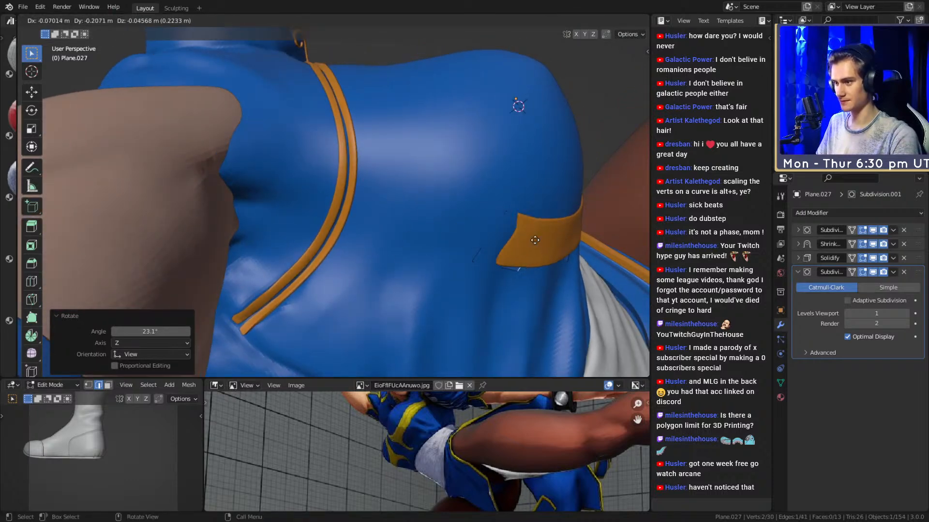
{"action": "key", "text": "r"}
{"action": "left_click", "coordinate": [429, 203]}
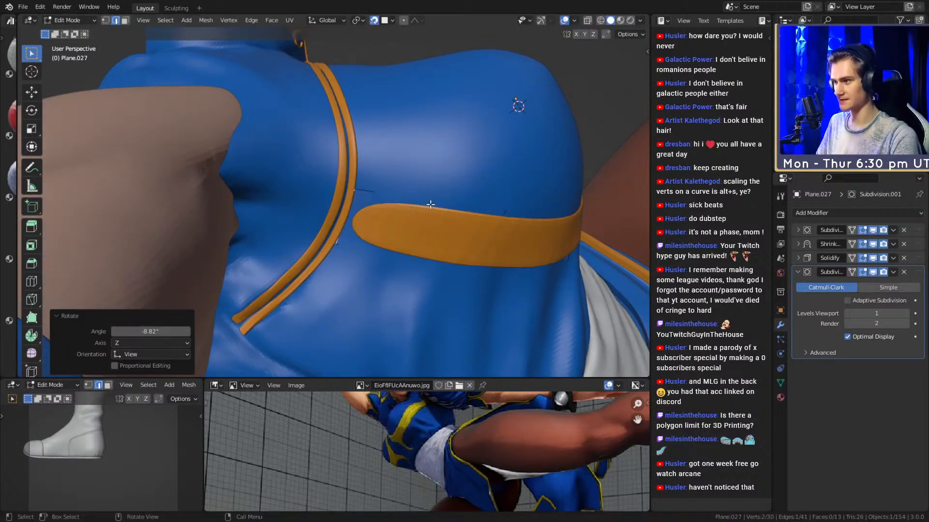
{"action": "key", "text": "r"}
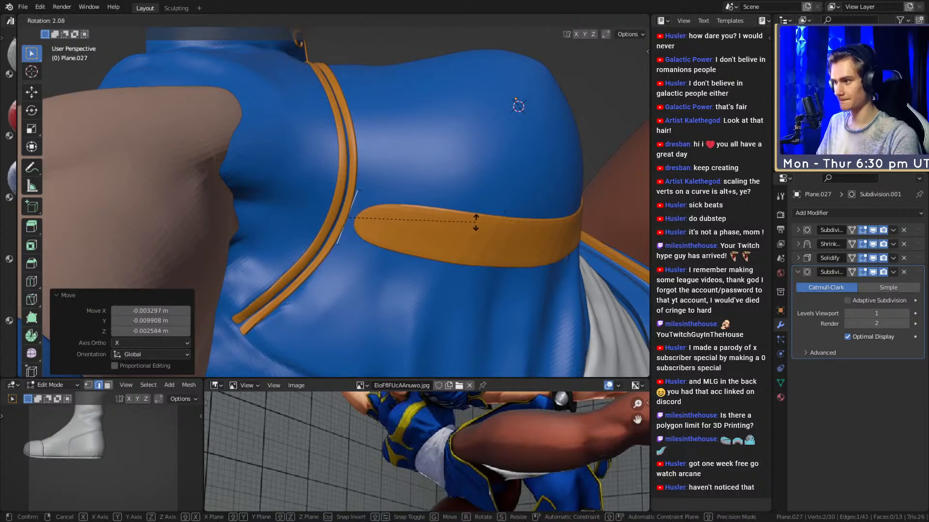
{"action": "left_click", "coordinate": [476, 222]}
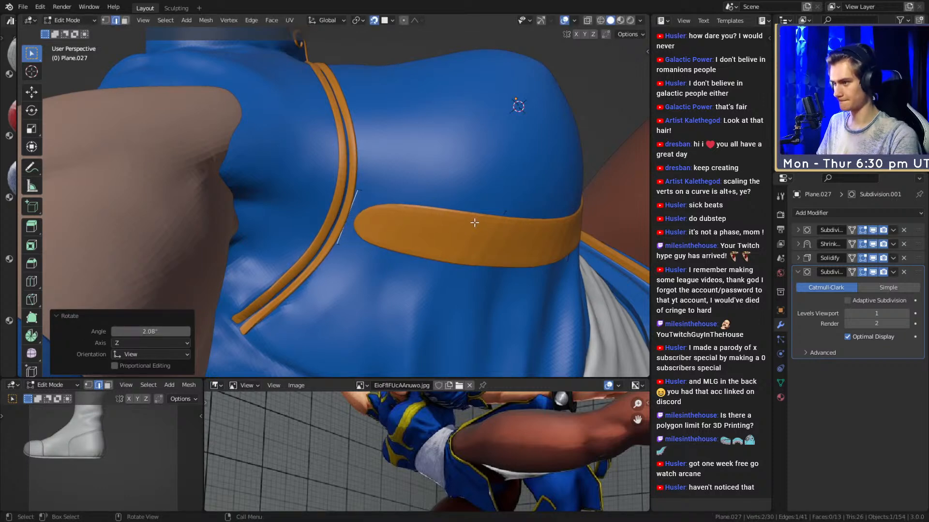
{"action": "middle_click_drag", "start_coordinate": [475, 222], "coordinate": [472, 222]}
{"action": "key", "text": "g"}
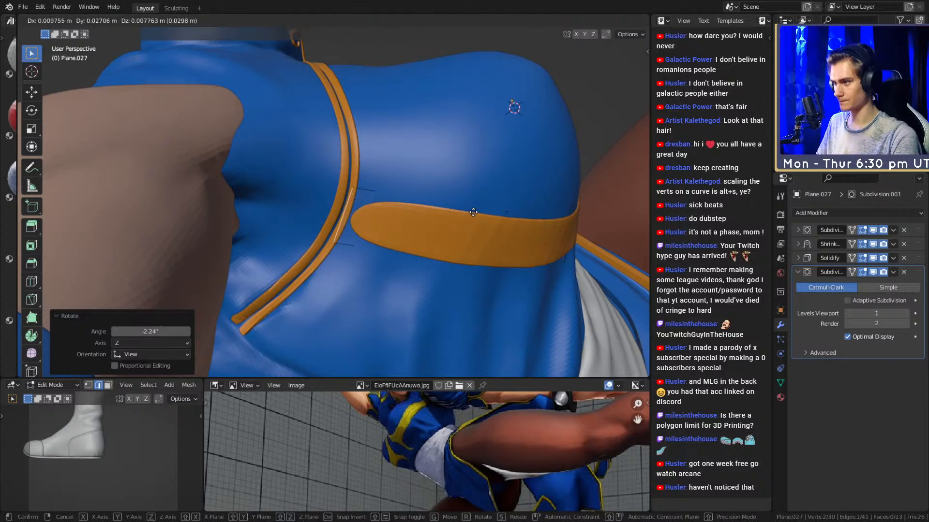
{"action": "left_click", "coordinate": [474, 213]}
{"action": "scroll", "coordinate": [522, 254], "scroll_direction": "up", "scroll_amount": 2}
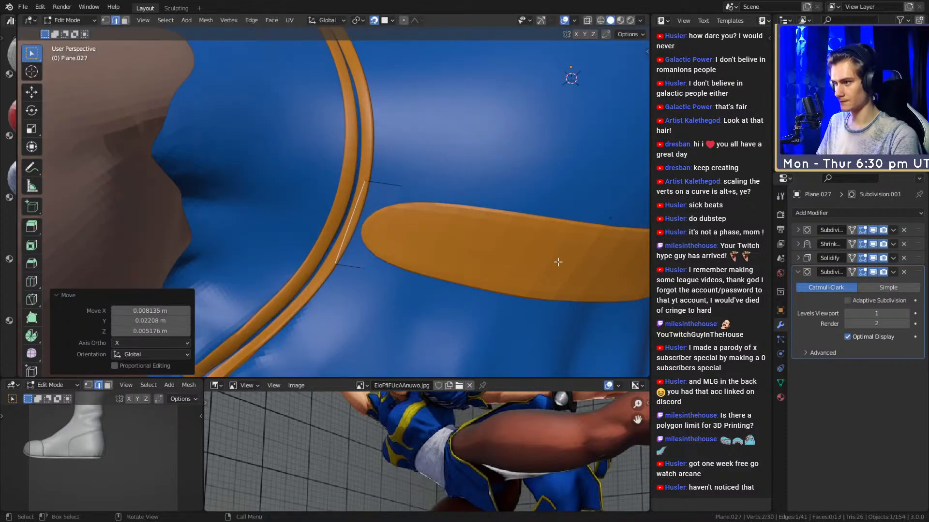
Extrude the strip's upper edge twice up and over the breast, rotating and moving each new edge along the curve.
{"action": "scroll", "coordinate": [494, 226], "scroll_direction": "down", "scroll_amount": 4}
{"action": "mouse_move", "coordinate": [464, 227]}
{"action": "middle_mouse_down"}
{"action": "mouse_move", "coordinate": [397, 236]}
{"action": "mouse_move", "coordinate": [396, 227]}
{"action": "mouse_move", "coordinate": [445, 205]}
{"action": "mouse_move", "coordinate": [380, 205]}
{"action": "mouse_move", "coordinate": [406, 199]}
{"action": "mouse_move", "coordinate": [455, 235]}
{"action": "middle_mouse_up"}
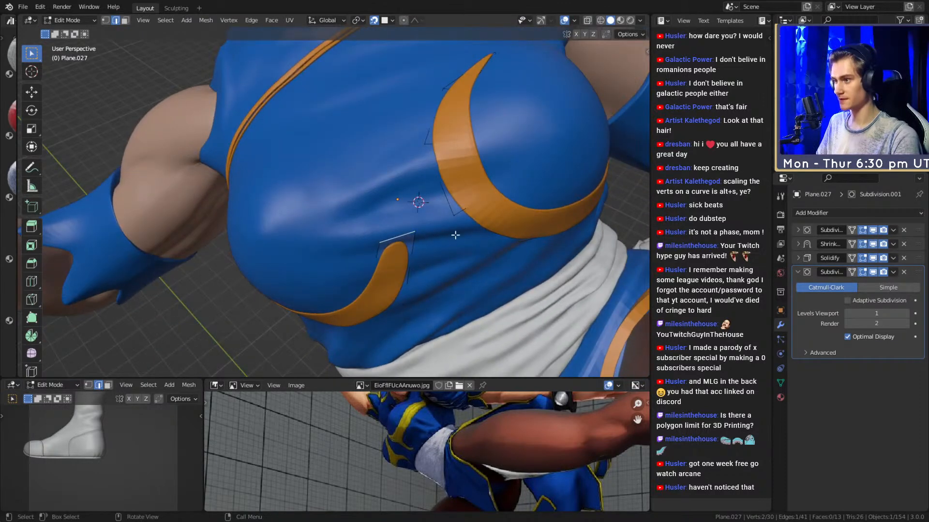
{"action": "left_click", "coordinate": [417, 158]}
{"action": "key", "text": "r"}
{"action": "left_click", "coordinate": [405, 140]}
{"action": "key", "text": "g"}
{"action": "left_click", "coordinate": [407, 145]}
{"action": "middle_click_drag", "start_coordinate": [406, 145], "coordinate": [464, 223]}
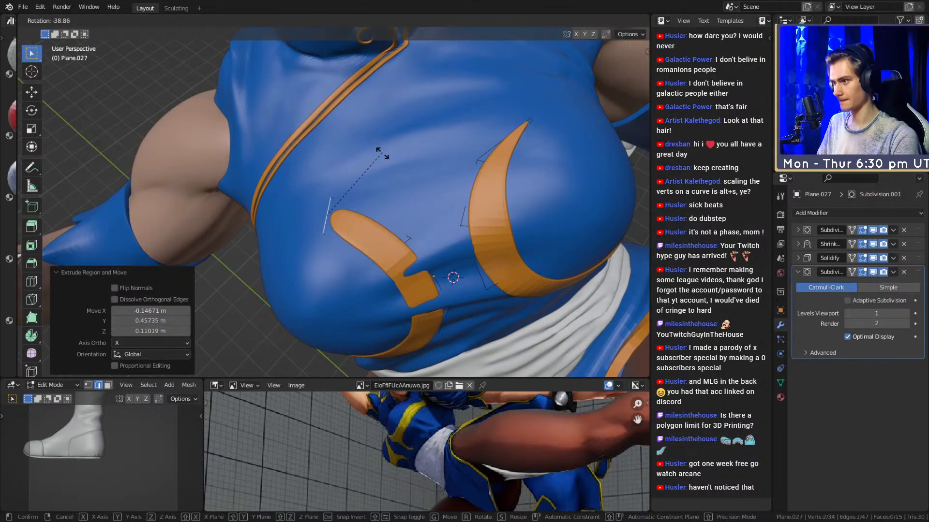
{"action": "left_click", "coordinate": [382, 154]}
{"action": "middle_click_drag", "start_coordinate": [382, 154], "coordinate": [436, 216]}
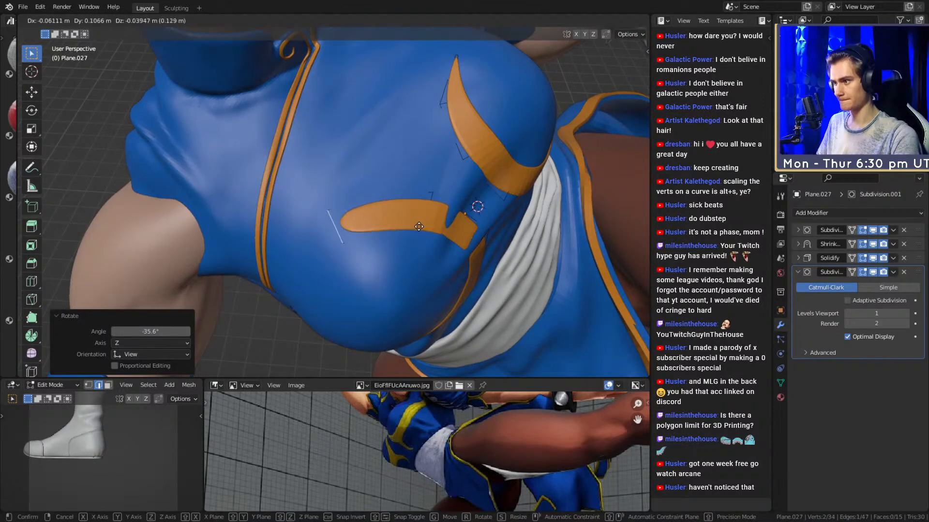
{"action": "left_click", "coordinate": [408, 238]}
Add a loop cut across the strip's upper extension and move the new edge outward to round the curve.
{"action": "key", "text": "ctrl+r"}
{"action": "left_click", "coordinate": [382, 220]}
{"action": "right_click", "coordinate": [387, 220]}
{"action": "key", "text": "g"}
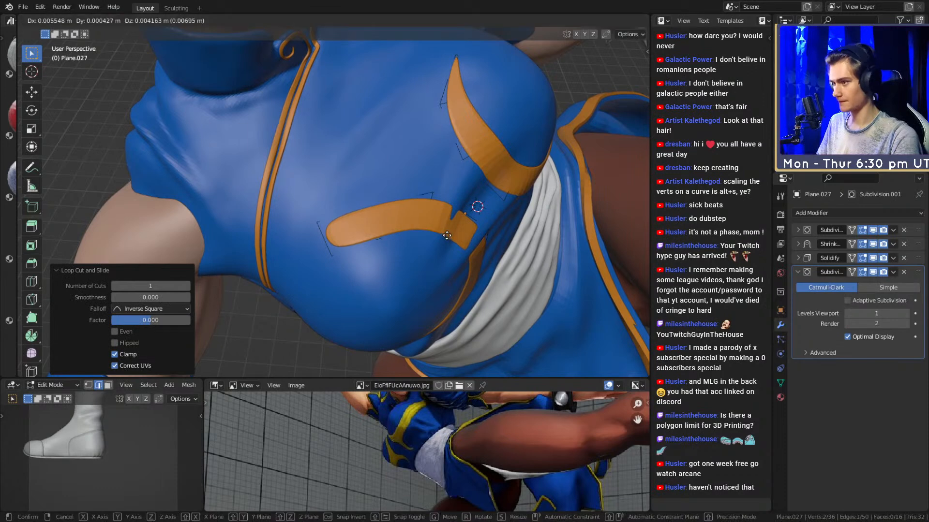
{"action": "left_click", "coordinate": [460, 234]}
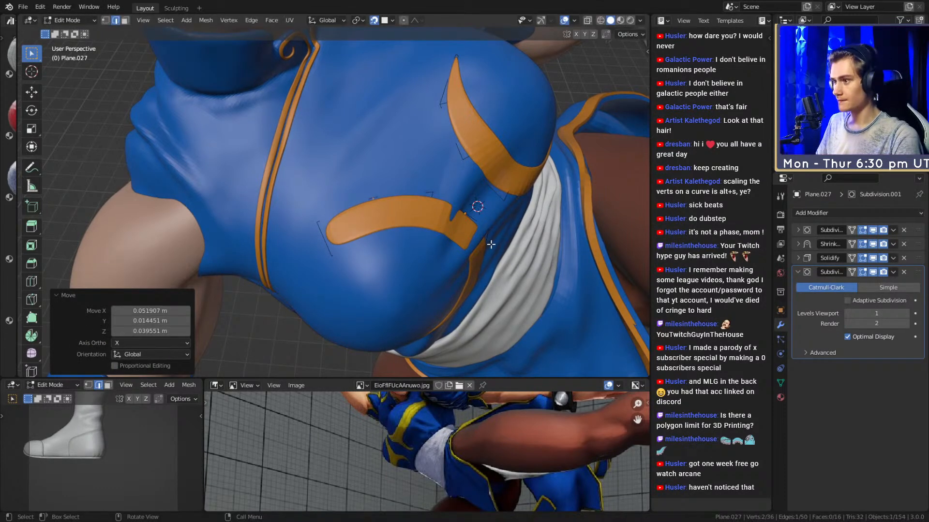
Taper the strip's upper end by scaling its tip edge to about 0.16 and the neighbouring cross edge to about 0.87.
{"action": "left_click", "coordinate": [343, 241]}
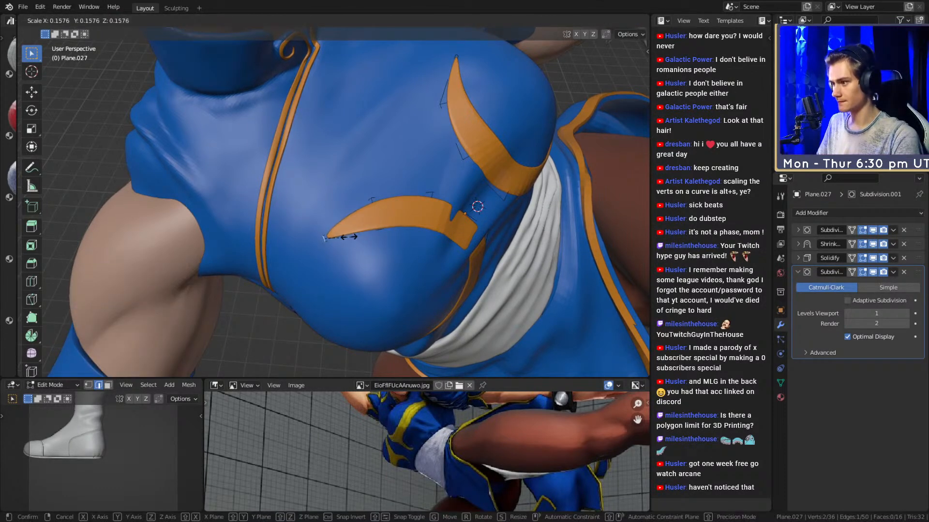
{"action": "left_click", "coordinate": [346, 237]}
{"action": "left_click", "coordinate": [463, 226]}
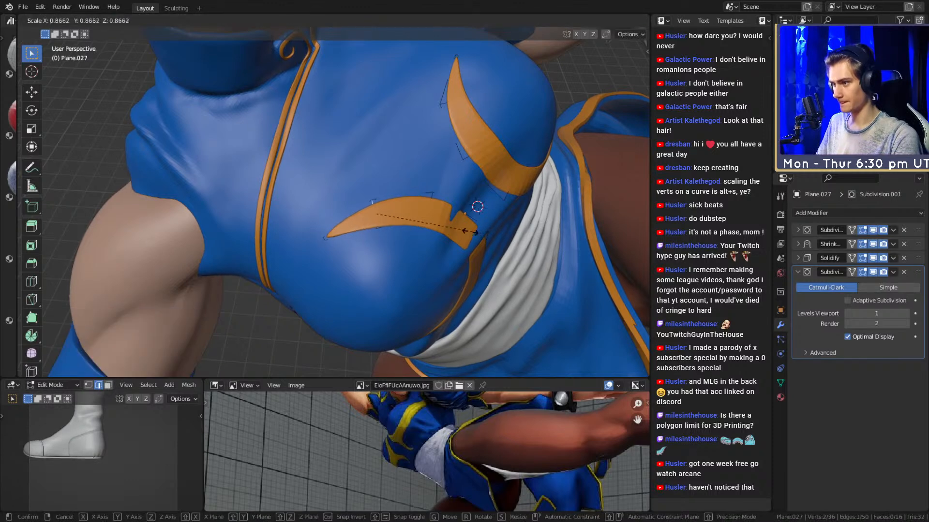
{"action": "left_click", "coordinate": [471, 231]}
Reposition the cross edge behind the tapered tip to smooth the upper arc, and leave mesh editing.
{"action": "middle_click_drag", "start_coordinate": [472, 232], "coordinate": [369, 202]}
{"action": "key", "text": "g"}
{"action": "left_click", "coordinate": [442, 222]}
{"action": "key", "text": "g"}
{"action": "left_click", "coordinate": [447, 221]}
{"action": "scroll", "coordinate": [425, 237], "scroll_direction": "down", "scroll_amount": 5}
{"action": "key", "text": "Tab"}
Compare the gold strip around the breast with the reference picture.
{"action": "scroll", "coordinate": [393, 233], "scroll_direction": "down", "scroll_amount": 6}
{"action": "scroll", "coordinate": [327, 233], "scroll_direction": "up", "scroll_amount": 10}
{"action": "scroll", "coordinate": [370, 202], "scroll_direction": "up", "scroll_amount": 5}
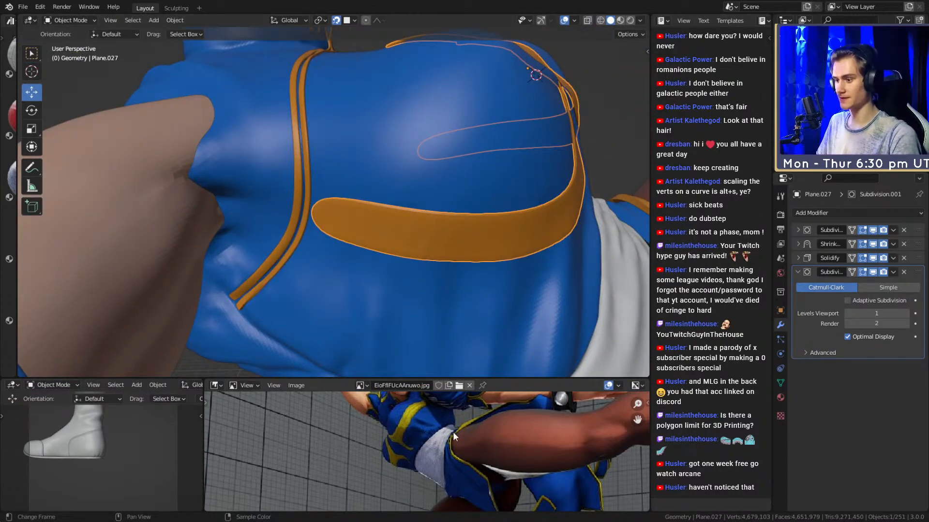
{"action": "scroll", "coordinate": [441, 438], "scroll_direction": "down", "scroll_amount": 4}
{"action": "scroll", "coordinate": [442, 440], "scroll_direction": "up", "scroll_amount": 5}
{"action": "scroll", "coordinate": [440, 453], "scroll_direction": "down", "scroll_amount": 1}
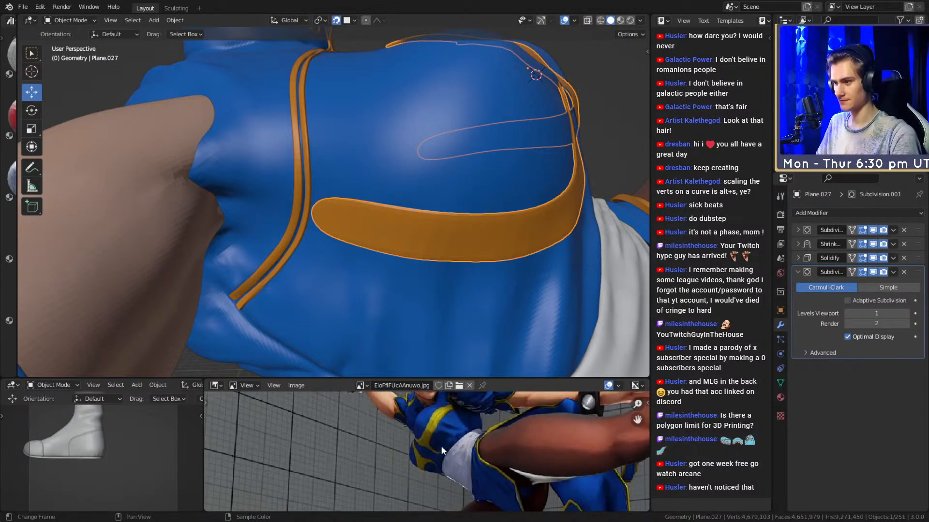
{"action": "scroll", "coordinate": [440, 454], "scroll_direction": "down", "scroll_amount": 1}
{"action": "middle_click_drag", "start_coordinate": [389, 198], "coordinate": [345, 224]}
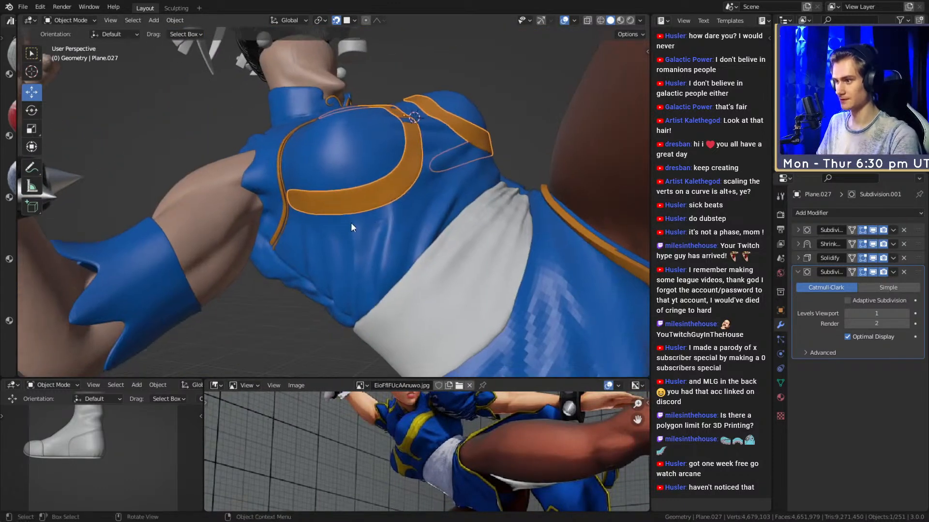
Apply a full crease of 1 to the edges around the strip's outer end beside the side trim.
{"action": "scroll", "coordinate": [432, 209], "scroll_direction": "up", "scroll_amount": 5}
{"action": "key", "text": "Tab"}
{"action": "key", "text": "alt+z"}
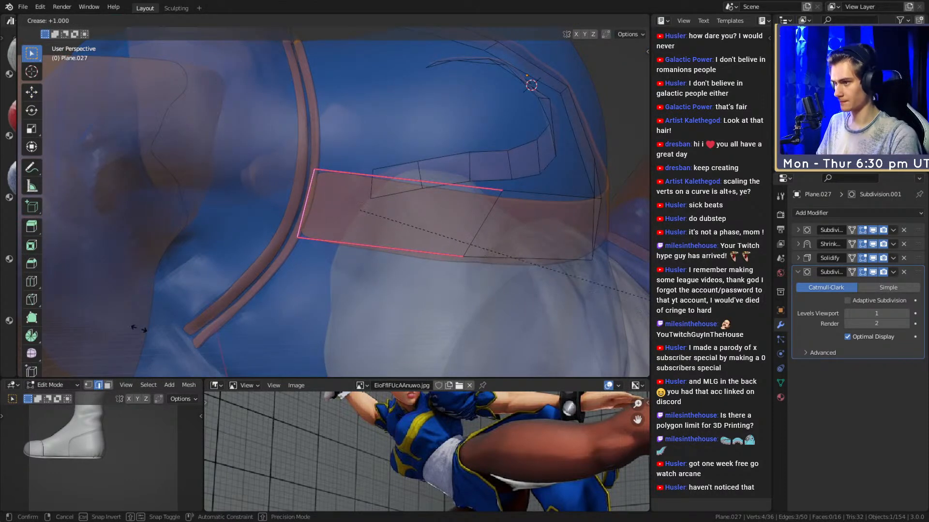
{"action": "left_click", "coordinate": [119, 331]}
{"action": "key", "text": "Tab"}
{"action": "key", "text": "alt+z"}
{"action": "scroll", "coordinate": [309, 278], "scroll_direction": "down", "scroll_amount": 4}
{"action": "mouse_move", "coordinate": [332, 286]}
{"action": "middle_mouse_down"}
{"action": "mouse_move", "coordinate": [321, 303]}
{"action": "mouse_move", "coordinate": [323, 249]}
{"action": "mouse_move", "coordinate": [384, 210]}
{"action": "mouse_move", "coordinate": [304, 280]}
{"action": "mouse_move", "coordinate": [316, 266]}
{"action": "mouse_move", "coordinate": [318, 285]}
{"action": "middle_mouse_up"}
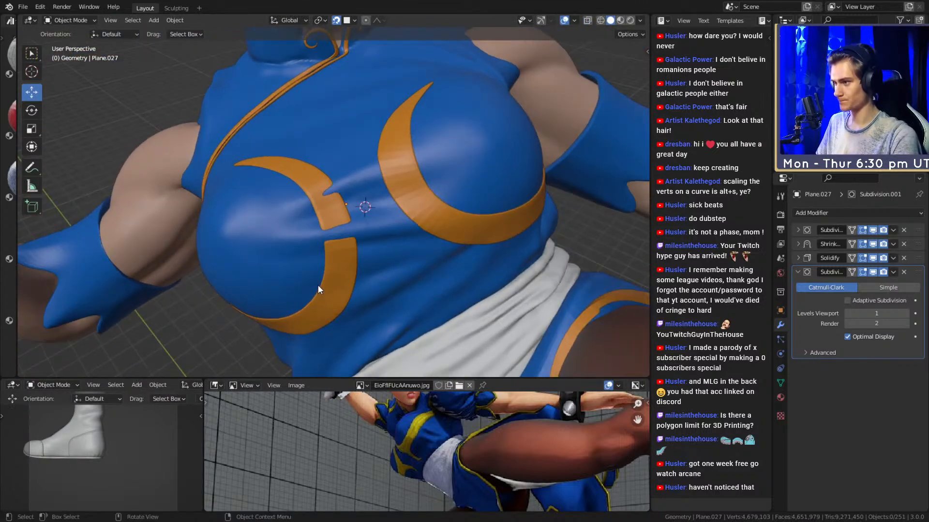
Move the lower strip's inner end edge at the gap between the breasts and rotate it about 9.8°.
{"action": "scroll", "coordinate": [363, 250], "scroll_direction": "up", "scroll_amount": 2}
{"action": "middle_click_drag", "start_coordinate": [362, 250], "coordinate": [396, 210]}
{"action": "key", "text": "Tab"}
{"action": "scroll", "coordinate": [354, 212], "scroll_direction": "up", "scroll_amount": 2}
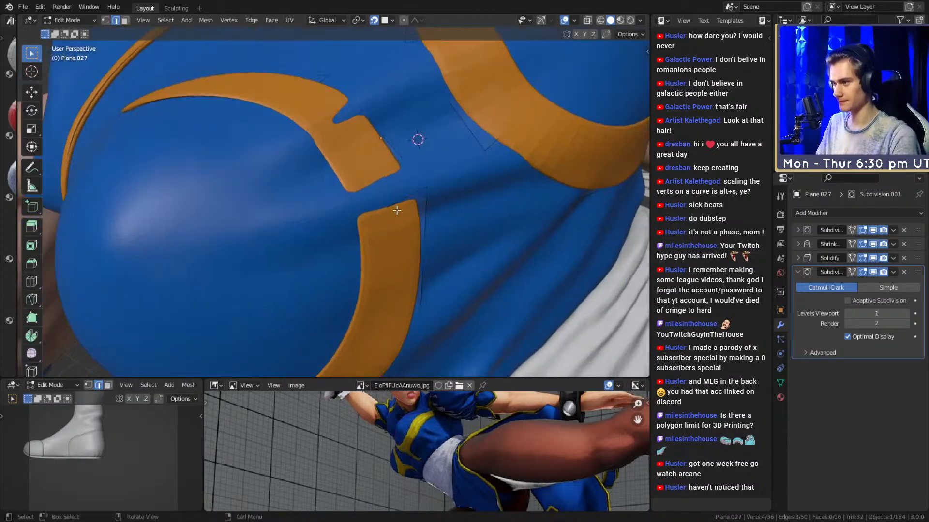
{"action": "left_click", "coordinate": [464, 213]}
{"action": "key", "text": "r"}
{"action": "left_click", "coordinate": [466, 229]}
Examine the Shrinkwrap modifier's settings and the break in the strip near the centre of the chest.
{"action": "left_click", "coordinate": [797, 244]}
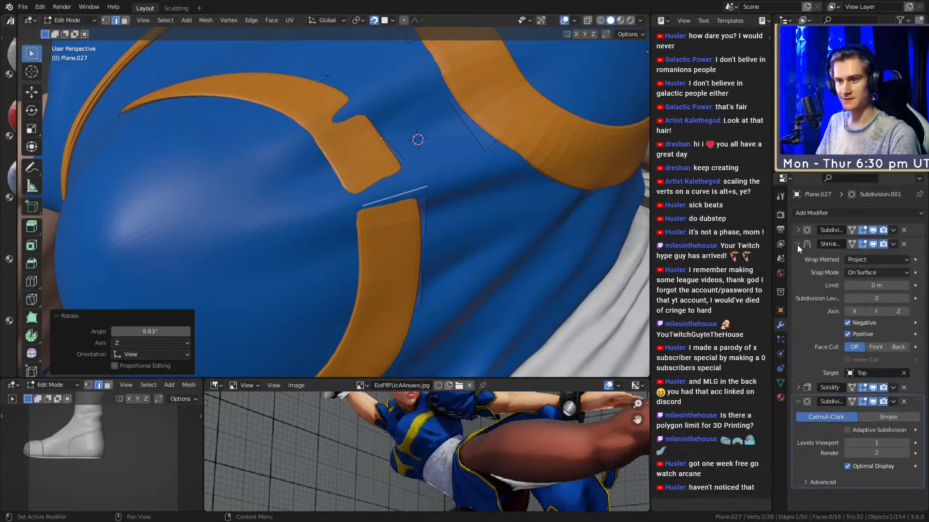
{"action": "scroll", "coordinate": [429, 222], "scroll_direction": "down", "scroll_amount": 5}
{"action": "mouse_move", "coordinate": [429, 222]}
{"action": "middle_mouse_down"}
{"action": "mouse_move", "coordinate": [414, 222]}
{"action": "mouse_move", "coordinate": [423, 216]}
{"action": "middle_mouse_up"}
{"action": "scroll", "coordinate": [364, 213], "scroll_direction": "up", "scroll_amount": 3}
{"action": "middle_click_drag", "start_coordinate": [364, 214], "coordinate": [379, 249]}
{"action": "scroll", "coordinate": [379, 249], "scroll_direction": "up", "scroll_amount": 3}
{"action": "scroll", "coordinate": [392, 253], "scroll_direction": "down", "scroll_amount": 5}
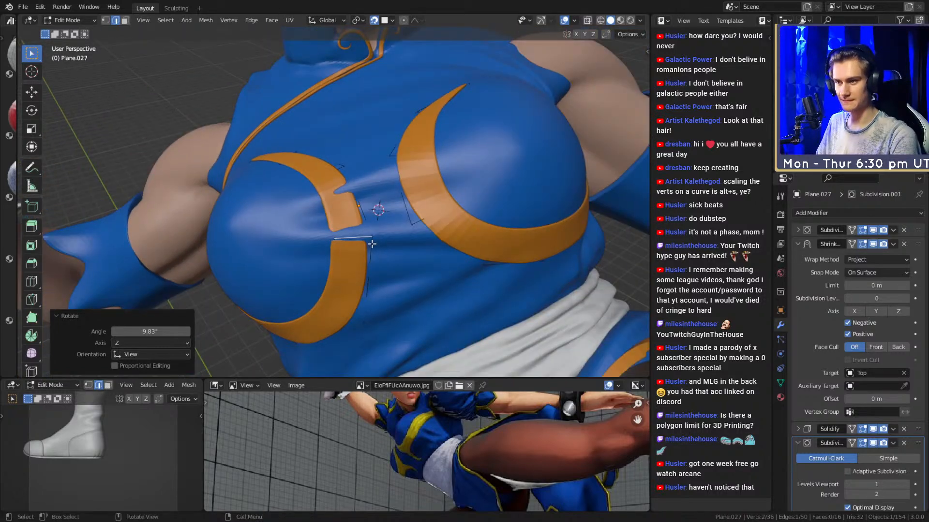
Set the viewport levels of the gold strip's first Subdivision modifier to 3.
{"action": "key", "text": "Tab"}
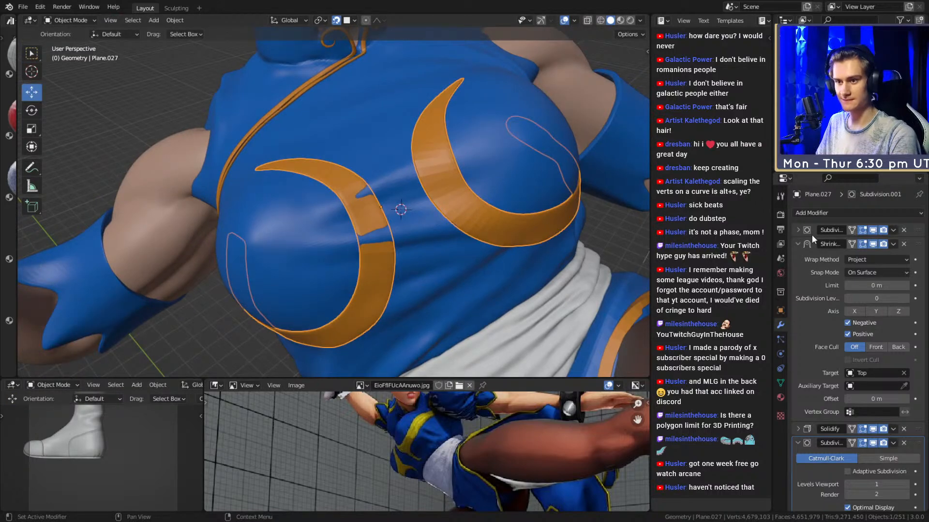
{"action": "left_click", "coordinate": [819, 232]}
{"action": "left_click", "coordinate": [906, 258]}
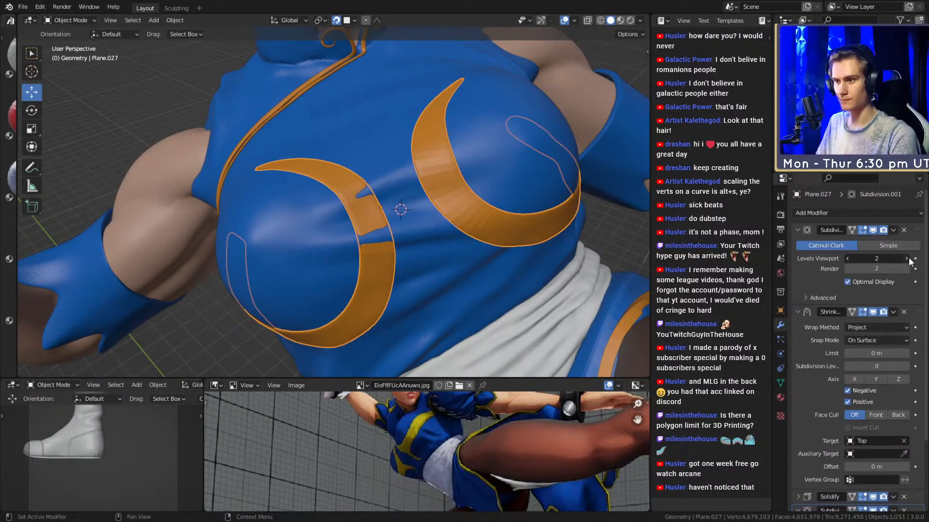
{"action": "middle_click_drag", "start_coordinate": [401, 265], "coordinate": [398, 237]}
{"action": "scroll", "coordinate": [393, 236], "scroll_direction": "down", "scroll_amount": 8}
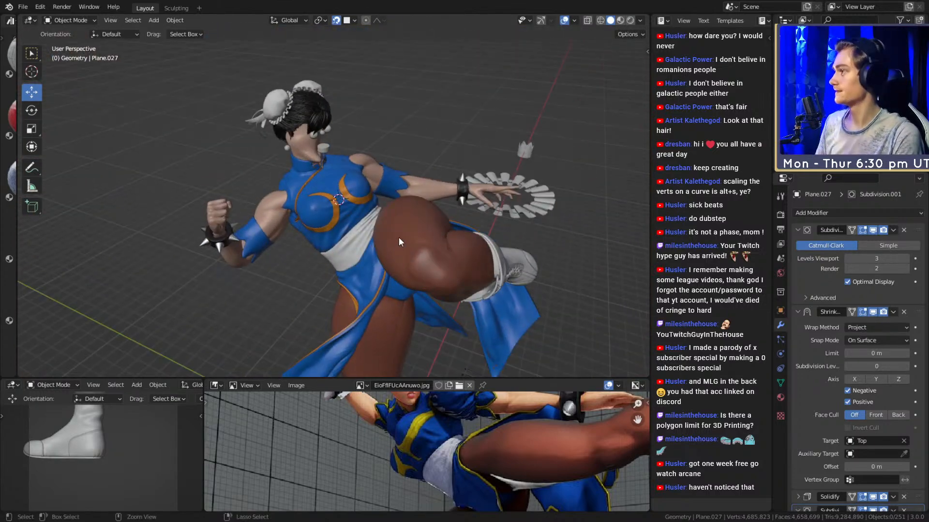
{"action": "scroll", "coordinate": [362, 224], "scroll_direction": "up", "scroll_amount": 8}
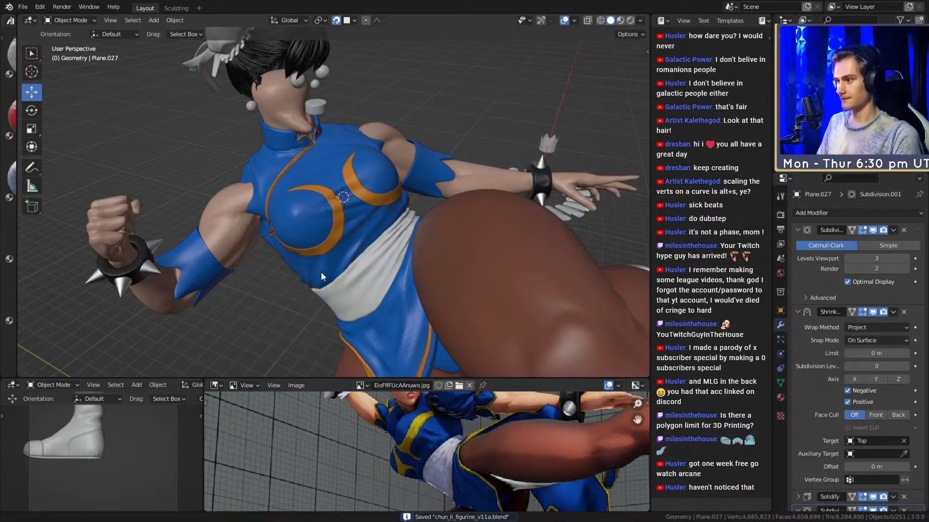
Add one loop cut with factor 0.398 across the inner side of the right breast's strip and move it outward about 0.025 m.
{"action": "mouse_move", "coordinate": [363, 232]}
{"action": "middle_mouse_down"}
{"action": "mouse_move", "coordinate": [361, 220]}
{"action": "mouse_move", "coordinate": [400, 200]}
{"action": "mouse_move", "coordinate": [291, 255]}
{"action": "mouse_move", "coordinate": [187, 263]}
{"action": "mouse_move", "coordinate": [338, 258]}
{"action": "mouse_move", "coordinate": [352, 208]}
{"action": "mouse_move", "coordinate": [343, 238]}
{"action": "mouse_move", "coordinate": [419, 239]}
{"action": "mouse_move", "coordinate": [414, 216]}
{"action": "mouse_move", "coordinate": [408, 222]}
{"action": "mouse_move", "coordinate": [430, 228]}
{"action": "mouse_move", "coordinate": [416, 218]}
{"action": "mouse_move", "coordinate": [421, 197]}
{"action": "mouse_move", "coordinate": [331, 241]}
{"action": "mouse_move", "coordinate": [438, 205]}
{"action": "mouse_move", "coordinate": [395, 221]}
{"action": "mouse_move", "coordinate": [366, 215]}
{"action": "middle_mouse_up"}
{"action": "scroll", "coordinate": [338, 253], "scroll_direction": "down", "scroll_amount": 6}
{"action": "scroll", "coordinate": [334, 233], "scroll_direction": "up", "scroll_amount": 6}
{"action": "scroll", "coordinate": [370, 211], "scroll_direction": "up", "scroll_amount": 3}
{"action": "scroll", "coordinate": [373, 246], "scroll_direction": "up", "scroll_amount": 2}
{"action": "key", "text": "Tab"}
{"action": "key", "text": "alt+z"}
{"action": "key", "text": "ctrl+r"}
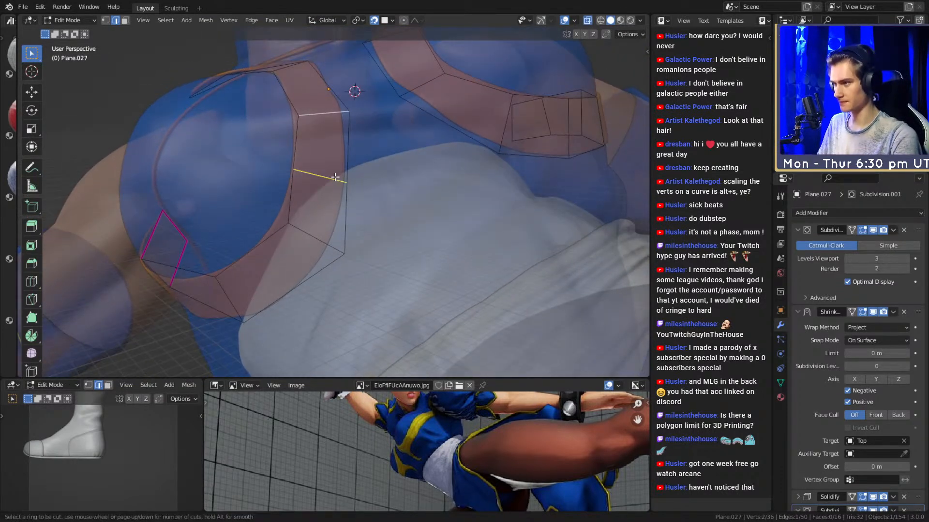
{"action": "left_click", "coordinate": [342, 199]}
{"action": "left_click", "coordinate": [343, 204]}
{"action": "key", "text": "g"}
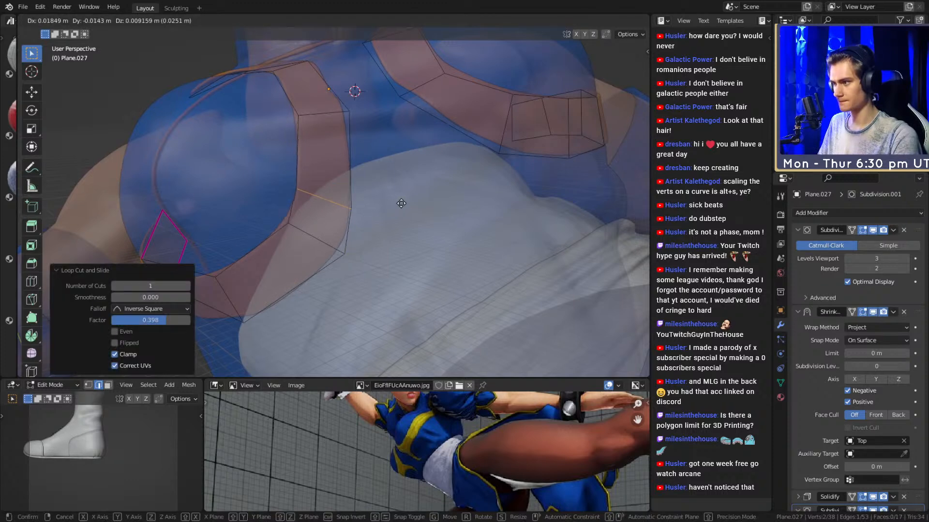
{"action": "left_click", "coordinate": [406, 202]}
Move and rotate the cross edge just above the new cut to even out the strip's inner curve.
{"action": "middle_click_drag", "start_coordinate": [396, 162], "coordinate": [389, 174]}
{"action": "left_click", "coordinate": [317, 139]}
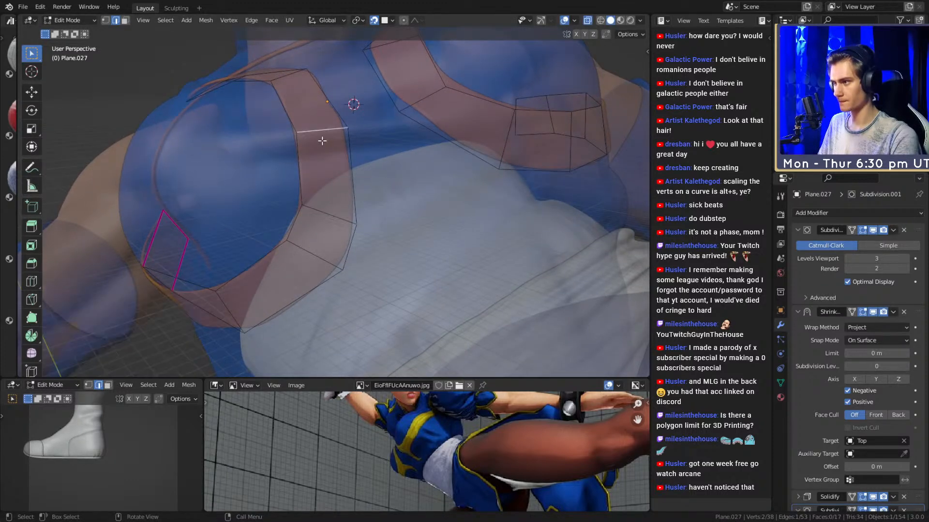
{"action": "key", "text": "g"}
{"action": "left_click", "coordinate": [376, 177]}
{"action": "key", "text": "r"}
{"action": "left_click", "coordinate": [409, 199]}
{"action": "key", "text": "g"}
{"action": "left_click", "coordinate": [410, 200]}
{"action": "key", "text": "alt+z"}
Extrude the strip's outer edge below the right breast toward the waist and rotate the new edge 47.7°.
{"action": "middle_click_drag", "start_coordinate": [402, 196], "coordinate": [336, 202]}
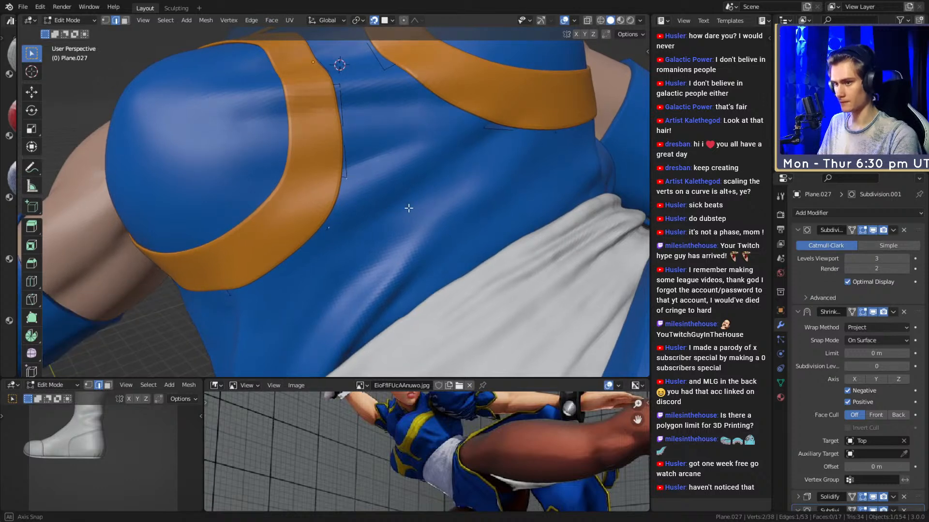
{"action": "key", "text": "e"}
{"action": "left_click", "coordinate": [449, 234]}
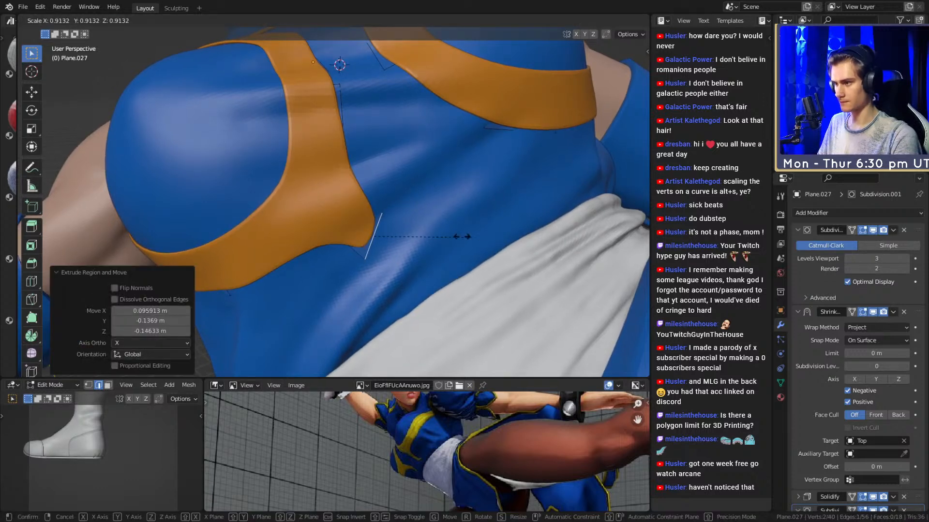
{"action": "key", "text": "r"}
{"action": "left_click", "coordinate": [437, 234]}
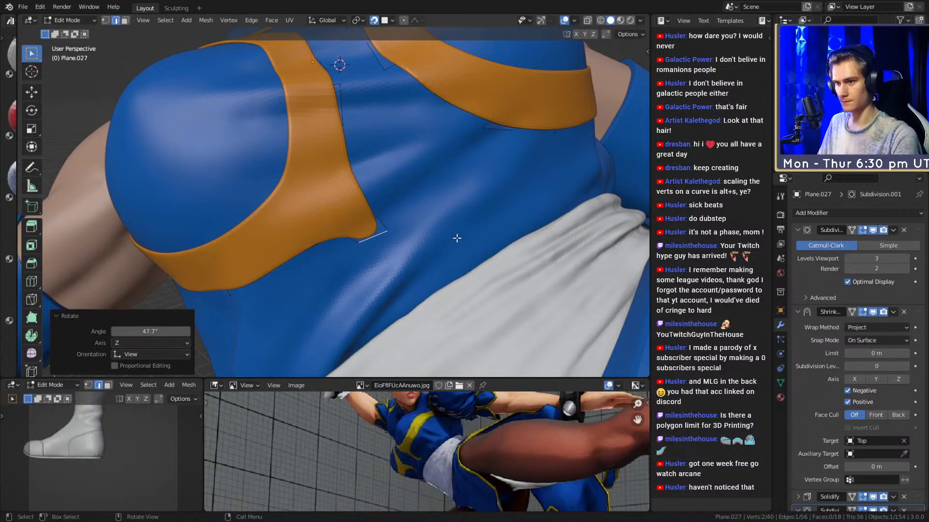
Extrude the flap downward again, turn its end edge, and scale that edge to 0.553 to taper the hook.
{"action": "key", "text": "e"}
{"action": "left_click", "coordinate": [452, 314]}
{"action": "middle_click_drag", "start_coordinate": [451, 314], "coordinate": [437, 276]}
{"action": "key", "text": "r"}
{"action": "left_click", "coordinate": [407, 314]}
{"action": "key", "text": "s"}
{"action": "left_click", "coordinate": [435, 291]}
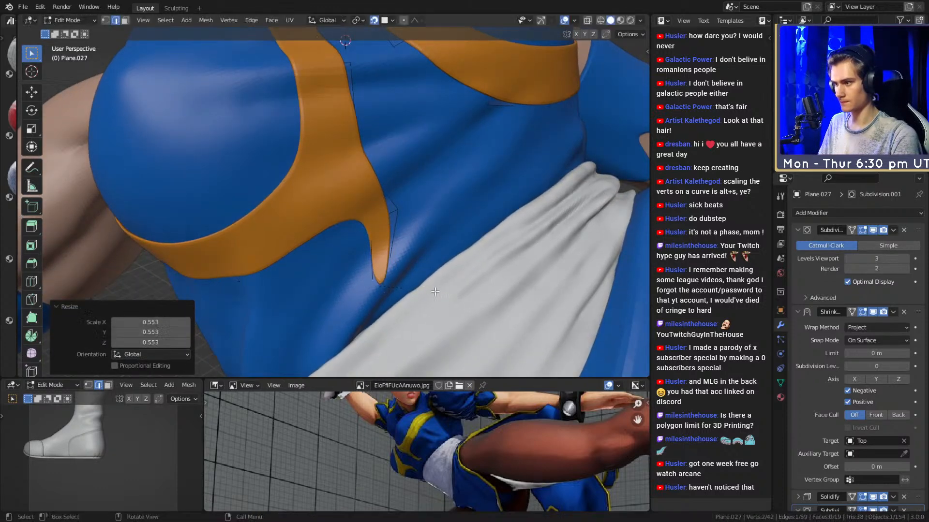
Extrude the hook's tip back beneath the breast, scale its end edge to 0.353 and adjust its position.
{"action": "key", "text": "e"}
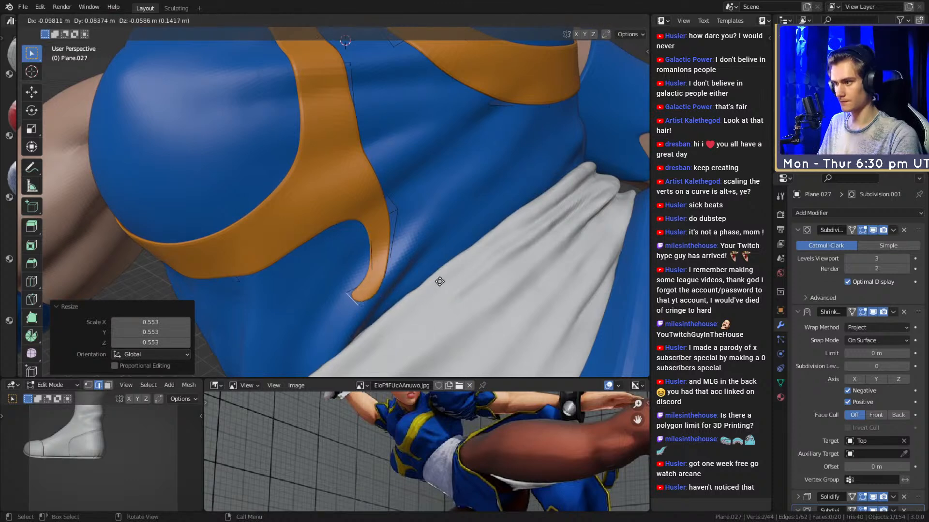
{"action": "left_click", "coordinate": [440, 281]}
{"action": "key", "text": "s"}
{"action": "left_click", "coordinate": [386, 312]}
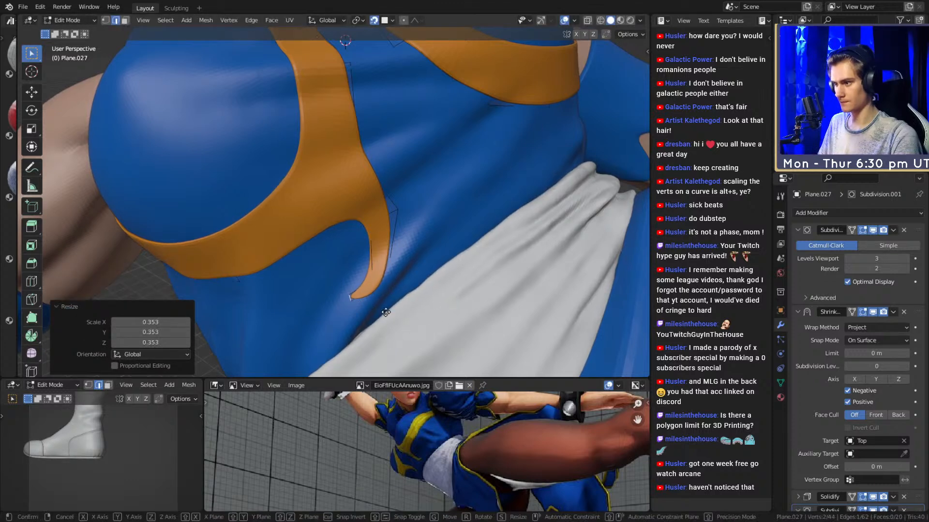
{"action": "key", "text": "g"}
{"action": "left_click", "coordinate": [385, 289]}
Move the hook's bend edge and upper cross edge outward to widen its curve.
{"action": "key", "text": "alt+z"}
{"action": "left_click", "coordinate": [379, 287]}
{"action": "key", "text": "g"}
{"action": "left_click", "coordinate": [423, 274]}
{"action": "left_click", "coordinate": [383, 219]}
{"action": "key", "text": "g"}
{"action": "left_click", "coordinate": [406, 205]}
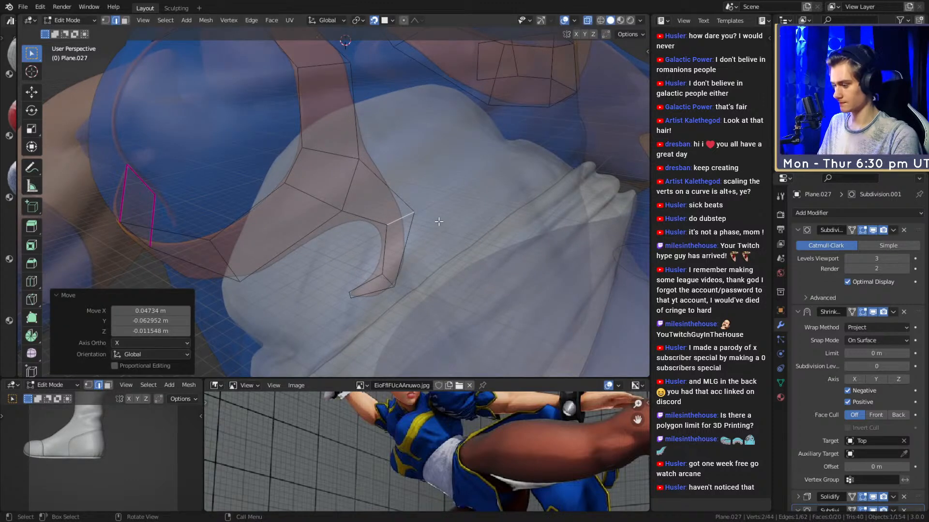
Apply a full crease of 1 to the edge where the hook branches off the breast strip.
{"action": "key", "text": "alt+z"}
{"action": "middle_click_drag", "start_coordinate": [405, 205], "coordinate": [359, 208]}
{"action": "key", "text": "alt+z"}
{"action": "left_click", "coordinate": [352, 200]}
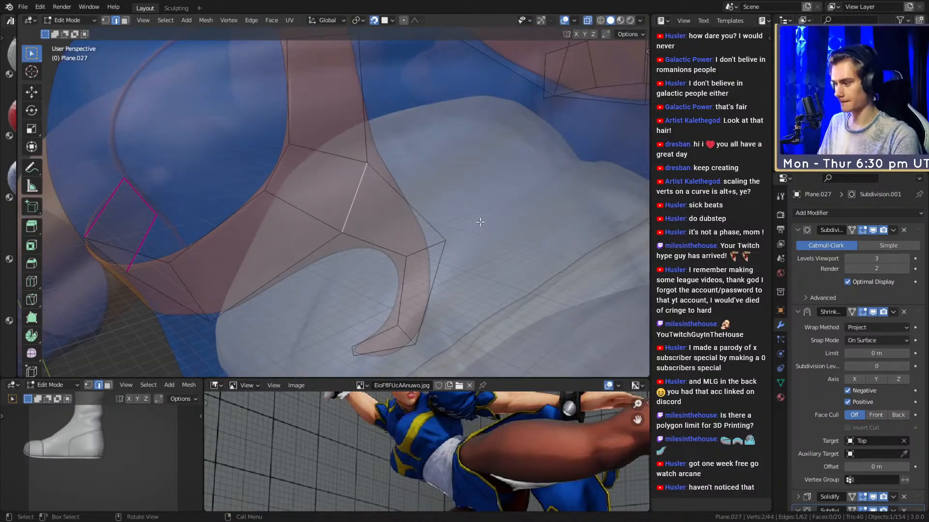
{"action": "key", "text": "shift+e"}
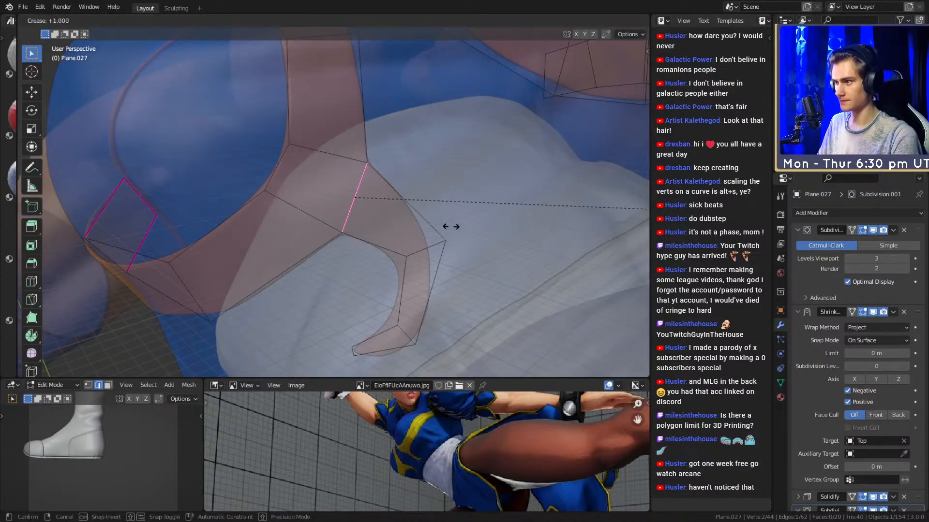
{"action": "left_click", "coordinate": [551, 230]}
Scale the cross edge at the hook's bend to 0.648 and move it slightly outward.
{"action": "key", "text": "Tab"}
{"action": "scroll", "coordinate": [502, 216], "scroll_direction": "down", "scroll_amount": 5}
{"action": "middle_click_drag", "start_coordinate": [502, 215], "coordinate": [376, 206]}
{"action": "scroll", "coordinate": [398, 245], "scroll_direction": "down", "scroll_amount": 3}
{"action": "scroll", "coordinate": [436, 167], "scroll_direction": "up", "scroll_amount": 8}
{"action": "scroll", "coordinate": [379, 216], "scroll_direction": "up", "scroll_amount": 6}
{"action": "key", "text": "Tab"}
{"action": "key", "text": "alt+z"}
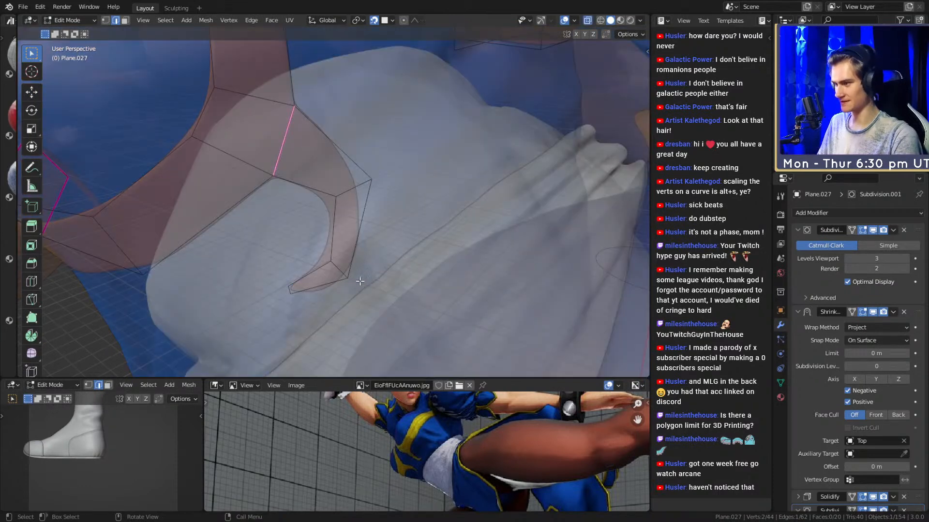
{"action": "key", "text": "s"}
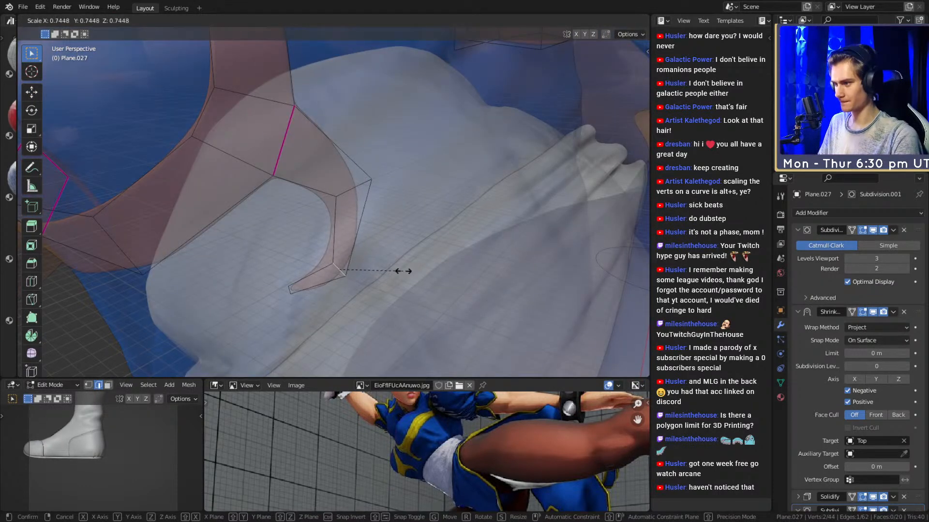
{"action": "left_click", "coordinate": [398, 271]}
{"action": "key", "text": "g"}
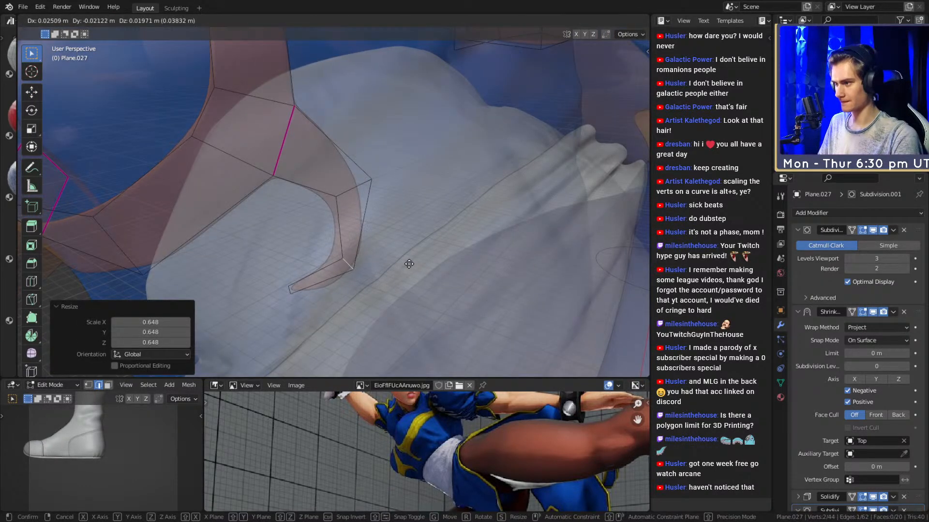
{"action": "left_click", "coordinate": [408, 203]}
Nudge the hook's upper cross edge by about 0.01 m to smooth its outer curve.
{"action": "mouse_move", "coordinate": [408, 203]}
{"action": "middle_mouse_down"}
{"action": "mouse_move", "coordinate": [403, 212]}
{"action": "mouse_move", "coordinate": [417, 187]}
{"action": "mouse_move", "coordinate": [425, 203]}
{"action": "middle_mouse_up"}
{"action": "key", "text": "g"}
{"action": "left_click", "coordinate": [406, 209]}
{"action": "key", "text": "alt+z"}
{"action": "scroll", "coordinate": [414, 197], "scroll_direction": "down", "scroll_amount": 7}
{"action": "scroll", "coordinate": [425, 203], "scroll_direction": "up", "scroll_amount": 5}
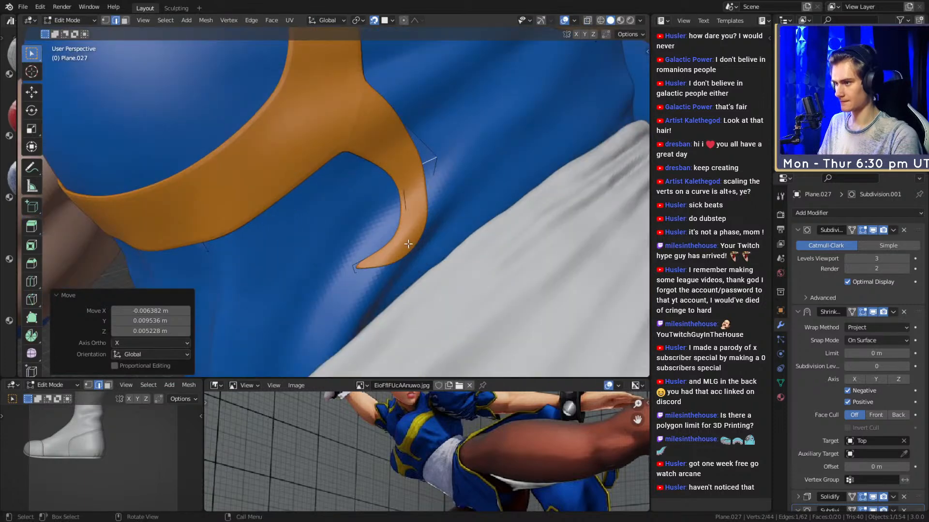
Move and rotate the hook's bend edge outward, and shift the tip edge about 0.05 m to refine the curl.
{"action": "left_click", "coordinate": [420, 239]}
{"action": "key", "text": "alt+z"}
{"action": "key", "text": "g"}
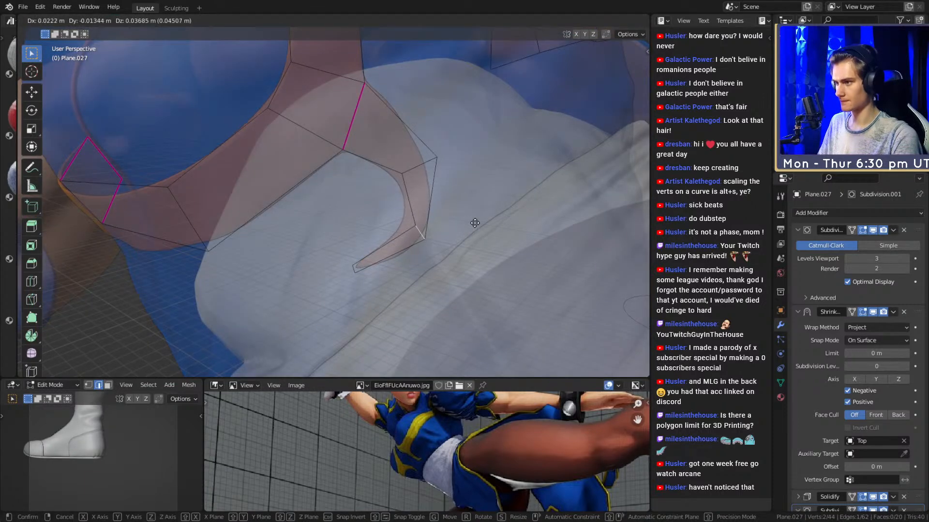
{"action": "left_click", "coordinate": [475, 220]}
{"action": "key", "text": "r"}
{"action": "left_click", "coordinate": [439, 260]}
{"action": "key", "text": "g"}
{"action": "left_click", "coordinate": [442, 263]}
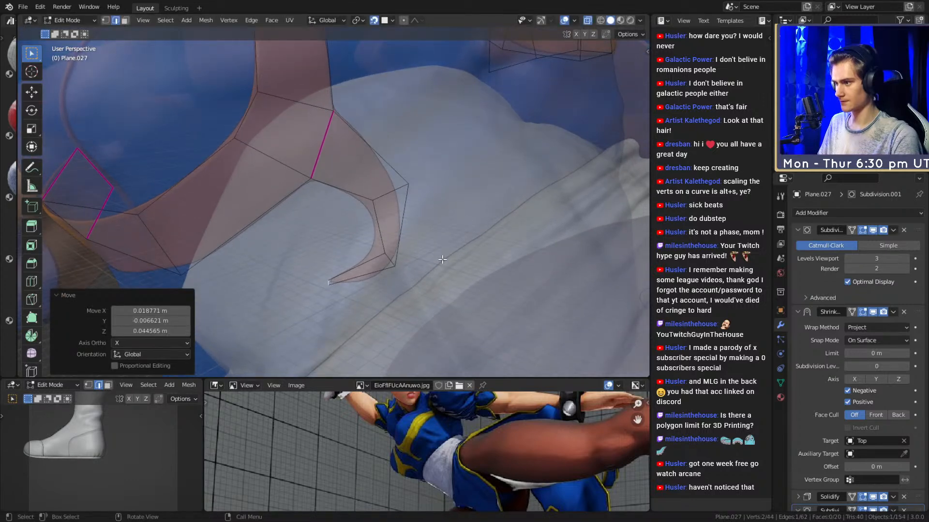
{"action": "key", "text": "Tab"}
{"action": "mouse_move", "coordinate": [423, 236]}
{"action": "middle_mouse_down"}
{"action": "mouse_move", "coordinate": [412, 260]}
{"action": "mouse_move", "coordinate": [428, 239]}
{"action": "mouse_move", "coordinate": [413, 251]}
{"action": "mouse_move", "coordinate": [396, 242]}
{"action": "mouse_move", "coordinate": [410, 245]}
{"action": "mouse_move", "coordinate": [412, 228]}
{"action": "middle_mouse_up"}
Reposition the cross edges along the underside of the left breast's strip.
{"action": "key", "text": "Tab"}
{"action": "middle_click_drag", "start_coordinate": [381, 171], "coordinate": [422, 175]}
{"action": "key", "text": "g"}
{"action": "left_click", "coordinate": [420, 176]}
{"action": "key", "text": "g"}
{"action": "left_click", "coordinate": [421, 189]}
{"action": "key", "text": "g"}
{"action": "left_click", "coordinate": [421, 185]}
Add a centred loop cut across the underside of the left breast's strip and adjust the cross edge on its inner side.
{"action": "key", "text": "ctrl+r"}
{"action": "left_click", "coordinate": [419, 186]}
{"action": "right_click", "coordinate": [418, 185]}
{"action": "middle_click_drag", "start_coordinate": [419, 185], "coordinate": [470, 188]}
{"action": "key", "text": "g"}
{"action": "left_click", "coordinate": [443, 196]}
{"action": "key", "text": "r"}
{"action": "key", "text": "g"}
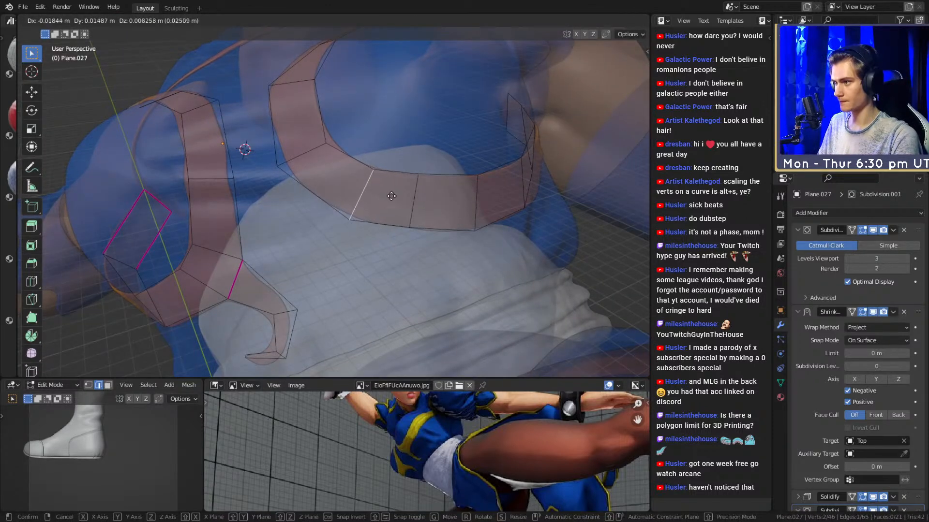
{"action": "left_click", "coordinate": [389, 195]}
Move the middle cross edge under the left breast about 0.026 m downward to round out the strip.
{"action": "middle_click_drag", "start_coordinate": [389, 196], "coordinate": [491, 182]}
{"action": "key", "text": "g"}
{"action": "left_click", "coordinate": [472, 164]}
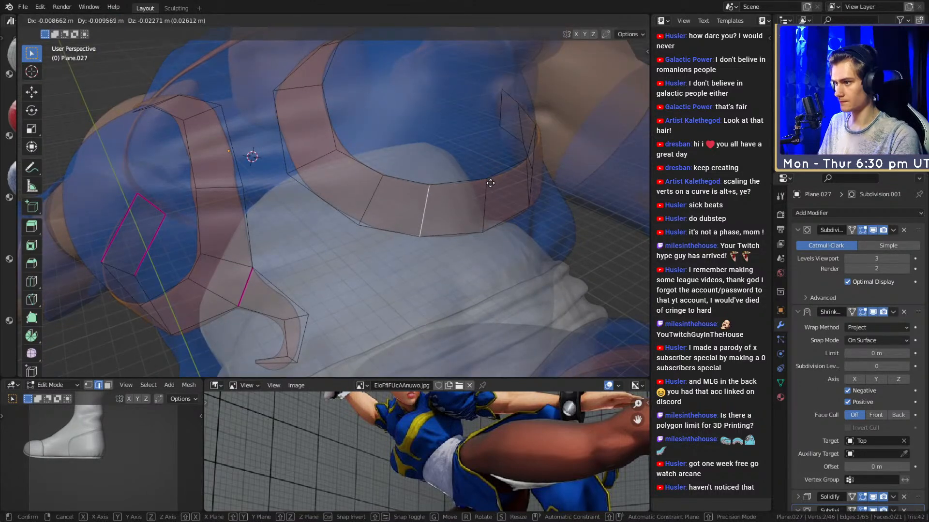
{"action": "key", "text": "Tab"}
{"action": "scroll", "coordinate": [490, 185], "scroll_direction": "down", "scroll_amount": 4}
{"action": "scroll", "coordinate": [416, 203], "scroll_direction": "up", "scroll_amount": 5}
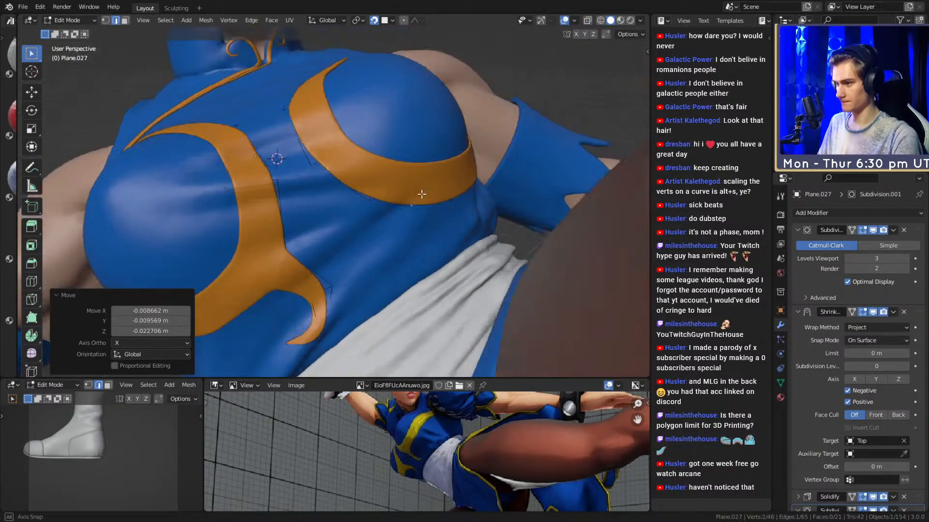
Leave mesh editing and hide the figurine's legs object to expose the torso.
{"action": "key", "text": "Tab"}
{"action": "middle_click_drag", "start_coordinate": [405, 183], "coordinate": [369, 191]}
{"action": "scroll", "coordinate": [369, 190], "scroll_direction": "down", "scroll_amount": 8}
{"action": "key", "text": "Tab"}
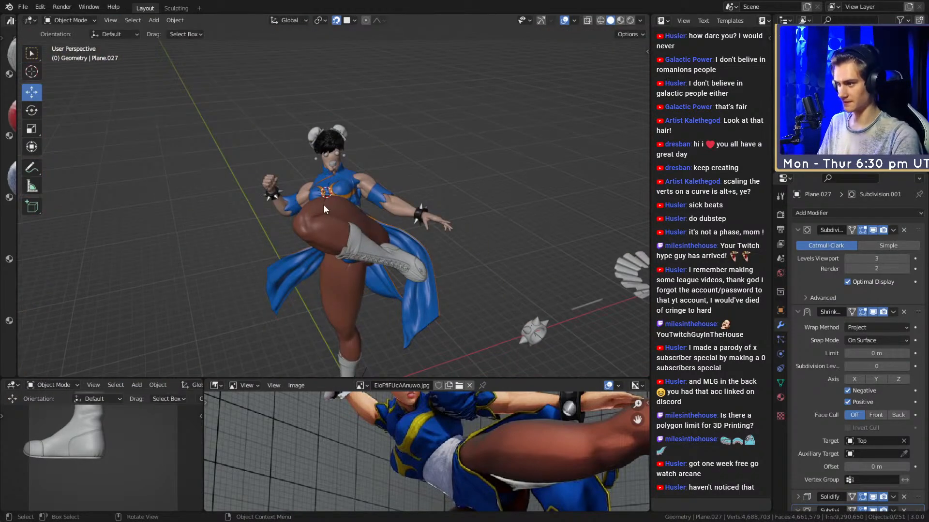
{"action": "left_click", "coordinate": [326, 207]}
{"action": "scroll", "coordinate": [380, 234], "scroll_direction": "up", "scroll_amount": 4}
{"action": "key", "text": "h"}
{"action": "scroll", "coordinate": [388, 213], "scroll_direction": "up", "scroll_amount": 6}
{"action": "middle_click_drag", "start_coordinate": [352, 232], "coordinate": [376, 245]}
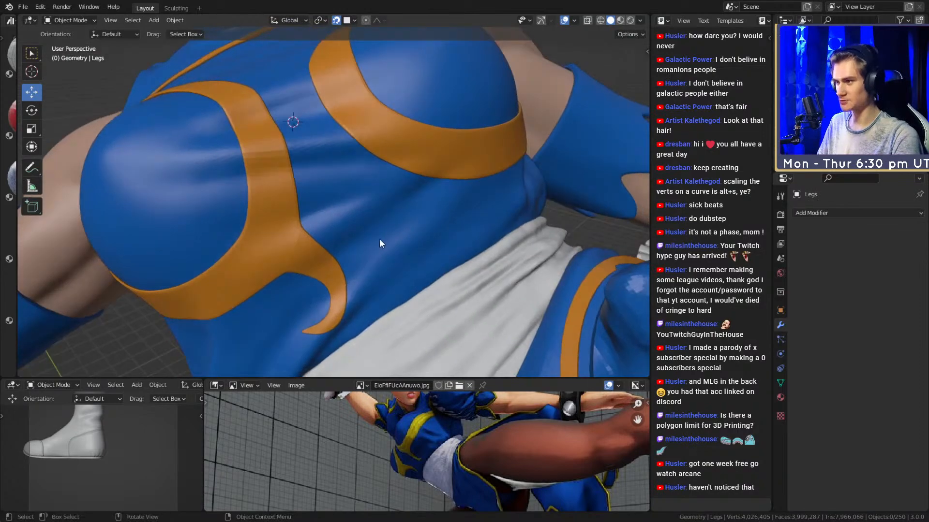
Extrude the lower edge of the left breast's strip down toward the waist, rotate the new edge and scale it to 0.721.
{"action": "middle_click_drag", "start_coordinate": [448, 189], "coordinate": [419, 184]}
{"action": "left_click", "coordinate": [439, 191]}
{"action": "key", "text": "Tab"}
{"action": "key", "text": "e"}
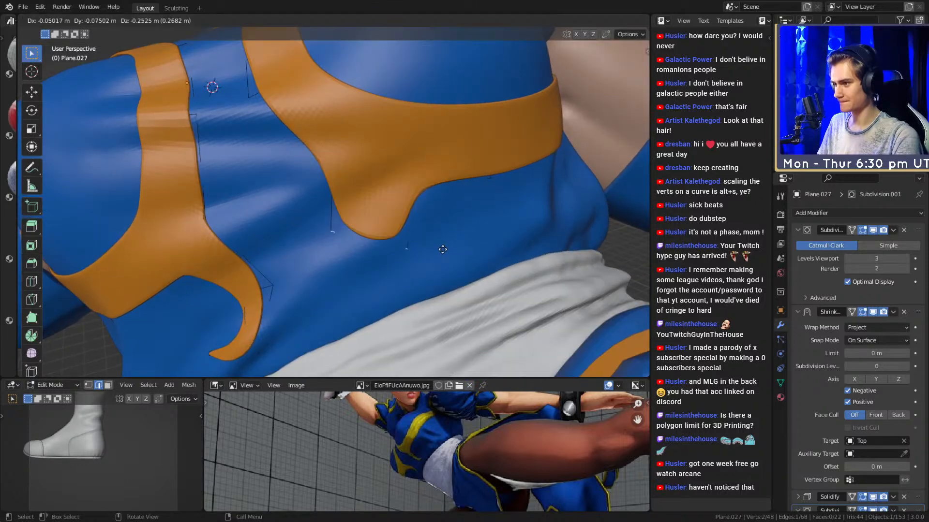
{"action": "left_click", "coordinate": [445, 259]}
{"action": "key", "text": "r"}
{"action": "left_click", "coordinate": [506, 221]}
{"action": "key", "text": "s"}
{"action": "left_click", "coordinate": [473, 238]}
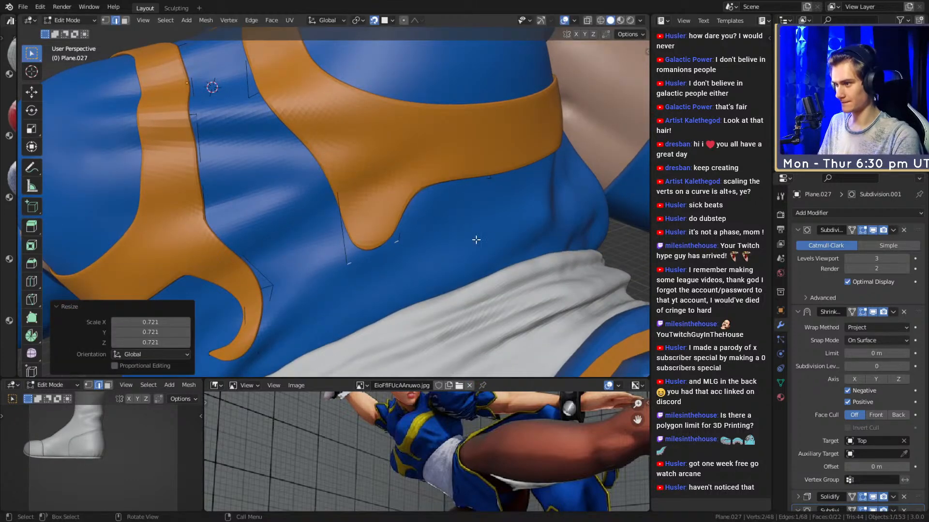
{"action": "middle_click_drag", "start_coordinate": [473, 238], "coordinate": [462, 219], "text": "shift"}
{"action": "key", "text": "g"}
{"action": "left_click", "coordinate": [459, 212]}
Extrude a tip from the left flap's end along the waist sash, rotate it -108°, scale it to 0.234 and move it outward.
{"action": "key", "text": "e"}
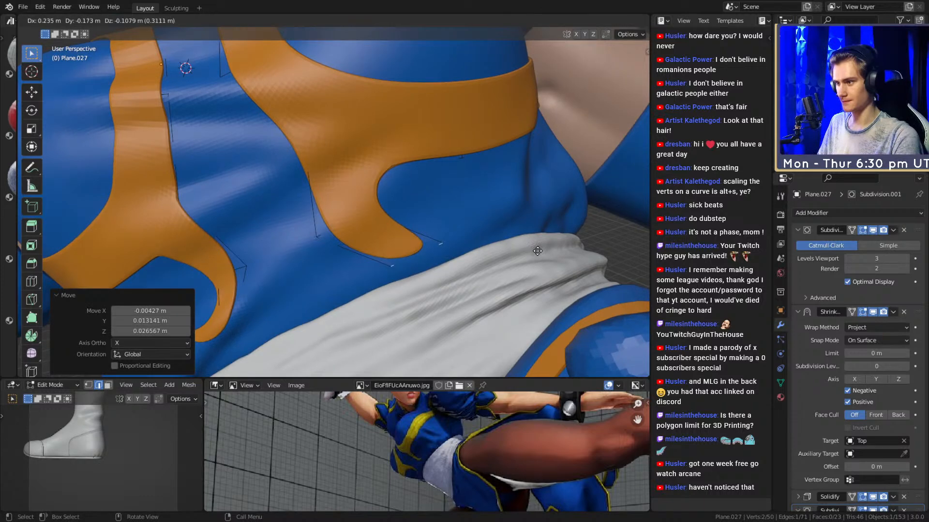
{"action": "left_click", "coordinate": [452, 228]}
{"action": "key", "text": "r"}
{"action": "left_click", "coordinate": [384, 180]}
{"action": "key", "text": "s"}
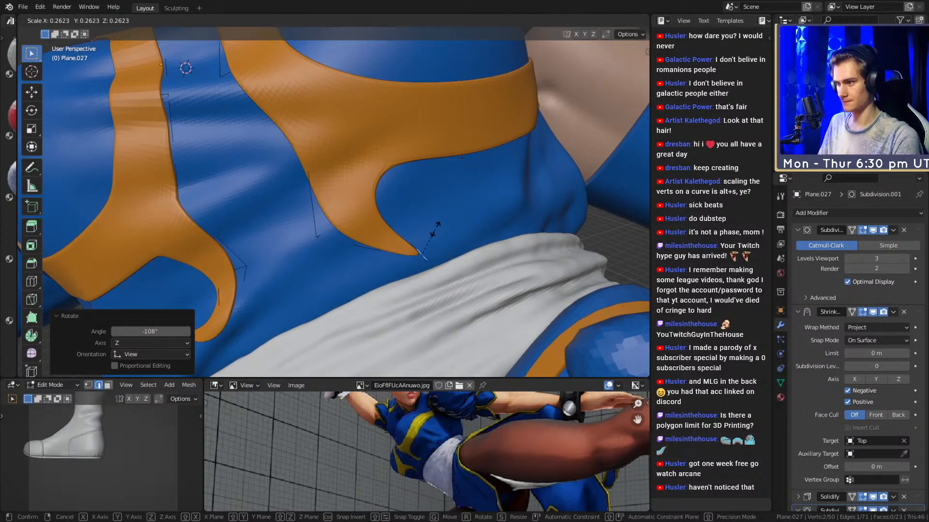
{"action": "left_click", "coordinate": [432, 234]}
{"action": "key", "text": "g"}
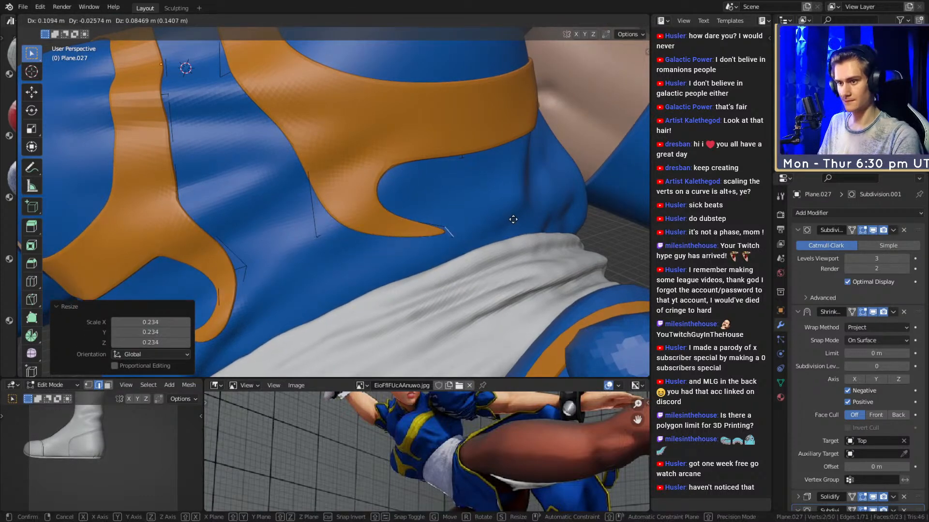
{"action": "left_click", "coordinate": [507, 224]}
Add a centred loop cut across the left hook's tip, move it about 0.1 m downward, rotate it and scale it to 0.839.
{"action": "key", "text": "ctrl+r"}
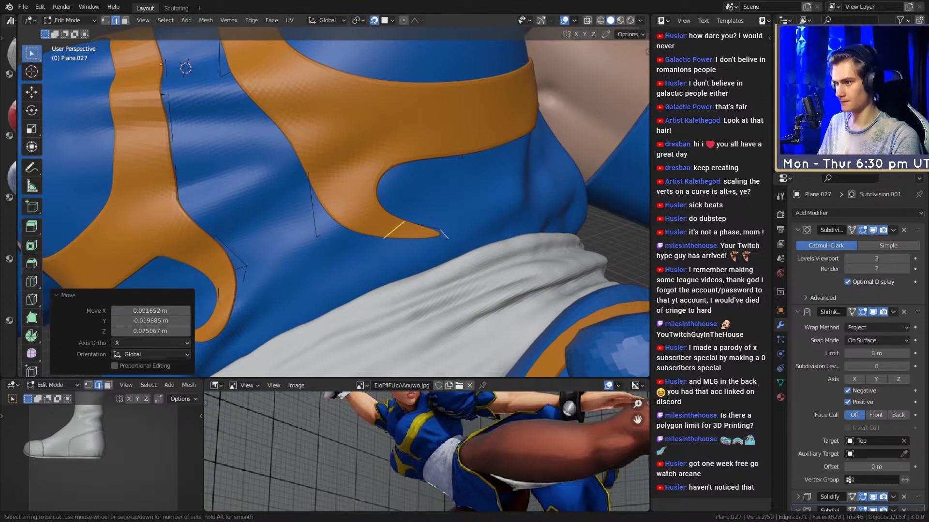
{"action": "left_click", "coordinate": [441, 219]}
{"action": "right_click", "coordinate": [442, 218]}
{"action": "key", "text": "g"}
{"action": "left_click", "coordinate": [440, 243]}
{"action": "key", "text": "r"}
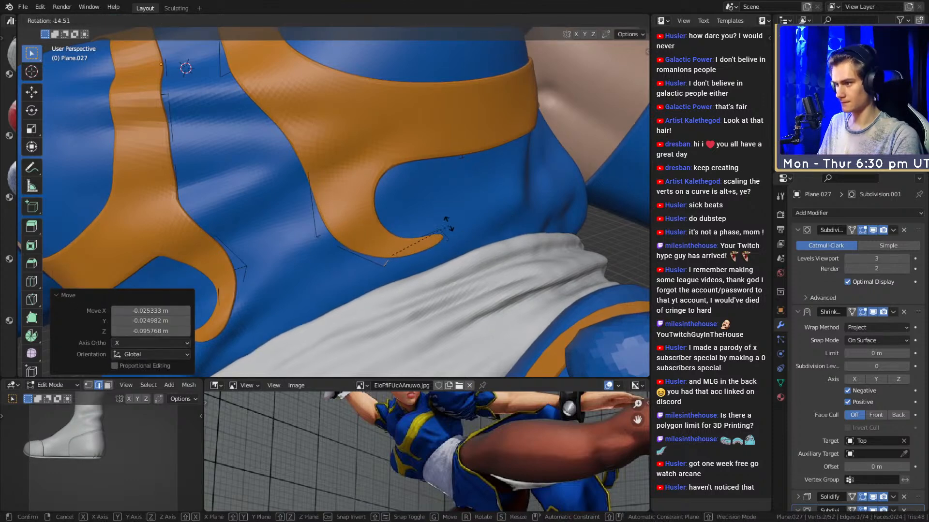
{"action": "left_click", "coordinate": [432, 209]}
{"action": "key", "text": "s"}
{"action": "left_click", "coordinate": [368, 189]}
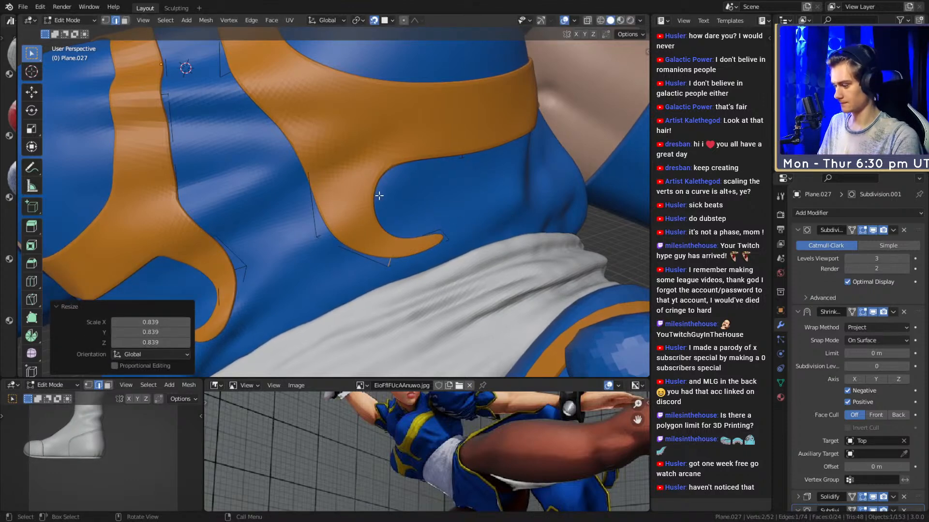
Turn on X-ray and move the crosswise edge in the left hook's lower bend by about 0.01 m.
{"action": "key", "text": "alt+z"}
{"action": "middle_click_drag", "start_coordinate": [369, 208], "coordinate": [379, 210], "text": "shift"}
{"action": "left_click", "coordinate": [370, 221]}
{"action": "key", "text": "g"}
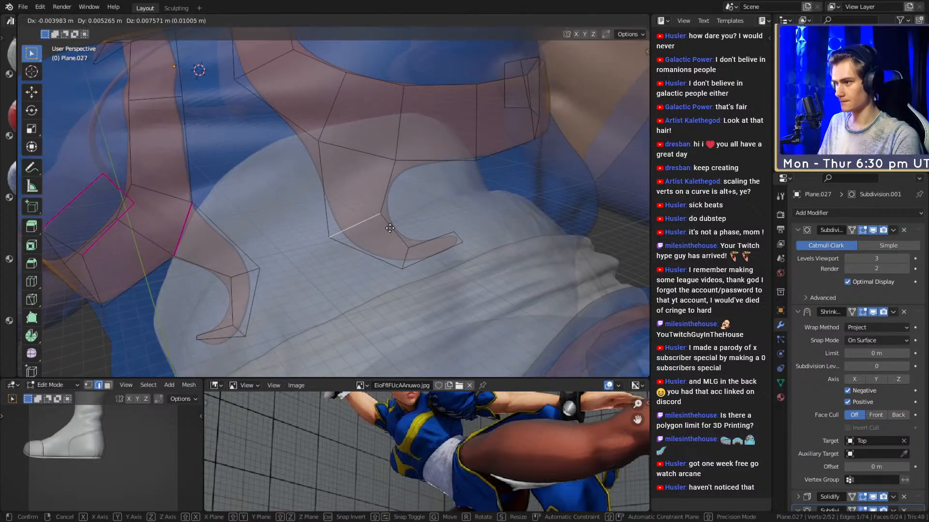
{"action": "left_click", "coordinate": [393, 216]}
Crease the edge where the left hook branches off the breast strip, and leave mesh editing with X-ray off.
{"action": "left_click", "coordinate": [376, 153]}
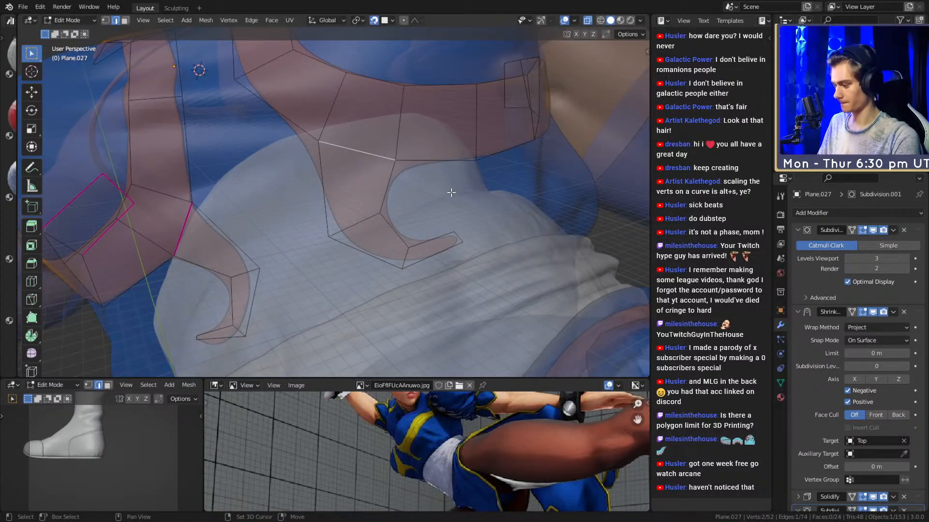
{"action": "key", "text": "shift+e"}
{"action": "left_click", "coordinate": [298, 200]}
{"action": "key", "text": "Tab"}
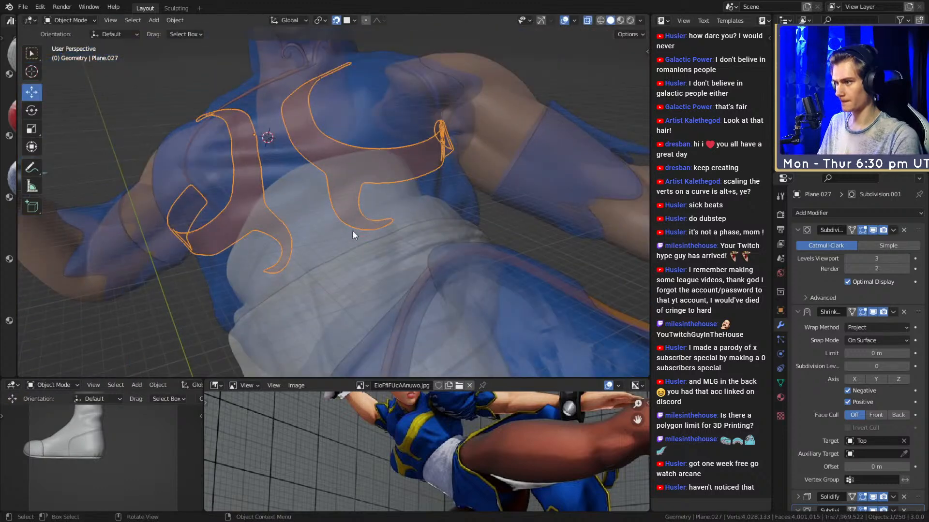
{"action": "key", "text": "alt+z"}
Isolate the Cameras collection and bring the figurine's geometry, hair and outfit collections back into view.
{"action": "key", "text": "1"}
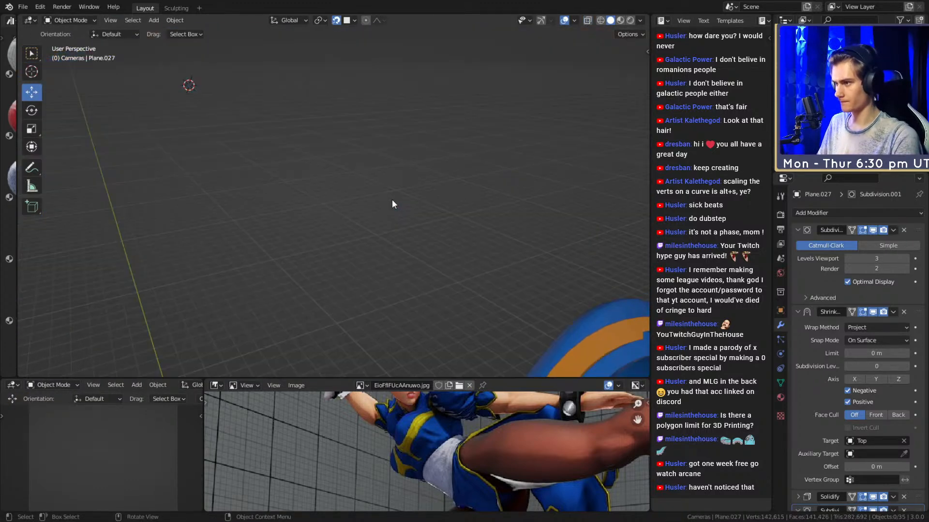
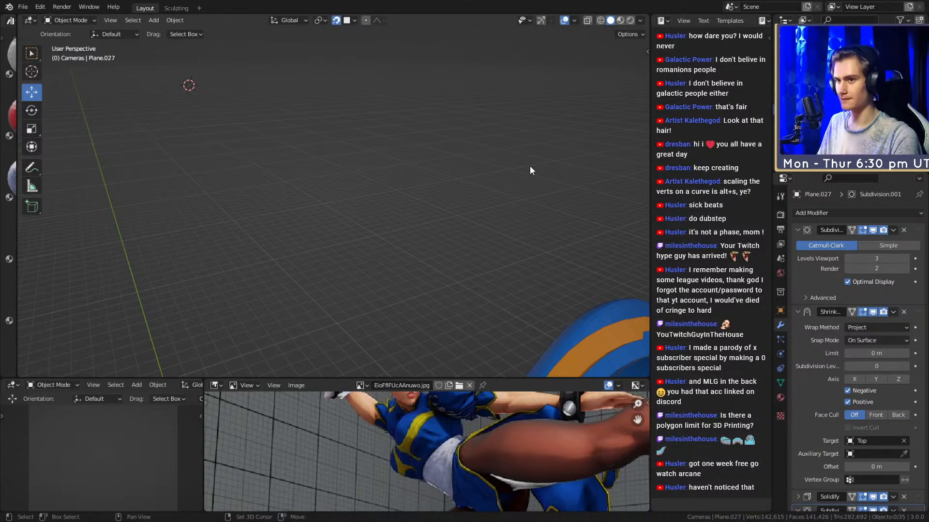
{"action": "key", "text": "2"}
{"action": "scroll", "coordinate": [527, 167], "scroll_direction": "down", "scroll_amount": 5}
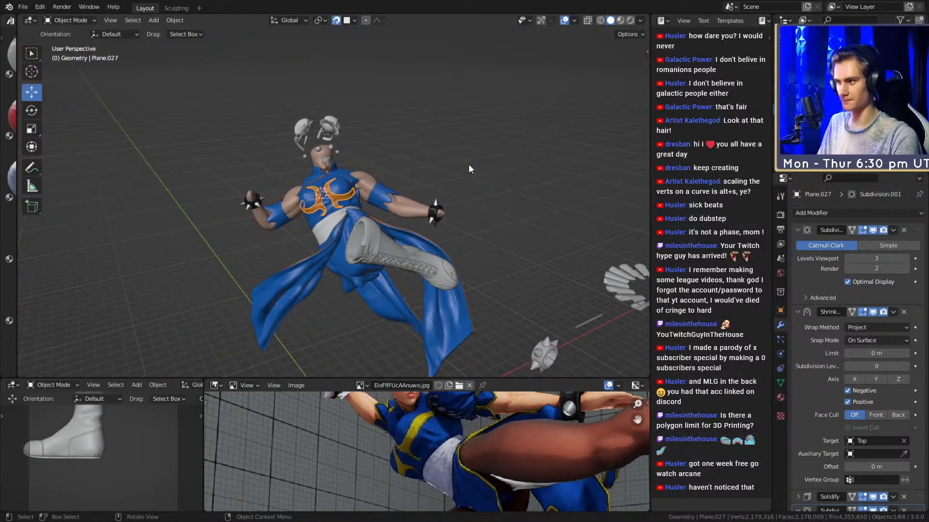
{"action": "key", "text": "3"}
{"action": "key", "text": "shift+2"}
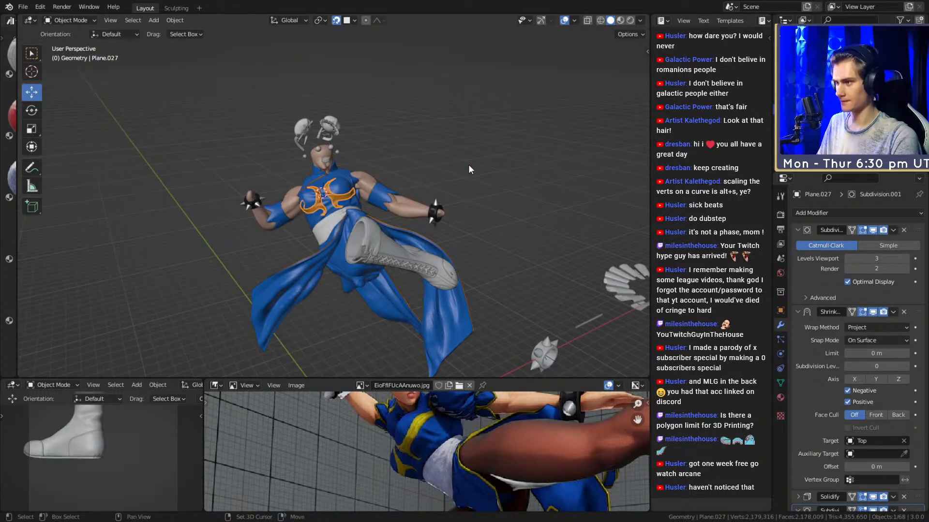
{"action": "key", "text": "shift+4"}
{"action": "key", "text": "shift+5"}
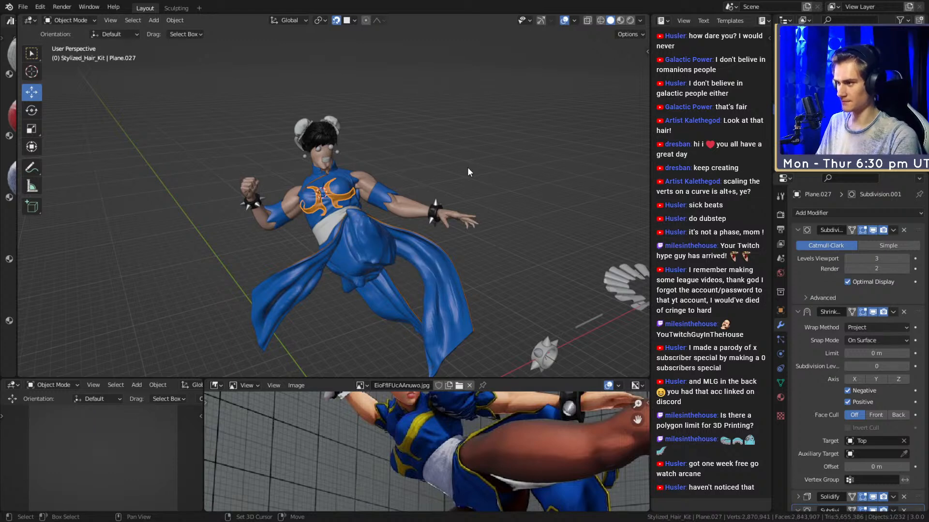
{"action": "key", "text": "shift+5"}
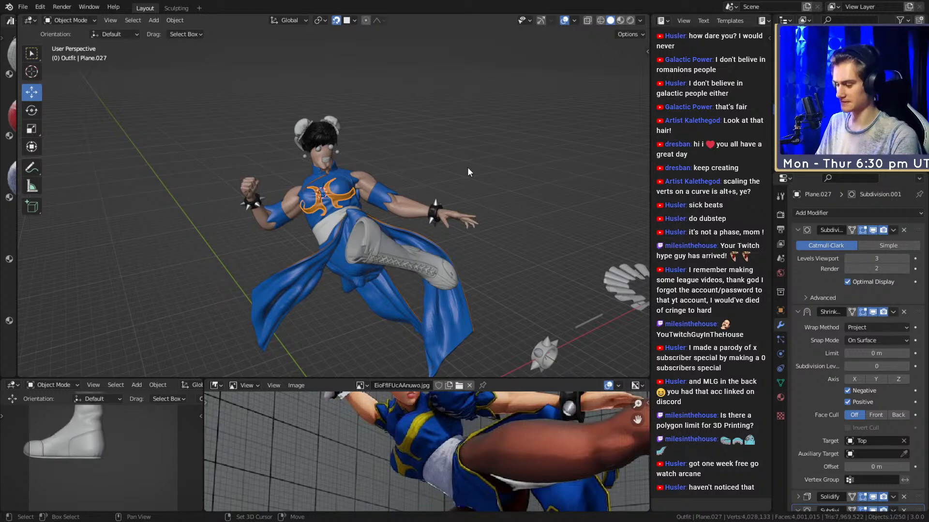
Select the gold chest trim and save the file.
{"action": "scroll", "coordinate": [373, 231], "scroll_direction": "up", "scroll_amount": 8}
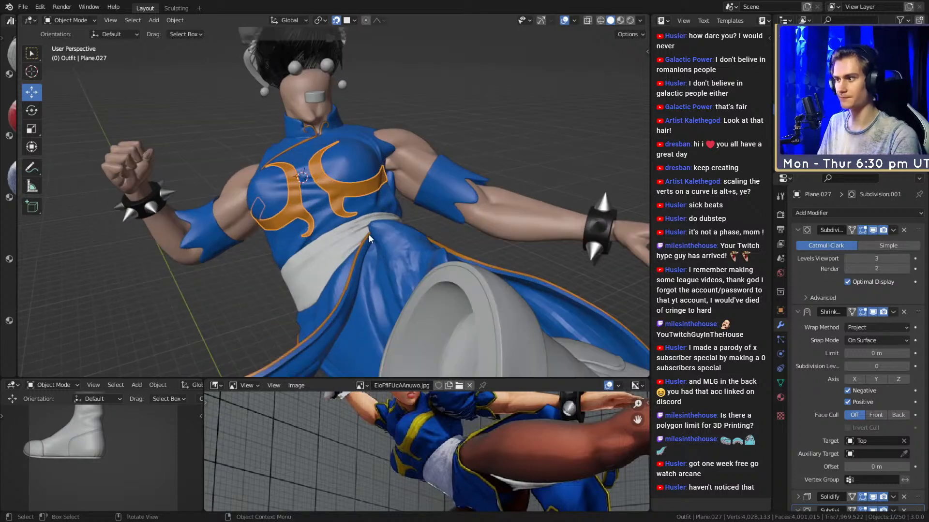
{"action": "middle_click_drag", "start_coordinate": [385, 227], "coordinate": [545, 74]}
{"action": "scroll", "coordinate": [442, 165], "scroll_direction": "up", "scroll_amount": 3}
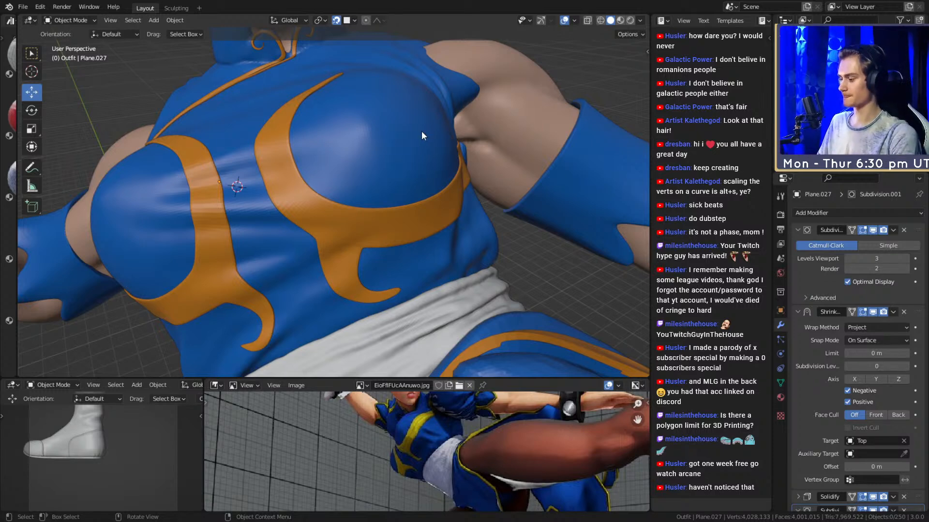
{"action": "middle_click_drag", "start_coordinate": [429, 173], "coordinate": [565, 62]}
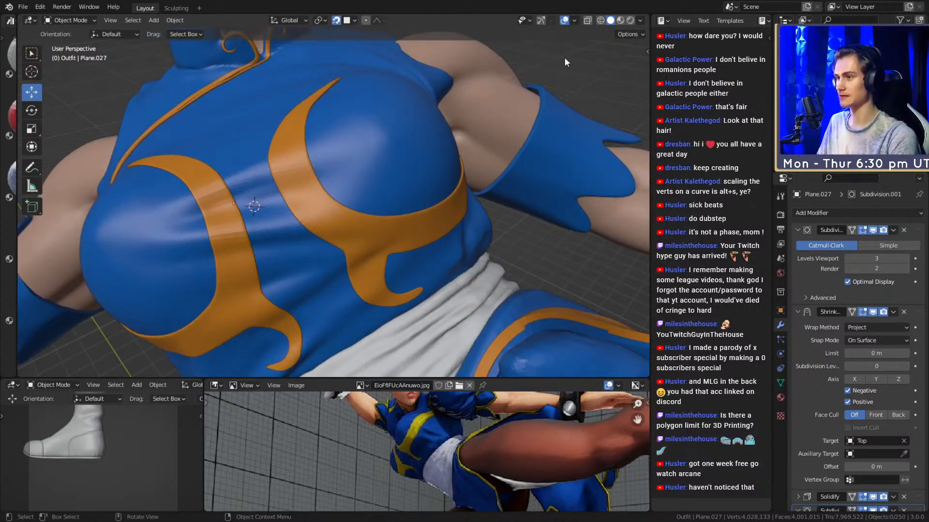
{"action": "left_click", "coordinate": [397, 222]}
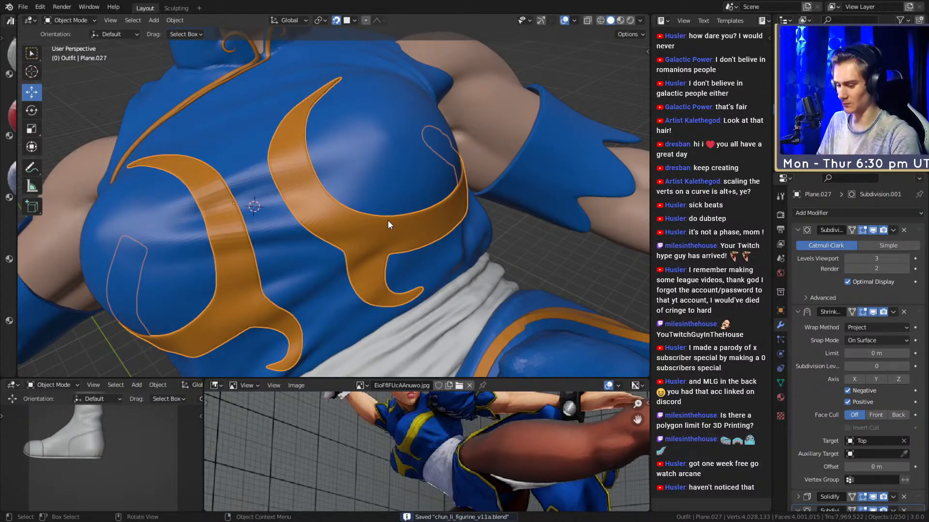
Scale the end edge of the left hook to 0.337 to sharpen its tip.
{"action": "scroll", "coordinate": [387, 219], "scroll_direction": "down", "scroll_amount": 3}
{"action": "scroll", "coordinate": [361, 216], "scroll_direction": "up", "scroll_amount": 5}
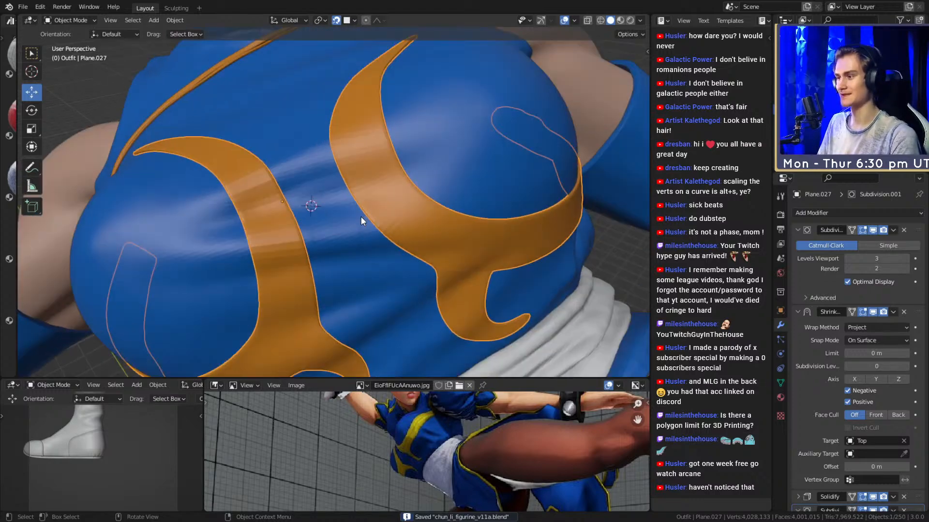
{"action": "middle_click_drag", "start_coordinate": [361, 217], "coordinate": [385, 205]}
{"action": "scroll", "coordinate": [386, 209], "scroll_direction": "up", "scroll_amount": 6}
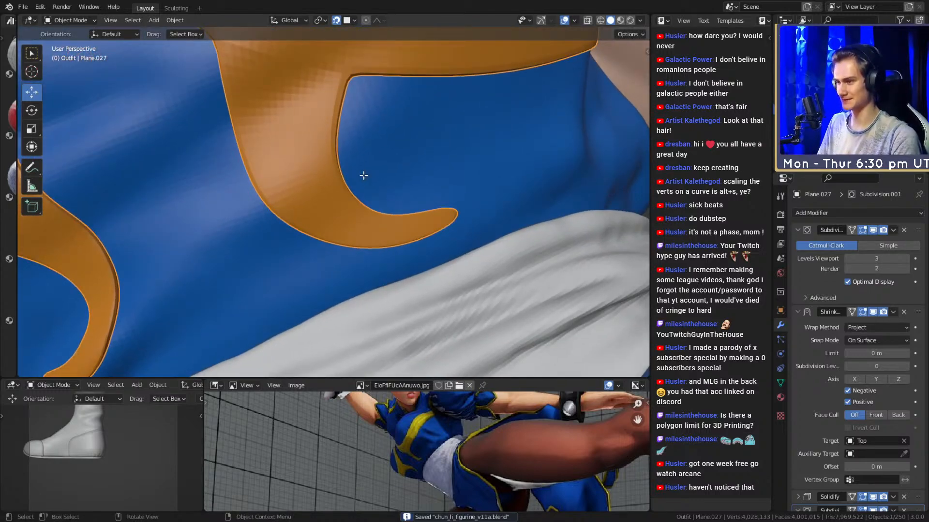
{"action": "key", "text": "Tab"}
{"action": "middle_click_drag", "start_coordinate": [444, 216], "coordinate": [467, 214]}
{"action": "key", "text": "s"}
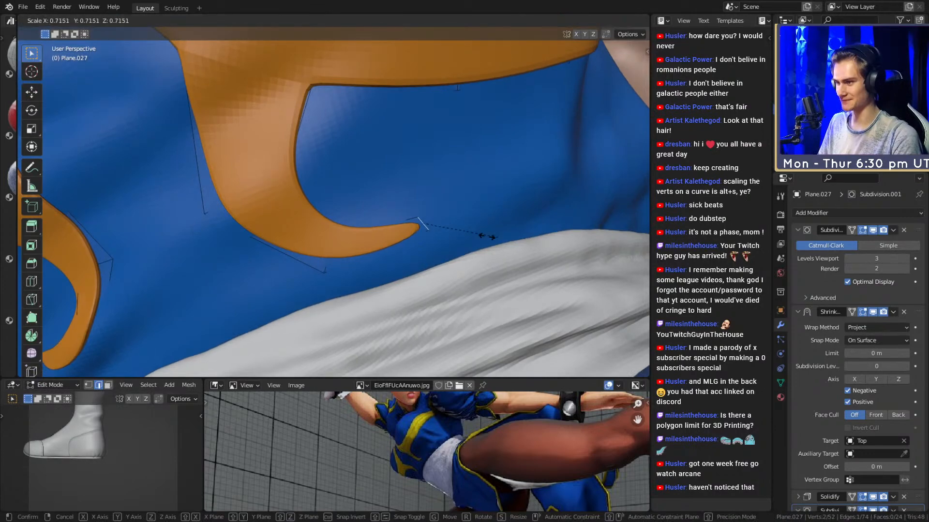
{"action": "left_click", "coordinate": [457, 231]}
Move the right hook's two outer bend vertices outward to widen its curve.
{"action": "scroll", "coordinate": [428, 225], "scroll_direction": "down", "scroll_amount": 8}
{"action": "scroll", "coordinate": [429, 224], "scroll_direction": "up", "scroll_amount": 5}
{"action": "scroll", "coordinate": [358, 232], "scroll_direction": "up", "scroll_amount": 3}
{"action": "scroll", "coordinate": [359, 240], "scroll_direction": "up", "scroll_amount": 3}
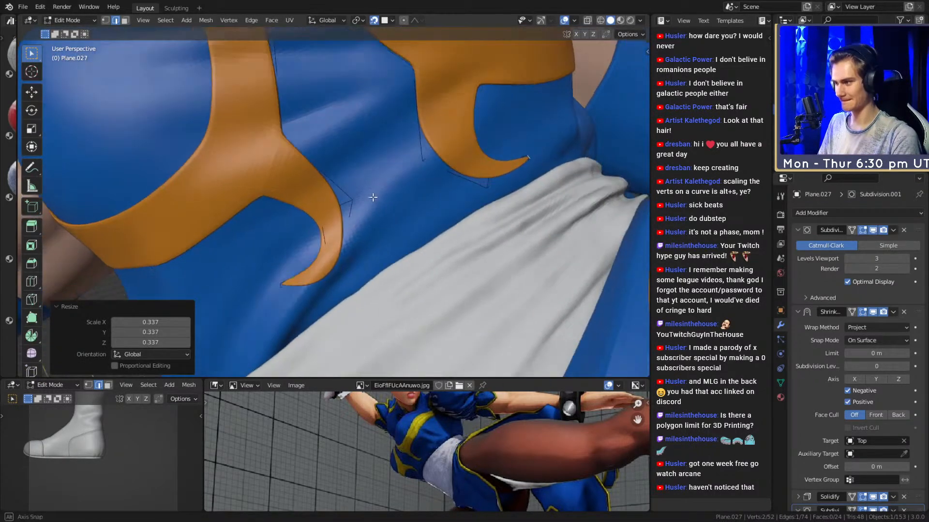
{"action": "key", "text": "1"}
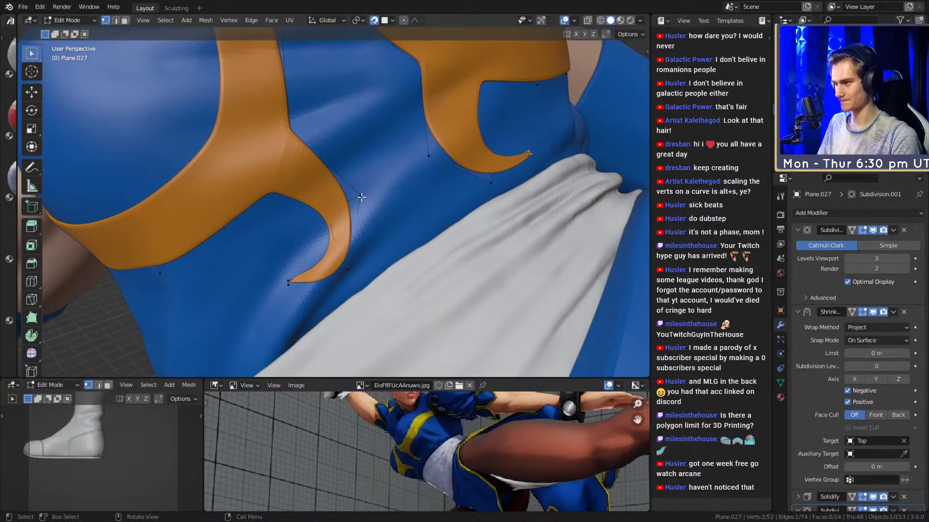
{"action": "left_click", "coordinate": [360, 197]}
{"action": "key", "text": "g"}
{"action": "left_click", "coordinate": [424, 189]}
{"action": "left_click", "coordinate": [365, 262]}
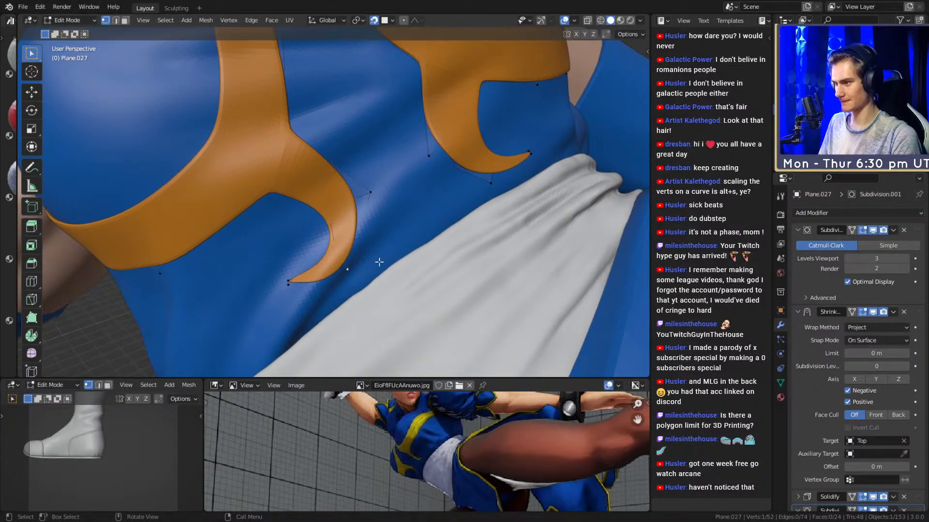
{"action": "key", "text": "g"}
{"action": "left_click", "coordinate": [418, 257]}
Shift the right hook's upper outer vertex about 0.026 m further, leave mesh editing and save the file.
{"action": "mouse_move", "coordinate": [301, 281]}
{"action": "middle_mouse_down"}
{"action": "mouse_move", "coordinate": [356, 269]}
{"action": "mouse_move", "coordinate": [314, 271]}
{"action": "middle_mouse_up"}
{"action": "left_click", "coordinate": [358, 182]}
{"action": "key", "text": "g"}
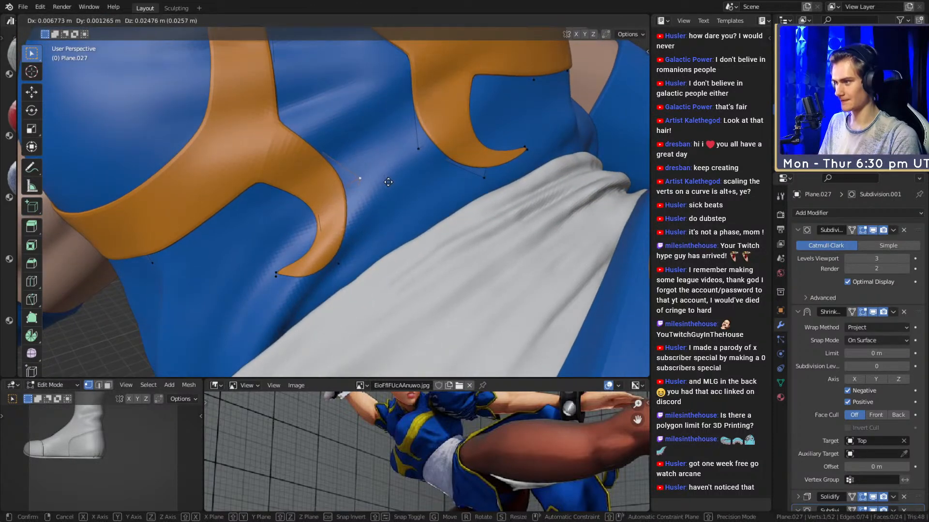
{"action": "left_click", "coordinate": [387, 182]}
{"action": "key", "text": "Tab"}
{"action": "scroll", "coordinate": [370, 231], "scroll_direction": "down", "scroll_amount": 8}
{"action": "mouse_move", "coordinate": [457, 146]}
{"action": "middle_mouse_down"}
{"action": "mouse_move", "coordinate": [385, 246]}
{"action": "mouse_move", "coordinate": [344, 243]}
{"action": "mouse_move", "coordinate": [338, 219]}
{"action": "middle_mouse_up"}
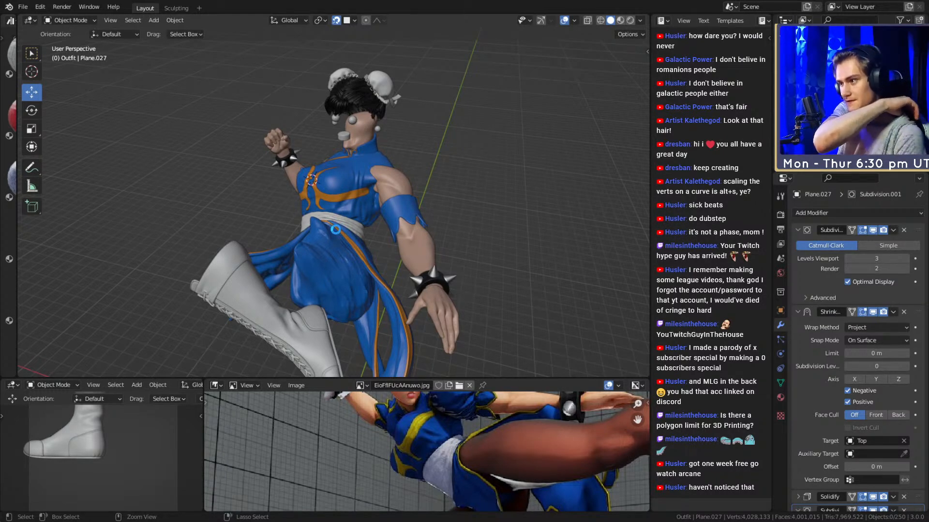
{"action": "key", "text": "ctrl+s"}
Bring the figurine's hidden head, legs and puffed sleeves back into view.
{"action": "middle_click_drag", "start_coordinate": [387, 204], "coordinate": [745, 123]}
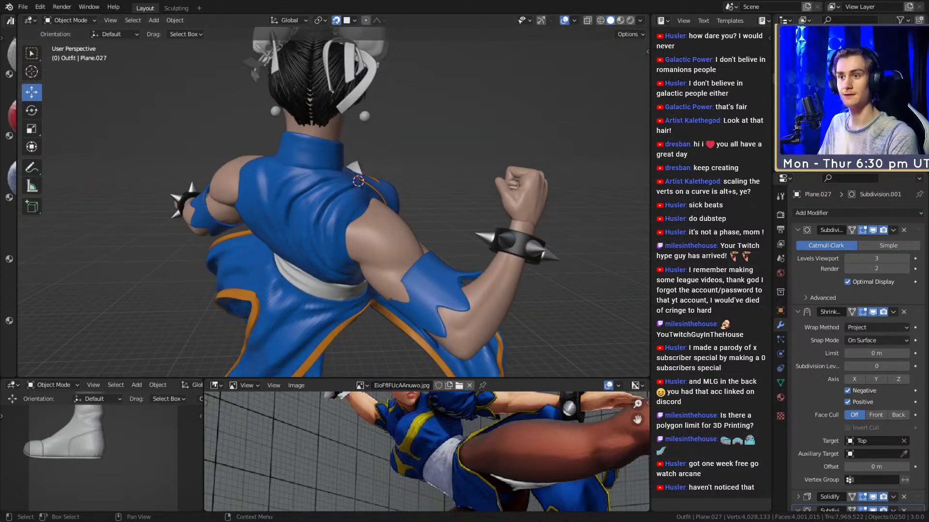
{"action": "key", "text": "ctrl+z"}
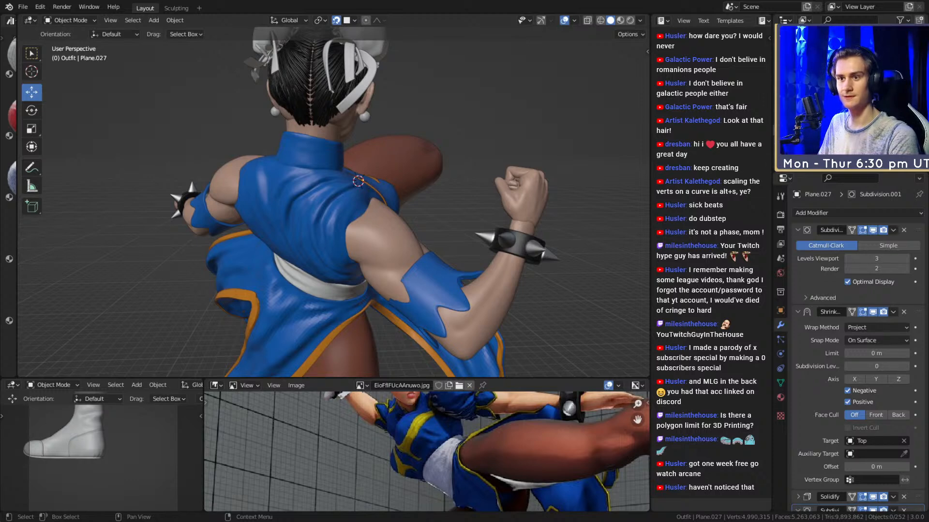
{"action": "left_click", "coordinate": [270, 175]}
{"action": "middle_click_drag", "start_coordinate": [483, 192], "coordinate": [397, 207]}
{"action": "key", "text": "Delete"}
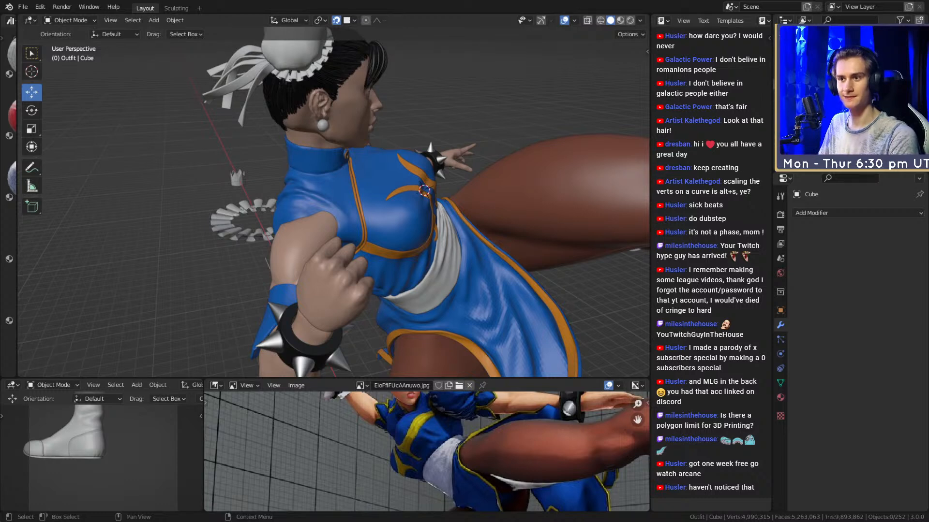
{"action": "middle_click_drag", "start_coordinate": [556, 213], "coordinate": [400, 198]}
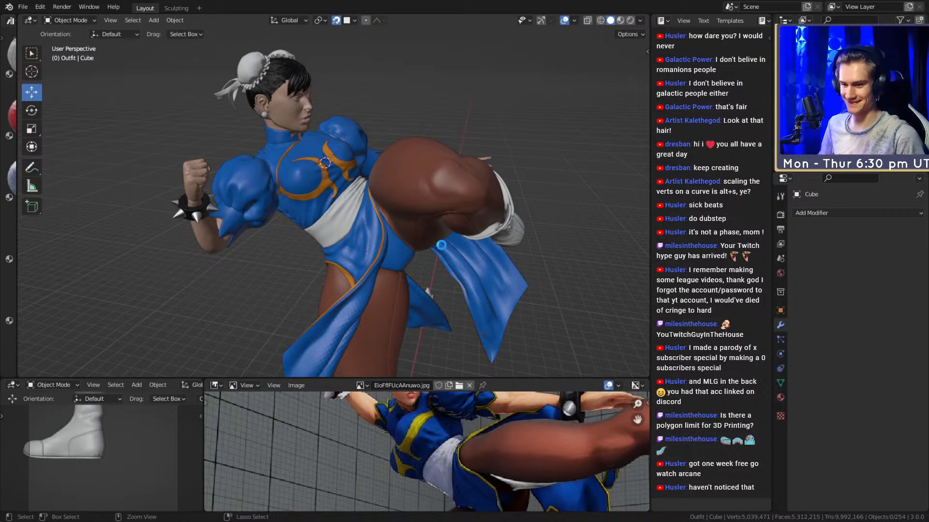
Select the gold edge trim of the loincloth and duplicate it in place.
{"action": "scroll", "coordinate": [423, 235], "scroll_direction": "down", "scroll_amount": 3}
{"action": "middle_click_drag", "start_coordinate": [428, 242], "coordinate": [330, 173]}
{"action": "scroll", "coordinate": [445, 177], "scroll_direction": "up", "scroll_amount": 4}
{"action": "left_click", "coordinate": [321, 168]}
{"action": "scroll", "coordinate": [361, 182], "scroll_direction": "down", "scroll_amount": 3}
{"action": "scroll", "coordinate": [393, 214], "scroll_direction": "up", "scroll_amount": 4}
{"action": "scroll", "coordinate": [351, 176], "scroll_direction": "down", "scroll_amount": 3}
{"action": "scroll", "coordinate": [329, 173], "scroll_direction": "up", "scroll_amount": 4}
{"action": "middle_click_drag", "start_coordinate": [388, 206], "coordinate": [358, 228]}
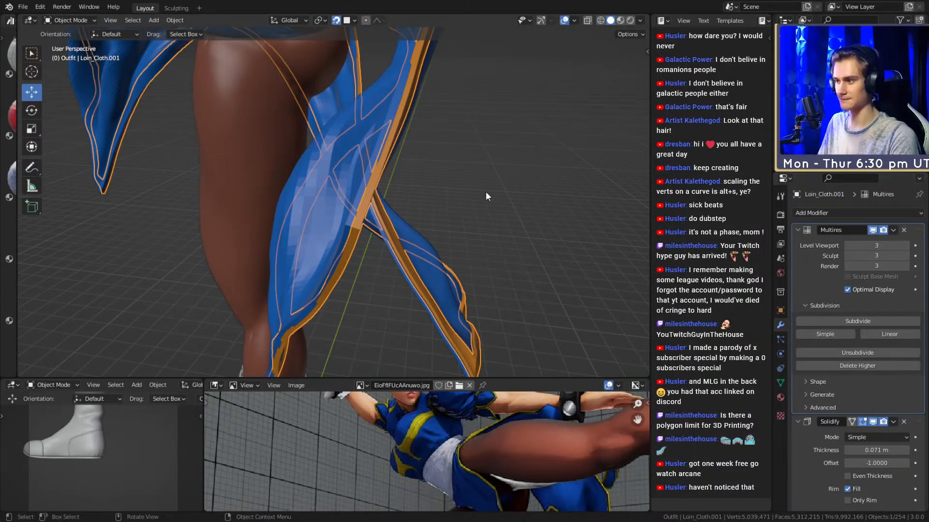
{"action": "key", "text": "shift+d"}
{"action": "key", "text": "Escape"}
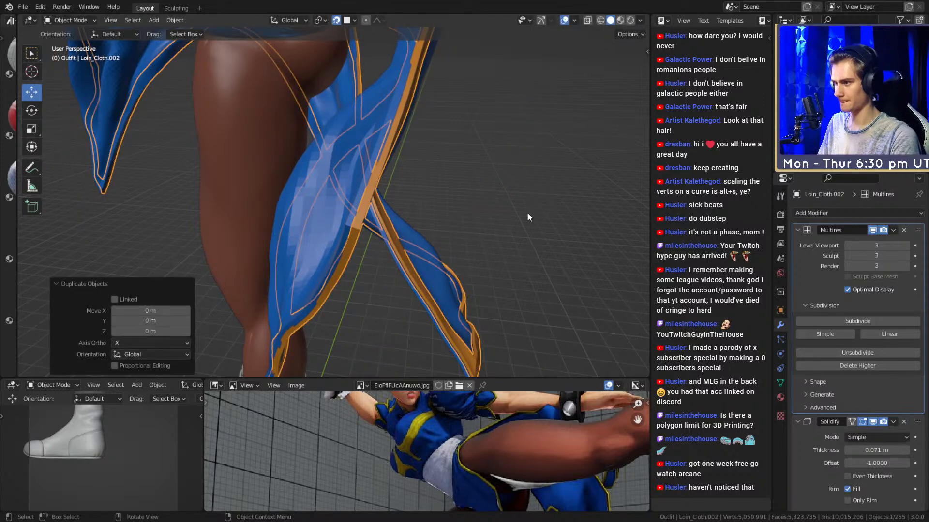
Shrink/Fatten the whole duplicated loincloth trim by about -0.033 m to trim the cloth's other side.
{"action": "key", "text": "Tab"}
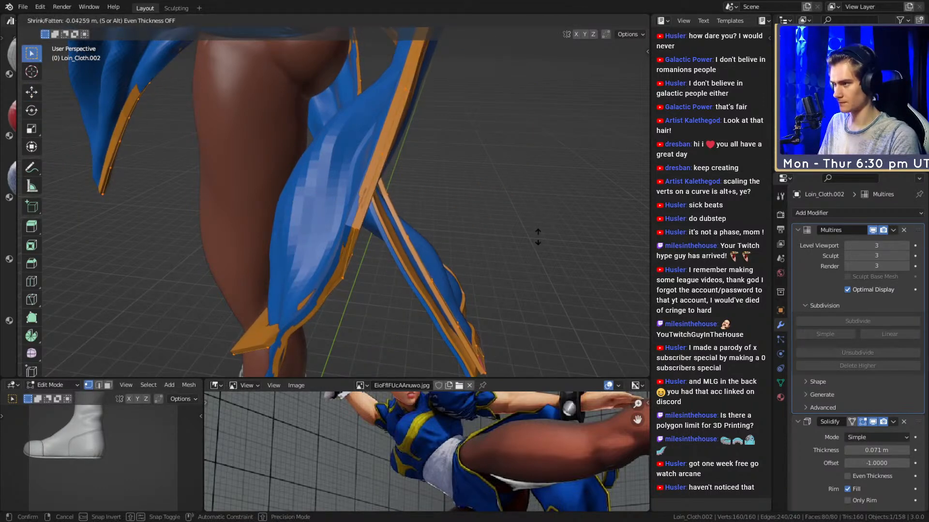
{"action": "left_click", "coordinate": [535, 240]}
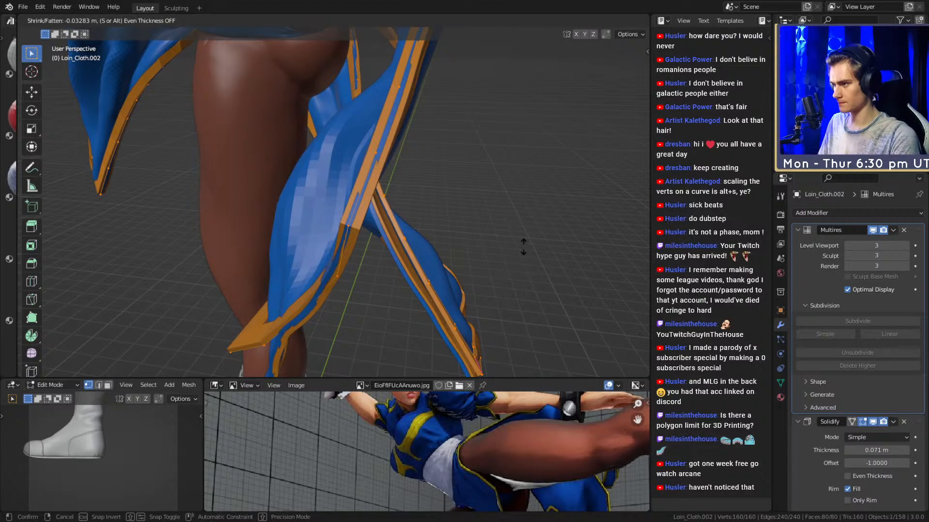
{"action": "left_click", "coordinate": [523, 247]}
{"action": "key", "text": "Tab"}
{"action": "middle_click_drag", "start_coordinate": [484, 202], "coordinate": [420, 220]}
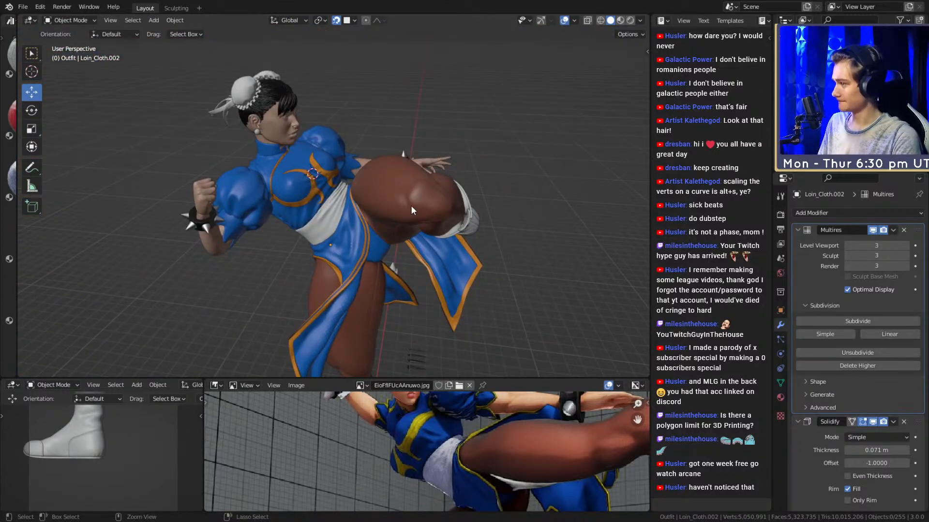
Select the gold curl trim below the collar and open its mesh for editing with X-ray on.
{"action": "middle_click_drag", "start_coordinate": [389, 182], "coordinate": [233, 247]}
{"action": "scroll", "coordinate": [341, 262], "scroll_direction": "down", "scroll_amount": 5}
{"action": "scroll", "coordinate": [366, 224], "scroll_direction": "up", "scroll_amount": 4}
{"action": "scroll", "coordinate": [352, 247], "scroll_direction": "up", "scroll_amount": 5}
{"action": "middle_click_drag", "start_coordinate": [352, 247], "coordinate": [305, 239]}
{"action": "left_click", "coordinate": [305, 238]}
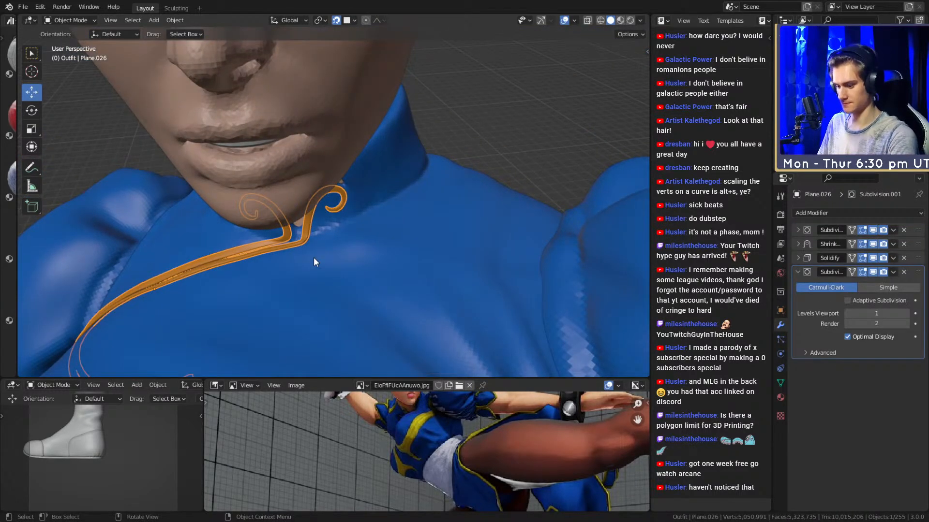
{"action": "key", "text": "KP_Decimal"}
{"action": "scroll", "coordinate": [451, 172], "scroll_direction": "up", "scroll_amount": 5}
{"action": "middle_click_drag", "start_coordinate": [451, 172], "coordinate": [363, 248], "text": "shift"}
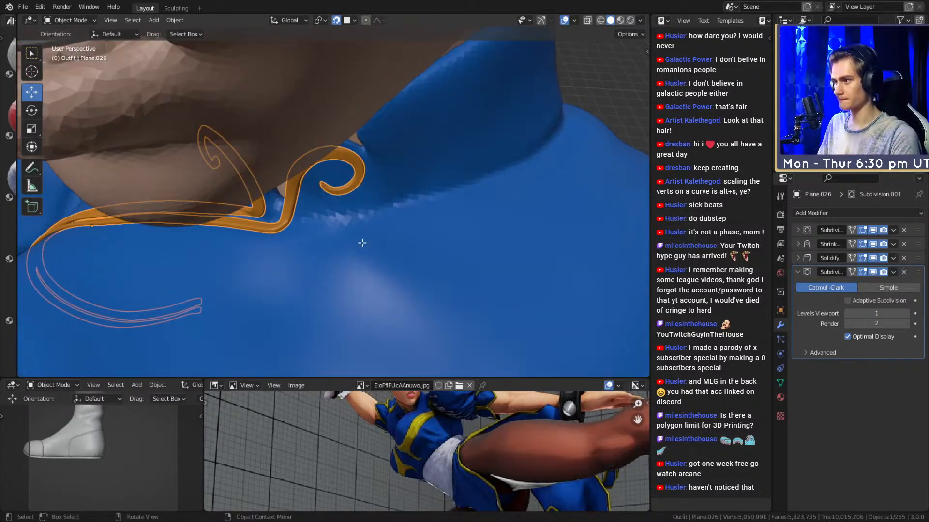
{"action": "key", "text": "Tab"}
{"action": "scroll", "coordinate": [367, 226], "scroll_direction": "up", "scroll_amount": 3}
{"action": "key", "text": "alt+z"}
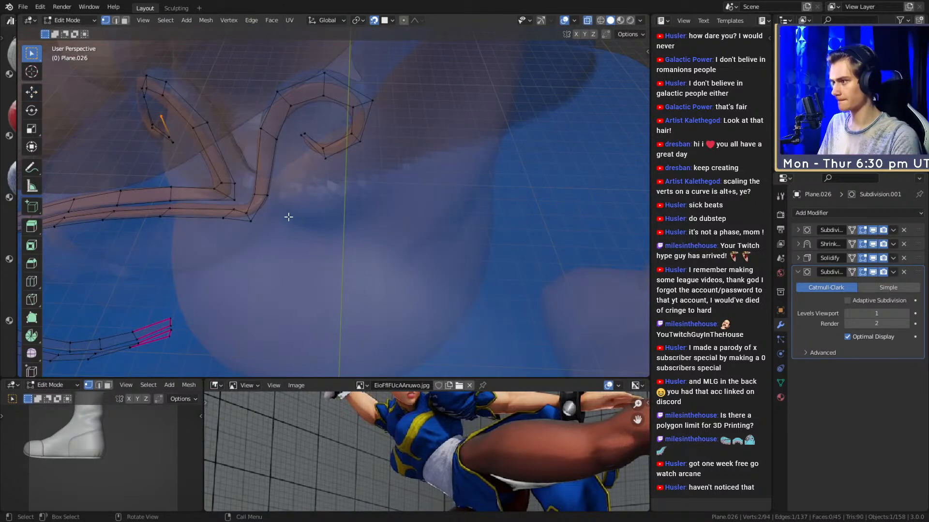
Extrude the outer edge at the collar curl's corner across the chest and rotate the new edge -21.5°.
{"action": "middle_click_drag", "start_coordinate": [282, 220], "coordinate": [373, 232]}
{"action": "key", "text": "2"}
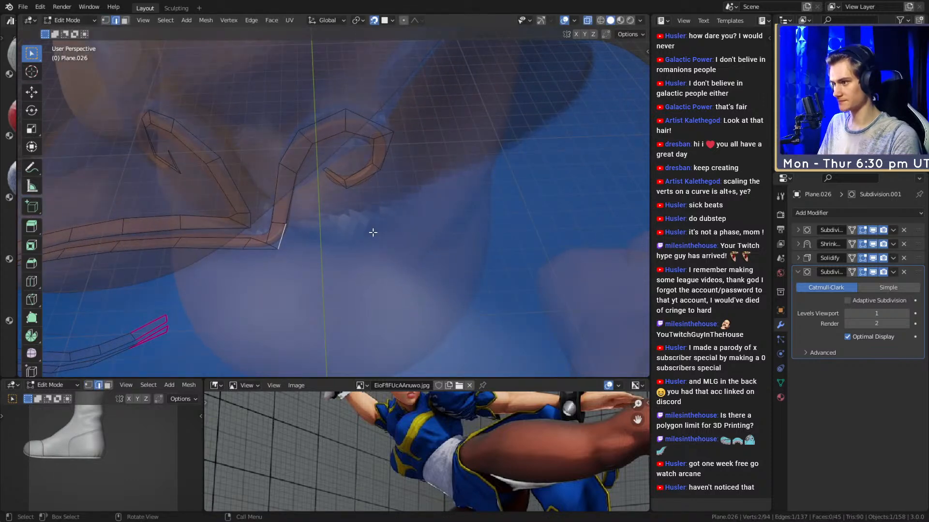
{"action": "left_click", "coordinate": [462, 221]}
{"action": "left_click", "coordinate": [464, 191]}
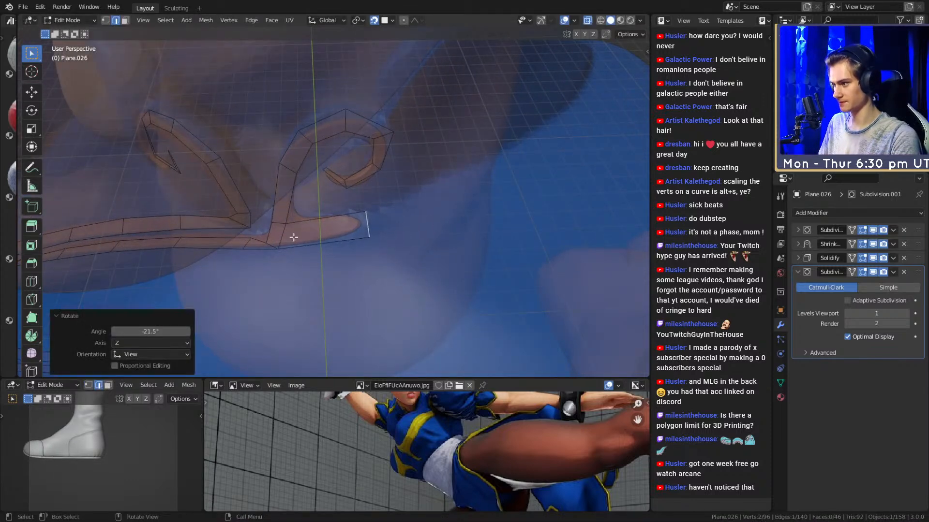
Give the edge at the base of the collar curl a crease of 1.000, and reposition and shrink the strip's end edge.
{"action": "left_click", "coordinate": [285, 236]}
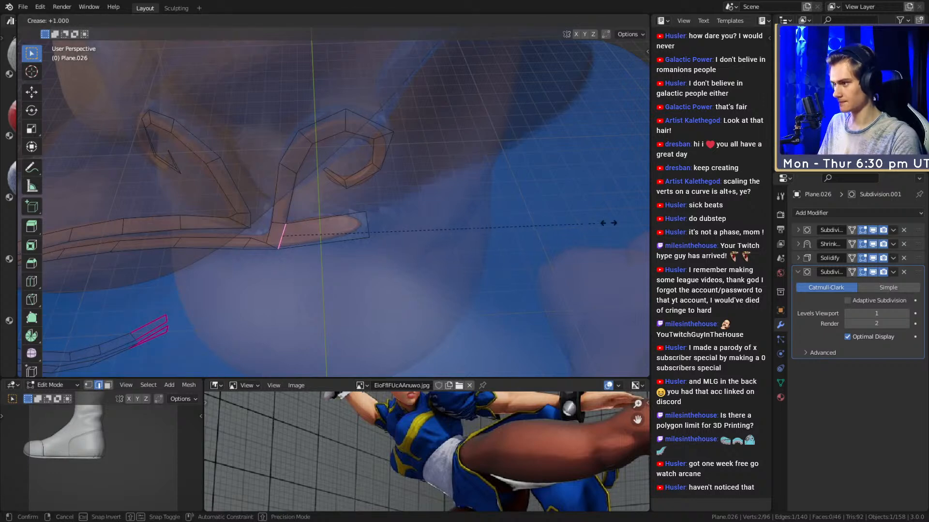
{"action": "left_click", "coordinate": [45, 217]}
{"action": "middle_click_drag", "start_coordinate": [255, 161], "coordinate": [280, 238]}
{"action": "key", "text": "g"}
{"action": "key", "text": "x"}
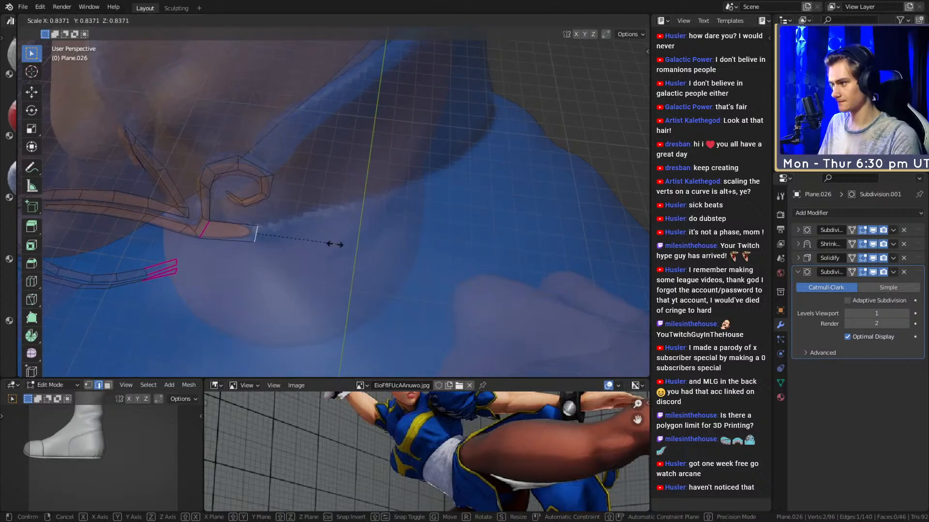
{"action": "left_click", "coordinate": [321, 244]}
Extrude the strip's end edge about 0.5 m along the collar base, align it, and add two loop cuts to the new section.
{"action": "left_click", "coordinate": [496, 200]}
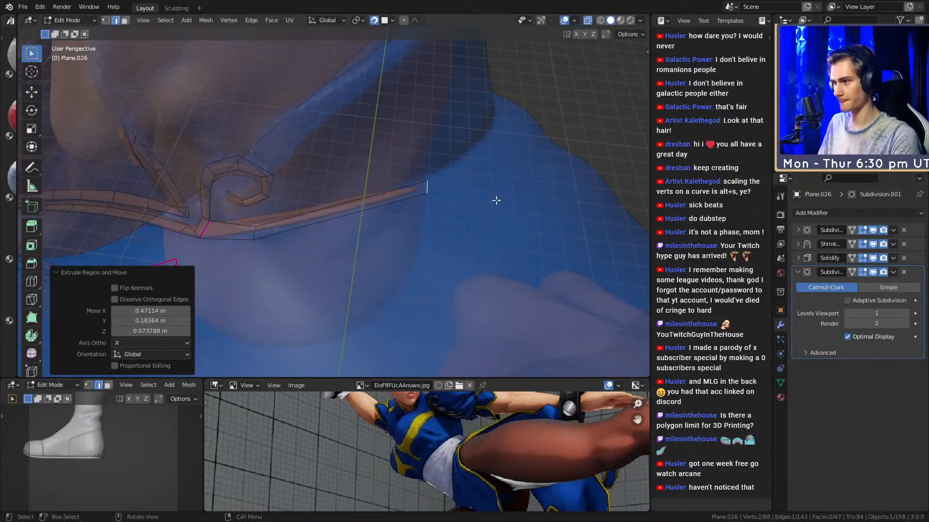
{"action": "left_click", "coordinate": [494, 136]}
{"action": "key", "text": "g"}
{"action": "left_click", "coordinate": [496, 134]}
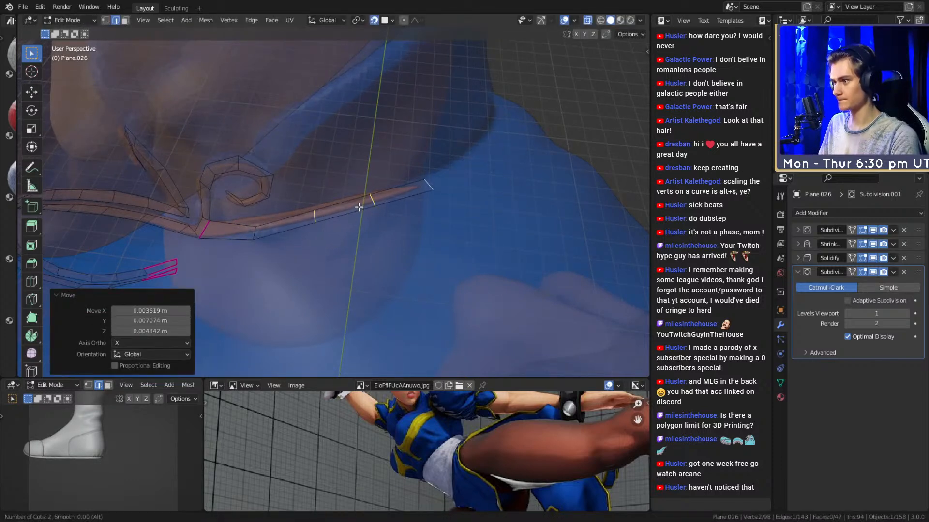
{"action": "left_click", "coordinate": [358, 207]}
{"action": "key", "text": "g"}
{"action": "left_click", "coordinate": [420, 211]}
Extrude the trim's end edge about 0.24 m further along the collar seam toward the side of the neck.
{"action": "middle_click_drag", "start_coordinate": [420, 210], "coordinate": [406, 244]}
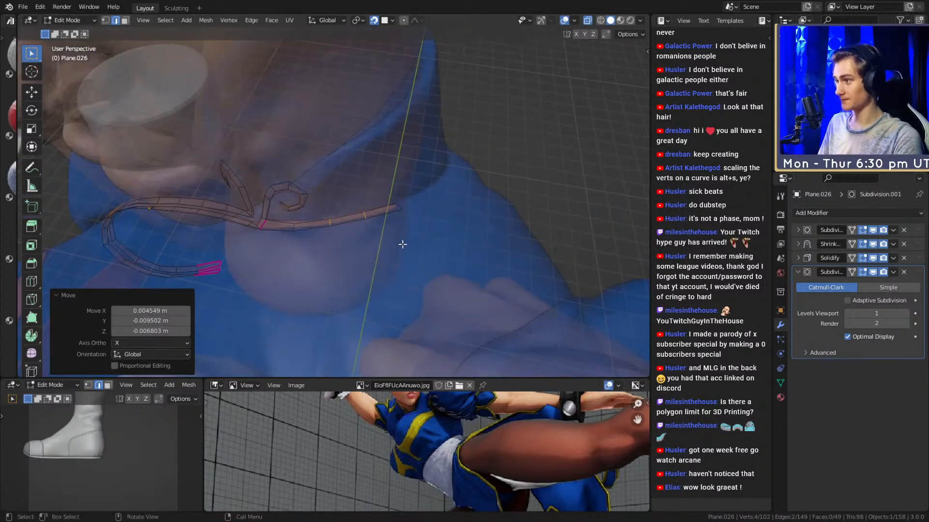
{"action": "scroll", "coordinate": [416, 232], "scroll_direction": "down", "scroll_amount": 8}
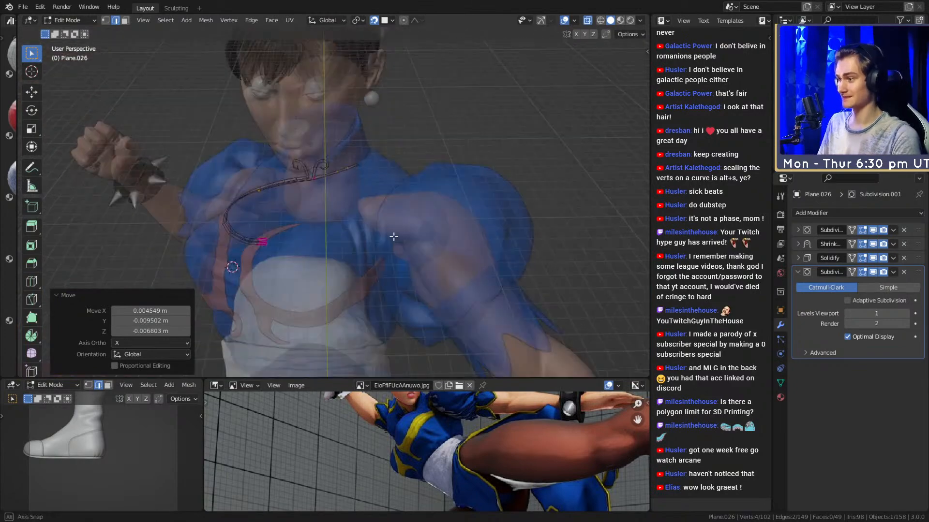
{"action": "middle_click_drag", "start_coordinate": [443, 255], "coordinate": [405, 195]}
{"action": "scroll", "coordinate": [405, 195], "scroll_direction": "up", "scroll_amount": 3}
{"action": "middle_click_drag", "start_coordinate": [342, 114], "coordinate": [378, 205]}
{"action": "scroll", "coordinate": [366, 219], "scroll_direction": "up", "scroll_amount": 5}
{"action": "middle_click_drag", "start_coordinate": [354, 234], "coordinate": [335, 252]}
{"action": "left_click", "coordinate": [307, 211]}
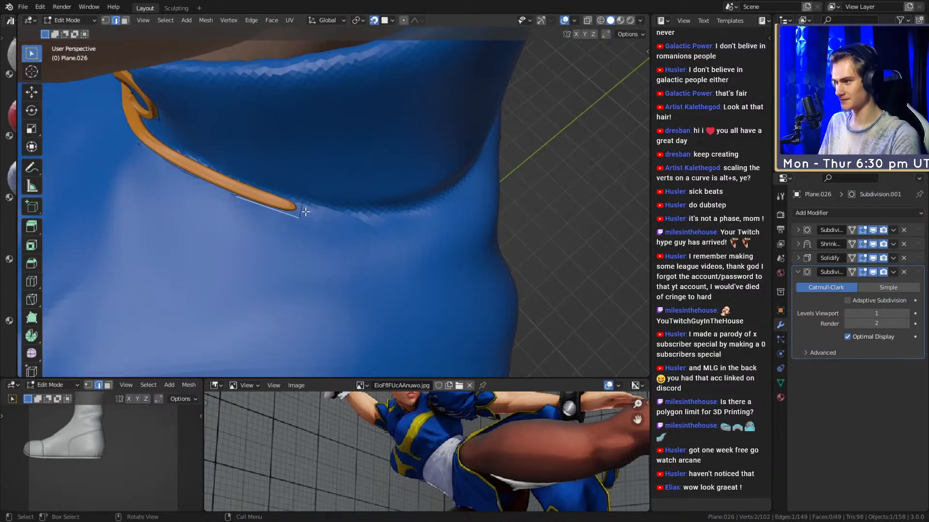
{"action": "left_click", "coordinate": [384, 214]}
{"action": "middle_click_drag", "start_coordinate": [384, 213], "coordinate": [358, 211]}
{"action": "left_click", "coordinate": [436, 246]}
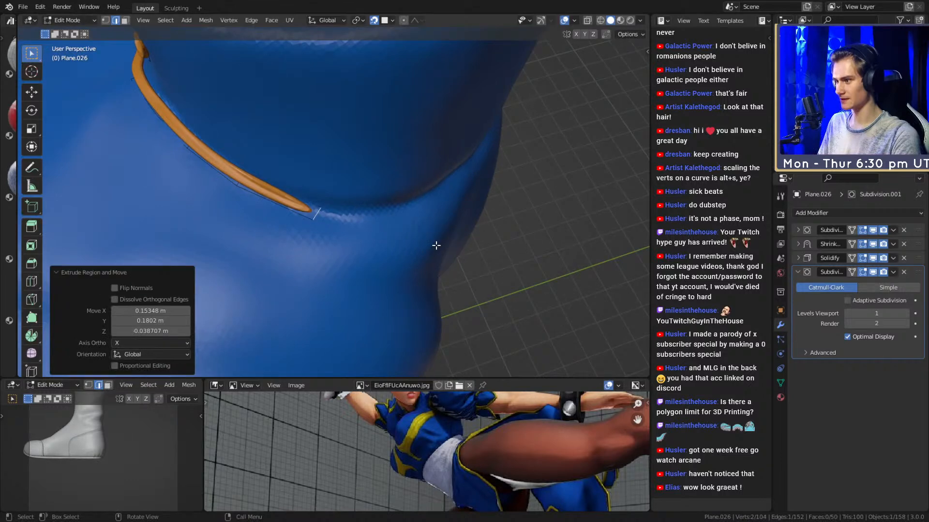
Extend the trim around the side of the collar with two more extrusions, rotating and moving the end edge onto the seam.
{"action": "left_click", "coordinate": [447, 224]}
{"action": "middle_click_drag", "start_coordinate": [449, 228], "coordinate": [444, 191]}
{"action": "left_click", "coordinate": [431, 233]}
{"action": "key", "text": "r"}
{"action": "left_click", "coordinate": [421, 214]}
{"action": "key", "text": "g"}
{"action": "left_click", "coordinate": [442, 199]}
{"action": "left_click", "coordinate": [466, 211]}
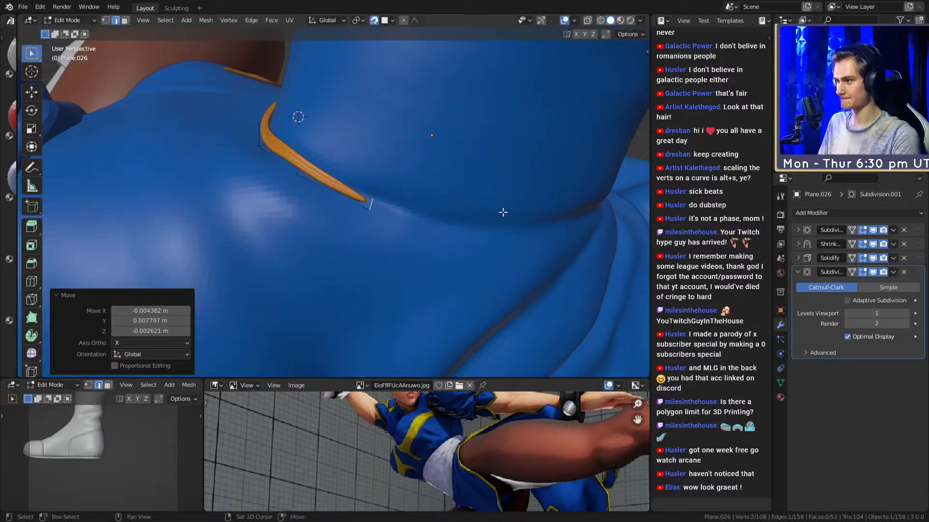
Extrude the trim's end toward the back of the collar, finishing with a section of about 0.22 m aligned to the seam.
{"action": "middle_click_drag", "start_coordinate": [504, 209], "coordinate": [377, 211]}
{"action": "middle_click_drag", "start_coordinate": [457, 224], "coordinate": [388, 211]}
{"action": "key", "text": "g"}
{"action": "left_click", "coordinate": [442, 229]}
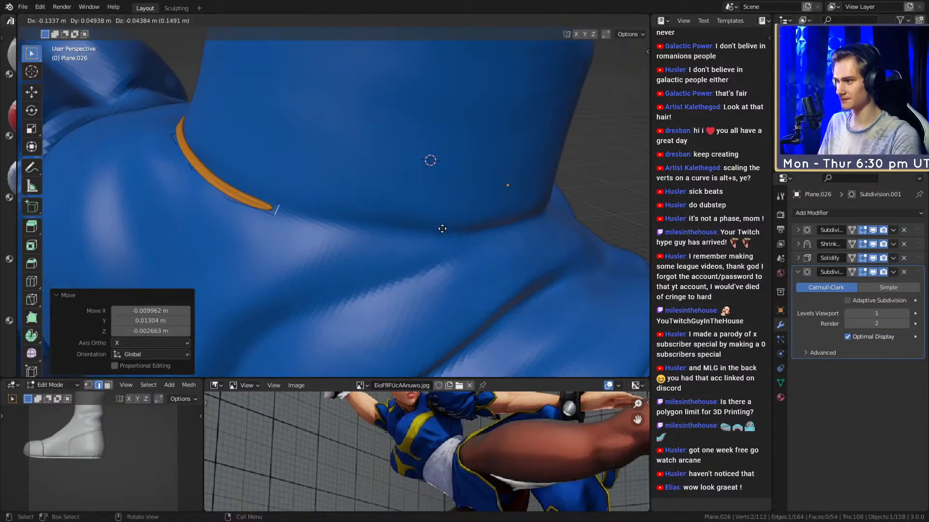
{"action": "left_click", "coordinate": [464, 234]}
{"action": "middle_click_drag", "start_coordinate": [481, 234], "coordinate": [443, 236]}
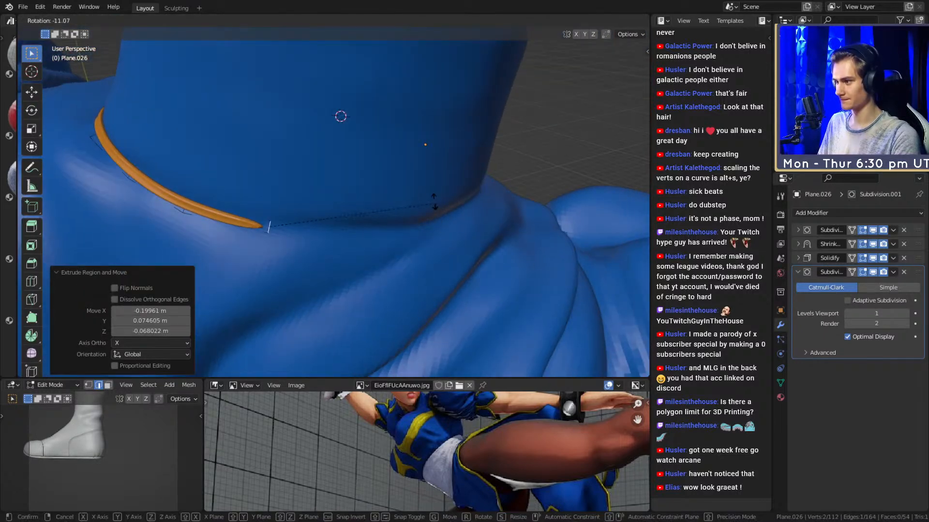
{"action": "left_click", "coordinate": [420, 196]}
{"action": "key", "text": "g"}
{"action": "left_click", "coordinate": [423, 194]}
Extrude the trim across the back of the collar, including a section of about 0.26 m, and turn its end along the seam.
{"action": "middle_click_drag", "start_coordinate": [423, 194], "coordinate": [419, 230]}
{"action": "left_click", "coordinate": [502, 223]}
{"action": "middle_click_drag", "start_coordinate": [521, 237], "coordinate": [444, 248]}
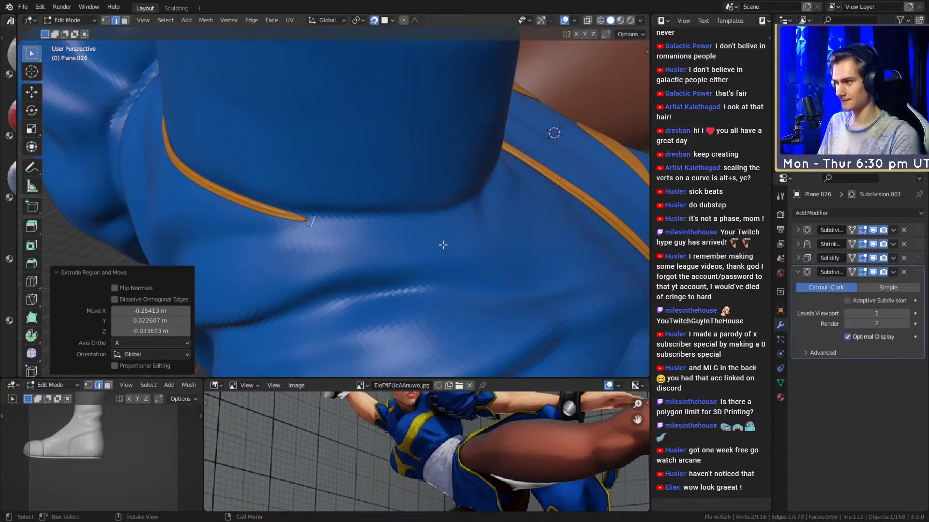
{"action": "key", "text": "g"}
{"action": "left_click", "coordinate": [425, 195]}
{"action": "middle_click_drag", "start_coordinate": [425, 193], "coordinate": [451, 231]}
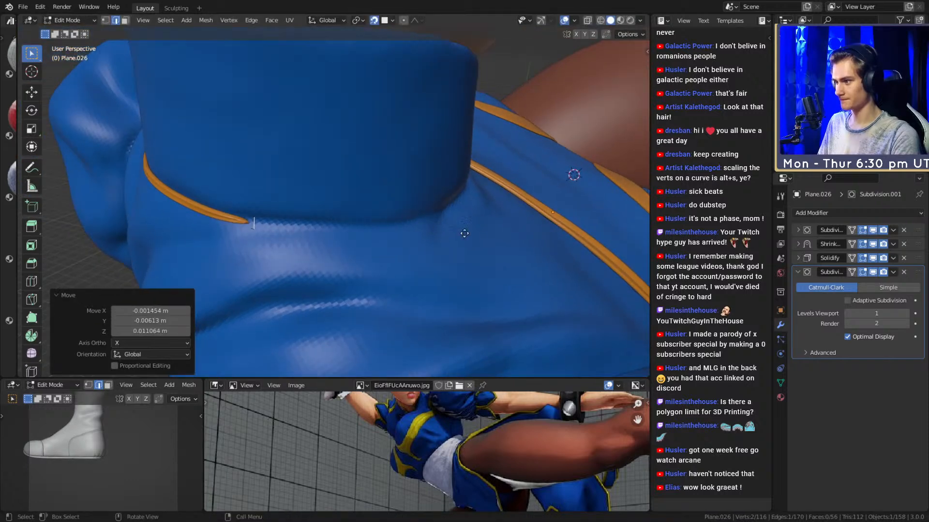
{"action": "left_click", "coordinate": [529, 236]}
{"action": "middle_click_drag", "start_coordinate": [529, 235], "coordinate": [401, 240]}
{"action": "key", "text": "r"}
{"action": "left_click", "coordinate": [448, 219]}
Rotate the trim's end edge -20.3° and extrude another section of about 0.29 m around the other side of the collar.
{"action": "left_click", "coordinate": [474, 252]}
{"action": "middle_click_drag", "start_coordinate": [474, 253], "coordinate": [412, 244]}
{"action": "key", "text": "r"}
{"action": "left_click", "coordinate": [386, 210]}
{"action": "key", "text": "g"}
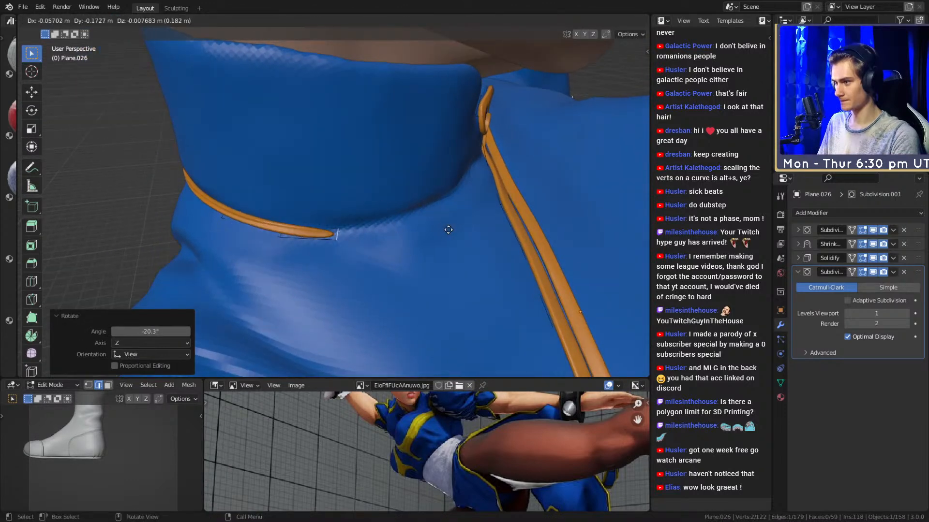
{"action": "left_click", "coordinate": [489, 222]}
{"action": "middle_click_drag", "start_coordinate": [489, 222], "coordinate": [391, 230]}
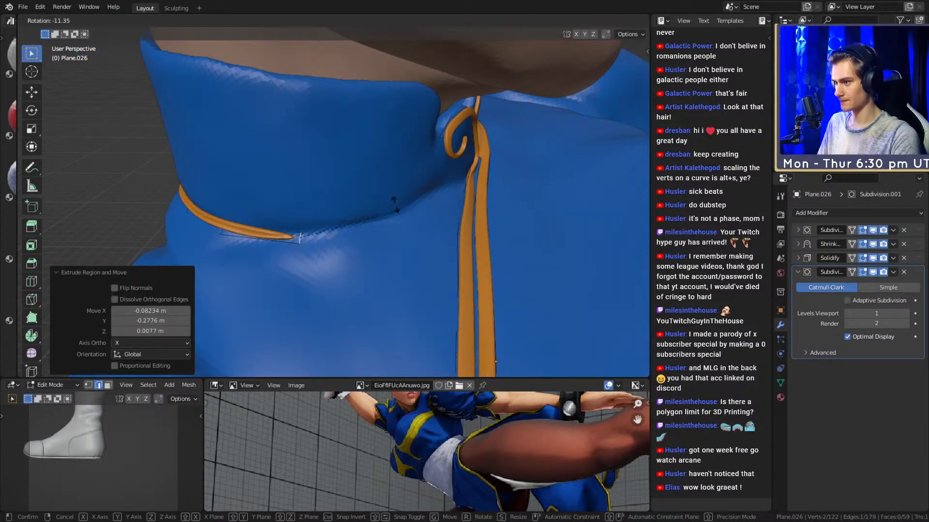
{"action": "left_click", "coordinate": [426, 216]}
Extrude the trim's end about 0.27 m toward the second collar curl, then add one more section.
{"action": "left_click", "coordinate": [490, 210]}
{"action": "middle_click_drag", "start_coordinate": [528, 205], "coordinate": [412, 229]}
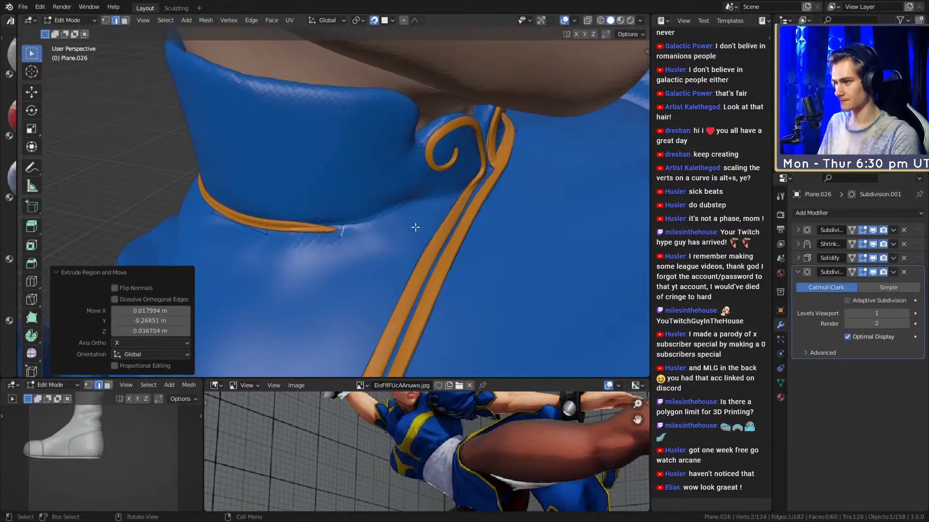
{"action": "left_click", "coordinate": [405, 187]}
{"action": "middle_click_drag", "start_coordinate": [405, 187], "coordinate": [451, 200]}
{"action": "key", "text": "e"}
{"action": "left_click", "coordinate": [467, 209]}
{"action": "left_click", "coordinate": [328, 249]}
{"action": "left_click", "coordinate": [382, 241]}
Turn on X-ray, extrude the second curl's corner edge toward the trim's loose end and position the new edge.
{"action": "key", "text": "e"}
{"action": "key", "text": "r"}
{"action": "left_click", "coordinate": [435, 222]}
{"action": "key", "text": "alt+z"}
{"action": "key", "text": "g"}
{"action": "left_click", "coordinate": [431, 232]}
{"action": "key", "text": "g"}
{"action": "left_click", "coordinate": [438, 204]}
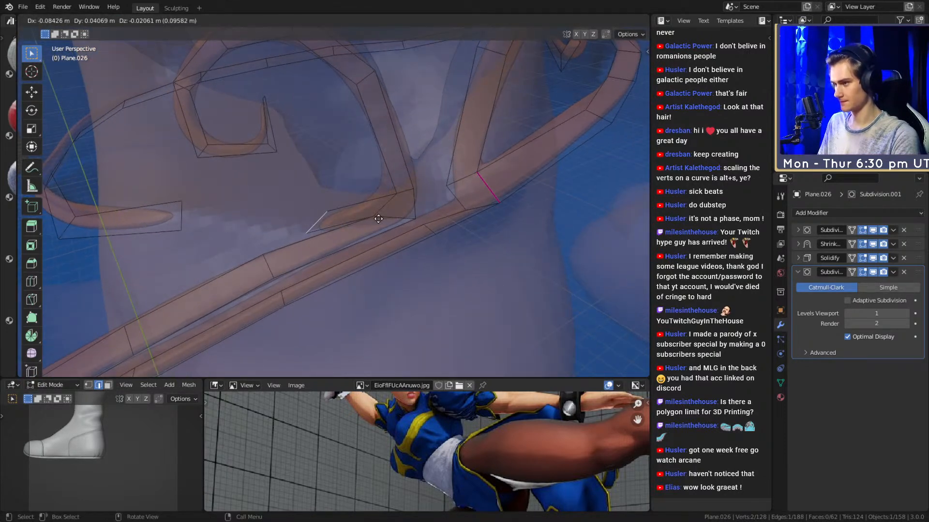
{"action": "middle_click_drag", "start_coordinate": [380, 224], "coordinate": [439, 203]}
{"action": "key", "text": "g"}
{"action": "left_click", "coordinate": [373, 249]}
Adjust the curl stub's vertices, and scale its end edge and rotate it -10.9° to face the trim's loose end.
{"action": "key", "text": "1"}
{"action": "left_click", "coordinate": [419, 216]}
{"action": "left_click", "coordinate": [435, 206]}
{"action": "key", "text": "2"}
{"action": "left_click", "coordinate": [366, 214]}
{"action": "left_click", "coordinate": [422, 185]}
{"action": "key", "text": "s"}
{"action": "left_click", "coordinate": [414, 204]}
{"action": "key", "text": "r"}
{"action": "left_click", "coordinate": [385, 207]}
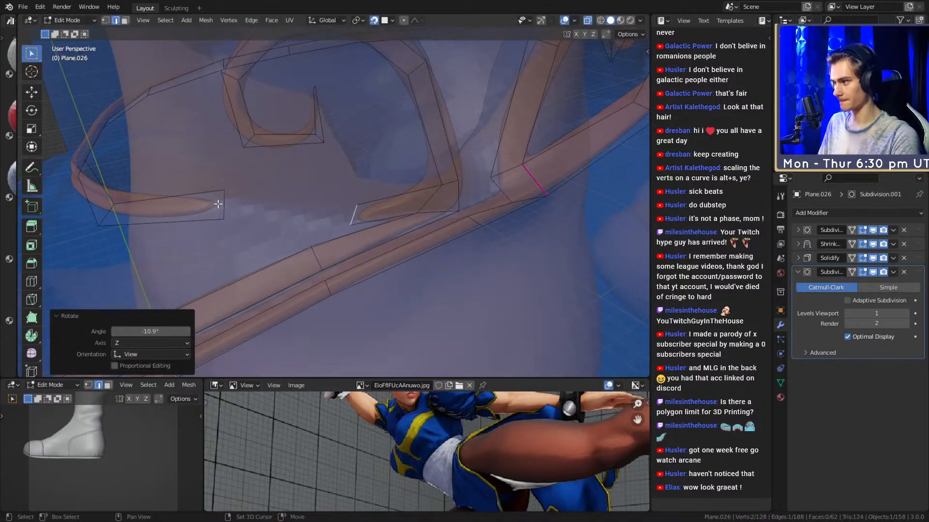
Bridge the curl stub and the trim's loose end with a new face, and return to the solid object view.
{"action": "left_click", "coordinate": [218, 204], "text": "shift"}
{"action": "key", "text": "f"}
{"action": "middle_click_drag", "start_coordinate": [218, 204], "coordinate": [394, 245]}
{"action": "key", "text": "alt+z"}
{"action": "key", "text": "Tab"}
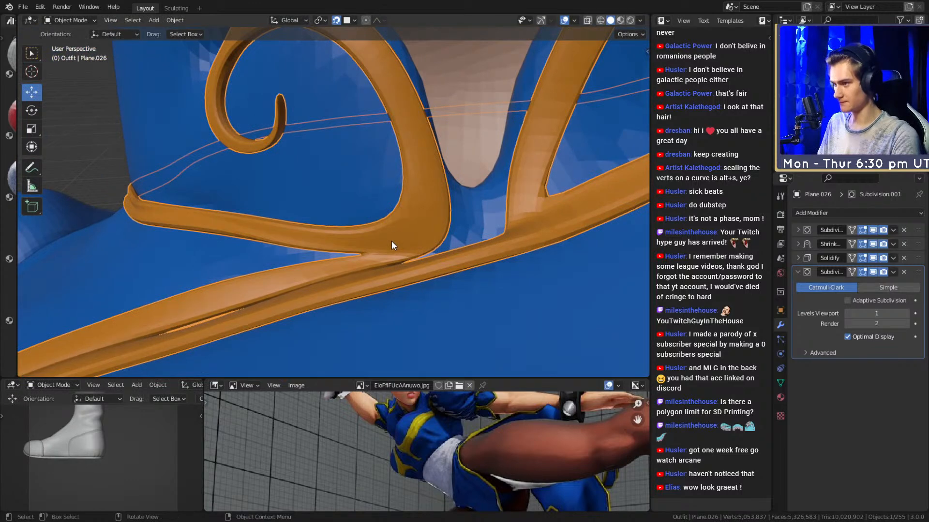
Crease the diagonal edge at the second curl's corner to sharpen its inner bend.
{"action": "key", "text": "Tab"}
{"action": "key", "text": "alt+z"}
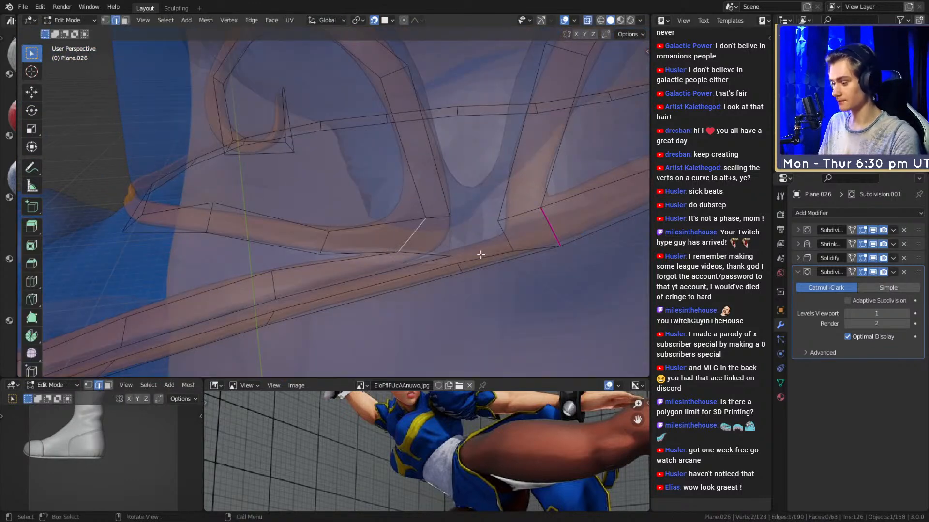
{"action": "left_click", "coordinate": [436, 292]}
{"action": "key", "text": "Tab"}
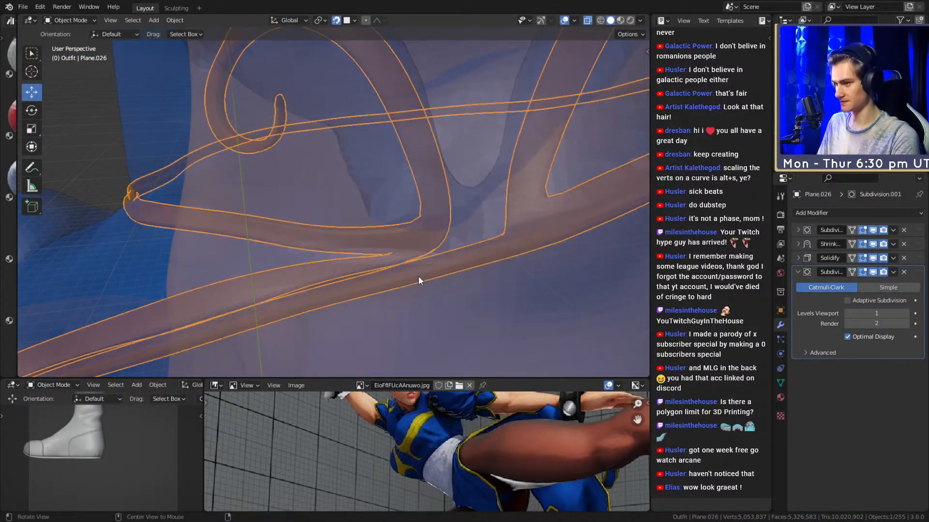
{"action": "key", "text": "alt+z"}
Reopen the trim's mesh and move the edge along the collar base before the second curl by about 0.012 m onto the seam.
{"action": "scroll", "coordinate": [418, 277], "scroll_direction": "down", "scroll_amount": 5}
{"action": "middle_click_drag", "start_coordinate": [392, 274], "coordinate": [284, 232]}
{"action": "left_click", "coordinate": [167, 209]}
{"action": "scroll", "coordinate": [357, 266], "scroll_direction": "down", "scroll_amount": 5}
{"action": "scroll", "coordinate": [357, 266], "scroll_direction": "up", "scroll_amount": 3}
{"action": "middle_click_drag", "start_coordinate": [338, 253], "coordinate": [398, 271]}
{"action": "scroll", "coordinate": [408, 223], "scroll_direction": "up", "scroll_amount": 3}
{"action": "scroll", "coordinate": [408, 227], "scroll_direction": "up", "scroll_amount": 5}
{"action": "middle_click_drag", "start_coordinate": [367, 234], "coordinate": [397, 236]}
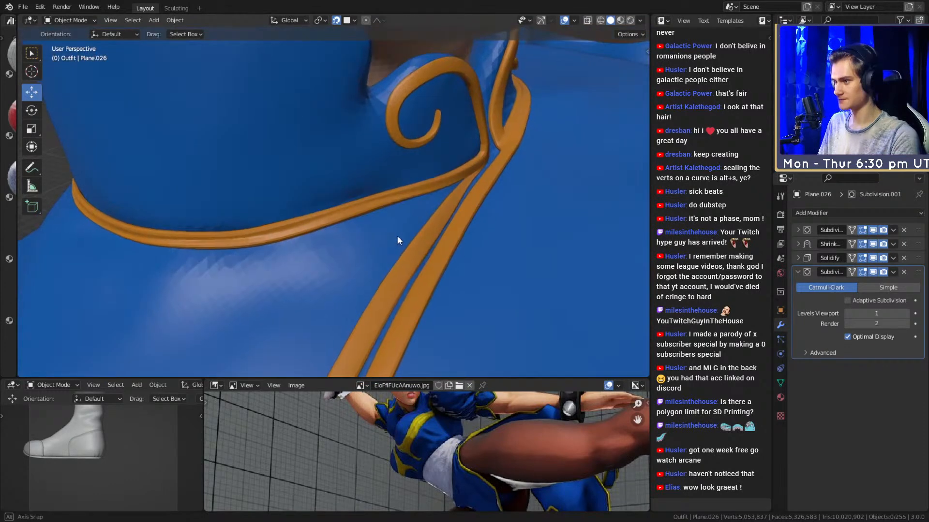
{"action": "key", "text": "Tab"}
{"action": "middle_click_drag", "start_coordinate": [363, 206], "coordinate": [394, 220]}
{"action": "key", "text": "g"}
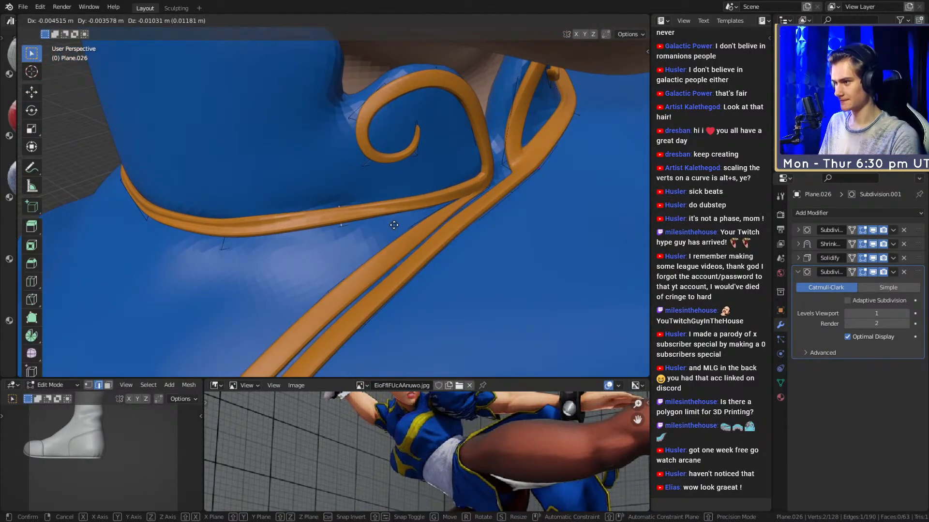
{"action": "left_click", "coordinate": [395, 225]}
Fine-tune the positions of the trim's edges near the second curl so the strip follows the collar seam evenly.
{"action": "middle_click_drag", "start_coordinate": [350, 223], "coordinate": [452, 191]}
{"action": "key", "text": "g"}
{"action": "left_click", "coordinate": [340, 218]}
{"action": "left_click", "coordinate": [337, 209]}
{"action": "key", "text": "g"}
{"action": "left_click", "coordinate": [387, 225]}
{"action": "key", "text": "g"}
{"action": "left_click", "coordinate": [382, 220]}
Leave mesh editing, save the file chun_li_figurine_v11a.blend and look over the whole figurine.
{"action": "scroll", "coordinate": [484, 234], "scroll_direction": "down", "scroll_amount": 5}
{"action": "key", "text": "Tab"}
{"action": "scroll", "coordinate": [451, 192], "scroll_direction": "down", "scroll_amount": 4}
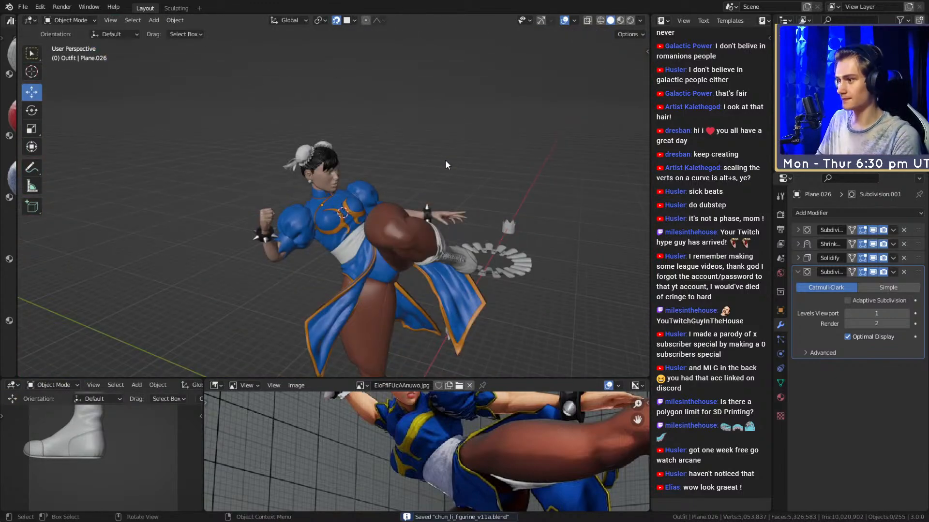
{"action": "scroll", "coordinate": [413, 186], "scroll_direction": "up", "scroll_amount": 5}
{"action": "middle_click_drag", "start_coordinate": [413, 186], "coordinate": [319, 263]}
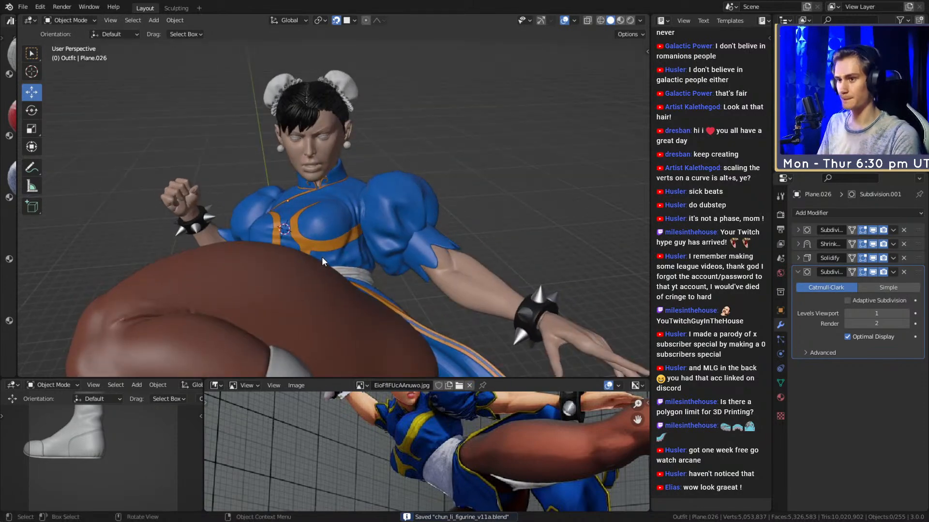
{"action": "middle_click_drag", "start_coordinate": [378, 244], "coordinate": [472, 240]}
{"action": "scroll", "coordinate": [359, 252], "scroll_direction": "down", "scroll_amount": 3}
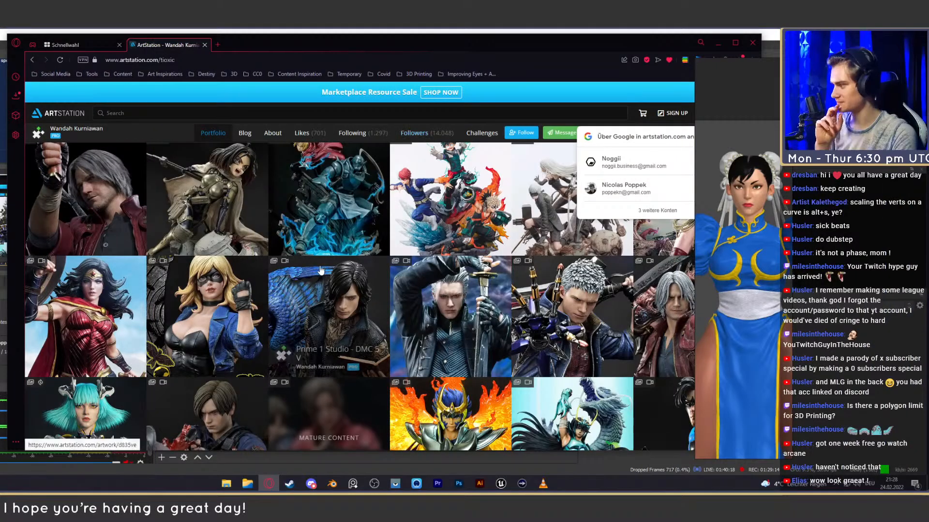
In the browser, open the Wonder Woman Rebirth statue from the ArtStation portfolio and examine its pictures.
{"action": "scroll", "coordinate": [290, 242], "scroll_direction": "down", "scroll_amount": 2}
{"action": "left_click", "coordinate": [253, 45]}
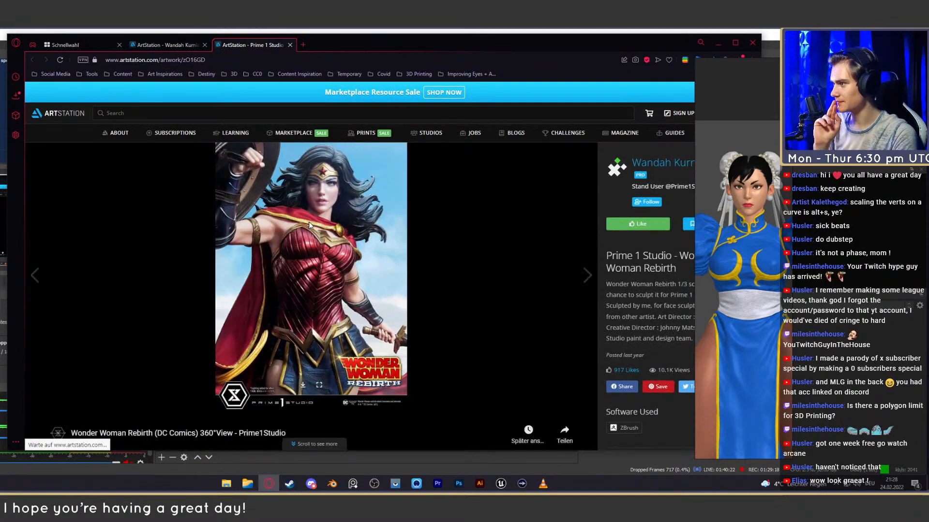
{"action": "scroll", "coordinate": [375, 247], "scroll_direction": "down", "scroll_amount": 5}
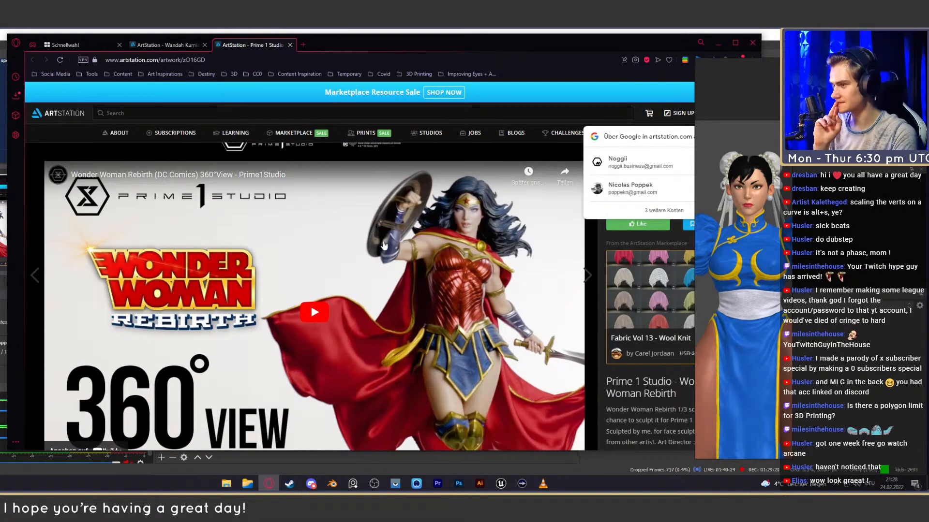
{"action": "scroll", "coordinate": [431, 232], "scroll_direction": "down", "scroll_amount": 8}
{"action": "scroll", "coordinate": [429, 233], "scroll_direction": "up", "scroll_amount": 3}
{"action": "scroll", "coordinate": [428, 234], "scroll_direction": "up", "scroll_amount": 2}
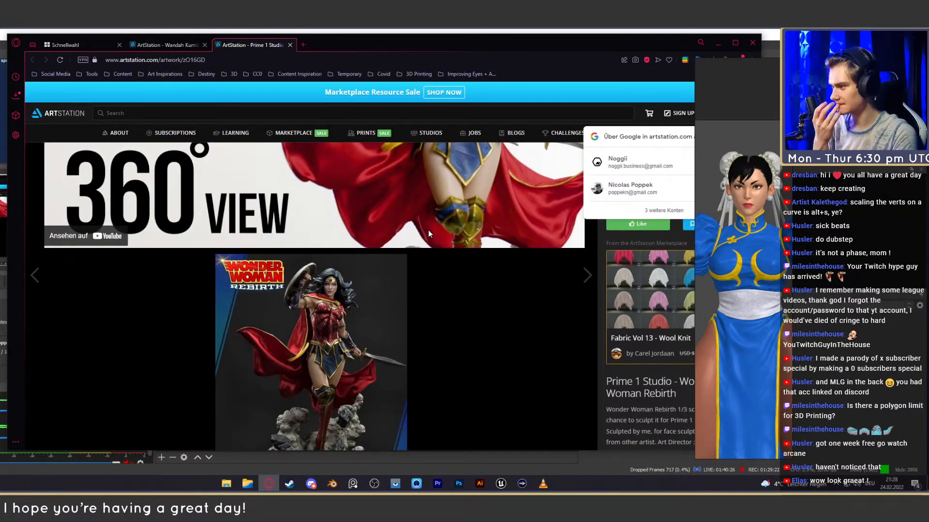
{"action": "scroll", "coordinate": [426, 235], "scroll_direction": "down", "scroll_amount": 6}
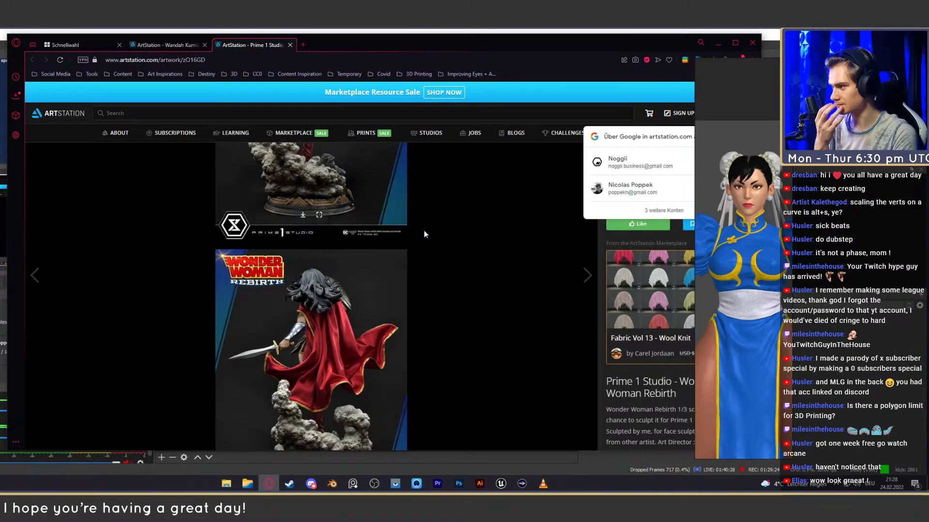
{"action": "scroll", "coordinate": [423, 232], "scroll_direction": "down", "scroll_amount": 5}
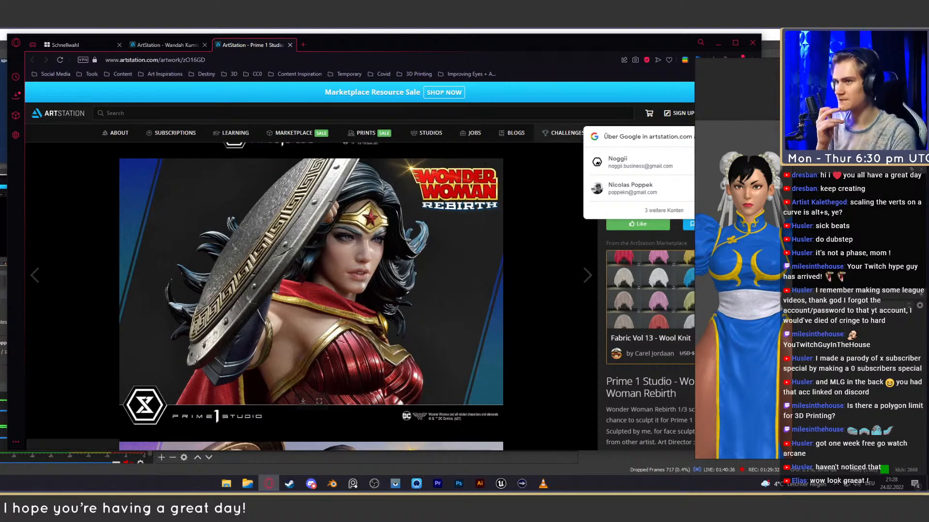
Minimise the browser, switch back to Blender and select the figurine's head.
{"action": "left_click", "coordinate": [719, 42]}
{"action": "left_click", "coordinate": [333, 482]}
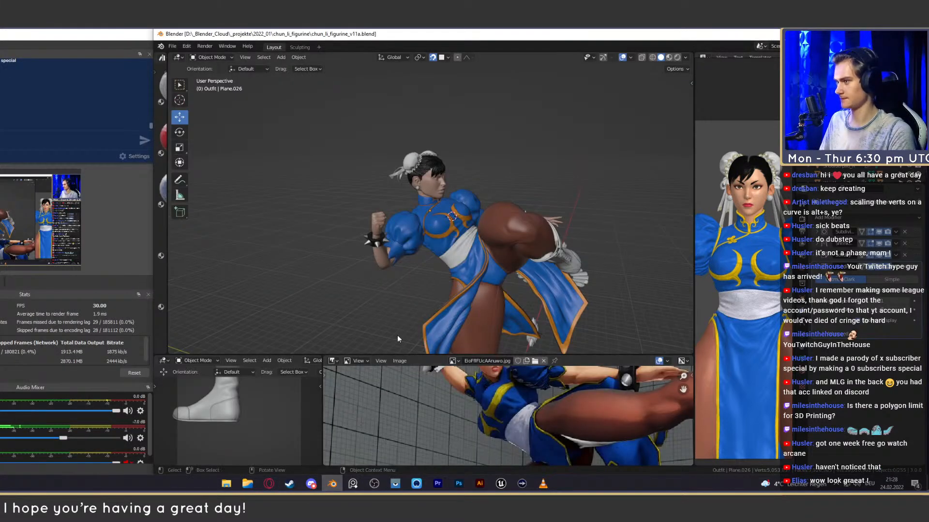
{"action": "middle_click_drag", "start_coordinate": [468, 217], "coordinate": [425, 245]}
{"action": "scroll", "coordinate": [463, 236], "scroll_direction": "up", "scroll_amount": 6}
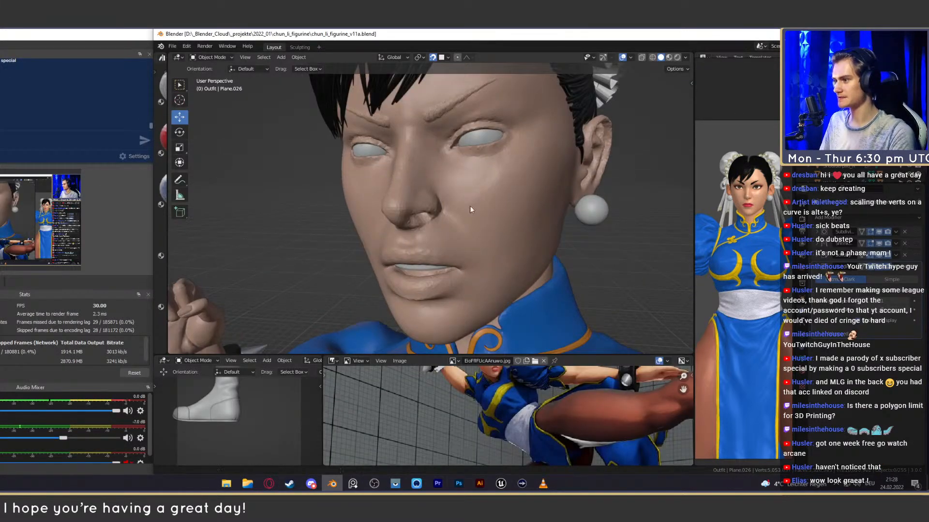
{"action": "middle_click_drag", "start_coordinate": [476, 193], "coordinate": [467, 245]}
{"action": "left_click", "coordinate": [456, 195]}
Examine the head's eyebrows, eyes and facial proportions from near and far.
{"action": "scroll", "coordinate": [456, 195], "scroll_direction": "down", "scroll_amount": 4}
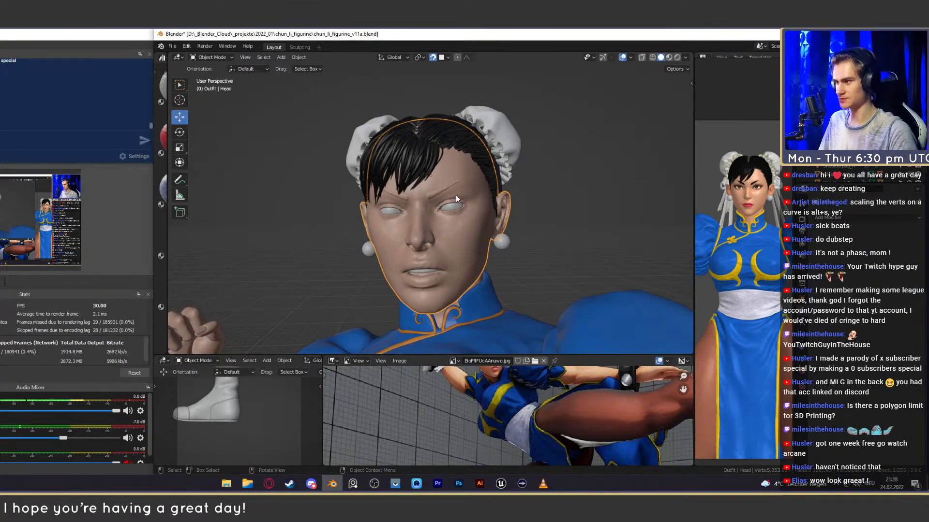
{"action": "scroll", "coordinate": [450, 193], "scroll_direction": "up", "scroll_amount": 5}
{"action": "middle_click_drag", "start_coordinate": [450, 193], "coordinate": [432, 204]}
{"action": "scroll", "coordinate": [454, 254], "scroll_direction": "down", "scroll_amount": 5}
{"action": "scroll", "coordinate": [454, 254], "scroll_direction": "up", "scroll_amount": 3}
{"action": "scroll", "coordinate": [434, 245], "scroll_direction": "down", "scroll_amount": 6}
{"action": "scroll", "coordinate": [489, 246], "scroll_direction": "up", "scroll_amount": 4}
{"action": "scroll", "coordinate": [485, 231], "scroll_direction": "up", "scroll_amount": 2}
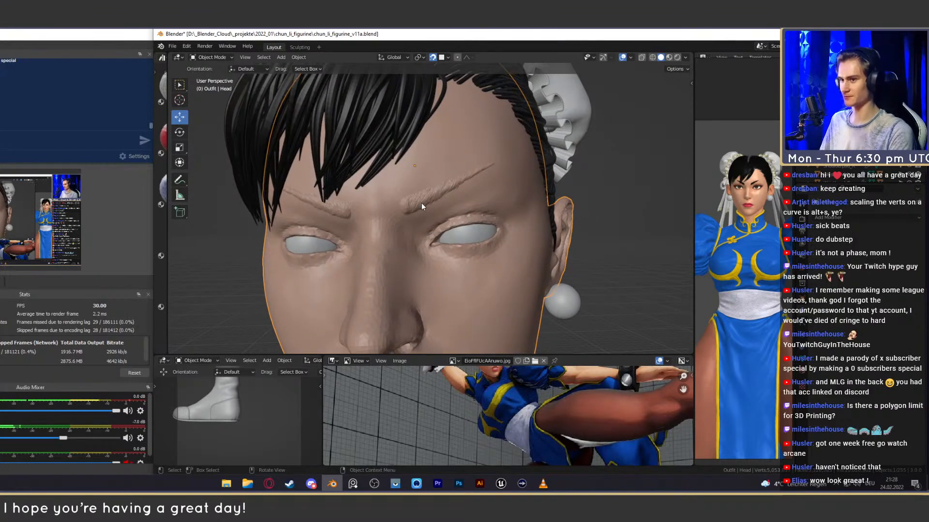
Duplicate one of the spare black strand curves lying on the floor beside the figurine and lift the copy off the ground.
{"action": "scroll", "coordinate": [464, 242], "scroll_direction": "down", "scroll_amount": 4}
{"action": "mouse_move", "coordinate": [469, 246]}
{"action": "middle_mouse_down"}
{"action": "mouse_move", "coordinate": [474, 260]}
{"action": "mouse_move", "coordinate": [466, 256]}
{"action": "mouse_move", "coordinate": [535, 255]}
{"action": "mouse_move", "coordinate": [466, 257]}
{"action": "middle_mouse_up"}
{"action": "scroll", "coordinate": [465, 256], "scroll_direction": "up", "scroll_amount": 4}
{"action": "scroll", "coordinate": [471, 253], "scroll_direction": "down", "scroll_amount": 5}
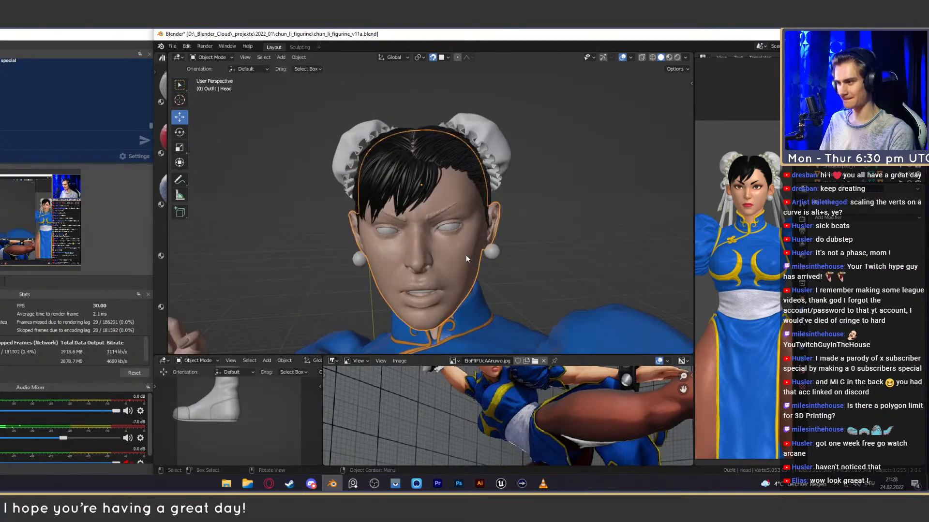
{"action": "scroll", "coordinate": [466, 257], "scroll_direction": "down", "scroll_amount": 6}
{"action": "middle_click_drag", "start_coordinate": [523, 294], "coordinate": [487, 213]}
{"action": "left_click", "coordinate": [437, 219]}
{"action": "key", "text": "shift+d"}
{"action": "left_click", "coordinate": [497, 114]}
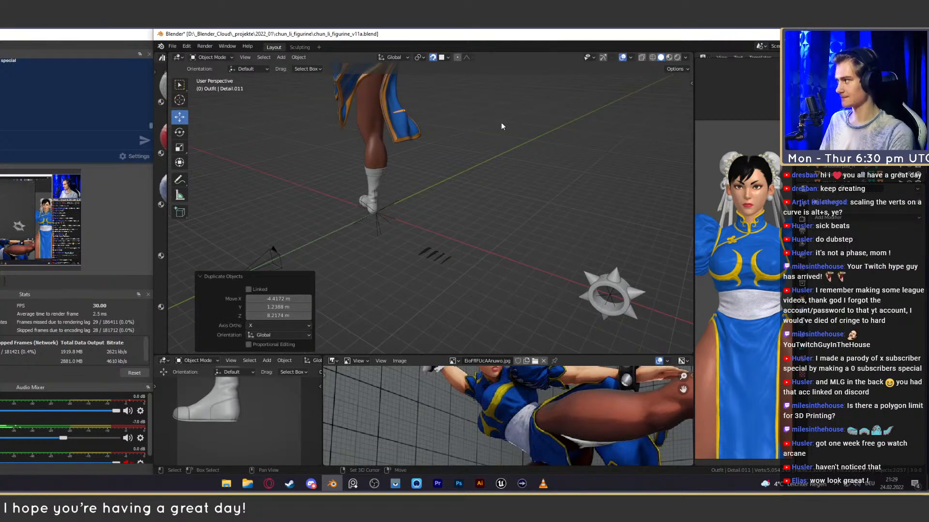
Move the duplicated strand up to the head and place it on the face between the eyebrow and the eye.
{"action": "middle_click_drag", "start_coordinate": [497, 114], "coordinate": [509, 196]}
{"action": "key", "text": "g"}
{"action": "left_click", "coordinate": [488, 103]}
{"action": "middle_click_drag", "start_coordinate": [488, 103], "coordinate": [562, 175]}
{"action": "key", "text": "g"}
{"action": "left_click", "coordinate": [397, 208]}
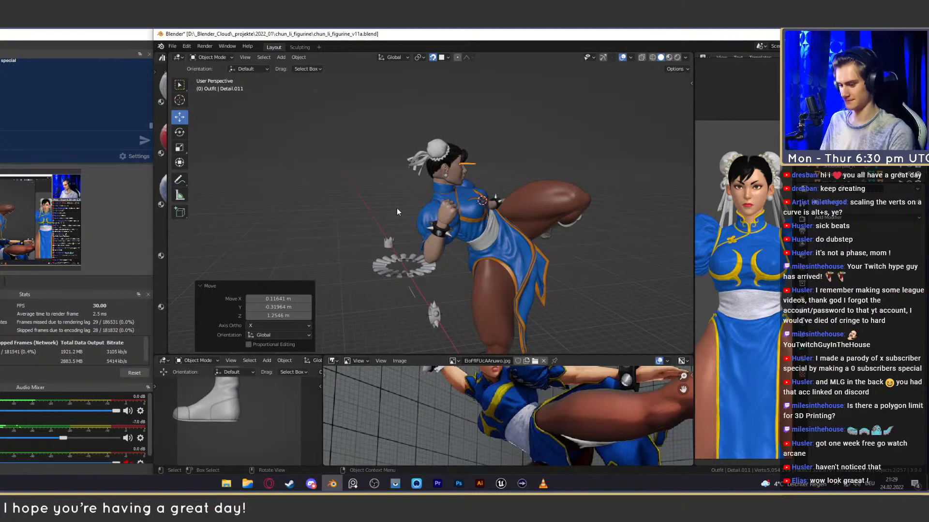
{"action": "key", "text": "KP_Decimal"}
{"action": "middle_click_drag", "start_coordinate": [440, 169], "coordinate": [459, 173]}
{"action": "key", "text": "g"}
{"action": "left_click", "coordinate": [559, 175]}
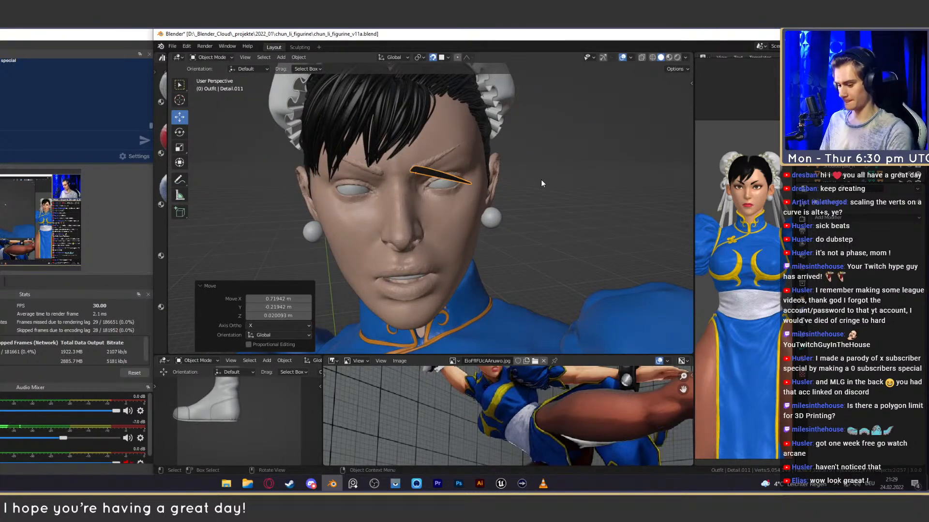
Scale the strand down to 0.357 and rotate it to follow the slope of the sculpted eyebrow.
{"action": "scroll", "coordinate": [540, 179], "scroll_direction": "up", "scroll_amount": 3}
{"action": "middle_click_drag", "start_coordinate": [541, 179], "coordinate": [529, 249]}
{"action": "scroll", "coordinate": [537, 244], "scroll_direction": "down", "scroll_amount": 5}
{"action": "key", "text": "s"}
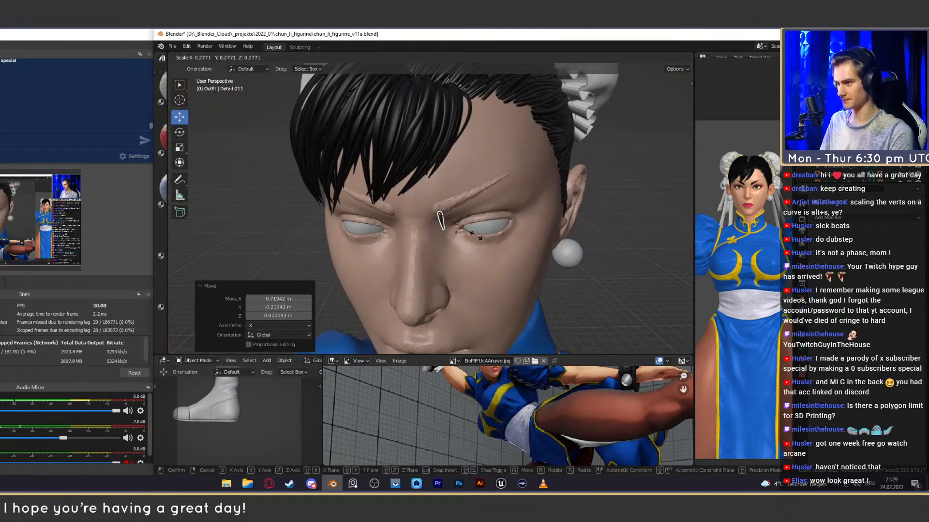
{"action": "left_click", "coordinate": [508, 240]}
{"action": "scroll", "coordinate": [508, 240], "scroll_direction": "up", "scroll_amount": 5}
{"action": "key", "text": "r"}
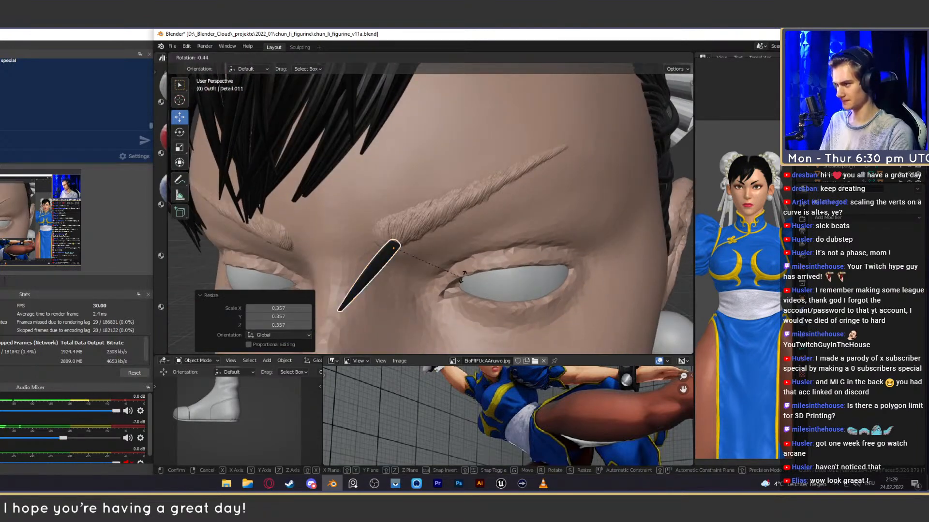
{"action": "left_click", "coordinate": [501, 254]}
Enter editing on the strand curve and tilt its points so the profile lies flat against the brow.
{"action": "key", "text": "Tab"}
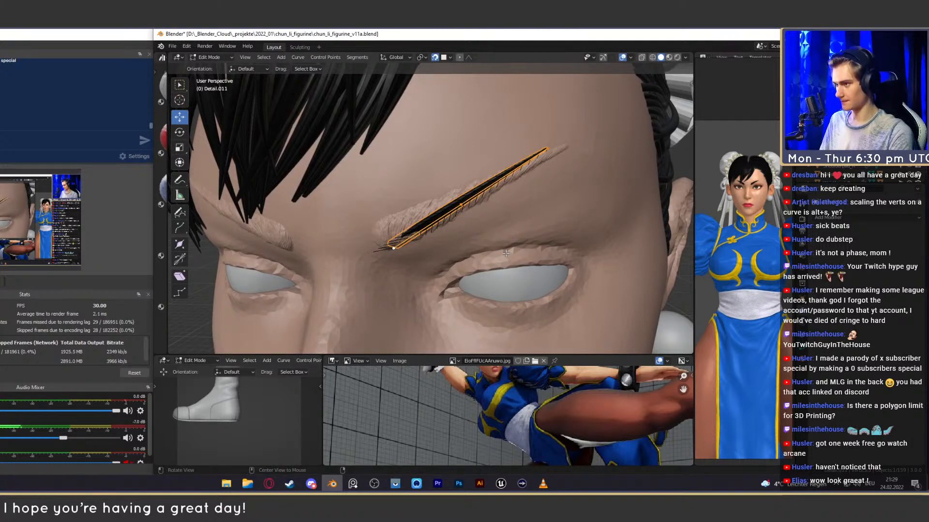
{"action": "key", "text": "ctrl+t"}
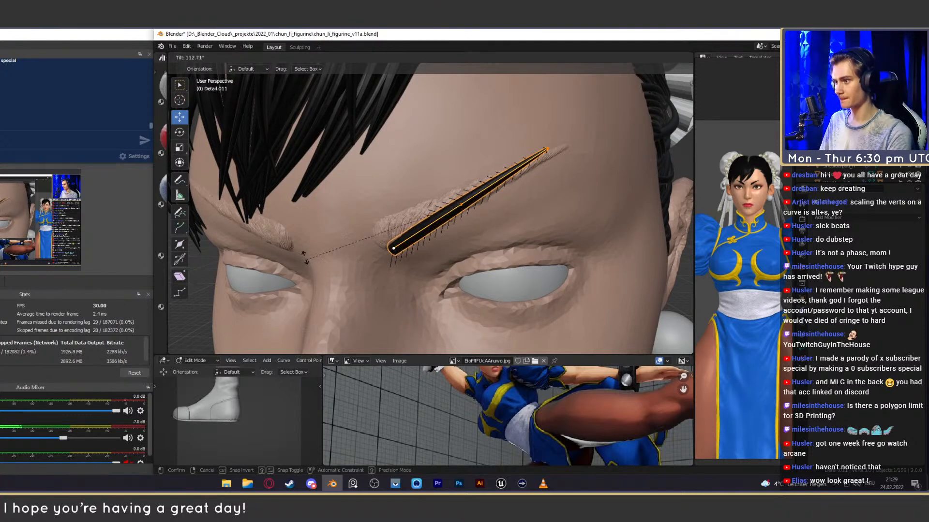
{"action": "left_click", "coordinate": [315, 196]}
Move the curve's points along the sculpted brow from the inner end to the outer tip and adjust the point thickness.
{"action": "scroll", "coordinate": [465, 244], "scroll_direction": "up", "scroll_amount": 5}
{"action": "key", "text": "g"}
{"action": "left_click", "coordinate": [464, 253]}
{"action": "left_click", "coordinate": [490, 200]}
{"action": "mouse_move", "coordinate": [490, 200]}
{"action": "middle_mouse_down"}
{"action": "mouse_move", "coordinate": [504, 192]}
{"action": "mouse_move", "coordinate": [473, 206]}
{"action": "middle_mouse_up"}
{"action": "key", "text": "g"}
{"action": "left_click", "coordinate": [506, 190]}
{"action": "left_click", "coordinate": [492, 170]}
{"action": "middle_click_drag", "start_coordinate": [550, 194], "coordinate": [620, 220]}
{"action": "key", "text": "g"}
{"action": "left_click", "coordinate": [612, 198]}
{"action": "key", "text": "alt+s"}
{"action": "left_click", "coordinate": [614, 231]}
Subdivide the segment between the middle point and the outer tip, and slide the added point outward along the brow.
{"action": "mouse_move", "coordinate": [476, 260]}
{"action": "middle_mouse_down"}
{"action": "mouse_move", "coordinate": [498, 245]}
{"action": "mouse_move", "coordinate": [469, 253]}
{"action": "middle_mouse_up"}
{"action": "left_click", "coordinate": [408, 241]}
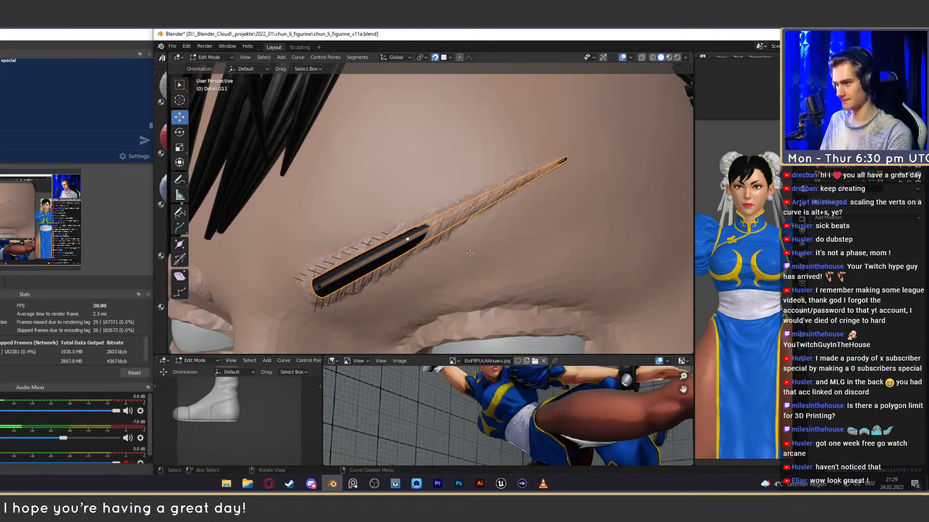
{"action": "left_click", "coordinate": [553, 172]}
{"action": "key", "text": "F3"}
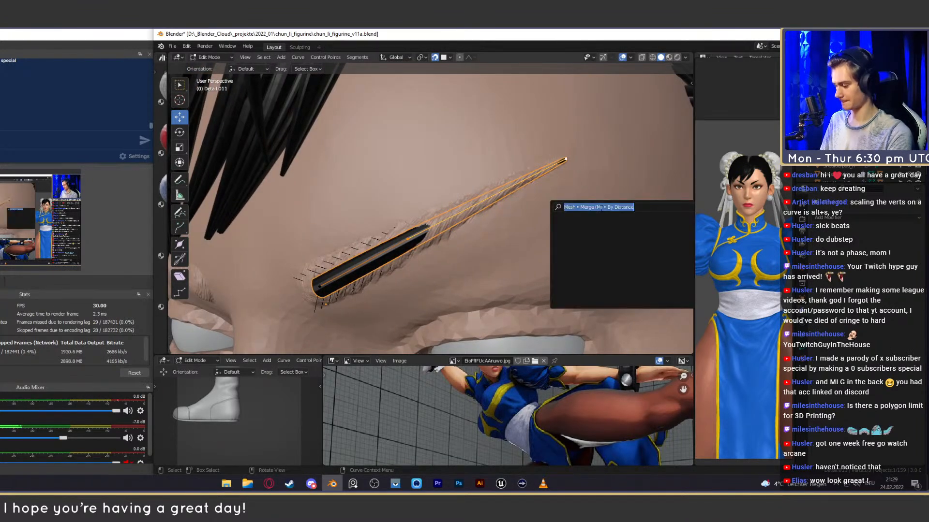
{"action": "type", "text": "sub"}
{"action": "left_click", "coordinate": [596, 223]}
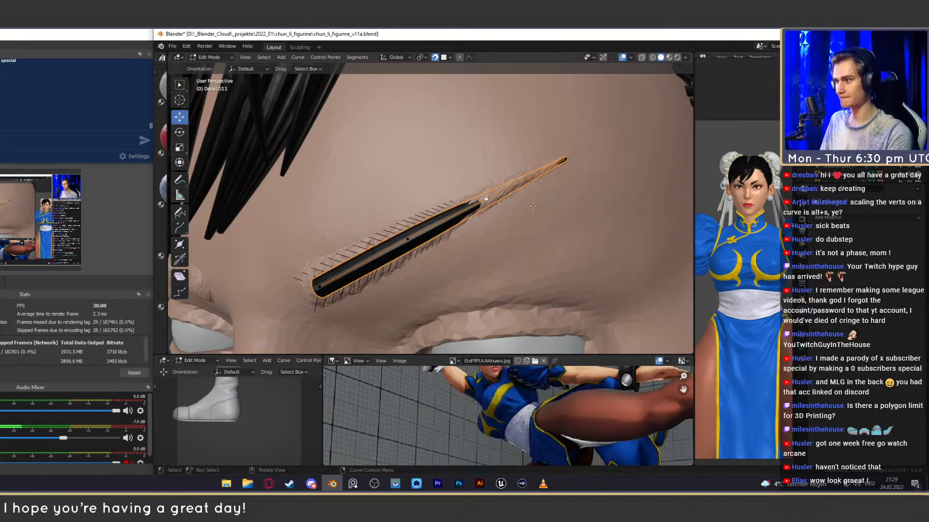
{"action": "key", "text": "g"}
{"action": "left_click", "coordinate": [553, 206]}
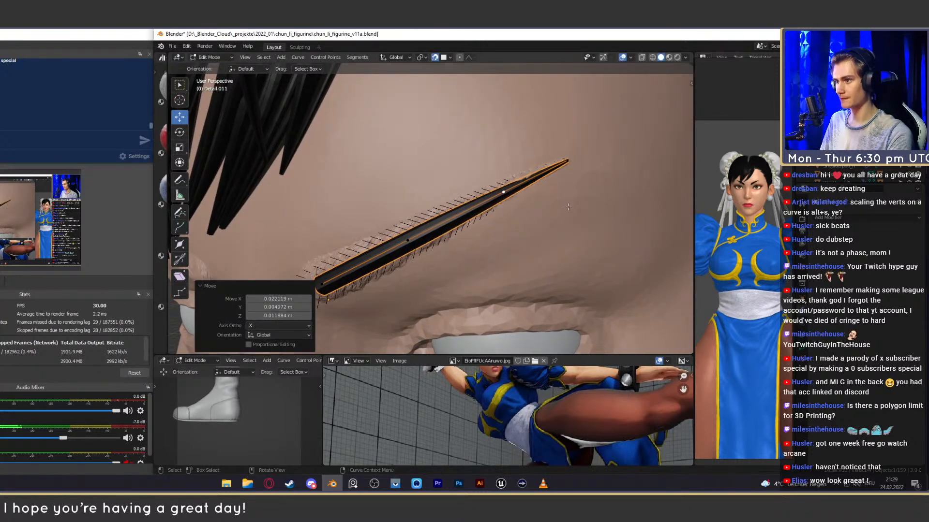
Thicken the eyebrow at the added outer point and scale the thickness of the middle point by 1.773.
{"action": "key", "text": "alt+s"}
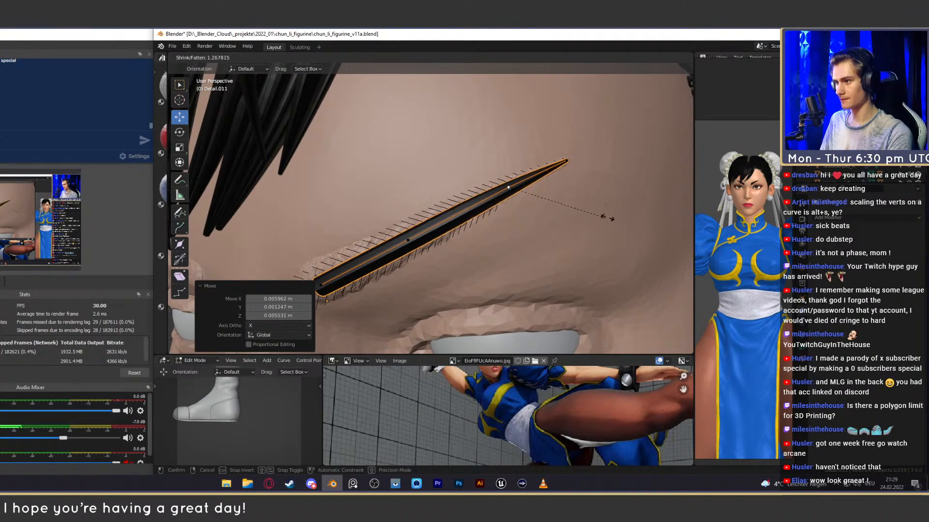
{"action": "left_click", "coordinate": [452, 241]}
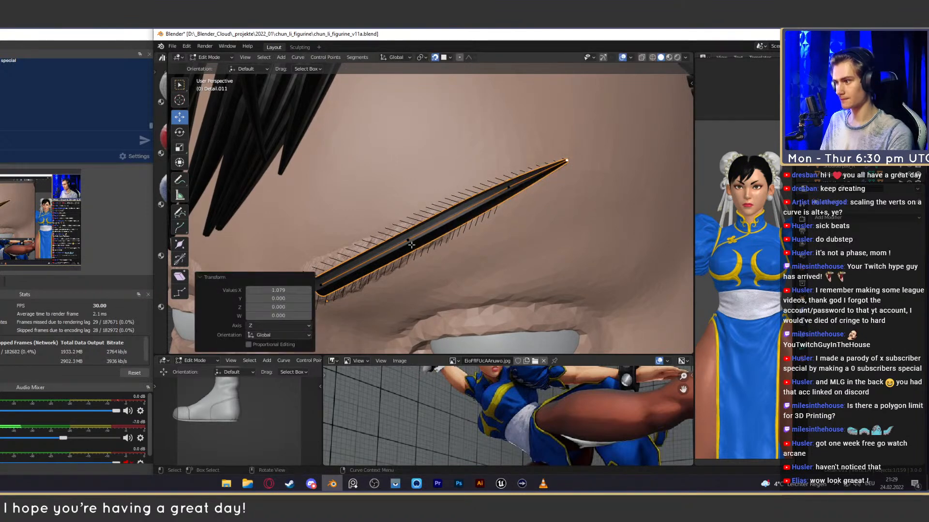
{"action": "key", "text": "alt+s"}
{"action": "left_click", "coordinate": [524, 233]}
{"action": "middle_click_drag", "start_coordinate": [523, 233], "coordinate": [552, 218]}
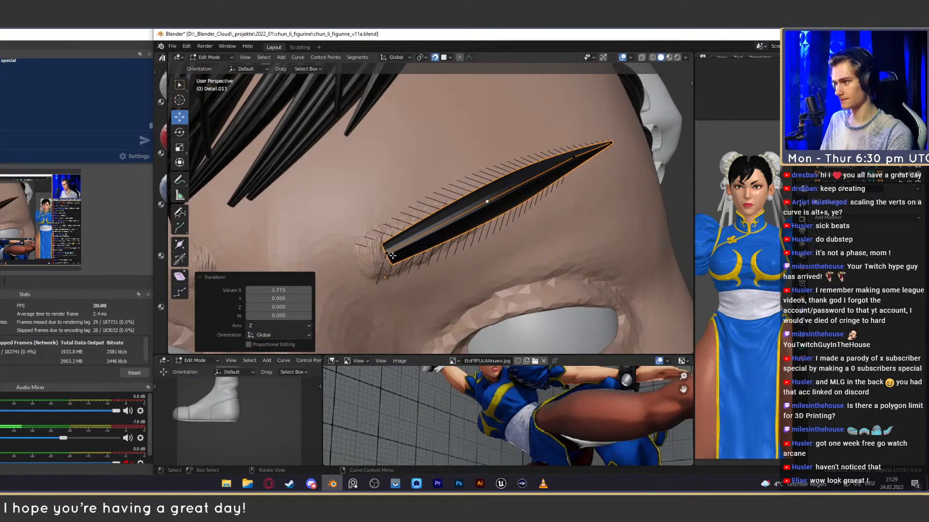
Thicken the eyebrow's inner end and reposition its point above the inner corner of the eye.
{"action": "left_click", "coordinate": [387, 253]}
{"action": "key", "text": "alt+s"}
{"action": "left_click", "coordinate": [544, 237]}
{"action": "key", "text": "g"}
{"action": "left_click", "coordinate": [498, 242]}
Scale the thickness of the point next to the inner end by 1.273 and move it toward that end.
{"action": "middle_click_drag", "start_coordinate": [498, 242], "coordinate": [508, 234]}
{"action": "left_click", "coordinate": [488, 246]}
{"action": "key", "text": "alt+s"}
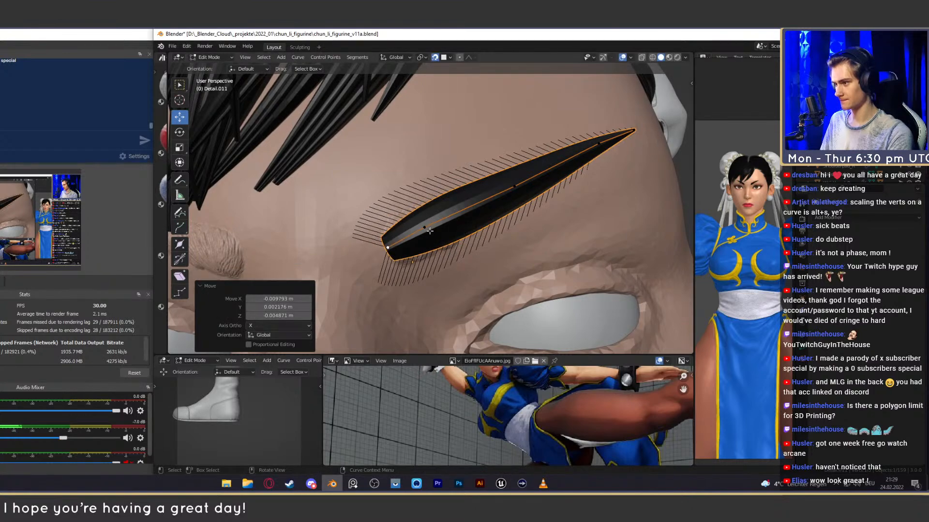
{"action": "left_click", "coordinate": [480, 236]}
{"action": "key", "text": "g"}
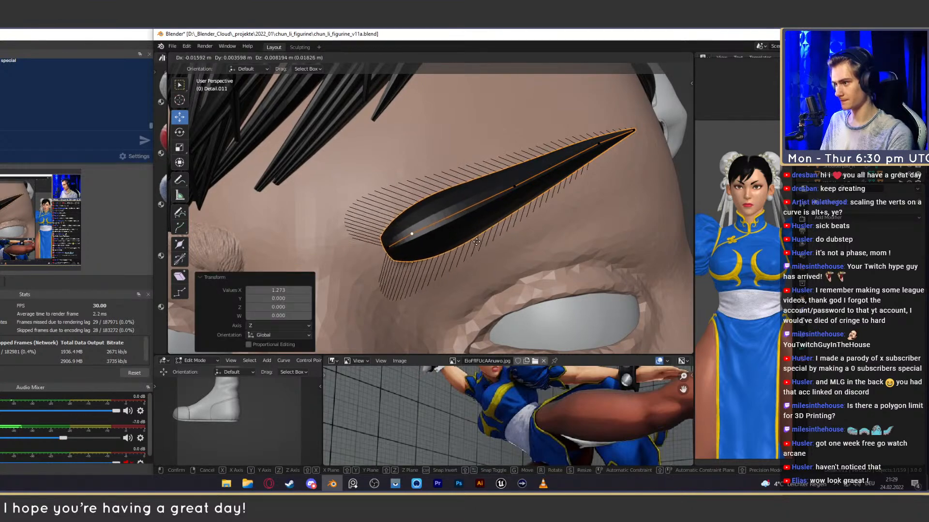
{"action": "left_click", "coordinate": [476, 241]}
Turn off snapping and move the eyebrow's points one by one to fit the curvature of the forehead.
{"action": "middle_click_drag", "start_coordinate": [475, 241], "coordinate": [490, 186]}
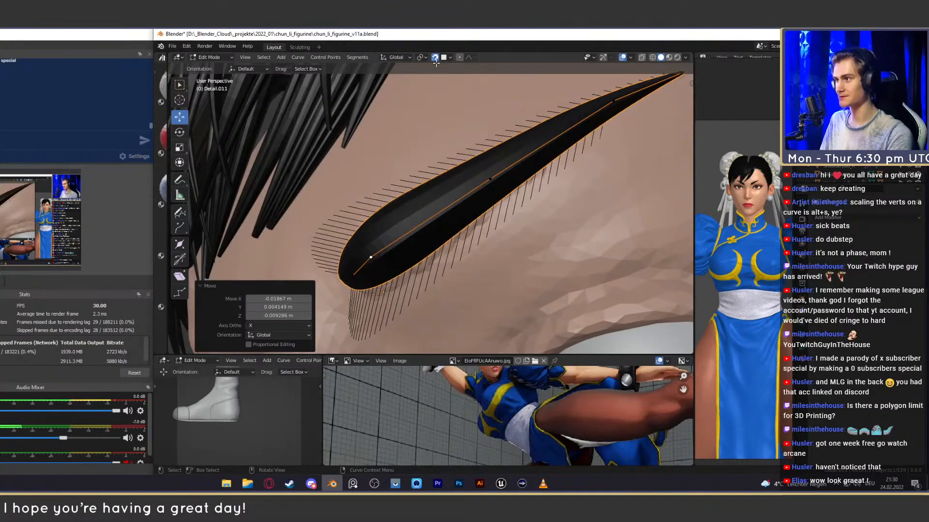
{"action": "middle_click_drag", "start_coordinate": [477, 142], "coordinate": [554, 273]}
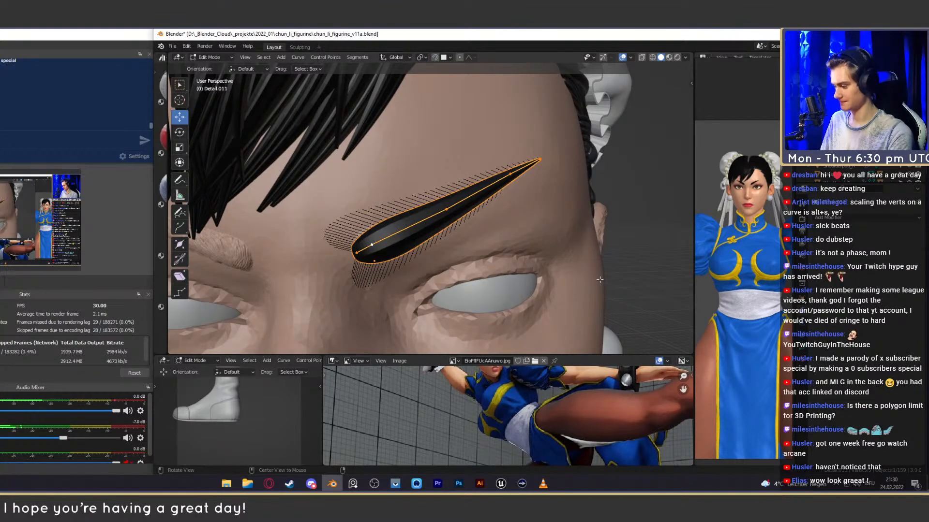
{"action": "middle_click_drag", "start_coordinate": [504, 269], "coordinate": [508, 194]}
{"action": "key", "text": "g"}
{"action": "left_click", "coordinate": [519, 255]}
{"action": "key", "text": "g"}
{"action": "left_click", "coordinate": [527, 256]}
{"action": "key", "text": "g"}
{"action": "left_click", "coordinate": [548, 226]}
{"action": "key", "text": "g"}
{"action": "left_click", "coordinate": [428, 199]}
{"action": "key", "text": "g"}
{"action": "left_click", "coordinate": [457, 263]}
{"action": "key", "text": "g"}
{"action": "left_click", "coordinate": [506, 238]}
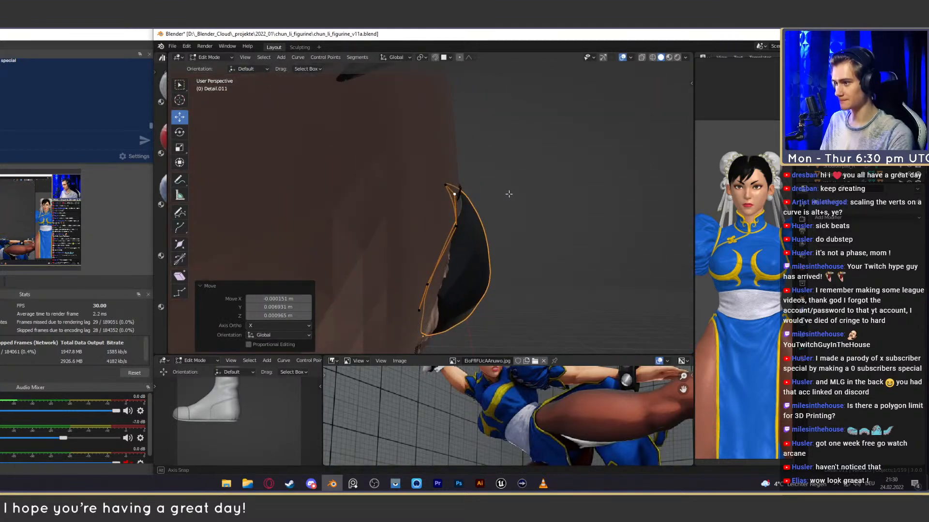
Refine the depth of the eyebrow's outer points against the brow in side view and leave curve editing.
{"action": "middle_click_drag", "start_coordinate": [480, 222], "coordinate": [444, 215]}
{"action": "left_click", "coordinate": [493, 228]}
{"action": "key", "text": "g"}
{"action": "left_click", "coordinate": [493, 230]}
{"action": "key", "text": "g"}
{"action": "left_click", "coordinate": [490, 208]}
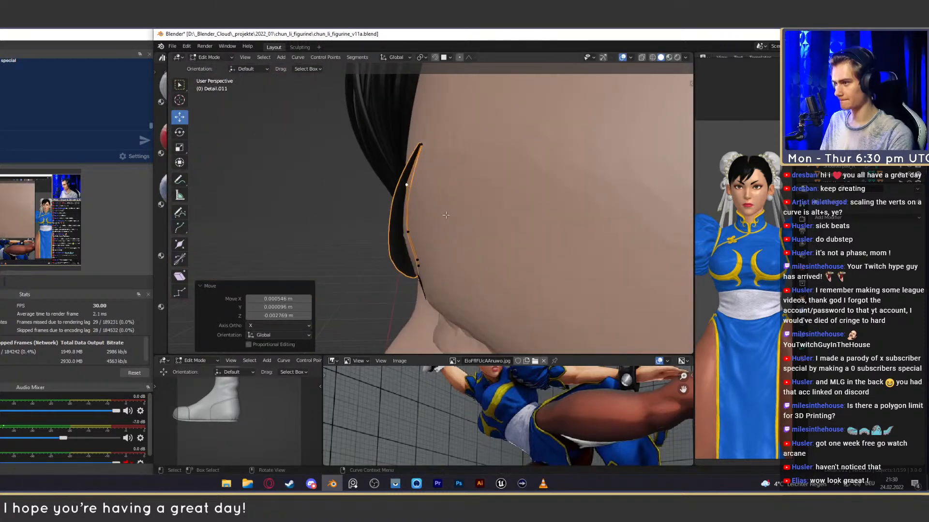
{"action": "left_click", "coordinate": [445, 214]}
{"action": "scroll", "coordinate": [444, 214], "scroll_direction": "down", "scroll_amount": 10}
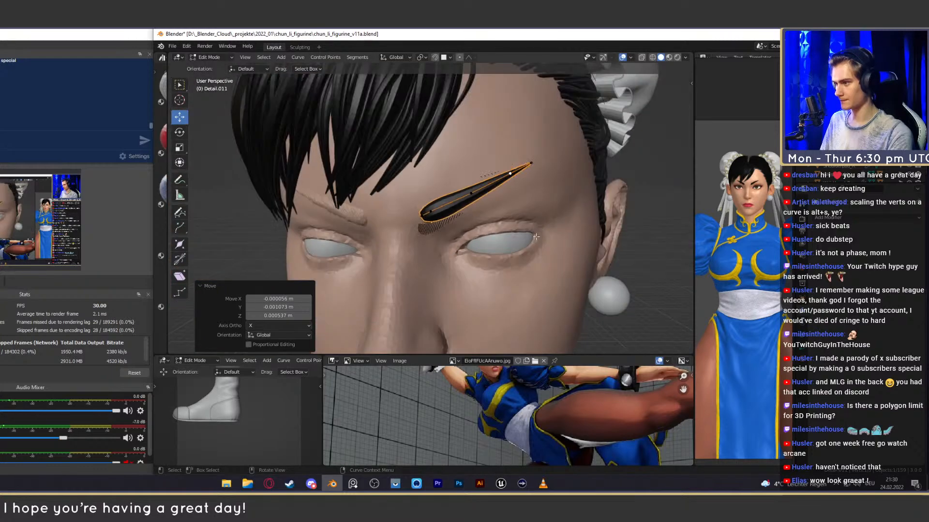
{"action": "key", "text": "Tab"}
Mirror the eyebrow to the other side of the face, using the head as the mirror object.
{"action": "middle_click_drag", "start_coordinate": [480, 278], "coordinate": [484, 273]}
{"action": "scroll", "coordinate": [490, 245], "scroll_direction": "up", "scroll_amount": 8}
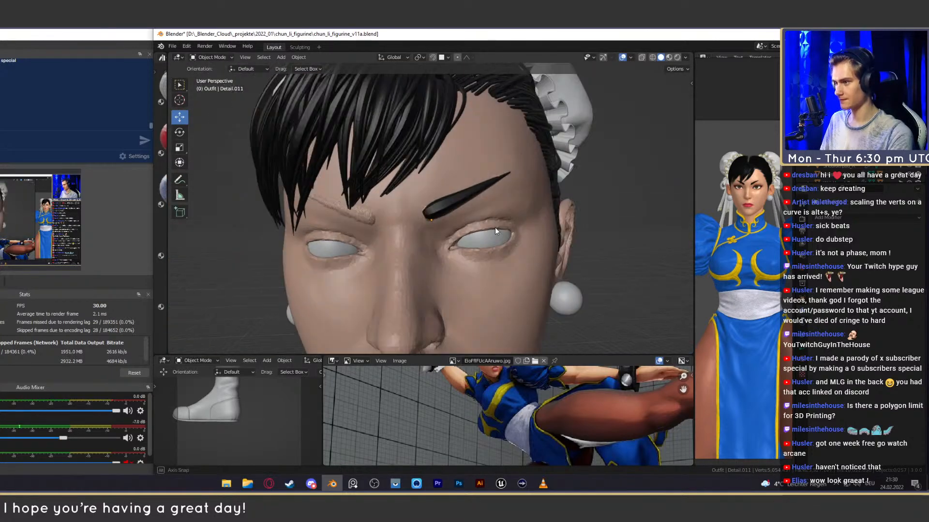
{"action": "scroll", "coordinate": [510, 235], "scroll_direction": "down", "scroll_amount": 7}
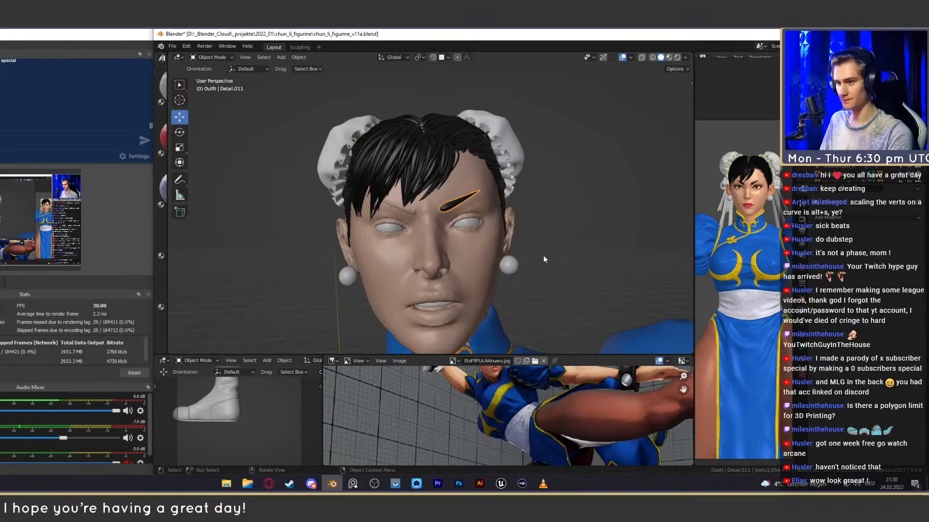
{"action": "key", "text": "ctrl+m"}
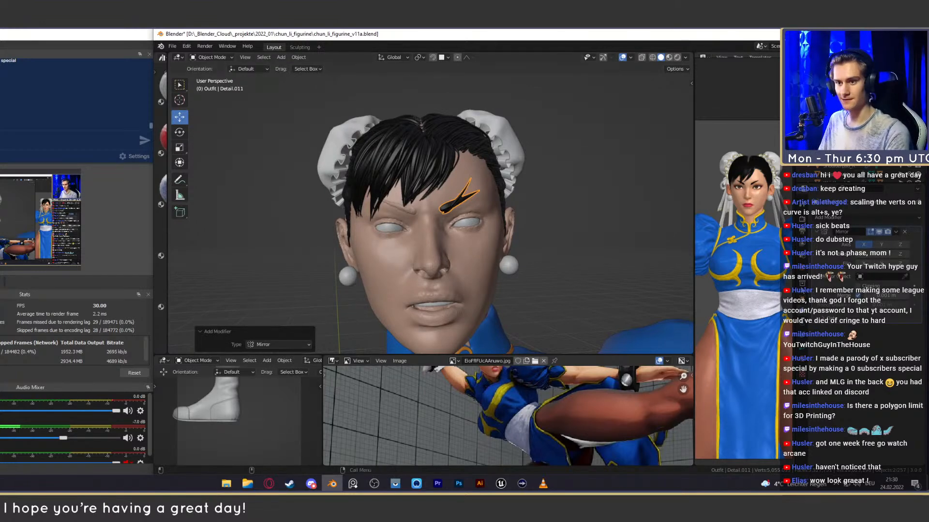
{"action": "left_click", "coordinate": [481, 262]}
{"action": "middle_click_drag", "start_coordinate": [515, 291], "coordinate": [576, 247]}
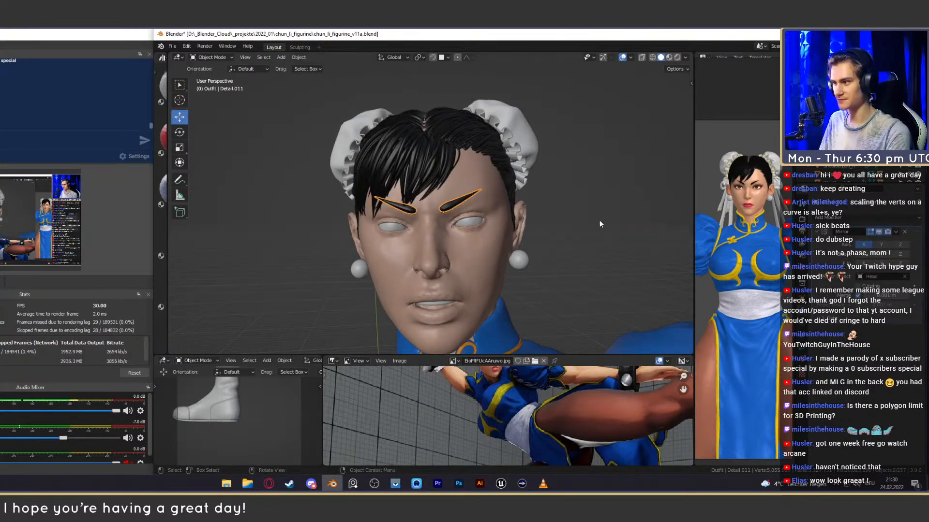
Check both eyebrows from several angles and save the file chun_li_figurine_v11a.blend.
{"action": "middle_click_drag", "start_coordinate": [575, 215], "coordinate": [531, 242]}
{"action": "scroll", "coordinate": [498, 269], "scroll_direction": "down", "scroll_amount": 5}
{"action": "middle_click_drag", "start_coordinate": [497, 269], "coordinate": [469, 280]}
{"action": "scroll", "coordinate": [483, 298], "scroll_direction": "up", "scroll_amount": 2}
{"action": "scroll", "coordinate": [442, 286], "scroll_direction": "down", "scroll_amount": 3}
{"action": "scroll", "coordinate": [489, 276], "scroll_direction": "up", "scroll_amount": 6}
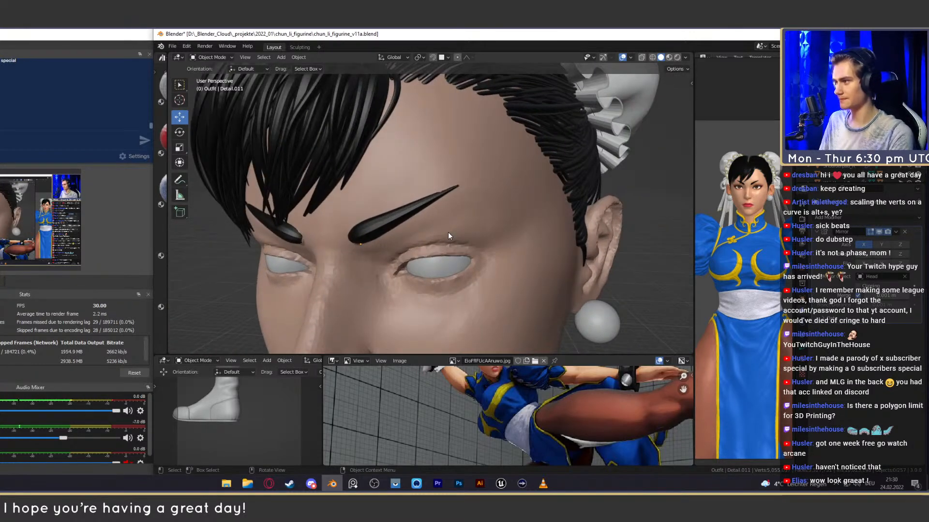
{"action": "key", "text": "ctrl+s"}
Review the face, save the file again and place the 3D cursor at the outer corner of the eye.
{"action": "scroll", "coordinate": [460, 257], "scroll_direction": "down", "scroll_amount": 5}
{"action": "mouse_move", "coordinate": [454, 256]}
{"action": "middle_mouse_down"}
{"action": "mouse_move", "coordinate": [443, 247]}
{"action": "mouse_move", "coordinate": [466, 247]}
{"action": "middle_mouse_up"}
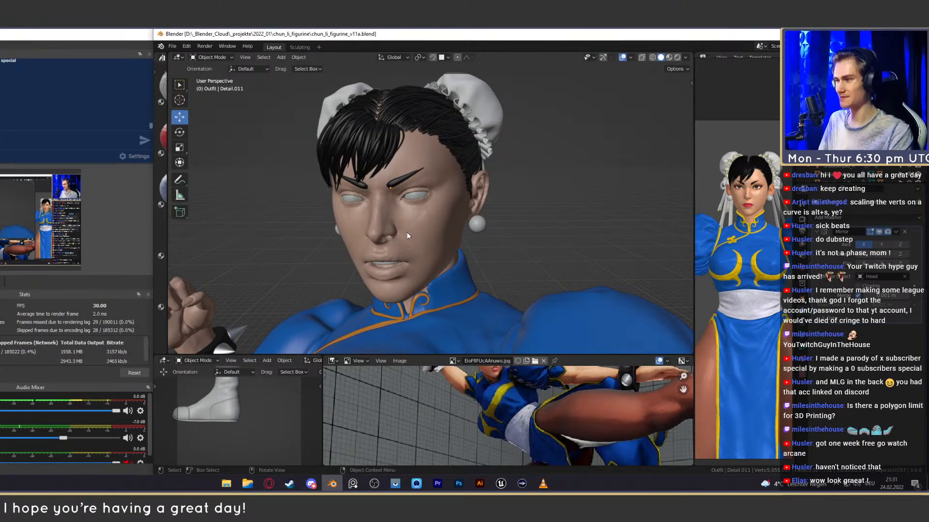
{"action": "scroll", "coordinate": [399, 242], "scroll_direction": "up", "scroll_amount": 4}
{"action": "middle_click_drag", "start_coordinate": [419, 196], "coordinate": [475, 228]}
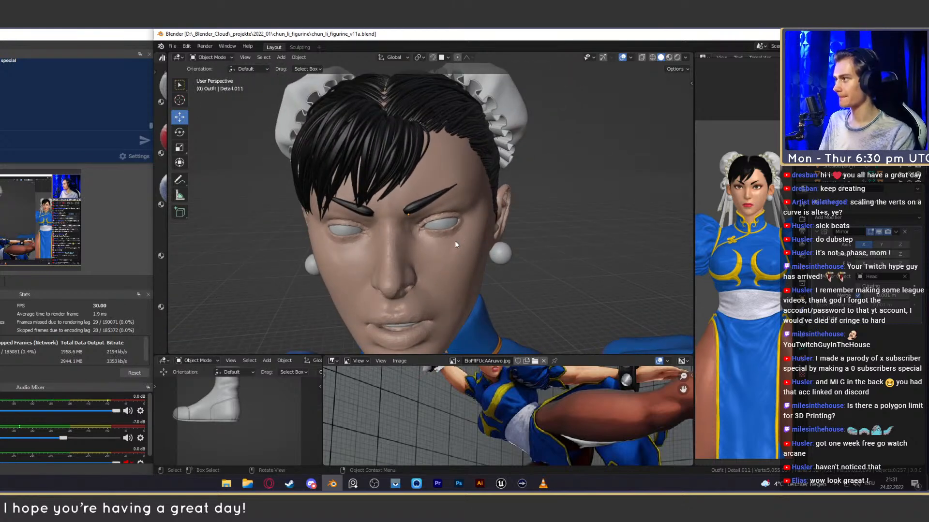
{"action": "scroll", "coordinate": [454, 240], "scroll_direction": "up", "scroll_amount": 4}
{"action": "middle_click_drag", "start_coordinate": [456, 237], "coordinate": [458, 233]}
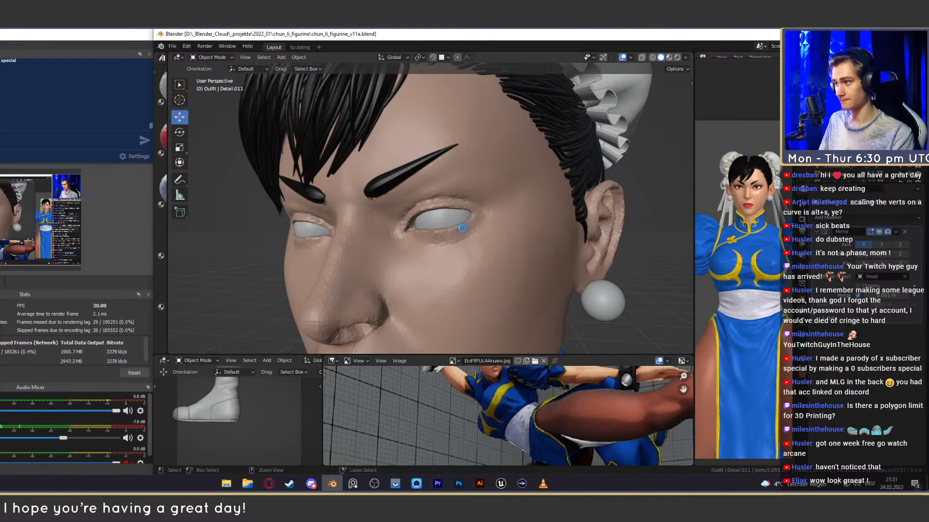
{"action": "key", "text": "ctrl+s"}
{"action": "right_click", "coordinate": [465, 226], "text": "shift"}
{"action": "scroll", "coordinate": [464, 229], "scroll_direction": "up", "scroll_amount": 3}
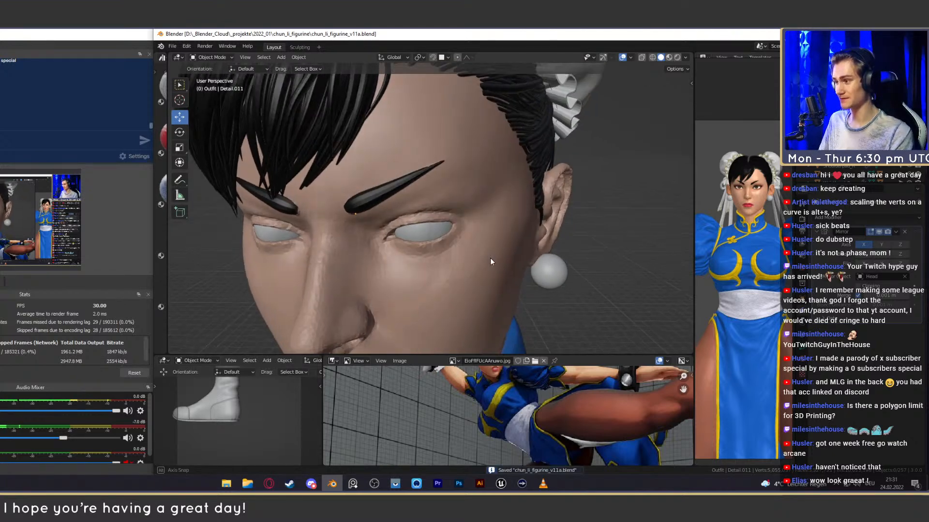
{"action": "key", "text": "shift+a"}
{"action": "mouse_move", "coordinate": [492, 244]}
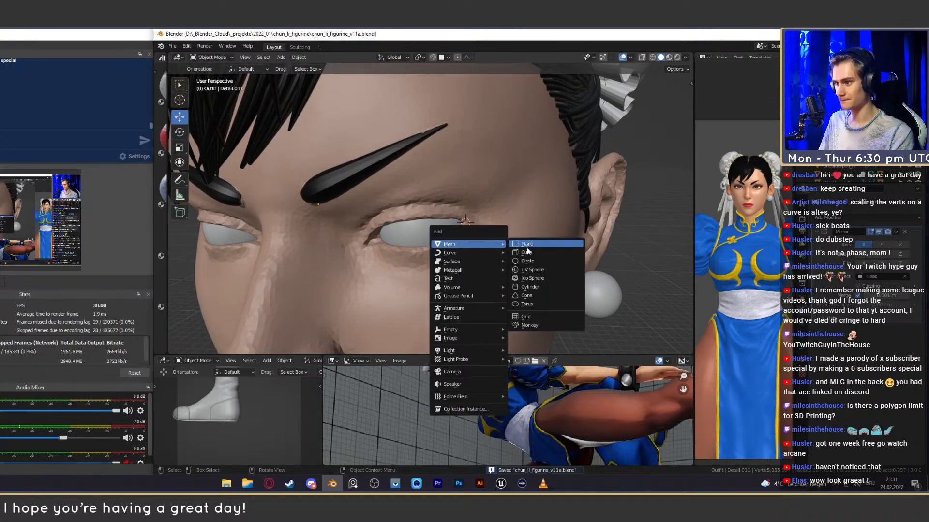
{"action": "left_click", "coordinate": [550, 252]}
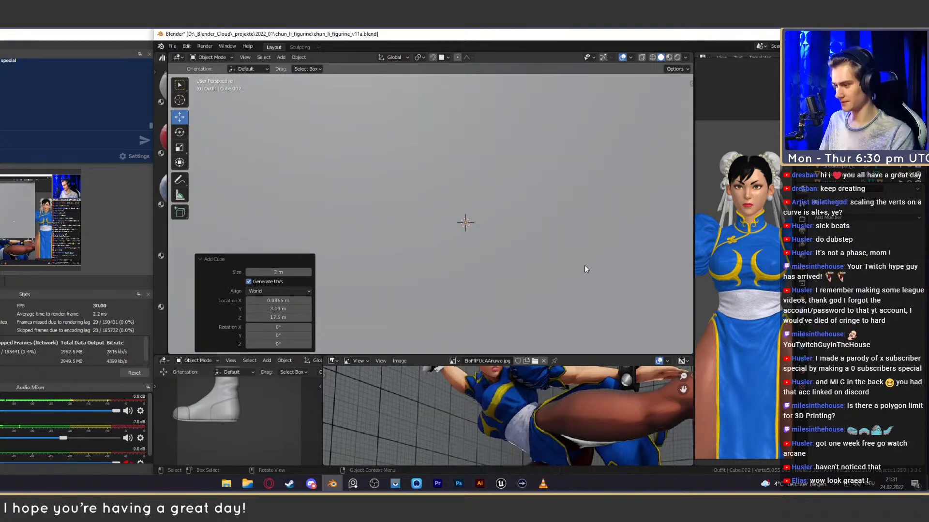
{"action": "key", "text": "Delete"}
Add a plane at the outer corner of the eye, scale it down and give it a level 2 subdivision.
{"action": "key", "text": "shift+a"}
{"action": "mouse_move", "coordinate": [531, 249]}
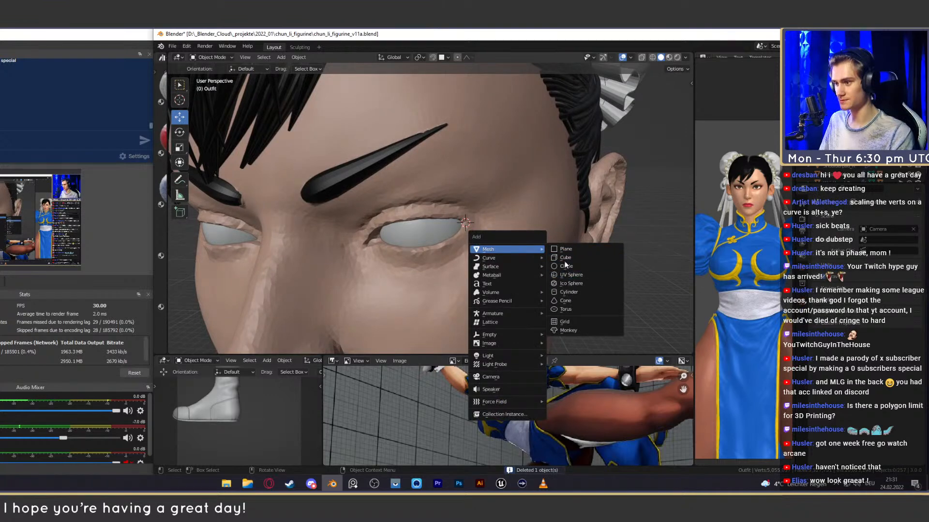
{"action": "left_click", "coordinate": [566, 249]}
{"action": "key", "text": "s"}
{"action": "left_click", "coordinate": [528, 265]}
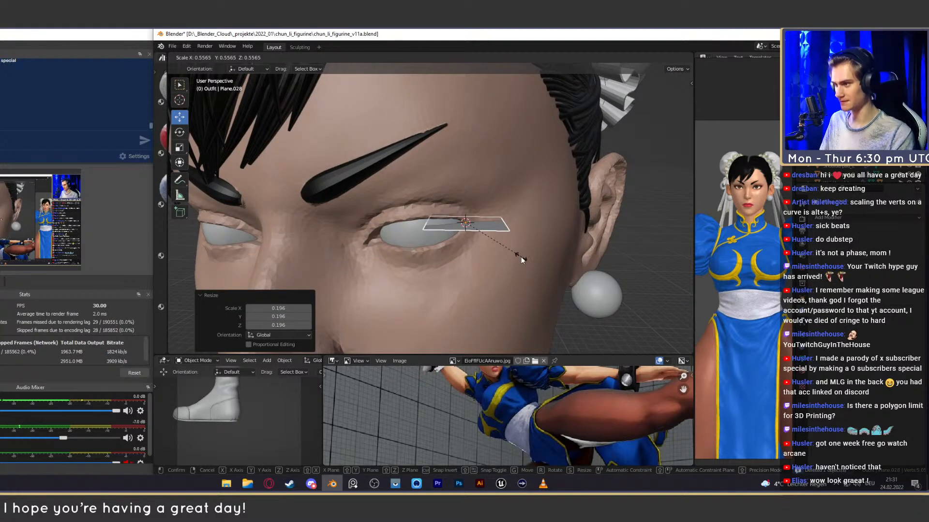
{"action": "key", "text": "ctrl+2"}
{"action": "middle_click_drag", "start_coordinate": [527, 265], "coordinate": [723, 251]}
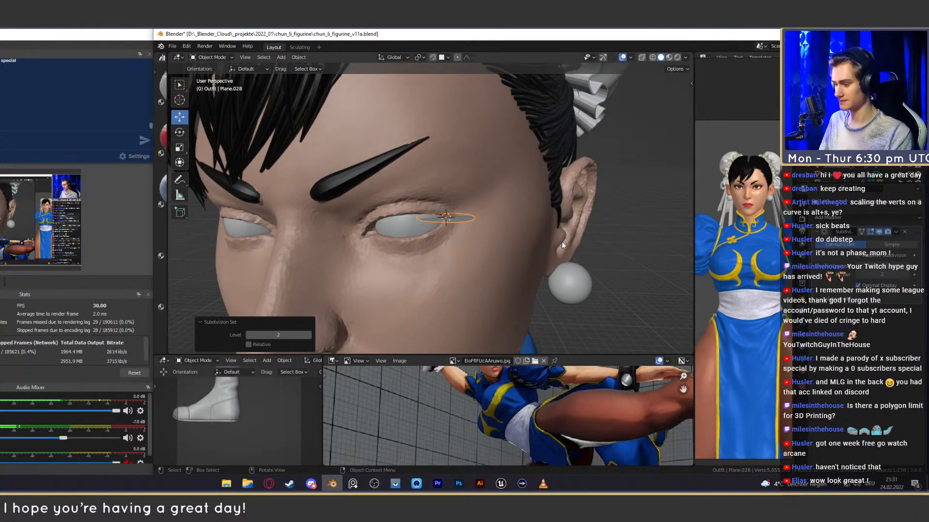
Add a Solidify modifier to the subdivided plane and adjust its thickness to form a thin slab.
{"action": "left_click", "coordinate": [857, 217]}
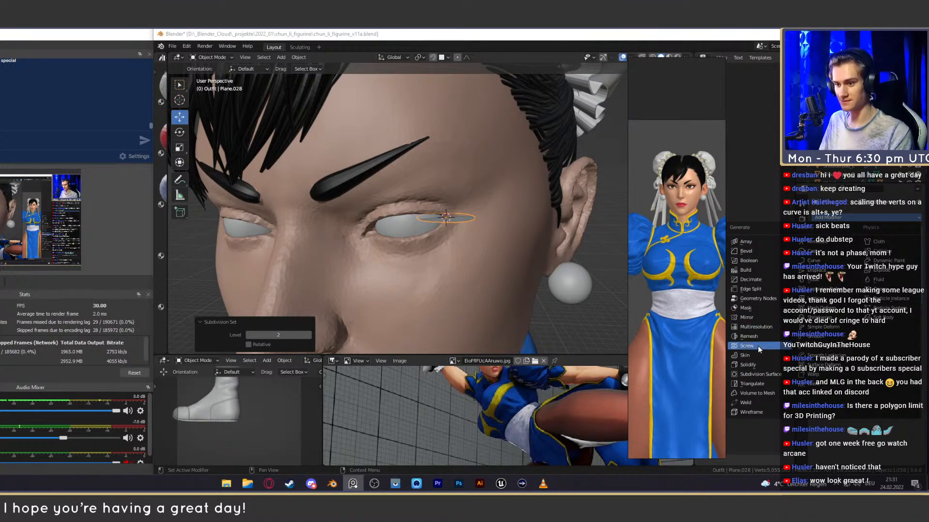
{"action": "left_click", "coordinate": [753, 366]}
{"action": "right_click_drag", "start_coordinate": [685, 287], "coordinate": [749, 292]}
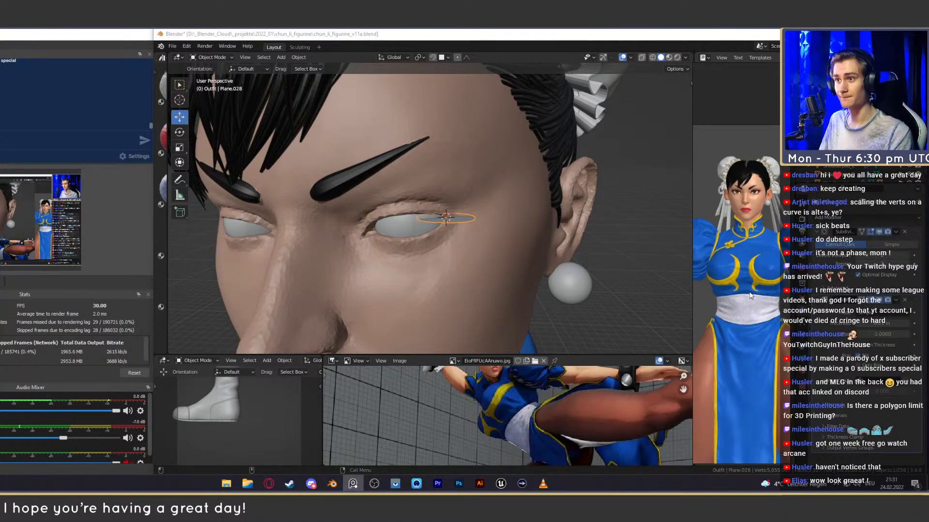
{"action": "middle_click_drag", "start_coordinate": [514, 260], "coordinate": [541, 261]}
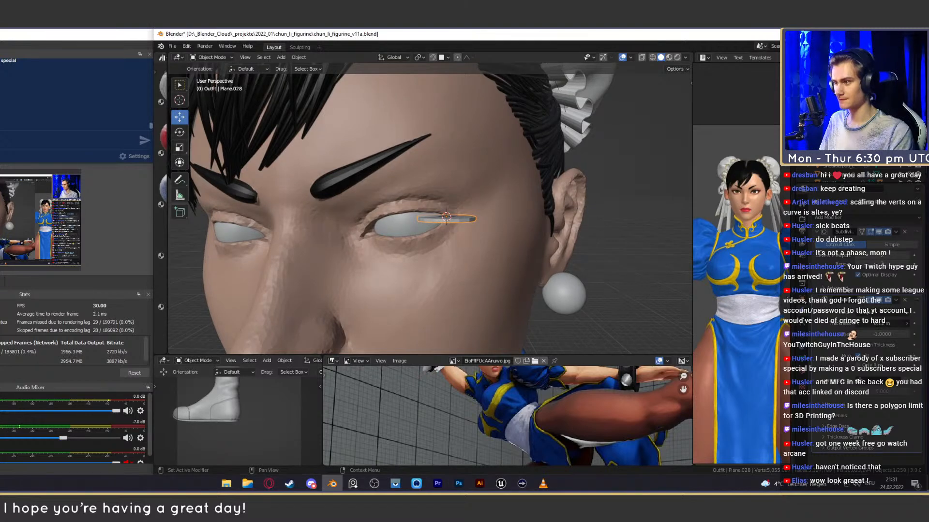
{"action": "scroll", "coordinate": [503, 248], "scroll_direction": "up", "scroll_amount": 5}
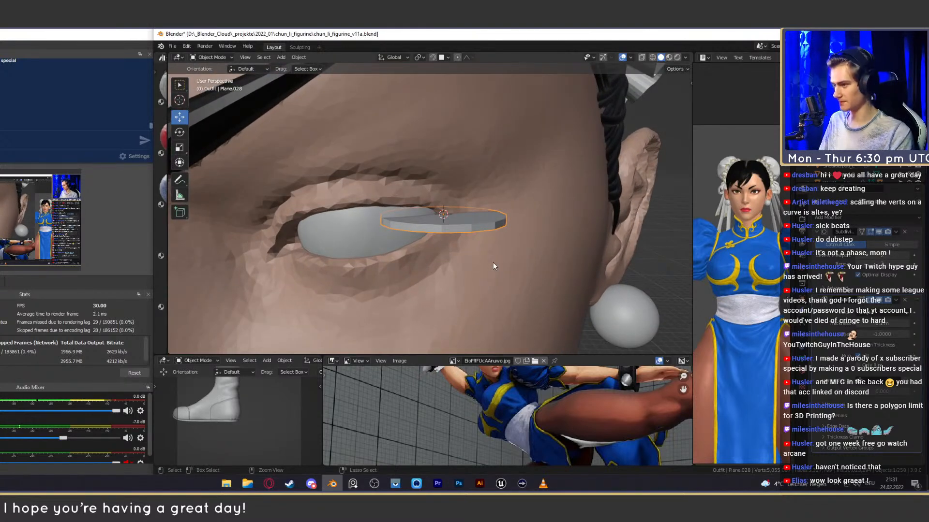
Keep the slab's subdivision at level 2 and add a Bevel modifier with an amount of about 0.019 m.
{"action": "key", "text": "ctrl+2"}
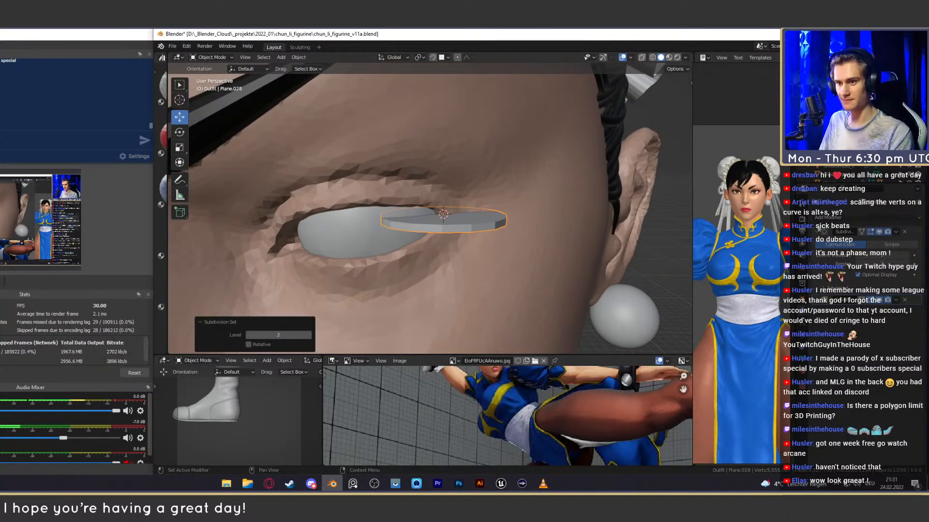
{"action": "left_click", "coordinate": [828, 218]}
{"action": "left_click_drag", "start_coordinate": [740, 309], "coordinate": [618, 306]}
{"action": "left_click", "coordinate": [747, 251]}
{"action": "left_click_drag", "start_coordinate": [634, 228], "coordinate": [755, 228]}
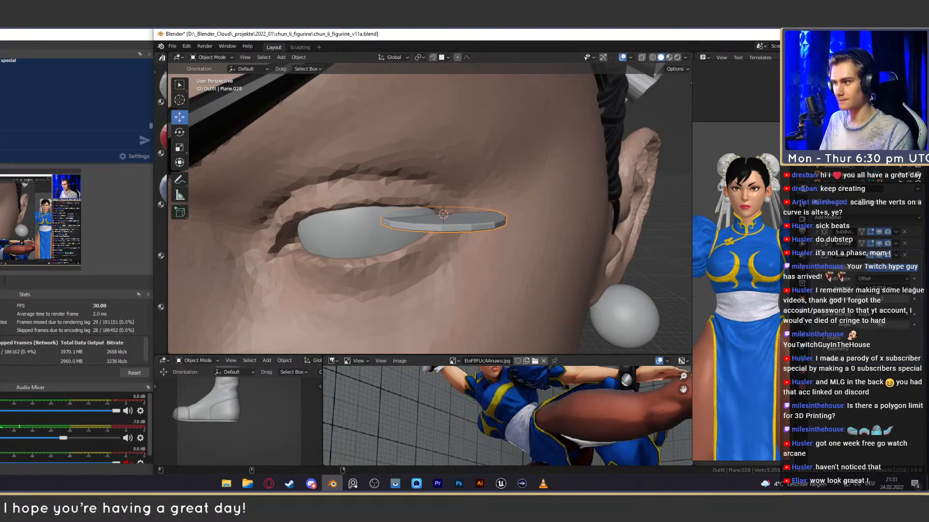
{"action": "middle_click_drag", "start_coordinate": [524, 216], "coordinate": [501, 244]}
{"action": "key", "text": "Tab"}
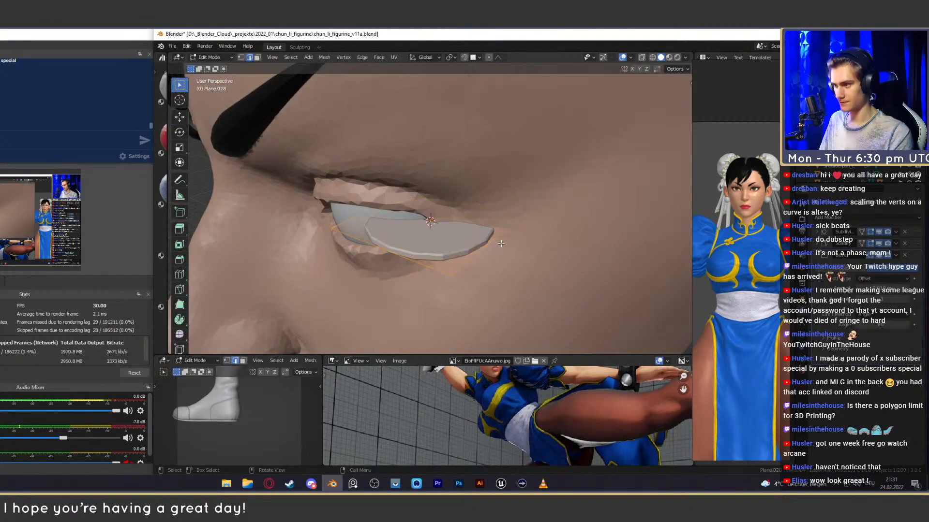
{"action": "key", "text": "Tab"}
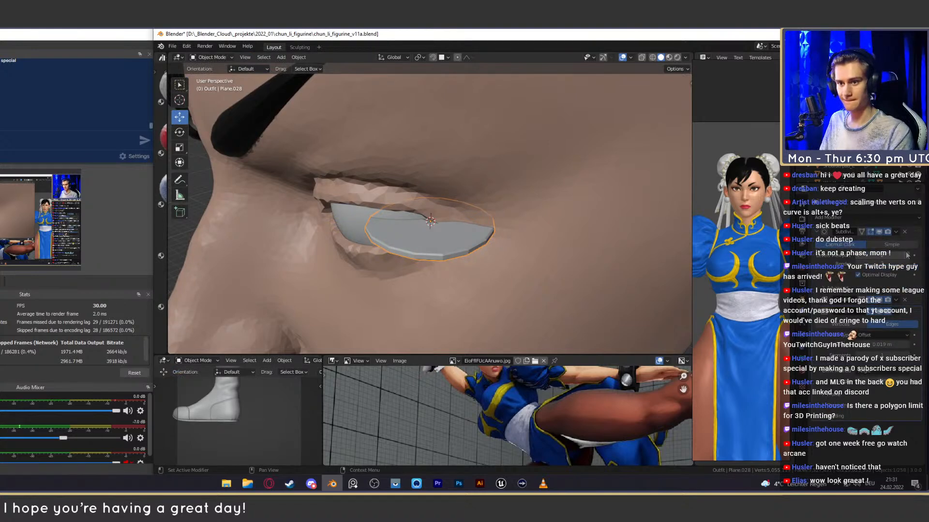
Show the slab's mesh in X-ray and pull its rear outer corner vertex in toward the eye's outer corner.
{"action": "key", "text": "Tab"}
{"action": "middle_click_drag", "start_coordinate": [500, 244], "coordinate": [500, 247]}
{"action": "key", "text": "alt+z"}
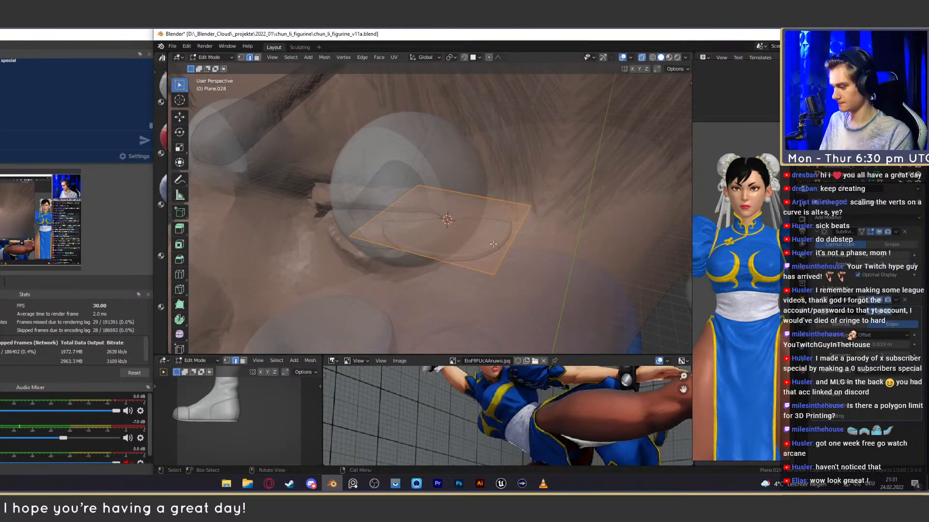
{"action": "middle_click_drag", "start_coordinate": [556, 203], "coordinate": [561, 208]}
{"action": "key", "text": "g"}
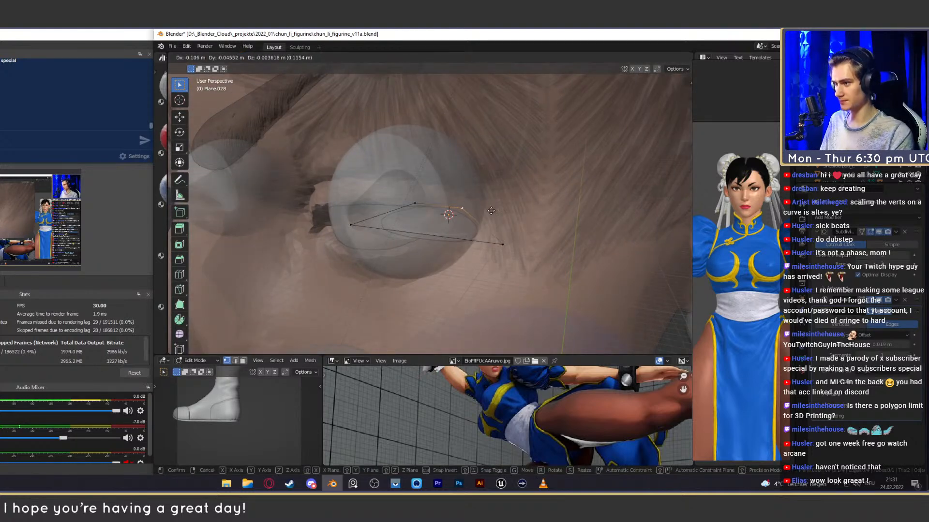
{"action": "left_click", "coordinate": [503, 211]}
Turn off X-ray and reposition the slab's remaining corner vertices to follow the outer end of the upper eyelid.
{"action": "middle_click_drag", "start_coordinate": [503, 211], "coordinate": [483, 232]}
{"action": "key", "text": "alt+a"}
{"action": "key", "text": "alt+z"}
{"action": "left_click", "coordinate": [480, 219]}
{"action": "key", "text": "g"}
{"action": "left_click", "coordinate": [543, 233]}
{"action": "key", "text": "shift+Tab"}
{"action": "left_click", "coordinate": [427, 250]}
{"action": "middle_click_drag", "start_coordinate": [431, 252], "coordinate": [568, 241]}
{"action": "key", "text": "g"}
{"action": "left_click", "coordinate": [513, 206]}
{"action": "left_click", "coordinate": [498, 223]}
Extrude the slab's inner edge along the upper eyelid and move the new edge into place.
{"action": "middle_click_drag", "start_coordinate": [580, 211], "coordinate": [515, 222]}
{"action": "key", "text": "e"}
{"action": "left_click", "coordinate": [515, 227]}
{"action": "key", "text": "g"}
{"action": "left_click", "coordinate": [515, 302]}
Switch to the browser, open the recent events on the Streamlabs dashboard and minimise the window again.
{"action": "left_click", "coordinate": [269, 484]}
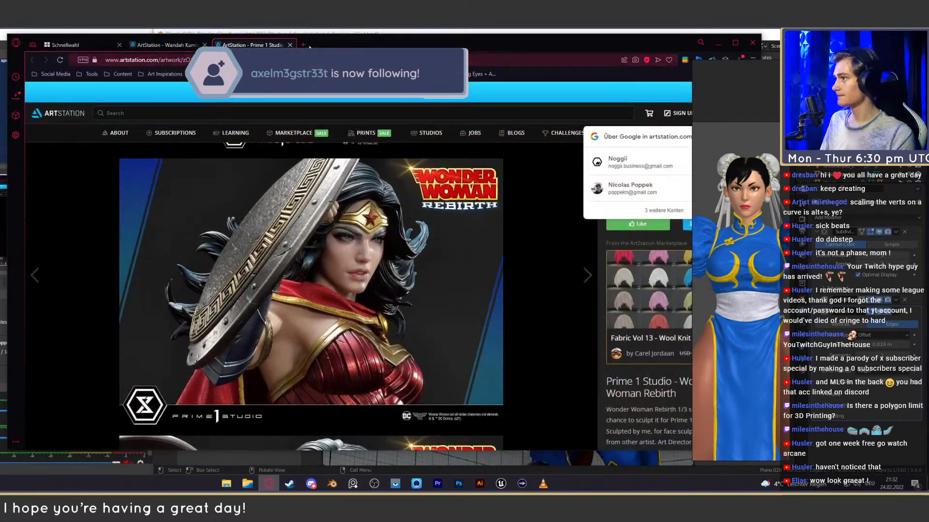
{"action": "left_click", "coordinate": [303, 44]}
{"action": "type", "text": "stre"}
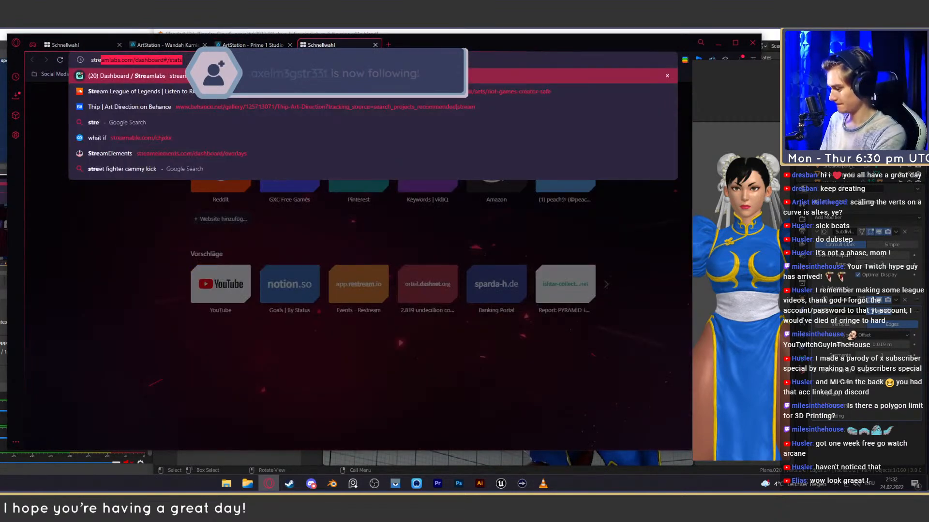
{"action": "type", "text": "am"}
{"action": "key", "text": "Return"}
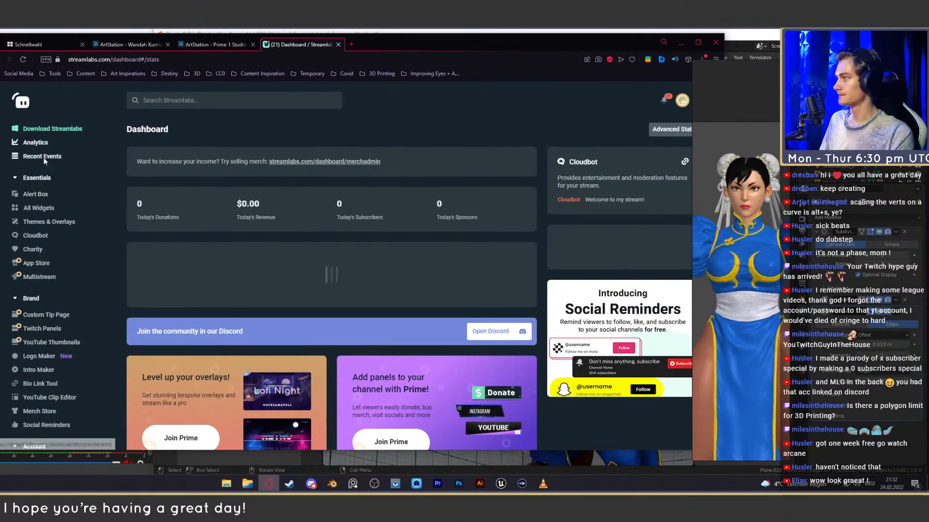
{"action": "left_click", "coordinate": [43, 157]}
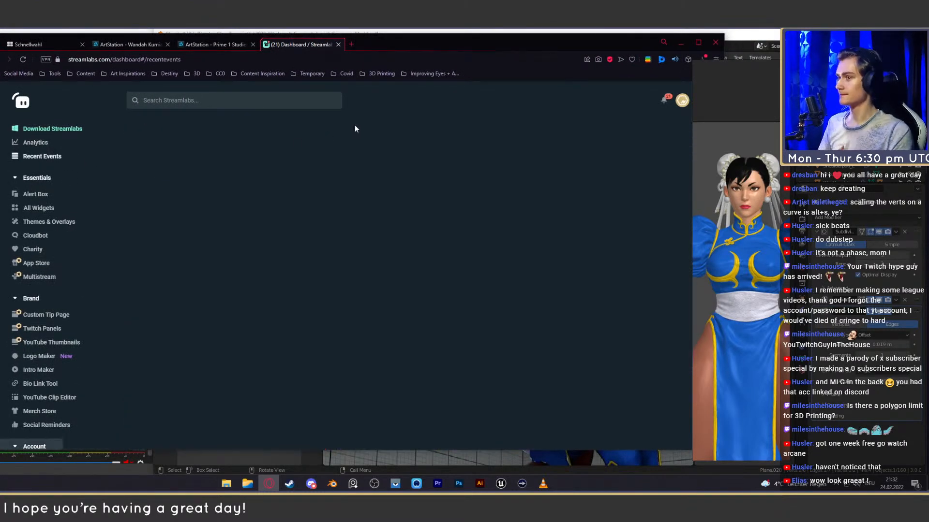
{"action": "left_click_drag", "start_coordinate": [550, 45], "coordinate": [509, 44]}
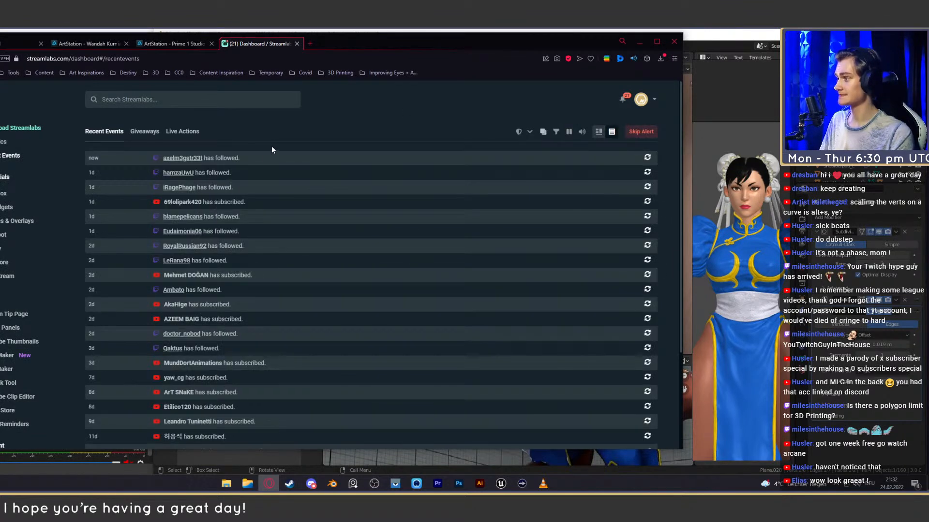
{"action": "left_click", "coordinate": [638, 42]}
Move the inner end vertex of the lash strip closer to the eyelid's edge in Blender.
{"action": "scroll", "coordinate": [458, 231], "scroll_direction": "down", "scroll_amount": 5}
{"action": "scroll", "coordinate": [438, 245], "scroll_direction": "up", "scroll_amount": 5}
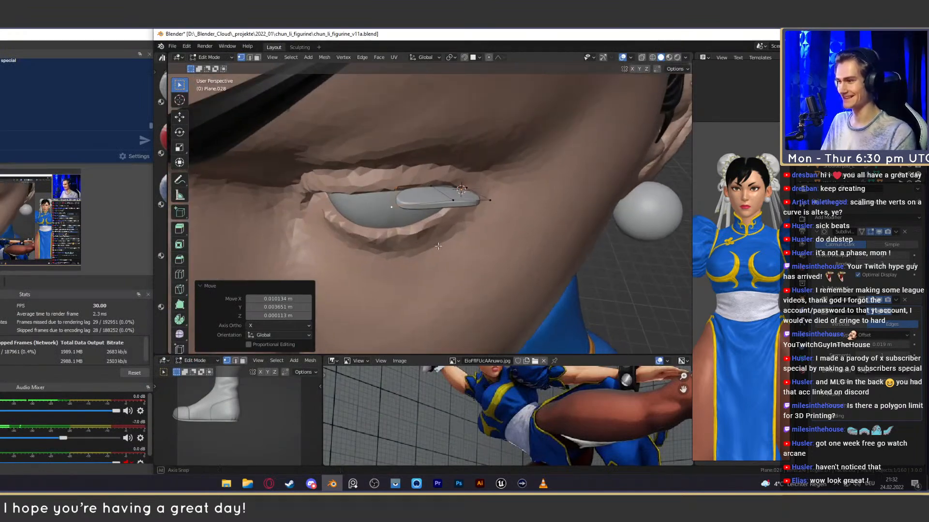
{"action": "scroll", "coordinate": [457, 233], "scroll_direction": "up", "scroll_amount": 5}
{"action": "scroll", "coordinate": [456, 252], "scroll_direction": "down", "scroll_amount": 3}
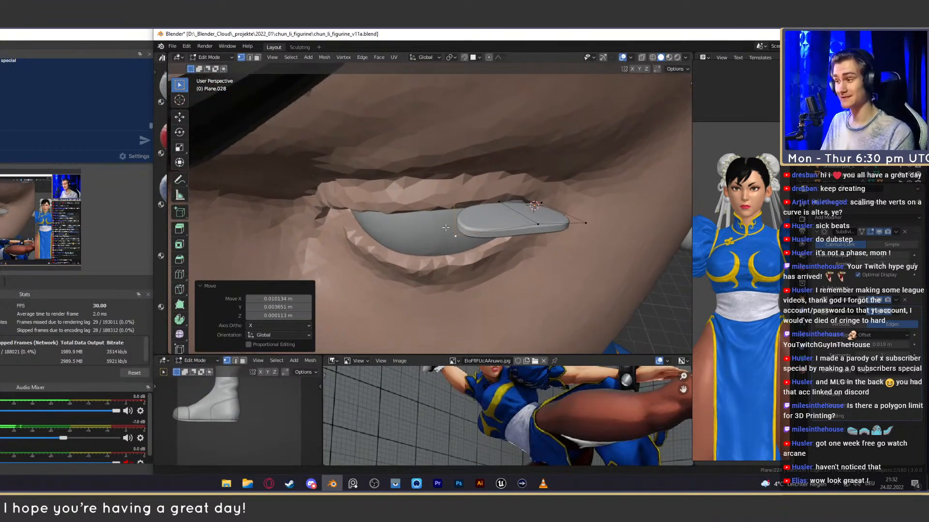
{"action": "scroll", "coordinate": [456, 251], "scroll_direction": "up", "scroll_amount": 2}
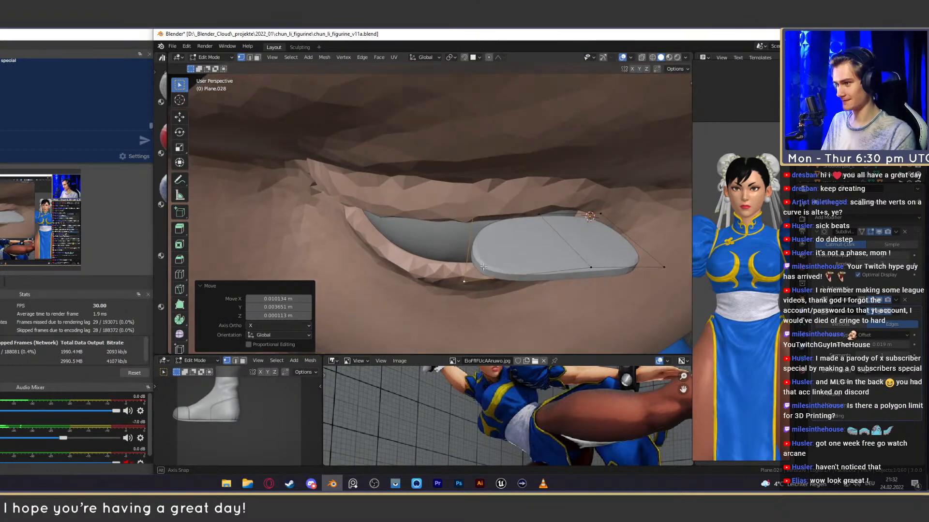
{"action": "middle_click_drag", "start_coordinate": [503, 250], "coordinate": [540, 226]}
{"action": "key", "text": "g"}
{"action": "left_click", "coordinate": [476, 272]}
Reposition the lash strip's middle vertices so that it follows the curve of the upper eyelid.
{"action": "middle_click_drag", "start_coordinate": [390, 230], "coordinate": [488, 205]}
{"action": "key", "text": "g"}
{"action": "left_click", "coordinate": [510, 151]}
{"action": "left_click", "coordinate": [469, 120]}
{"action": "key", "text": "g"}
{"action": "left_click", "coordinate": [462, 124]}
Extrude the lash strip's inner edge to the inner corner of the eye, then scale and position the new end.
{"action": "key", "text": "e"}
{"action": "left_click", "coordinate": [406, 295]}
{"action": "middle_click_drag", "start_coordinate": [409, 295], "coordinate": [469, 230]}
{"action": "left_click", "coordinate": [431, 233]}
{"action": "key", "text": "s"}
{"action": "left_click", "coordinate": [542, 264]}
{"action": "key", "text": "g"}
{"action": "left_click", "coordinate": [443, 249]}
Raise the lash strip's inner and middle vertices to match the upper eyelid's arch.
{"action": "key", "text": "g"}
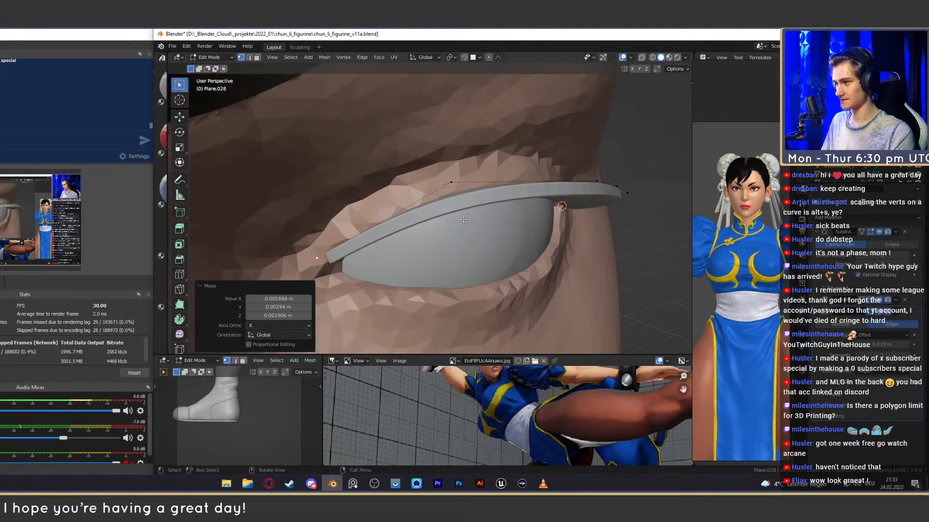
{"action": "middle_click_drag", "start_coordinate": [468, 195], "coordinate": [391, 203]}
{"action": "key", "text": "g"}
{"action": "left_click", "coordinate": [503, 189]}
{"action": "left_click", "coordinate": [393, 238]}
{"action": "key", "text": "g"}
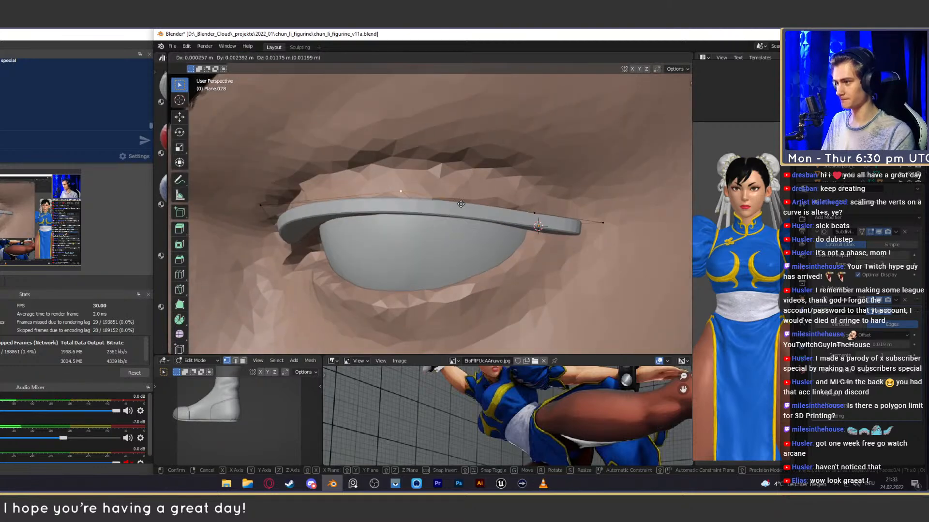
{"action": "left_click", "coordinate": [387, 196]}
Adjust the vertices near the lash strip's middle to smooth its curve over the eye.
{"action": "left_click", "coordinate": [527, 218]}
{"action": "middle_click_drag", "start_coordinate": [526, 218], "coordinate": [392, 235]}
{"action": "left_click", "coordinate": [526, 205]}
{"action": "left_click", "coordinate": [459, 198]}
{"action": "key", "text": "g"}
{"action": "left_click", "coordinate": [443, 218]}
{"action": "left_click", "coordinate": [420, 185]}
Refine the height and depth of the lash strip's inner vertices against the eyelid in side view.
{"action": "middle_click_drag", "start_coordinate": [420, 185], "coordinate": [473, 231]}
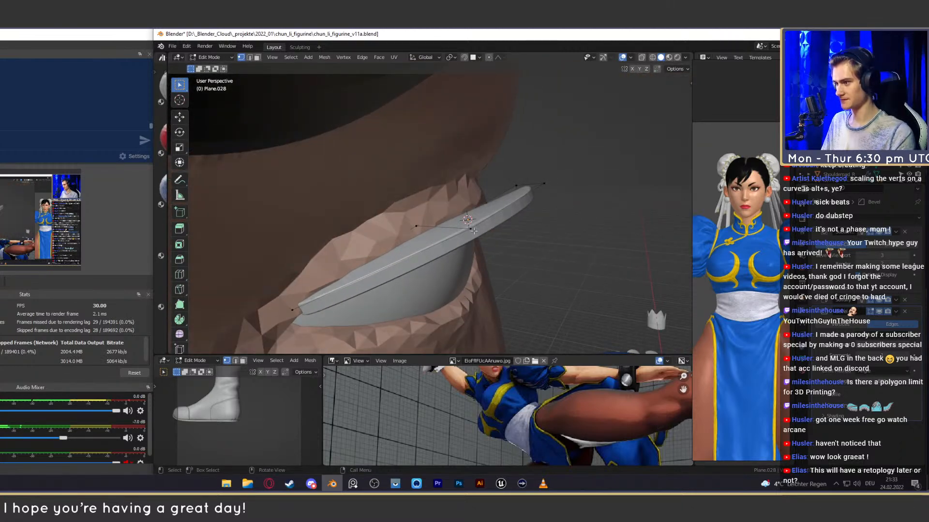
{"action": "key", "text": "g"}
{"action": "left_click", "coordinate": [466, 235]}
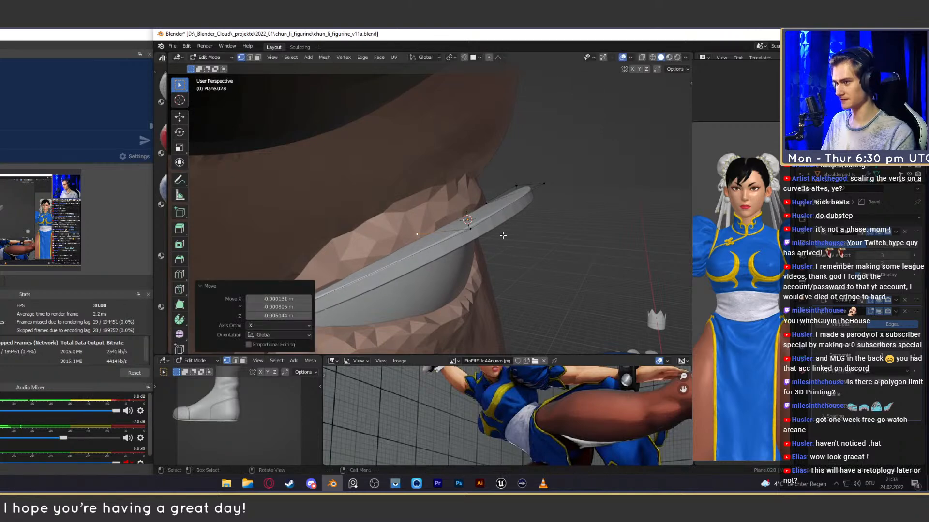
{"action": "key", "text": "g"}
{"action": "left_click", "coordinate": [469, 235]}
{"action": "middle_click_drag", "start_coordinate": [469, 234], "coordinate": [448, 170]}
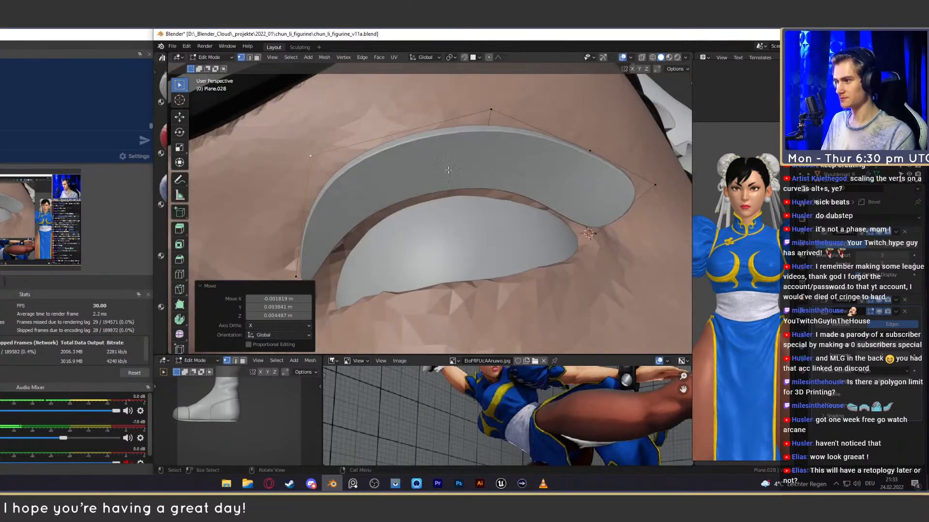
Add one centred loop cut to the inner part of the lash strip, then move and rotate edges to round the arch.
{"action": "left_click", "coordinate": [407, 144]}
{"action": "right_click", "coordinate": [407, 144]}
{"action": "middle_click_drag", "start_coordinate": [408, 144], "coordinate": [491, 167]}
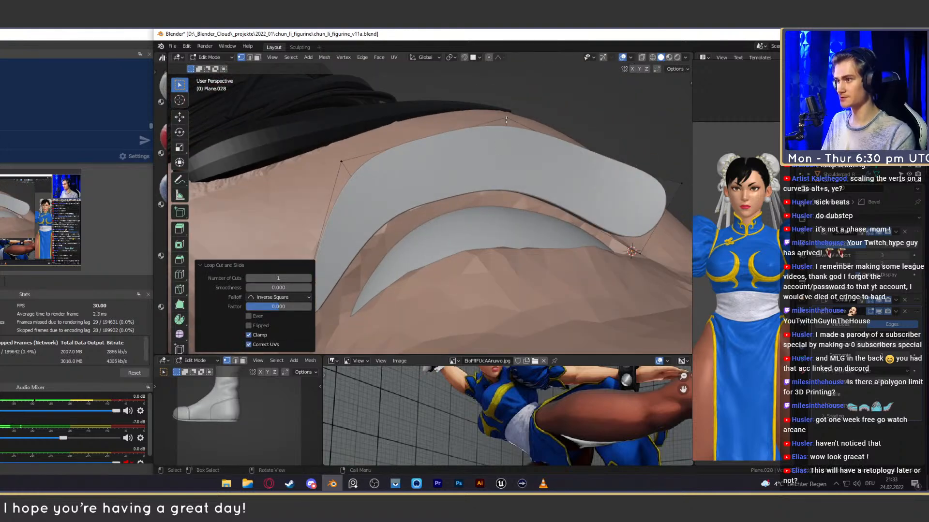
{"action": "middle_click_drag", "start_coordinate": [572, 178], "coordinate": [466, 198]}
{"action": "key", "text": "r"}
{"action": "left_click", "coordinate": [532, 206]}
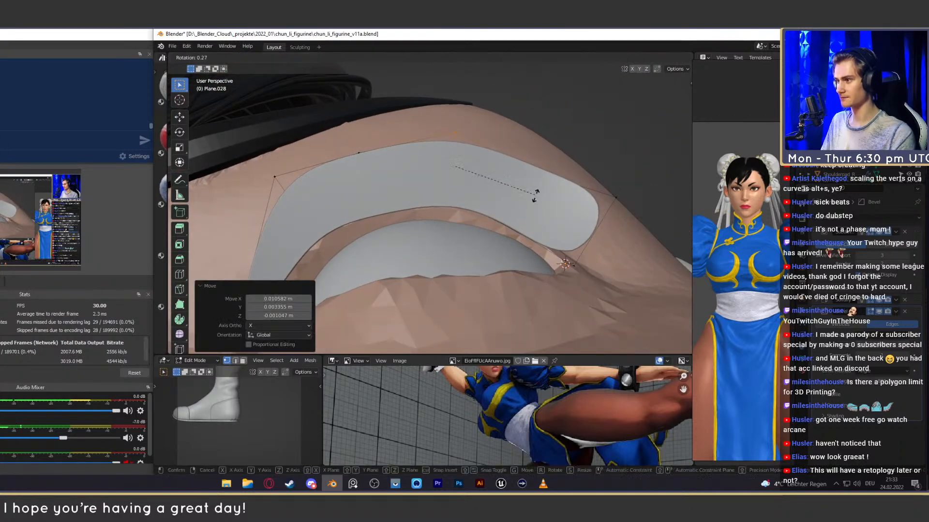
{"action": "middle_click_drag", "start_coordinate": [536, 207], "coordinate": [392, 200]}
{"action": "key", "text": "g"}
{"action": "left_click", "coordinate": [456, 207]}
Move the vertices at the lash strip's outer end to shape its tip beyond the corner of the eye.
{"action": "middle_click_drag", "start_coordinate": [364, 153], "coordinate": [512, 184]}
{"action": "key", "text": "g"}
{"action": "left_click", "coordinate": [387, 165]}
{"action": "key", "text": "g"}
{"action": "left_click", "coordinate": [558, 214]}
Crease the edges around the lash strip's outer end to sharpen its tip.
{"action": "key", "text": "2"}
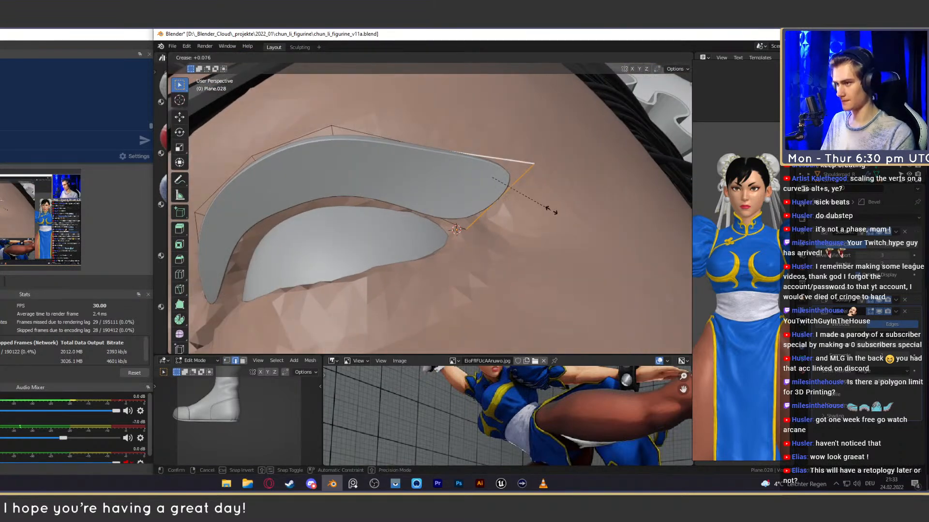
{"action": "left_click", "coordinate": [600, 213]}
{"action": "middle_click_drag", "start_coordinate": [543, 219], "coordinate": [495, 215]}
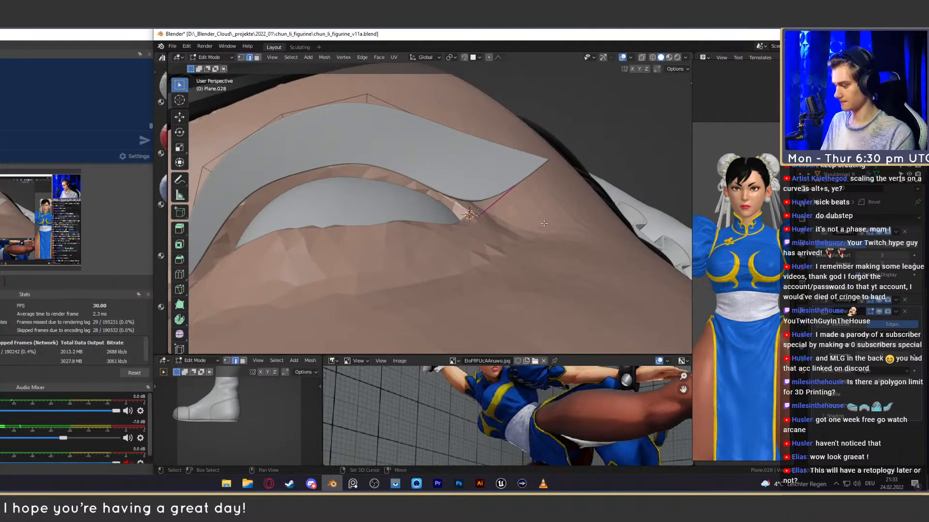
{"action": "left_click", "coordinate": [653, 222]}
Reposition the sharpened outer tip of the lash strip against the side of the face.
{"action": "middle_click_drag", "start_coordinate": [653, 222], "coordinate": [449, 281]}
{"action": "middle_click_drag", "start_coordinate": [409, 222], "coordinate": [548, 214]}
{"action": "key", "text": "g"}
{"action": "left_click", "coordinate": [568, 176]}
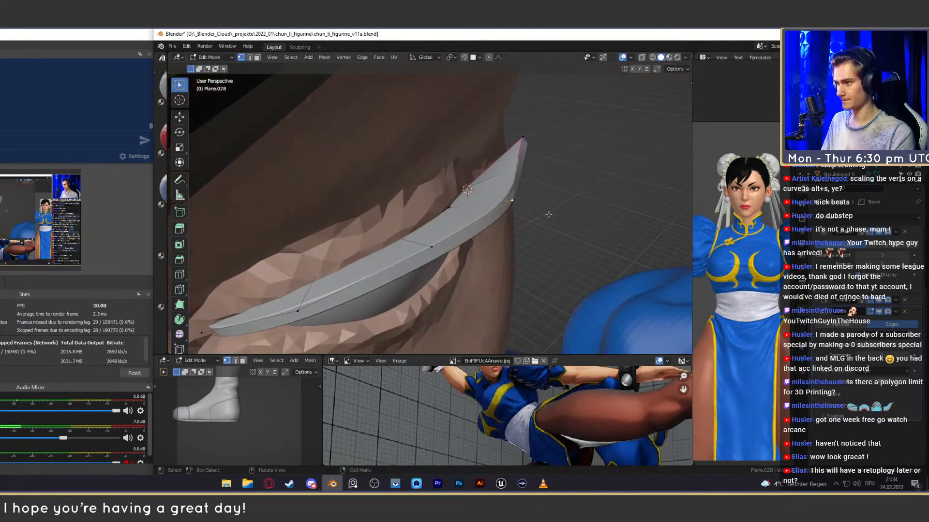
Add one centred loop cut near the lash strip's outer end and lower vertices there about 0.0098 m along Z.
{"action": "left_click", "coordinate": [480, 204]}
{"action": "middle_click_drag", "start_coordinate": [480, 204], "coordinate": [534, 186]}
{"action": "key", "text": "z"}
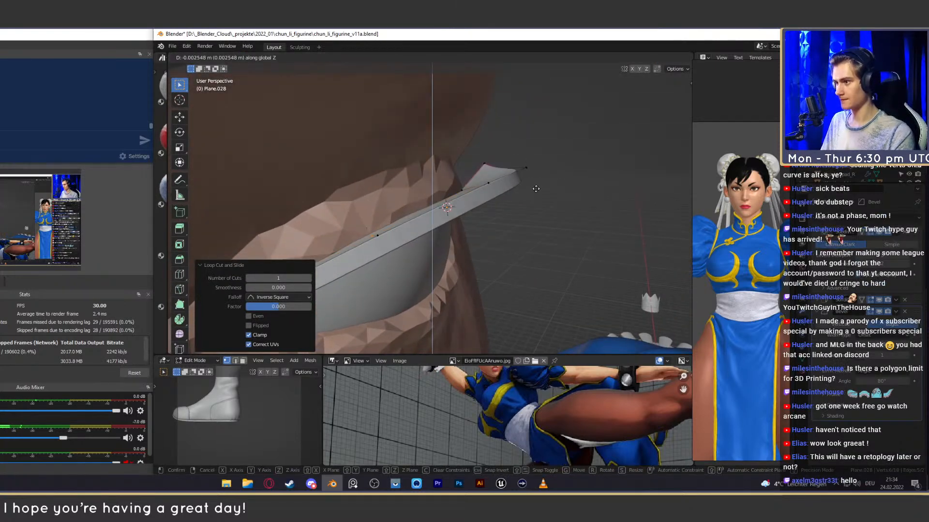
{"action": "left_click", "coordinate": [536, 197]}
Adjust the lash strip's vertices around the eyeball using X-ray, then return to solid display and leave mesh editing.
{"action": "middle_click_drag", "start_coordinate": [537, 197], "coordinate": [409, 233]}
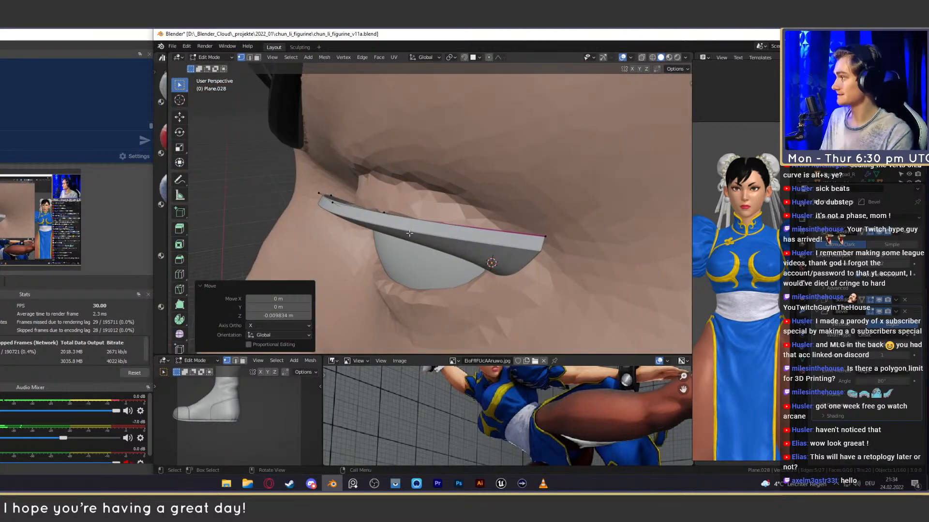
{"action": "key", "text": "alt+z"}
{"action": "middle_click_drag", "start_coordinate": [386, 203], "coordinate": [526, 207]}
{"action": "left_click", "coordinate": [461, 238]}
{"action": "middle_click_drag", "start_coordinate": [461, 237], "coordinate": [468, 218]}
{"action": "key", "text": "g"}
{"action": "left_click", "coordinate": [398, 222]}
{"action": "key", "text": "Tab"}
{"action": "key", "text": "alt+z"}
Select the lash strip and examine its shape against the eye from a distance and close up.
{"action": "scroll", "coordinate": [443, 224], "scroll_direction": "down", "scroll_amount": 5}
{"action": "scroll", "coordinate": [448, 221], "scroll_direction": "down", "scroll_amount": 6}
{"action": "left_click", "coordinate": [432, 237]}
{"action": "scroll", "coordinate": [489, 223], "scroll_direction": "up", "scroll_amount": 3}
{"action": "scroll", "coordinate": [460, 226], "scroll_direction": "up", "scroll_amount": 6}
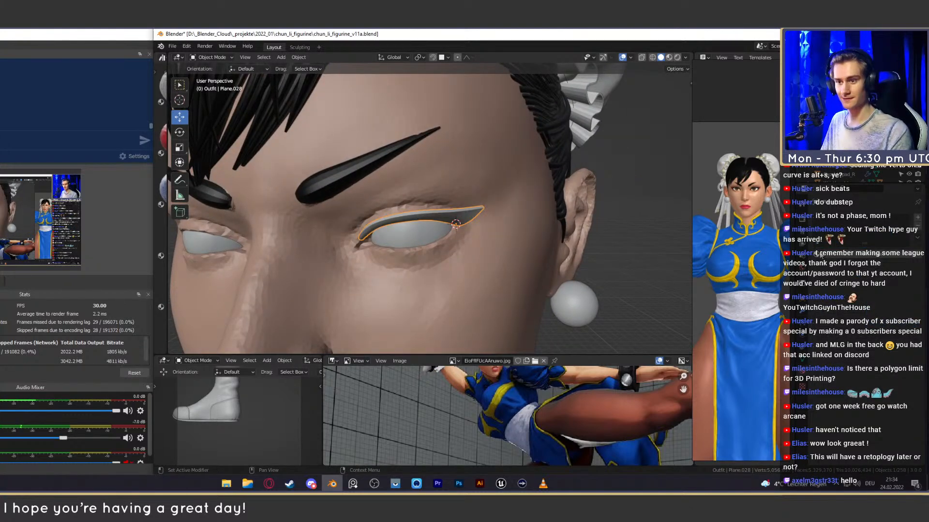
{"action": "scroll", "coordinate": [487, 247], "scroll_direction": "up", "scroll_amount": 6}
{"action": "left_click", "coordinate": [803, 310]}
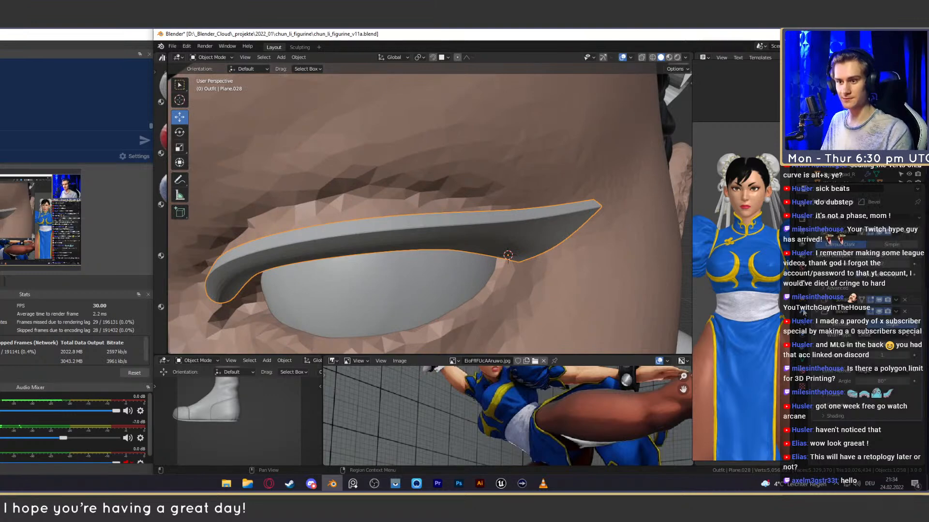
Reduce the lash strip's Solidify thickness slightly.
{"action": "left_click", "coordinate": [819, 302]}
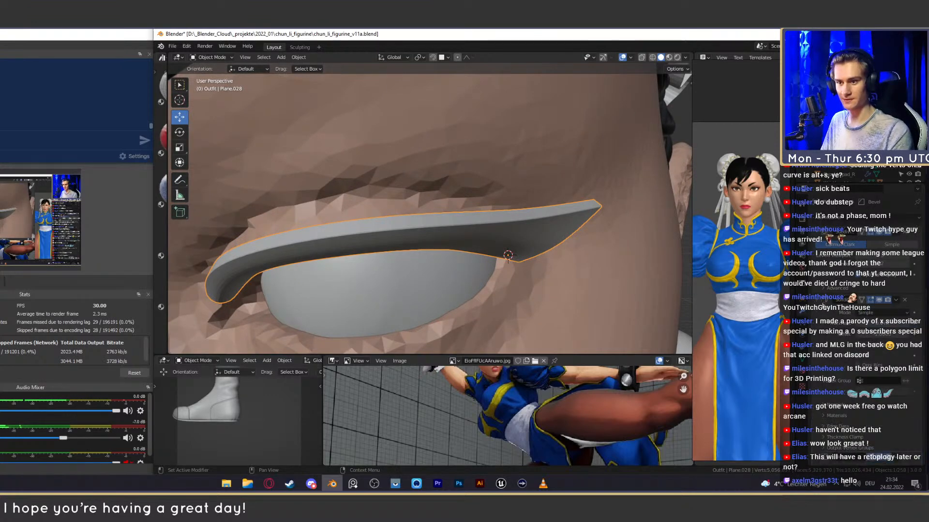
{"action": "left_click_drag", "start_coordinate": [880, 323], "coordinate": [865, 323]}
{"action": "left_click", "coordinate": [817, 301]}
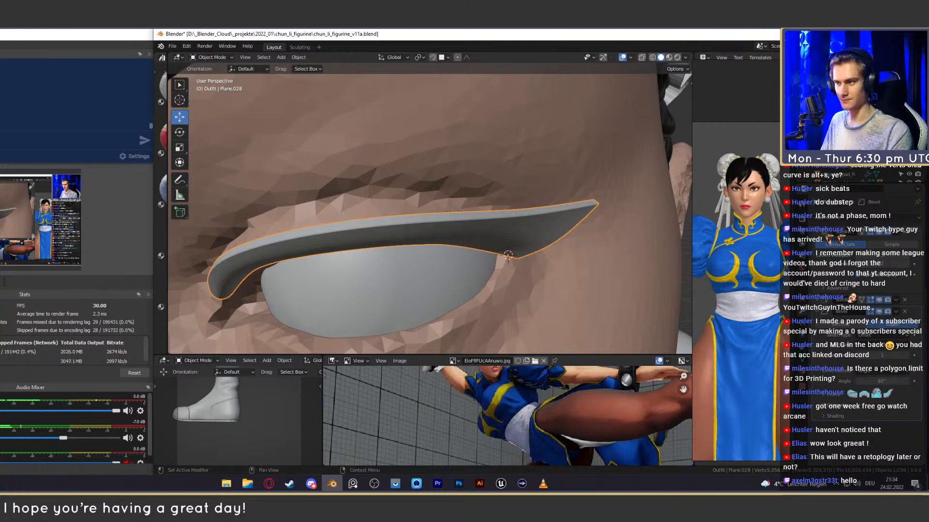
Try softening the lash strip's edges by adjusting its Bevel modifier's geometry settings and amount.
{"action": "middle_click_drag", "start_coordinate": [571, 279], "coordinate": [520, 244], "text": "shift"}
{"action": "mouse_move", "coordinate": [520, 244]}
{"action": "middle_mouse_down"}
{"action": "mouse_move", "coordinate": [475, 231]}
{"action": "mouse_move", "coordinate": [518, 232]}
{"action": "middle_mouse_up"}
{"action": "scroll", "coordinate": [477, 231], "scroll_direction": "up", "scroll_amount": 2}
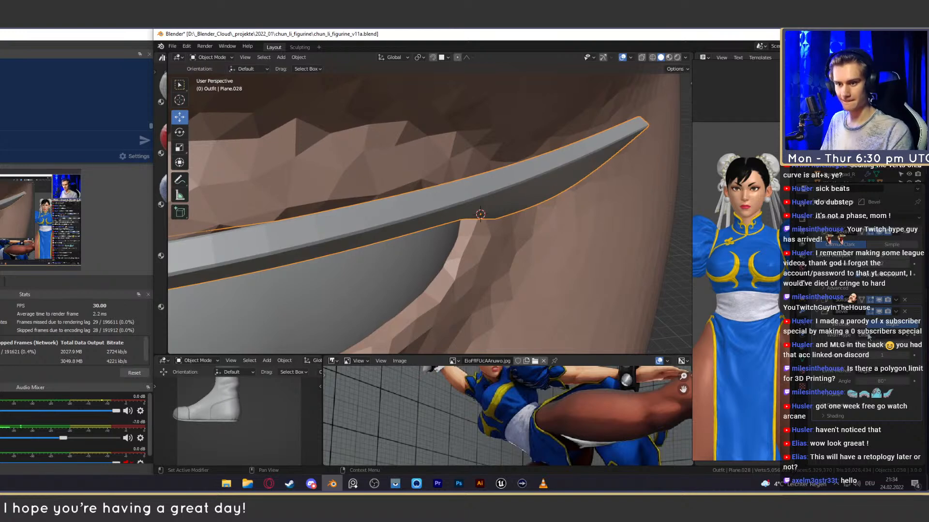
{"action": "left_click", "coordinate": [868, 336]}
{"action": "left_click", "coordinate": [867, 363]}
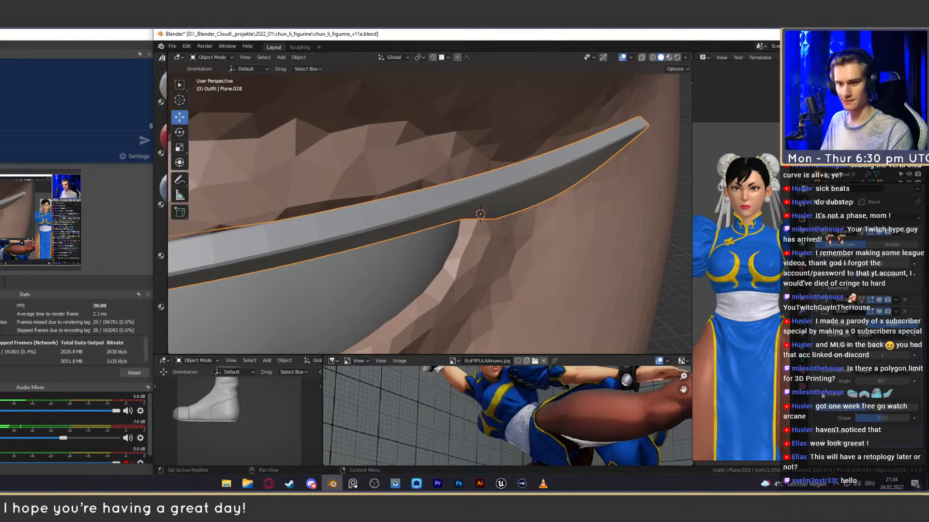
{"action": "scroll", "coordinate": [824, 410], "scroll_direction": "down", "scroll_amount": 2}
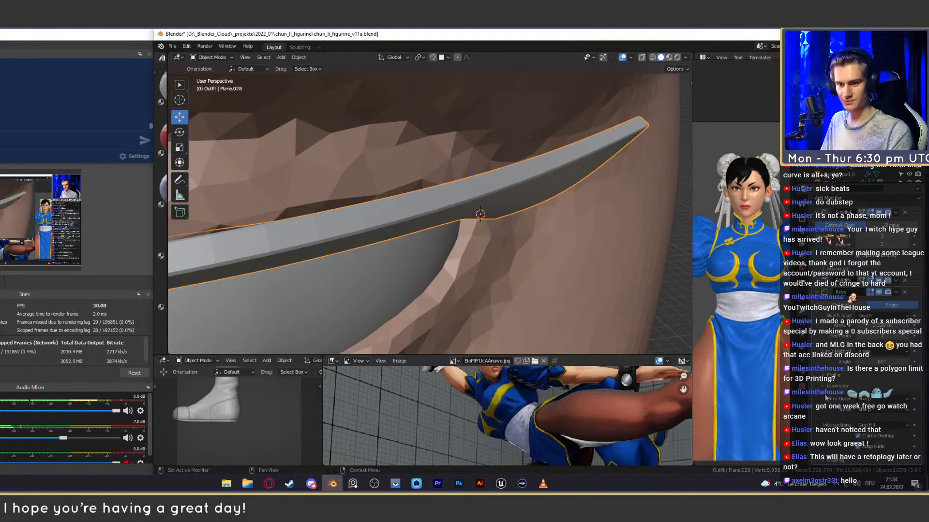
{"action": "left_click", "coordinate": [859, 437]}
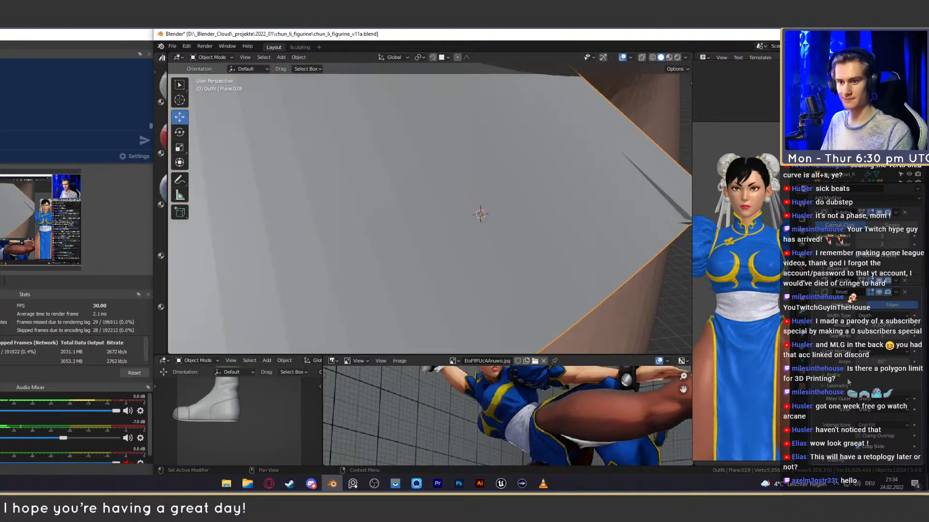
{"action": "scroll", "coordinate": [880, 360], "scroll_direction": "up", "scroll_amount": 2}
{"action": "left_click_drag", "start_coordinate": [882, 342], "coordinate": [857, 343]}
{"action": "scroll", "coordinate": [444, 225], "scroll_direction": "down", "scroll_amount": 5}
{"action": "middle_click_drag", "start_coordinate": [444, 224], "coordinate": [462, 237]}
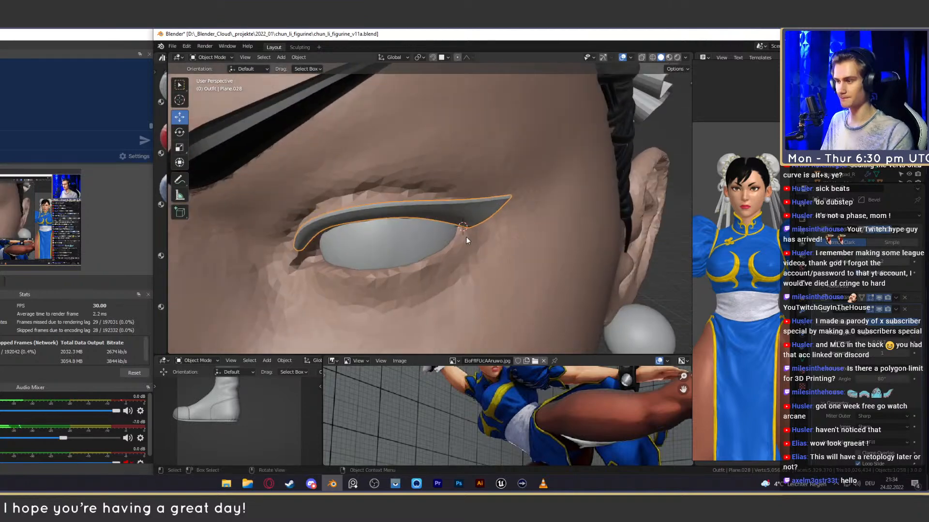
Try a smaller bevel amount on the lash strip and check its inner and outer corners.
{"action": "middle_click_drag", "start_coordinate": [681, 274], "coordinate": [476, 227]}
{"action": "right_click", "coordinate": [496, 207]}
{"action": "key", "text": "Escape"}
{"action": "scroll", "coordinate": [478, 228], "scroll_direction": "up", "scroll_amount": 2}
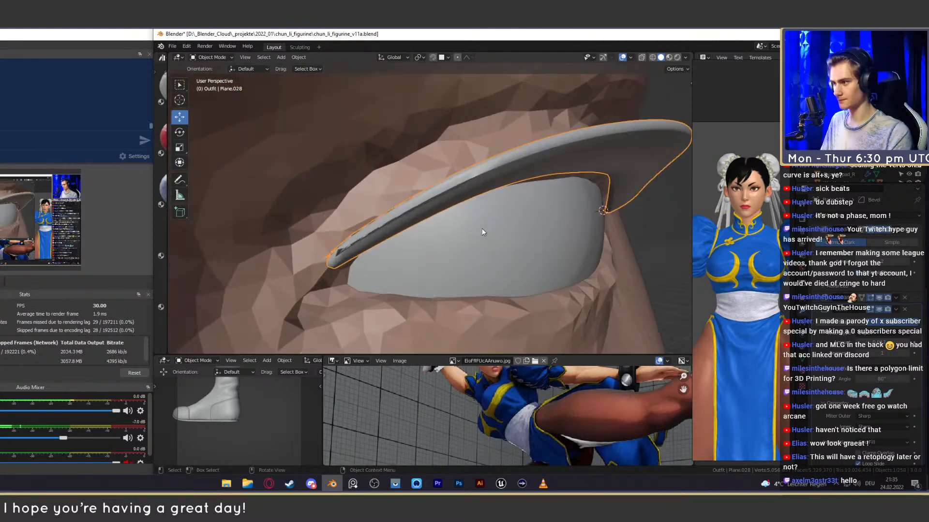
{"action": "left_click_drag", "start_coordinate": [880, 343], "coordinate": [844, 343]}
{"action": "right_click", "coordinate": [486, 186]}
{"action": "key", "text": "Escape"}
{"action": "middle_click_drag", "start_coordinate": [465, 202], "coordinate": [527, 250]}
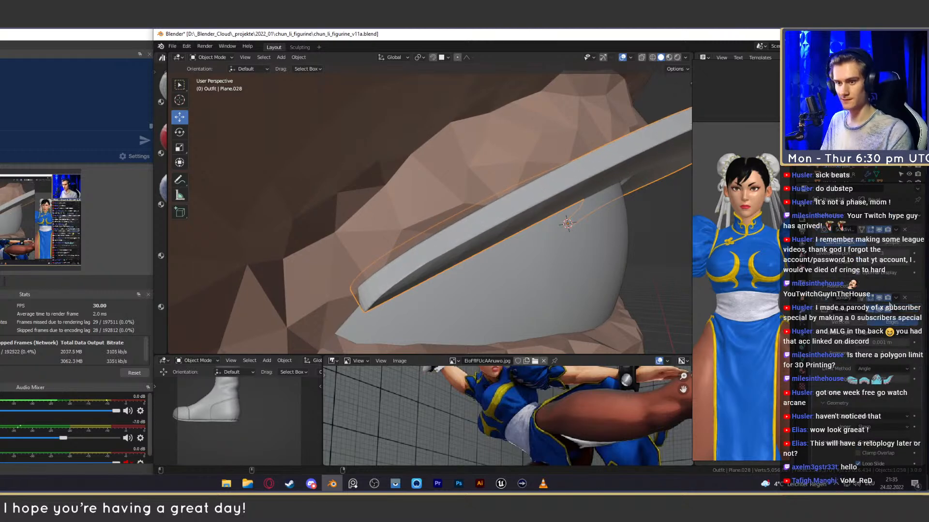
Replace the lash strip's Bevel modifier with a Subdivision Surface modifier after the Solidify.
{"action": "left_click", "coordinate": [906, 311]}
{"action": "right_click_drag", "start_coordinate": [763, 254], "coordinate": [649, 254]}
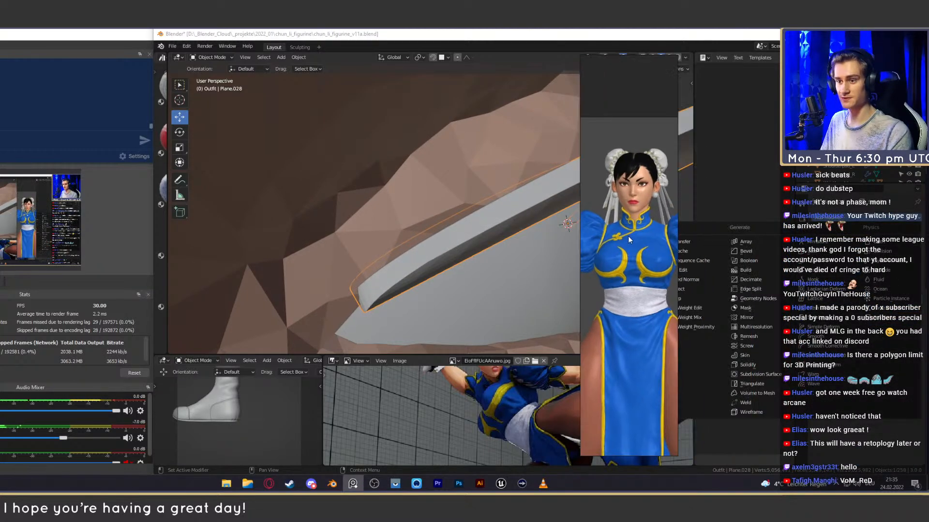
Move the lash strip's vertices one by one to refit its smoothed outline along the upper eyelid, then leave mesh editing.
{"action": "middle_click_drag", "start_coordinate": [649, 253], "coordinate": [450, 200]}
{"action": "key", "text": "Tab"}
{"action": "key", "text": "g"}
{"action": "left_click", "coordinate": [584, 219]}
{"action": "key", "text": "g"}
{"action": "left_click", "coordinate": [532, 199]}
{"action": "key", "text": "g"}
{"action": "left_click", "coordinate": [505, 200]}
{"action": "key", "text": "g"}
{"action": "left_click", "coordinate": [448, 201]}
{"action": "key", "text": "g"}
{"action": "left_click", "coordinate": [451, 208]}
{"action": "middle_click_drag", "start_coordinate": [451, 208], "coordinate": [454, 229]}
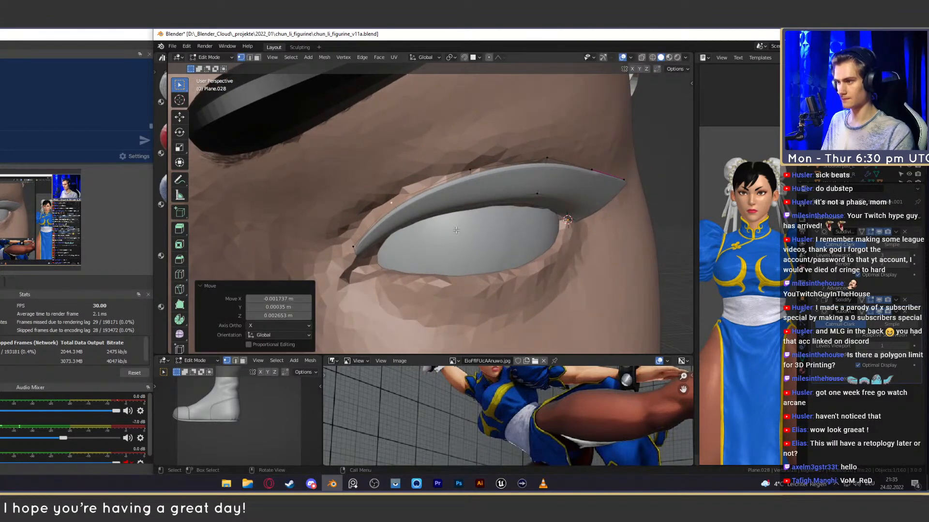
{"action": "key", "text": "Tab"}
Examine the smoothed lash strip on the face from a distance and from several angles.
{"action": "scroll", "coordinate": [480, 257], "scroll_direction": "down", "scroll_amount": 11}
{"action": "scroll", "coordinate": [530, 251], "scroll_direction": "up", "scroll_amount": 7}
{"action": "middle_click_drag", "start_coordinate": [486, 260], "coordinate": [506, 235]}
{"action": "scroll", "coordinate": [505, 234], "scroll_direction": "up", "scroll_amount": 2}
{"action": "scroll", "coordinate": [504, 234], "scroll_direction": "down", "scroll_amount": 3}
{"action": "scroll", "coordinate": [505, 225], "scroll_direction": "down", "scroll_amount": 3}
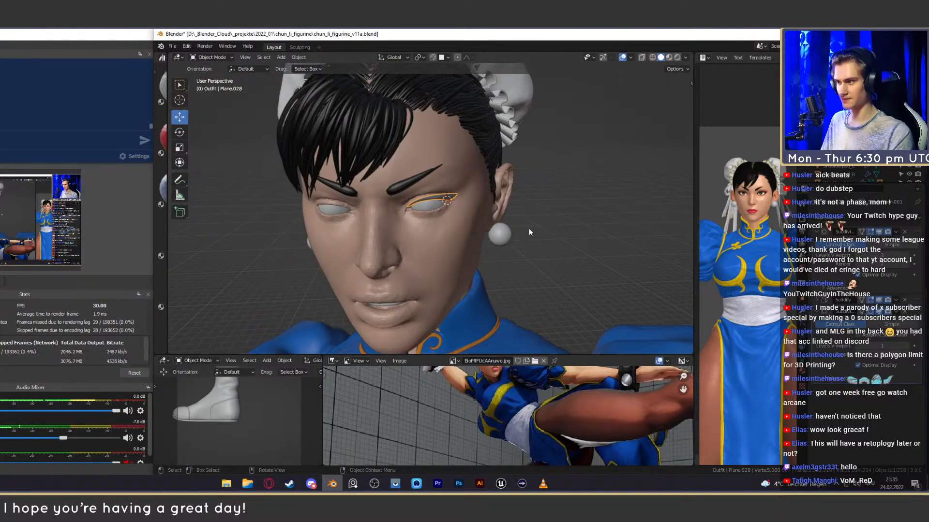
{"action": "scroll", "coordinate": [532, 240], "scroll_direction": "down", "scroll_amount": 5}
{"action": "scroll", "coordinate": [501, 244], "scroll_direction": "up", "scroll_amount": 2}
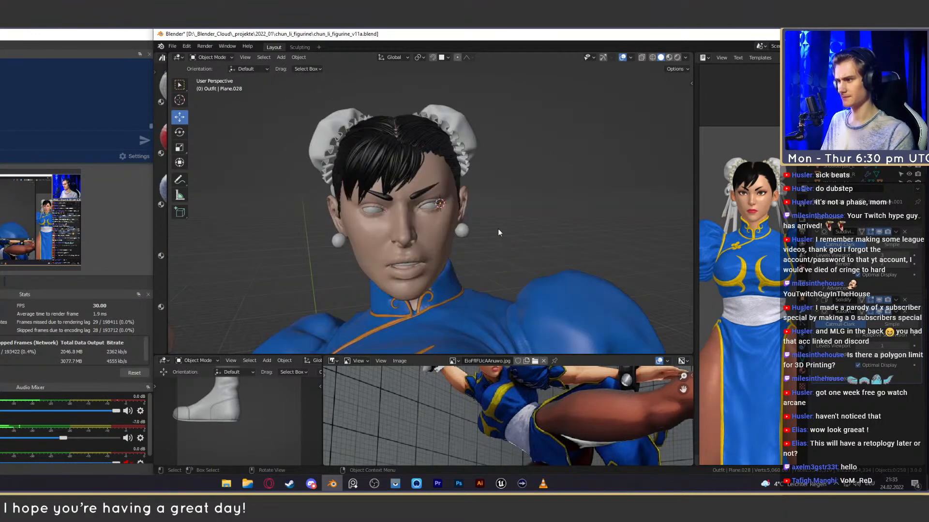
{"action": "middle_click_drag", "start_coordinate": [501, 239], "coordinate": [467, 237]}
{"action": "scroll", "coordinate": [463, 220], "scroll_direction": "up", "scroll_amount": 3}
Assign the existing black material named Material to the lash strip.
{"action": "left_click", "coordinate": [802, 371]}
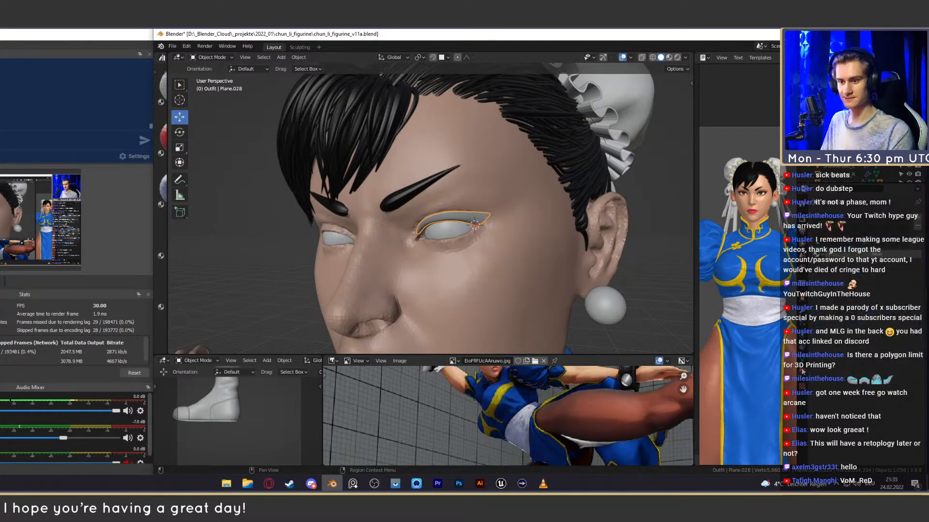
{"action": "left_click", "coordinate": [724, 371]}
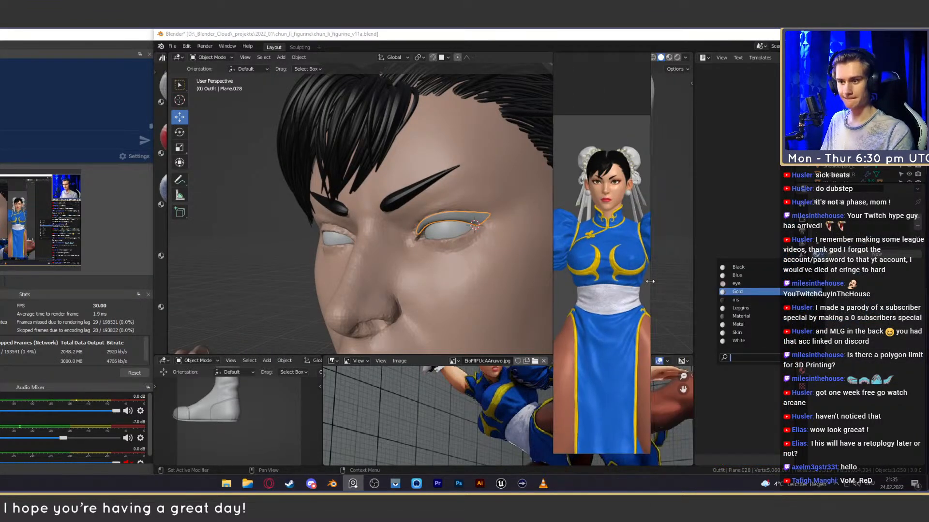
{"action": "left_click", "coordinate": [738, 267]}
{"action": "left_click_drag", "start_coordinate": [604, 293], "coordinate": [741, 293]}
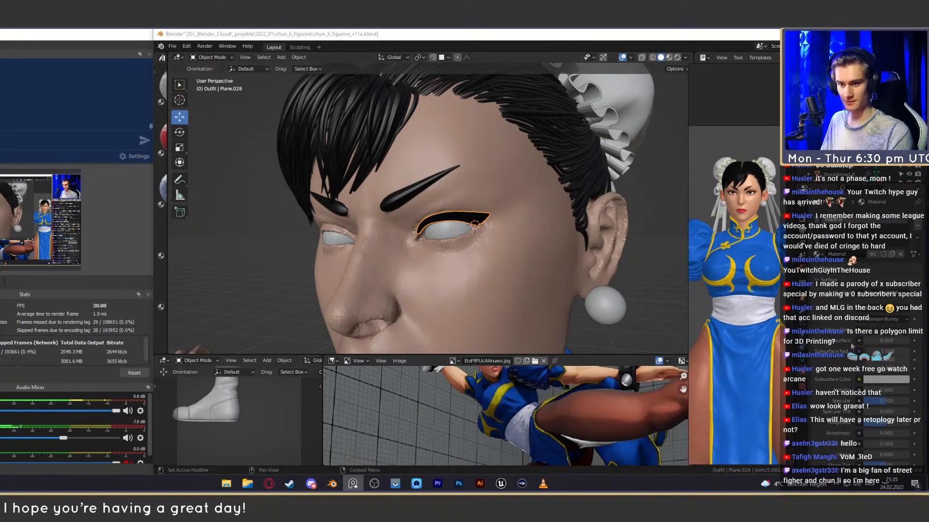
Deselect the lash strip, check the black lash against the eyebrow and eye, and save the file.
{"action": "left_click", "coordinate": [549, 148]}
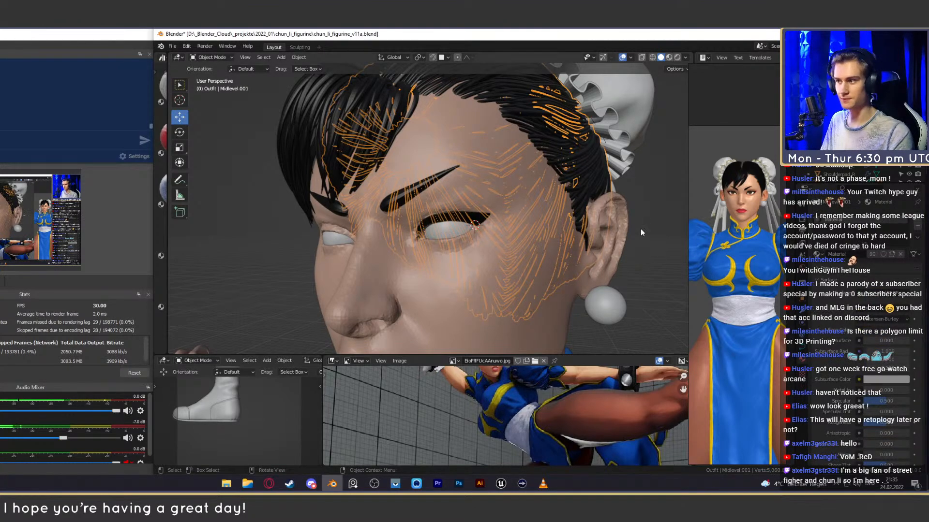
{"action": "scroll", "coordinate": [635, 235], "scroll_direction": "up", "scroll_amount": 8}
{"action": "middle_click_drag", "start_coordinate": [622, 225], "coordinate": [515, 238]}
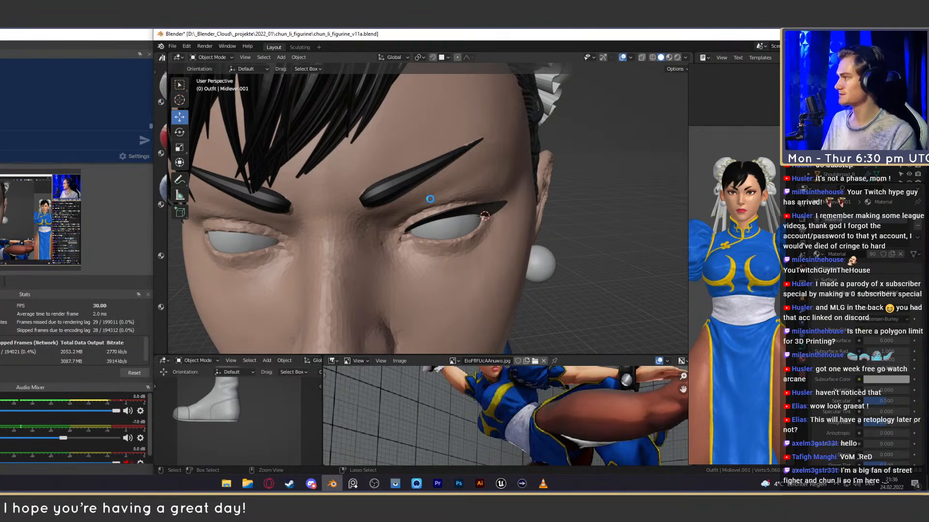
{"action": "key", "text": "ctrl+s"}
{"action": "scroll", "coordinate": [404, 216], "scroll_direction": "down", "scroll_amount": 5}
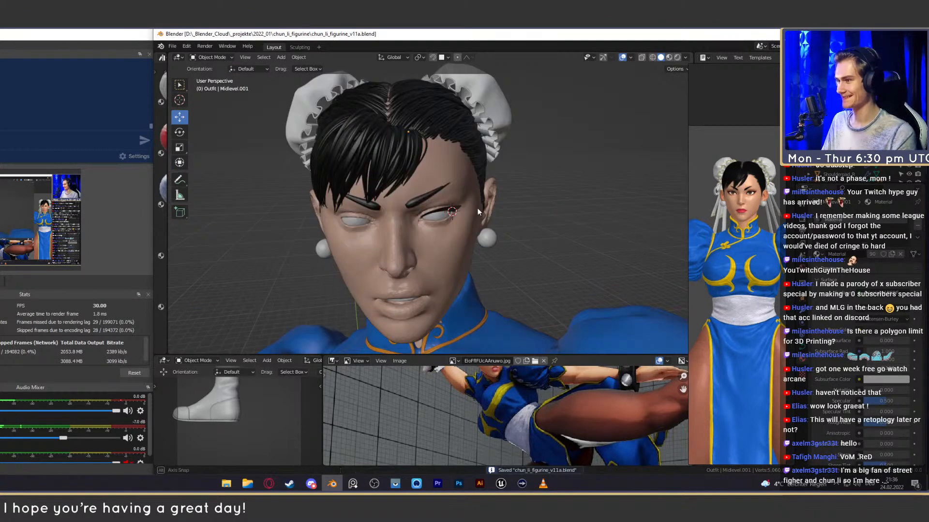
{"action": "scroll", "coordinate": [473, 214], "scroll_direction": "up", "scroll_amount": 5}
{"action": "middle_click_drag", "start_coordinate": [465, 225], "coordinate": [504, 217]}
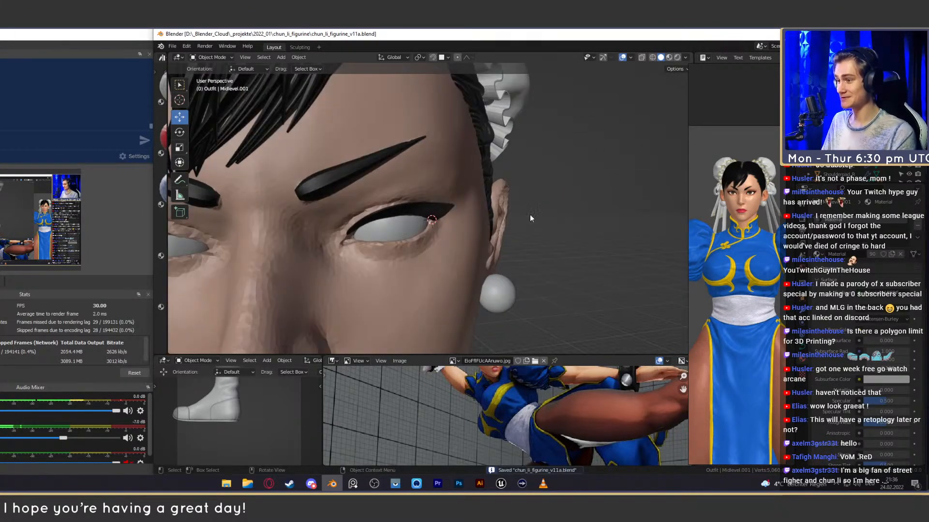
{"action": "middle_click_drag", "start_coordinate": [431, 211], "coordinate": [500, 209]}
Move a lash strip vertex beside the eyeball about -0.0017, 0.0057 and -0.0122 m in X, Y and Z using X-ray.
{"action": "left_click", "coordinate": [489, 215]}
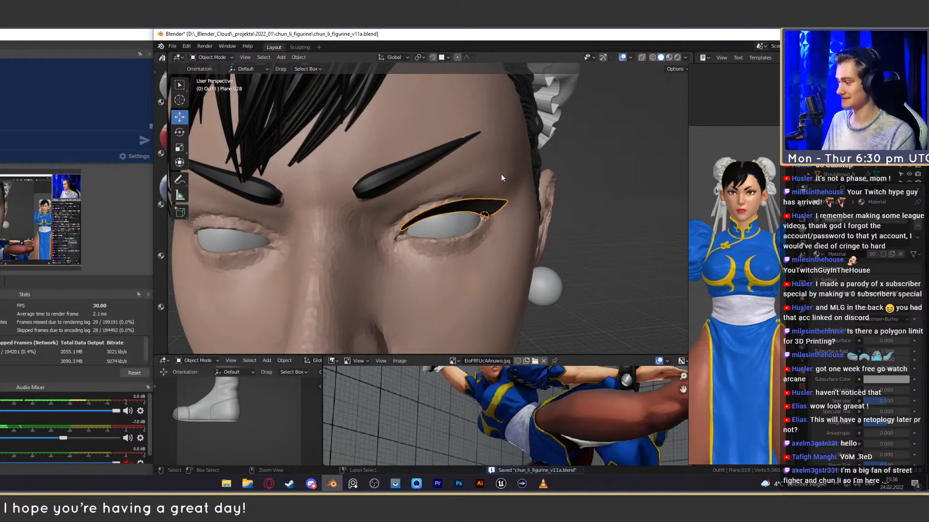
{"action": "scroll", "coordinate": [501, 220], "scroll_direction": "up", "scroll_amount": 3}
{"action": "middle_click_drag", "start_coordinate": [494, 227], "coordinate": [437, 202]}
{"action": "scroll", "coordinate": [458, 209], "scroll_direction": "up", "scroll_amount": 4}
{"action": "key", "text": "Tab"}
{"action": "key", "text": "alt+z"}
{"action": "key", "text": "g"}
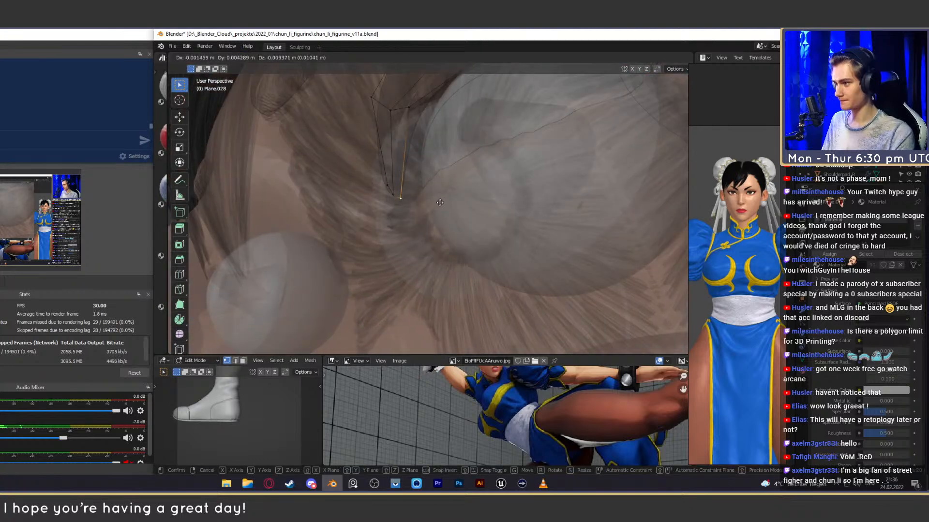
{"action": "left_click", "coordinate": [440, 202]}
{"action": "key", "text": "alt+z"}
{"action": "scroll", "coordinate": [488, 230], "scroll_direction": "down", "scroll_amount": 5}
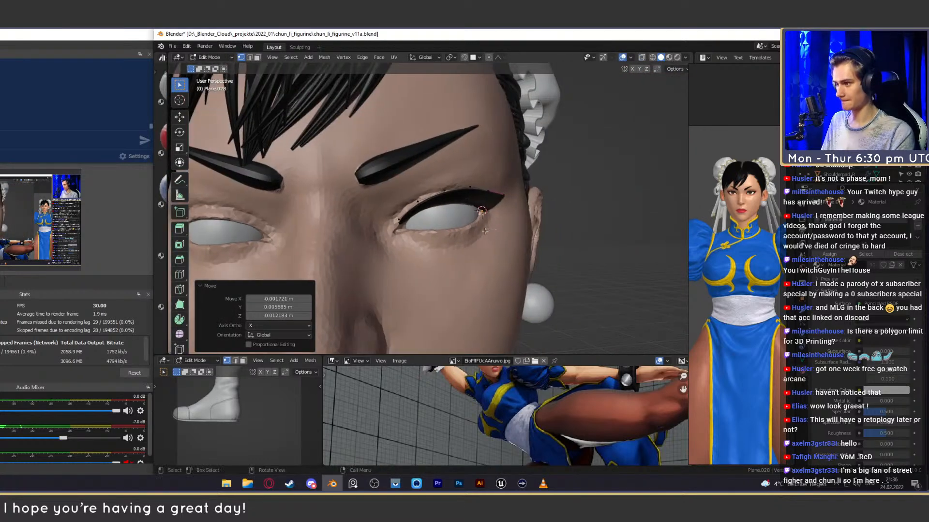
{"action": "middle_click_drag", "start_coordinate": [487, 230], "coordinate": [479, 238]}
{"action": "left_click", "coordinate": [613, 207]}
{"action": "scroll", "coordinate": [523, 217], "scroll_direction": "up", "scroll_amount": 3}
{"action": "middle_click_drag", "start_coordinate": [527, 208], "coordinate": [529, 226]}
{"action": "key", "text": "Tab"}
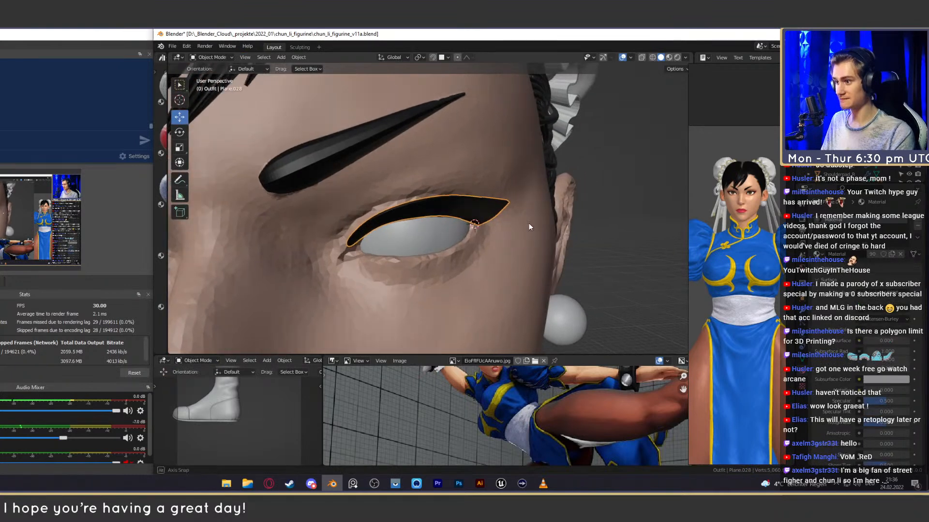
Add a Mirror modifier to the lash strip.
{"action": "scroll", "coordinate": [529, 223], "scroll_direction": "down", "scroll_amount": 2}
{"action": "scroll", "coordinate": [443, 234], "scroll_direction": "down", "scroll_amount": 4}
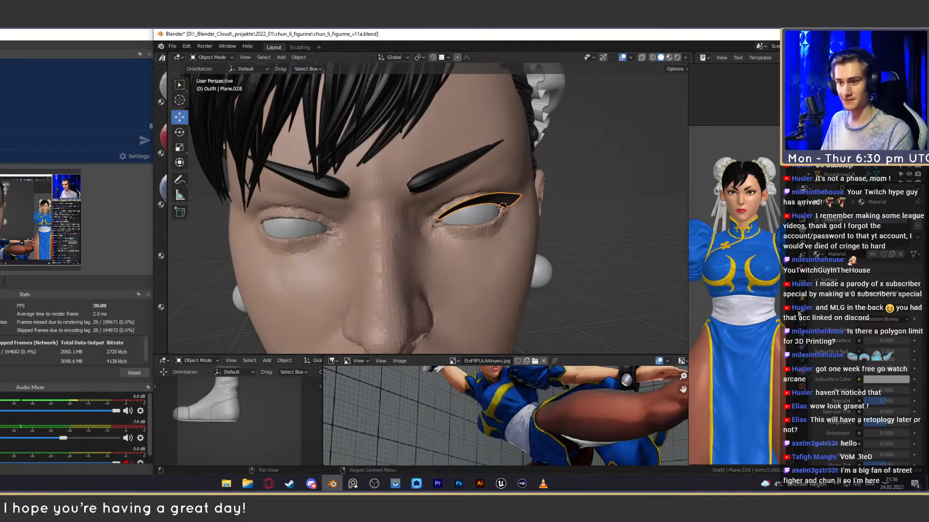
{"action": "left_click", "coordinate": [797, 312]}
{"action": "left_click", "coordinate": [828, 218]}
{"action": "right_click_drag", "start_coordinate": [755, 300], "coordinate": [651, 300]}
{"action": "left_click", "coordinate": [746, 318]}
{"action": "right_click_drag", "start_coordinate": [648, 241], "coordinate": [756, 237]}
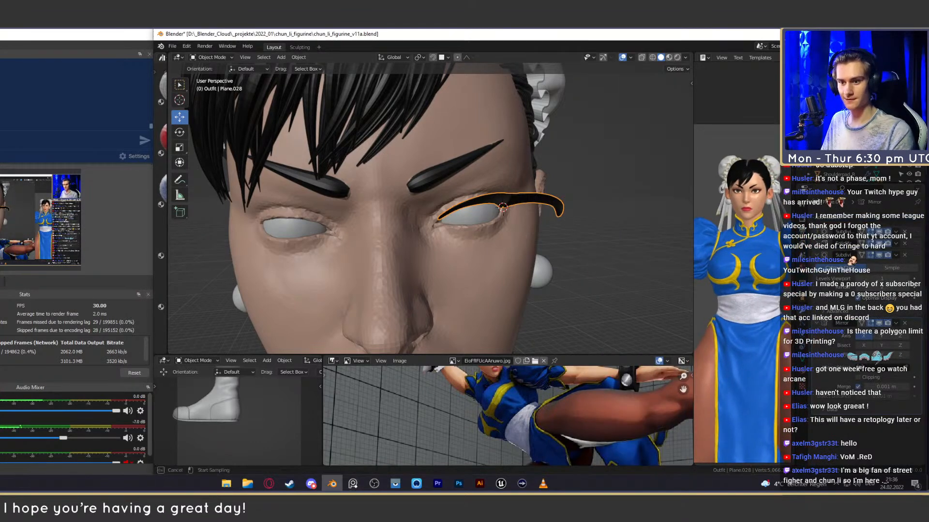
Save the file and inspect the whole figurine and the spare parts lying beside it.
{"action": "scroll", "coordinate": [398, 268], "scroll_direction": "down", "scroll_amount": 5}
{"action": "middle_click_drag", "start_coordinate": [444, 265], "coordinate": [484, 268]}
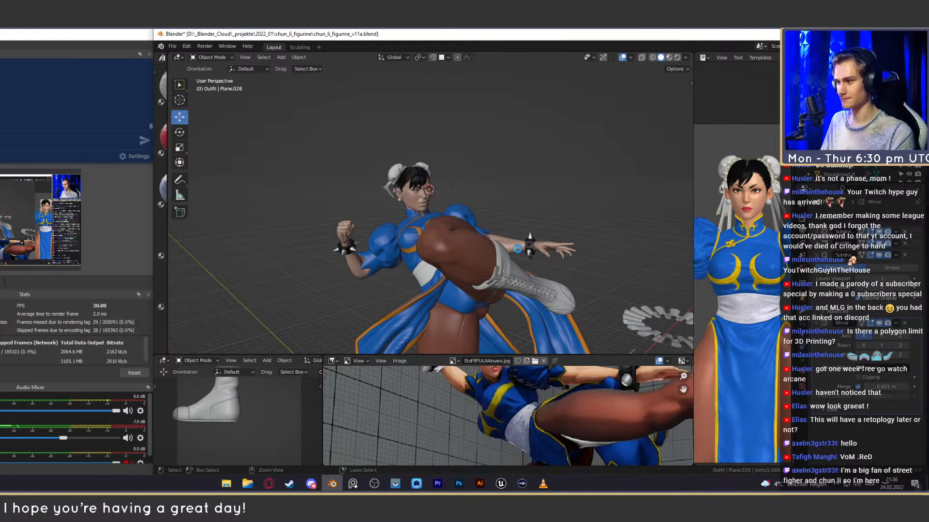
{"action": "mouse_move", "coordinate": [529, 247]}
{"action": "middle_mouse_down"}
{"action": "mouse_move", "coordinate": [462, 253]}
{"action": "mouse_move", "coordinate": [527, 245]}
{"action": "middle_mouse_up"}
{"action": "scroll", "coordinate": [501, 266], "scroll_direction": "down", "scroll_amount": 4}
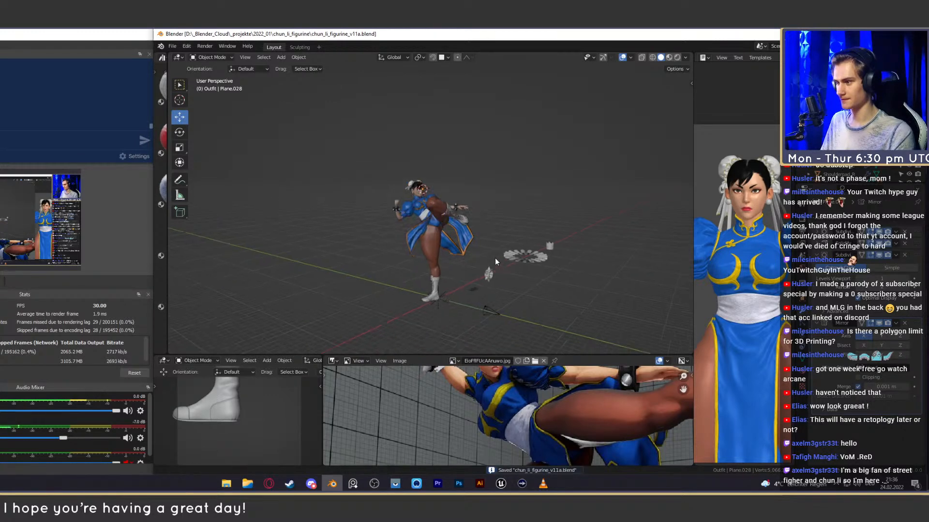
{"action": "scroll", "coordinate": [502, 249], "scroll_direction": "up", "scroll_amount": 4}
{"action": "middle_click_drag", "start_coordinate": [475, 222], "coordinate": [494, 238]}
{"action": "scroll", "coordinate": [489, 257], "scroll_direction": "up", "scroll_amount": 4}
{"action": "scroll", "coordinate": [463, 229], "scroll_direction": "down", "scroll_amount": 6}
{"action": "middle_click_drag", "start_coordinate": [508, 188], "coordinate": [484, 241]}
{"action": "scroll", "coordinate": [489, 244], "scroll_direction": "up", "scroll_amount": 3}
{"action": "scroll", "coordinate": [489, 243], "scroll_direction": "down", "scroll_amount": 4}
{"action": "scroll", "coordinate": [508, 235], "scroll_direction": "up", "scroll_amount": 4}
{"action": "scroll", "coordinate": [508, 237], "scroll_direction": "down", "scroll_amount": 3}
Delete the leftover ruffle ring and other spare parts lying on the grid beside the figurine.
{"action": "left_click_drag", "start_coordinate": [687, 197], "coordinate": [503, 264]}
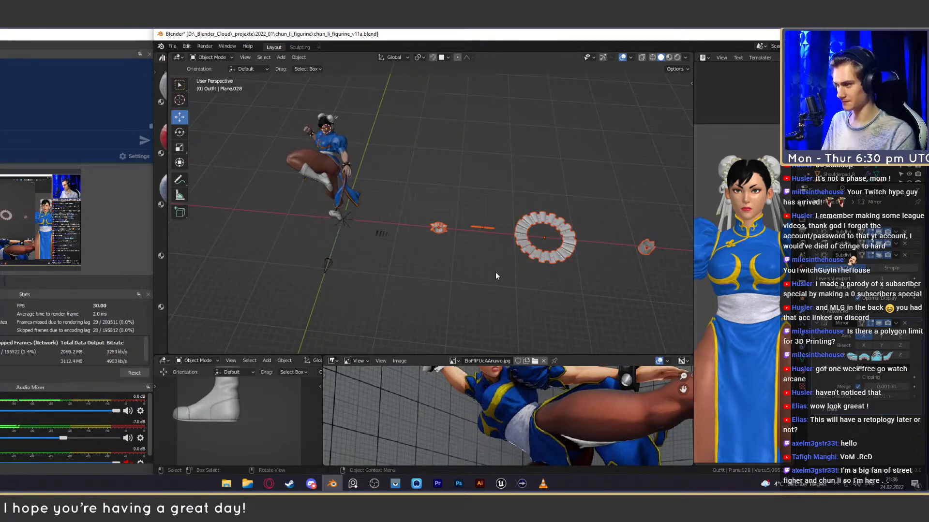
{"action": "key", "text": "Delete"}
{"action": "left_click_drag", "start_coordinate": [425, 218], "coordinate": [372, 252]}
Select the top, right shoulder pad, head and spiked wristband in turn and inspect each part up close.
{"action": "middle_click_drag", "start_coordinate": [373, 252], "coordinate": [512, 225]}
{"action": "scroll", "coordinate": [457, 240], "scroll_direction": "up", "scroll_amount": 5}
{"action": "scroll", "coordinate": [453, 237], "scroll_direction": "up", "scroll_amount": 4}
{"action": "right_click", "coordinate": [485, 210]}
{"action": "left_click", "coordinate": [487, 222]}
{"action": "right_click", "coordinate": [504, 225]}
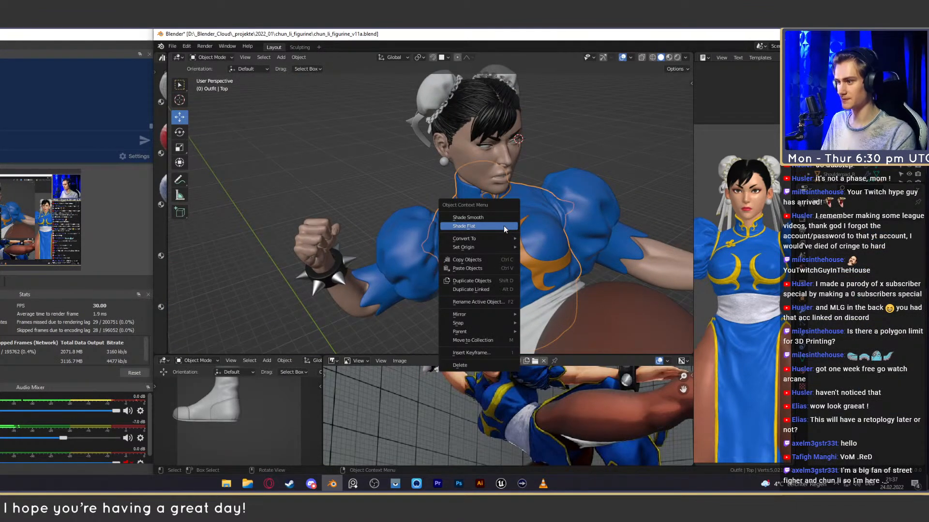
{"action": "right_click", "coordinate": [402, 242]}
{"action": "left_click", "coordinate": [401, 242]}
{"action": "scroll", "coordinate": [483, 237], "scroll_direction": "down", "scroll_amount": 4}
{"action": "scroll", "coordinate": [483, 237], "scroll_direction": "up", "scroll_amount": 4}
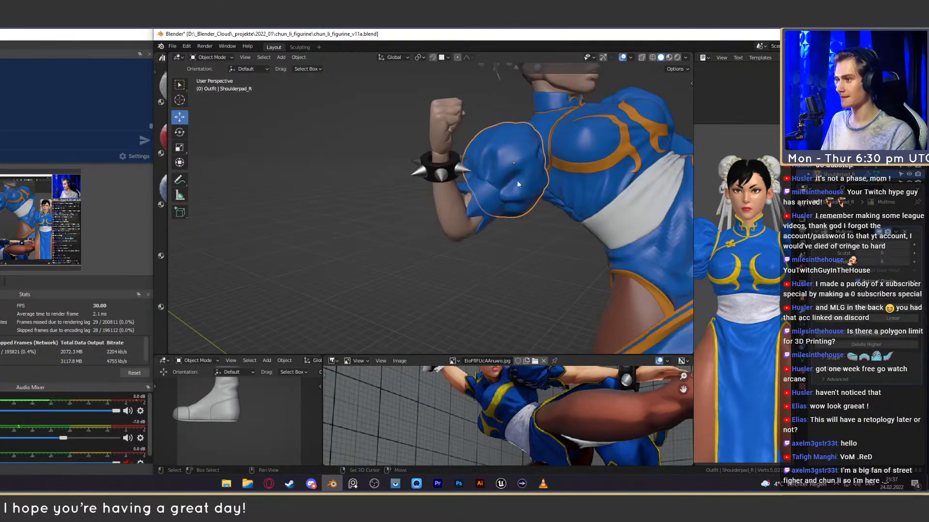
{"action": "scroll", "coordinate": [508, 197], "scroll_direction": "down", "scroll_amount": 1}
{"action": "right_click", "coordinate": [519, 145]}
{"action": "left_click", "coordinate": [519, 169]}
{"action": "scroll", "coordinate": [512, 179], "scroll_direction": "down", "scroll_amount": 3}
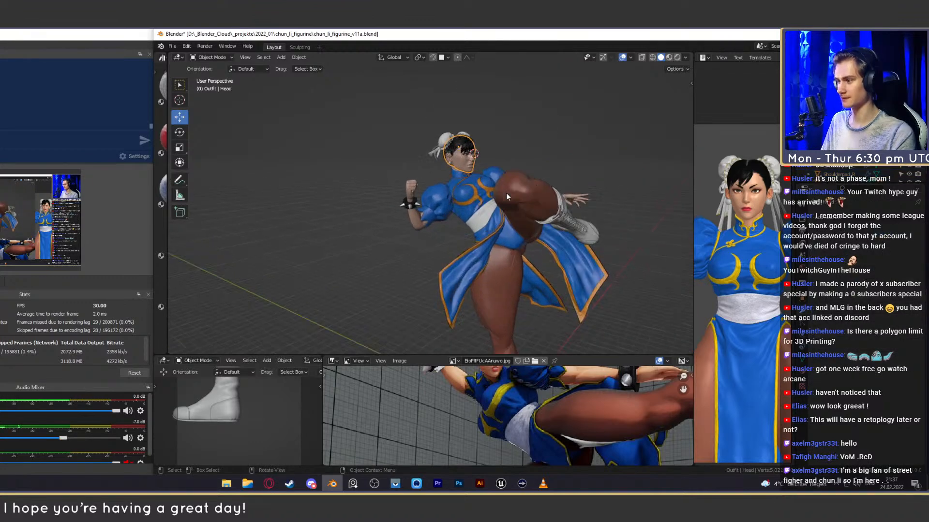
{"action": "right_click", "coordinate": [411, 228]}
{"action": "left_click", "coordinate": [405, 182]}
Save the file and preview the whole figurine in Rendered viewport shading.
{"action": "scroll", "coordinate": [405, 181], "scroll_direction": "down", "scroll_amount": 3}
{"action": "middle_click_drag", "start_coordinate": [528, 194], "coordinate": [505, 213]}
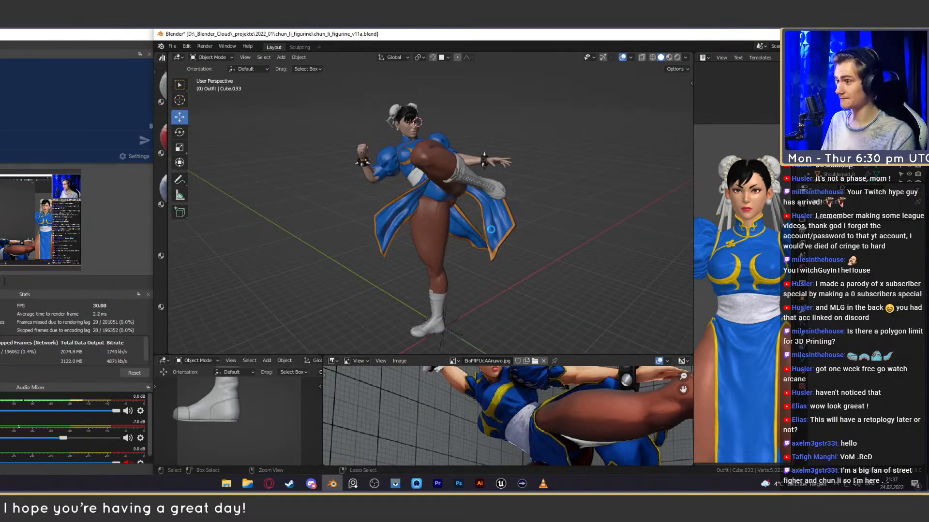
{"action": "scroll", "coordinate": [488, 203], "scroll_direction": "up", "scroll_amount": 2}
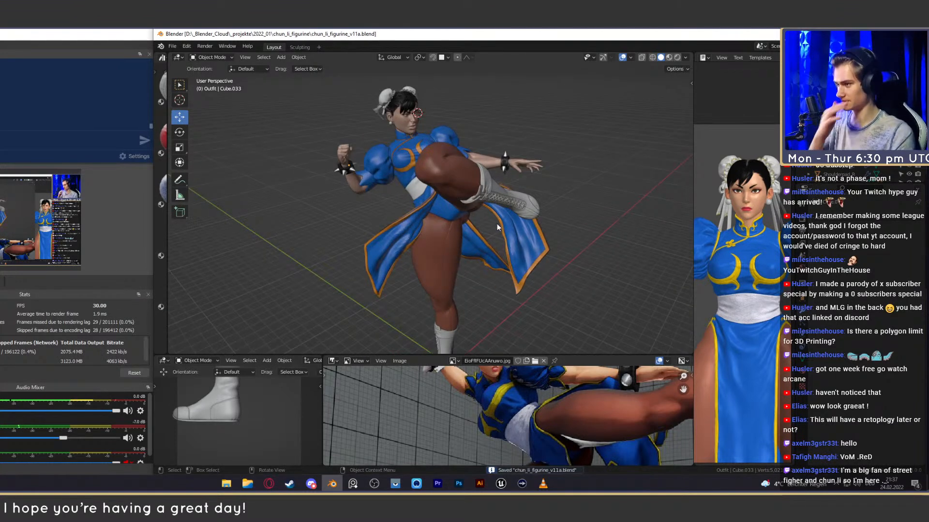
{"action": "mouse_move", "coordinate": [515, 225]}
{"action": "middle_mouse_down"}
{"action": "mouse_move", "coordinate": [497, 231]}
{"action": "mouse_move", "coordinate": [515, 230]}
{"action": "mouse_move", "coordinate": [509, 217]}
{"action": "middle_mouse_up"}
{"action": "key", "text": "z"}
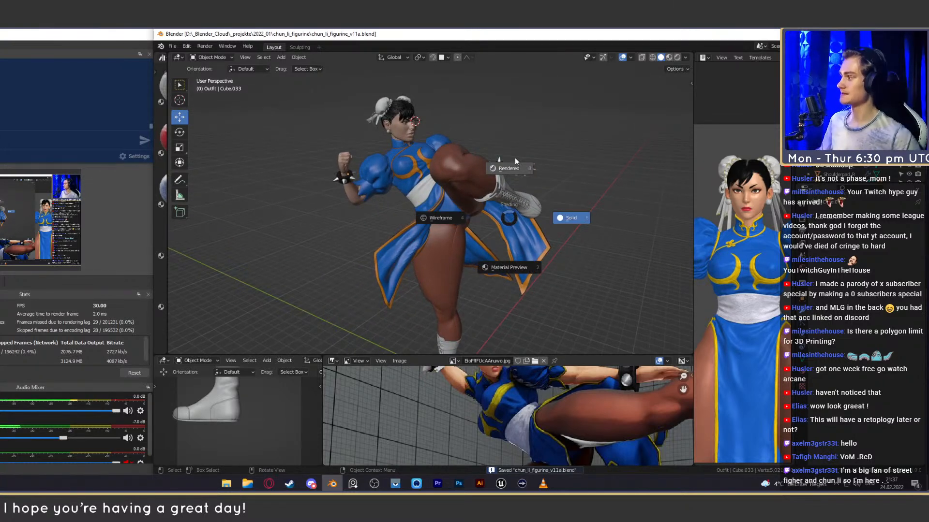
{"action": "left_click", "coordinate": [515, 159]}
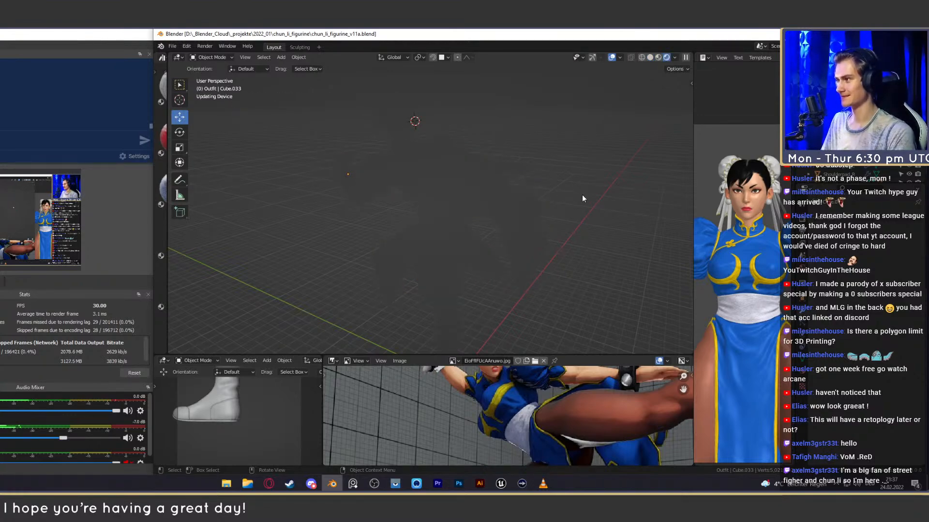
{"action": "middle_click_drag", "start_coordinate": [582, 195], "coordinate": [534, 220]}
{"action": "scroll", "coordinate": [532, 198], "scroll_direction": "down", "scroll_amount": 5}
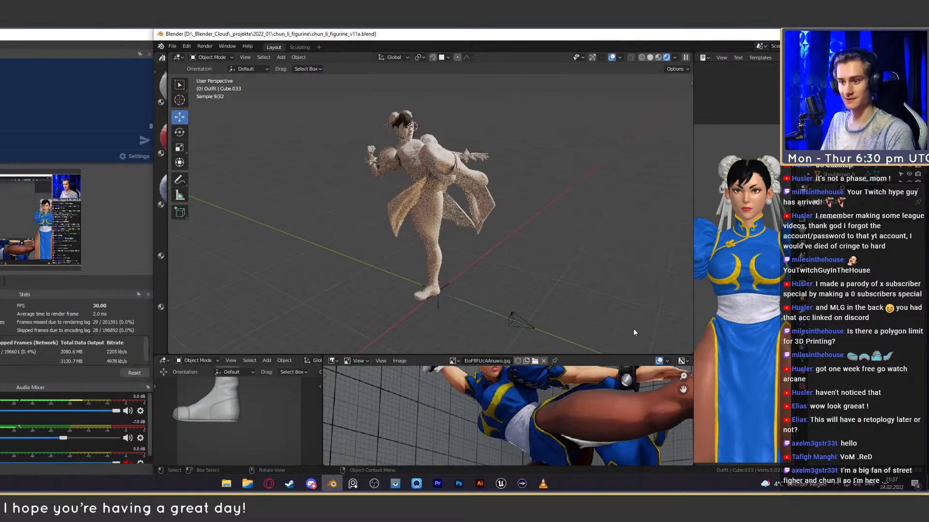
Replace the reference image view with the Shader Editor and change its shader type from World to Object.
{"action": "key", "text": "shift+F3"}
{"action": "scroll", "coordinate": [517, 399], "scroll_direction": "down", "scroll_amount": 3}
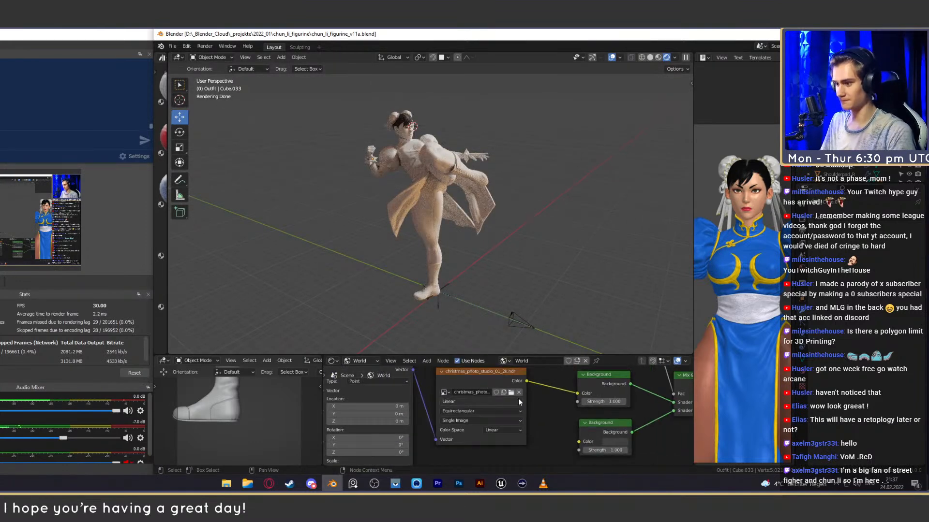
{"action": "scroll", "coordinate": [544, 399], "scroll_direction": "up", "scroll_amount": 3}
{"action": "scroll", "coordinate": [540, 394], "scroll_direction": "down", "scroll_amount": 2}
{"action": "middle_click_drag", "start_coordinate": [539, 430], "coordinate": [477, 396]}
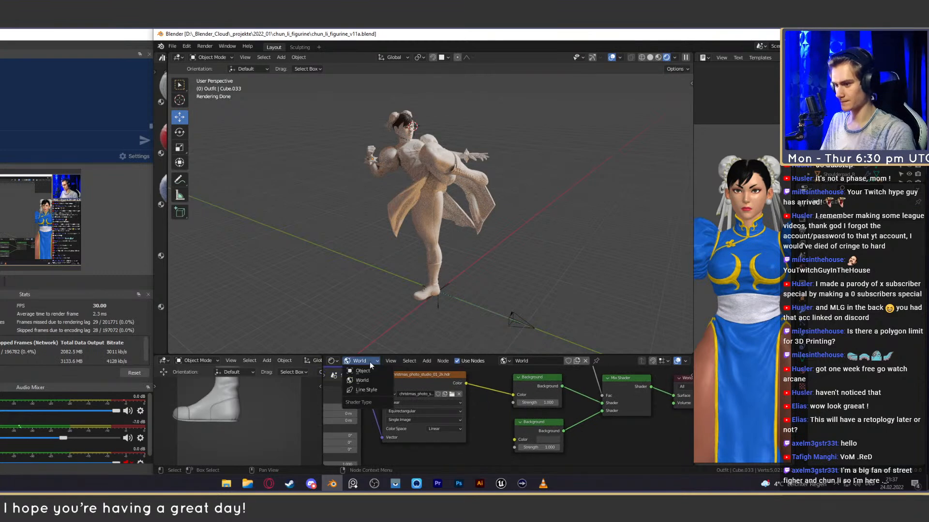
{"action": "left_click", "coordinate": [363, 370]}
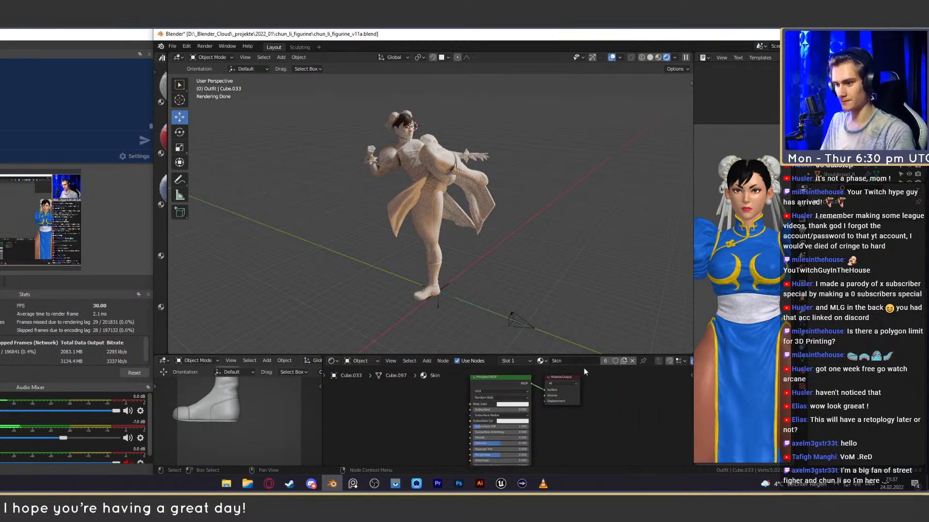
Select the legs and duplicate their Leggings material as a separate material named Black.
{"action": "scroll", "coordinate": [518, 194], "scroll_direction": "up", "scroll_amount": 2}
{"action": "middle_click_drag", "start_coordinate": [517, 194], "coordinate": [534, 222]}
{"action": "left_click", "coordinate": [535, 222]}
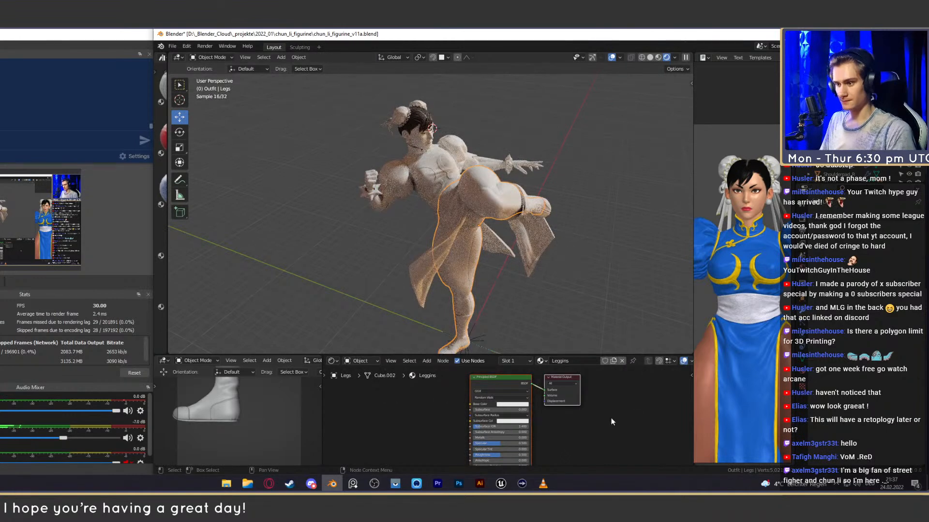
{"action": "left_click", "coordinate": [612, 361]}
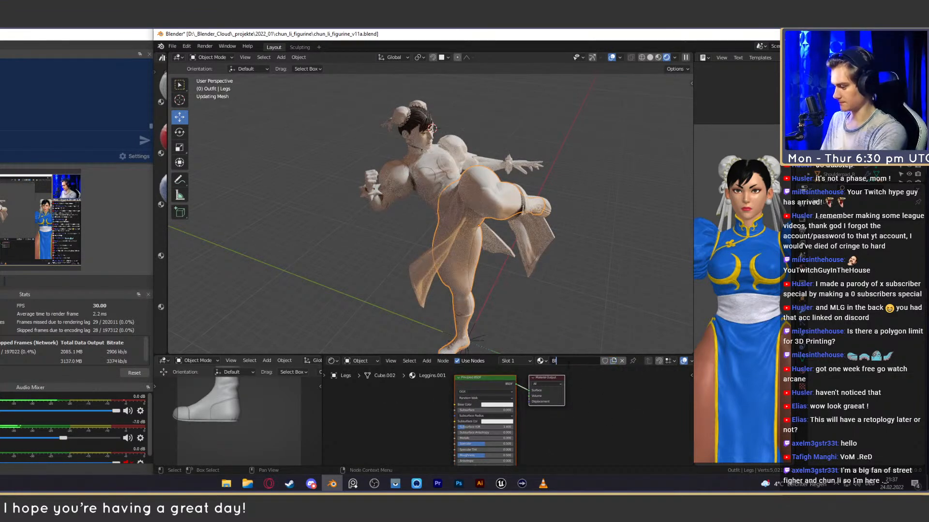
Set the leg material's base color to black, its specular to 0.3 and its roughness to 0.75.
{"action": "scroll", "coordinate": [588, 416], "scroll_direction": "up", "scroll_amount": 3}
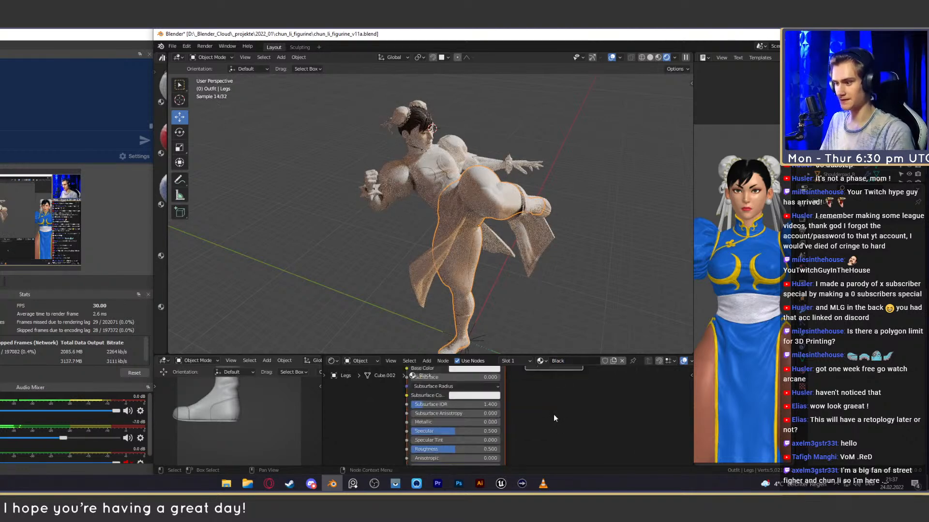
{"action": "left_click", "coordinate": [518, 389]}
{"action": "left_click_drag", "start_coordinate": [559, 292], "coordinate": [559, 331]}
{"action": "scroll", "coordinate": [564, 425], "scroll_direction": "up", "scroll_amount": 2}
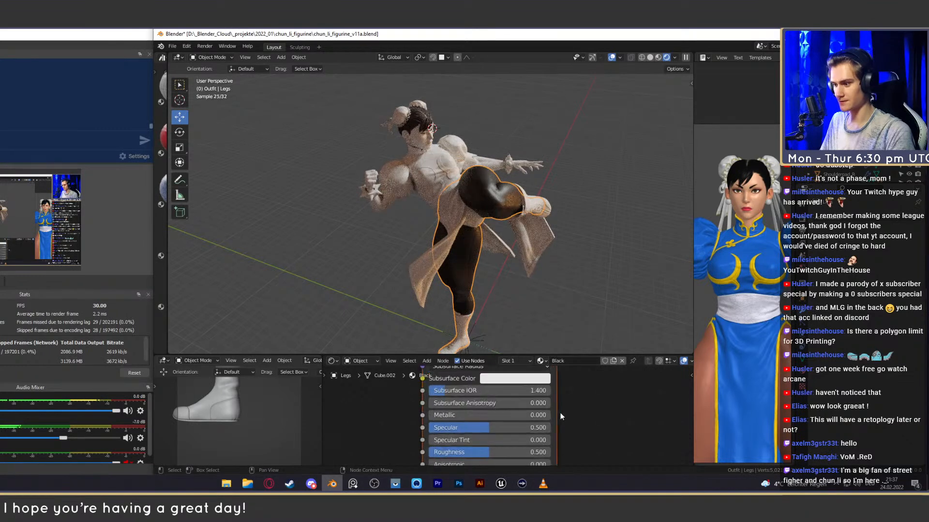
{"action": "type", "text": "0.3"}
{"action": "key", "text": "Return"}
{"action": "left_click", "coordinate": [499, 448]}
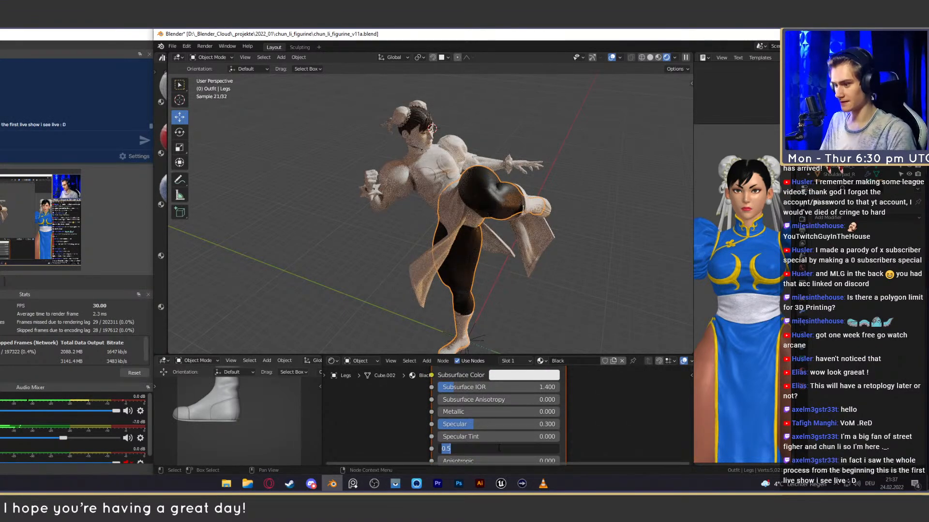
{"action": "type", "text": ".75"}
{"action": "key", "text": "Return"}
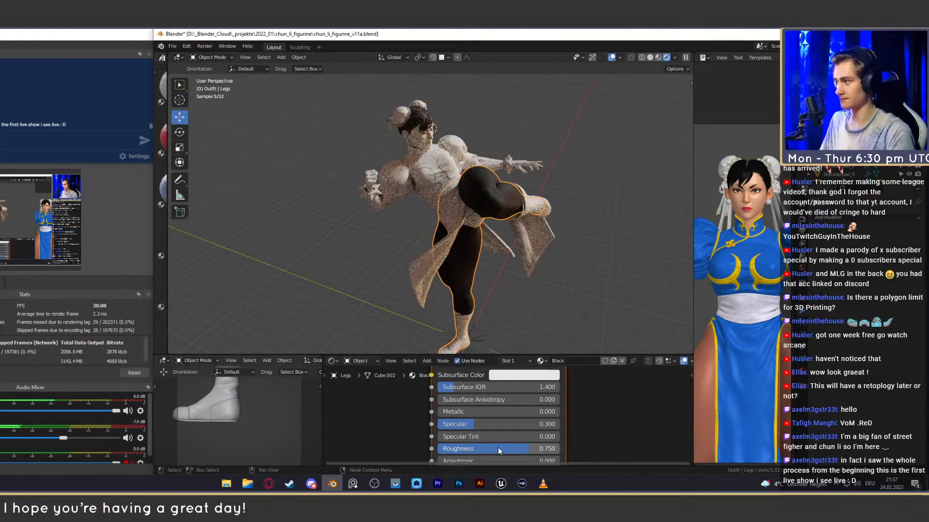
Save the file and inspect the rendered figurine, especially the face and upper body, from several angles.
{"action": "middle_click_drag", "start_coordinate": [465, 219], "coordinate": [540, 178]}
{"action": "scroll", "coordinate": [539, 178], "scroll_direction": "down", "scroll_amount": 5}
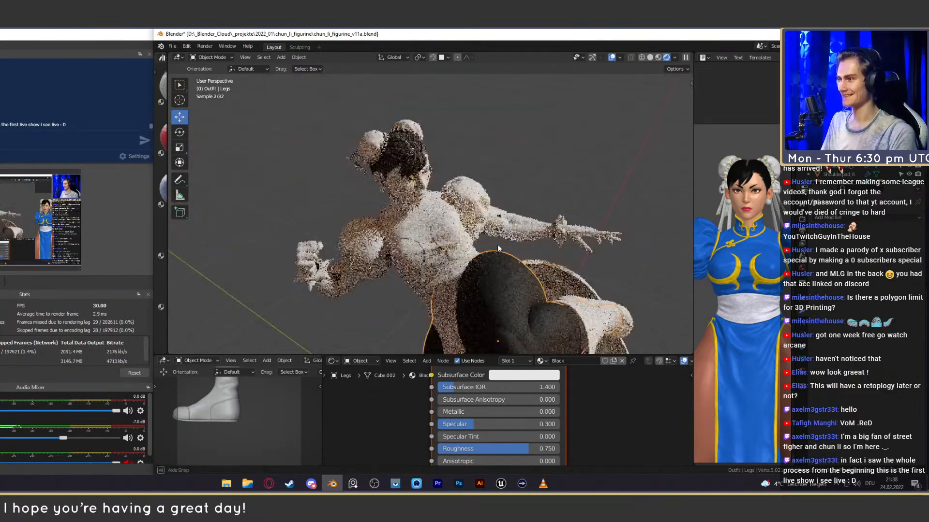
{"action": "middle_click_drag", "start_coordinate": [471, 203], "coordinate": [440, 190]}
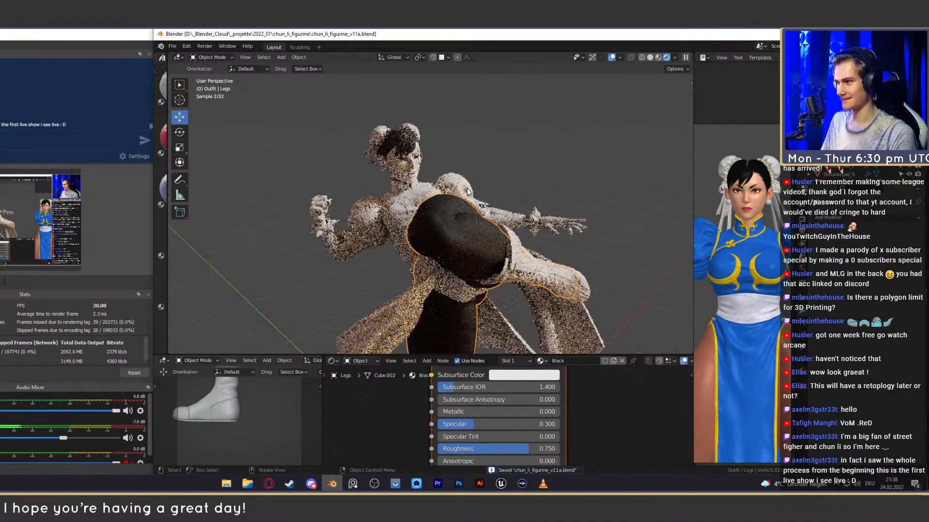
{"action": "scroll", "coordinate": [462, 207], "scroll_direction": "up", "scroll_amount": 5}
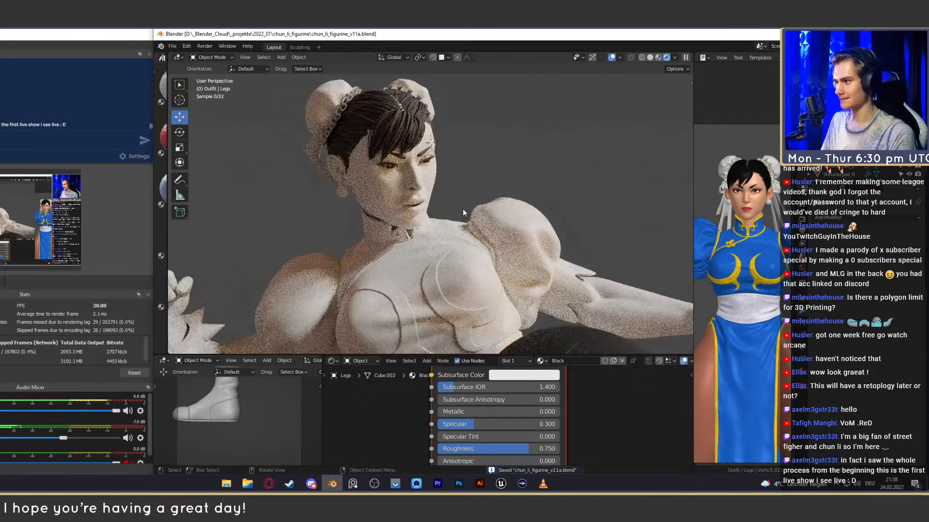
{"action": "scroll", "coordinate": [462, 213], "scroll_direction": "up", "scroll_amount": 3}
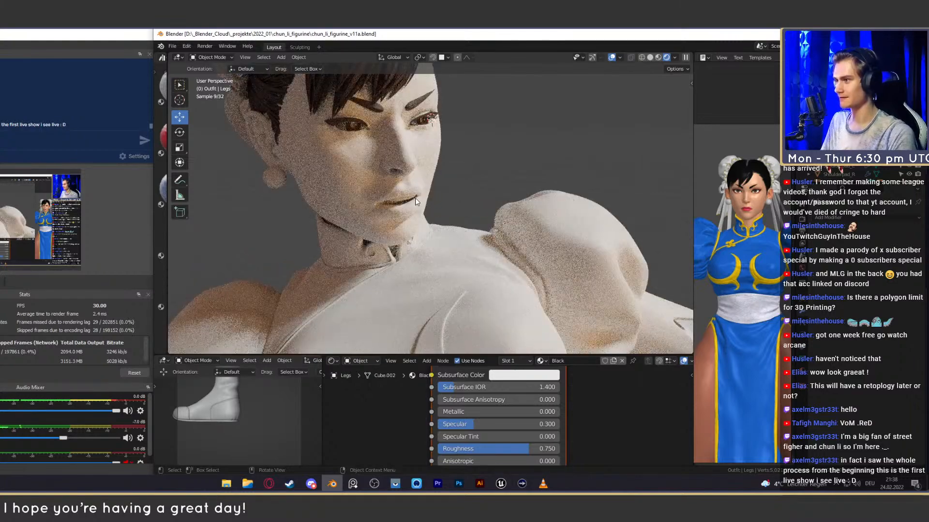
{"action": "scroll", "coordinate": [415, 198], "scroll_direction": "down", "scroll_amount": 10}
{"action": "mouse_move", "coordinate": [415, 198]}
{"action": "middle_mouse_down"}
{"action": "mouse_move", "coordinate": [425, 204]}
{"action": "mouse_move", "coordinate": [433, 161]}
{"action": "mouse_move", "coordinate": [465, 231]}
{"action": "mouse_move", "coordinate": [416, 190]}
{"action": "mouse_move", "coordinate": [452, 199]}
{"action": "middle_mouse_up"}
{"action": "scroll", "coordinate": [465, 231], "scroll_direction": "up", "scroll_amount": 6}
Return to Solid shading, select the eyes and open their mesh for editing close up.
{"action": "key", "text": "z"}
{"action": "left_click", "coordinate": [525, 225]}
{"action": "scroll", "coordinate": [501, 219], "scroll_direction": "up", "scroll_amount": 3}
{"action": "scroll", "coordinate": [452, 199], "scroll_direction": "up", "scroll_amount": 4}
{"action": "left_click", "coordinate": [445, 159]}
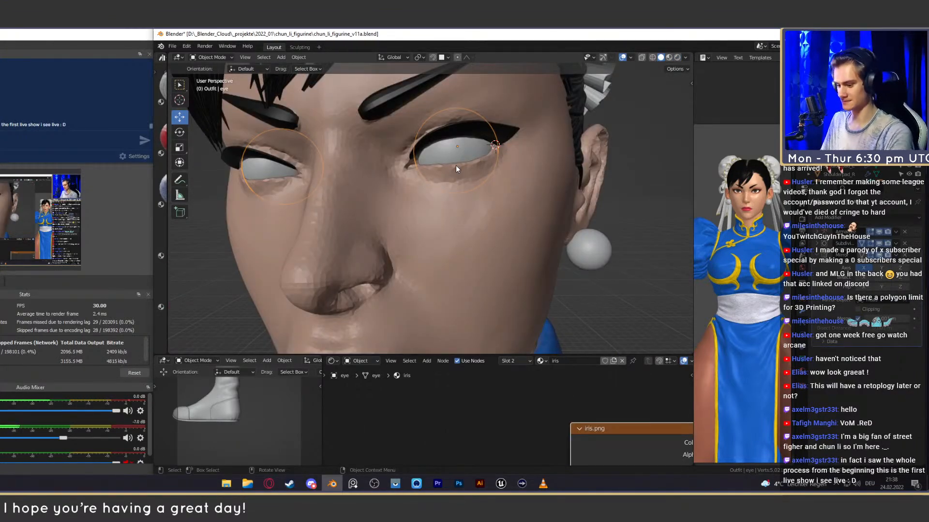
{"action": "key", "text": "KP_Decimal"}
{"action": "scroll", "coordinate": [466, 204], "scroll_direction": "up", "scroll_amount": 8}
{"action": "middle_click_drag", "start_coordinate": [476, 228], "coordinate": [491, 201]}
{"action": "scroll", "coordinate": [497, 219], "scroll_direction": "down", "scroll_amount": 8}
{"action": "scroll", "coordinate": [499, 225], "scroll_direction": "up", "scroll_amount": 7}
{"action": "key", "text": "Tab"}
{"action": "scroll", "coordinate": [459, 219], "scroll_direction": "up", "scroll_amount": 2}
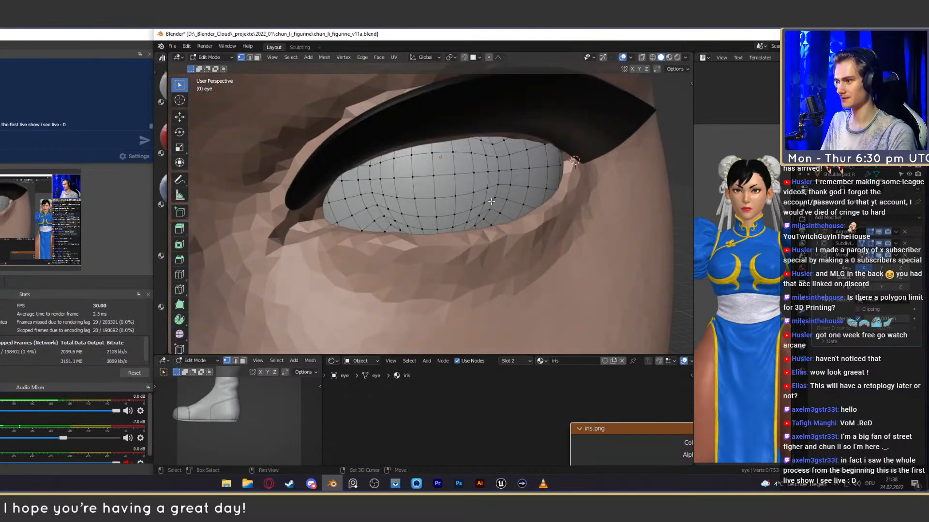
Select the outer faces covering the iris on the front of the eyeball and delete them.
{"action": "left_click", "coordinate": [493, 172], "text": "alt"}
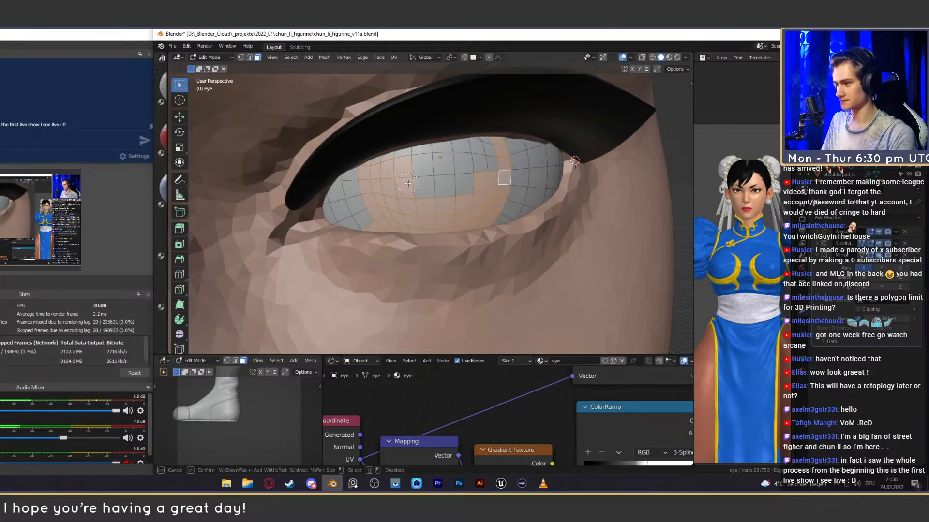
{"action": "key", "text": "alt+z"}
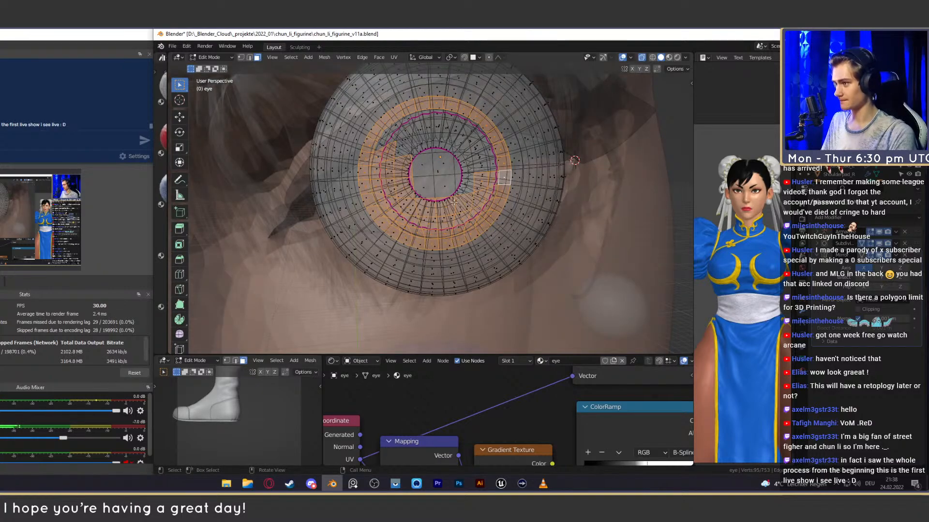
{"action": "middle_click_drag", "start_coordinate": [457, 200], "coordinate": [449, 210]}
{"action": "right_click", "coordinate": [438, 211]}
{"action": "key", "text": "Escape"}
{"action": "key", "text": "alt+z"}
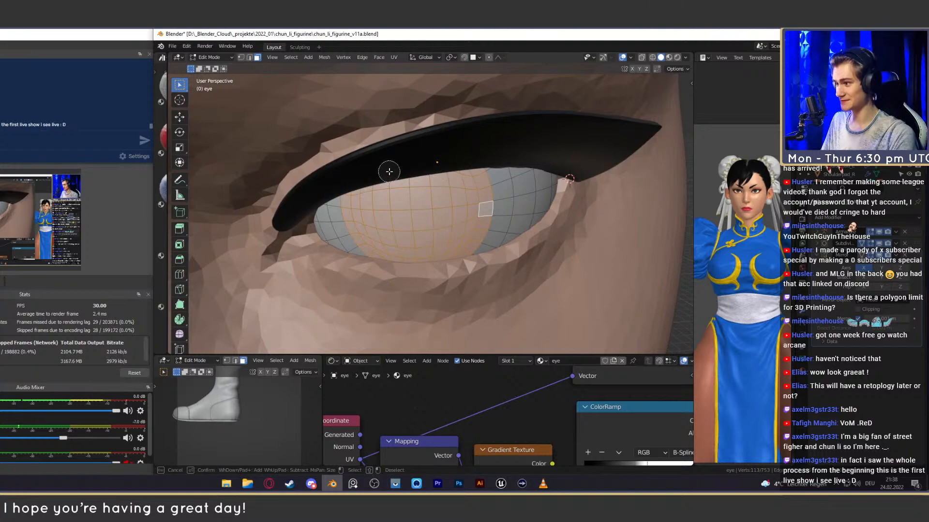
{"action": "key", "text": "alt+z"}
{"action": "middle_click_drag", "start_coordinate": [464, 193], "coordinate": [471, 196]}
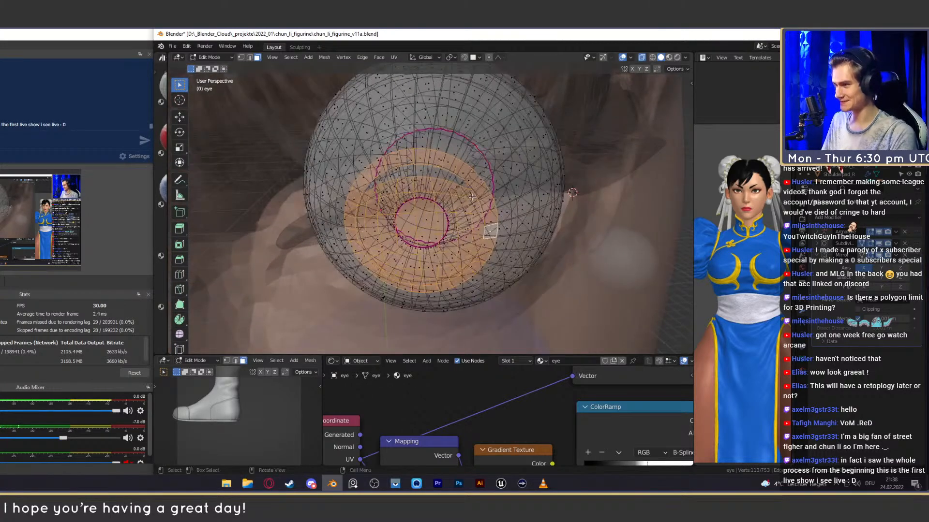
{"action": "key", "text": "alt+z"}
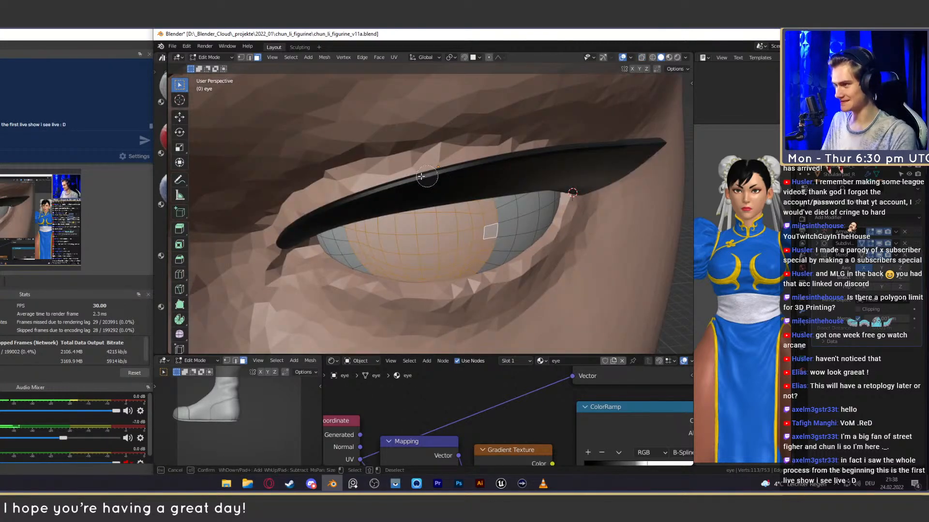
{"action": "key", "text": "alt+z"}
{"action": "middle_click_drag", "start_coordinate": [373, 205], "coordinate": [443, 207]}
{"action": "key", "text": "x"}
{"action": "left_click", "coordinate": [470, 242]}
{"action": "key", "text": "alt+z"}
Select a face ring inside the eyeball and grow the selection twice.
{"action": "scroll", "coordinate": [464, 211], "scroll_direction": "up", "scroll_amount": 6}
{"action": "left_click", "coordinate": [387, 184]}
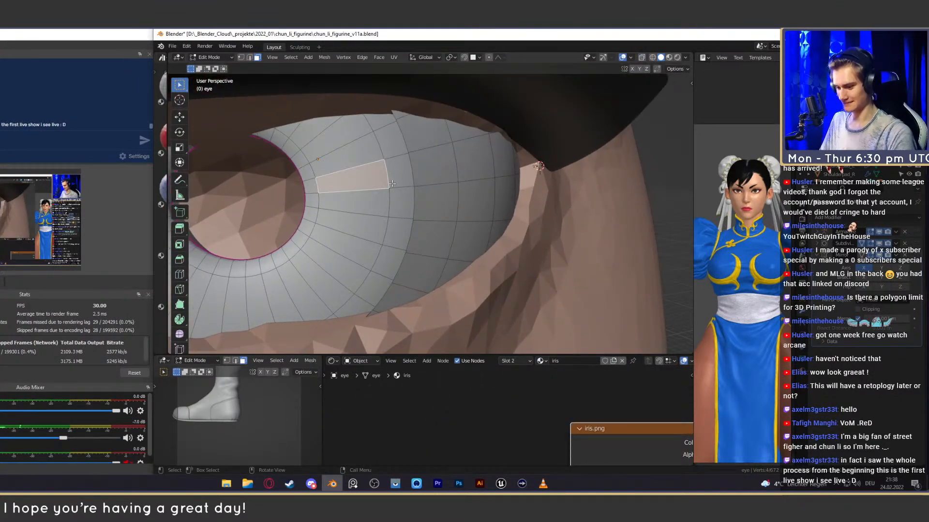
{"action": "middle_click_drag", "start_coordinate": [392, 183], "coordinate": [314, 203]}
{"action": "left_click", "coordinate": [413, 165], "text": "alt"}
{"action": "left_click", "coordinate": [450, 198], "text": "alt"}
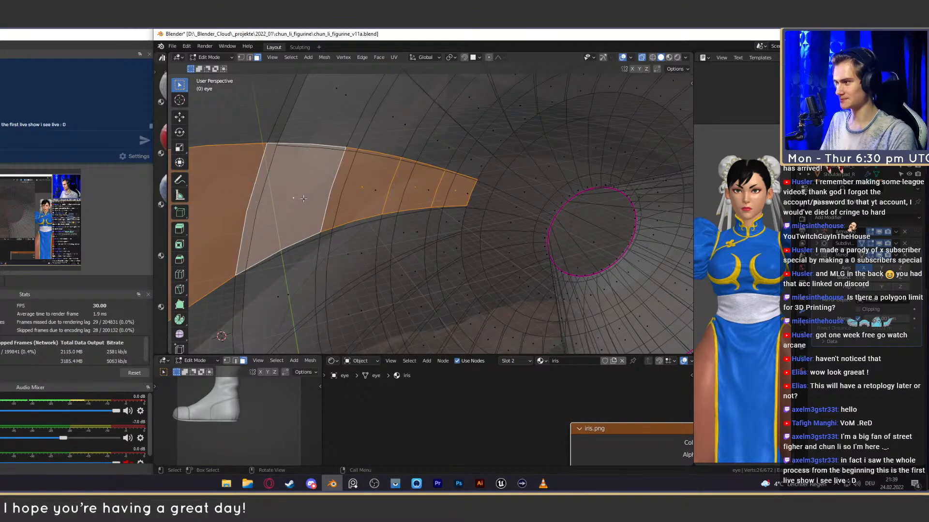
{"action": "left_click", "coordinate": [308, 242], "text": "alt"}
{"action": "middle_click_drag", "start_coordinate": [307, 242], "coordinate": [483, 202]}
{"action": "scroll", "coordinate": [499, 206], "scroll_direction": "down", "scroll_amount": 3}
{"action": "key", "text": "ctrl+KP_Add"}
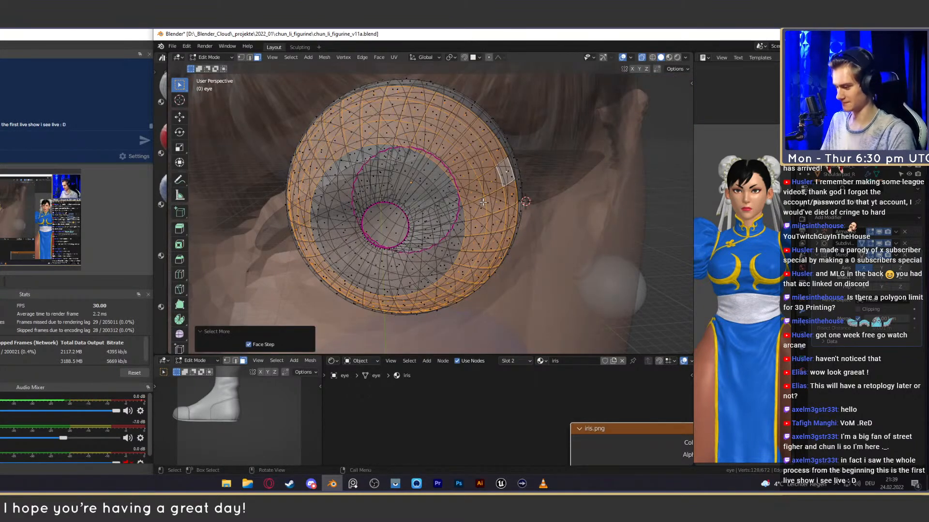
{"action": "key", "text": "ctrl+KP_Add"}
Add one edge loop around the front rim of the eyeball, slid to a factor of about 0.6.
{"action": "scroll", "coordinate": [486, 203], "scroll_direction": "up", "scroll_amount": 5}
{"action": "mouse_move", "coordinate": [484, 200]}
{"action": "middle_mouse_down"}
{"action": "mouse_move", "coordinate": [515, 216]}
{"action": "mouse_move", "coordinate": [491, 207]}
{"action": "middle_mouse_up"}
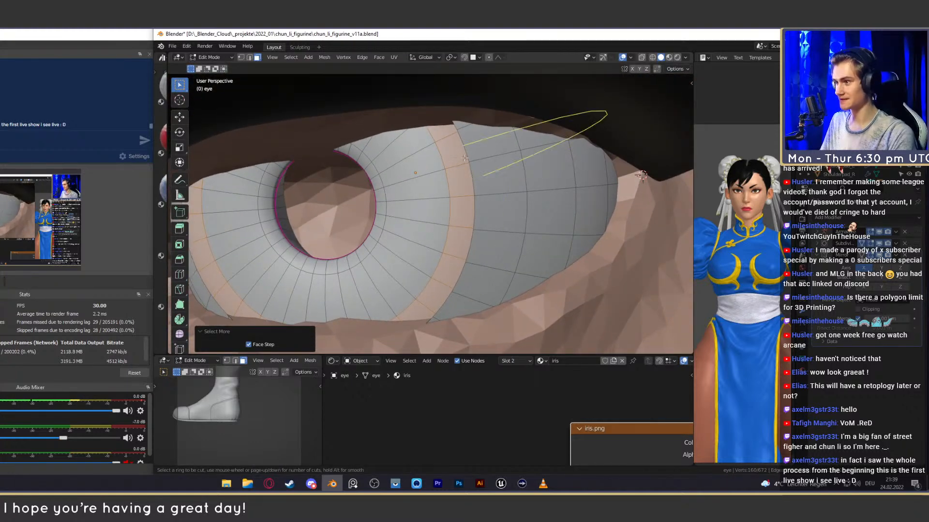
{"action": "left_click_drag", "start_coordinate": [456, 168], "coordinate": [438, 179]}
{"action": "middle_click_drag", "start_coordinate": [437, 179], "coordinate": [504, 202]}
{"action": "key", "text": "alt+z"}
{"action": "middle_click_drag", "start_coordinate": [566, 193], "coordinate": [543, 205]}
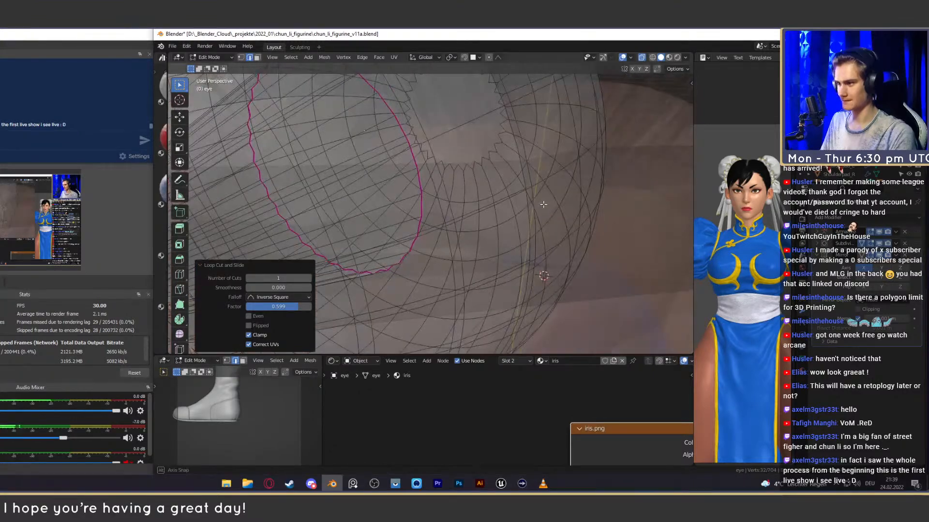
Select the face ring inside the eyeball, grow the selection twice and delete those faces.
{"action": "key", "text": "3"}
{"action": "left_click", "coordinate": [478, 209], "text": "alt"}
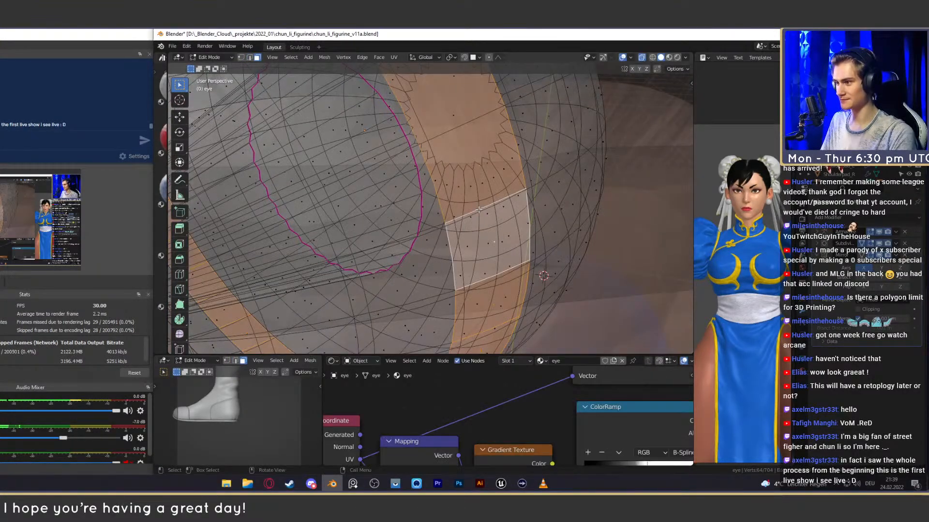
{"action": "scroll", "coordinate": [517, 181], "scroll_direction": "down", "scroll_amount": 5}
{"action": "key", "text": "ctrl+KP_Add"}
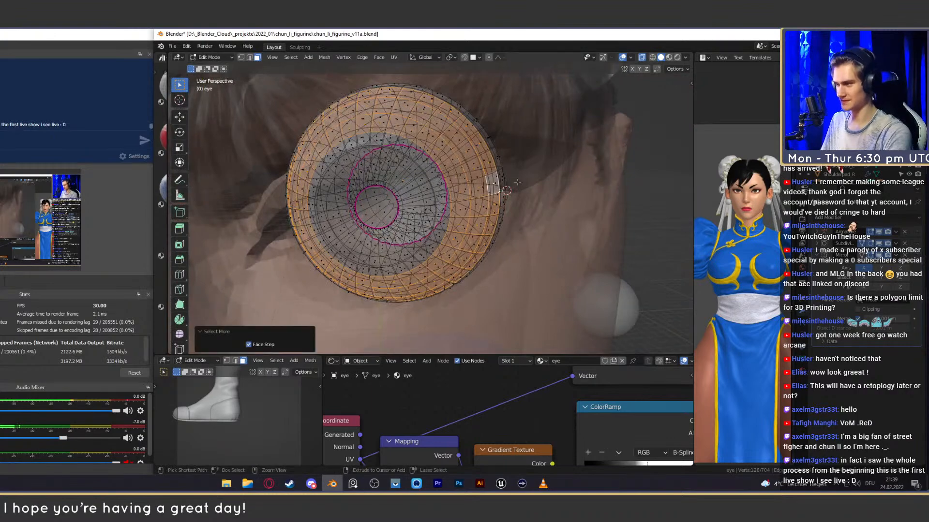
{"action": "key", "text": "ctrl+KP_Add"}
{"action": "scroll", "coordinate": [508, 189], "scroll_direction": "up", "scroll_amount": 2}
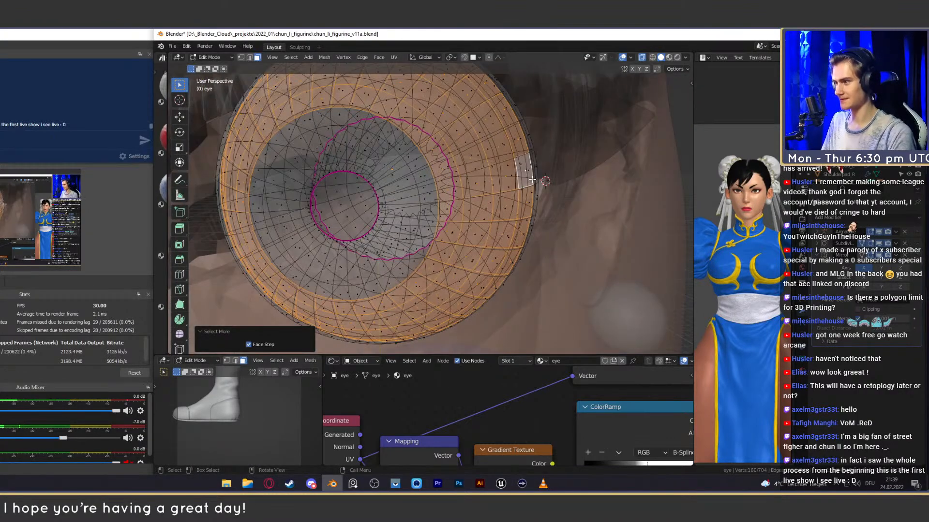
{"action": "key", "text": "x"}
{"action": "left_click", "coordinate": [516, 183]}
Close the gap in the eyeball by bridging the two open edge loops around its front part.
{"action": "scroll", "coordinate": [516, 183], "scroll_direction": "up", "scroll_amount": 2}
{"action": "key", "text": "alt+z"}
{"action": "middle_click_drag", "start_coordinate": [512, 184], "coordinate": [489, 193]}
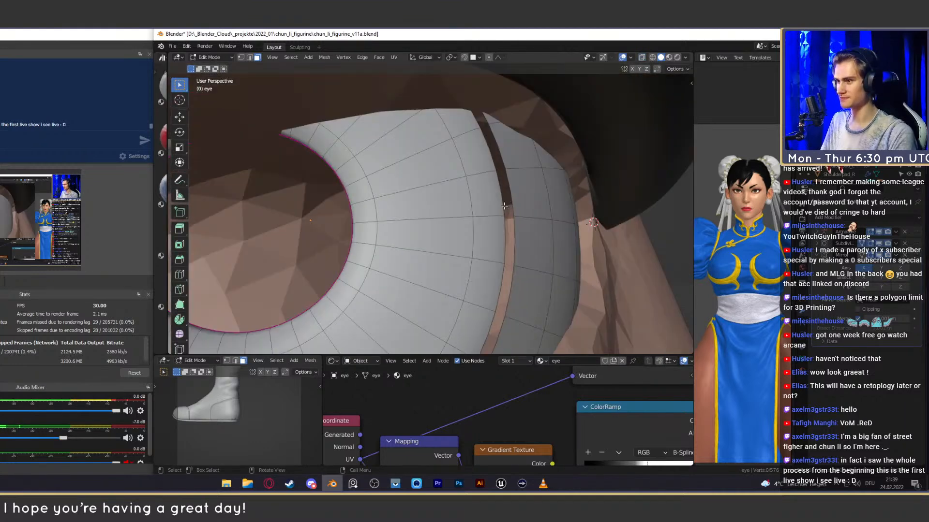
{"action": "scroll", "coordinate": [490, 194], "scroll_direction": "up", "scroll_amount": 1}
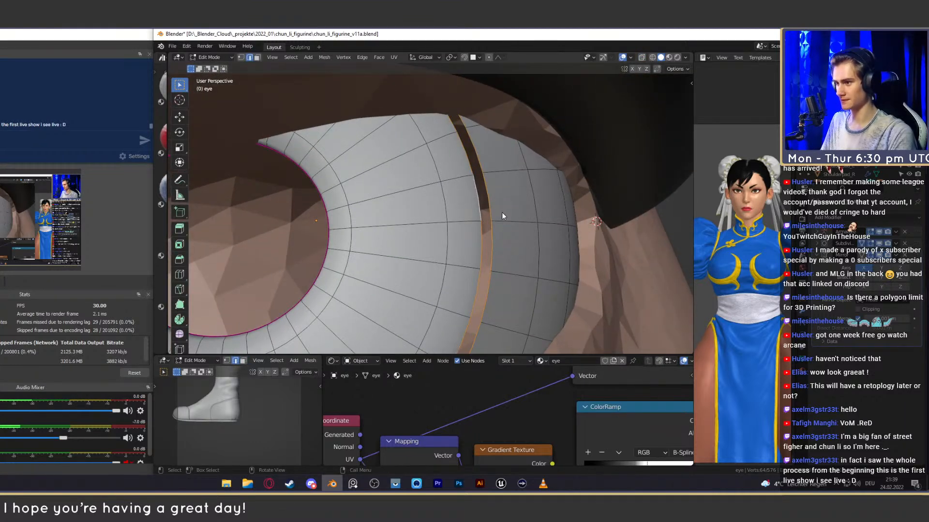
{"action": "key", "text": "F3"}
{"action": "type", "text": "bridge"}
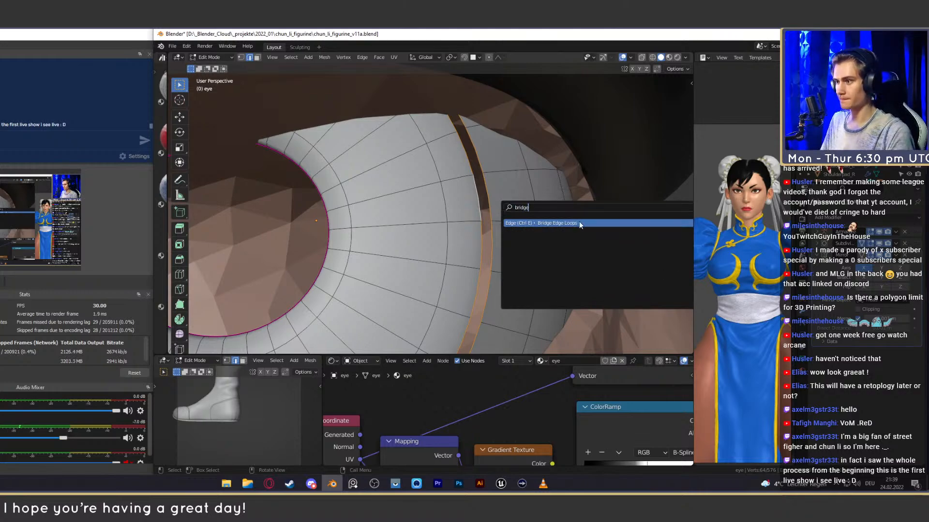
{"action": "left_click", "coordinate": [579, 223]}
{"action": "middle_click_drag", "start_coordinate": [579, 223], "coordinate": [458, 222]}
{"action": "key", "text": "alt+z"}
{"action": "key", "text": "alt+z"}
{"action": "scroll", "coordinate": [450, 237], "scroll_direction": "down", "scroll_amount": 5}
{"action": "scroll", "coordinate": [465, 249], "scroll_direction": "up", "scroll_amount": 5}
{"action": "scroll", "coordinate": [429, 220], "scroll_direction": "up", "scroll_amount": 4}
Select all front eyeball faces between the pupil hole and the bridged ring, including the innermost face ring.
{"action": "left_click", "coordinate": [458, 225], "text": "alt"}
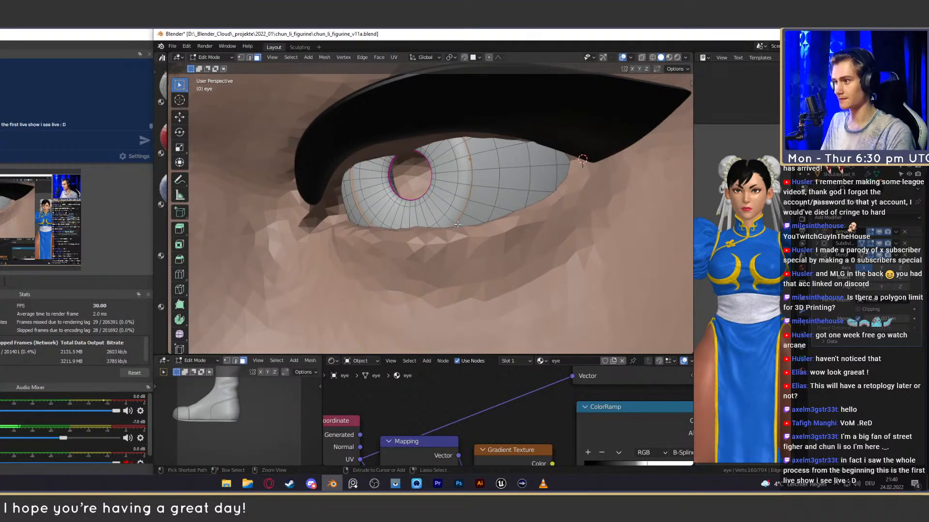
{"action": "middle_click_drag", "start_coordinate": [540, 209], "coordinate": [550, 215]}
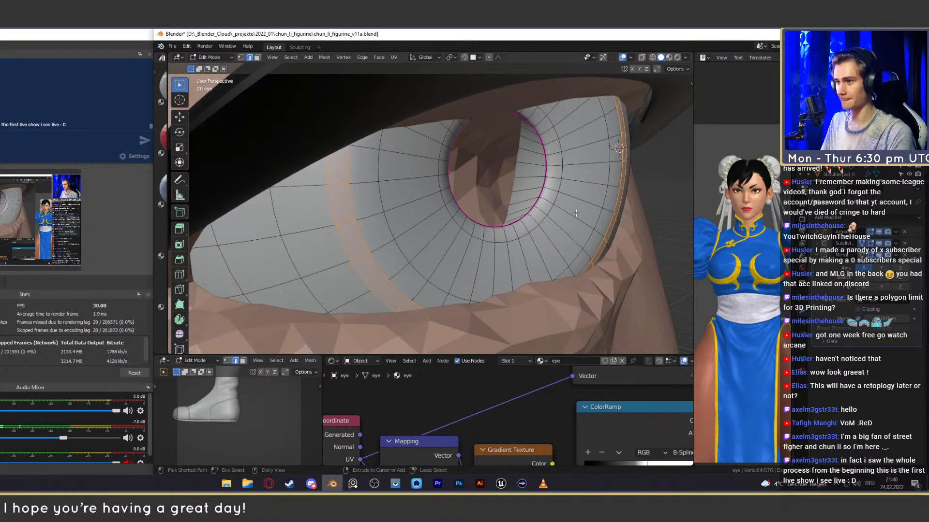
{"action": "middle_click_drag", "start_coordinate": [573, 213], "coordinate": [551, 214]}
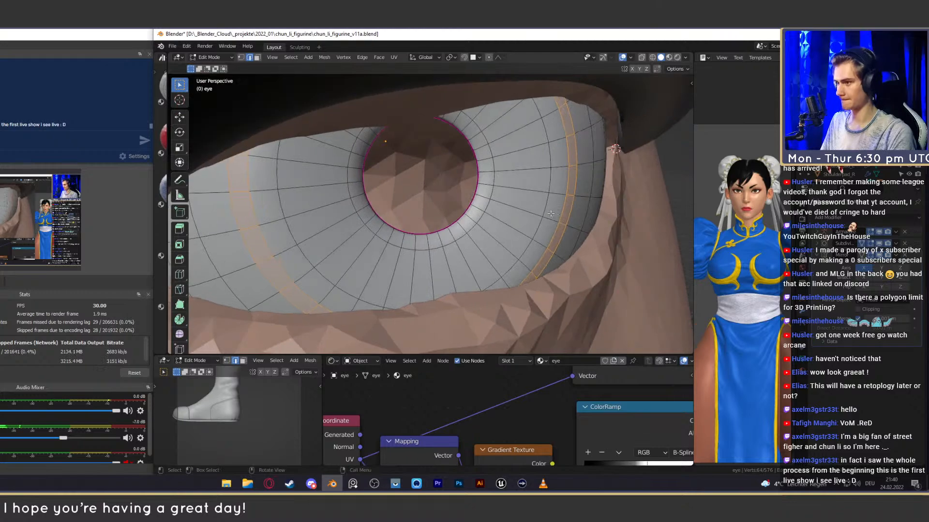
{"action": "left_click", "coordinate": [559, 167], "text": "shift"}
{"action": "key", "text": "ctrl+l"}
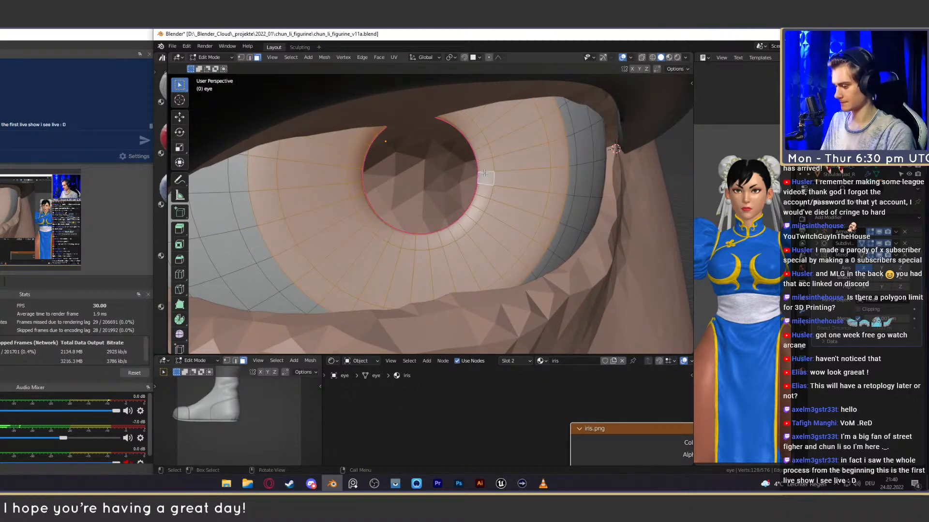
{"action": "key", "text": "alt+z"}
{"action": "mouse_move", "coordinate": [484, 172]}
{"action": "middle_mouse_down"}
{"action": "mouse_move", "coordinate": [514, 186]}
{"action": "mouse_move", "coordinate": [553, 226]}
{"action": "mouse_move", "coordinate": [517, 213]}
{"action": "middle_mouse_up"}
{"action": "left_click", "coordinate": [527, 203], "text": "shift"}
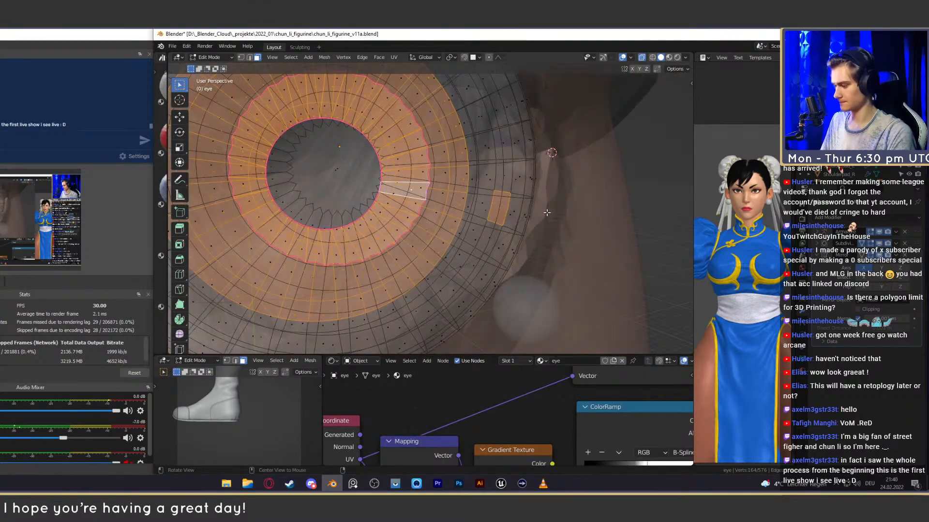
Shrink/Fatten the selected front eyeball faces slightly and move them about 0.008 m along the global Y axis.
{"action": "key", "text": "alt+z"}
{"action": "key", "text": "alt+s"}
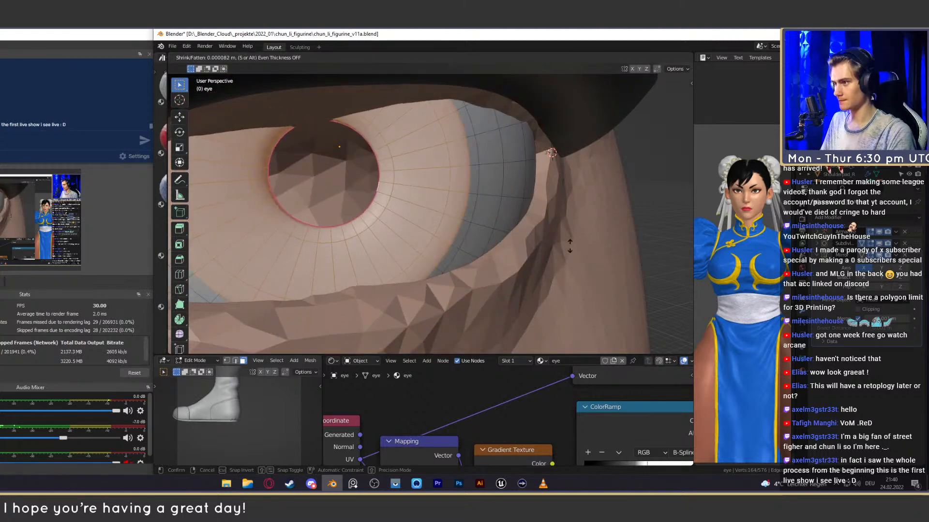
{"action": "left_click", "coordinate": [564, 256]}
{"action": "middle_click_drag", "start_coordinate": [564, 256], "coordinate": [520, 199]}
{"action": "scroll", "coordinate": [503, 203], "scroll_direction": "down", "scroll_amount": 5}
{"action": "key", "text": "x"}
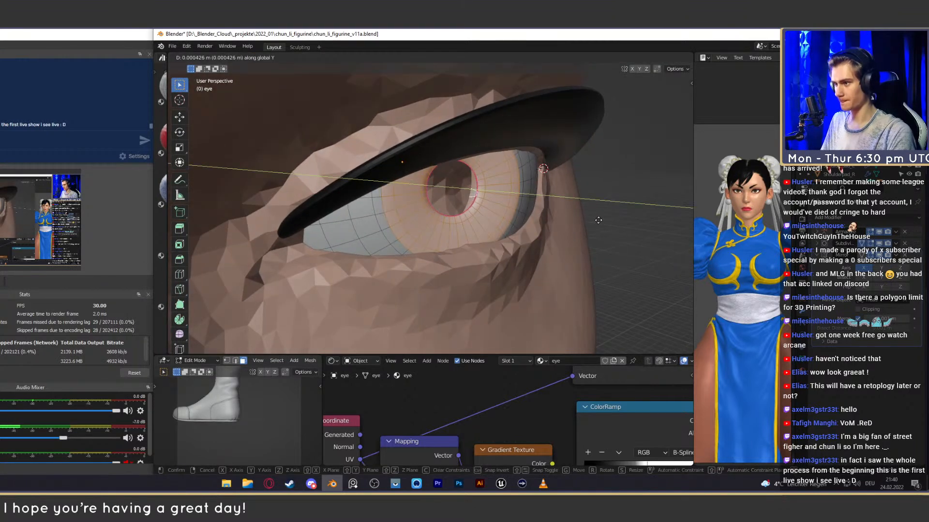
{"action": "left_click", "coordinate": [545, 202]}
{"action": "scroll", "coordinate": [532, 205], "scroll_direction": "up", "scroll_amount": 3}
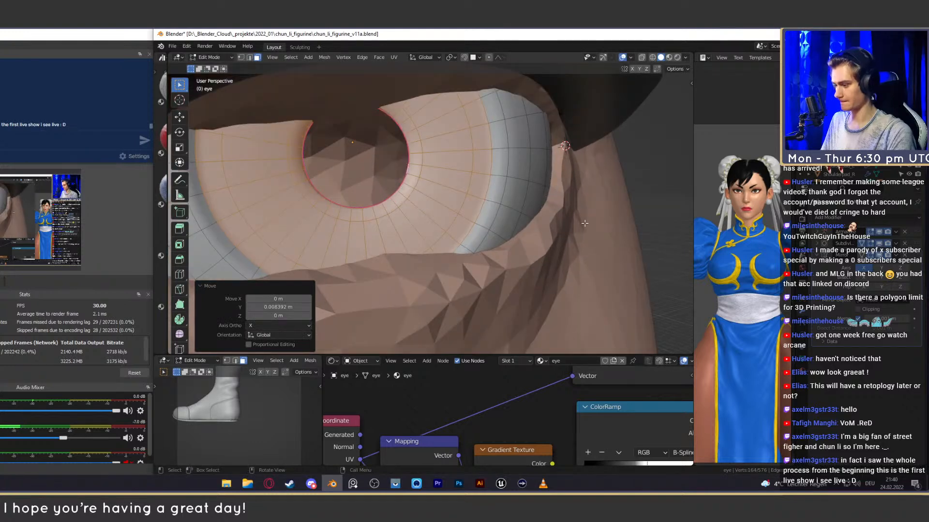
Move the selected front eyeball faces slightly along their negative local Z axis.
{"action": "key", "text": "g"}
{"action": "right_click", "coordinate": [584, 223]}
{"action": "middle_click_drag", "start_coordinate": [585, 223], "coordinate": [563, 212]}
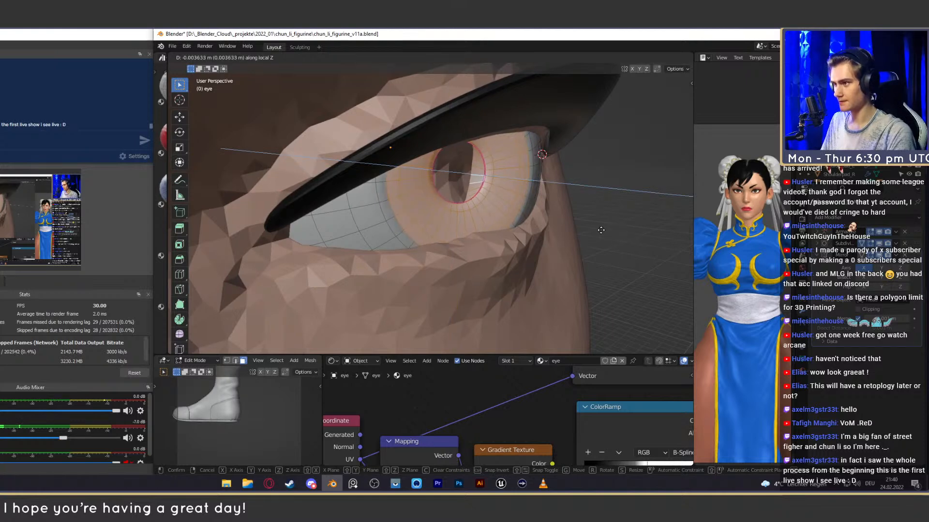
{"action": "left_click", "coordinate": [552, 217]}
Add two edge loops without sliding around the bridged ring and check the eye's shape in Object Mode.
{"action": "key", "text": "ctrl+r"}
{"action": "scroll", "coordinate": [553, 217], "scroll_direction": "up", "scroll_amount": 1}
{"action": "left_click", "coordinate": [540, 196]}
{"action": "right_click", "coordinate": [540, 196]}
{"action": "middle_click_drag", "start_coordinate": [540, 196], "coordinate": [478, 209]}
{"action": "key", "text": "Tab"}
{"action": "scroll", "coordinate": [529, 188], "scroll_direction": "down", "scroll_amount": 4}
{"action": "scroll", "coordinate": [442, 216], "scroll_direction": "up", "scroll_amount": 6}
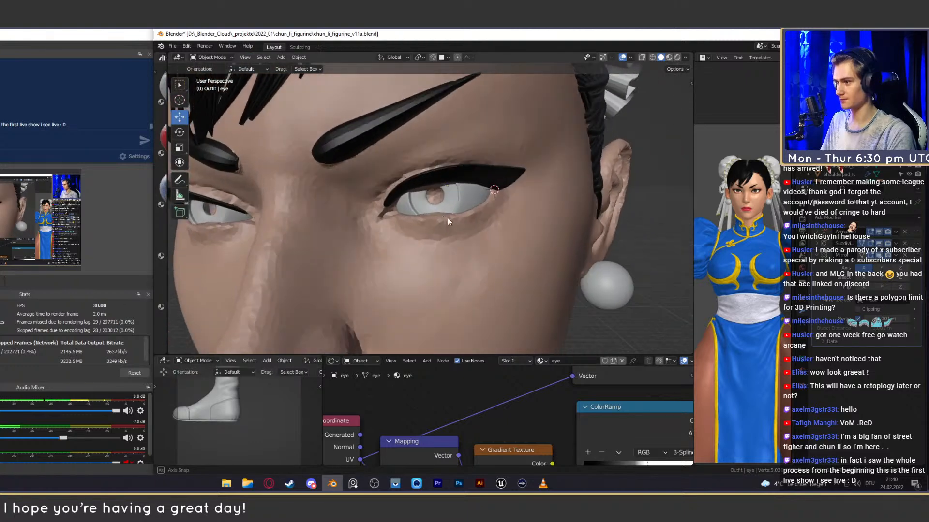
Move the innermost face ring around the pupil hole about -0.011 m along local Z and return to Object Mode.
{"action": "key", "text": "Tab"}
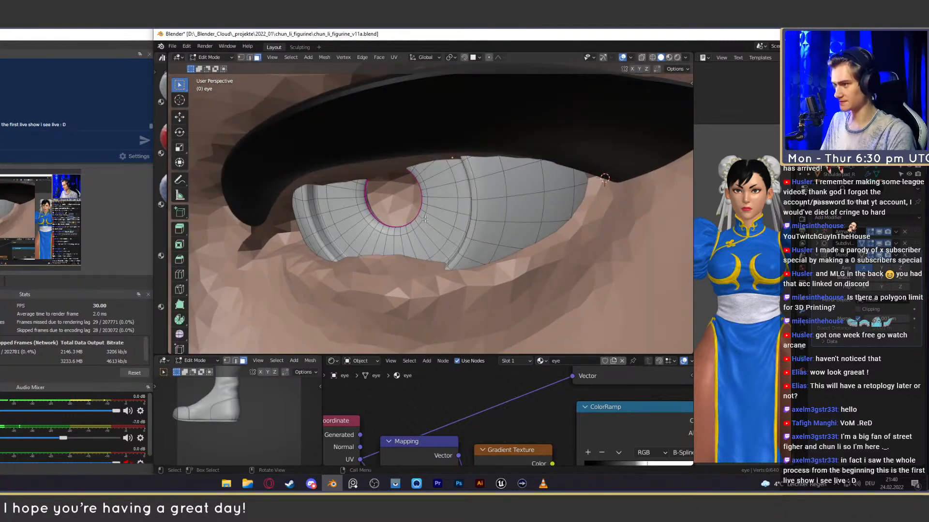
{"action": "left_click", "coordinate": [421, 218]}
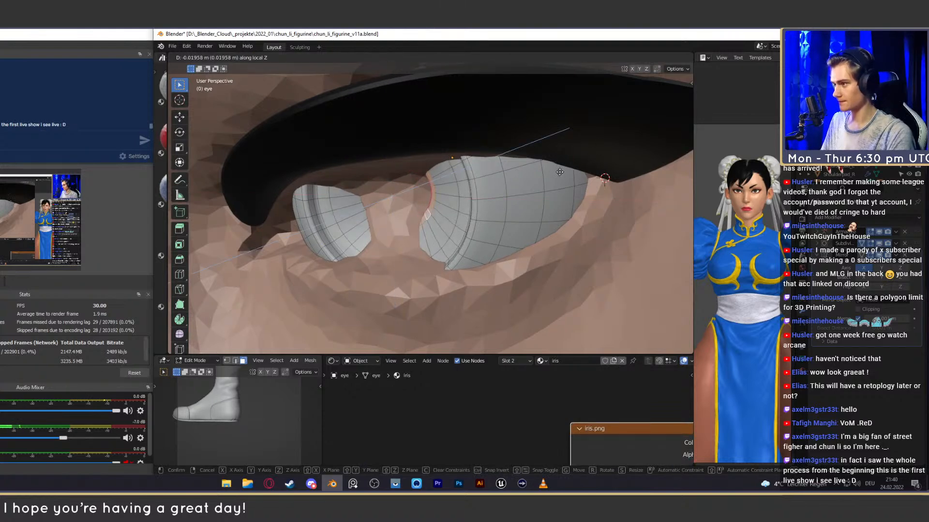
{"action": "left_click", "coordinate": [530, 192]}
{"action": "scroll", "coordinate": [530, 192], "scroll_direction": "down", "scroll_amount": 6}
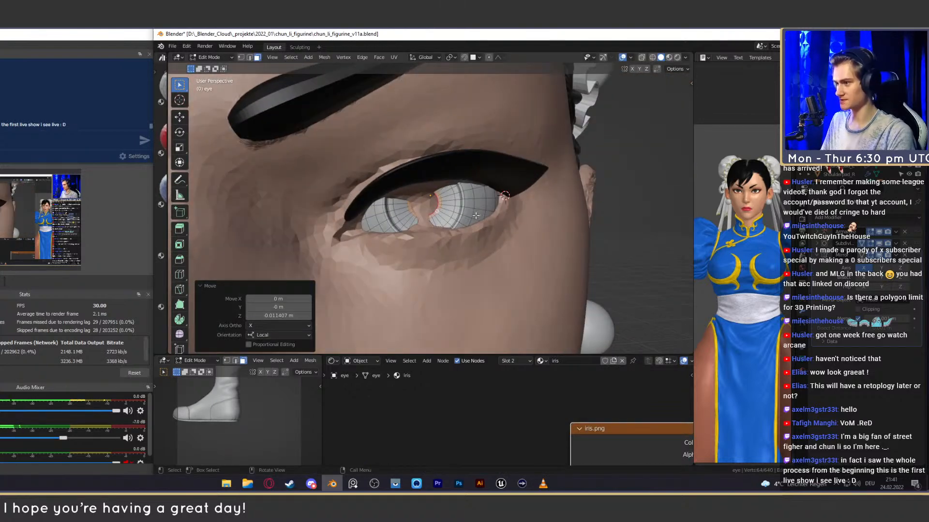
{"action": "key", "text": "Tab"}
{"action": "scroll", "coordinate": [464, 226], "scroll_direction": "up", "scroll_amount": 4}
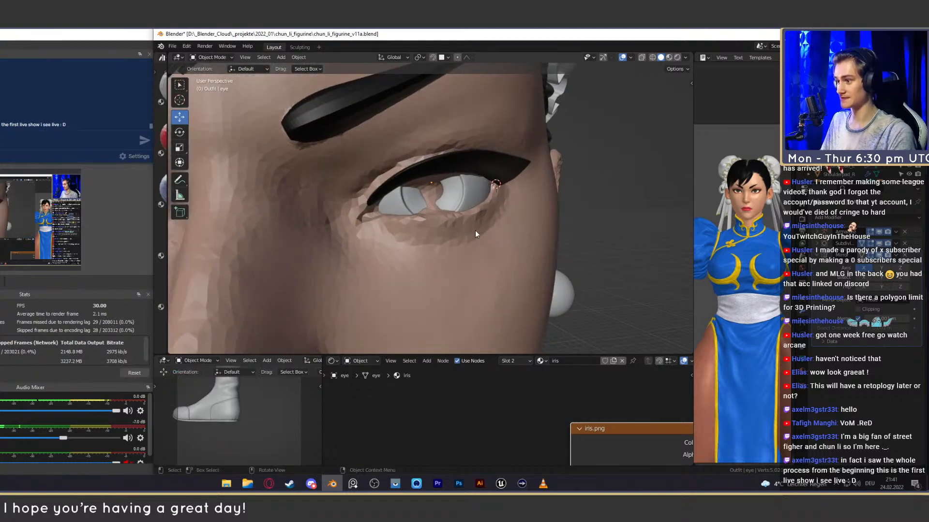
Switch to the Sculpting workspace with the head active and frame its eye up close.
{"action": "left_click", "coordinate": [479, 231]}
{"action": "left_click", "coordinate": [300, 47]}
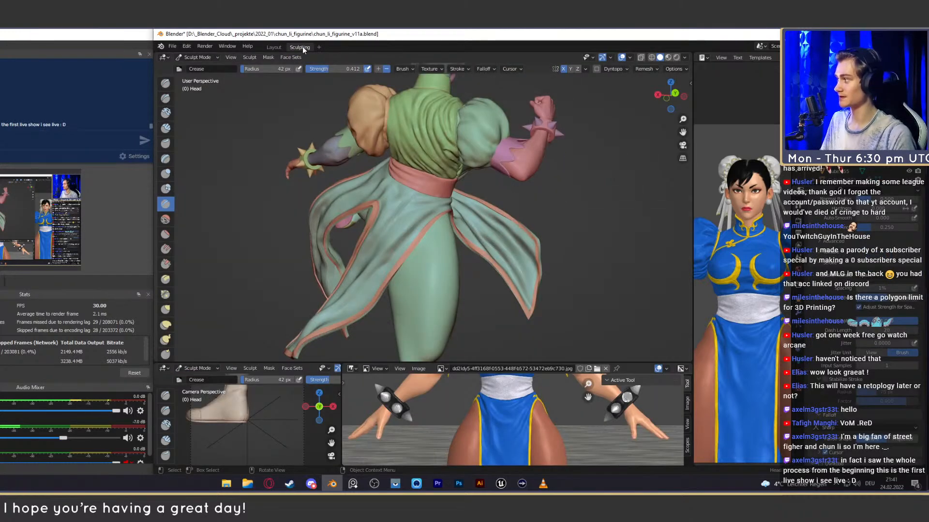
{"action": "middle_click_drag", "start_coordinate": [442, 195], "coordinate": [395, 233]}
{"action": "scroll", "coordinate": [395, 234], "scroll_direction": "up", "scroll_amount": 8}
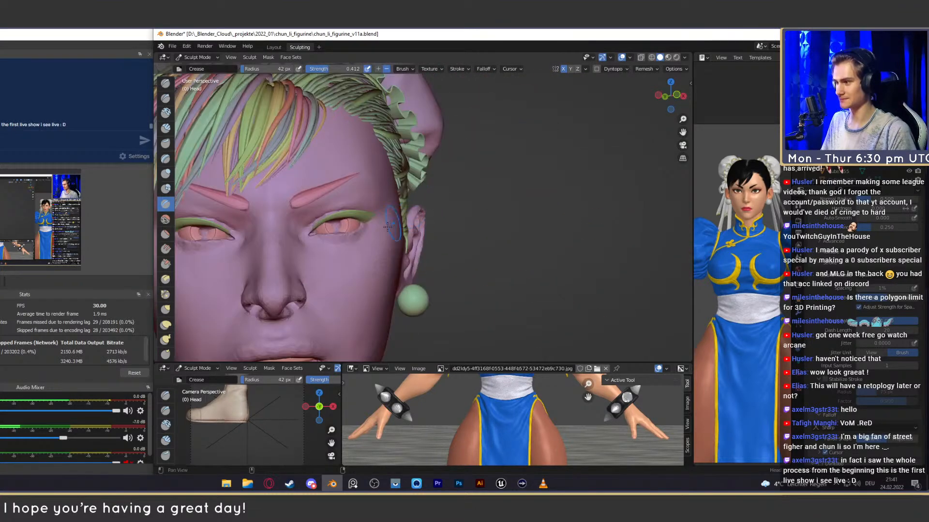
{"action": "scroll", "coordinate": [439, 217], "scroll_direction": "up", "scroll_amount": 3}
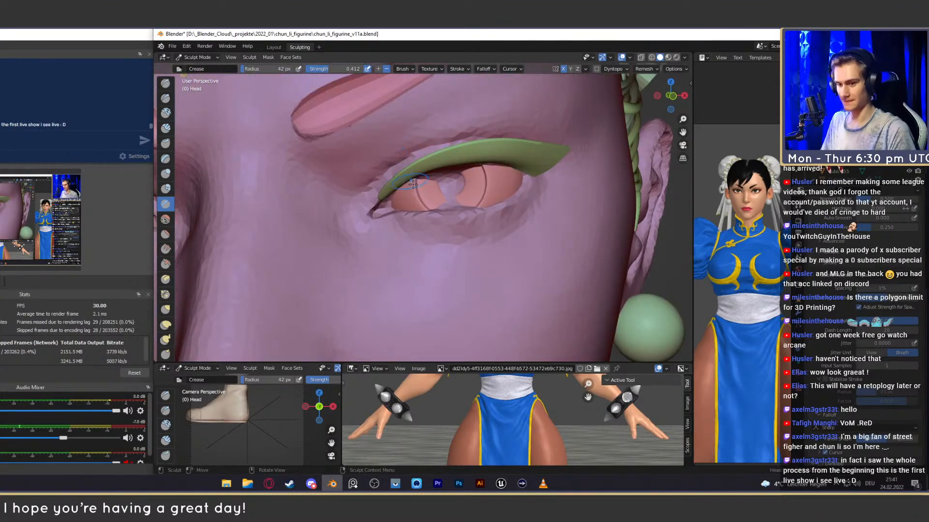
Carve the head surface behind the pupil hole with the Crease brush at a radius of 57 px.
{"action": "scroll", "coordinate": [861, 290], "scroll_direction": "down", "scroll_amount": 7}
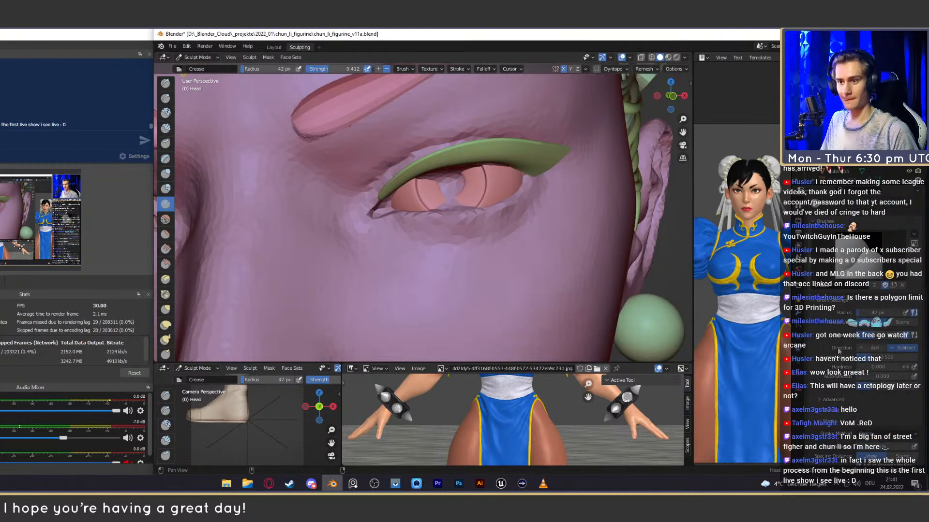
{"action": "scroll", "coordinate": [853, 309], "scroll_direction": "down", "scroll_amount": 1}
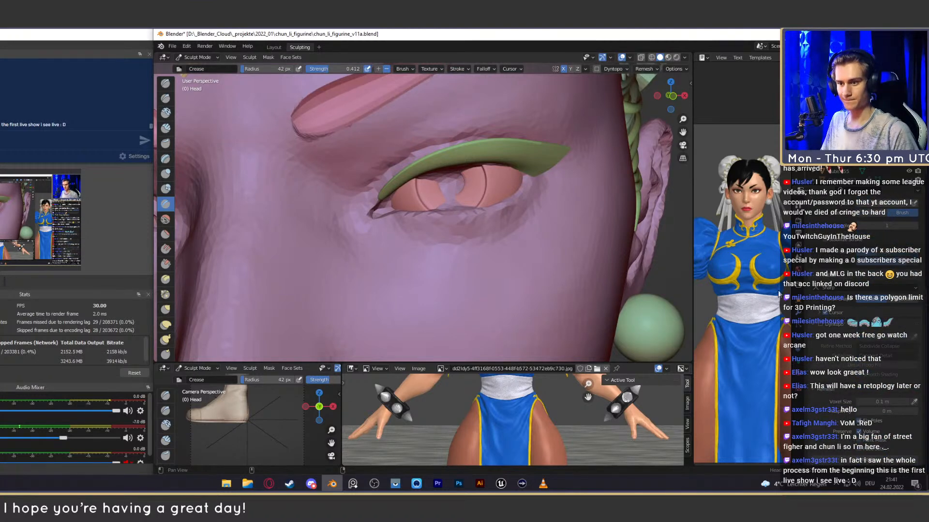
{"action": "scroll", "coordinate": [453, 194], "scroll_direction": "down", "scroll_amount": 2}
{"action": "scroll", "coordinate": [455, 189], "scroll_direction": "up", "scroll_amount": 4}
{"action": "key", "text": "f"}
{"action": "left_click", "coordinate": [471, 170]}
{"action": "mouse_move", "coordinate": [471, 171]}
{"action": "left_mouse_down"}
{"action": "mouse_move", "coordinate": [409, 178]}
{"action": "mouse_move", "coordinate": [471, 162]}
{"action": "left_mouse_up"}
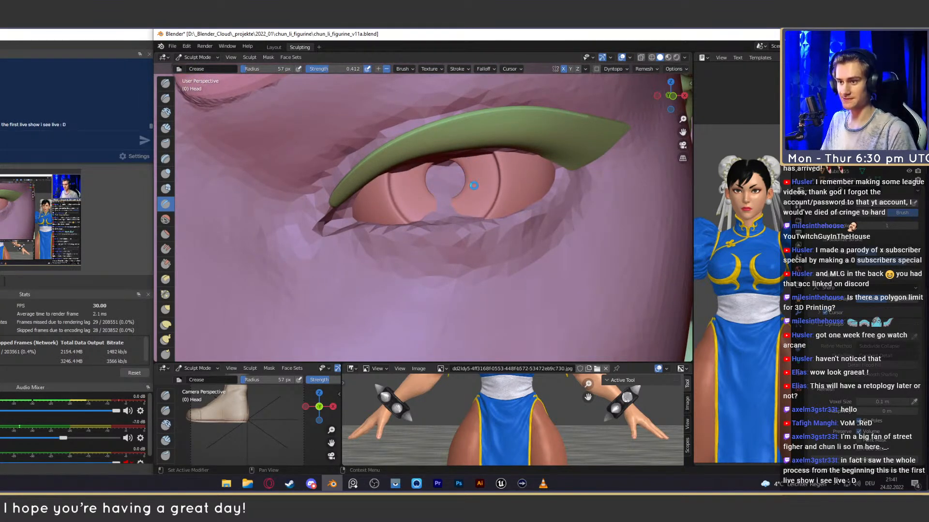
Enable Dyntopo for the head and set its detail resolution by sampling the mesh behind the pupil hole.
{"action": "key", "text": "ctrl+d"}
{"action": "middle_click_drag", "start_coordinate": [464, 155], "coordinate": [453, 196], "text": "shift"}
{"action": "left_click_drag", "start_coordinate": [456, 225], "coordinate": [425, 236]}
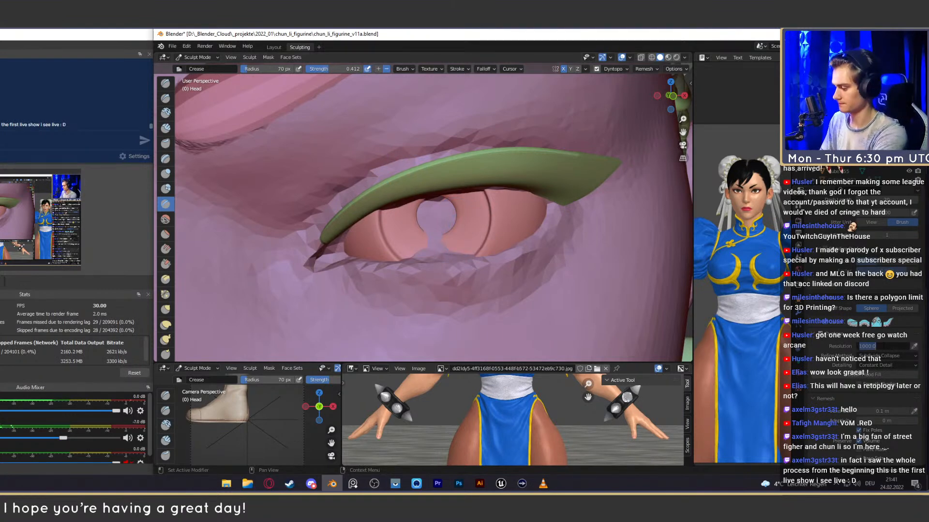
{"action": "left_click", "coordinate": [914, 346]}
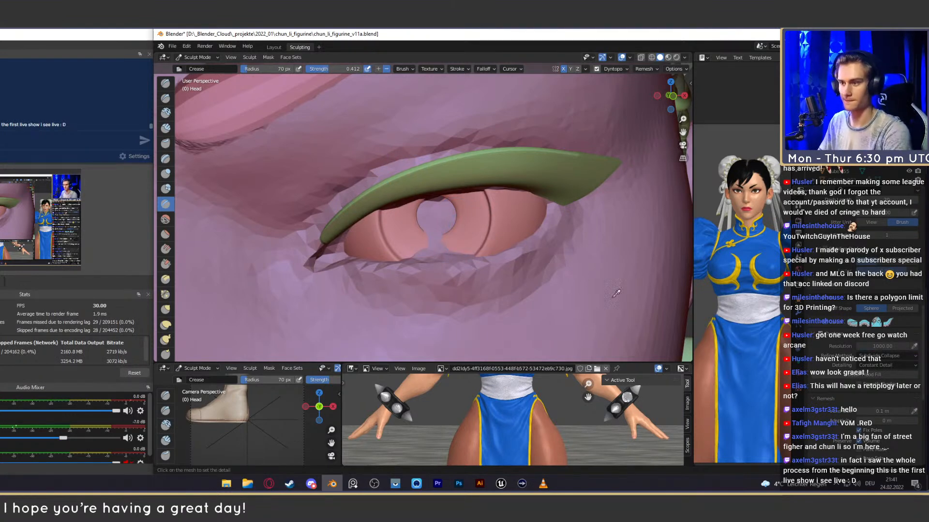
{"action": "left_click", "coordinate": [444, 221]}
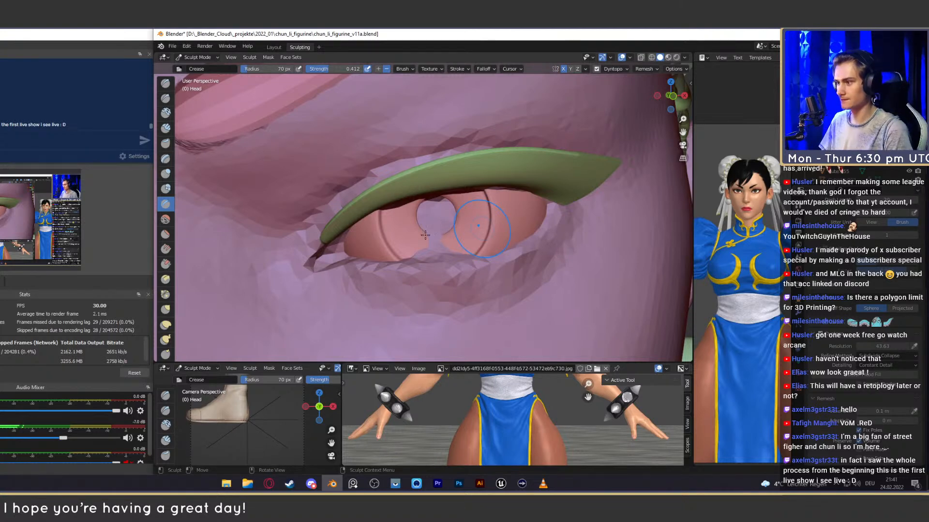
Set the Crease brush to a strength of 0.564 and a radius of 74 px for carving behind the pupil.
{"action": "middle_click_drag", "start_coordinate": [454, 234], "coordinate": [466, 237]}
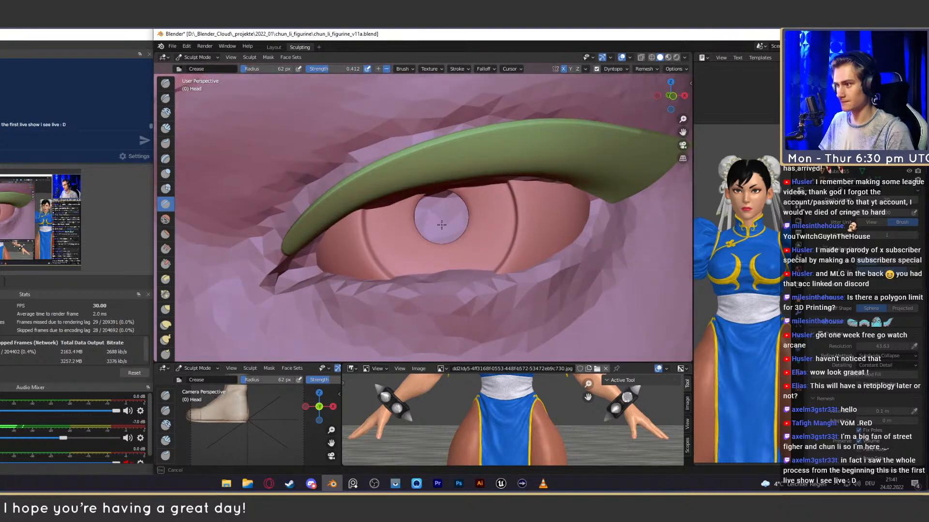
{"action": "key", "text": "shift+f"}
{"action": "left_click", "coordinate": [412, 222]}
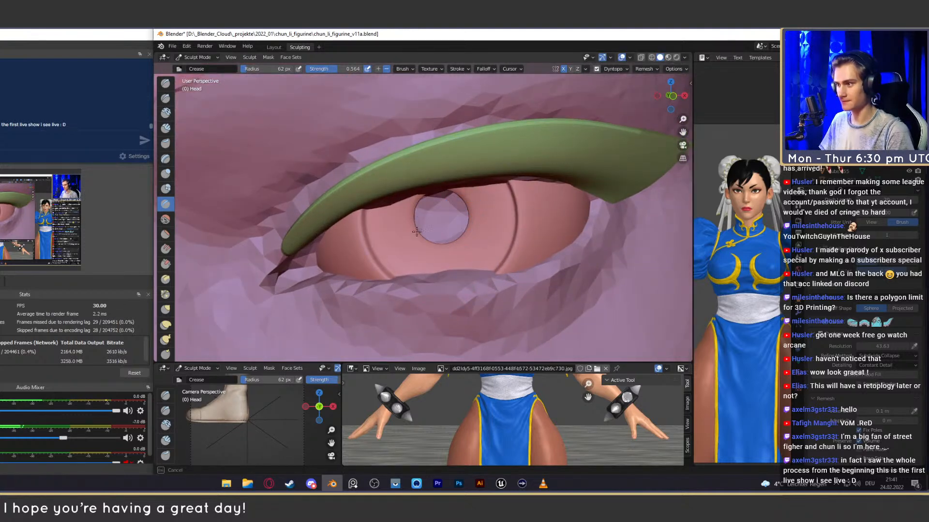
{"action": "middle_click_drag", "start_coordinate": [462, 226], "coordinate": [428, 158]}
{"action": "key", "text": "f"}
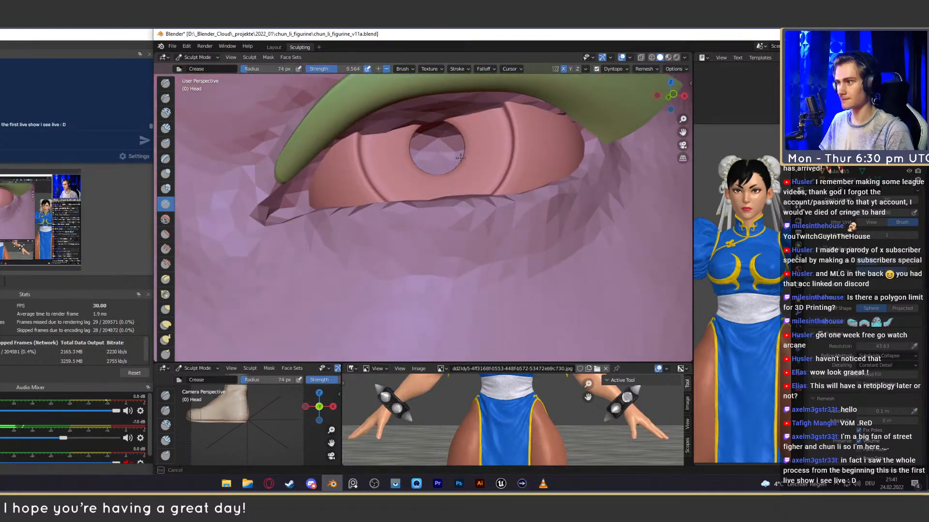
{"action": "left_click", "coordinate": [441, 177]}
Deepen the head surface behind the pupil hole with Crease brush strokes at a 74 px radius.
{"action": "scroll", "coordinate": [447, 187], "scroll_direction": "down", "scroll_amount": 6}
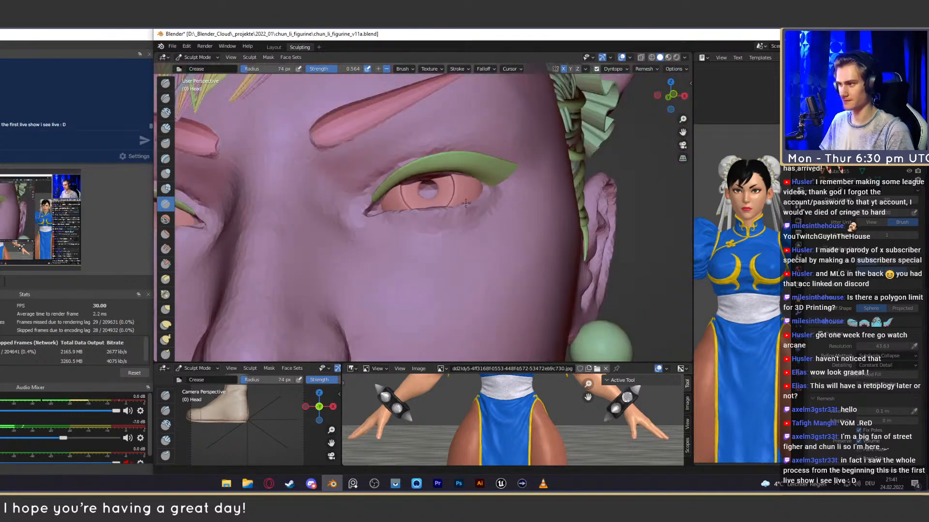
{"action": "scroll", "coordinate": [457, 198], "scroll_direction": "up", "scroll_amount": 8}
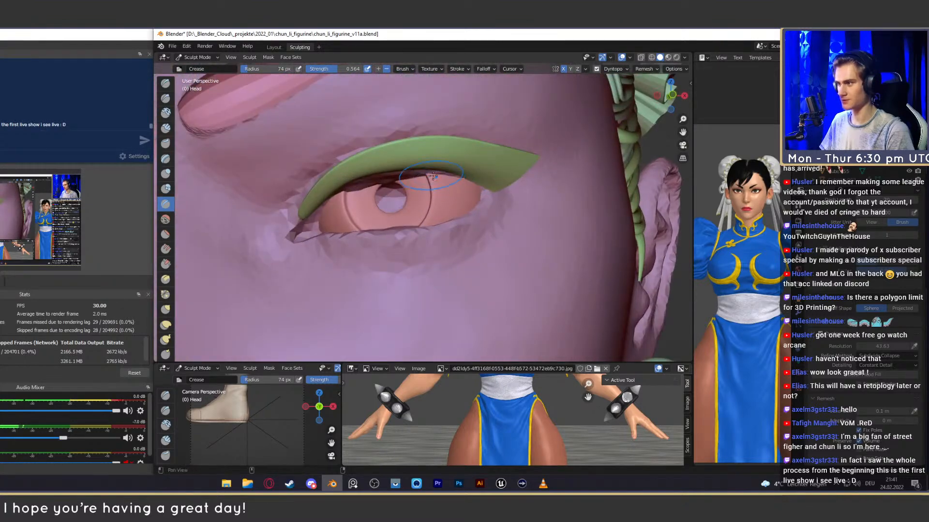
{"action": "left_click_drag", "start_coordinate": [389, 199], "coordinate": [407, 217]}
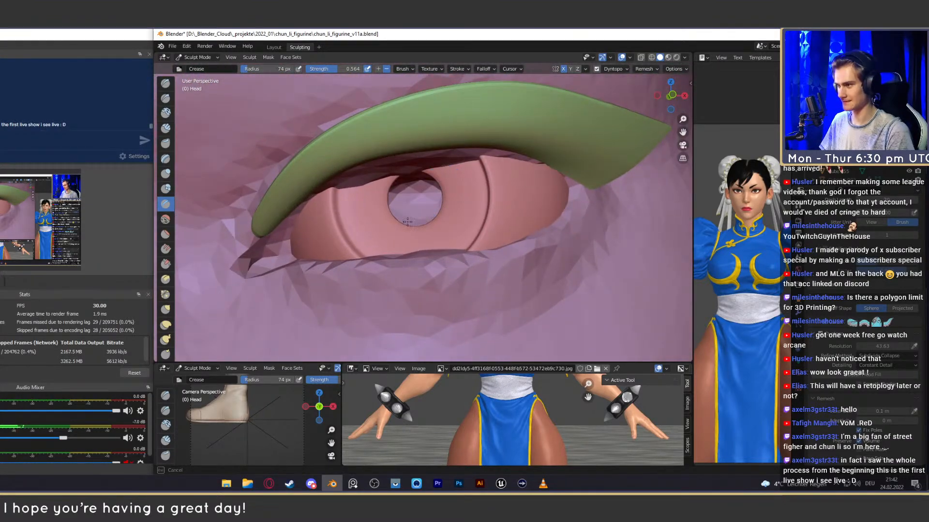
{"action": "middle_click_drag", "start_coordinate": [422, 231], "coordinate": [515, 243]}
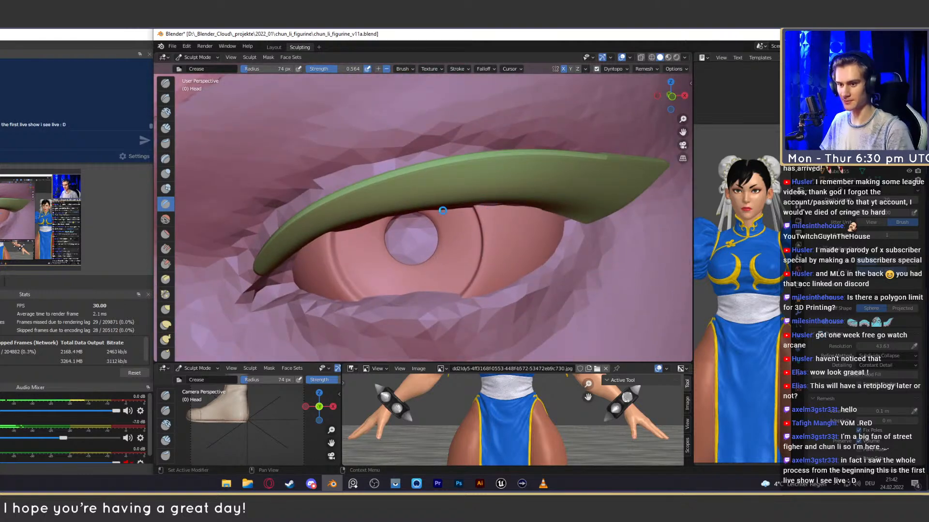
{"action": "mouse_move", "coordinate": [436, 267]}
{"action": "left_mouse_down"}
{"action": "mouse_move", "coordinate": [423, 260]}
{"action": "mouse_move", "coordinate": [469, 218]}
{"action": "left_mouse_up"}
{"action": "middle_click_drag", "start_coordinate": [470, 223], "coordinate": [476, 214]}
{"action": "mouse_move", "coordinate": [483, 147]}
{"action": "left_mouse_down"}
{"action": "mouse_move", "coordinate": [522, 143]}
{"action": "mouse_move", "coordinate": [443, 151]}
{"action": "mouse_move", "coordinate": [506, 165]}
{"action": "left_mouse_up"}
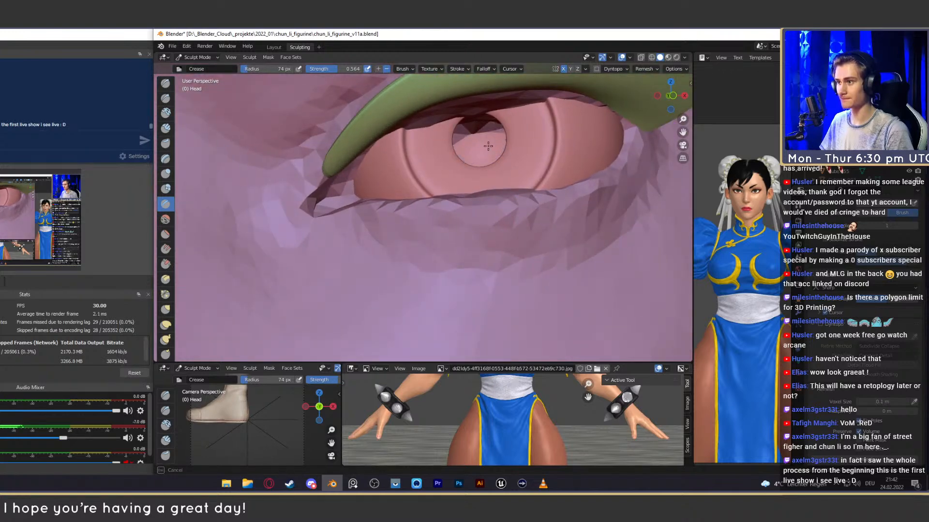
Carve the head surface along the inner sides of the pupil hole with further 74 px Crease strokes.
{"action": "left_click_drag", "start_coordinate": [498, 124], "coordinate": [488, 121]}
{"action": "mouse_move", "coordinate": [488, 121]}
{"action": "middle_mouse_down"}
{"action": "mouse_move", "coordinate": [394, 99]}
{"action": "mouse_move", "coordinate": [372, 160]}
{"action": "middle_mouse_up"}
{"action": "mouse_move", "coordinate": [372, 160]}
{"action": "left_mouse_down"}
{"action": "mouse_move", "coordinate": [341, 169]}
{"action": "mouse_move", "coordinate": [330, 145]}
{"action": "mouse_move", "coordinate": [358, 132]}
{"action": "left_mouse_up"}
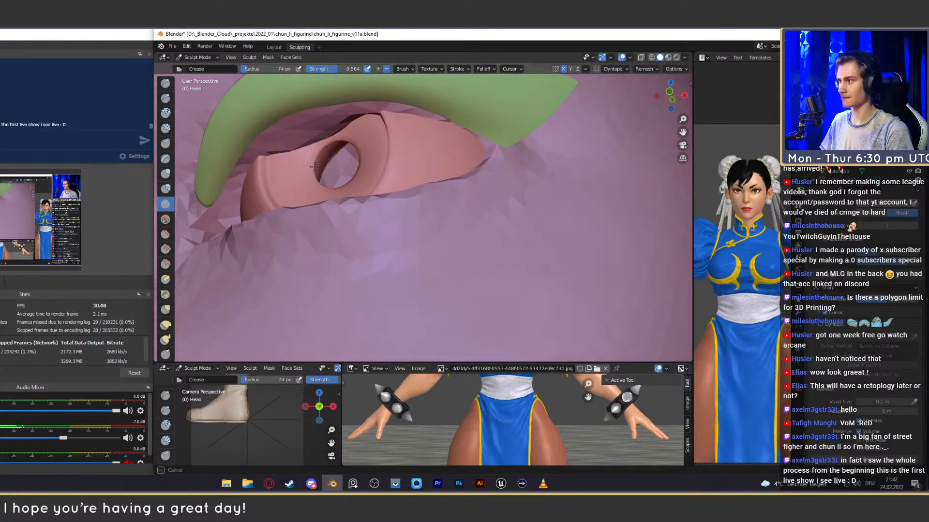
{"action": "left_click_drag", "start_coordinate": [365, 167], "coordinate": [372, 167]}
{"action": "mouse_move", "coordinate": [372, 166]}
{"action": "middle_mouse_down"}
{"action": "mouse_move", "coordinate": [462, 162]}
{"action": "mouse_move", "coordinate": [488, 181]}
{"action": "middle_mouse_up"}
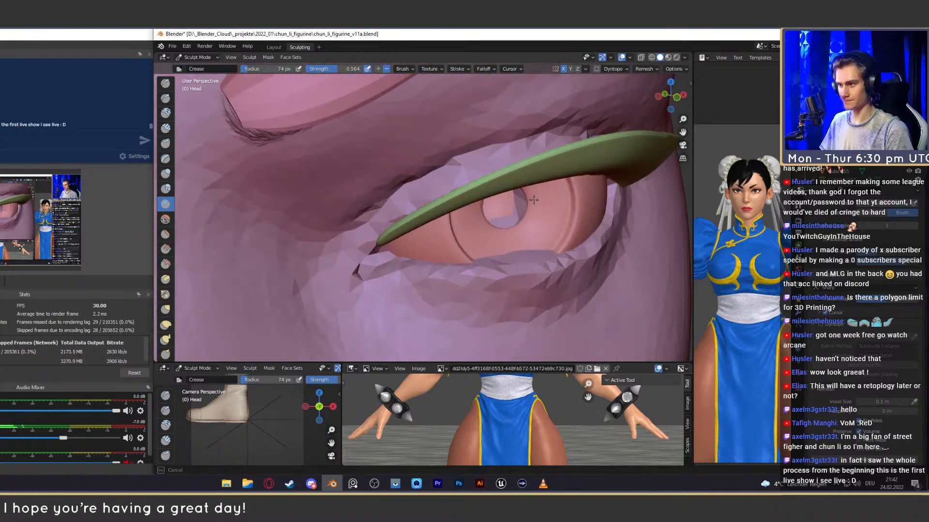
Finish carving the recess behind the pupil, setting the Crease brush radius to 61 px.
{"action": "left_click_drag", "start_coordinate": [534, 212], "coordinate": [483, 242]}
{"action": "middle_click_drag", "start_coordinate": [528, 242], "coordinate": [432, 273]}
{"action": "left_click_drag", "start_coordinate": [432, 273], "coordinate": [403, 288]}
{"action": "middle_click_drag", "start_coordinate": [350, 281], "coordinate": [360, 190]}
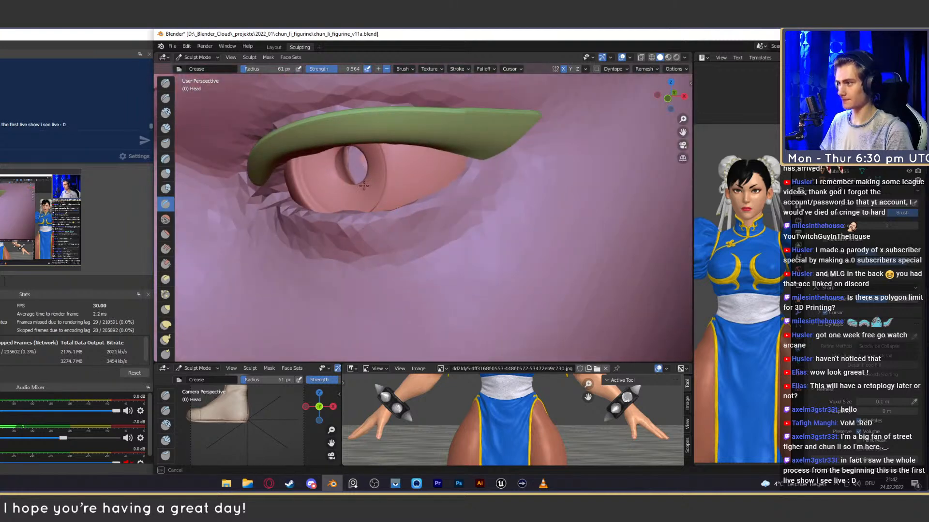
{"action": "middle_click_drag", "start_coordinate": [351, 150], "coordinate": [460, 187]}
{"action": "mouse_move", "coordinate": [507, 155]}
{"action": "middle_mouse_down"}
{"action": "mouse_move", "coordinate": [437, 114]}
{"action": "mouse_move", "coordinate": [469, 151]}
{"action": "mouse_move", "coordinate": [395, 217]}
{"action": "mouse_move", "coordinate": [427, 232]}
{"action": "mouse_move", "coordinate": [425, 259]}
{"action": "mouse_move", "coordinate": [419, 253]}
{"action": "middle_mouse_up"}
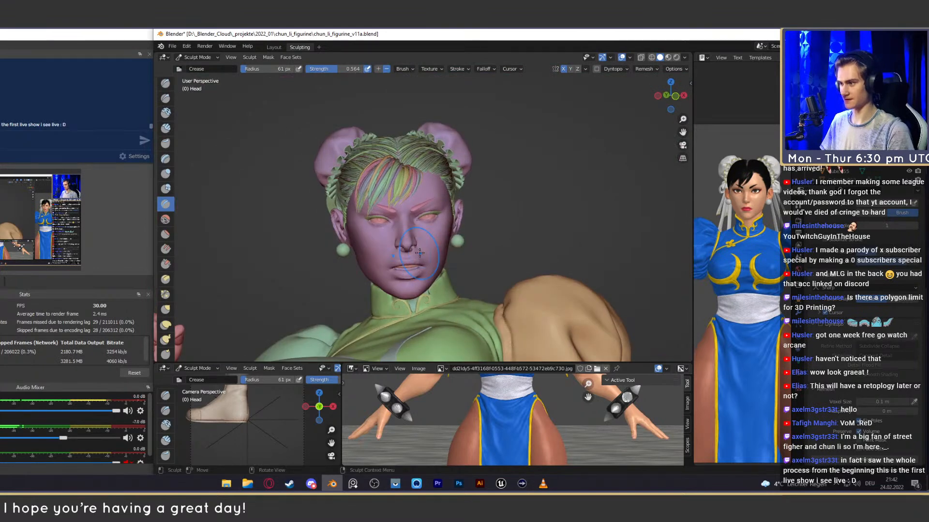
Return to the Layout workspace and save the figurine file with the finished eyes.
{"action": "left_click", "coordinate": [274, 47]}
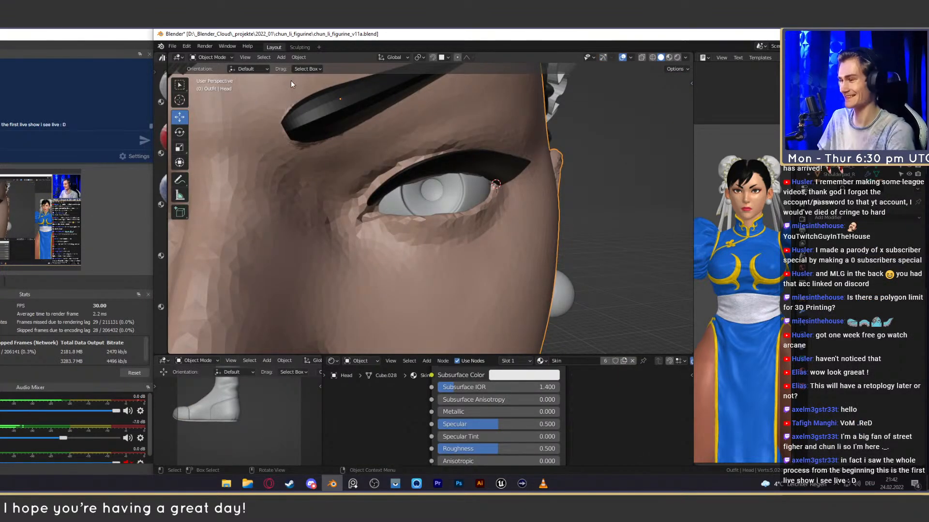
{"action": "scroll", "coordinate": [416, 236], "scroll_direction": "down", "scroll_amount": 8}
{"action": "scroll", "coordinate": [460, 279], "scroll_direction": "down", "scroll_amount": 6}
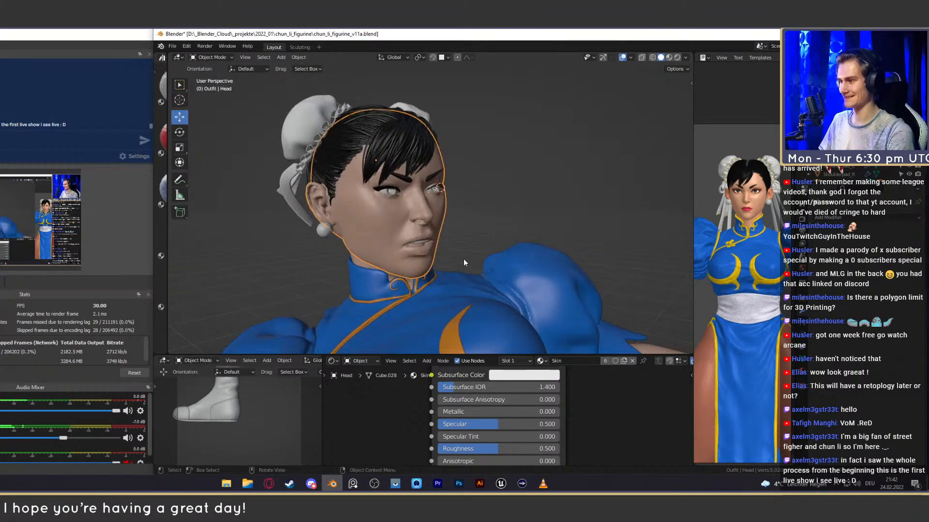
{"action": "middle_click_drag", "start_coordinate": [490, 223], "coordinate": [390, 156]}
{"action": "scroll", "coordinate": [478, 259], "scroll_direction": "up", "scroll_amount": 4}
{"action": "scroll", "coordinate": [478, 259], "scroll_direction": "down", "scroll_amount": 2}
{"action": "key", "text": "ctrl+s"}
Examine the figurine's kicking boot and its sole up close.
{"action": "scroll", "coordinate": [437, 251], "scroll_direction": "down", "scroll_amount": 4}
{"action": "scroll", "coordinate": [464, 243], "scroll_direction": "up", "scroll_amount": 4}
{"action": "scroll", "coordinate": [379, 236], "scroll_direction": "down", "scroll_amount": 4}
{"action": "middle_click_drag", "start_coordinate": [379, 236], "coordinate": [507, 231]}
{"action": "scroll", "coordinate": [507, 231], "scroll_direction": "up", "scroll_amount": 4}
{"action": "middle_click_drag", "start_coordinate": [498, 160], "coordinate": [514, 213]}
{"action": "scroll", "coordinate": [515, 214], "scroll_direction": "up", "scroll_amount": 3}
{"action": "middle_click_drag", "start_coordinate": [459, 219], "coordinate": [533, 236]}
{"action": "scroll", "coordinate": [487, 222], "scroll_direction": "up", "scroll_amount": 3}
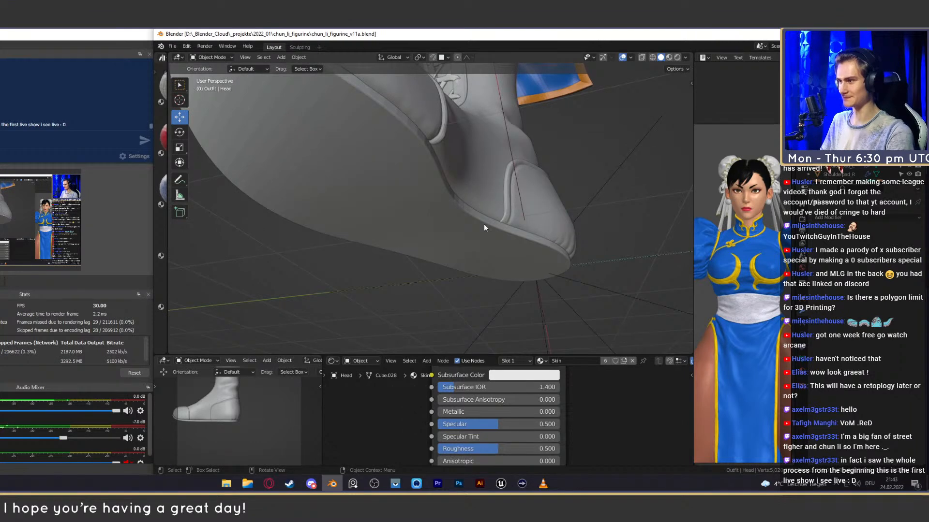
{"action": "scroll", "coordinate": [346, 226], "scroll_direction": "down", "scroll_amount": 4}
{"action": "middle_click_drag", "start_coordinate": [345, 225], "coordinate": [494, 255]}
Inspect the face and eyes up close, then the whole figure's kicking pose.
{"action": "scroll", "coordinate": [460, 231], "scroll_direction": "down", "scroll_amount": 3}
{"action": "scroll", "coordinate": [449, 209], "scroll_direction": "up", "scroll_amount": 3}
{"action": "middle_click_drag", "start_coordinate": [448, 210], "coordinate": [454, 239]}
{"action": "scroll", "coordinate": [511, 245], "scroll_direction": "up", "scroll_amount": 5}
{"action": "scroll", "coordinate": [454, 240], "scroll_direction": "up", "scroll_amount": 6}
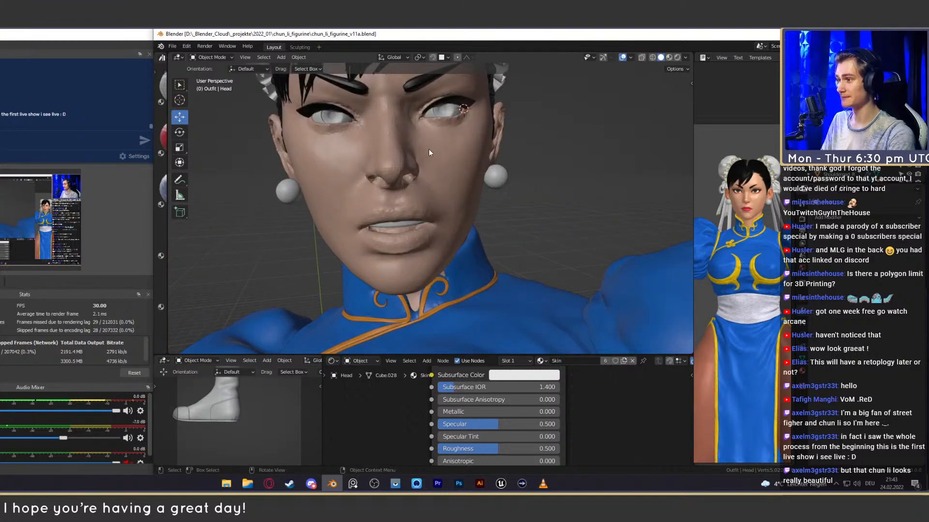
{"action": "scroll", "coordinate": [440, 228], "scroll_direction": "down", "scroll_amount": 5}
{"action": "mouse_move", "coordinate": [440, 229]}
{"action": "middle_mouse_down"}
{"action": "mouse_move", "coordinate": [500, 254]}
{"action": "mouse_move", "coordinate": [422, 224]}
{"action": "middle_mouse_up"}
{"action": "scroll", "coordinate": [421, 224], "scroll_direction": "down", "scroll_amount": 4}
{"action": "middle_click_drag", "start_coordinate": [521, 223], "coordinate": [419, 157]}
{"action": "scroll", "coordinate": [469, 229], "scroll_direction": "up", "scroll_amount": 3}
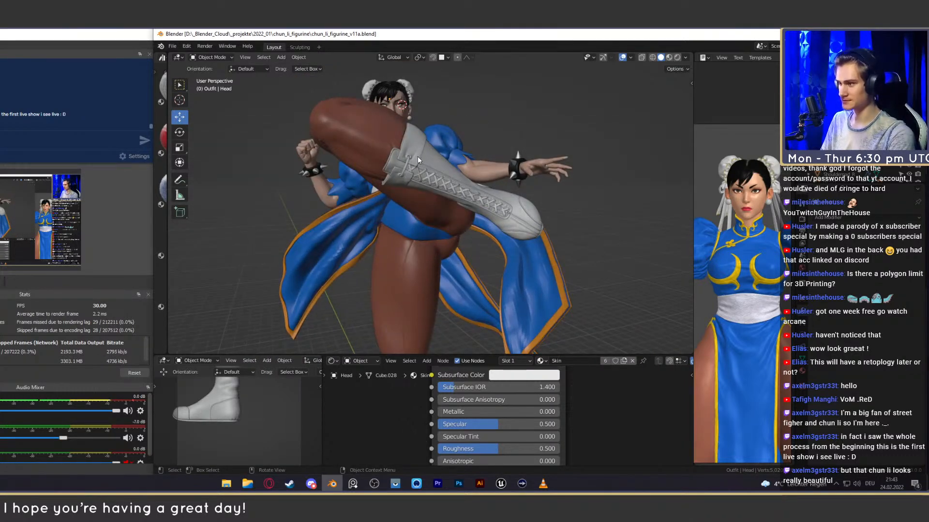
Select the legs object on the raised leg and save the figurine file.
{"action": "left_click", "coordinate": [419, 157]}
{"action": "scroll", "coordinate": [419, 155], "scroll_direction": "up", "scroll_amount": 4}
{"action": "middle_click_drag", "start_coordinate": [544, 277], "coordinate": [436, 250]}
{"action": "scroll", "coordinate": [445, 232], "scroll_direction": "up", "scroll_amount": 5}
{"action": "scroll", "coordinate": [469, 234], "scroll_direction": "down", "scroll_amount": 3}
{"action": "left_click", "coordinate": [470, 237]}
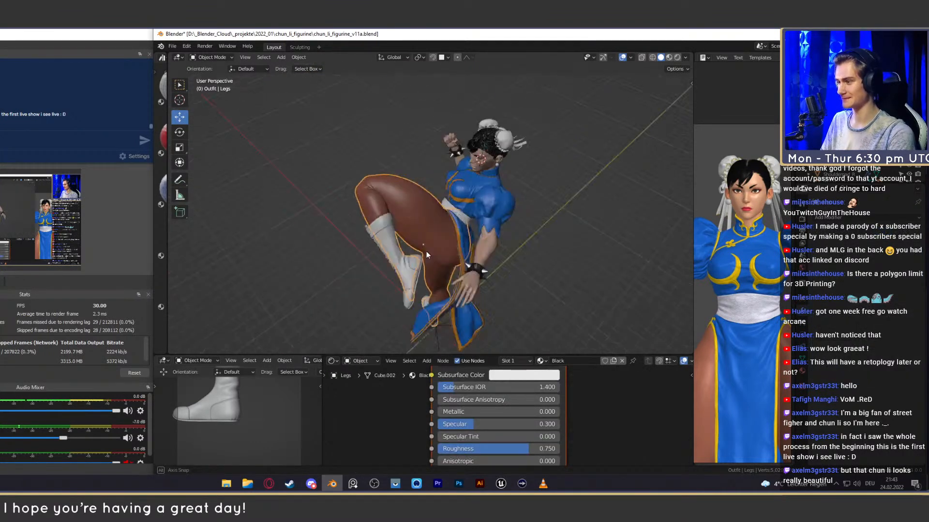
{"action": "scroll", "coordinate": [379, 221], "scroll_direction": "up", "scroll_amount": 5}
{"action": "middle_click_drag", "start_coordinate": [379, 221], "coordinate": [515, 191]}
{"action": "scroll", "coordinate": [422, 241], "scroll_direction": "down", "scroll_amount": 6}
{"action": "key", "text": "ctrl+s"}
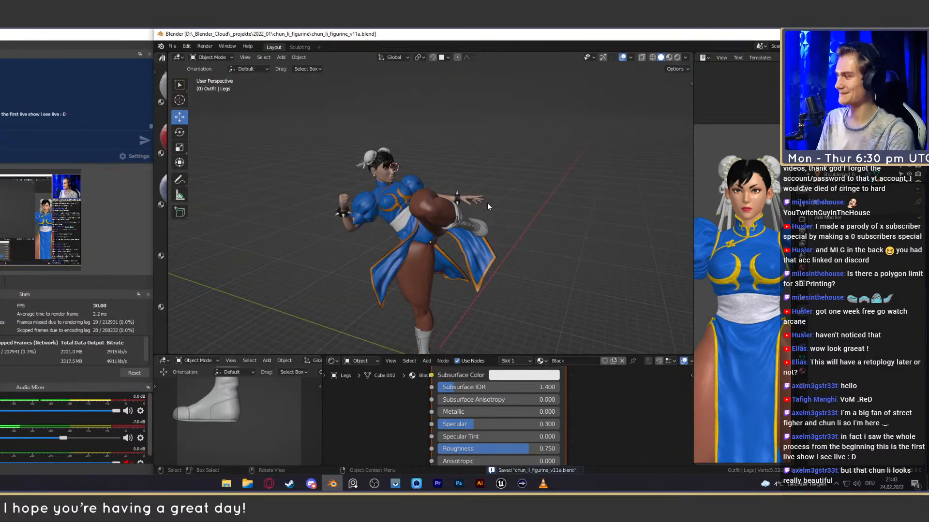
Review the full kicking pose from several angles and save the figurine file again.
{"action": "middle_click_drag", "start_coordinate": [468, 237], "coordinate": [512, 226]}
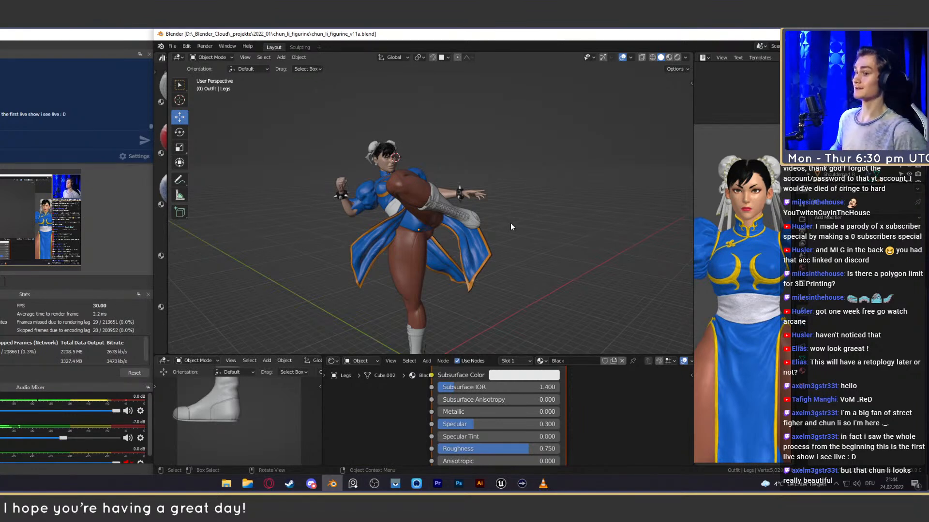
{"action": "middle_click_drag", "start_coordinate": [465, 214], "coordinate": [465, 255]}
{"action": "scroll", "coordinate": [452, 266], "scroll_direction": "up", "scroll_amount": 5}
{"action": "scroll", "coordinate": [446, 257], "scroll_direction": "down", "scroll_amount": 5}
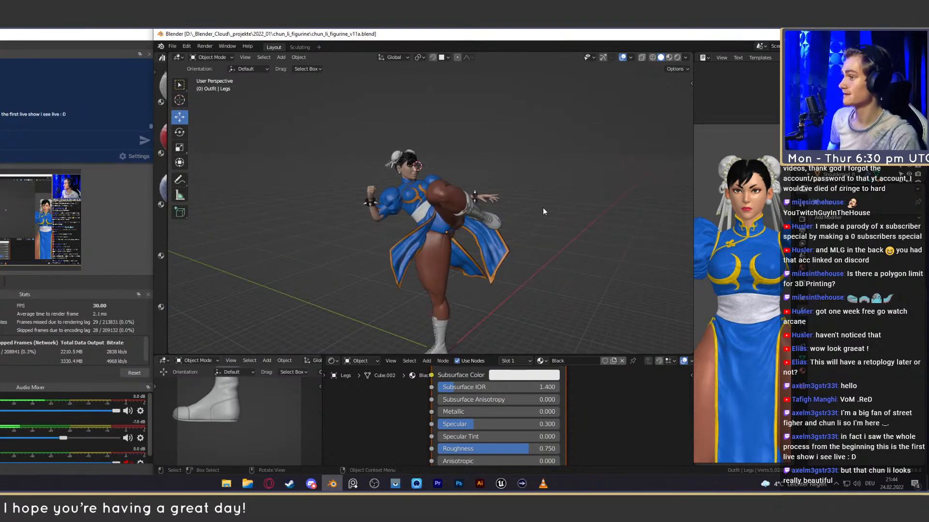
{"action": "middle_click_drag", "start_coordinate": [543, 211], "coordinate": [449, 285]}
{"action": "left_click", "coordinate": [449, 284]}
{"action": "middle_click_drag", "start_coordinate": [492, 306], "coordinate": [403, 280]}
{"action": "middle_click_drag", "start_coordinate": [485, 274], "coordinate": [557, 278]}
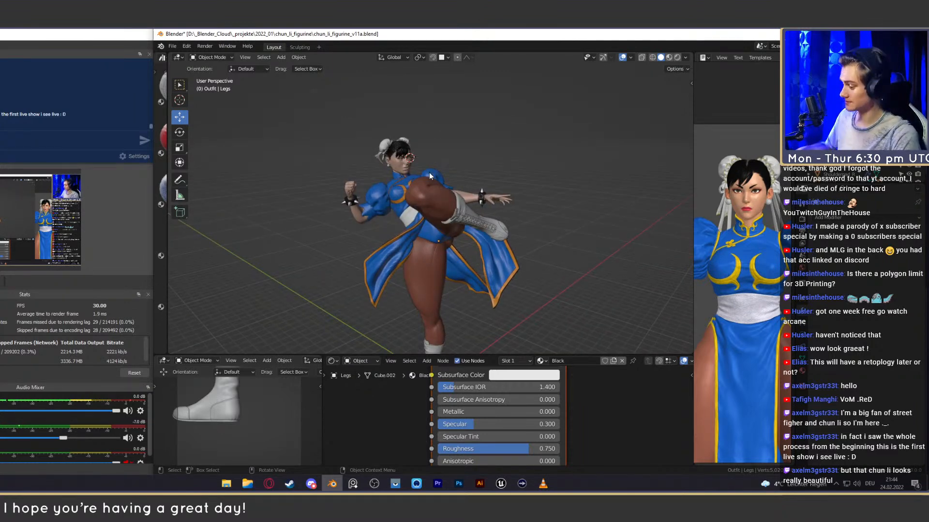
{"action": "key", "text": "ctrl+s"}
{"action": "middle_click_drag", "start_coordinate": [473, 251], "coordinate": [530, 197]}
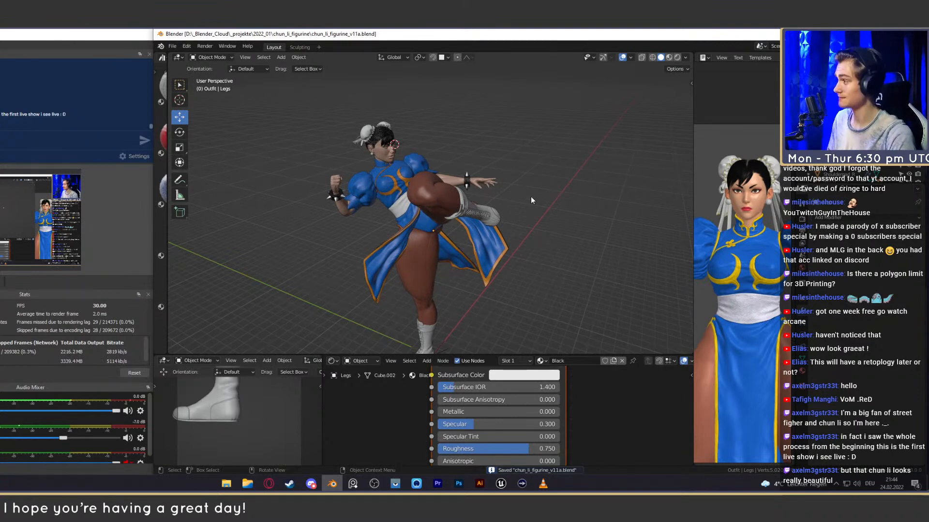